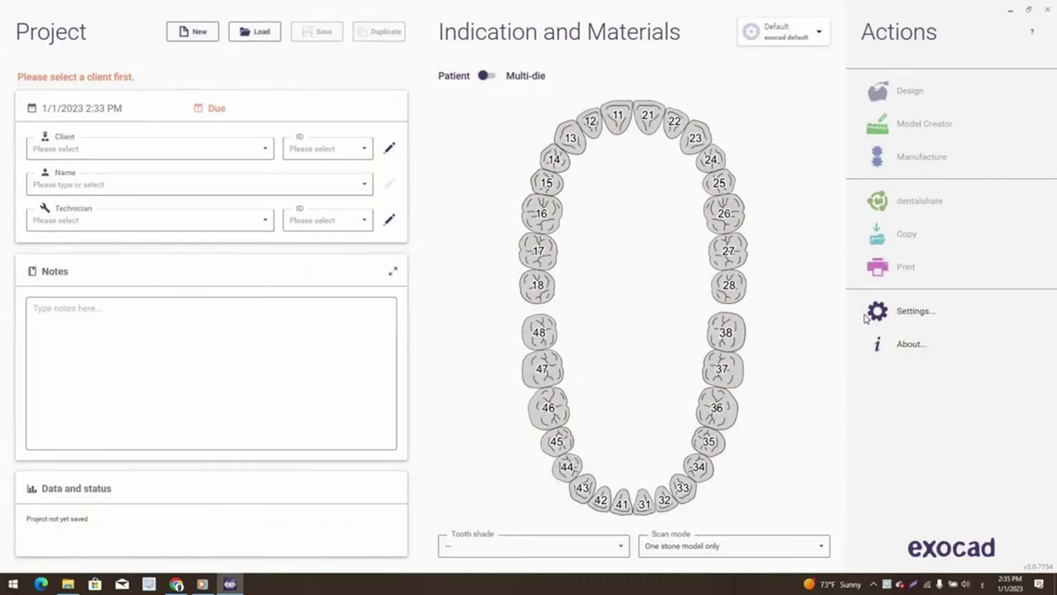
# Set the exocad user interface theme to Dark
pyautogui.click(896, 311)
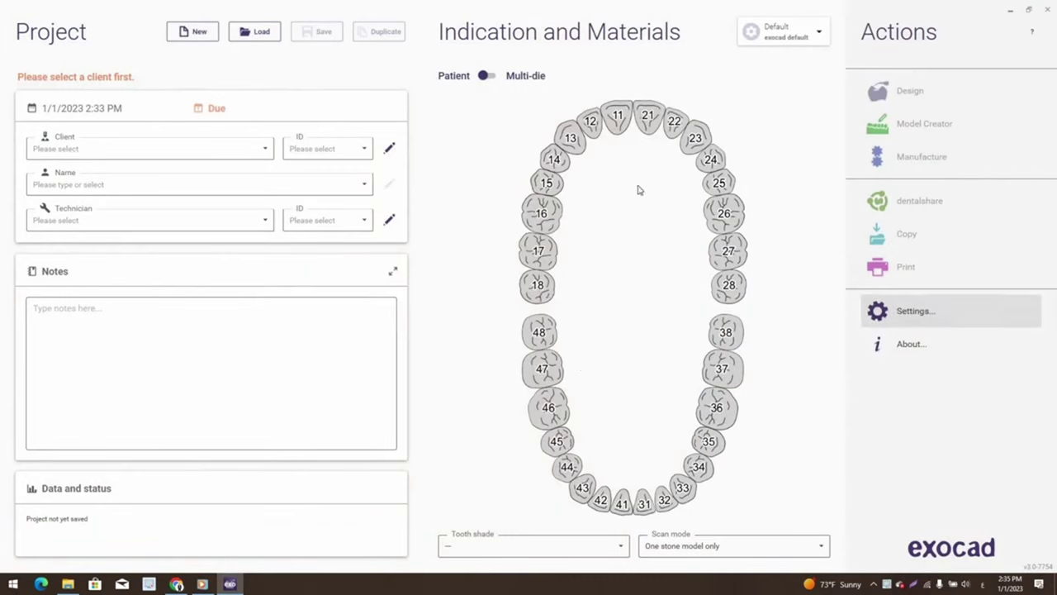
pyautogui.click(609, 153)
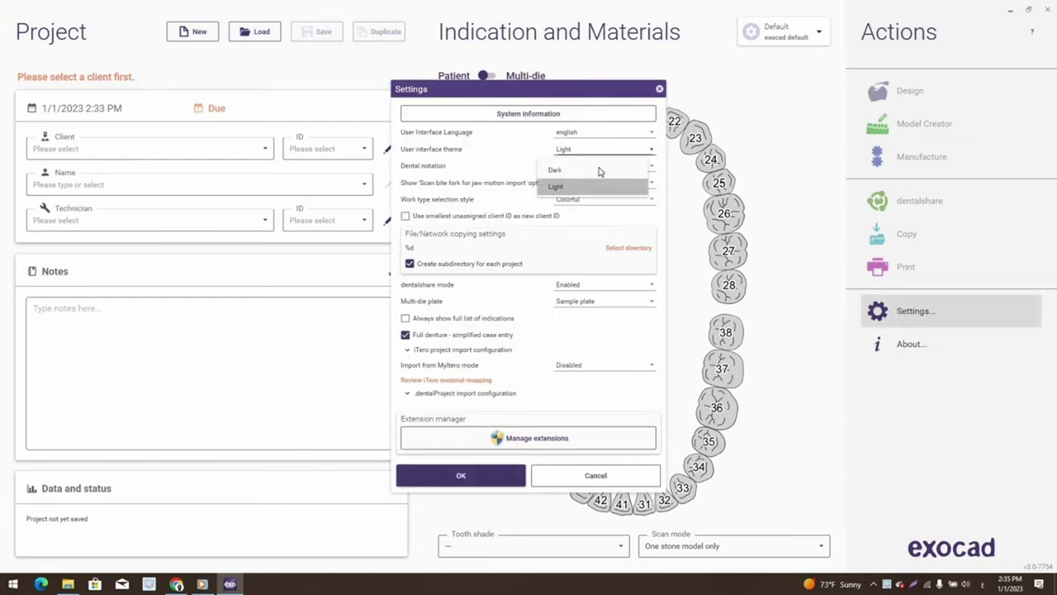
pyautogui.click(484, 477)
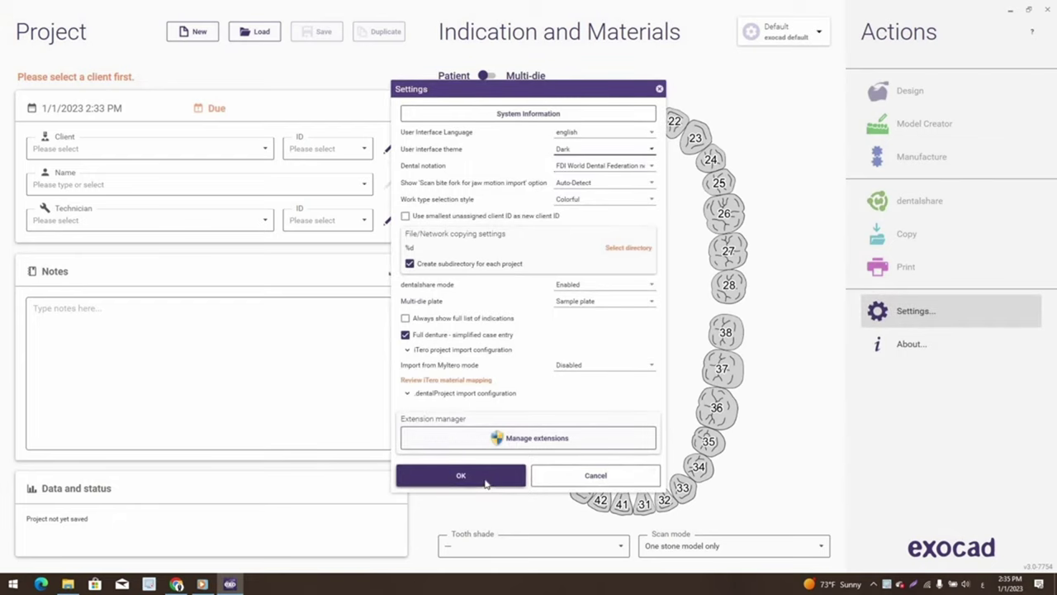
pyautogui.click(614, 345)
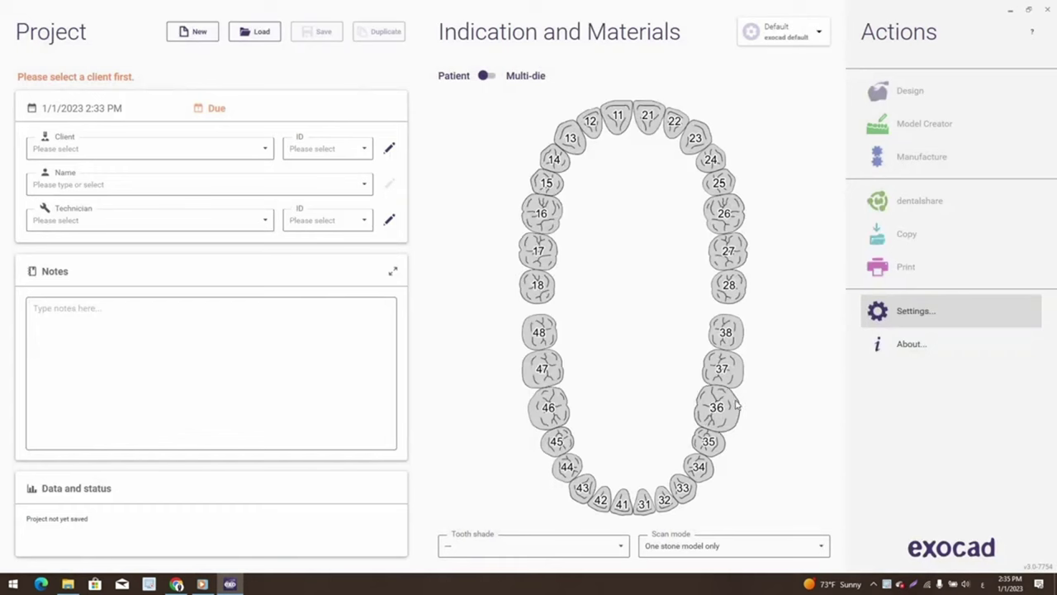
# Restart exocad DentalDB so the dark theme takes effect, then minimize it
pyautogui.click(1045, 16)
pyautogui.rightClick(506, 292)
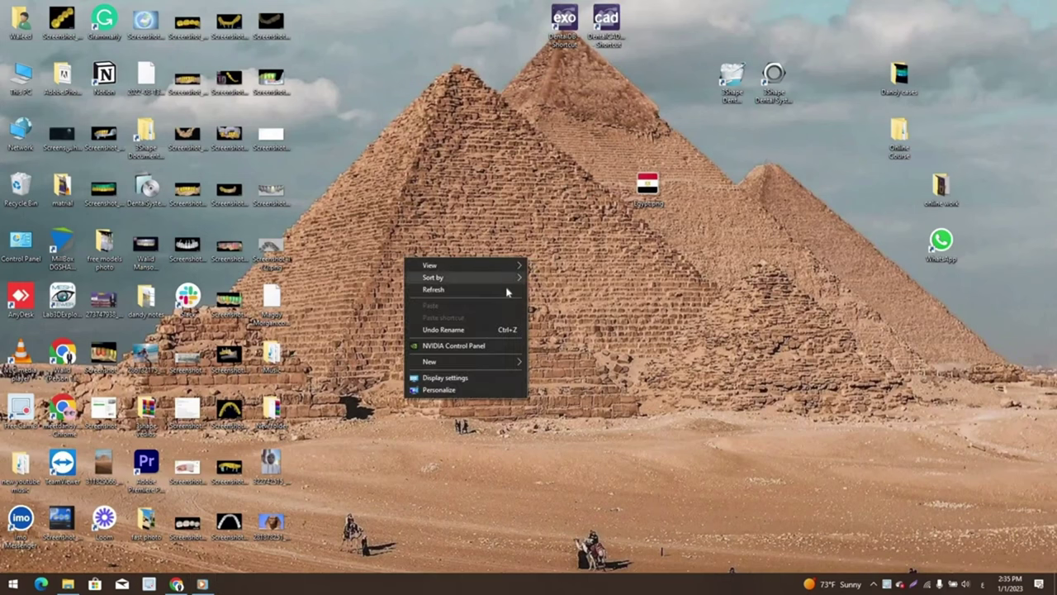
pyautogui.click(504, 288)
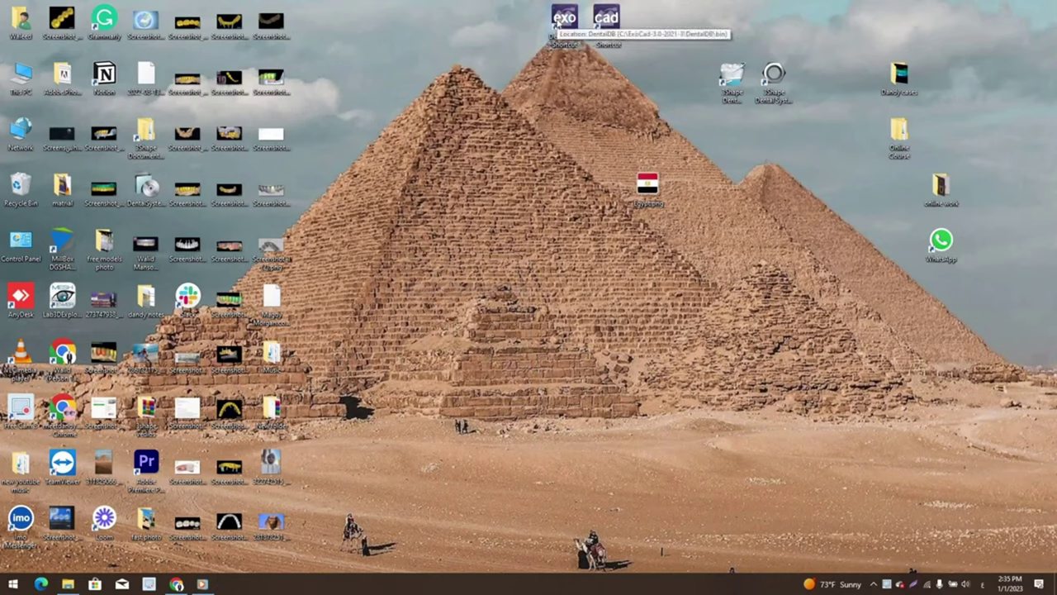
pyautogui.doubleClick(562, 24)
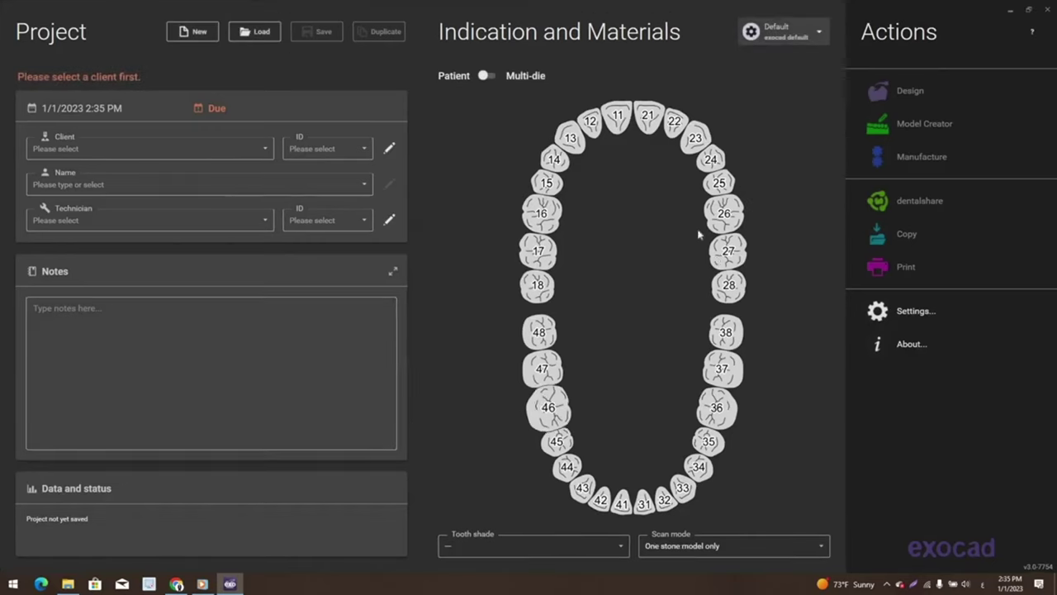
pyautogui.click(1010, 11)
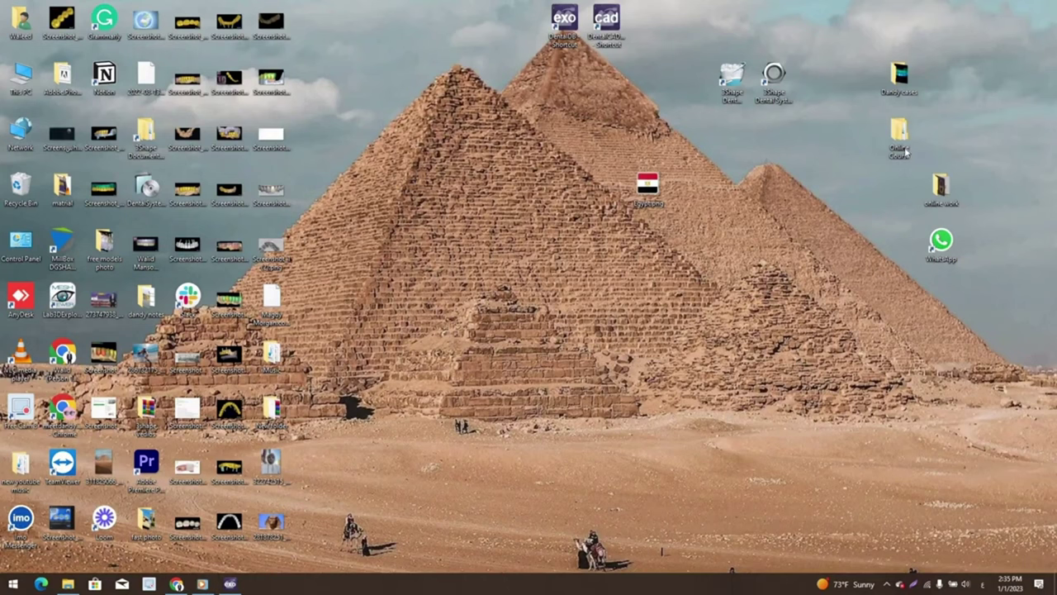
# Open the Online Course folder full screen and browse into courseA to the DCM scans
pyautogui.doubleClick(906, 146)
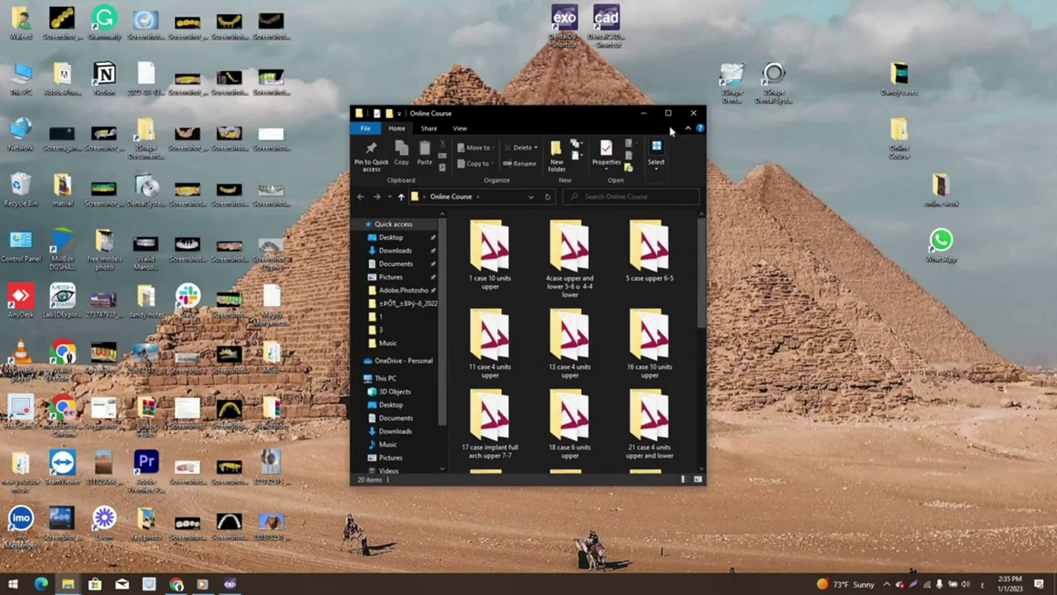
pyautogui.click(668, 113)
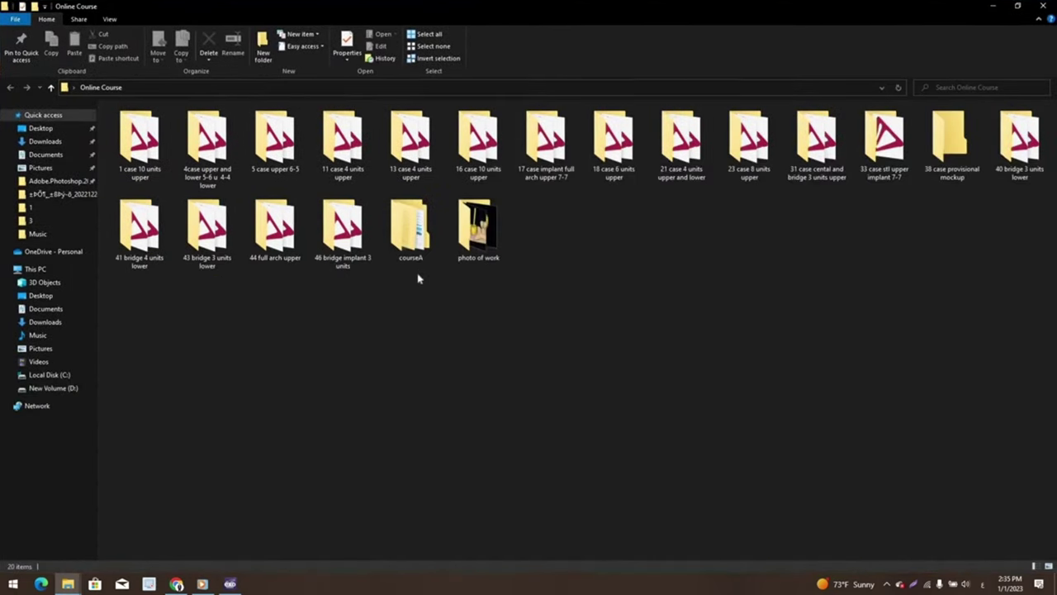
pyautogui.click(413, 239)
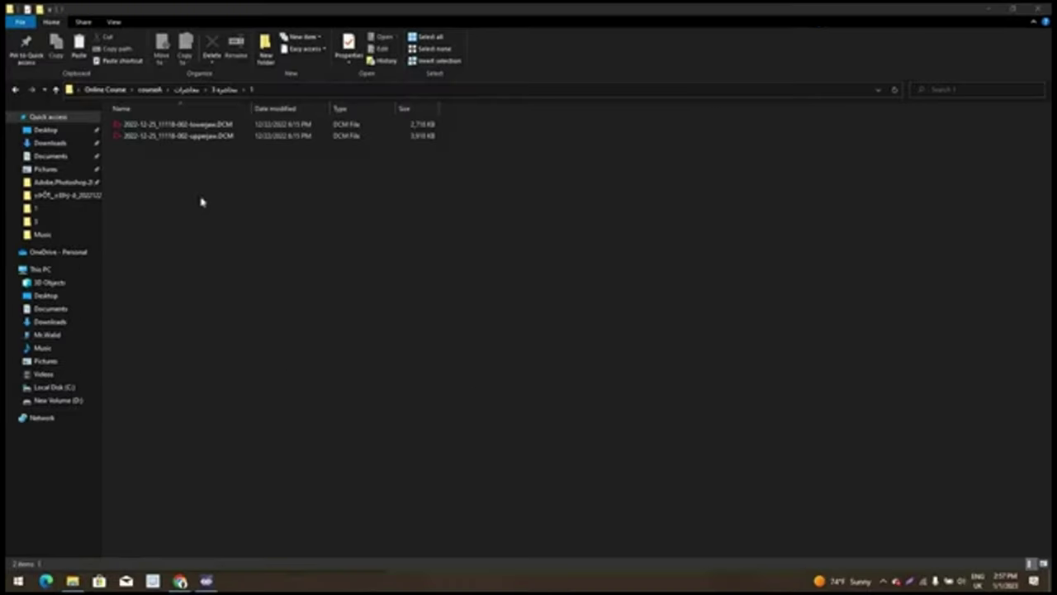
# Preview lowerjaw.DCM in 3Shape 3D Viewer from above, then close the viewer
pyautogui.doubleClick(213, 124)
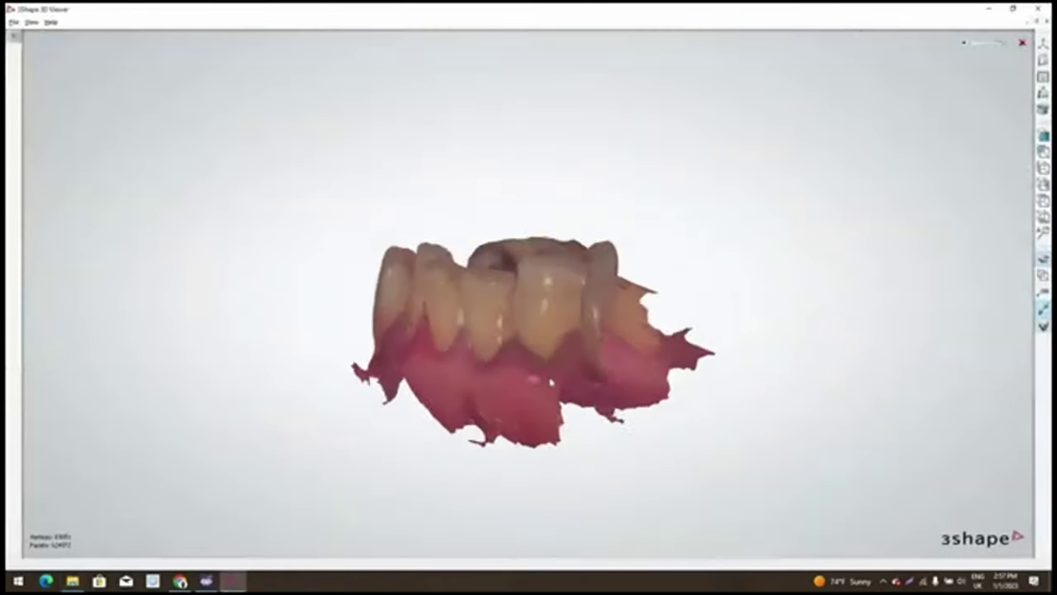
pyautogui.moveTo(624, 383)
pyautogui.mouseDown(button='right')
pyautogui.moveTo(642, 459)
pyautogui.moveTo(562, 481)
pyautogui.moveTo(520, 414)
pyautogui.moveTo(677, 330)
pyautogui.mouseUp(button='right')
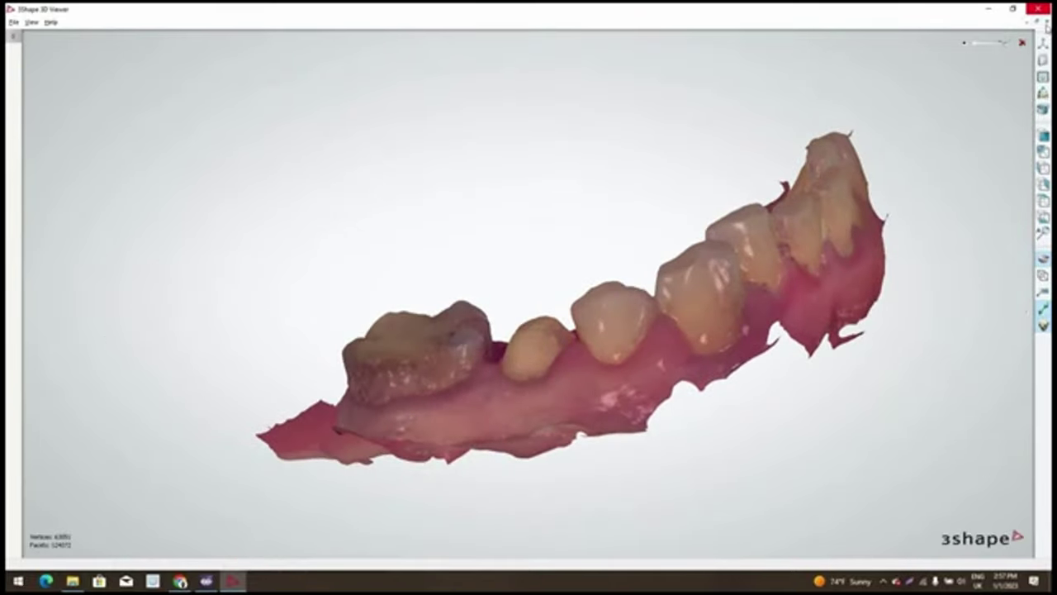
pyautogui.click(1038, 8)
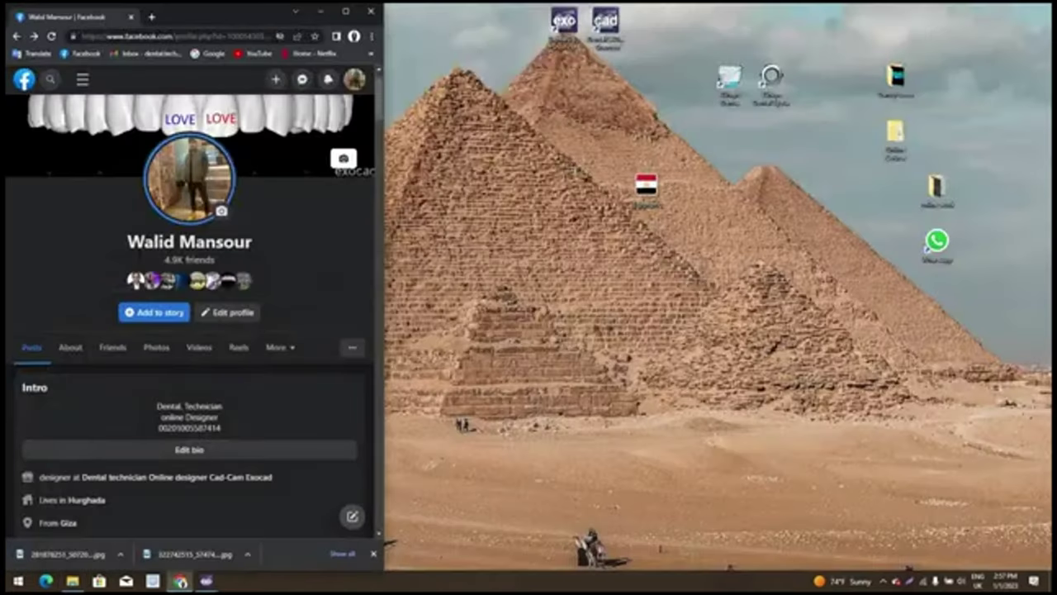
# Return to the exocad project and pick the case's client from the Client list
pyautogui.click(206, 580)
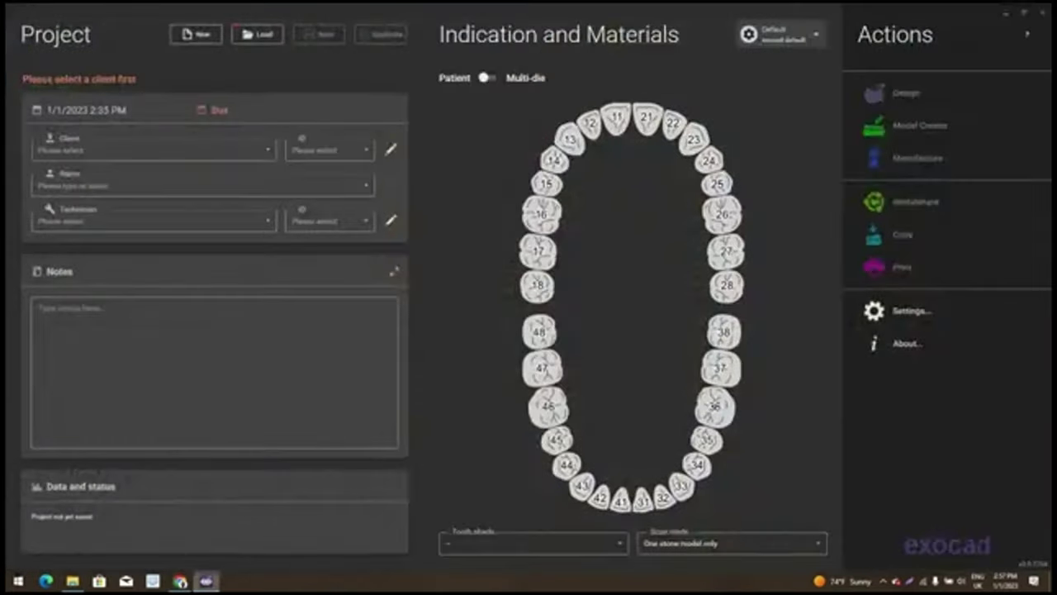
pyautogui.click(211, 156)
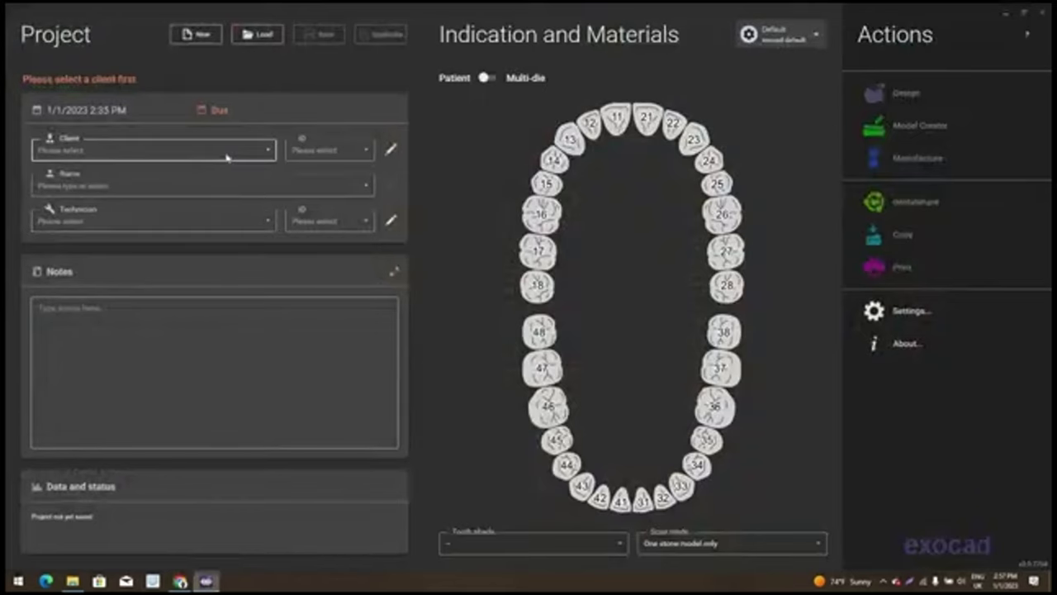
pyautogui.click(239, 157)
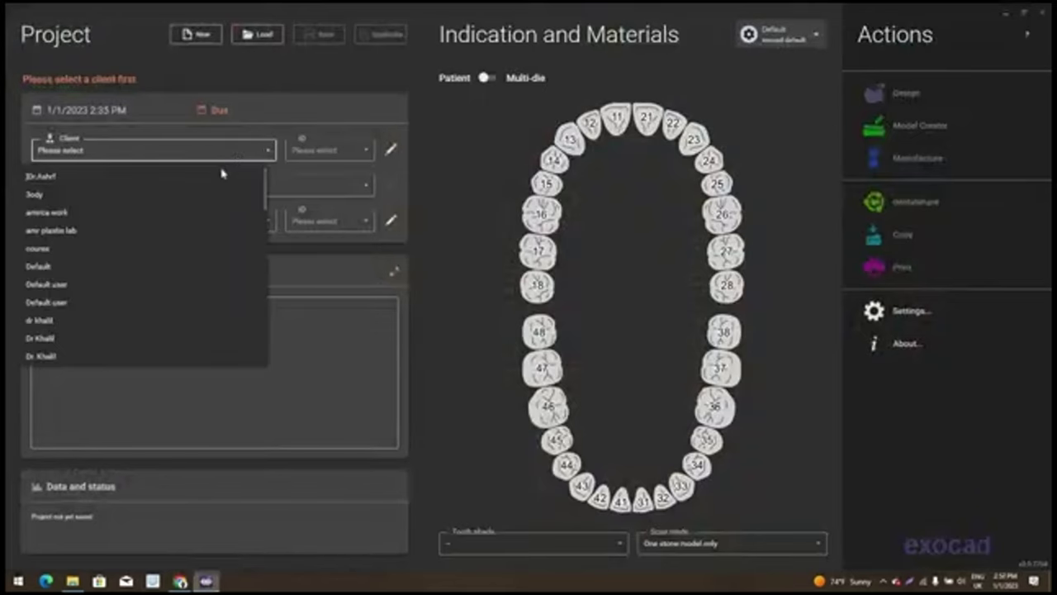
pyautogui.scroll(-5, 175, 302)
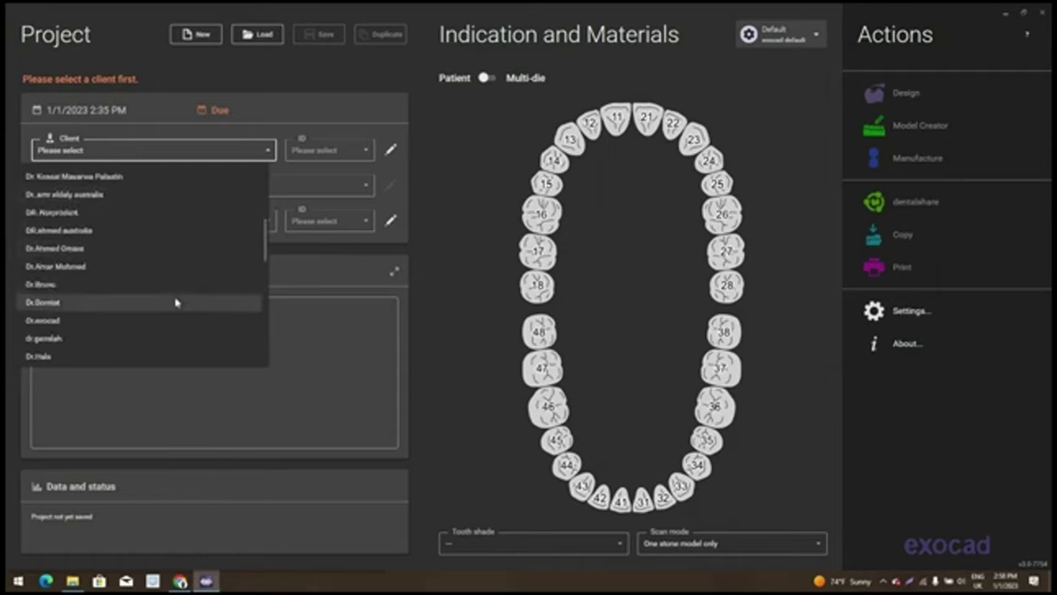
pyautogui.scroll(-3, 172, 322)
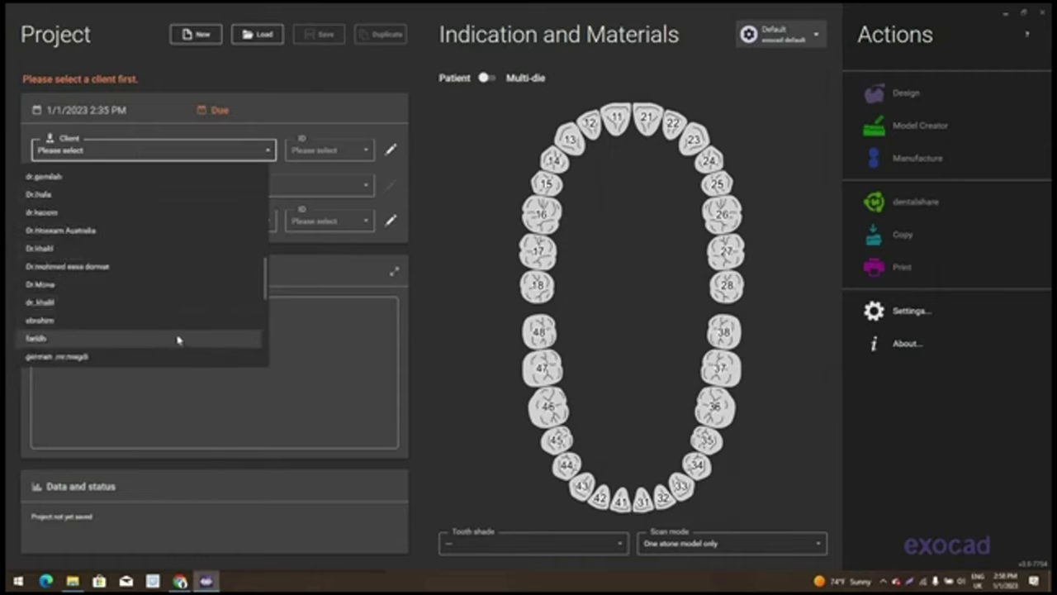
pyautogui.scroll(-1, 178, 340)
pyautogui.scroll(-2, 176, 340)
pyautogui.scroll(-2, 176, 341)
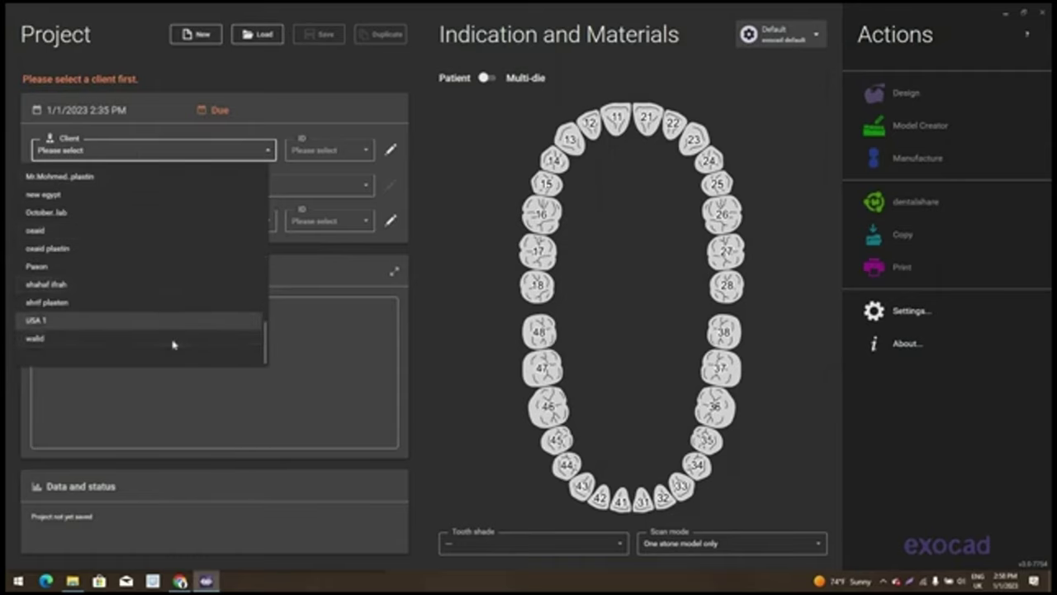
pyautogui.click(174, 340)
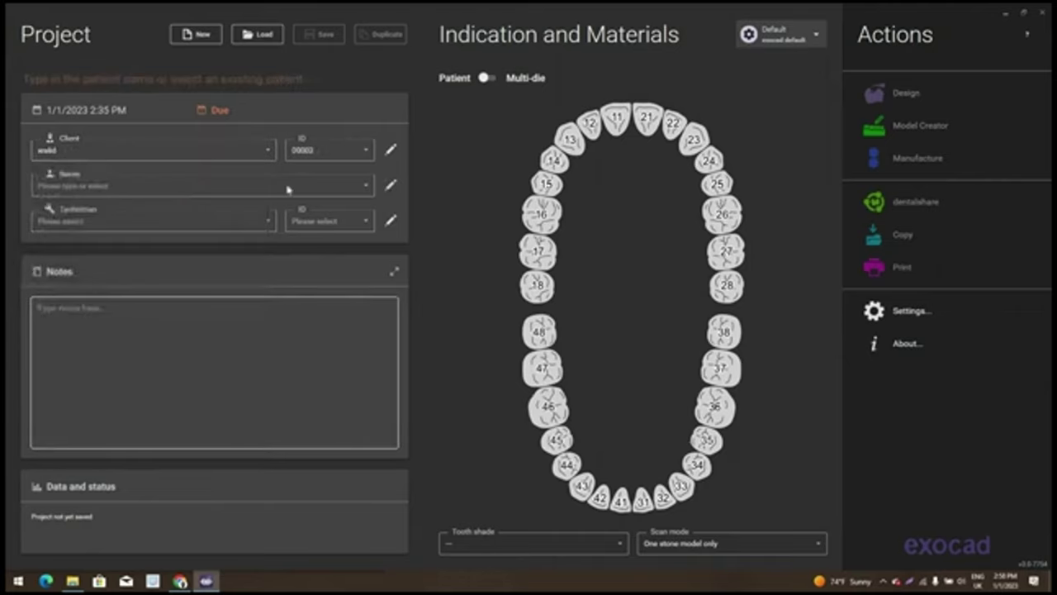
# Enter patient name 1, choose a technician, and make tooth 45 a zirconia coping
pyautogui.click(288, 190)
pyautogui.write('1')
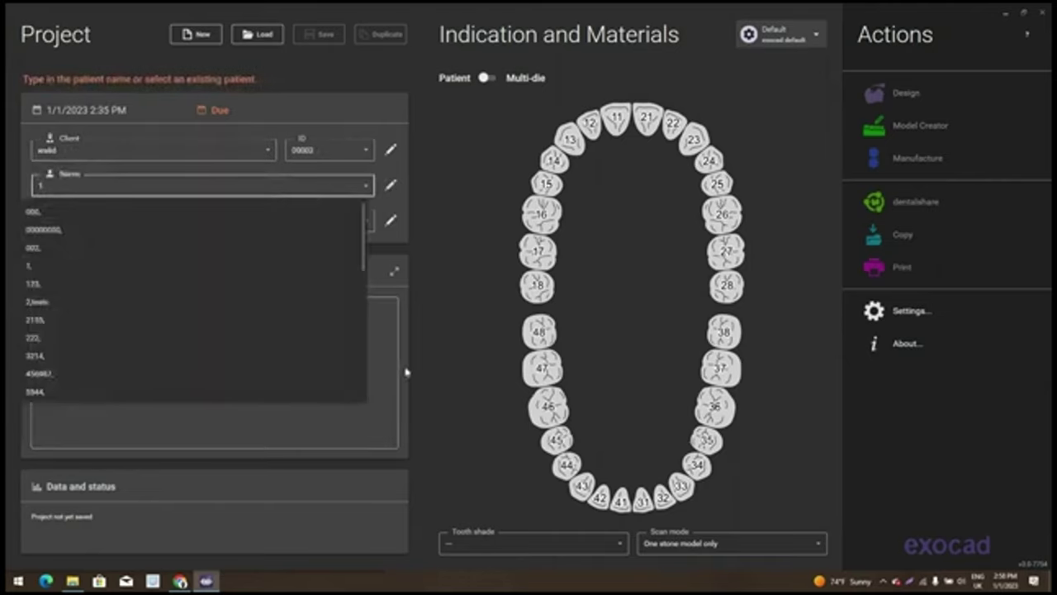
pyautogui.click(206, 266)
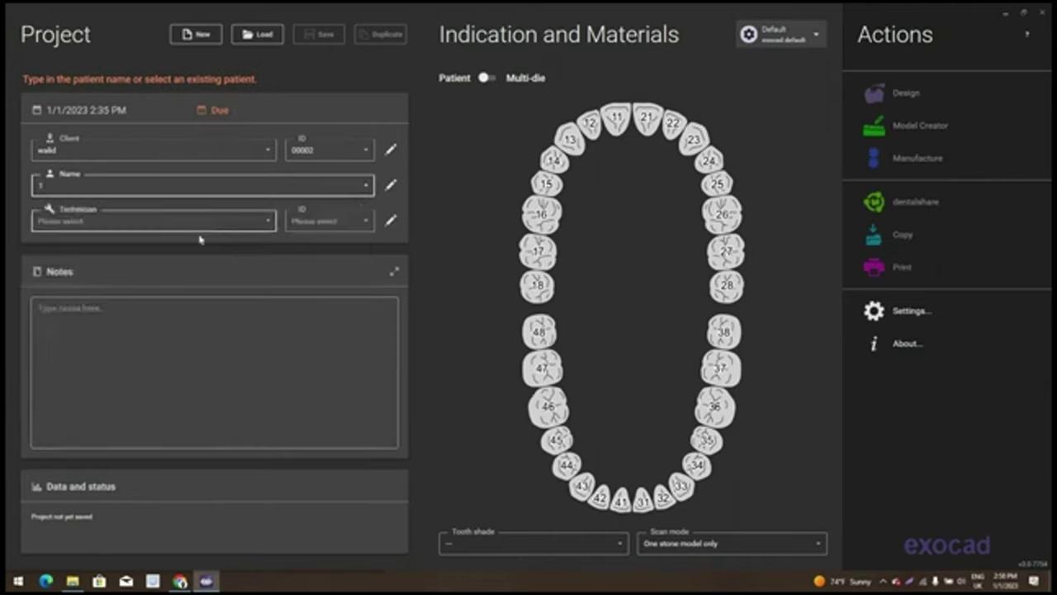
pyautogui.click(199, 224)
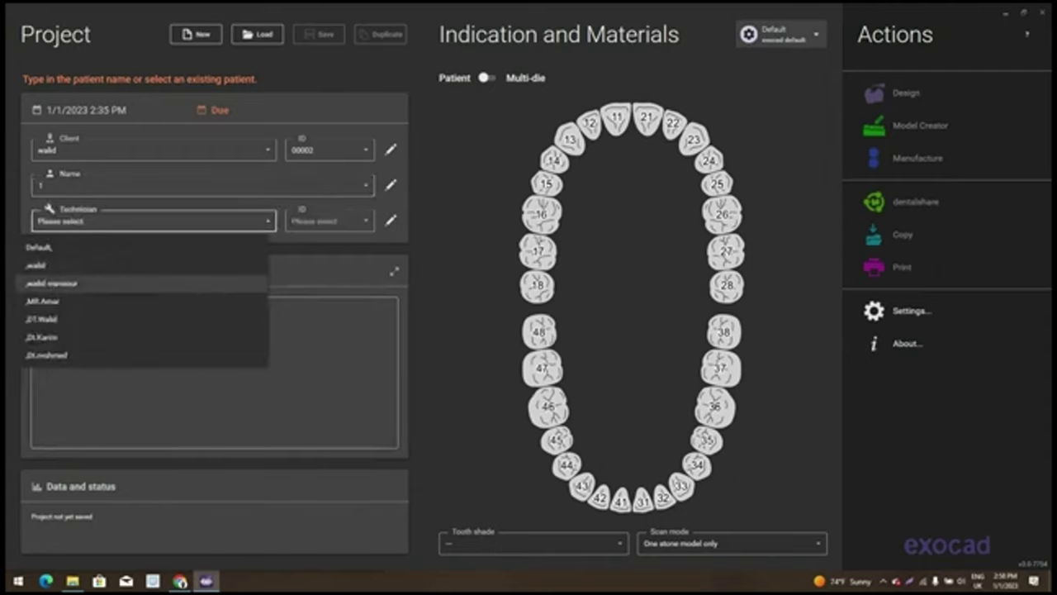
pyautogui.click(174, 283)
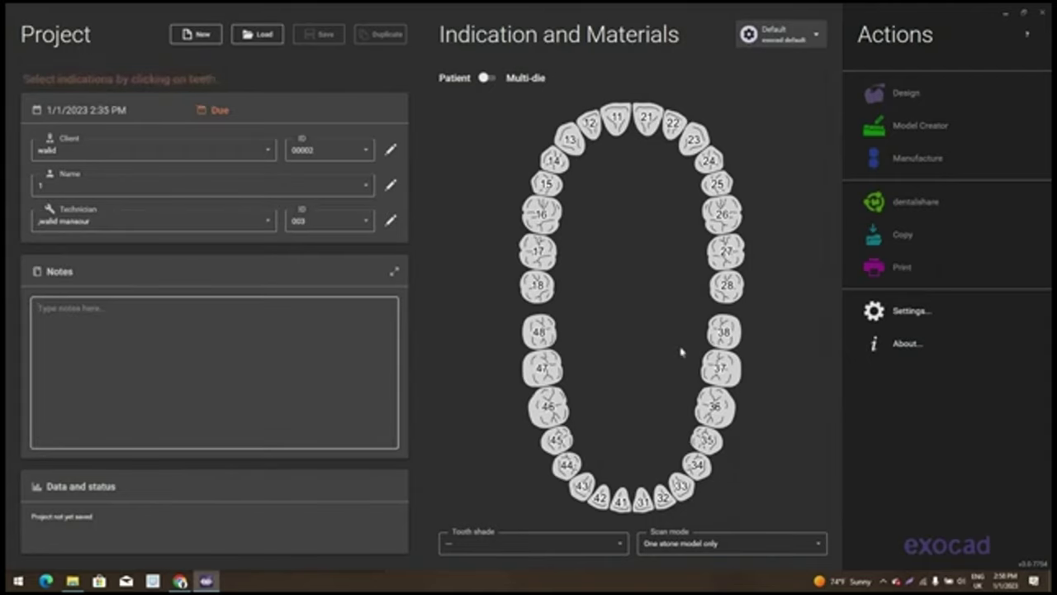
pyautogui.click(557, 439)
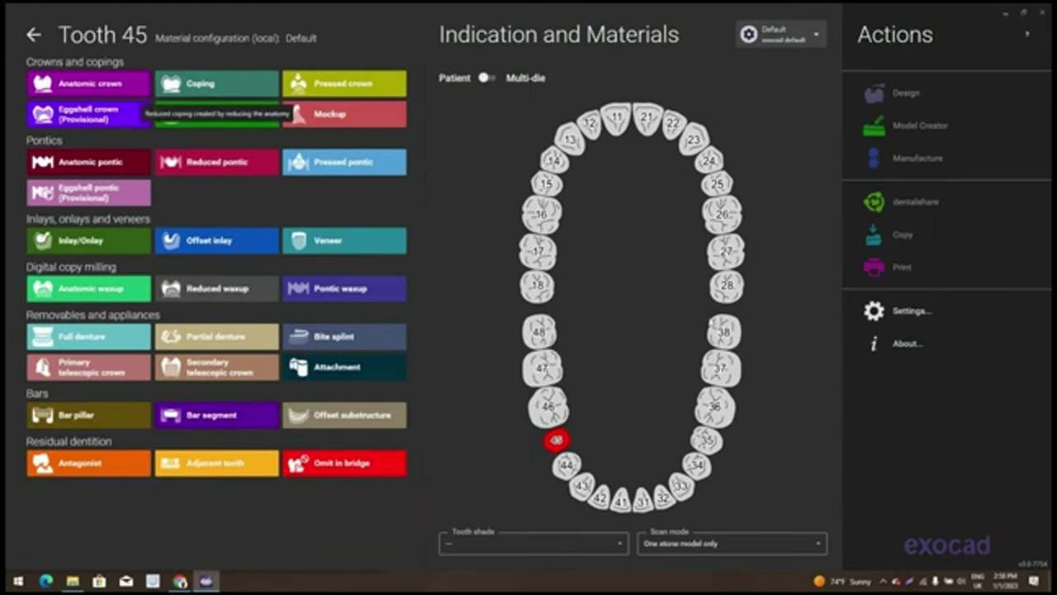
pyautogui.click(175, 92)
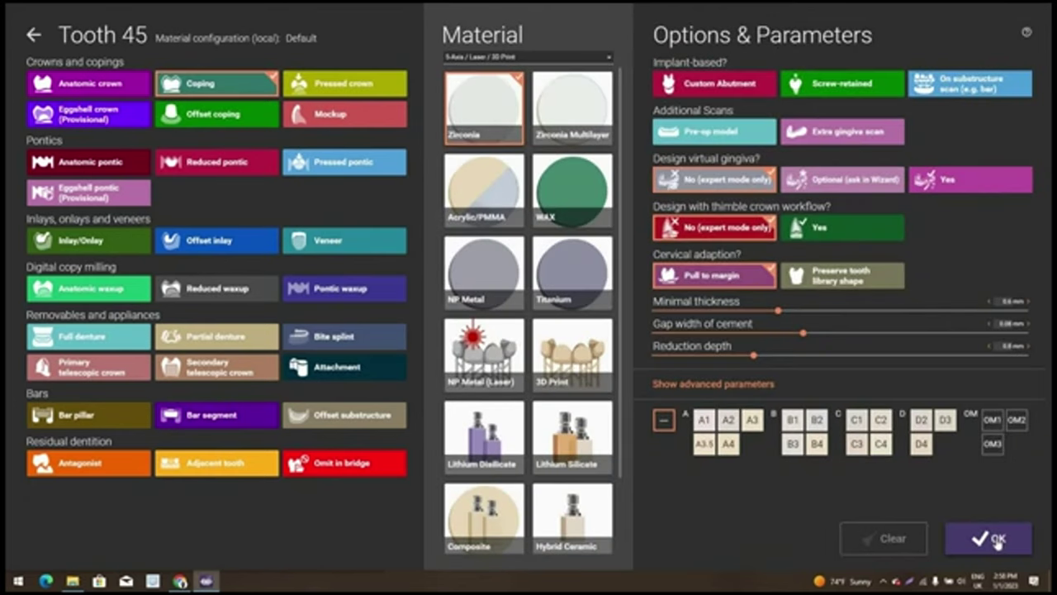
# Confirm the tooth 45 coping and mark teeth 16, 15 and 14 as antagonists
pyautogui.press('Return')
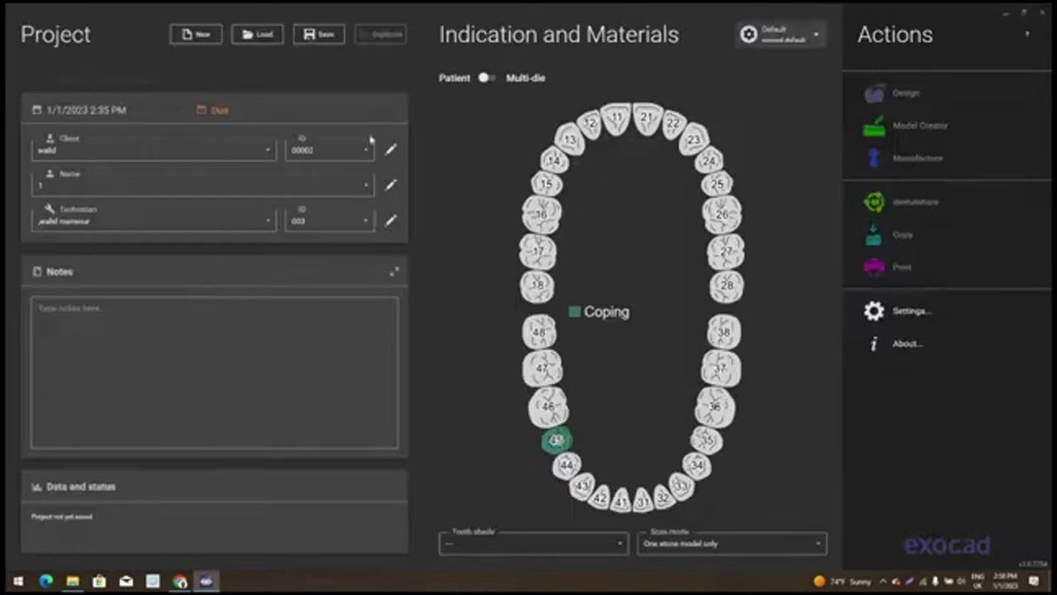
pyautogui.click(550, 218)
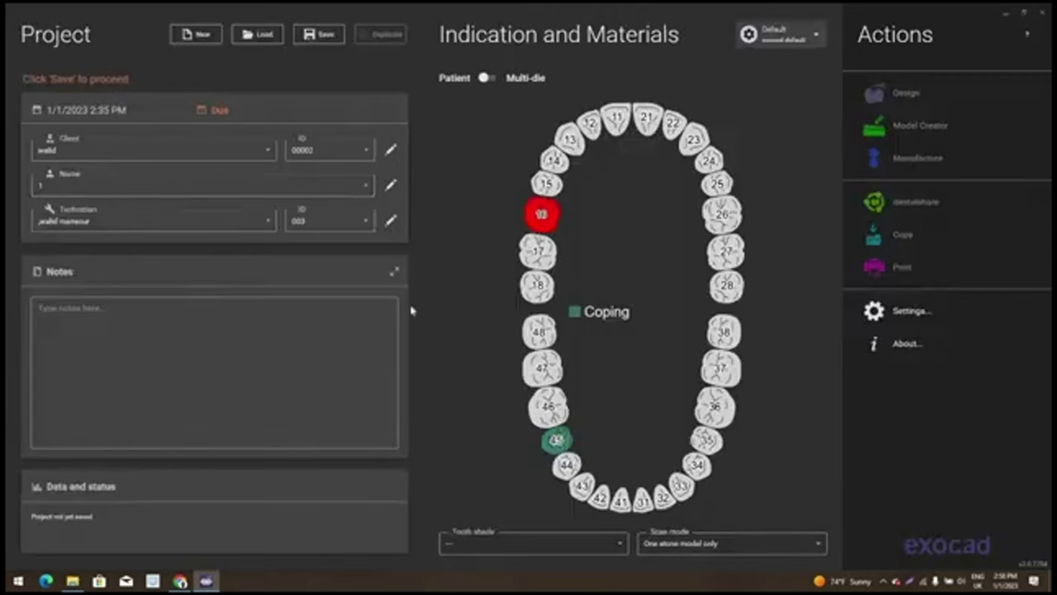
pyautogui.click(123, 473)
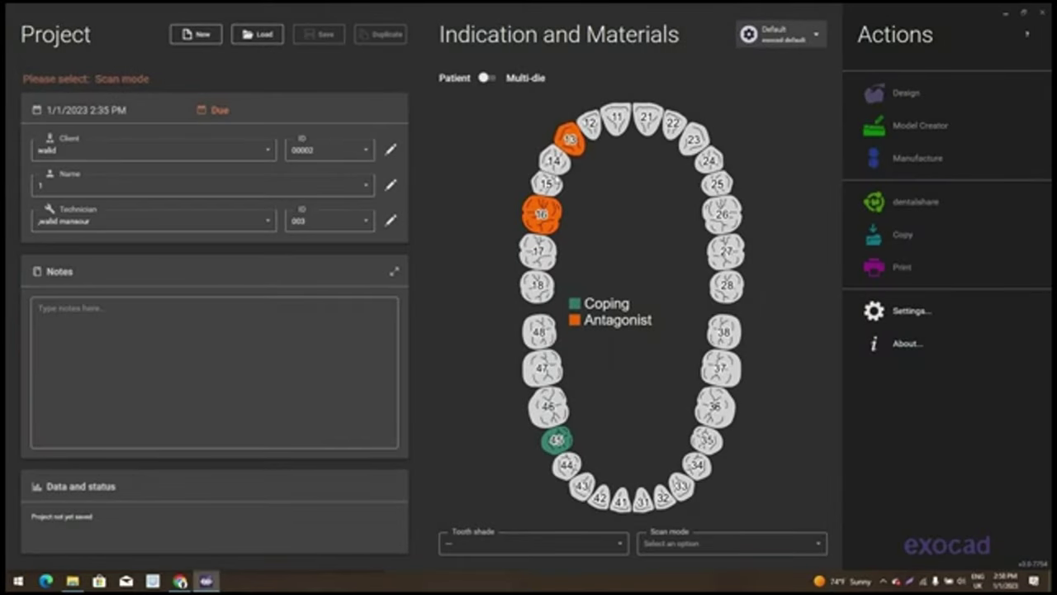
pyautogui.moveTo(554, 159); pyautogui.dragTo(545, 184)
# Set teeth 46 and 44 as adjacent teeth
pyautogui.click(542, 413)
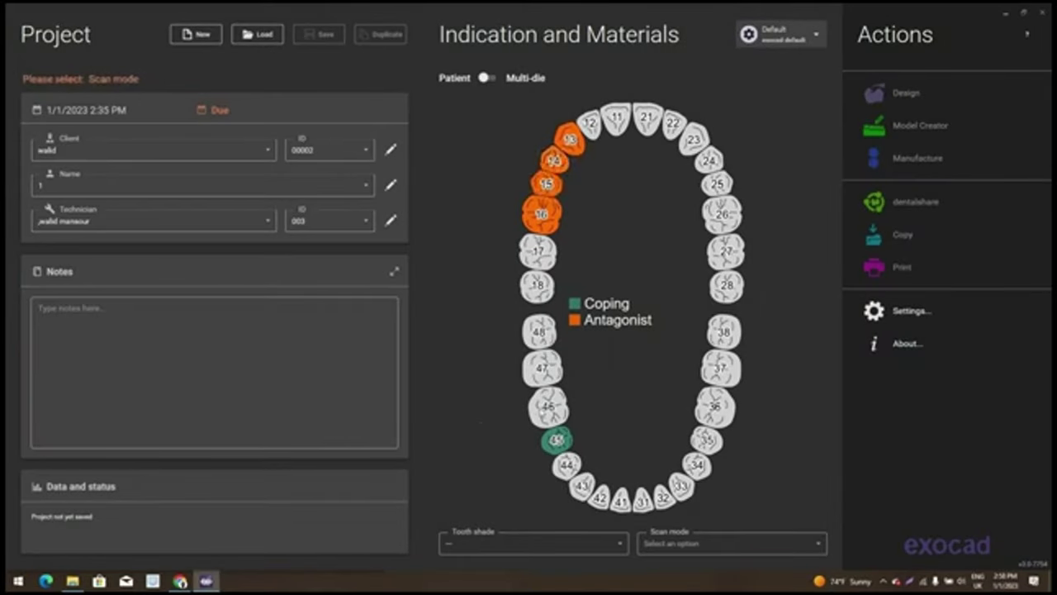
pyautogui.click(198, 464)
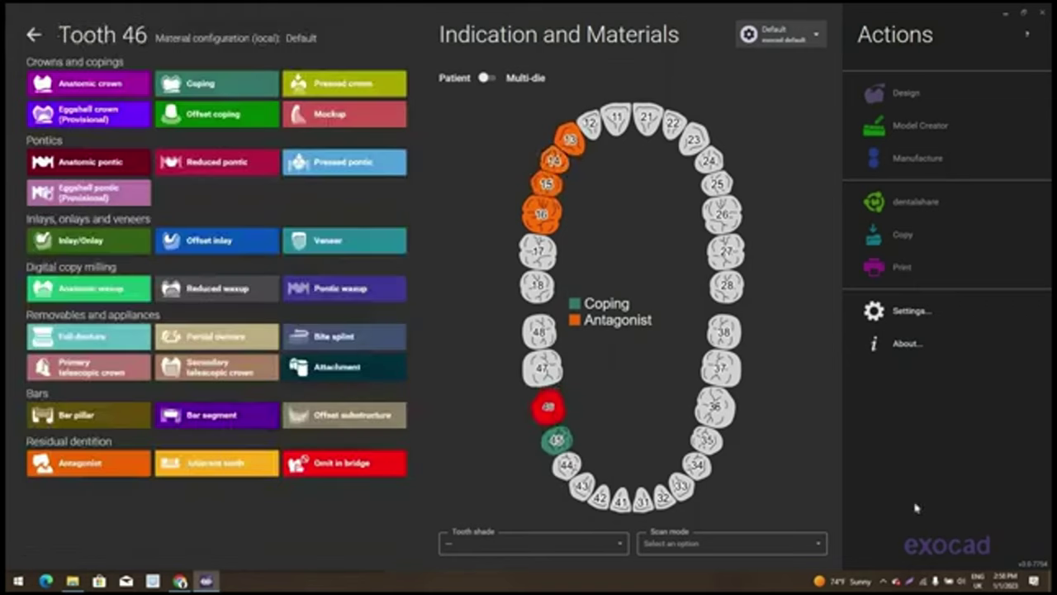
pyautogui.click(991, 538)
pyautogui.click(567, 465)
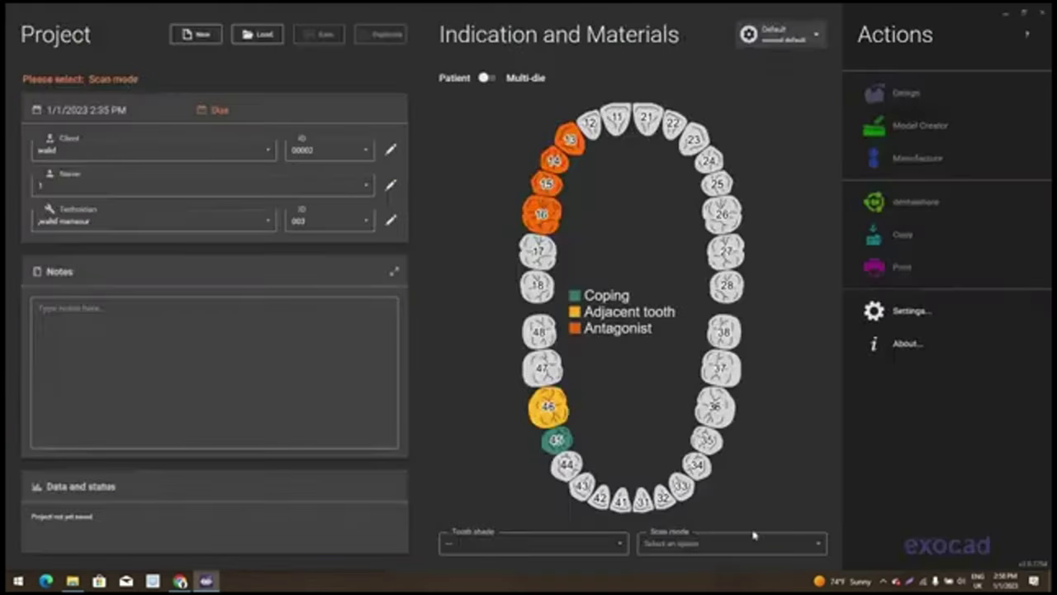
# Choose scan mode 'Two stone models in occlusion' and save the project
pyautogui.click(754, 545)
pyautogui.scroll(2, 768, 351)
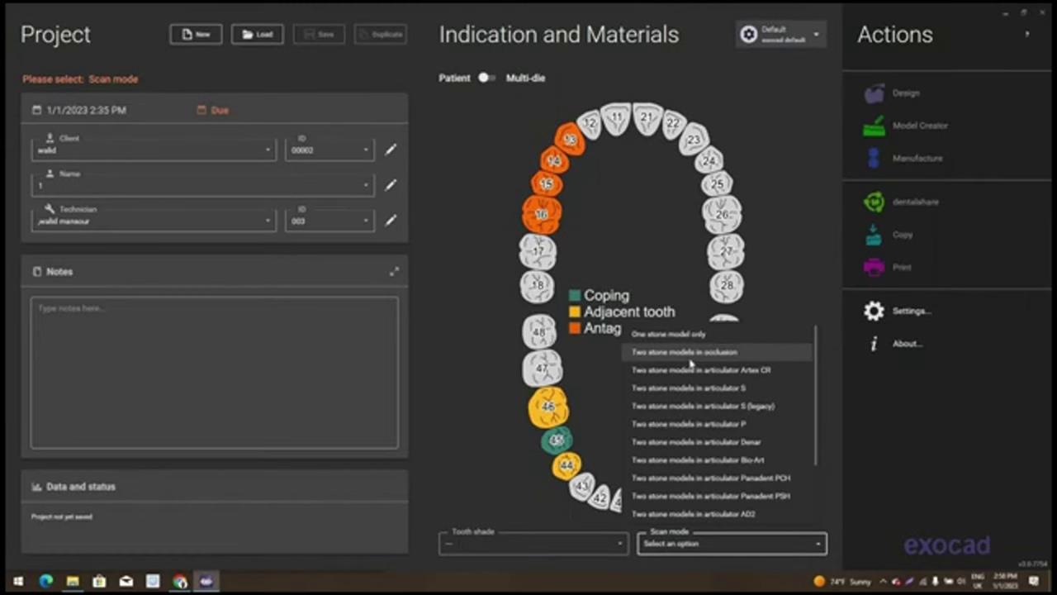
pyautogui.click(756, 361)
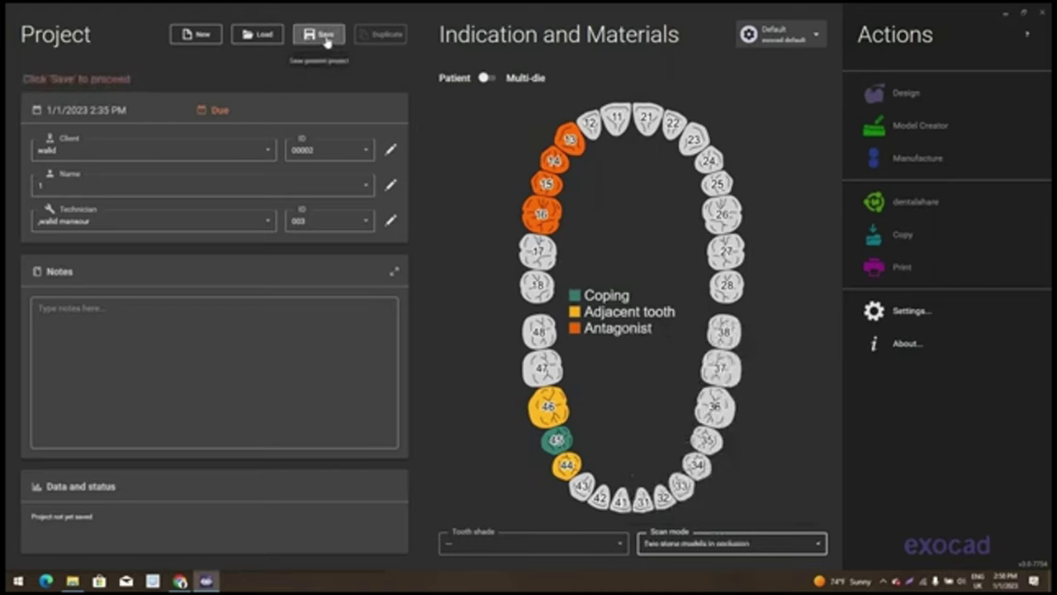
pyautogui.click(324, 37)
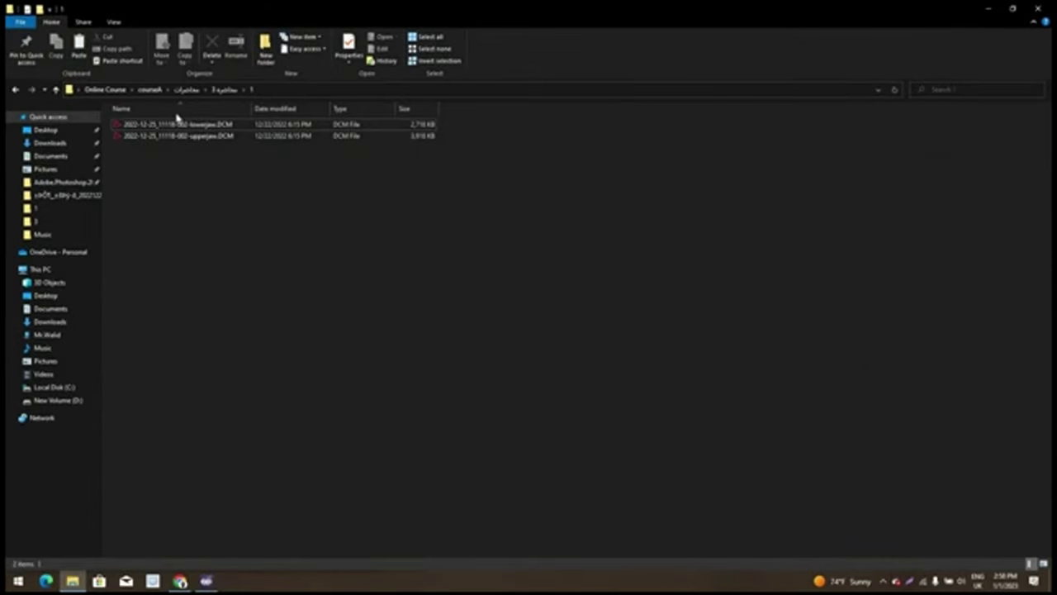
# Copy the lowerjaw and upperjaw DCM scan files
pyautogui.hotkey('ctrl', 'a')
pyautogui.rightClick(174, 125)
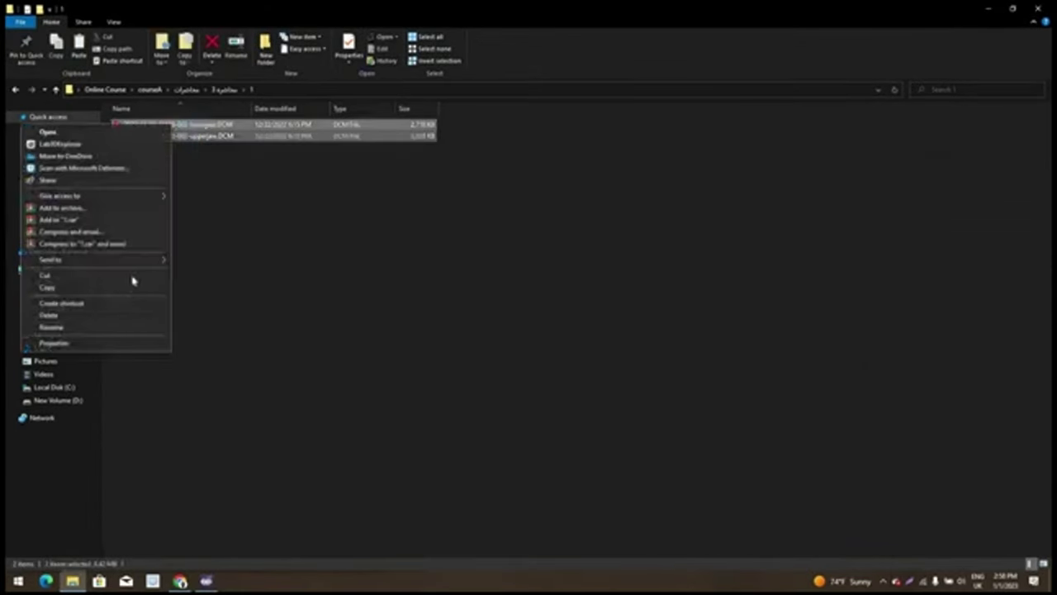
pyautogui.click(988, 10)
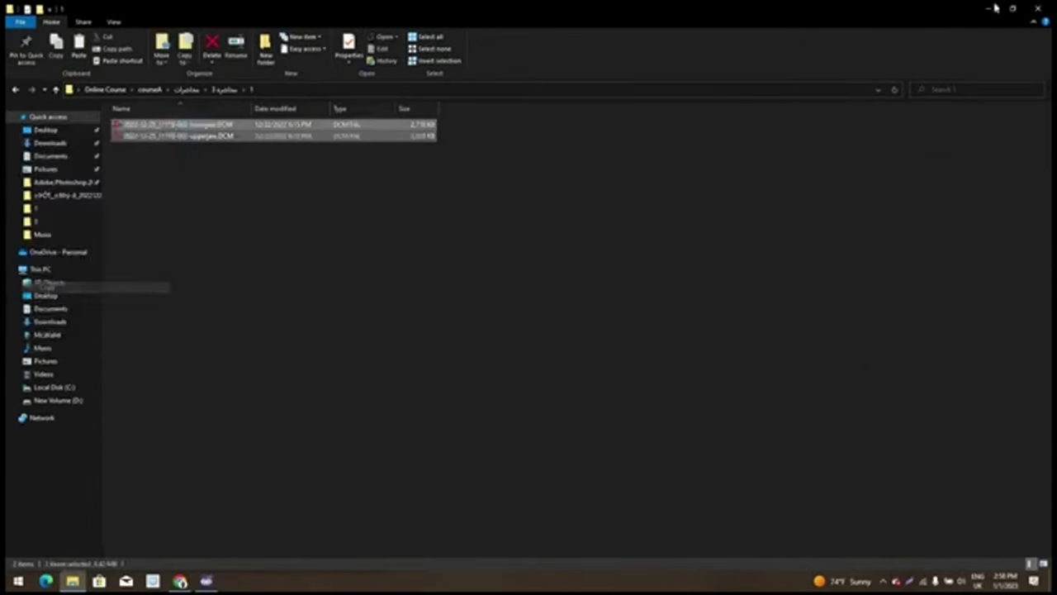
pyautogui.click(989, 9)
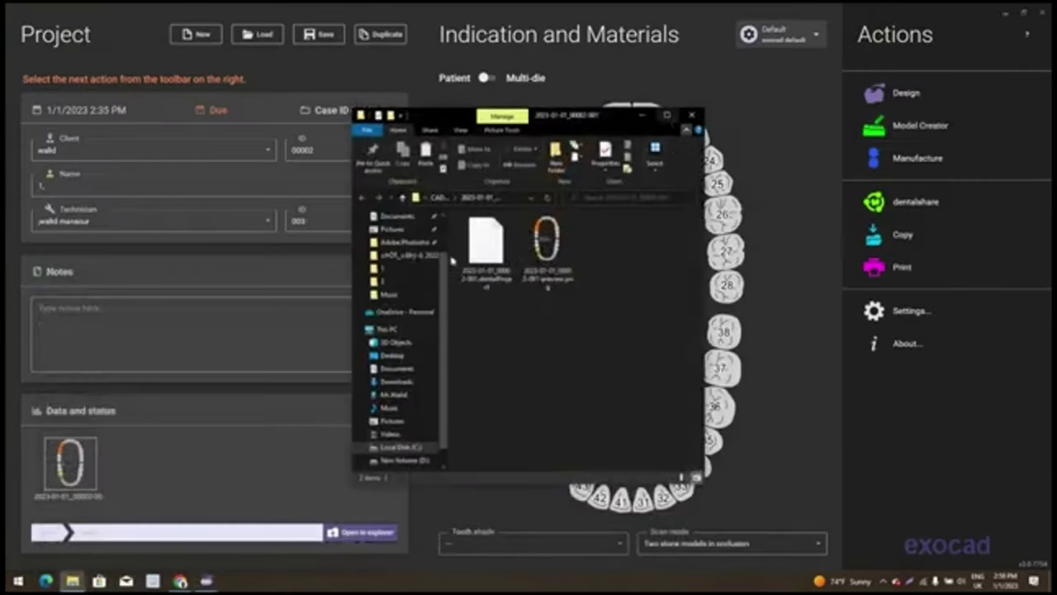
# Paste both scans into the case's CAD-Data folder and return to exocad
pyautogui.press('super+Up')
pyautogui.rightClick(266, 199)
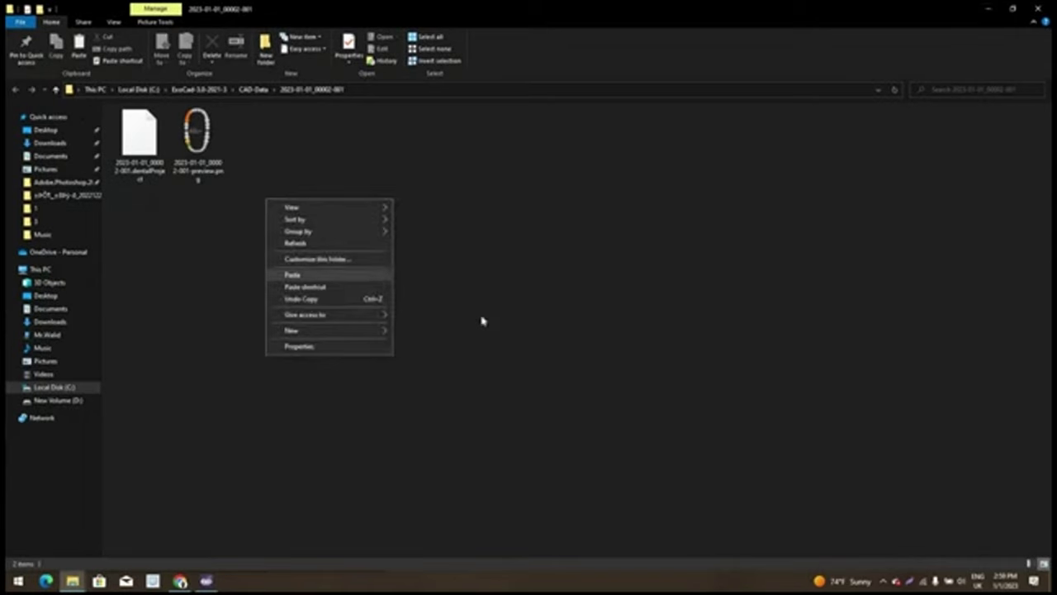
pyautogui.click(298, 277)
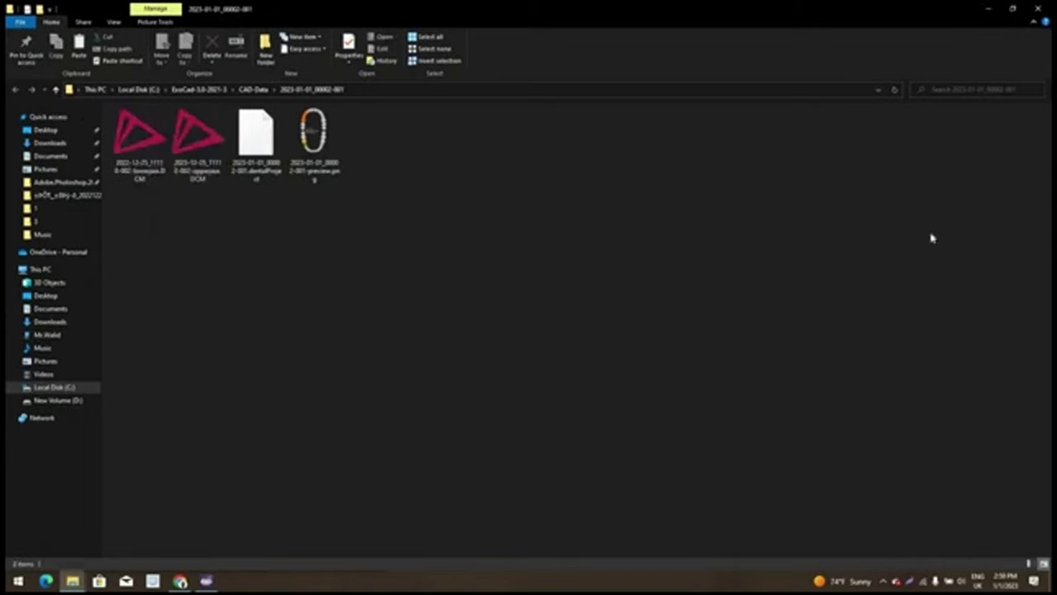
pyautogui.click(206, 580)
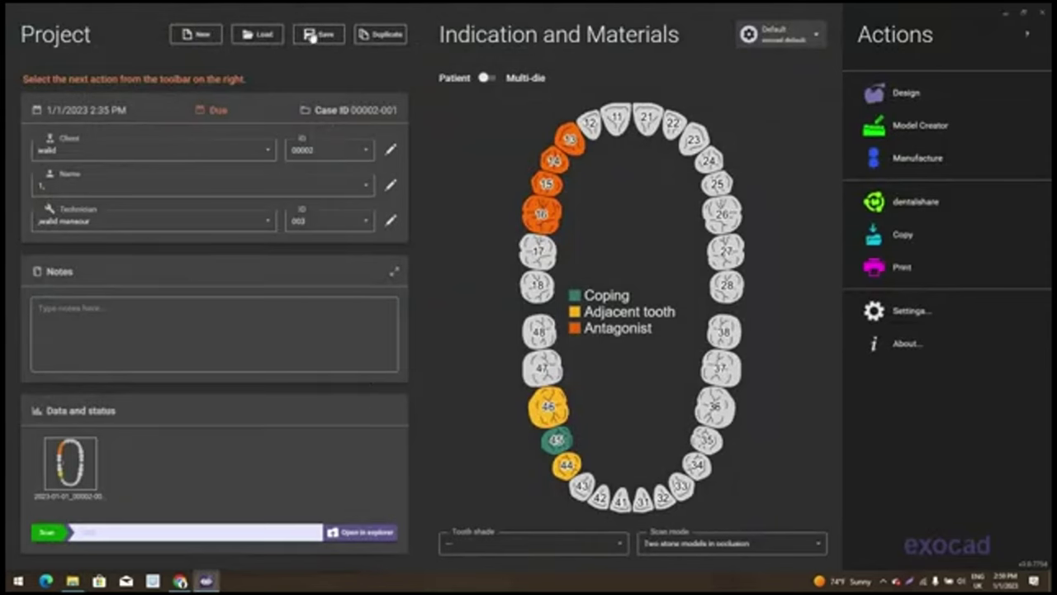
# Save, start Design, and load lowerjaw DCM as the jaw scan and upperjaw DCM as antagonist
pyautogui.click(314, 35)
pyautogui.click(907, 91)
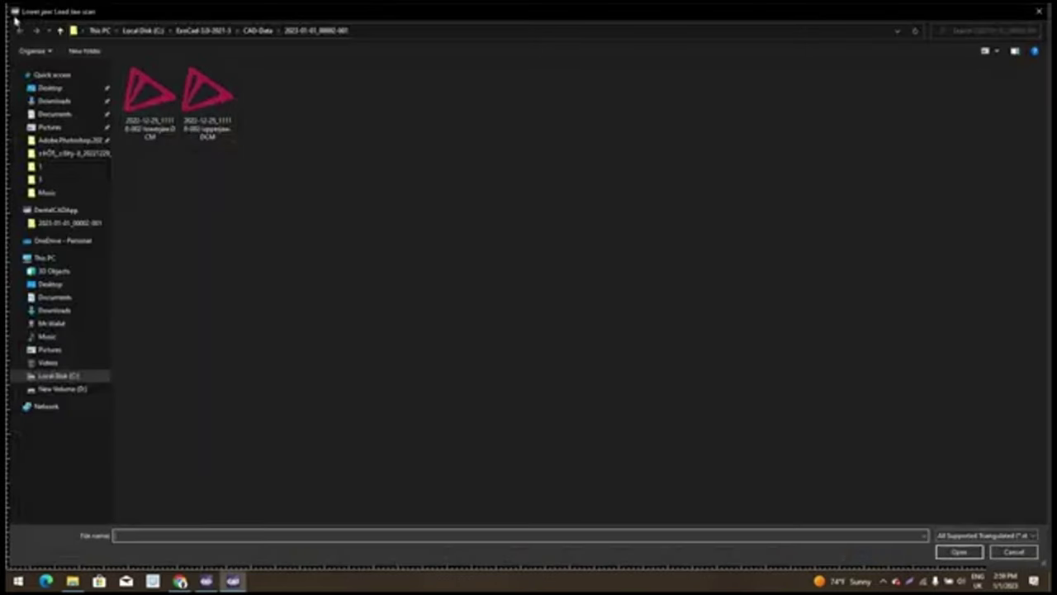
pyautogui.doubleClick(162, 128)
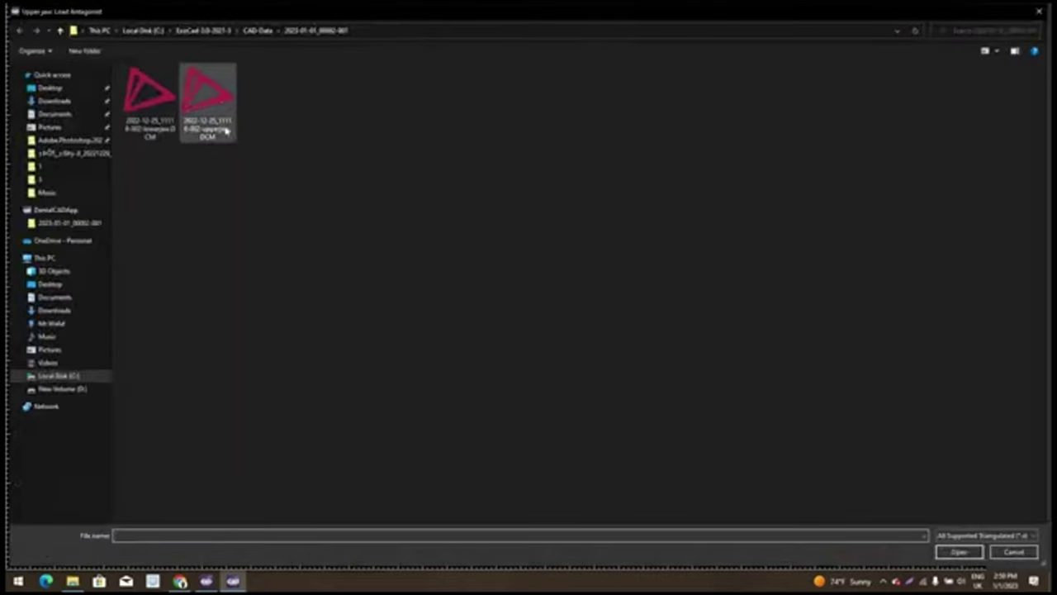
pyautogui.doubleClick(213, 112)
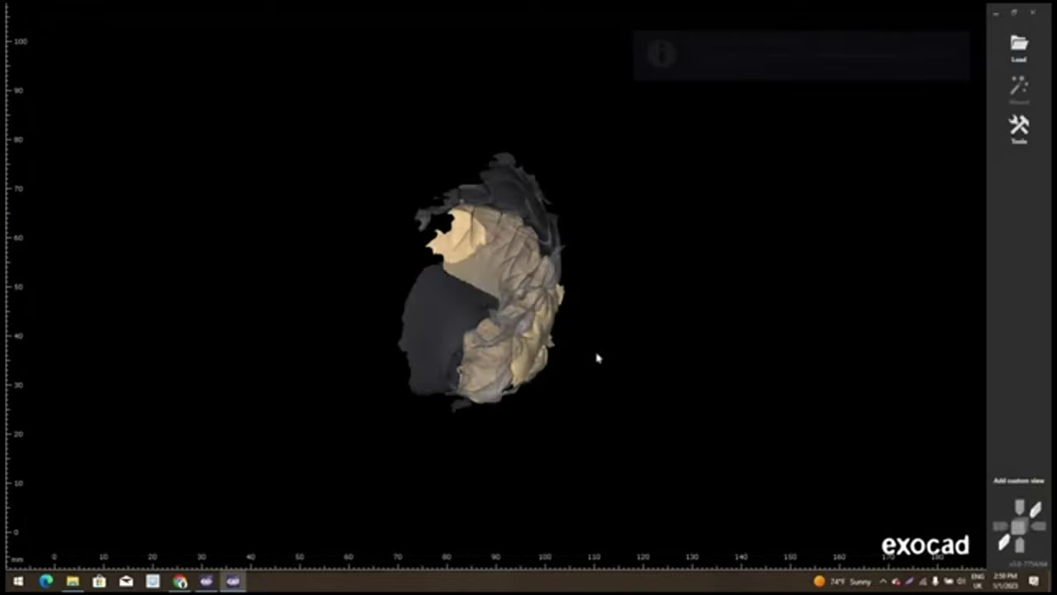
# Rotate the jaw scan until its occlusal surfaces face the viewer
pyautogui.moveTo(495, 378); pyautogui.dragTo(446, 376, button='right')
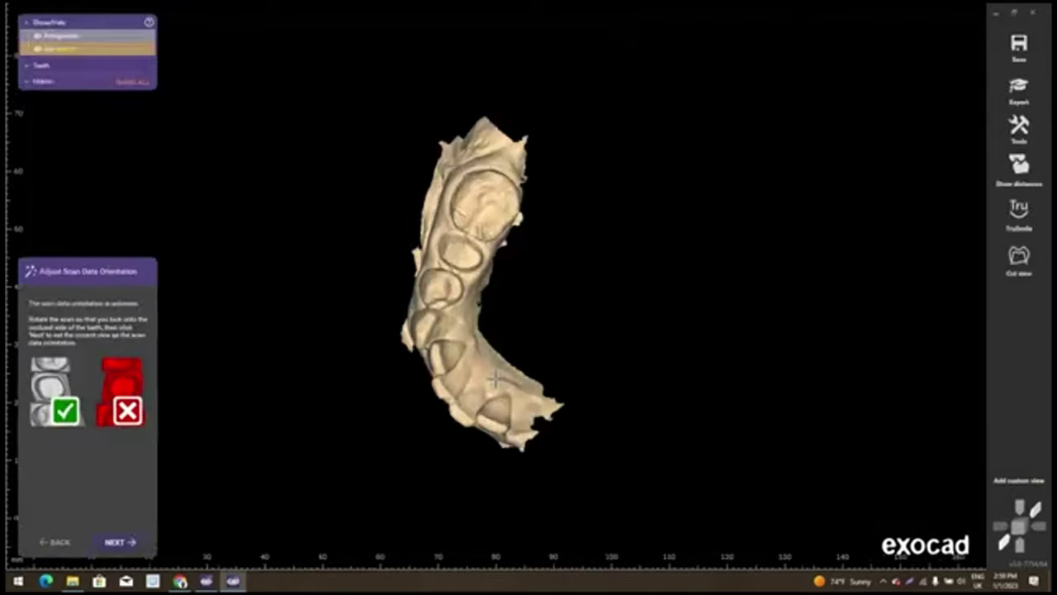
pyautogui.moveTo(463, 330)
pyautogui.mouseDown(button='right')
pyautogui.moveTo(447, 375)
pyautogui.moveTo(505, 340)
pyautogui.moveTo(441, 372)
pyautogui.mouseUp(button='right')
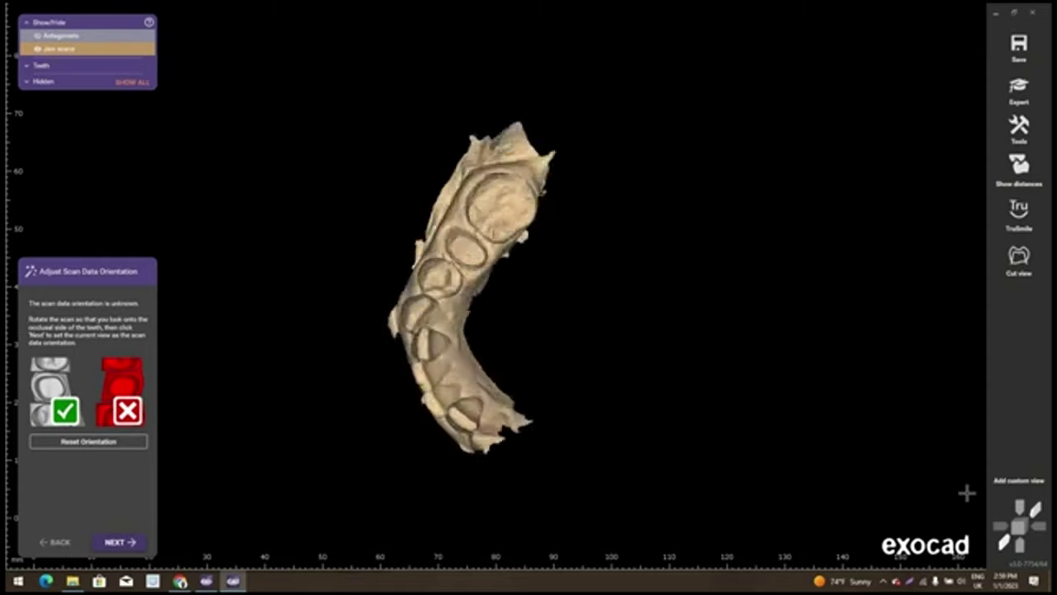
pyautogui.moveTo(520, 438); pyautogui.dragTo(515, 410, button='right')
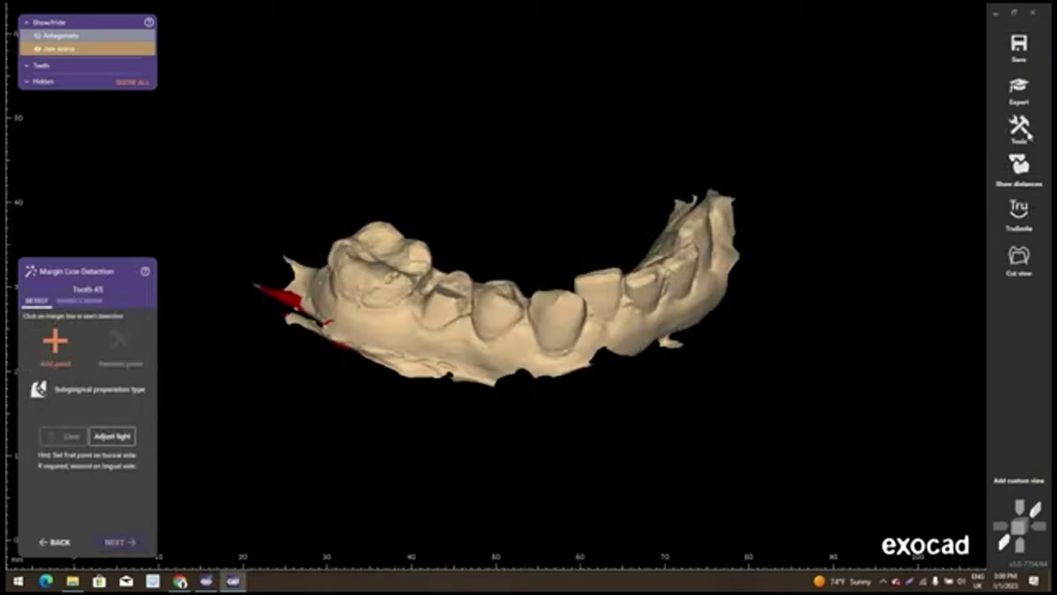
# Tick Show grid in Tools > Settings and close the dialog with the grid on
pyautogui.click(1028, 137)
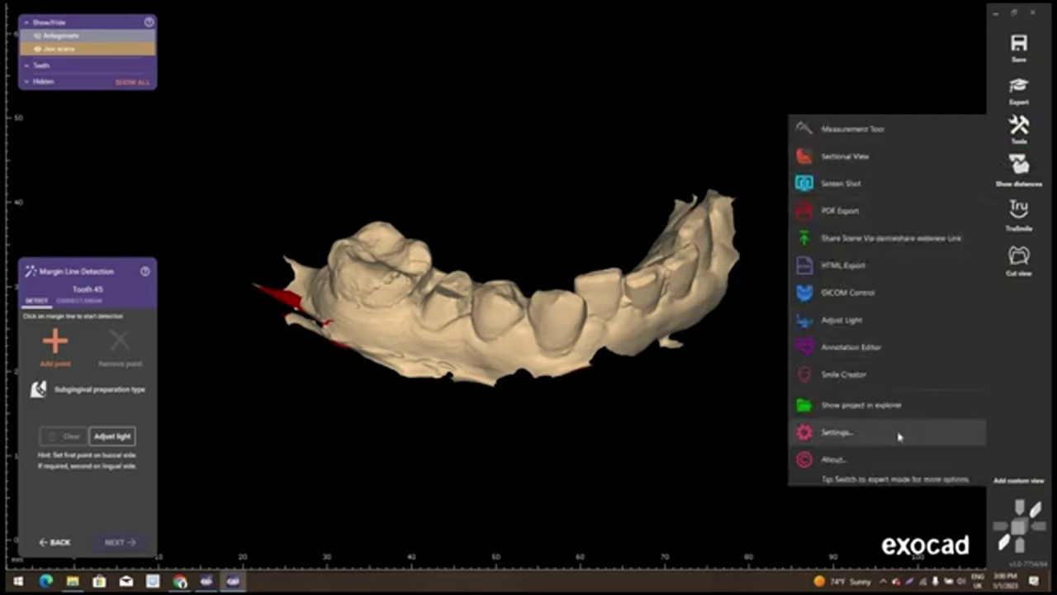
pyautogui.click(878, 434)
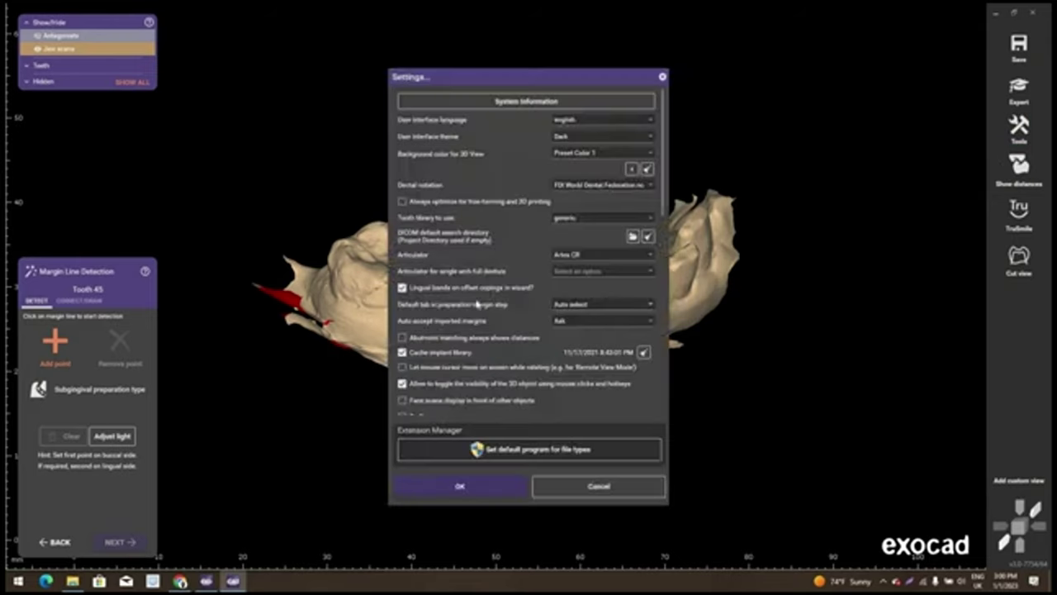
pyautogui.scroll(-2, 471, 314)
pyautogui.scroll(-1, 454, 355)
pyautogui.scroll(-1, 442, 396)
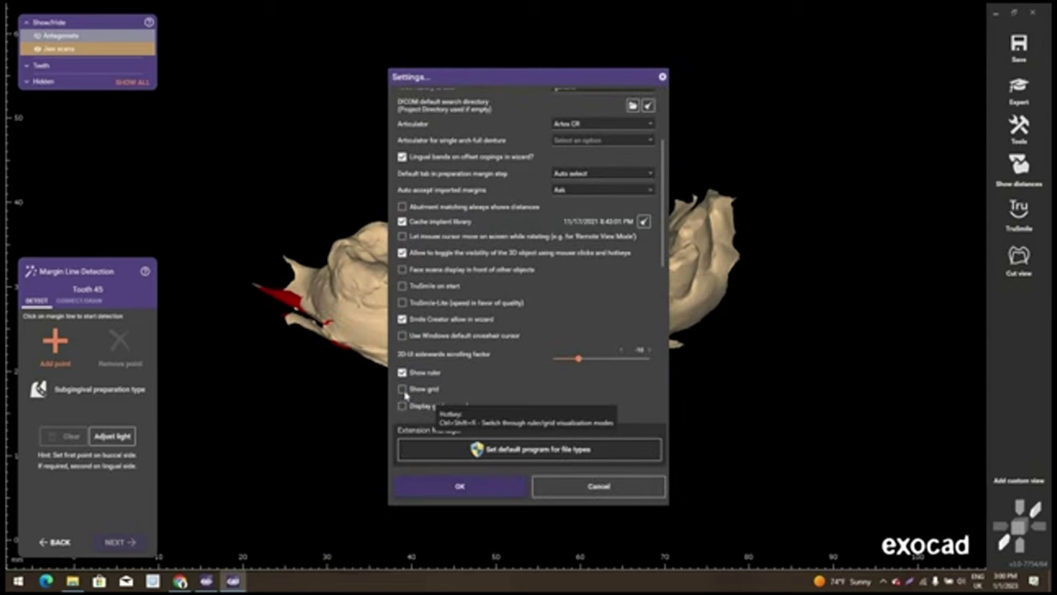
pyautogui.click(402, 389)
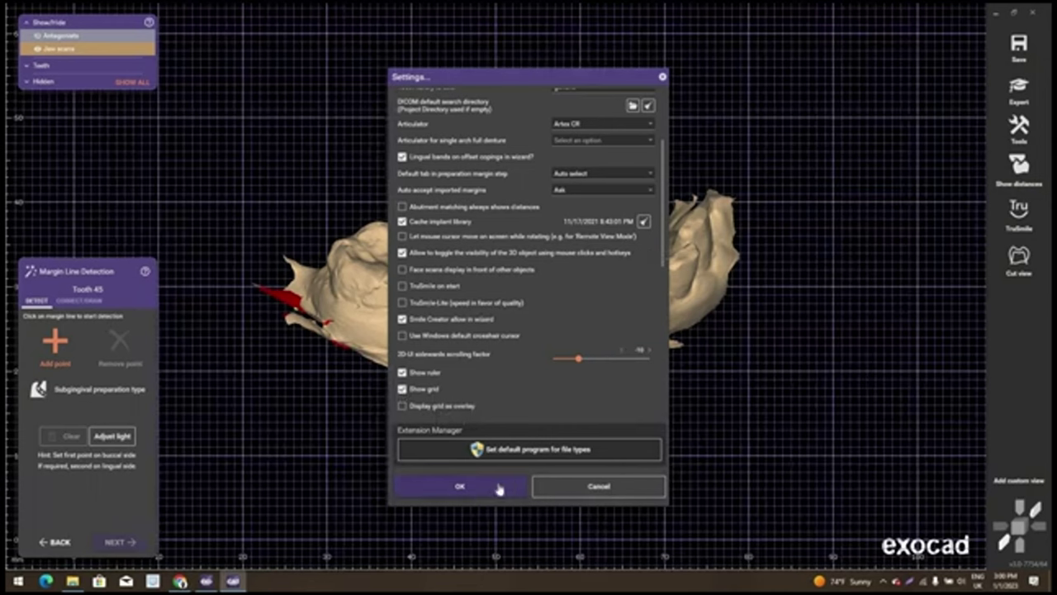
pyautogui.click(403, 389)
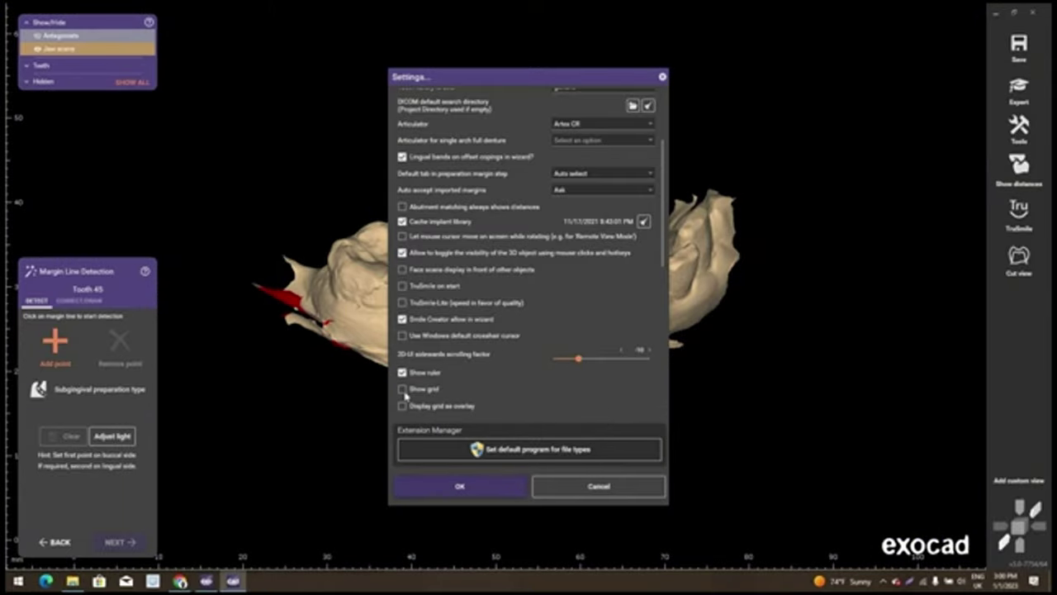
pyautogui.click(402, 389)
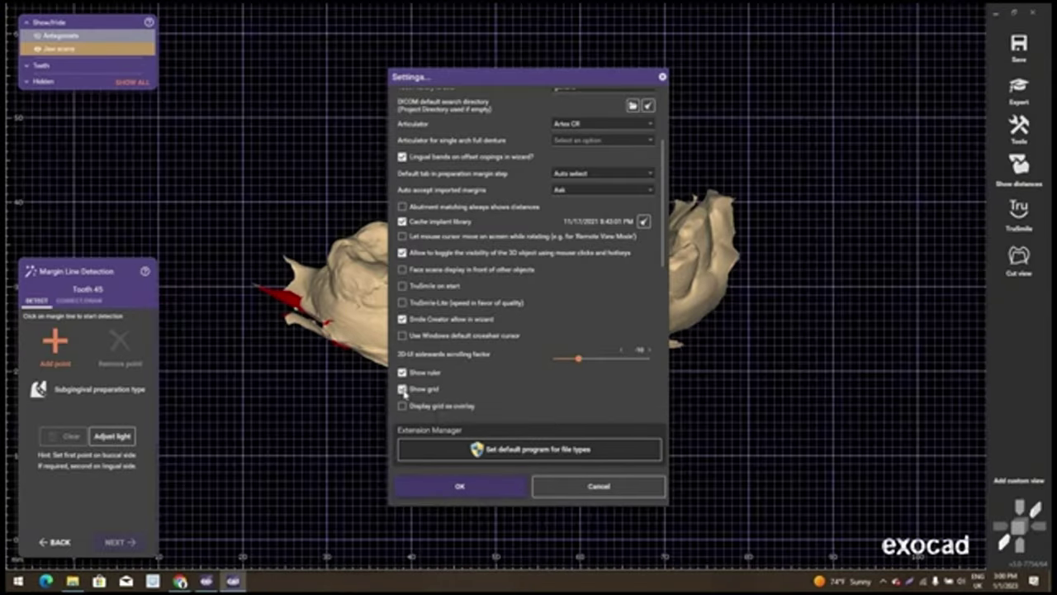
pyautogui.click(402, 389)
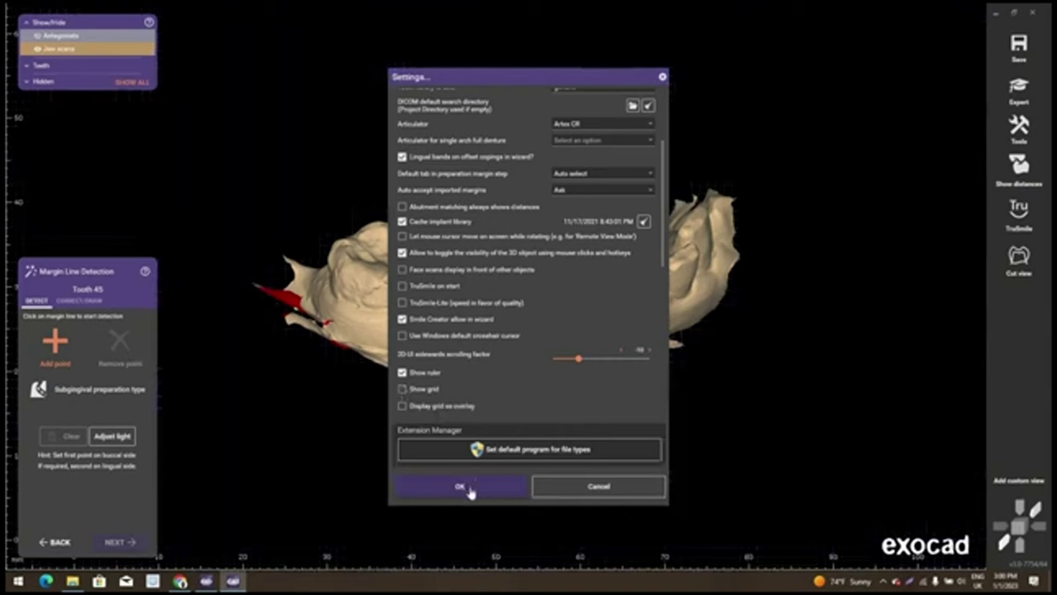
pyautogui.click(403, 389)
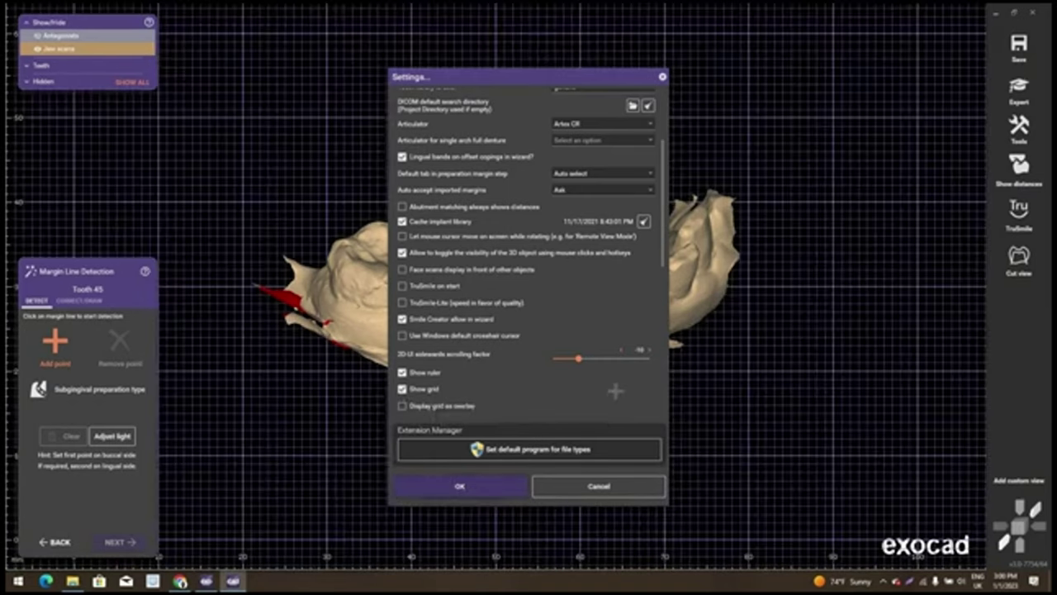
pyautogui.press('Return')
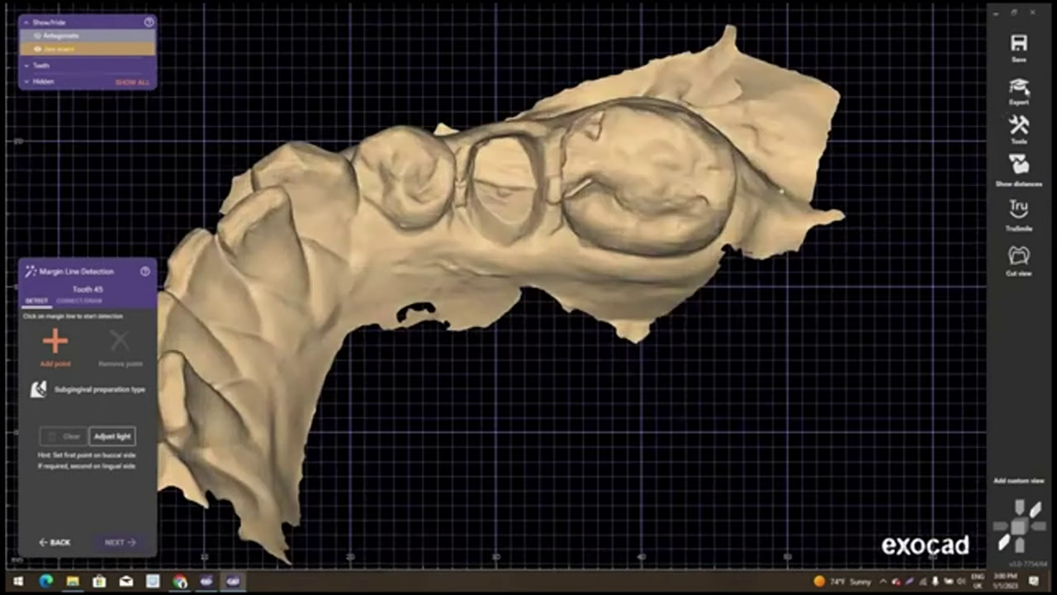
# In expert mode, hide the antagonist and open Free-Form Scan Data on the lower jaw
pyautogui.click(1021, 90)
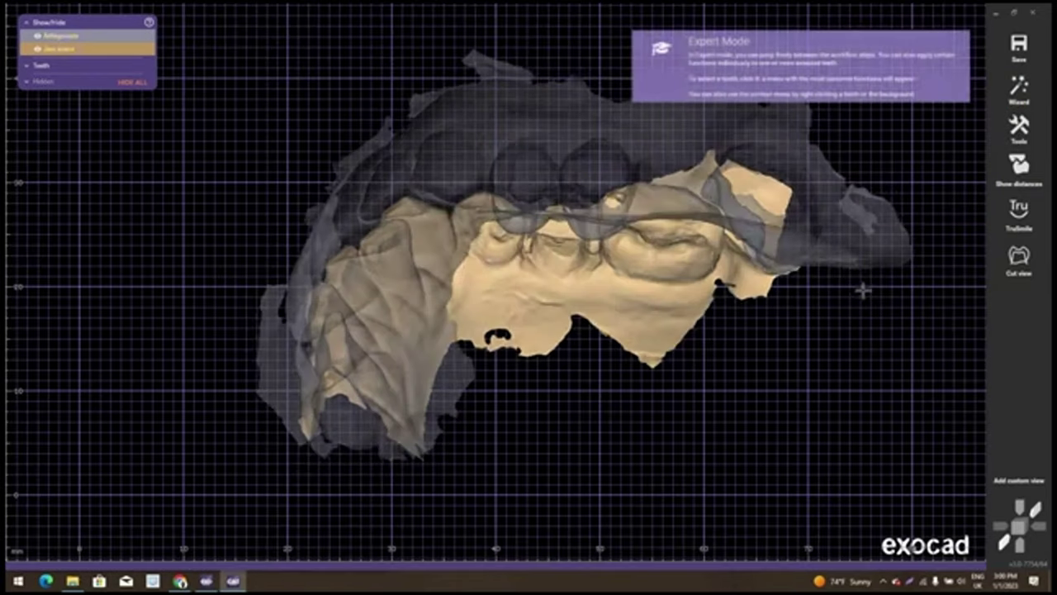
pyautogui.keyDown('ctrl'); pyautogui.middleClick(871, 189); pyautogui.keyUp('ctrl')
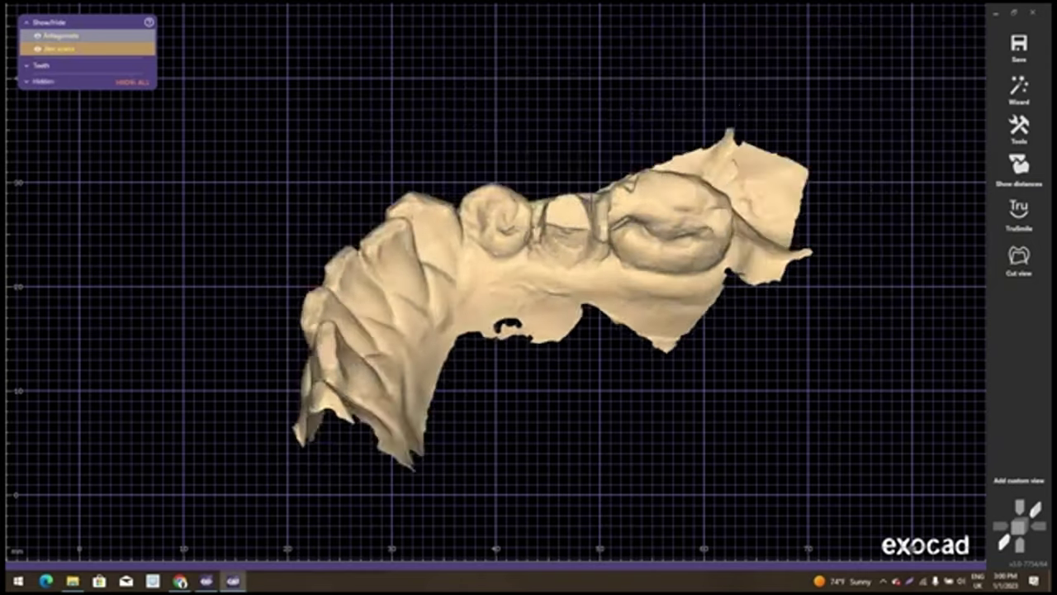
pyautogui.moveTo(768, 233); pyautogui.dragTo(464, 281, button='right')
pyautogui.scroll(2, 464, 282)
pyautogui.rightClick(472, 281)
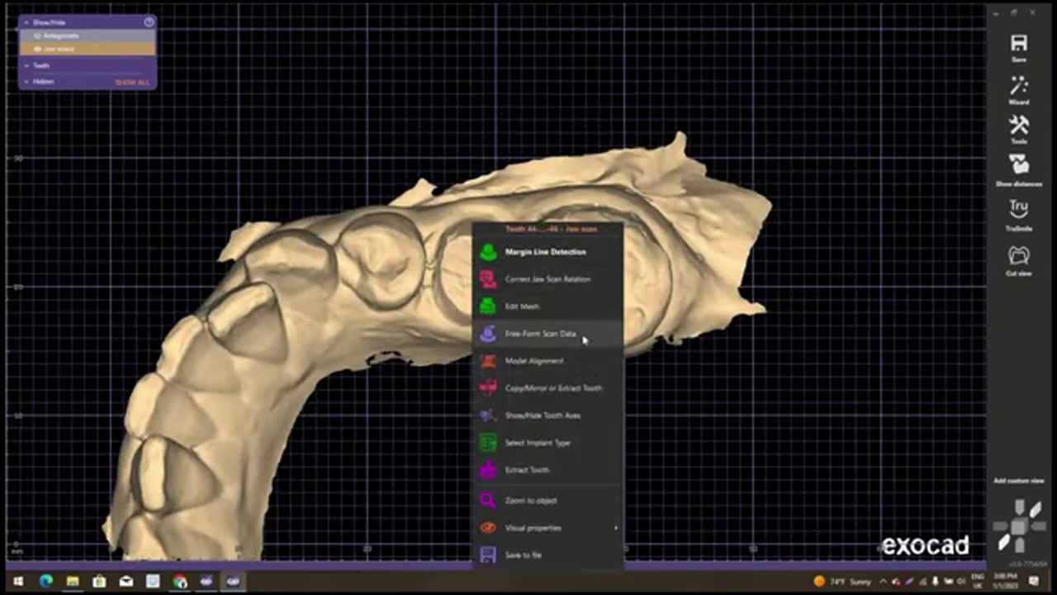
pyautogui.click(447, 297)
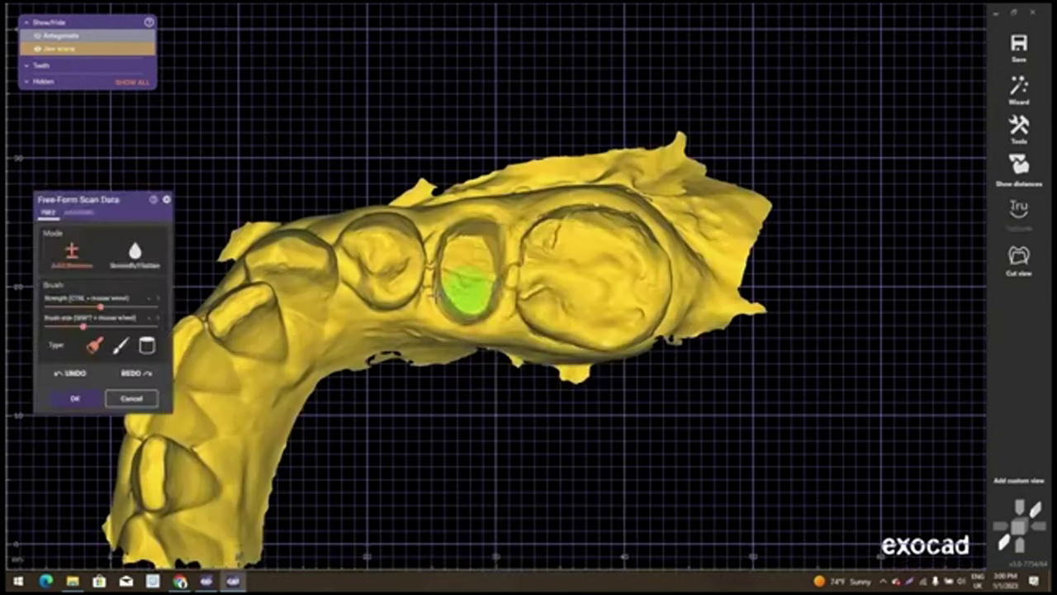
# Smooth the interproximal notch beside tooth 45 and rotate to check the result
pyautogui.scroll(3, 425, 280)
pyautogui.scroll(2, 424, 307)
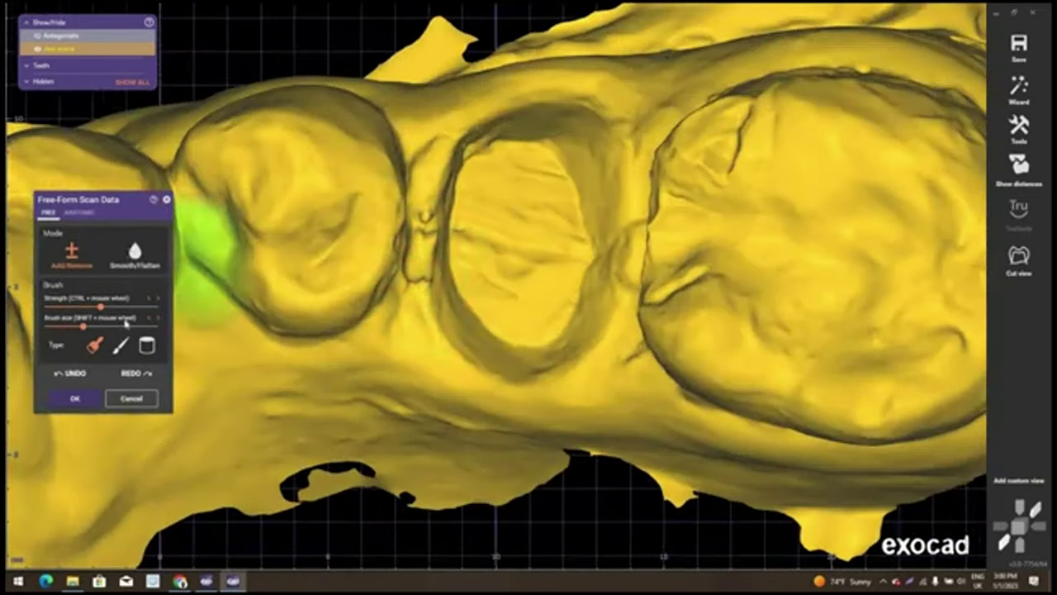
pyautogui.click(128, 249)
pyautogui.scroll(2, 432, 220)
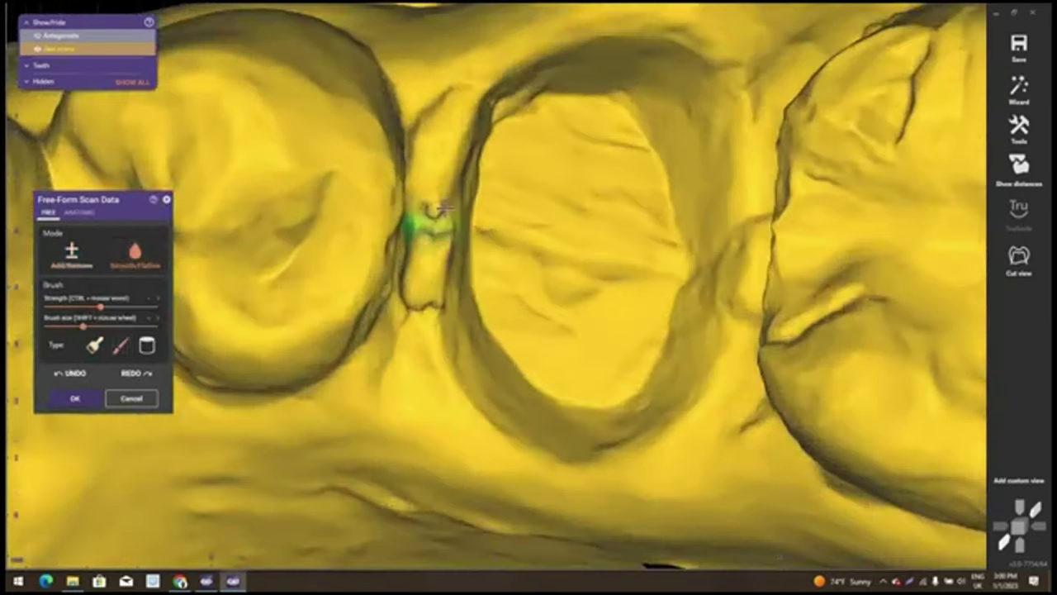
pyautogui.scroll(2, 438, 202)
pyautogui.scroll(2, 444, 213)
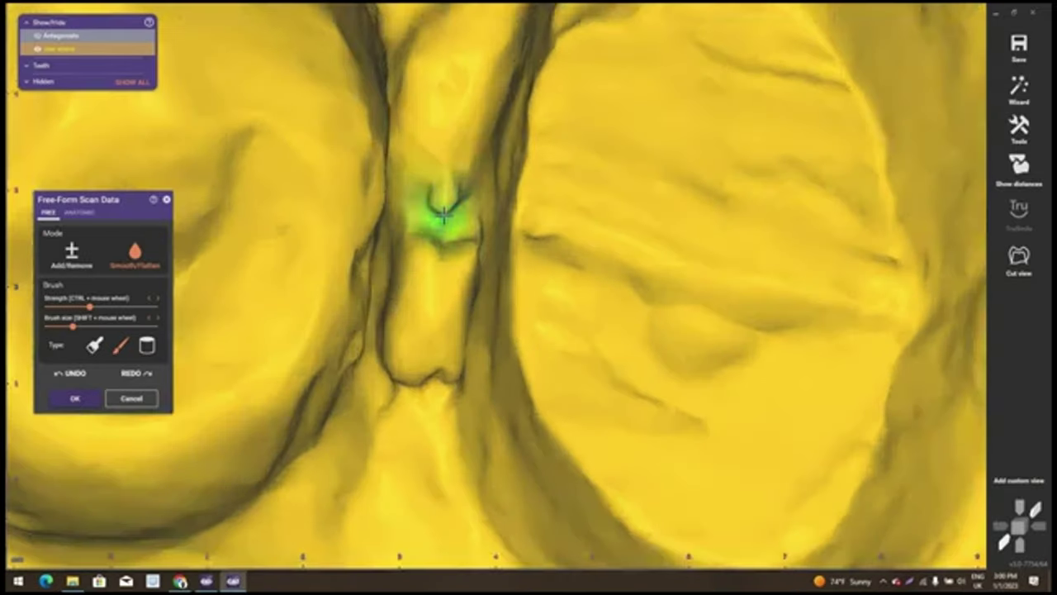
pyautogui.moveTo(444, 201)
pyautogui.mouseDown()
pyautogui.moveTo(441, 189)
pyautogui.moveTo(423, 378)
pyautogui.mouseUp()
pyautogui.scroll(-5, 553, 374)
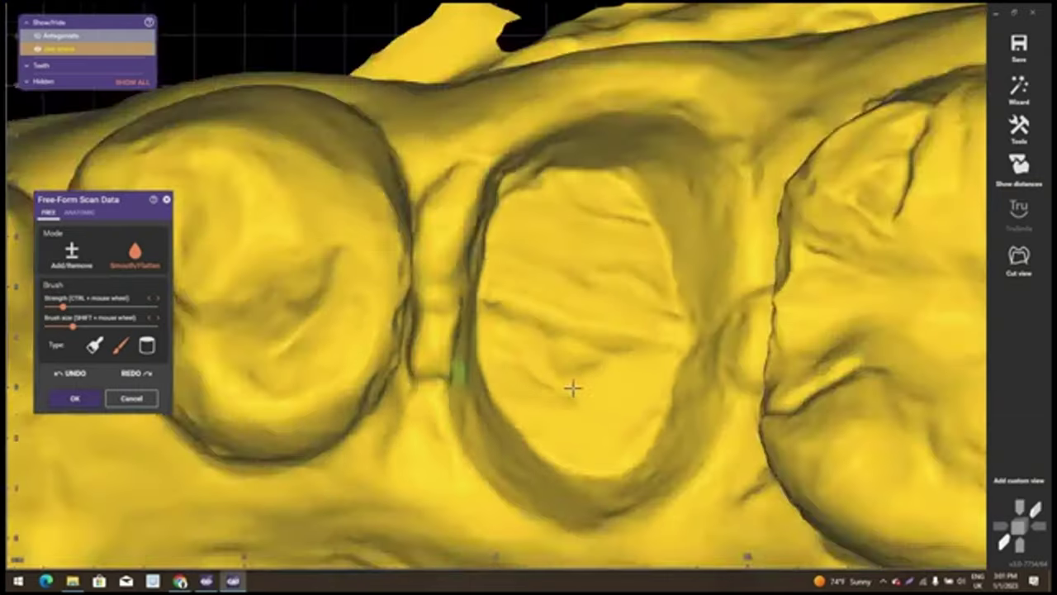
pyautogui.scroll(-2, 573, 385)
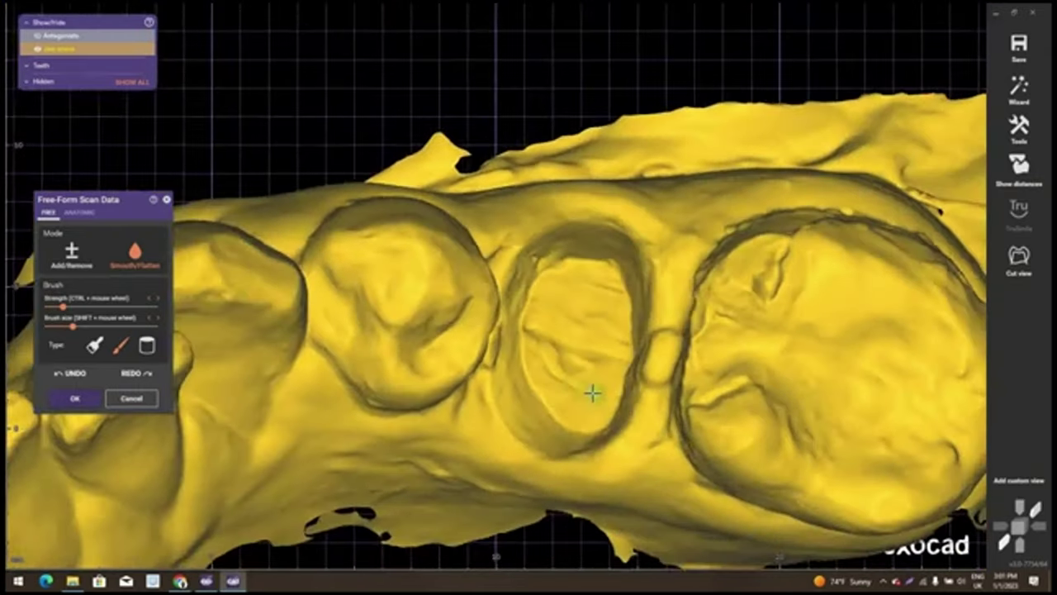
pyautogui.moveTo(593, 393); pyautogui.dragTo(484, 426, button='right')
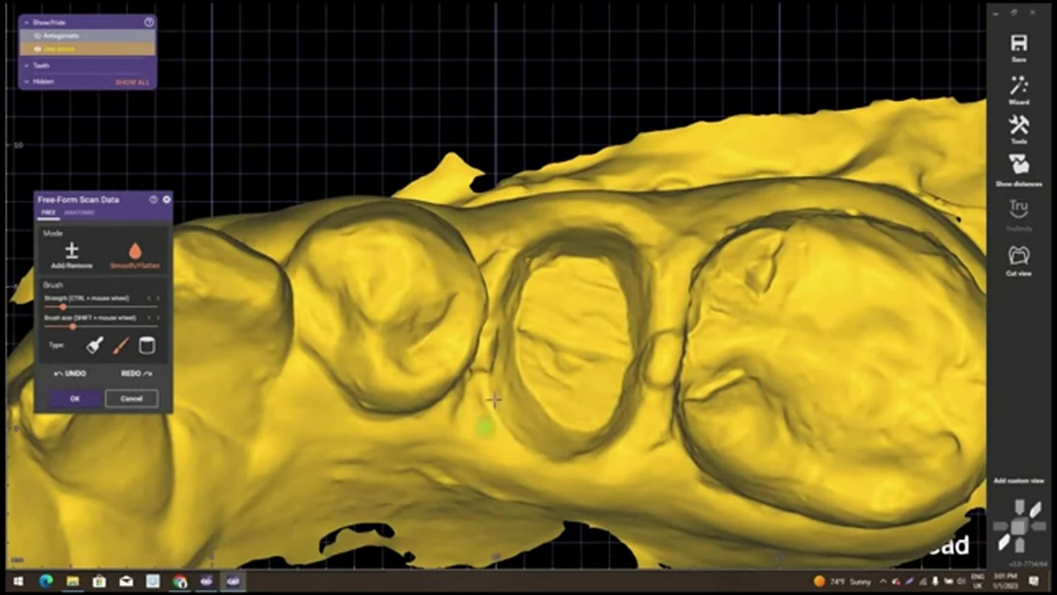
pyautogui.moveTo(614, 359); pyautogui.dragTo(37, 427, button='right')
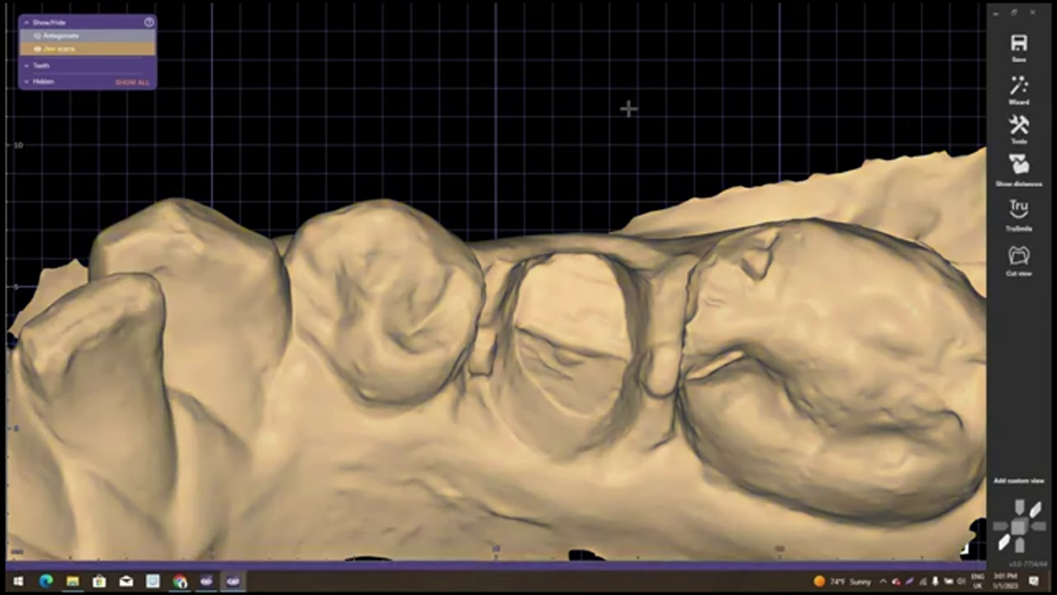
# Open the project's context menu to reach Edit Mesh for the lower jaw scan
pyautogui.rightClick(599, 65)
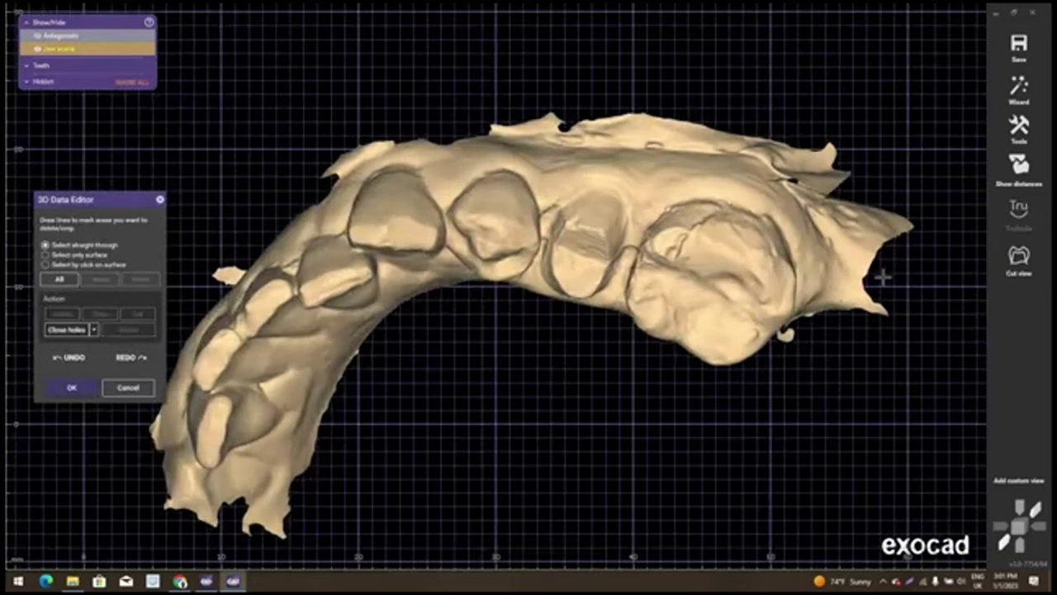
# Outline the excess back flap along the scan's back edge and delete it
pyautogui.click(881, 277)
pyautogui.click(767, 174)
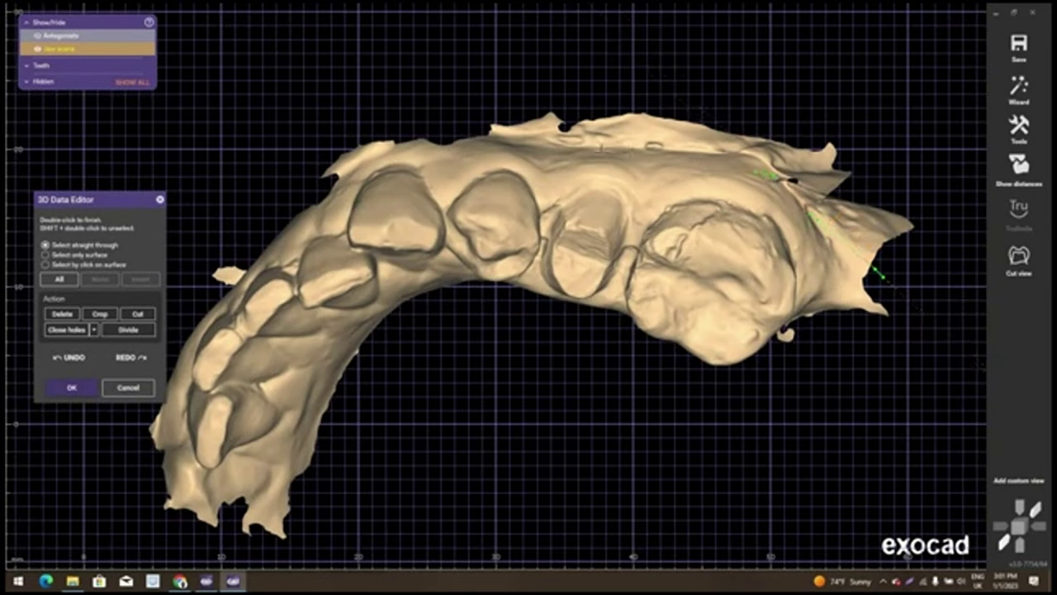
pyautogui.click(466, 125)
pyautogui.click(517, 52)
pyautogui.click(911, 119)
pyautogui.click(928, 128)
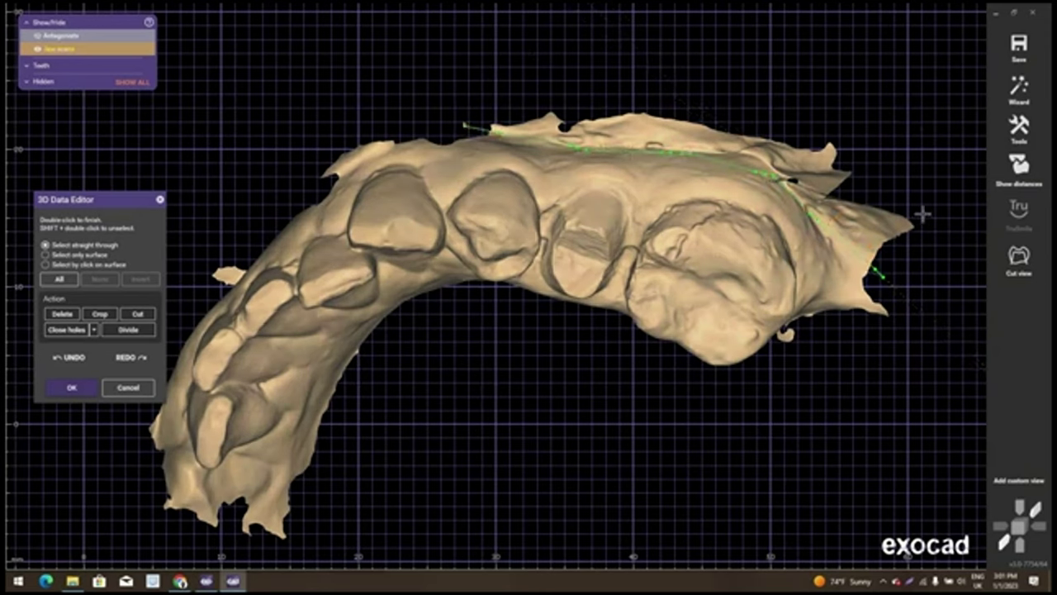
pyautogui.doubleClick(922, 274)
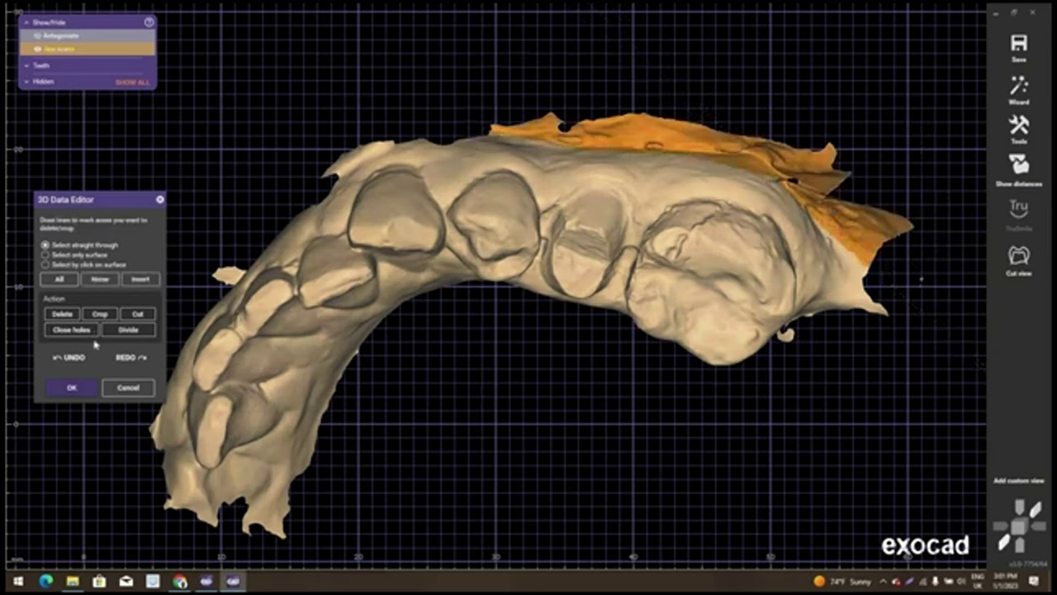
pyautogui.moveTo(587, 276)
pyautogui.mouseDown(button='right')
pyautogui.moveTo(71, 309)
pyautogui.moveTo(724, 327)
pyautogui.moveTo(832, 224)
pyautogui.mouseUp(button='right')
pyautogui.press('Delete')
# Outline the excess tissue at the scan's distal edge
pyautogui.scroll(3, 832, 227)
pyautogui.scroll(2, 834, 238)
pyautogui.click(835, 237)
pyautogui.click(719, 413)
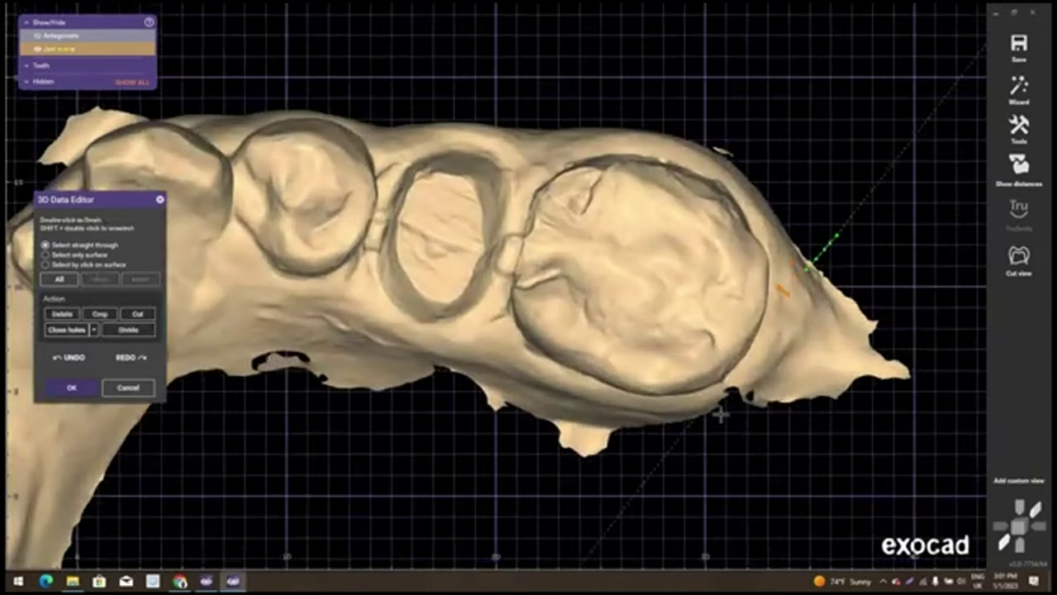
pyautogui.click(904, 462)
pyautogui.click(942, 392)
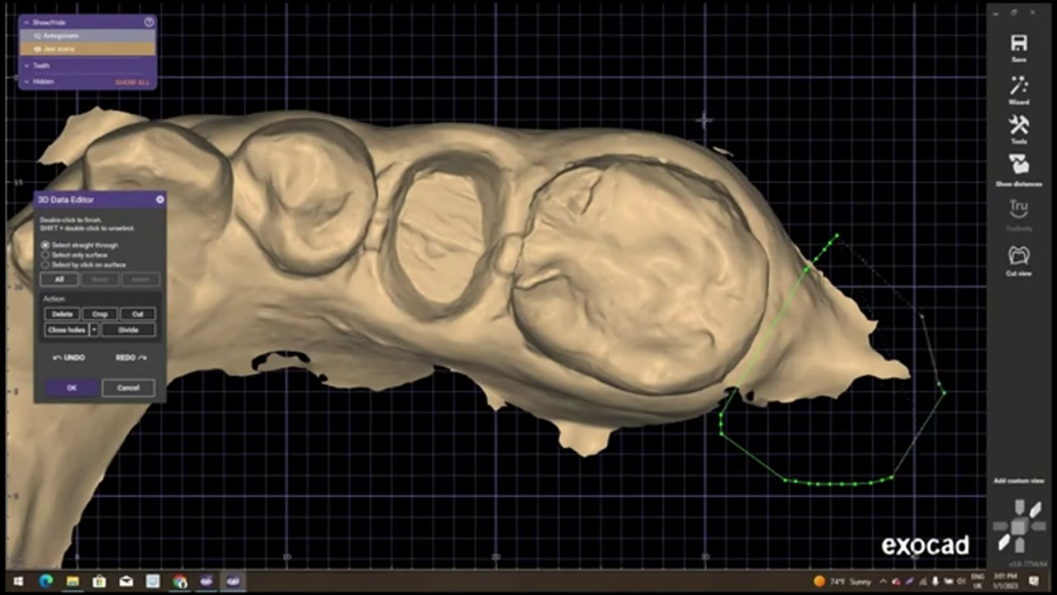
pyautogui.doubleClick(920, 316)
# Outline the small loose fragment and delete it
pyautogui.scroll(2, 764, 155)
pyautogui.scroll(2, 764, 155)
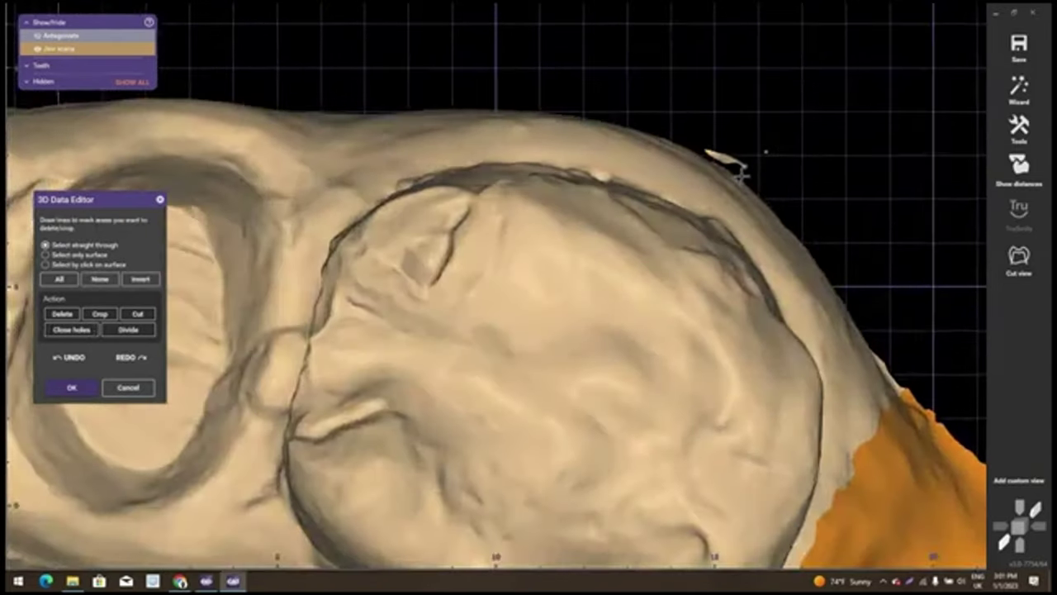
pyautogui.scroll(2, 693, 159)
pyautogui.scroll(1, 702, 162)
pyautogui.click(690, 145)
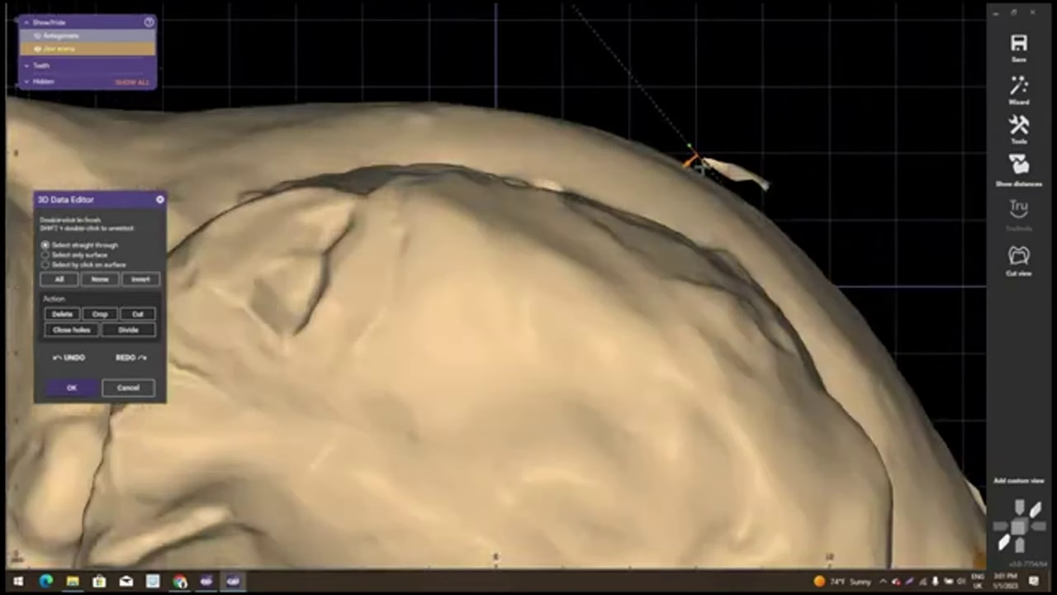
pyautogui.click(739, 132)
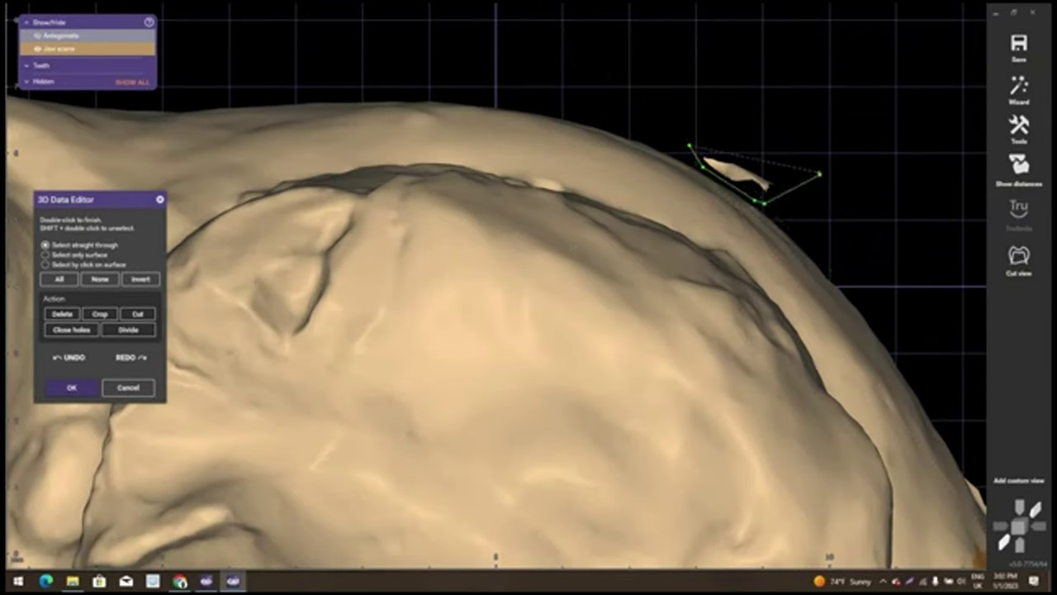
pyautogui.doubleClick(813, 177)
pyautogui.click(68, 318)
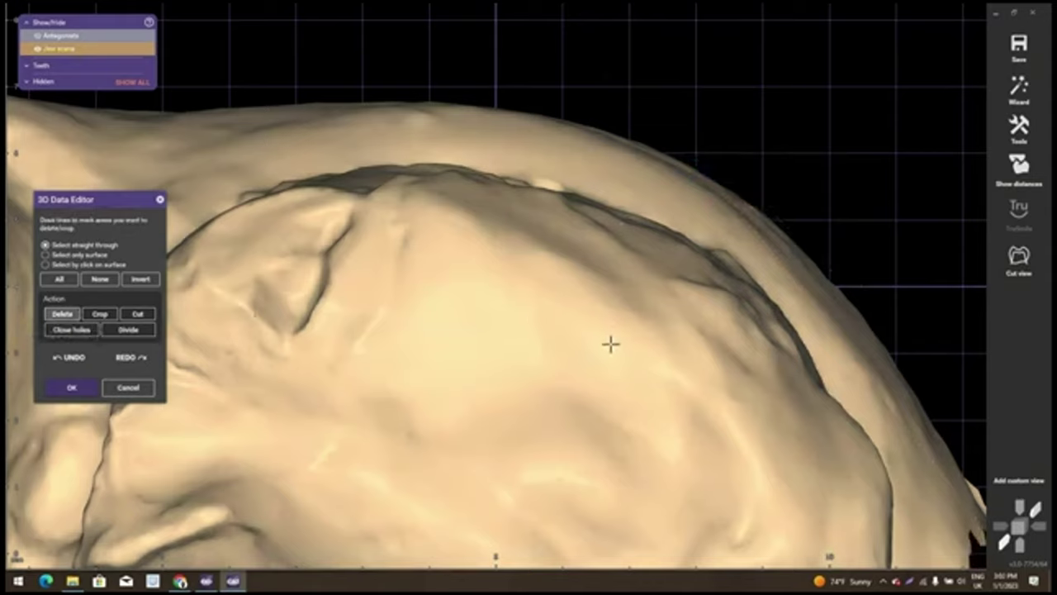
# Cut away the lower gum strip along the front and side of the arch
pyautogui.scroll(-3, 611, 344)
pyautogui.scroll(-1, 515, 378)
pyautogui.scroll(-1, 496, 367)
pyautogui.scroll(-1, 561, 353)
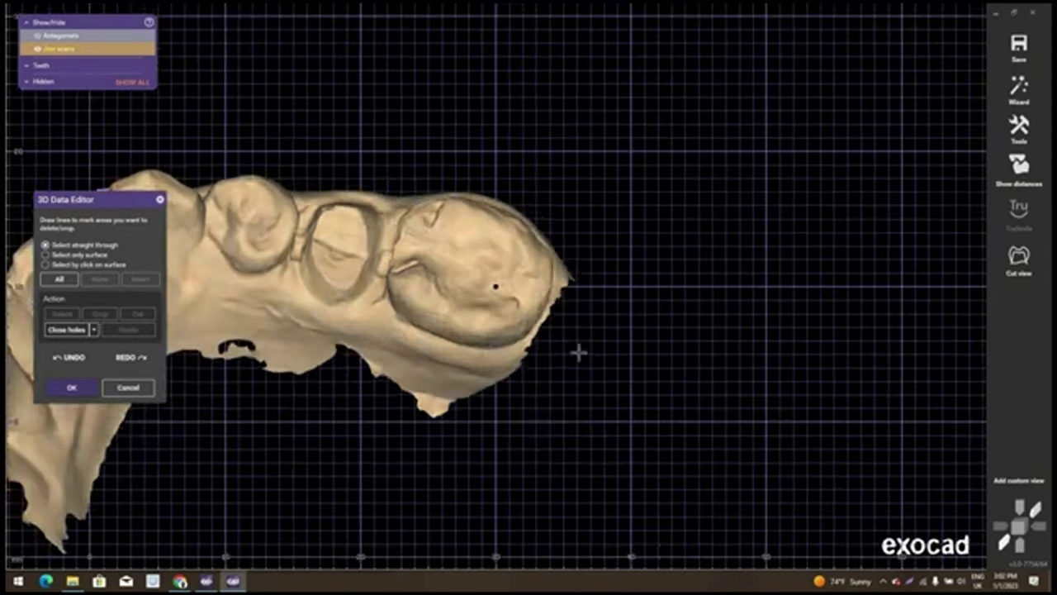
pyautogui.scroll(-1, 675, 444)
pyautogui.moveTo(676, 445); pyautogui.dragTo(837, 391, button='right')
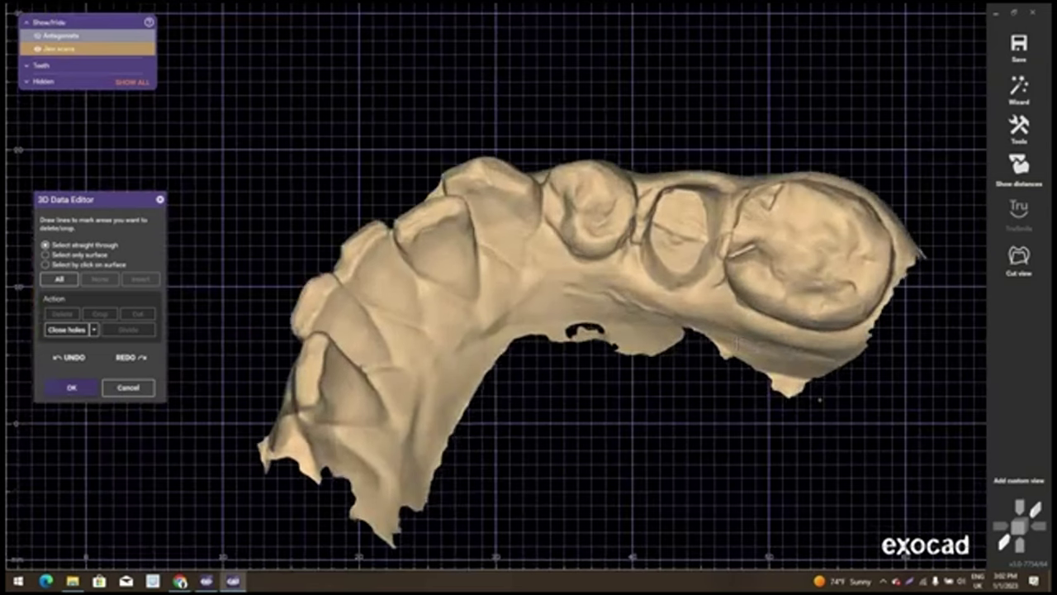
pyautogui.click(838, 390)
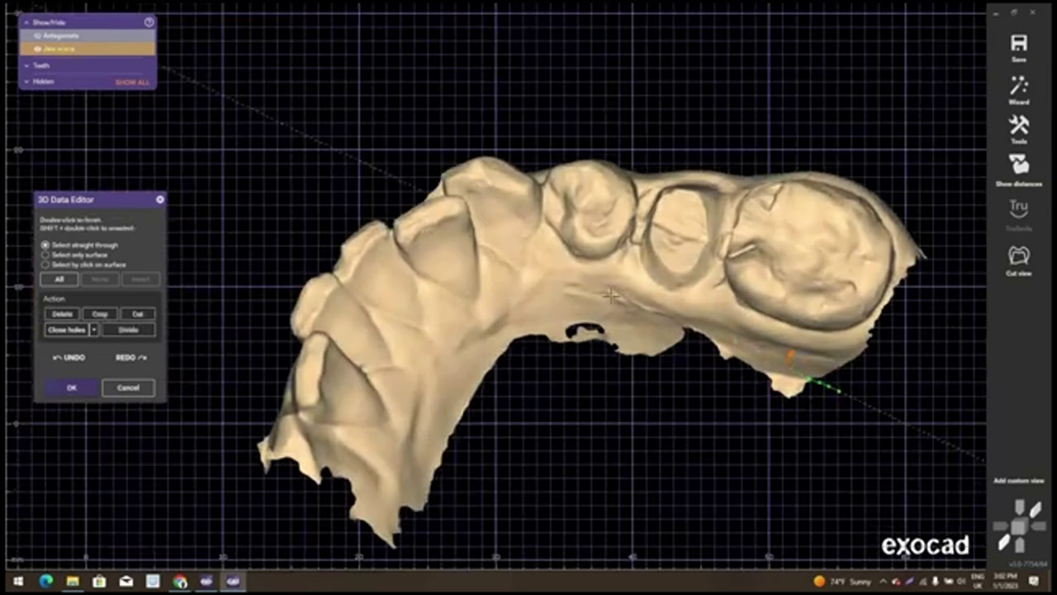
pyautogui.click(726, 335)
pyautogui.click(603, 295)
pyautogui.click(413, 440)
pyautogui.click(383, 476)
pyautogui.click(369, 534)
pyautogui.click(370, 547)
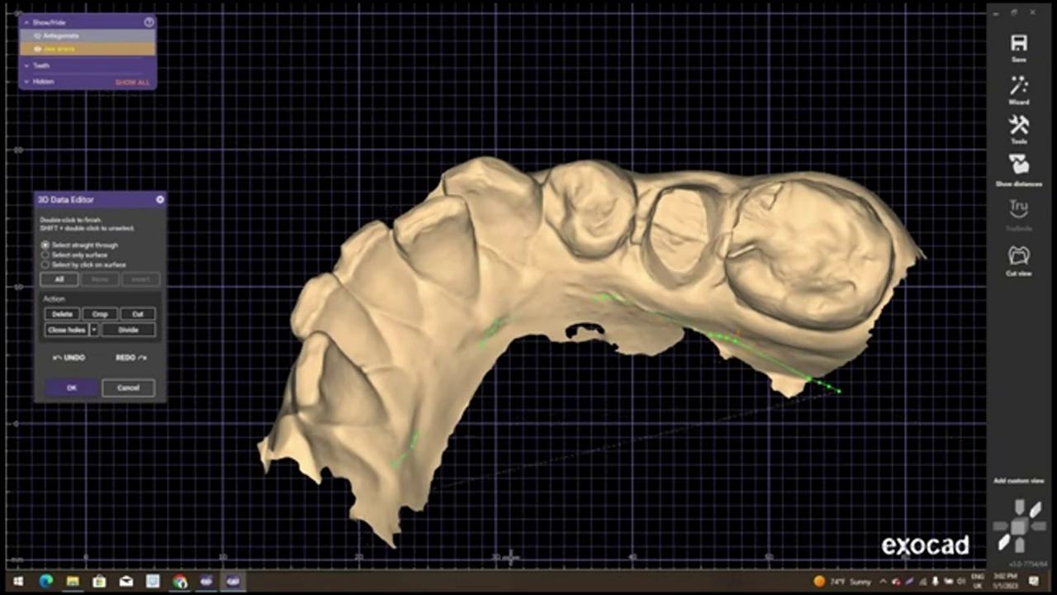
pyautogui.doubleClick(656, 513)
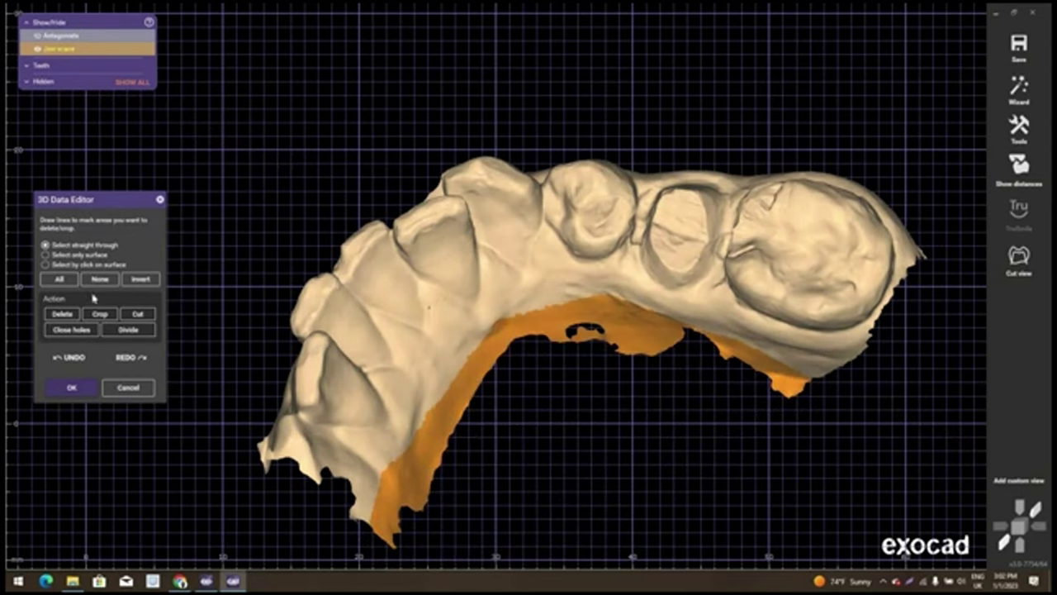
pyautogui.click(68, 319)
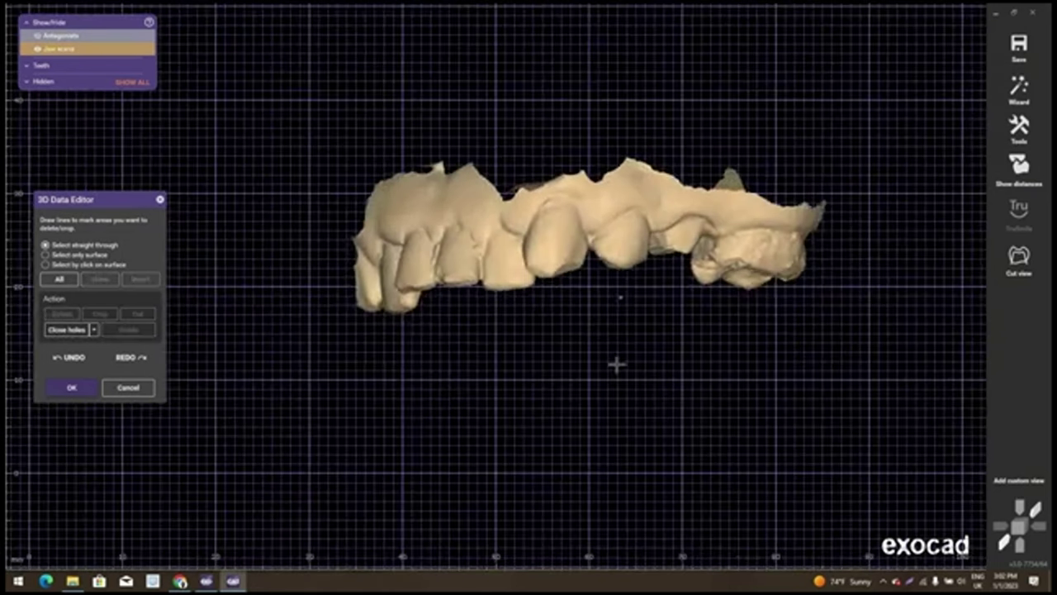
# Show the antagonist jaw and turn the view toward its left edge
pyautogui.press('a')
pyautogui.moveTo(597, 304)
pyautogui.mouseDown(button='right')
pyautogui.moveTo(303, 334)
pyautogui.moveTo(347, 330)
pyautogui.mouseUp(button='right')
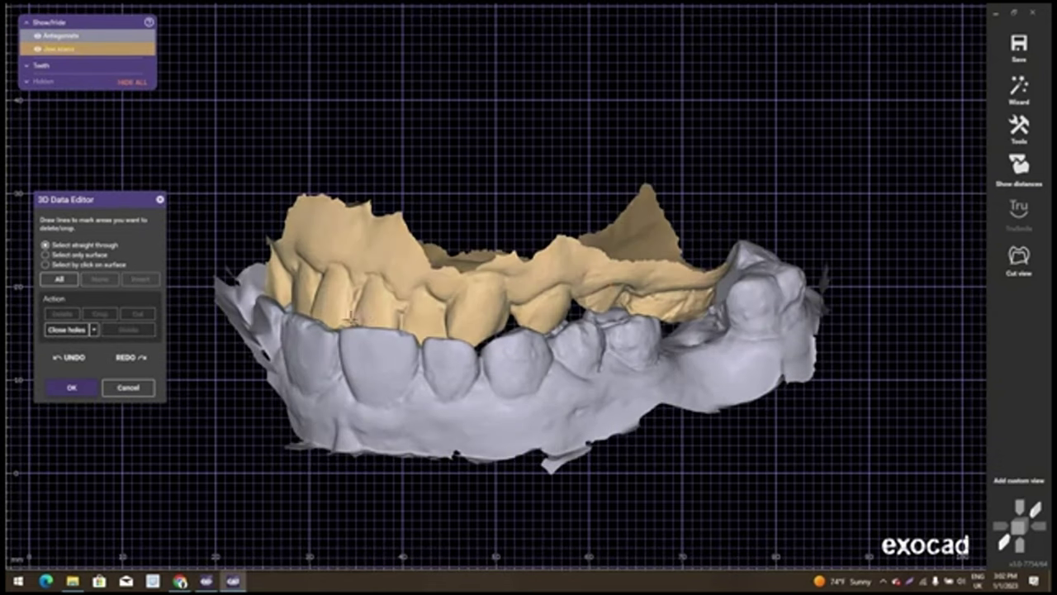
pyautogui.moveTo(389, 338); pyautogui.dragTo(493, 287, button='middle')
pyautogui.moveTo(495, 286); pyautogui.dragTo(421, 302, button='right')
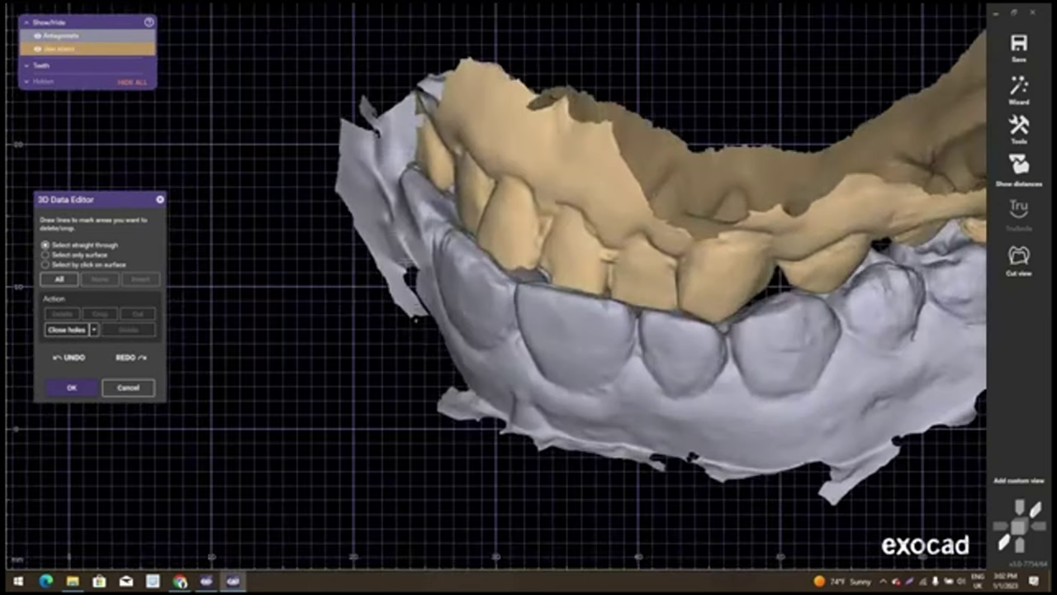
# Cut the loose flap off the antagonist's left edge, then open the project options list
pyautogui.click(421, 302)
pyautogui.moveTo(357, 116)
pyautogui.mouseDown()
pyautogui.moveTo(316, 107)
pyautogui.moveTo(401, 347)
pyautogui.mouseUp()
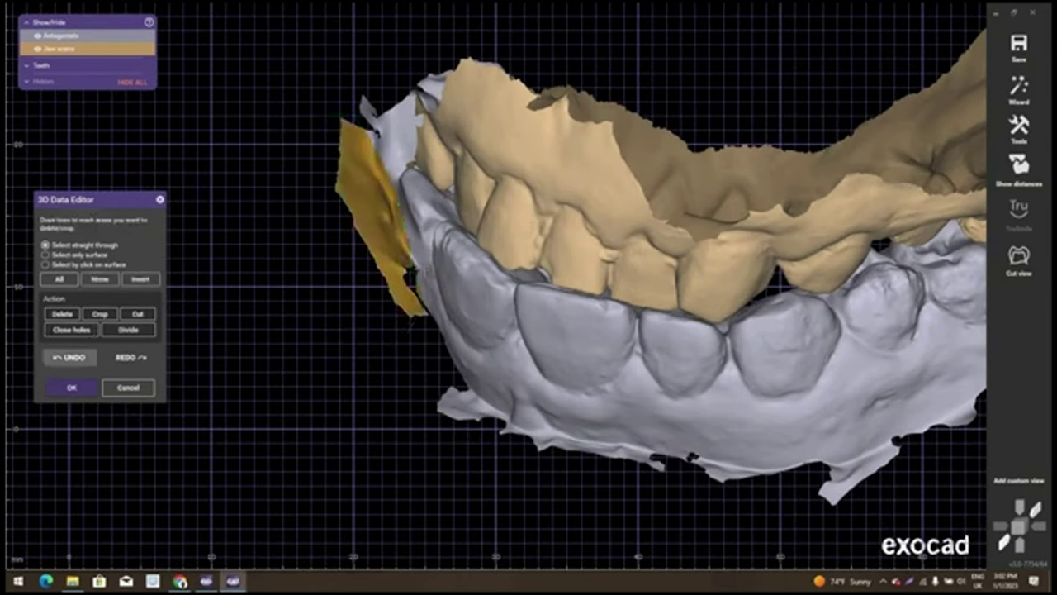
pyautogui.click(62, 314)
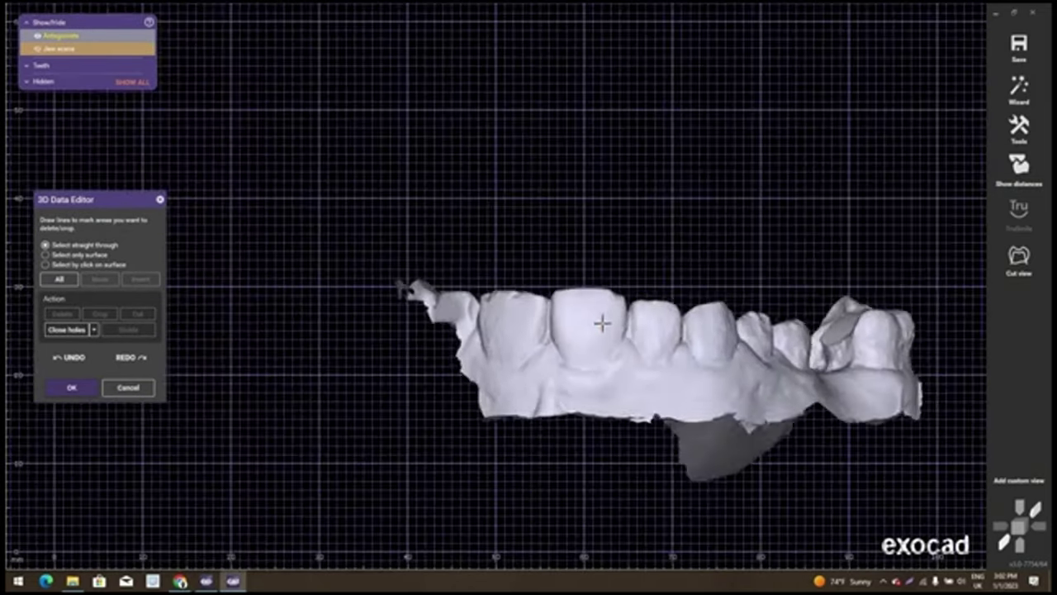
pyautogui.moveTo(601, 323); pyautogui.dragTo(602, 326, button='right')
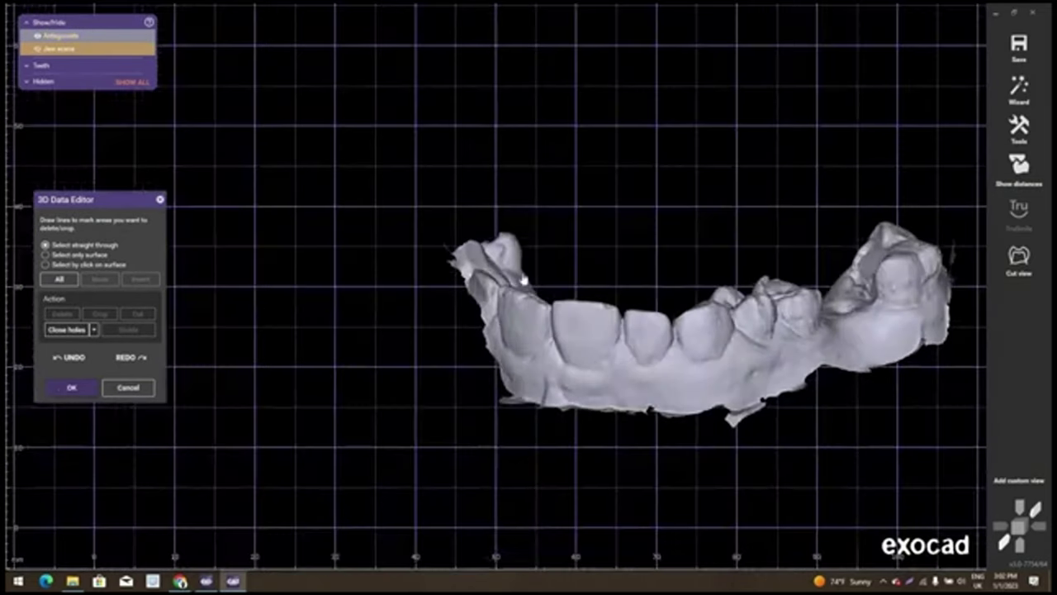
pyautogui.rightClick(582, 117)
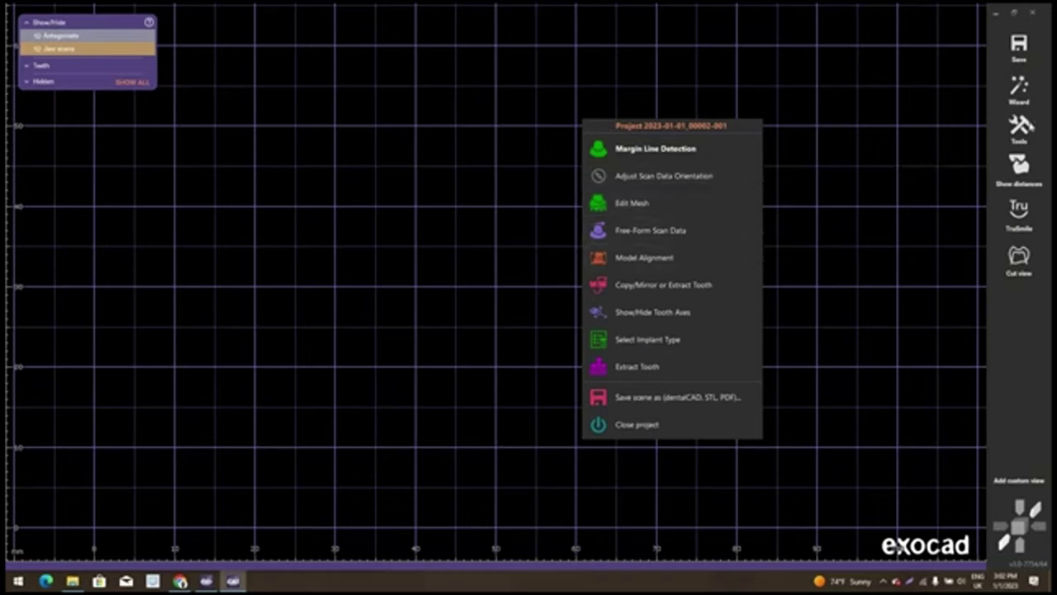
# Use the Measurement Tool to measure upper tooth to lower jaw: 10.494 mm
pyautogui.click(1029, 126)
pyautogui.click(1019, 126)
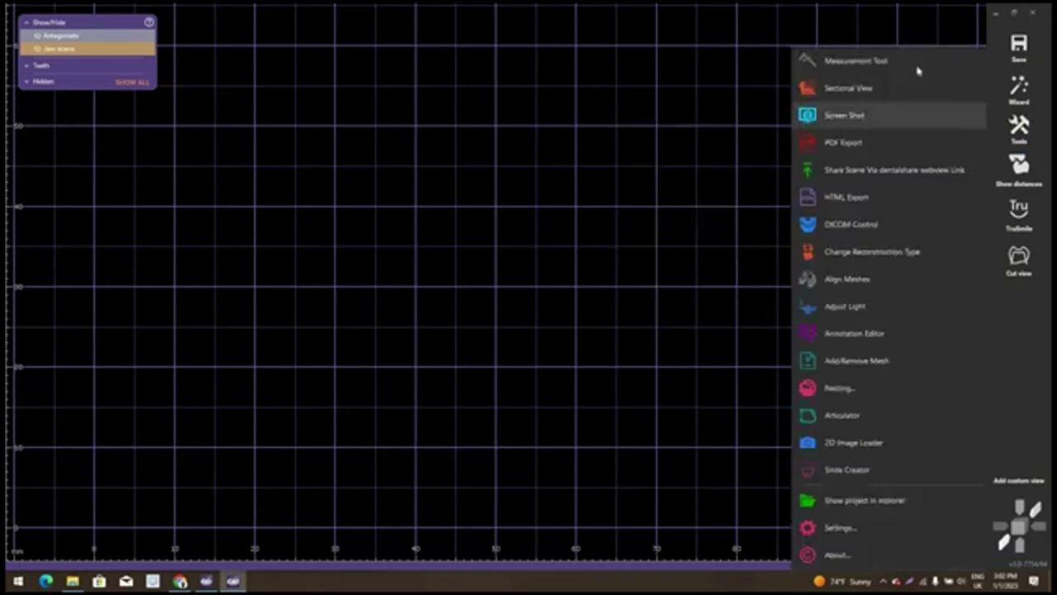
pyautogui.click(846, 66)
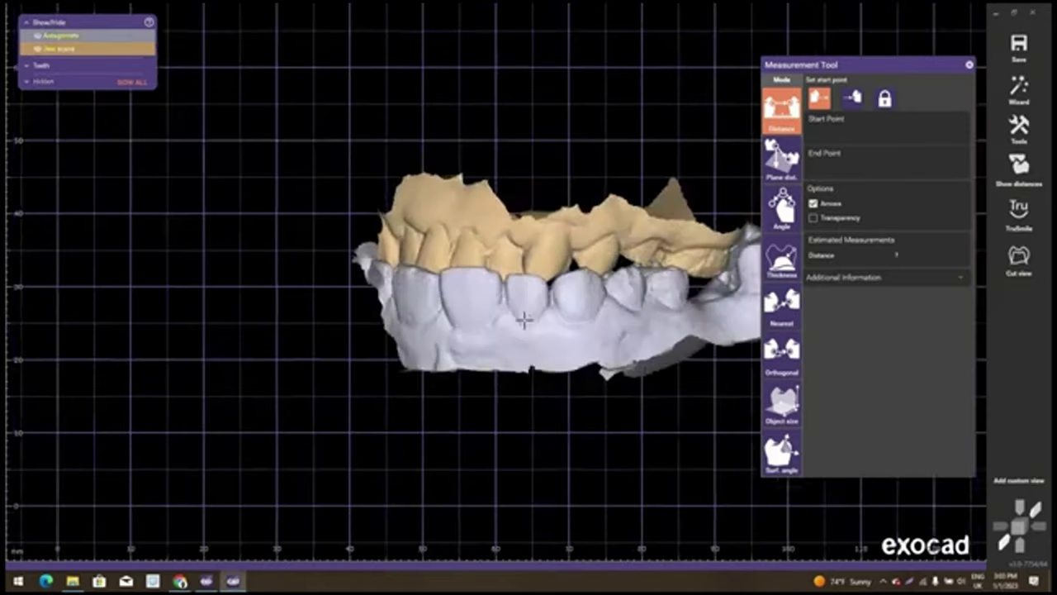
pyautogui.keyDown('shift'); pyautogui.moveTo(523, 320); pyautogui.dragTo(406, 289, button='middle'); pyautogui.keyUp('shift')
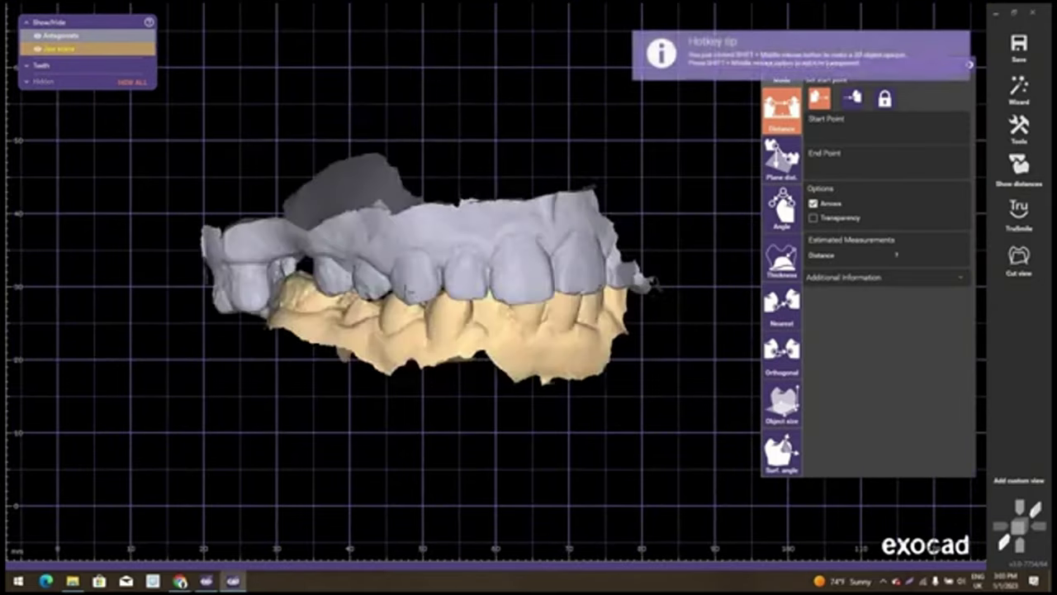
pyautogui.scroll(3, 650, 284)
pyautogui.moveTo(495, 272); pyautogui.dragTo(578, 248, button='right')
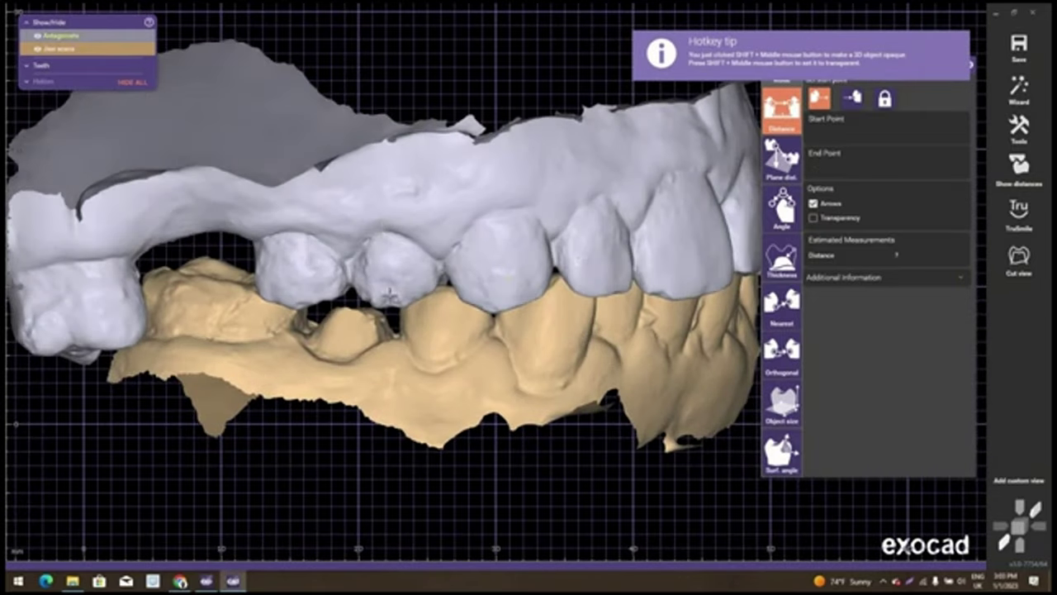
pyautogui.click(384, 234)
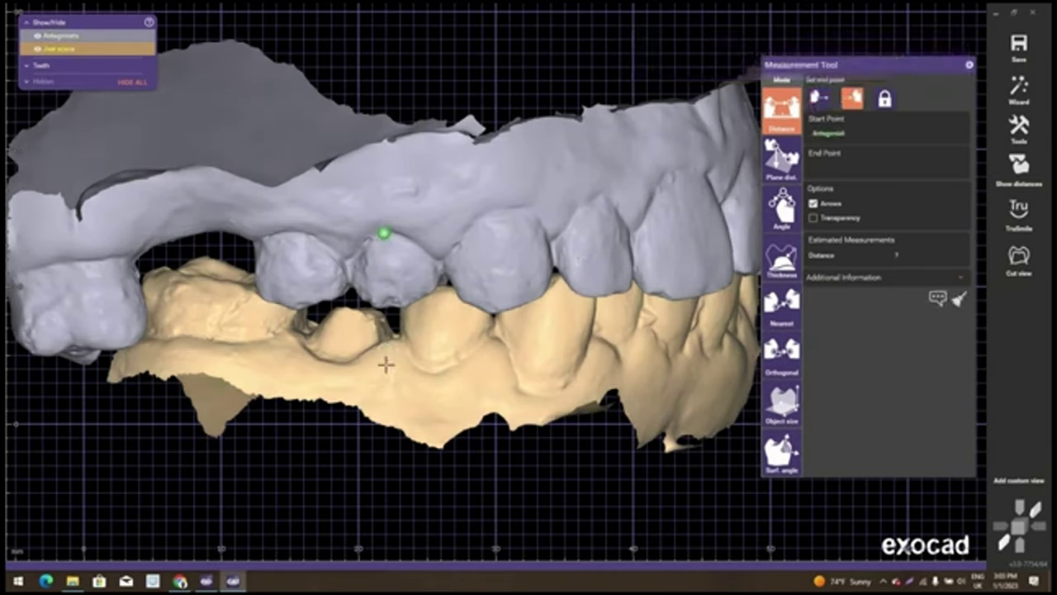
pyautogui.click(384, 372)
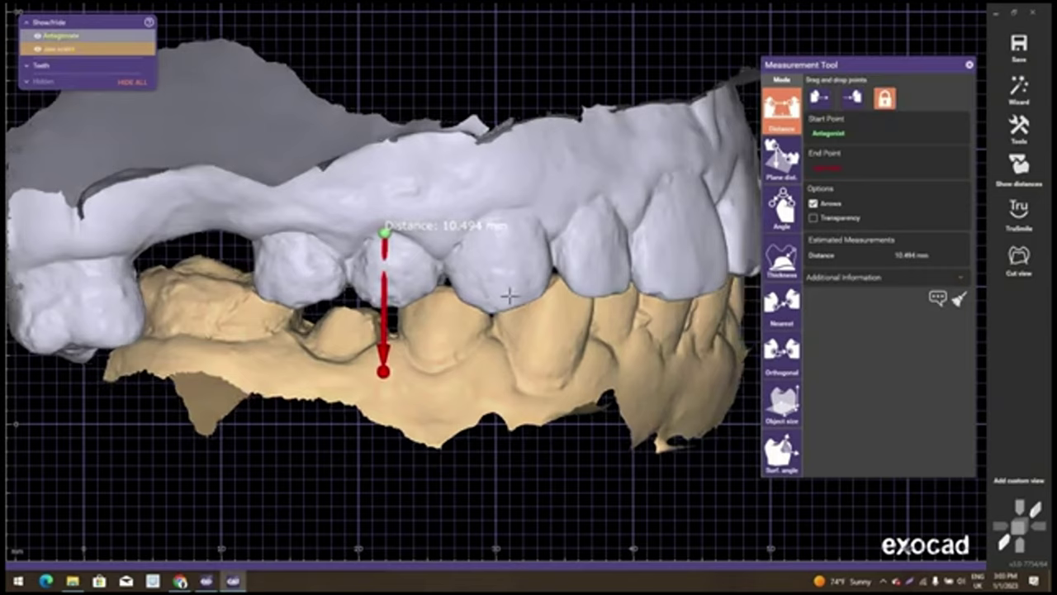
pyautogui.moveTo(509, 295); pyautogui.dragTo(677, 217, button='right')
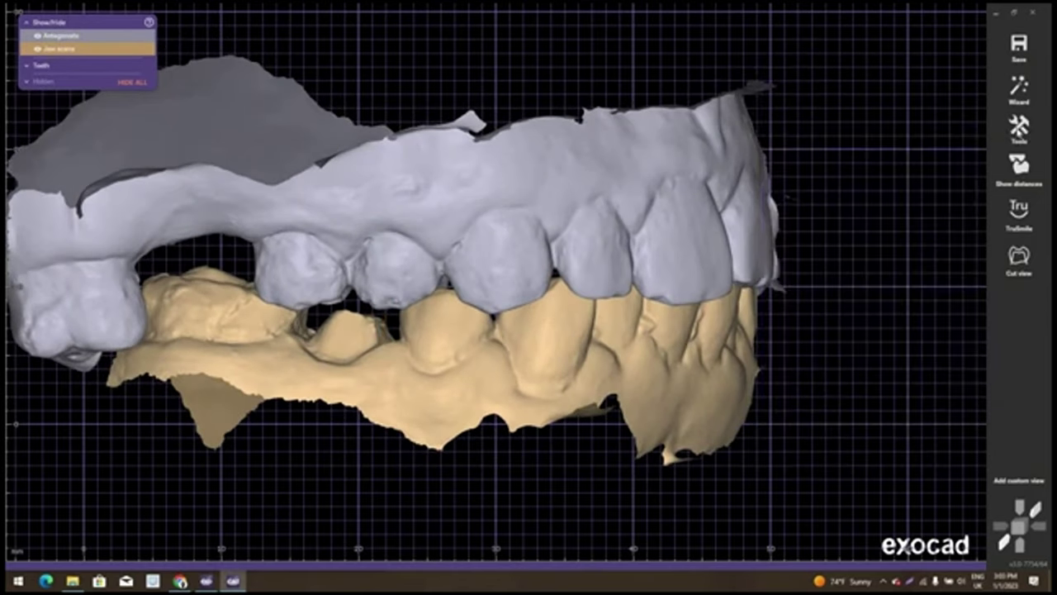
# Open and dismiss the Tools menu, returning to tooth 45's Margin Line Detection step
pyautogui.click(998, 131)
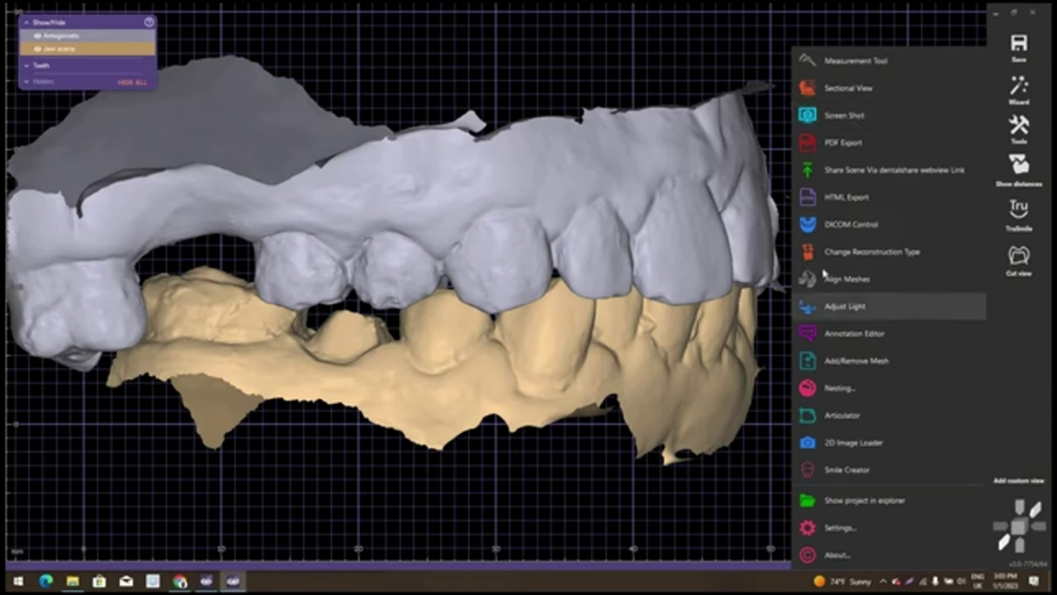
pyautogui.click(573, 7)
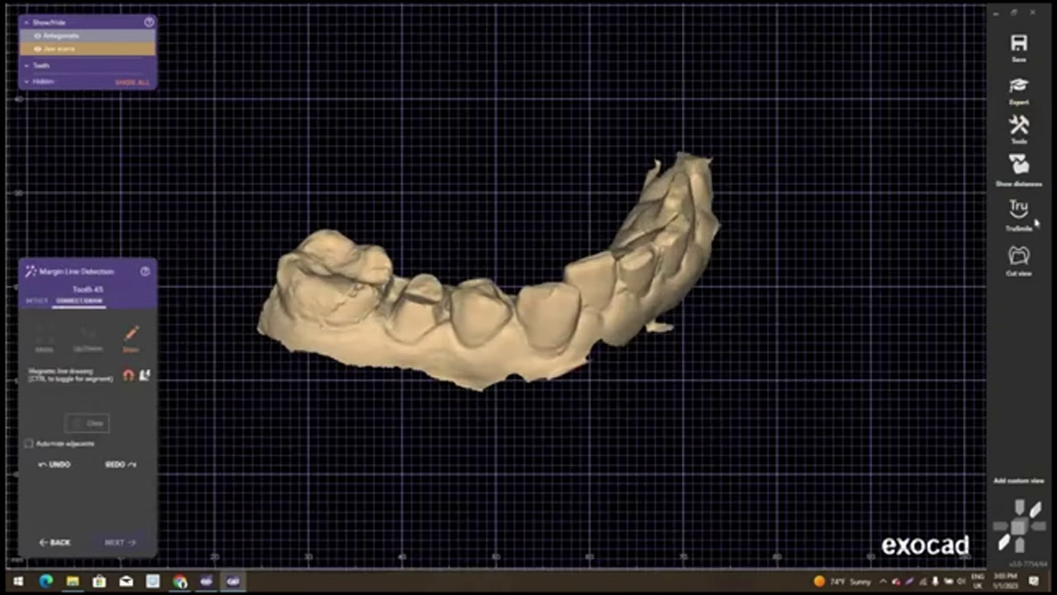
# Turn on TruSmile rendering and zoom in on tooth 45's preparation
pyautogui.click(1022, 221)
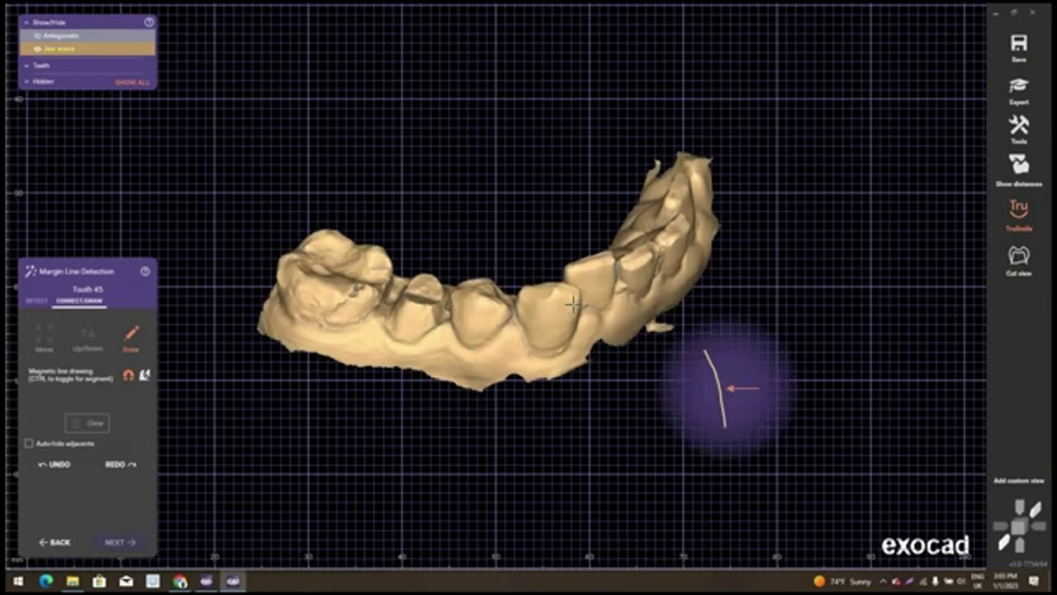
pyautogui.moveTo(719, 354)
pyautogui.mouseDown(button='right')
pyautogui.moveTo(496, 286)
pyautogui.moveTo(708, 272)
pyautogui.moveTo(578, 410)
pyautogui.mouseUp(button='right')
pyautogui.scroll(3, 707, 272)
pyautogui.scroll(3, 578, 411)
pyautogui.scroll(2, 582, 411)
pyautogui.scroll(3, 589, 377)
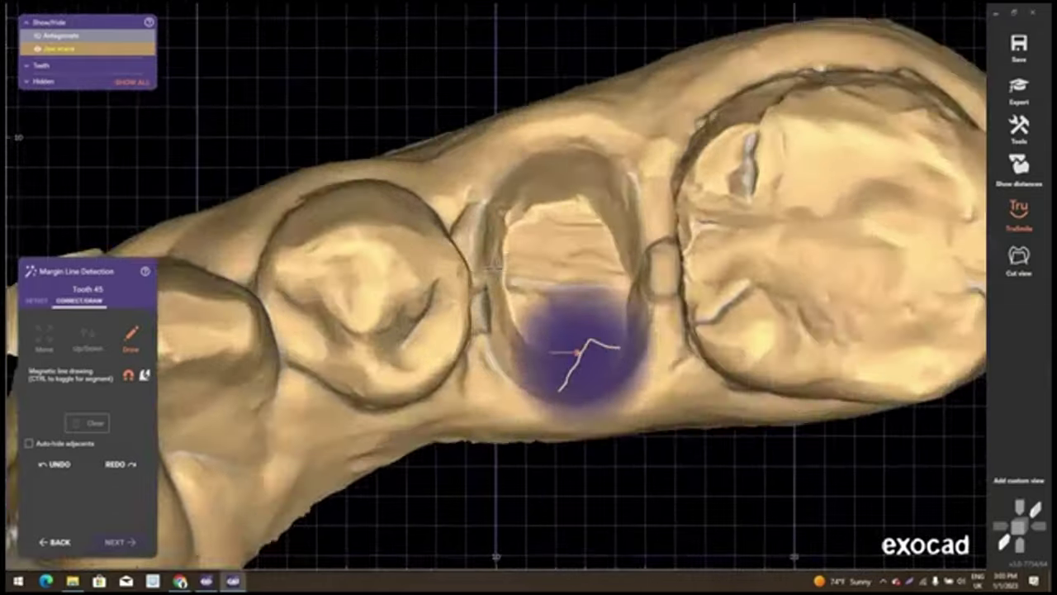
pyautogui.scroll(2, 566, 354)
pyautogui.moveTo(559, 342); pyautogui.dragTo(556, 260, button='right')
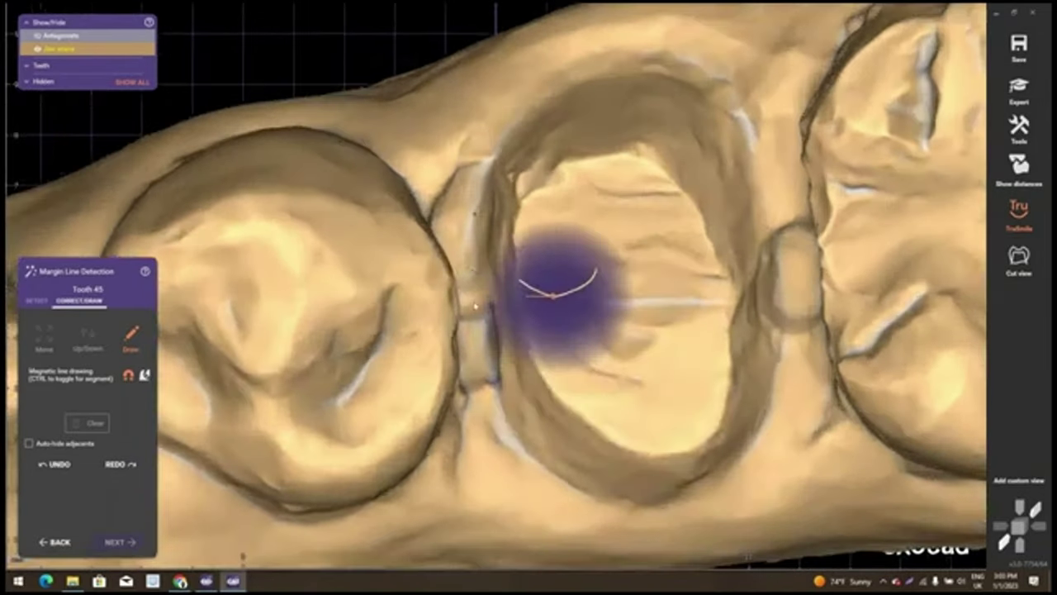
pyautogui.moveTo(557, 330); pyautogui.dragTo(569, 479, button='right')
# Trace a closed margin line around tooth 45's preparation edge
pyautogui.click(479, 324)
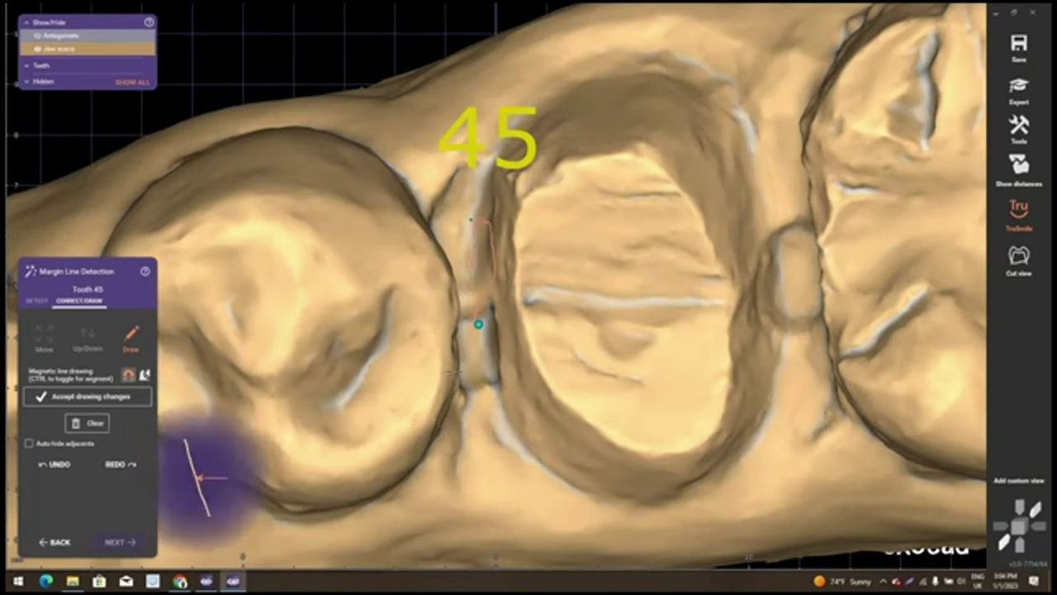
pyautogui.click(554, 487)
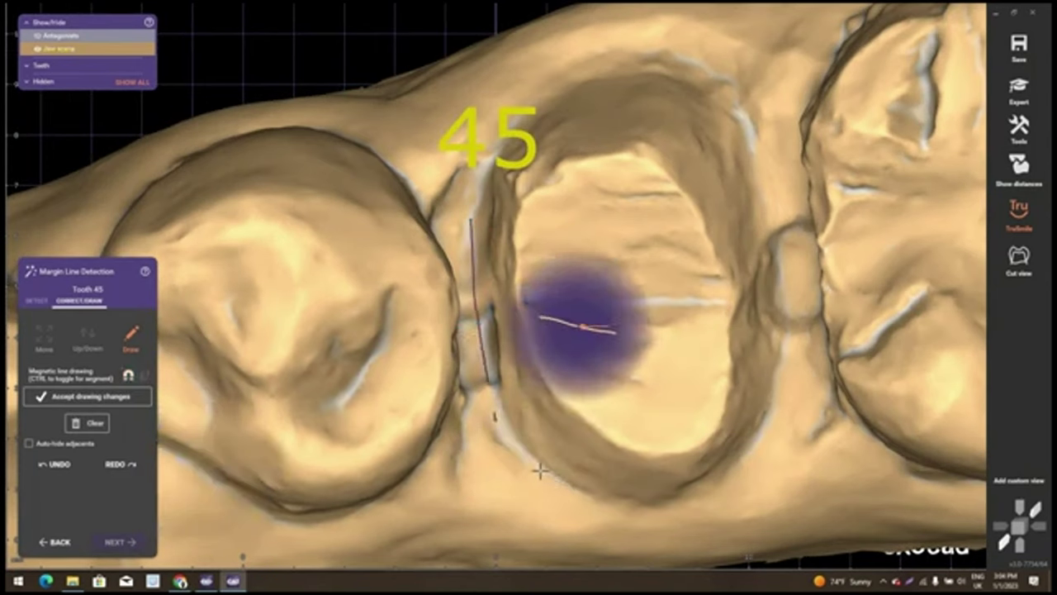
pyautogui.click(654, 509)
pyautogui.click(801, 372)
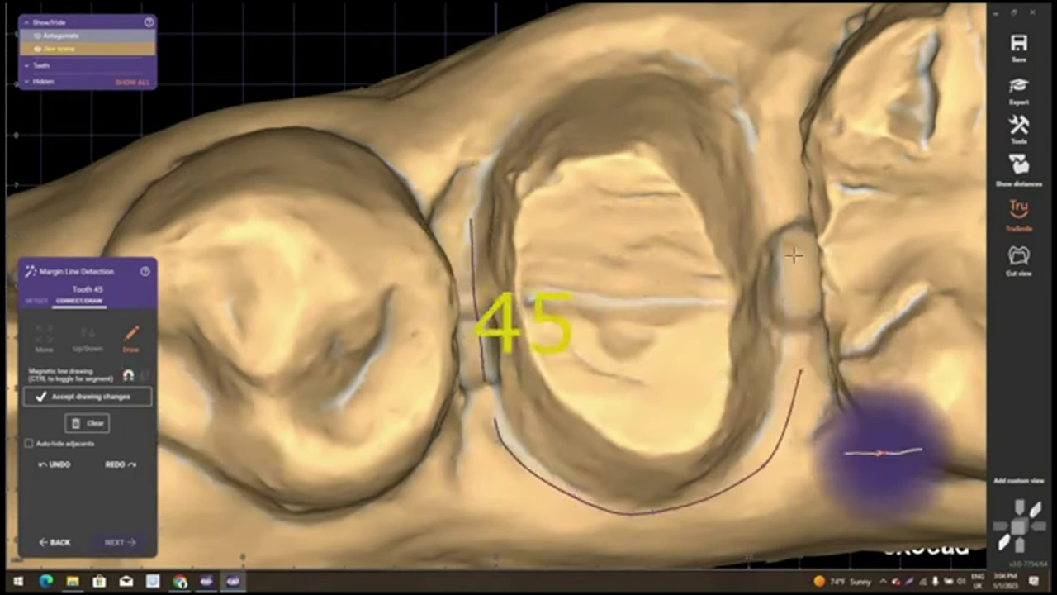
pyautogui.click(663, 53)
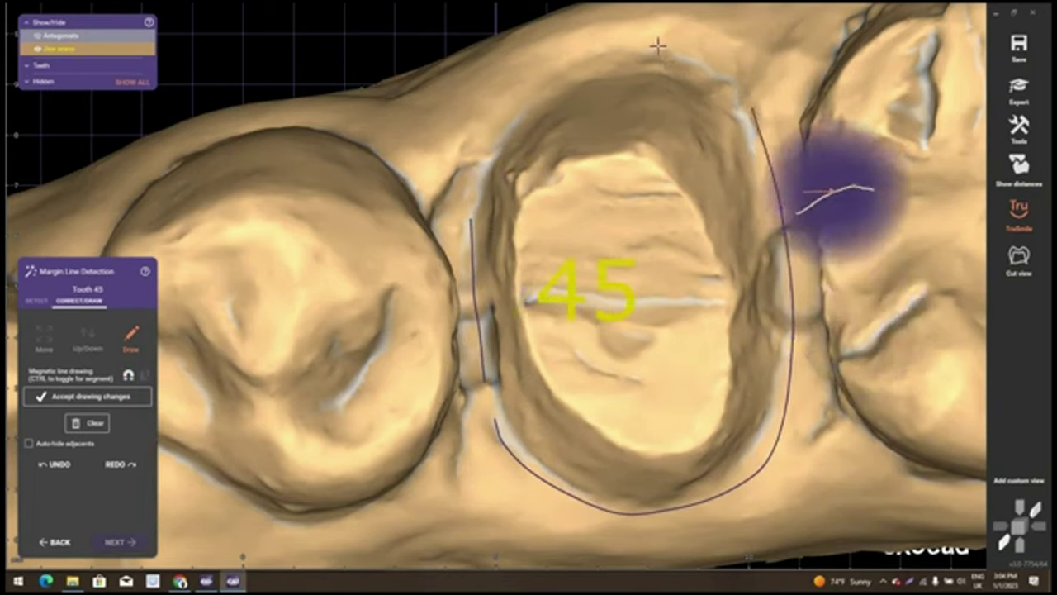
pyautogui.click(566, 63)
pyautogui.click(518, 100)
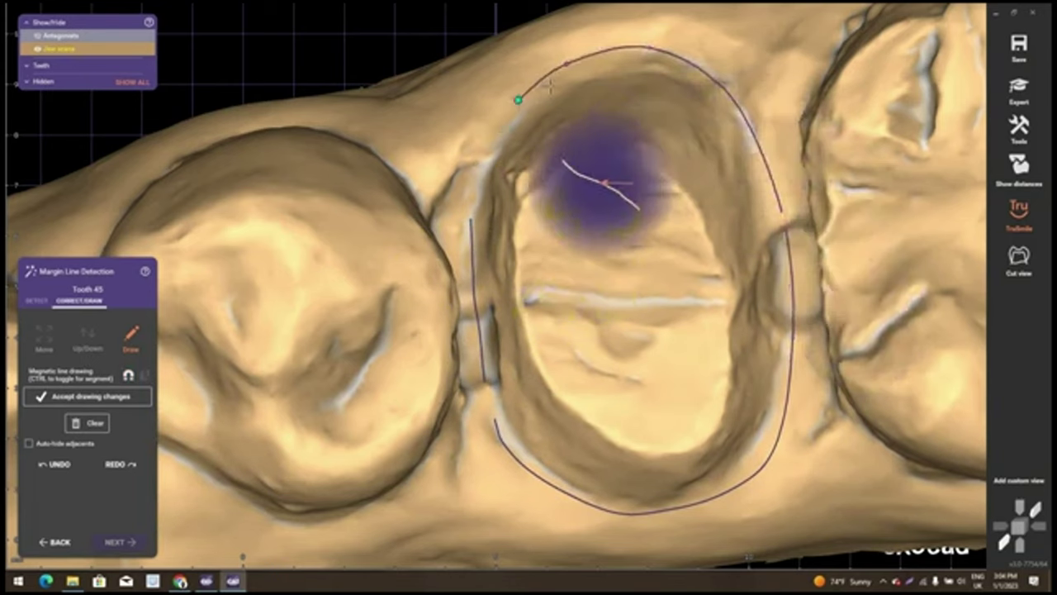
pyautogui.doubleClick(549, 85)
# Correct the top-right and right-side margin segments and check the finished line
pyautogui.scroll(3, 549, 86)
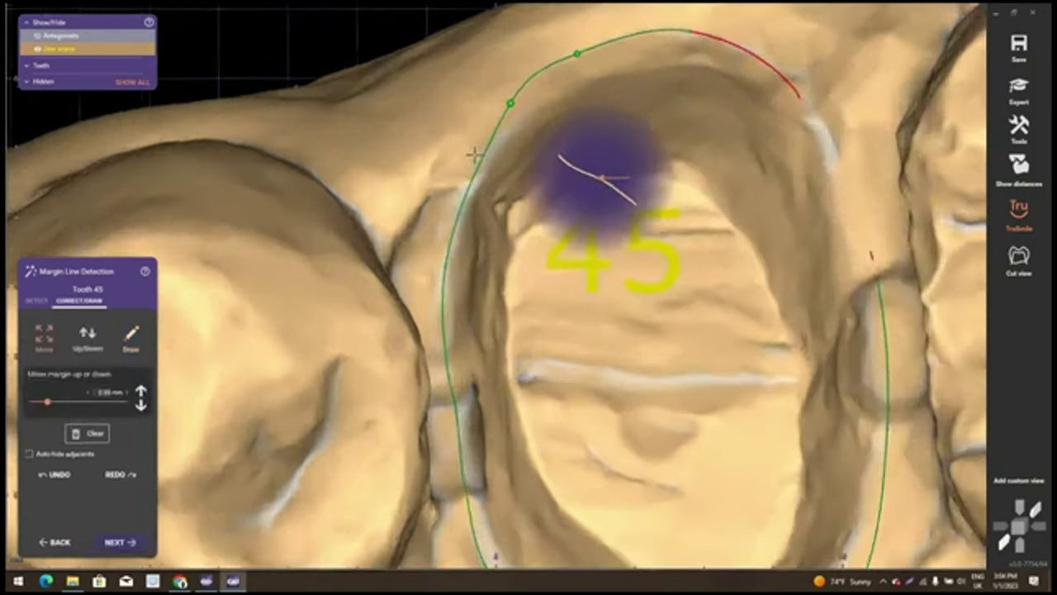
pyautogui.click(687, 33)
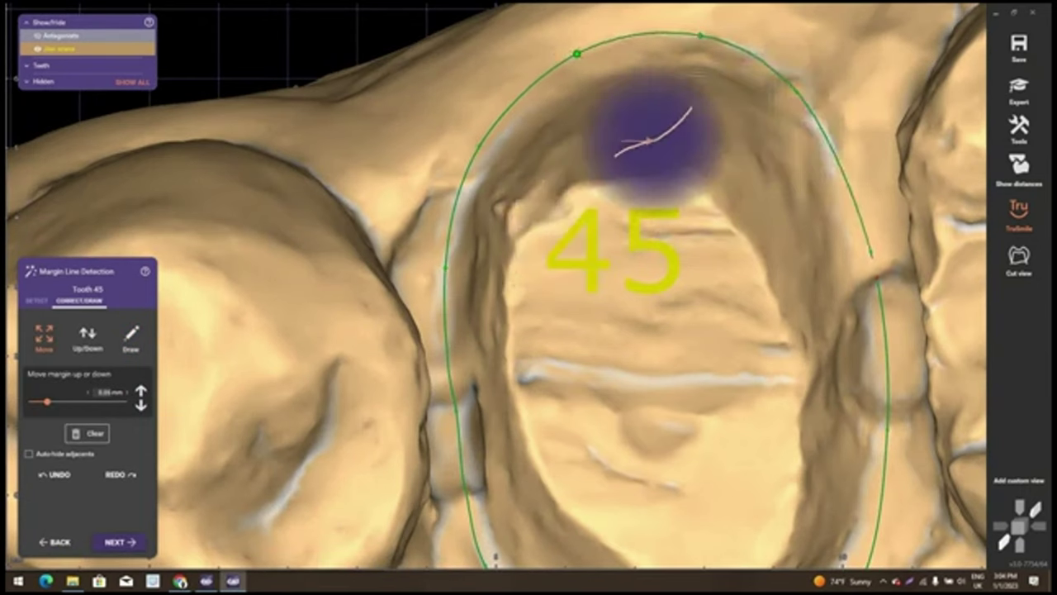
pyautogui.moveTo(830, 166); pyautogui.dragTo(852, 171)
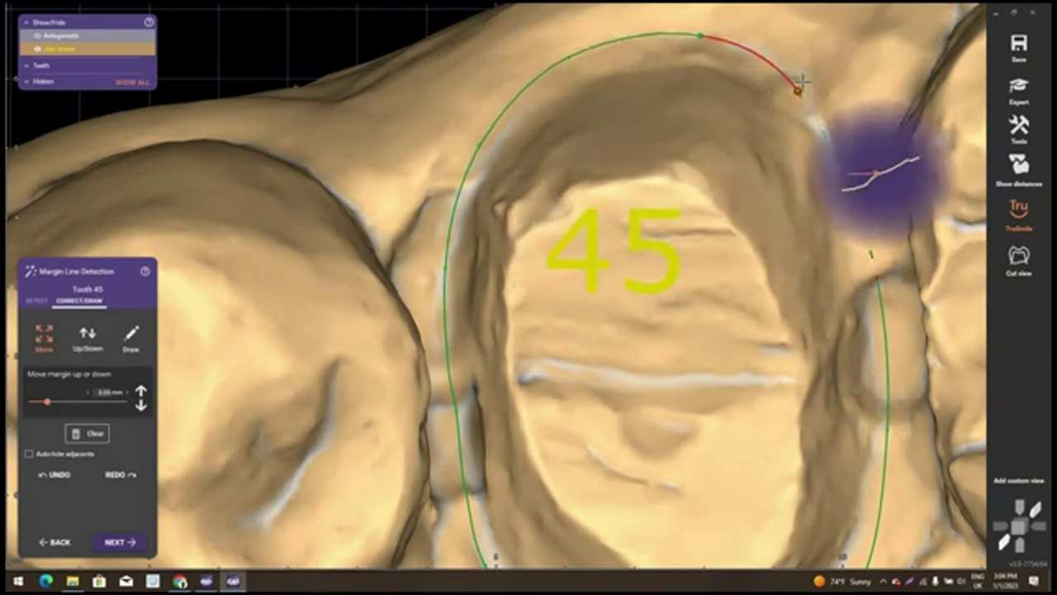
pyautogui.click(843, 172)
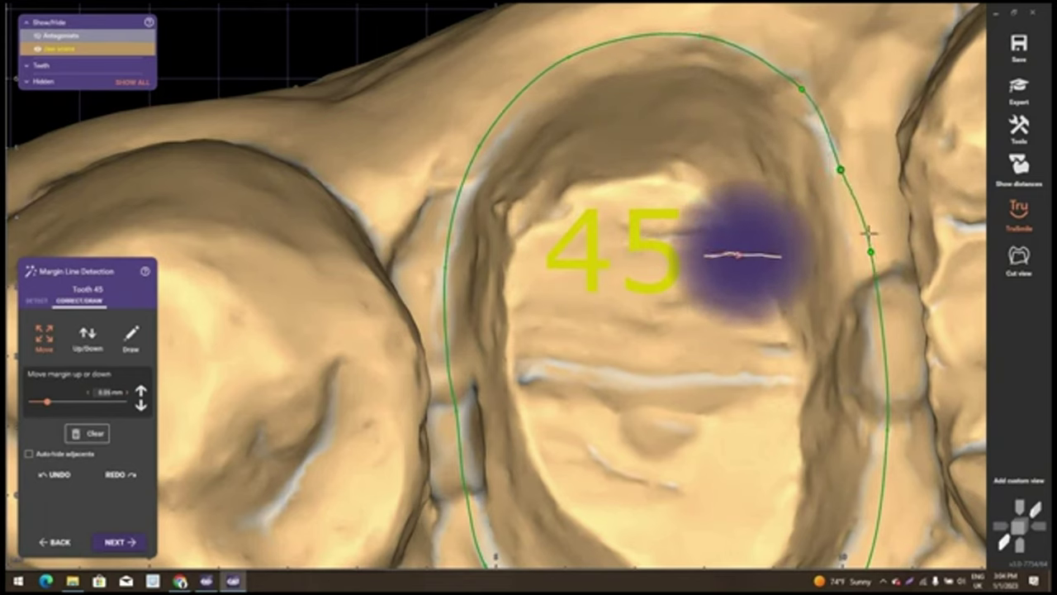
pyautogui.scroll(-3, 859, 235)
pyautogui.scroll(2, 859, 236)
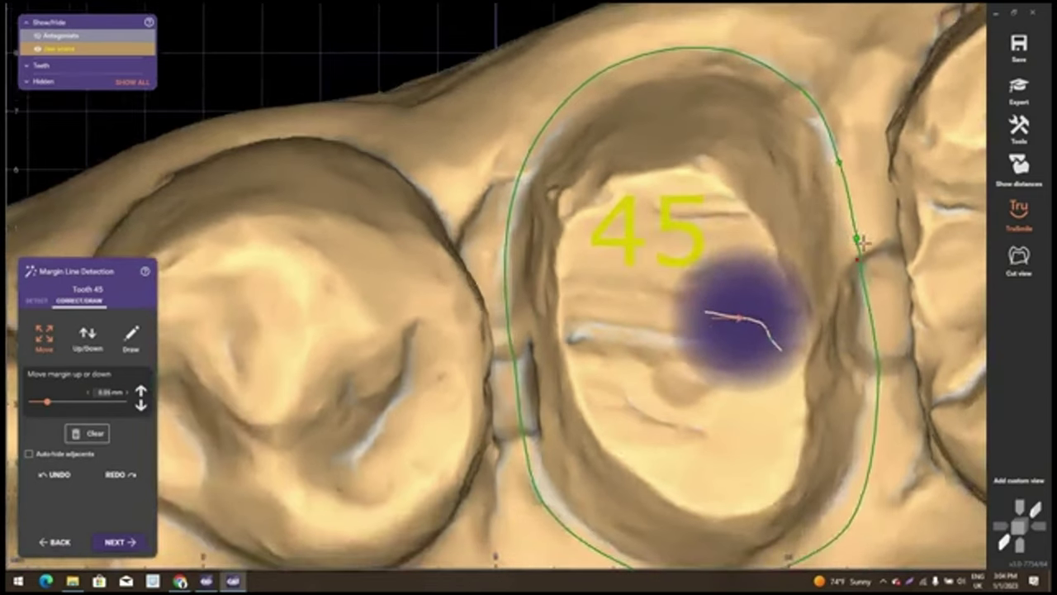
pyautogui.click(867, 283)
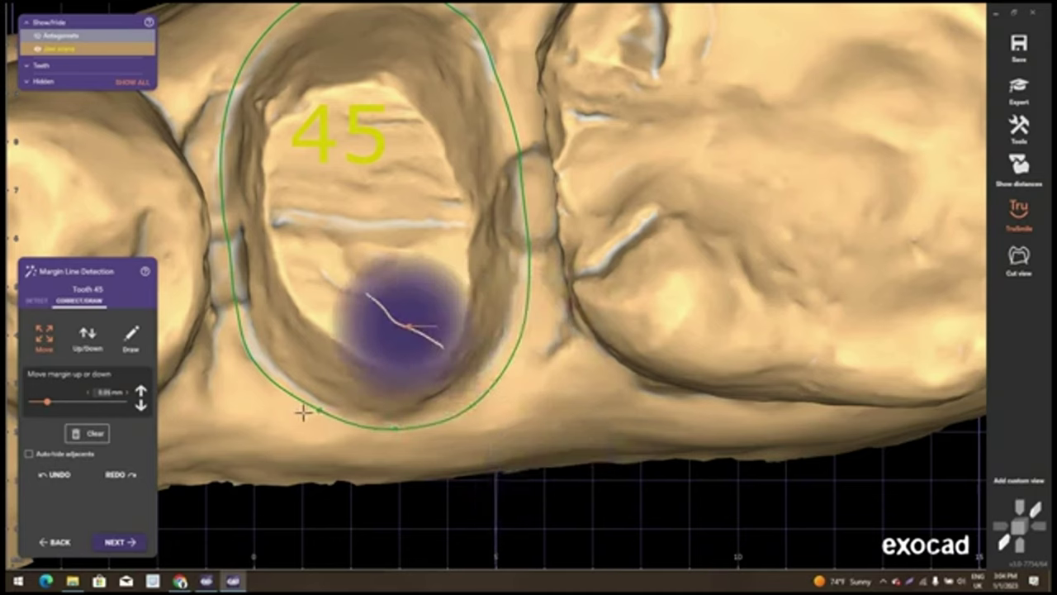
pyautogui.moveTo(342, 446)
pyautogui.mouseDown(button='right')
pyautogui.moveTo(328, 373)
pyautogui.moveTo(329, 388)
pyautogui.mouseUp(button='right')
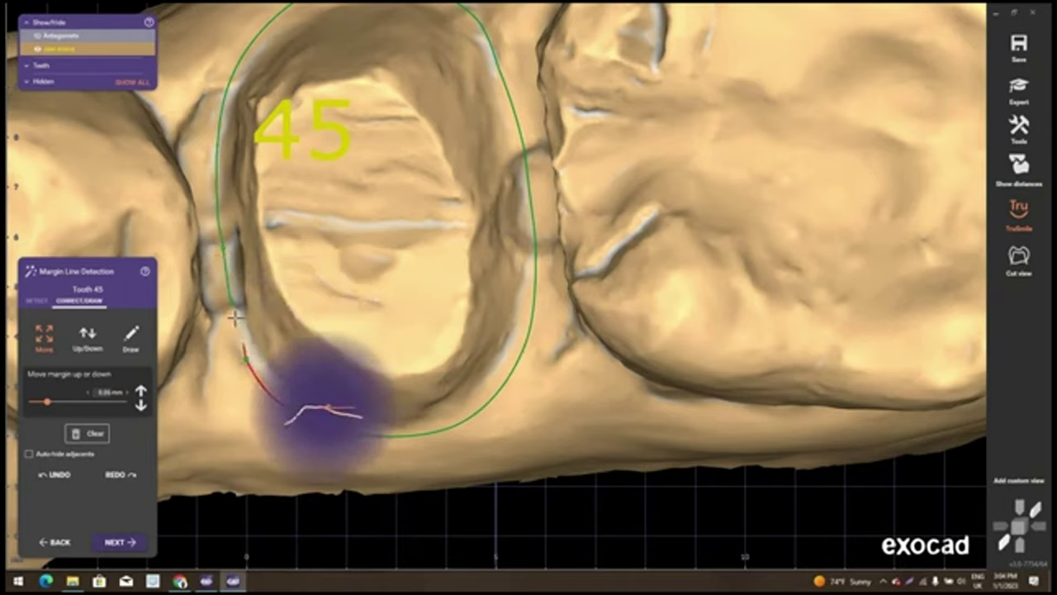
pyautogui.scroll(-3, 365, 267)
pyautogui.moveTo(475, 322)
pyautogui.mouseDown(button='right')
pyautogui.moveTo(605, 341)
pyautogui.moveTo(567, 302)
pyautogui.mouseUp(button='right')
pyautogui.scroll(2, 566, 306)
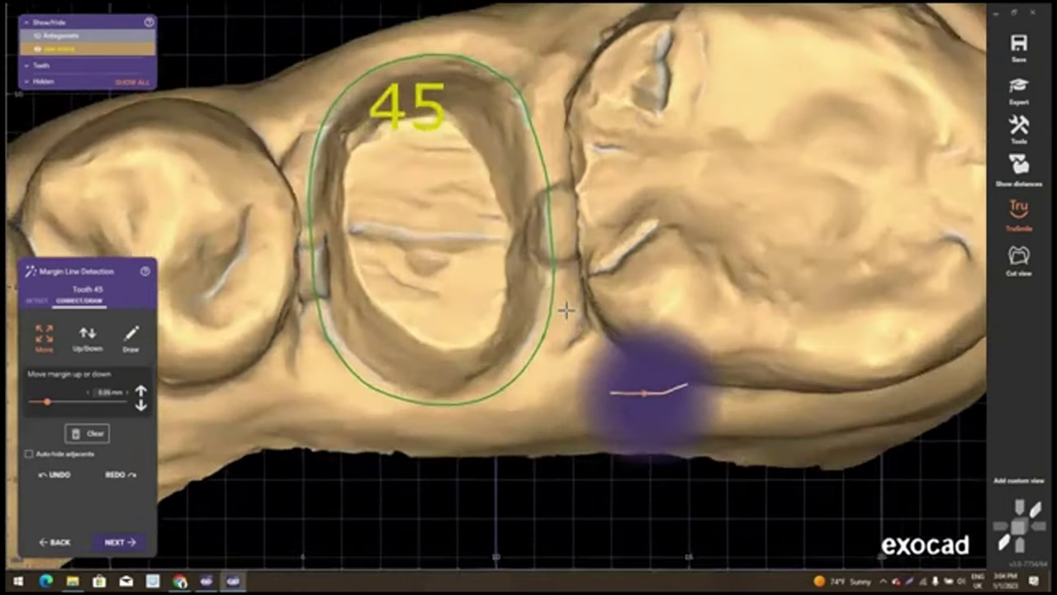
pyautogui.scroll(-2, 566, 309)
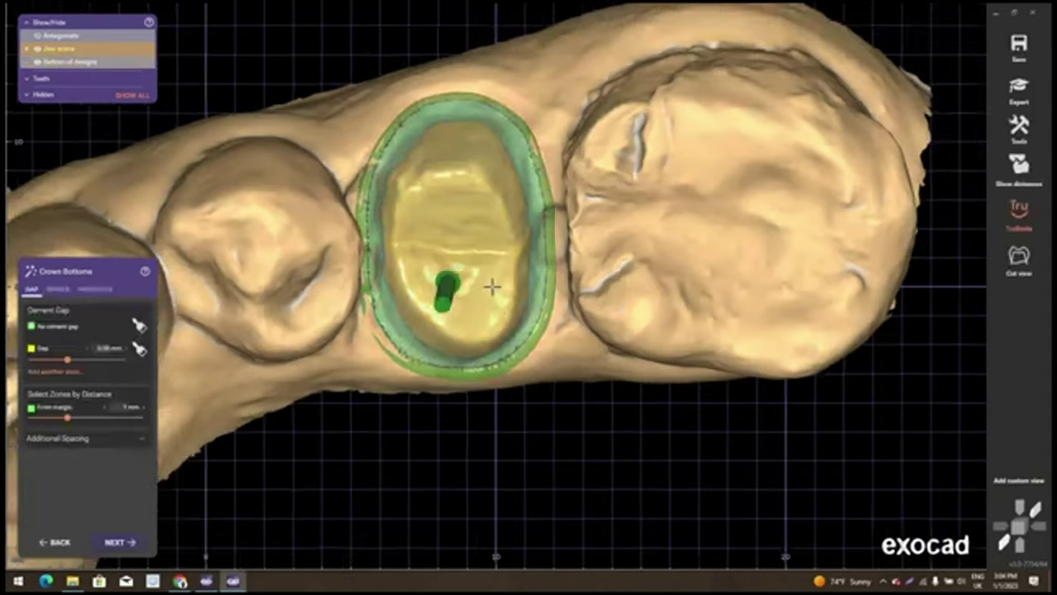
# Set the current occlusal view as tooth 45's insertion axis and confirm with OK
pyautogui.scroll(-3, 493, 286)
pyautogui.moveTo(492, 286); pyautogui.dragTo(455, 108, button='right')
pyautogui.rightClick(455, 108)
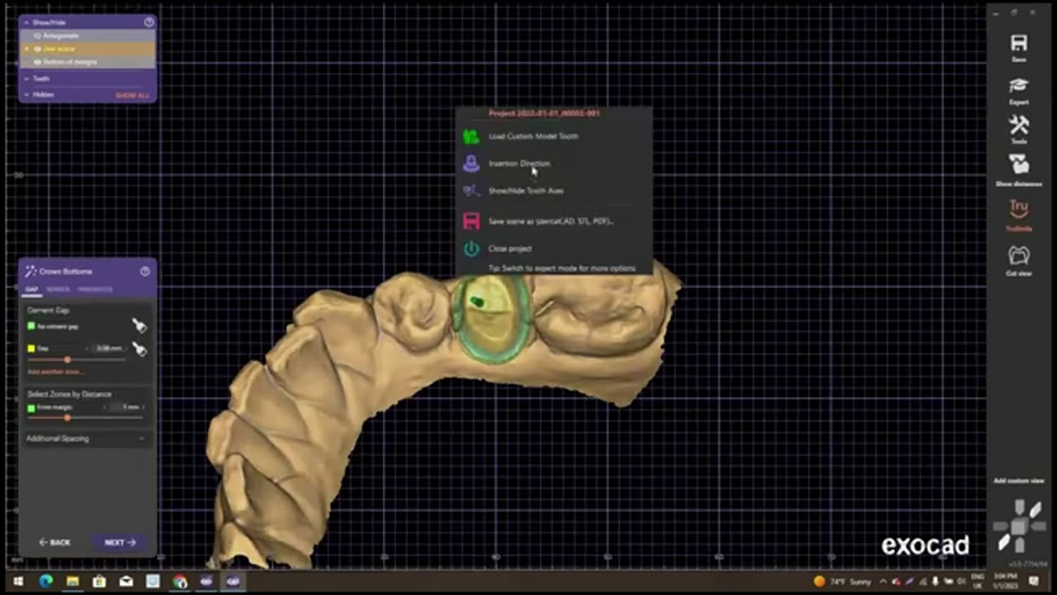
pyautogui.click(520, 163)
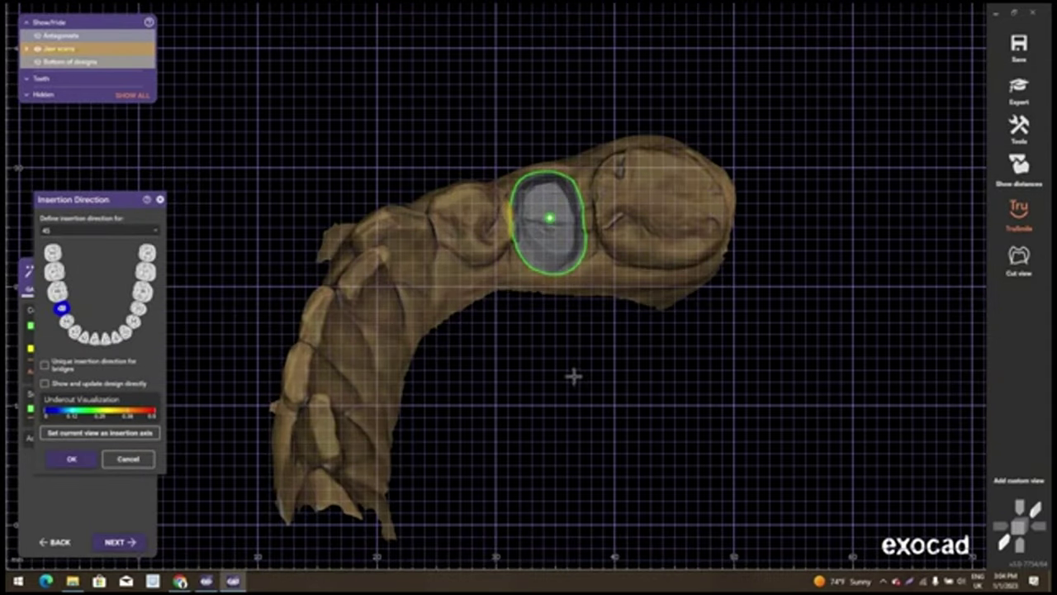
pyautogui.moveTo(573, 375); pyautogui.dragTo(923, 452, button='right')
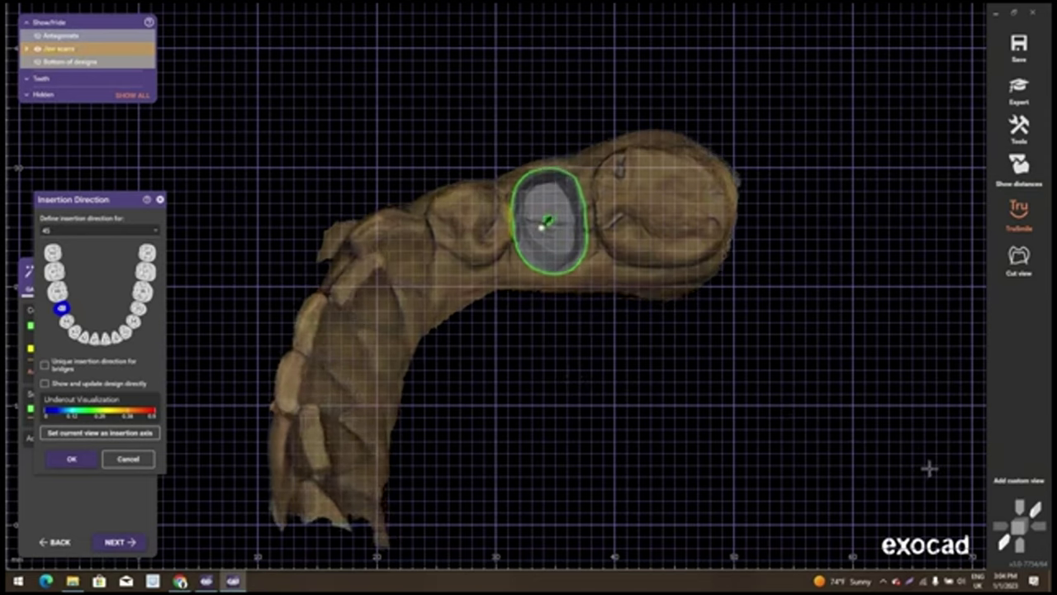
pyautogui.scroll(3, 779, 406)
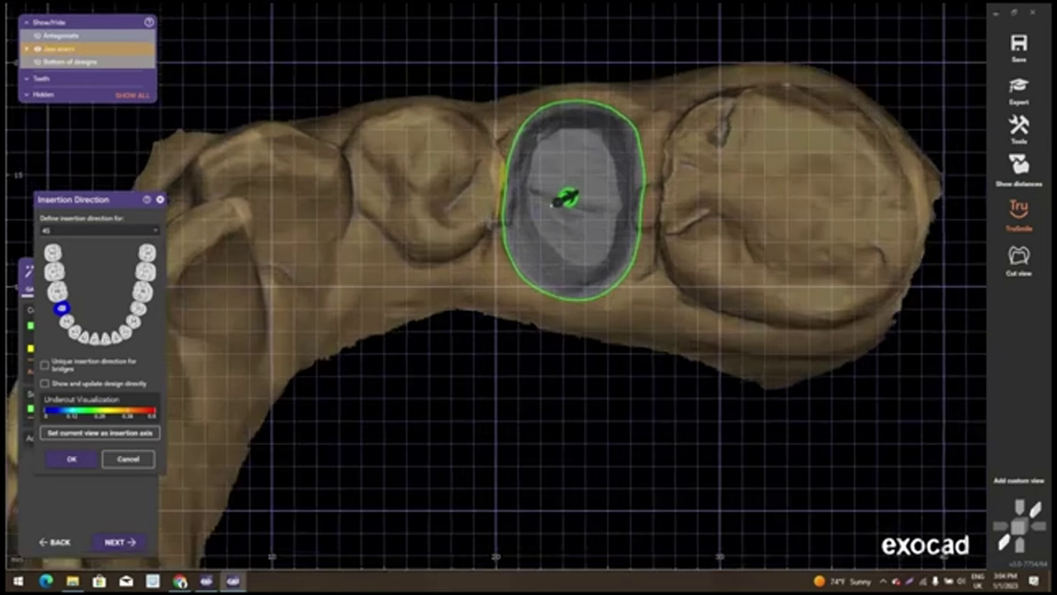
pyautogui.moveTo(555, 206)
pyautogui.mouseDown(button='right')
pyautogui.moveTo(526, 196)
pyautogui.moveTo(534, 200)
pyautogui.mouseUp(button='right')
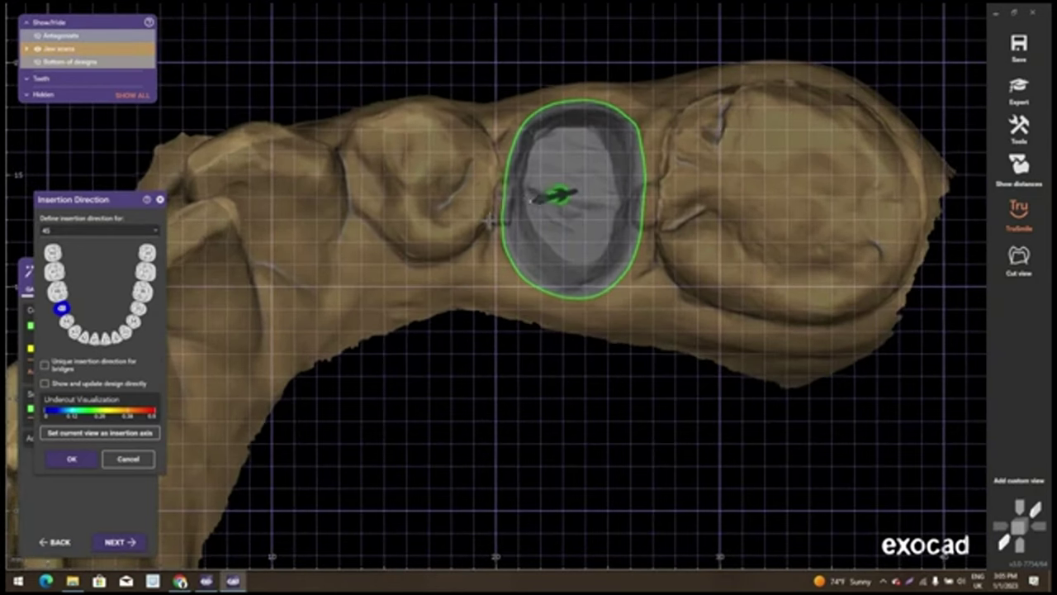
pyautogui.click(99, 429)
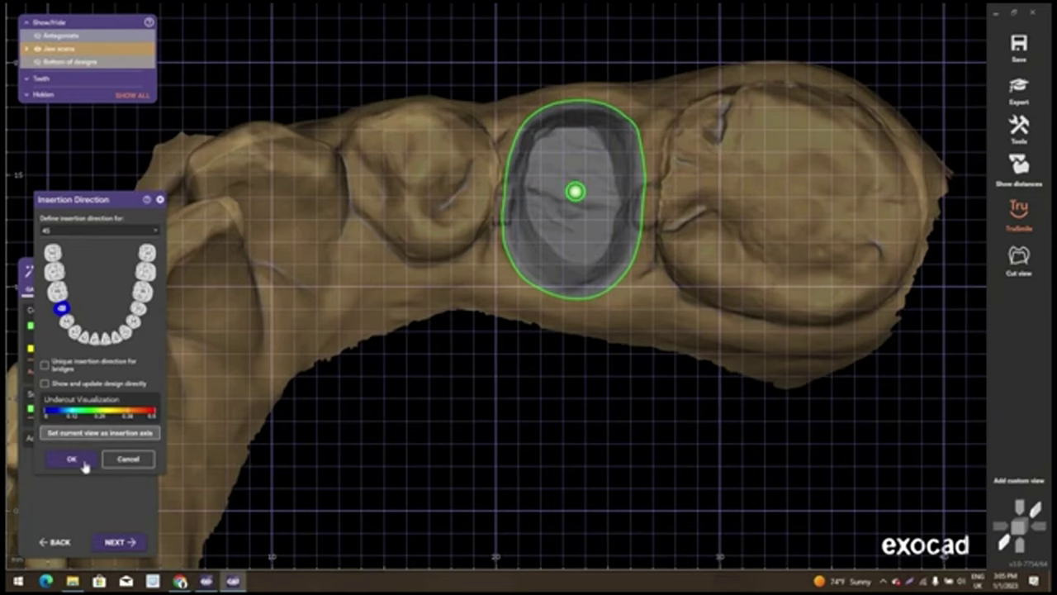
pyautogui.click(85, 466)
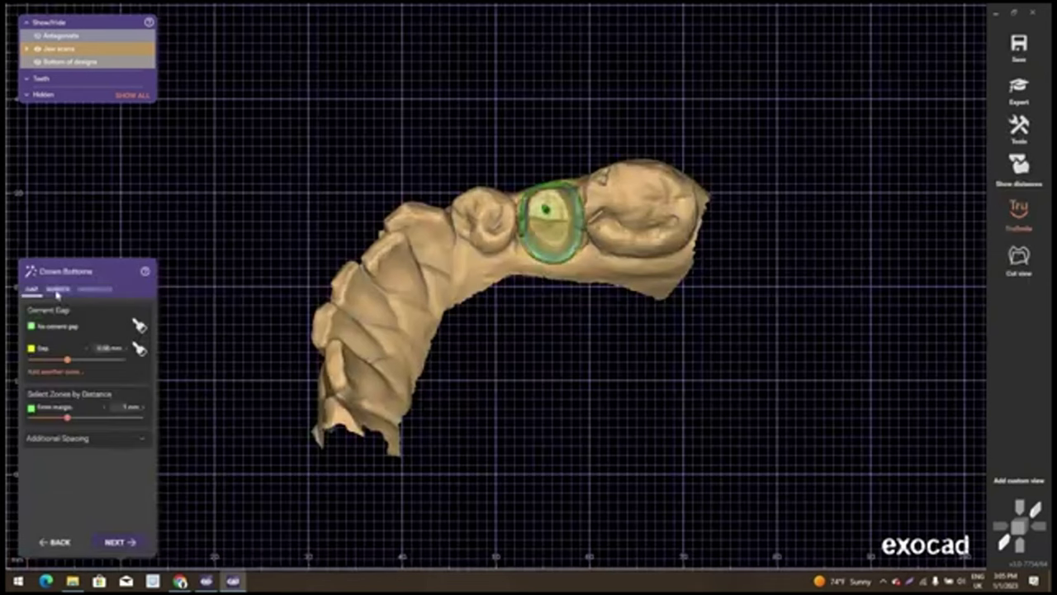
# Lower the crown-bottom Angle on the BORDER tab, then return to GAP
pyautogui.click(57, 288)
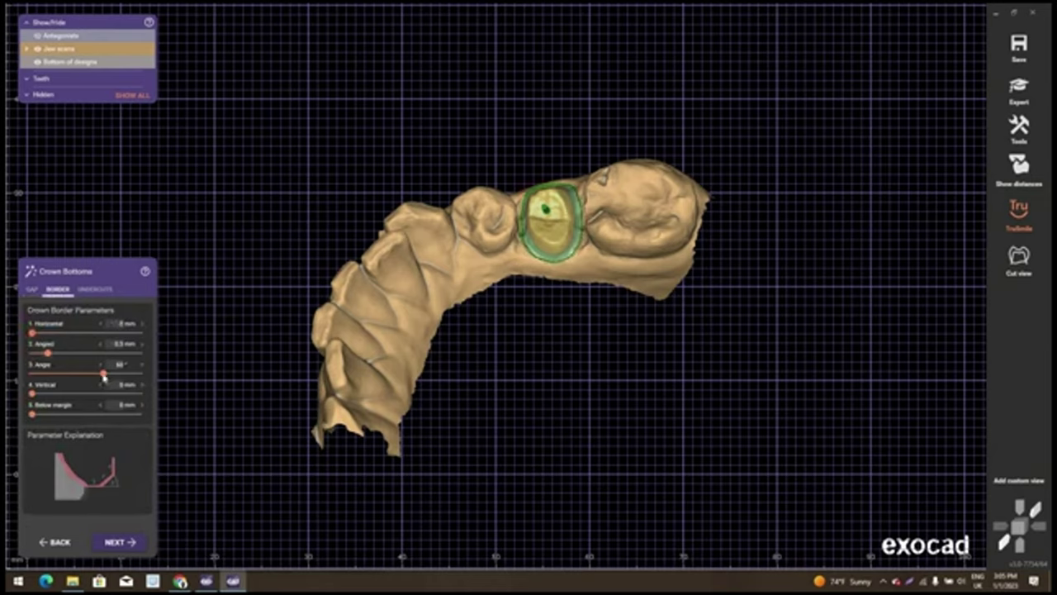
pyautogui.moveTo(103, 372); pyautogui.dragTo(79, 372)
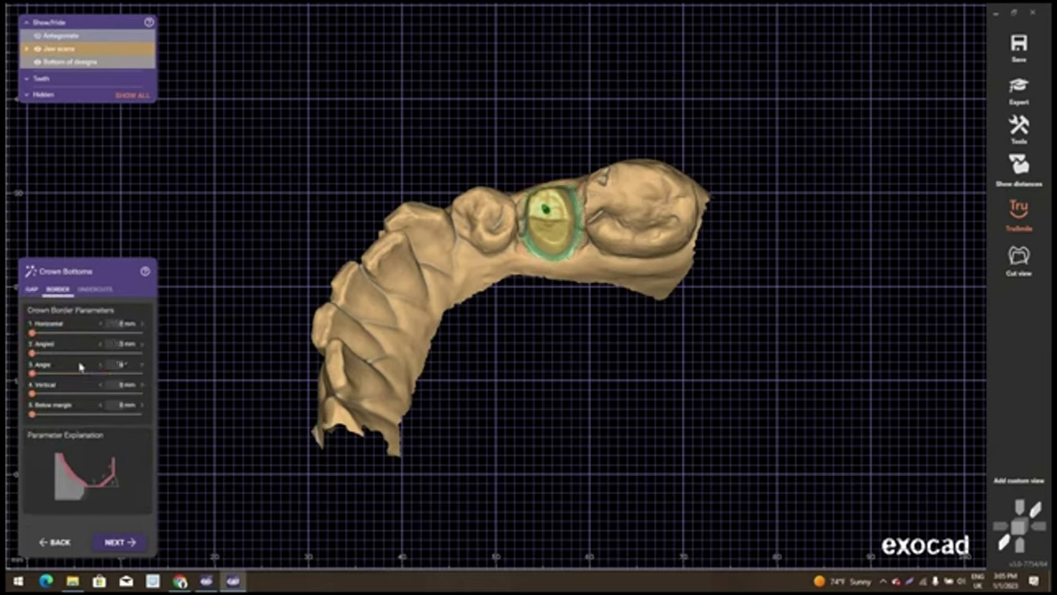
pyautogui.click(31, 289)
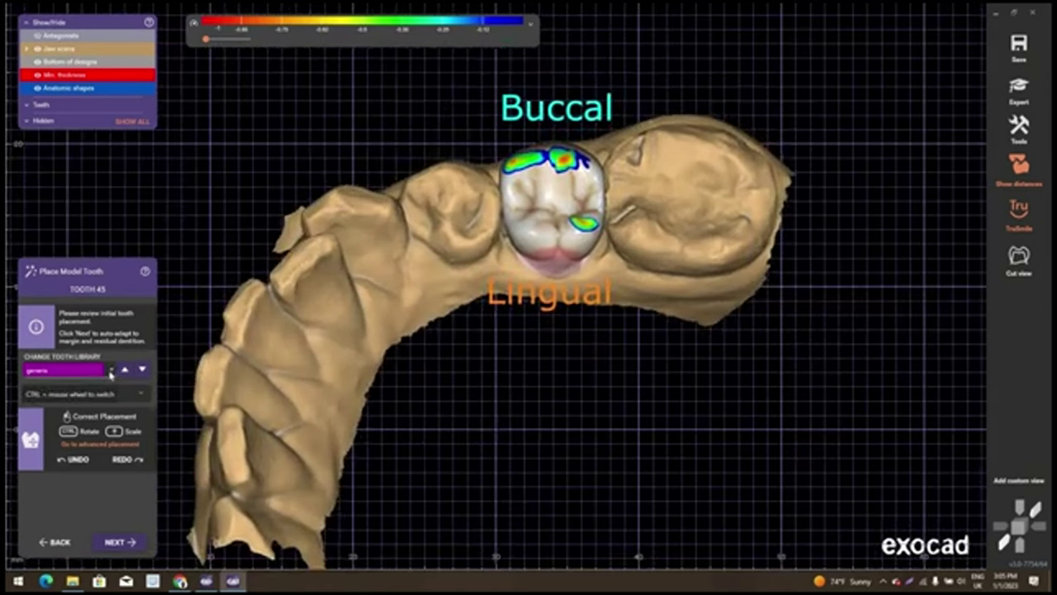
# Switch tooth 45's crown library to 'generic smooth'
pyautogui.keyDown('ctrl'); pyautogui.scroll(-3, 85, 437); pyautogui.keyUp('ctrl')
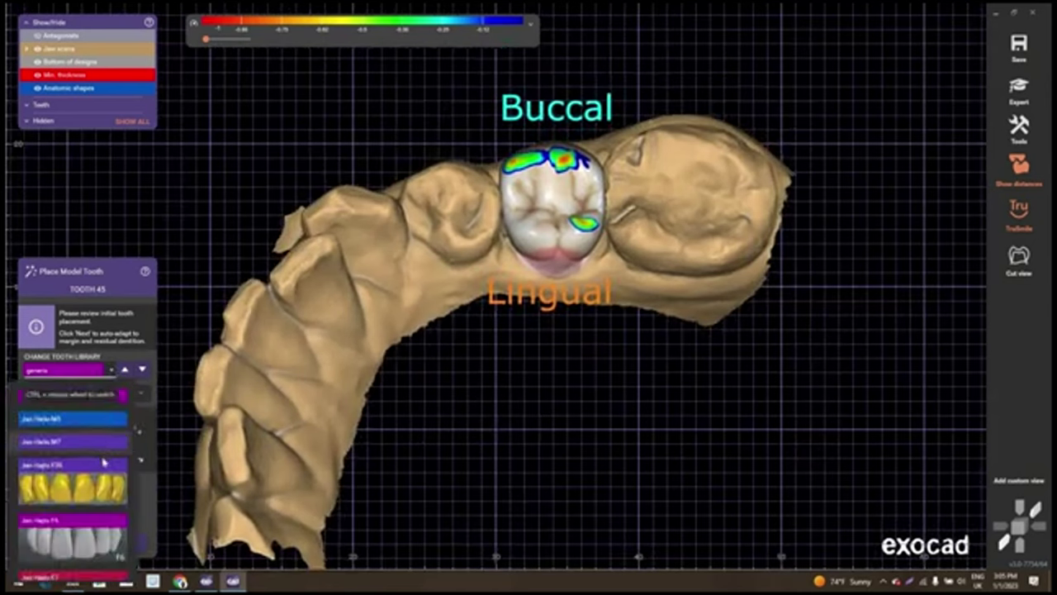
pyautogui.keyDown('ctrl'); pyautogui.scroll(-3, 84, 462); pyautogui.keyUp('ctrl')
pyautogui.keyDown('ctrl'); pyautogui.scroll(-1, 86, 478); pyautogui.keyUp('ctrl')
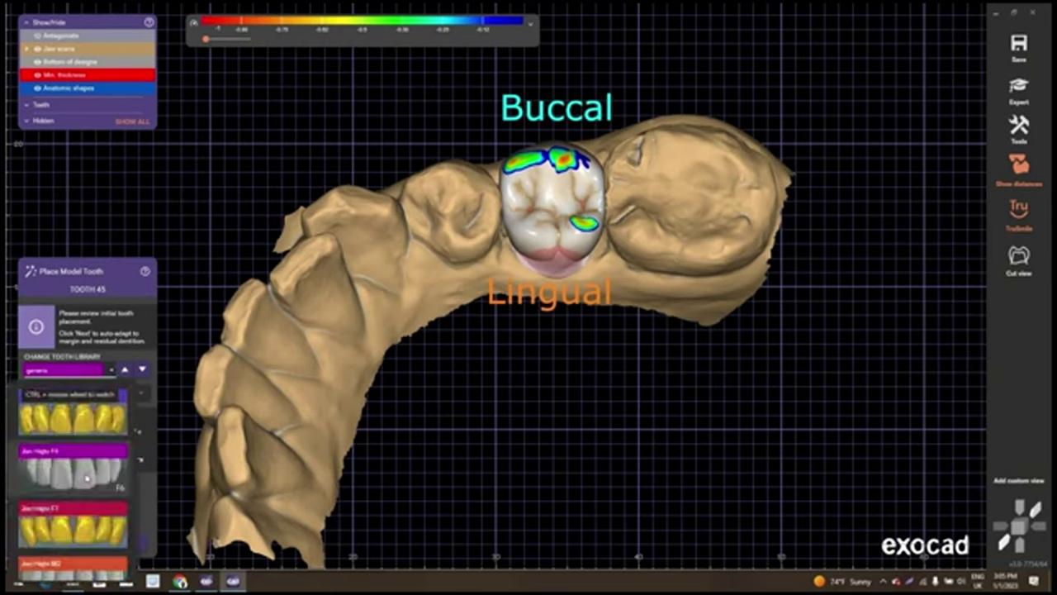
pyautogui.keyDown('ctrl'); pyautogui.scroll(-1, 86, 477); pyautogui.keyUp('ctrl')
pyautogui.keyDown('ctrl'); pyautogui.scroll(-1, 86, 477); pyautogui.keyUp('ctrl')
pyautogui.keyDown('ctrl'); pyautogui.scroll(-1, 86, 478); pyautogui.keyUp('ctrl')
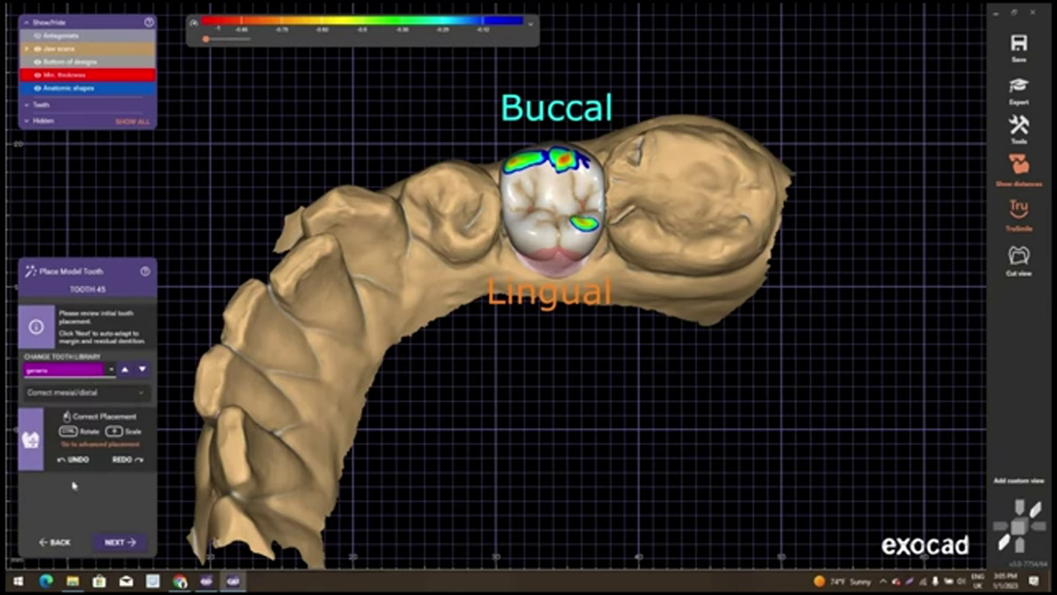
pyautogui.keyDown('ctrl'); pyautogui.scroll(-1, 74, 485); pyautogui.keyUp('ctrl')
pyautogui.keyDown('ctrl'); pyautogui.scroll(-1, 73, 486); pyautogui.keyUp('ctrl')
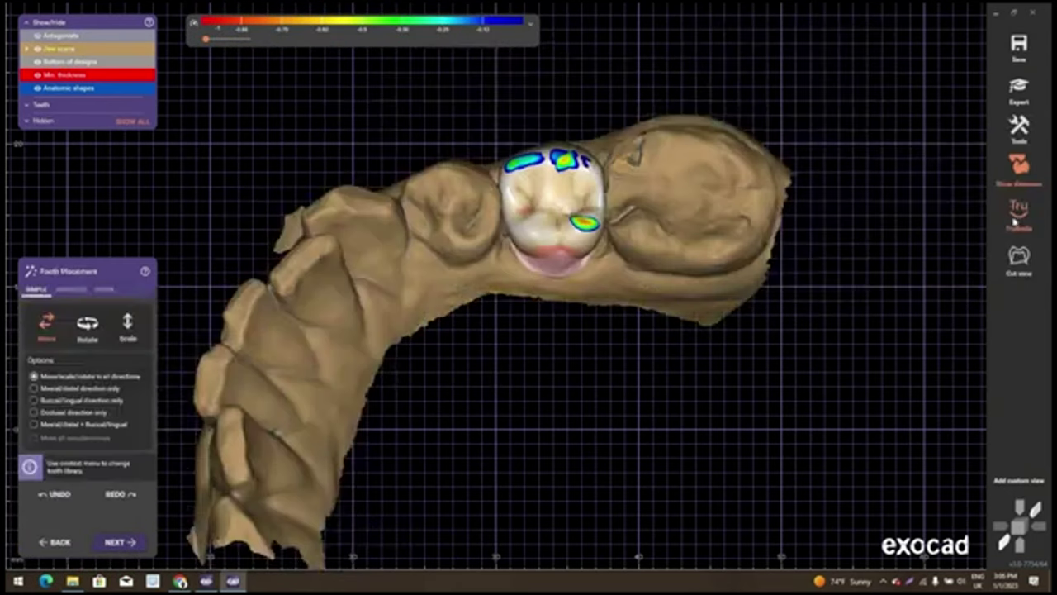
# Move the crown up between the neighbouring teeth, against the opposing teeth
pyautogui.moveTo(640, 233)
pyautogui.mouseDown(button='right')
pyautogui.moveTo(495, 284)
pyautogui.moveTo(462, 330)
pyautogui.mouseUp(button='right')
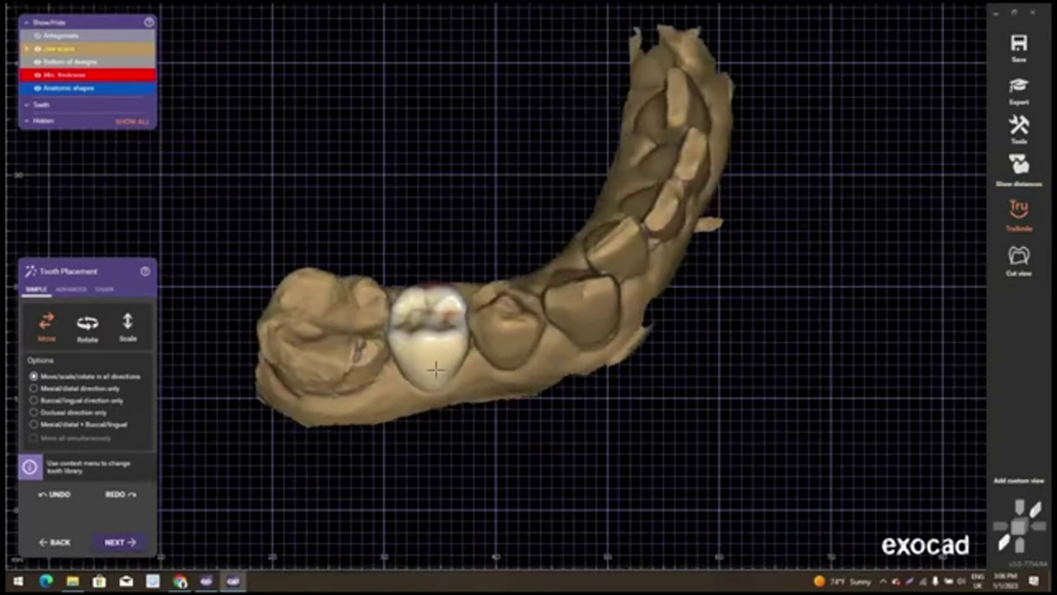
pyautogui.scroll(3, 438, 366)
pyautogui.scroll(3, 434, 330)
pyautogui.moveTo(429, 311); pyautogui.dragTo(426, 290)
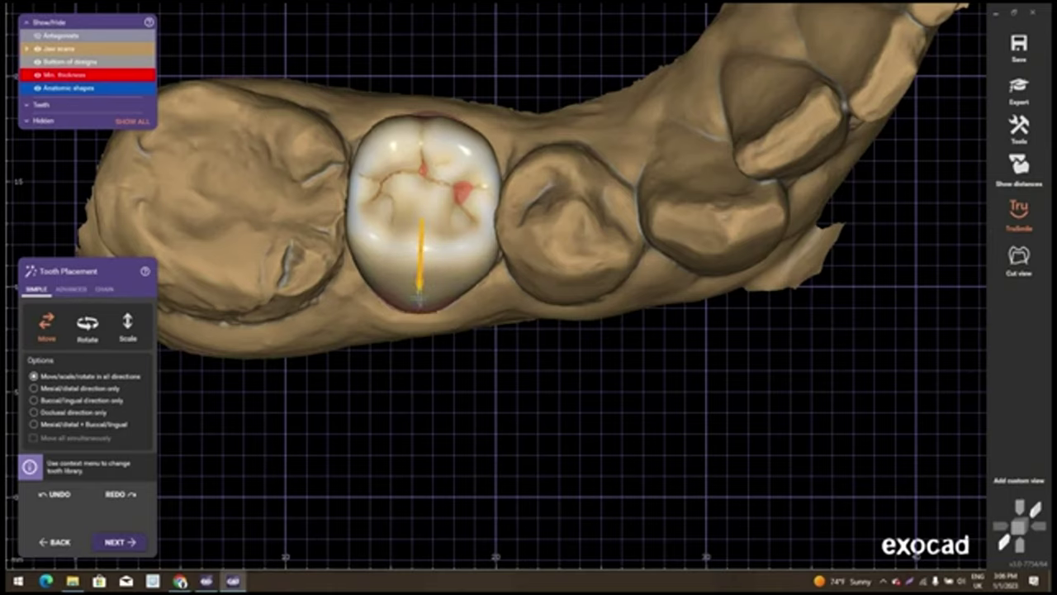
pyautogui.moveTo(421, 291)
pyautogui.mouseDown(button='right')
pyautogui.moveTo(445, 288)
pyautogui.moveTo(413, 356)
pyautogui.mouseUp(button='right')
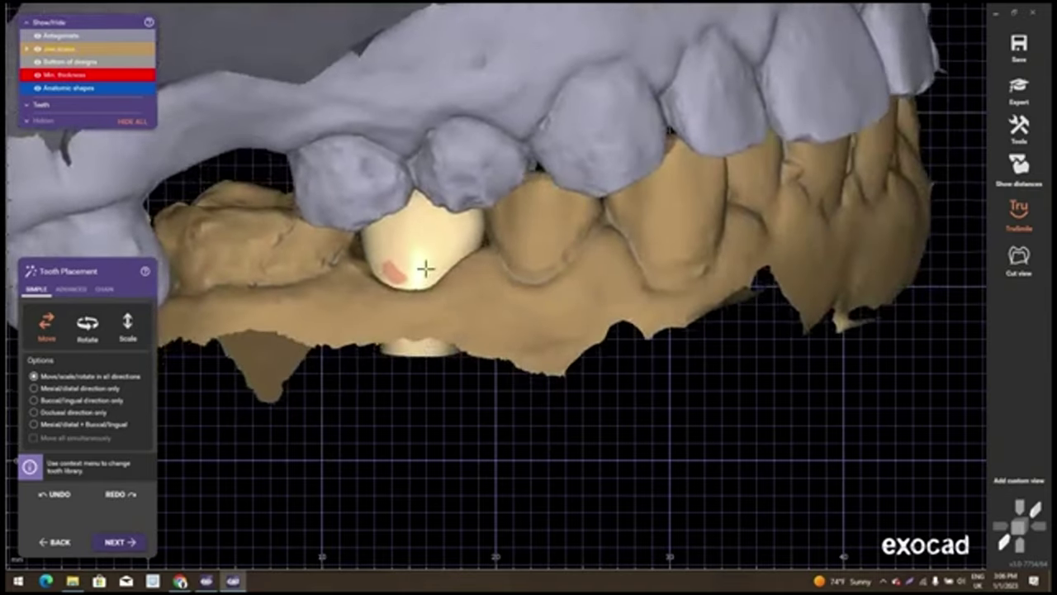
pyautogui.moveTo(423, 271); pyautogui.dragTo(419, 247)
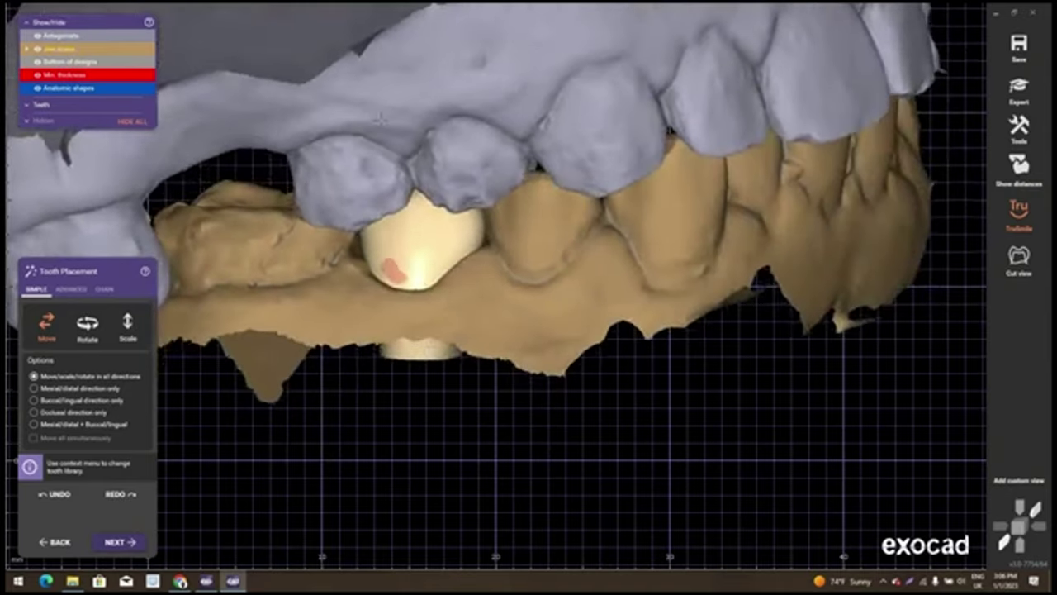
# Check the crown from occlusal and buccal views and nudge it slightly down
pyautogui.press('Up')
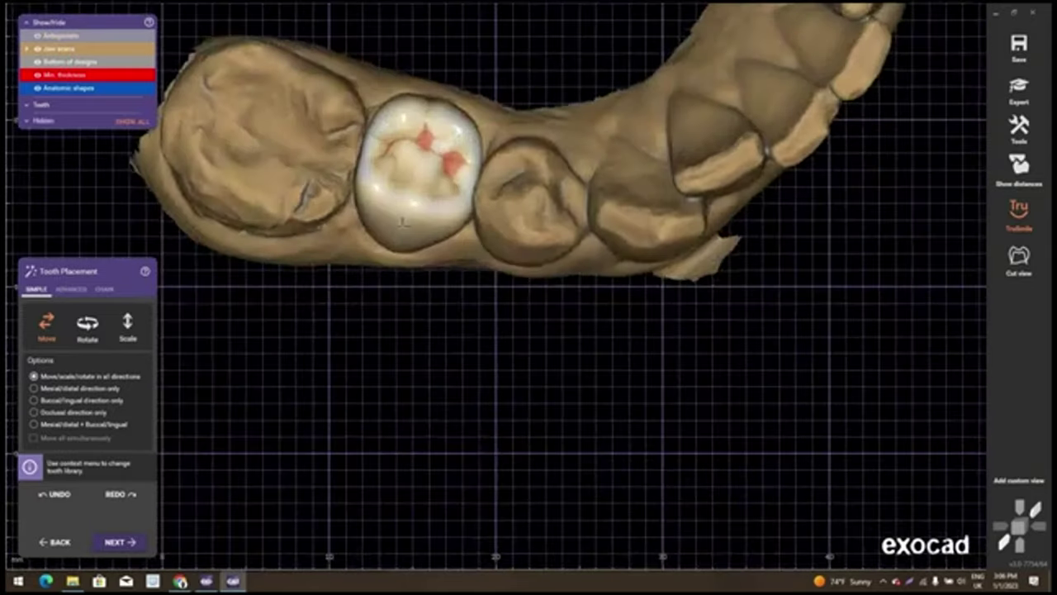
pyautogui.press('Down')
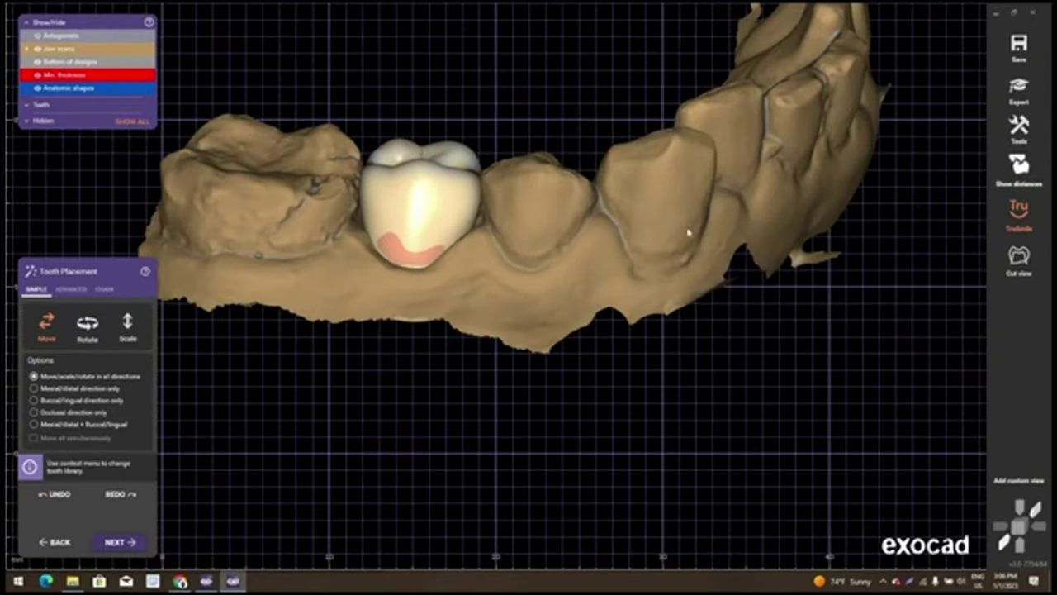
pyautogui.moveTo(525, 279); pyautogui.dragTo(558, 386, button='right')
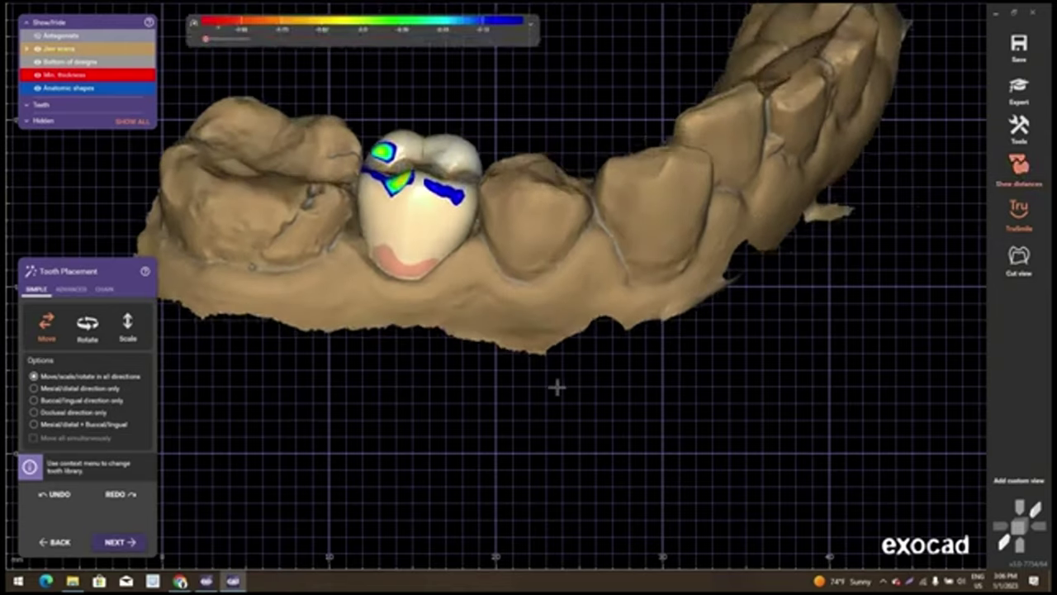
pyautogui.press('Up')
pyautogui.moveTo(556, 388); pyautogui.dragTo(403, 261, button='right')
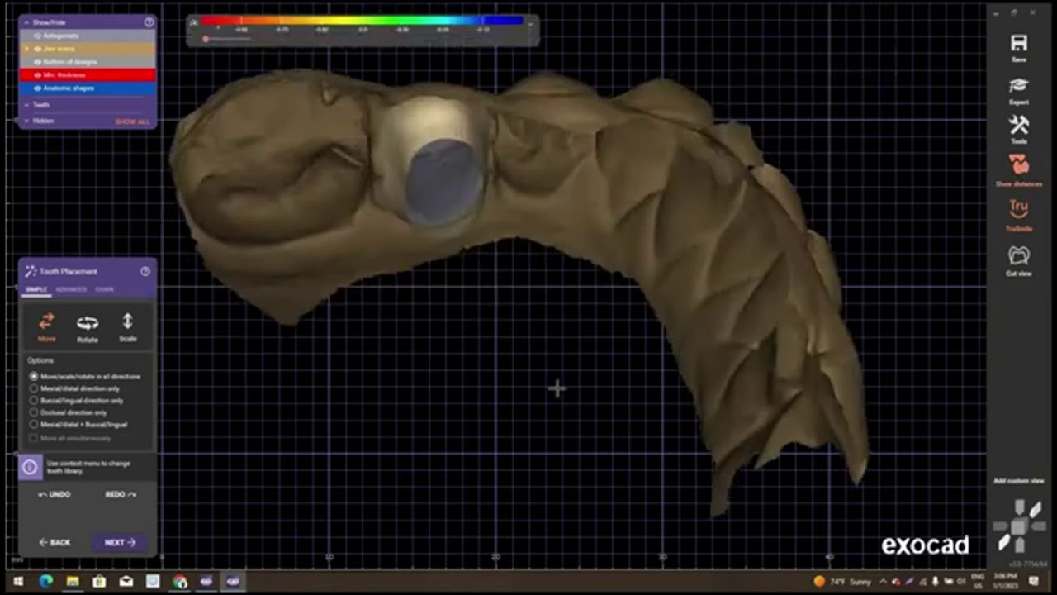
pyautogui.scroll(2, 403, 261)
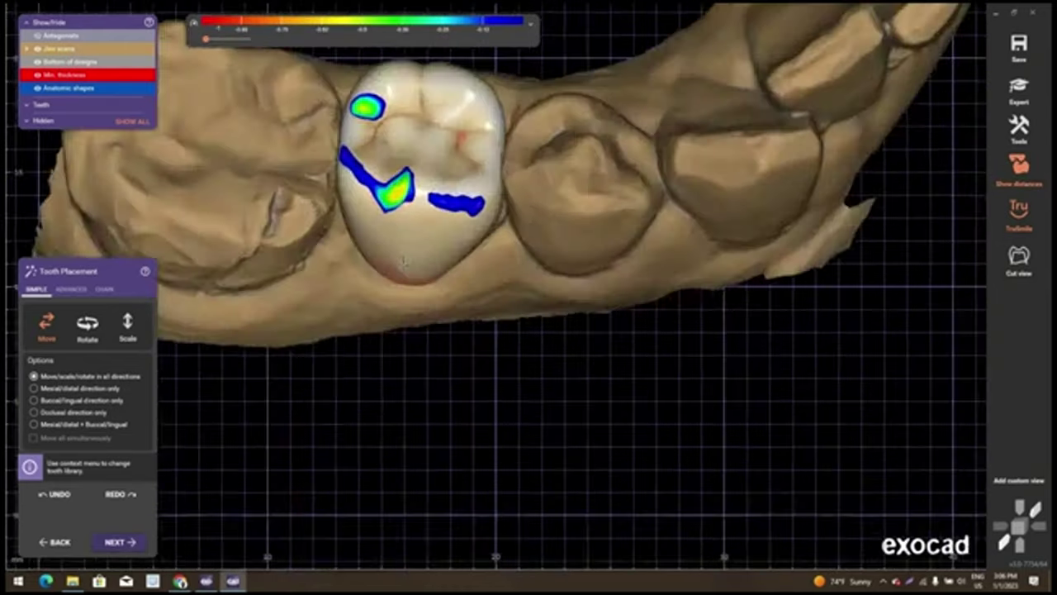
pyautogui.moveTo(403, 260); pyautogui.dragTo(407, 275)
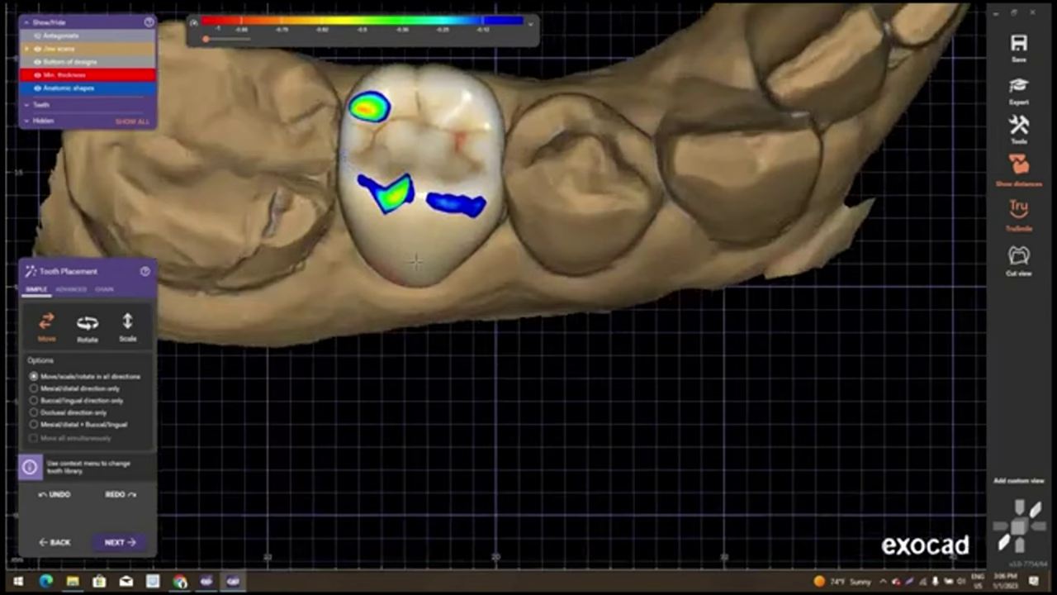
pyautogui.moveTo(415, 263); pyautogui.dragTo(425, 190, button='right')
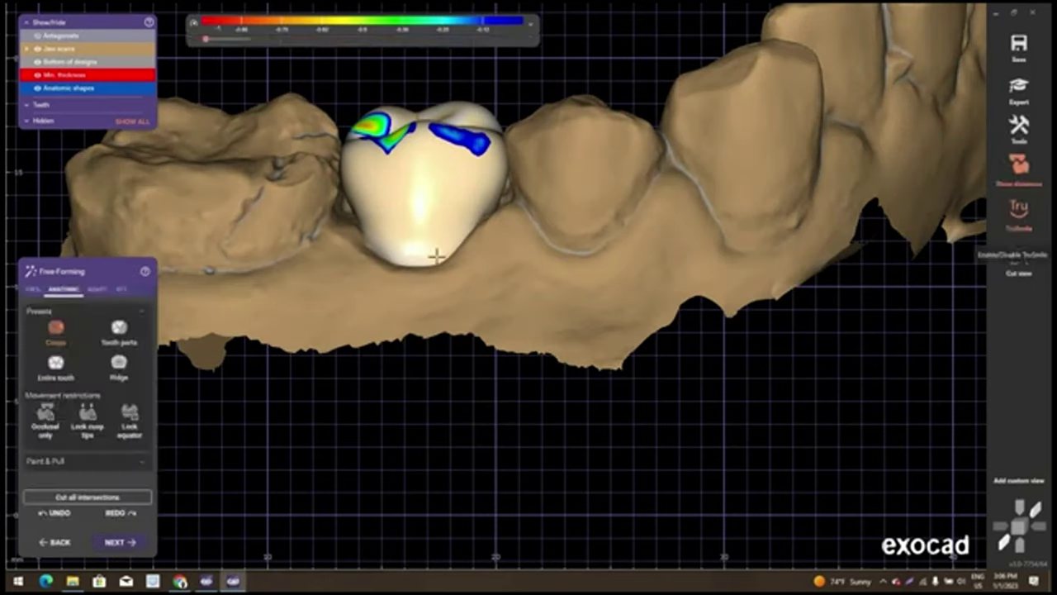
# Advance to Free-Forming, choose cusp reshaping, and lower the crown's cusp contour
pyautogui.click(437, 251)
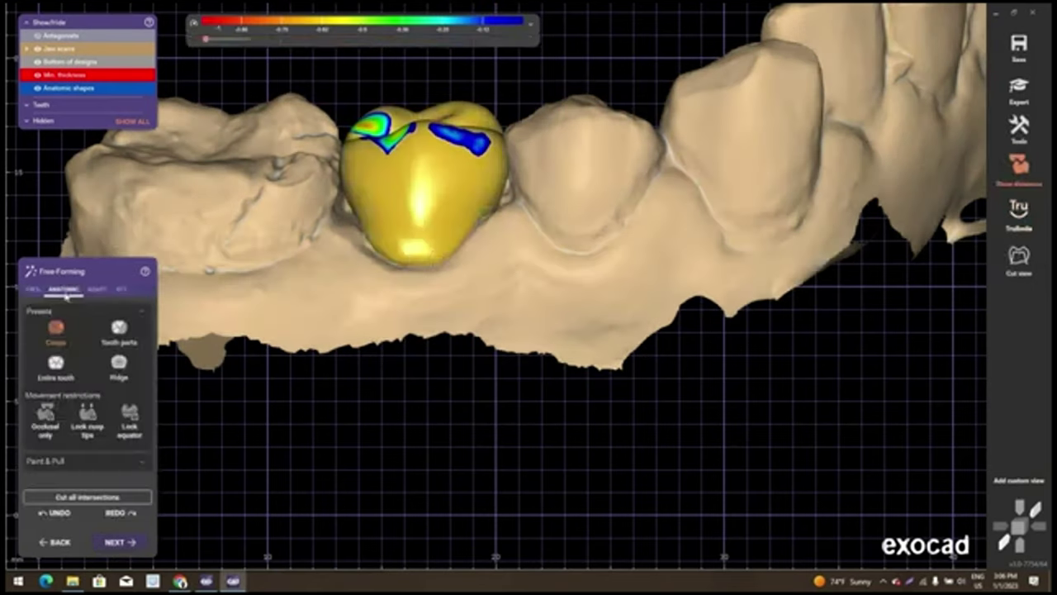
pyautogui.click(48, 342)
pyautogui.scroll(2, 479, 248)
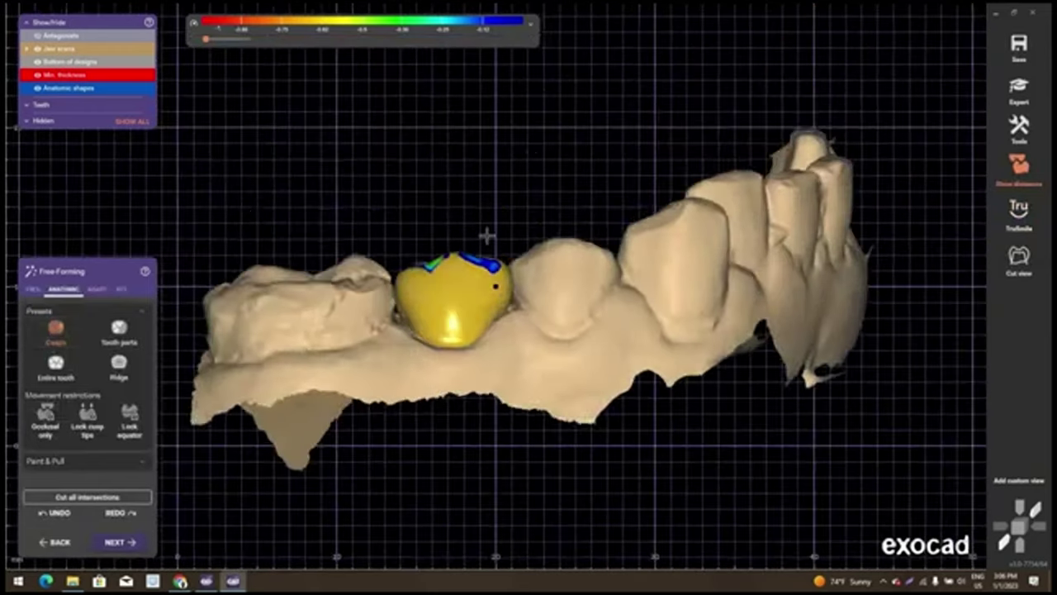
pyautogui.scroll(3, 479, 182)
pyautogui.scroll(3, 478, 184)
pyautogui.moveTo(478, 185); pyautogui.dragTo(475, 227)
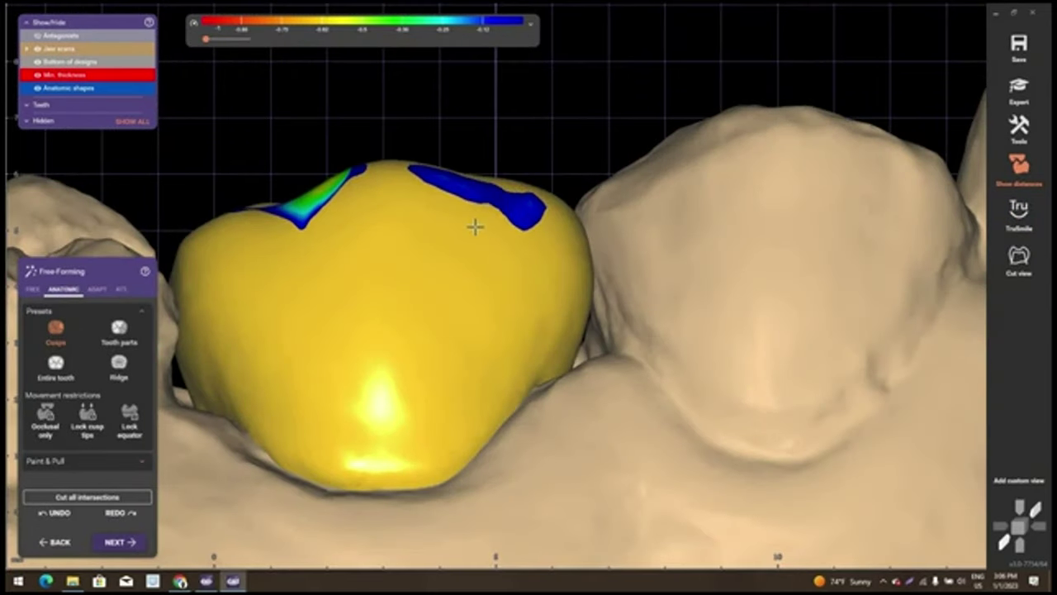
pyautogui.moveTo(475, 226)
pyautogui.mouseDown(button='right')
pyautogui.moveTo(342, 207)
pyautogui.moveTo(351, 178)
pyautogui.mouseUp(button='right')
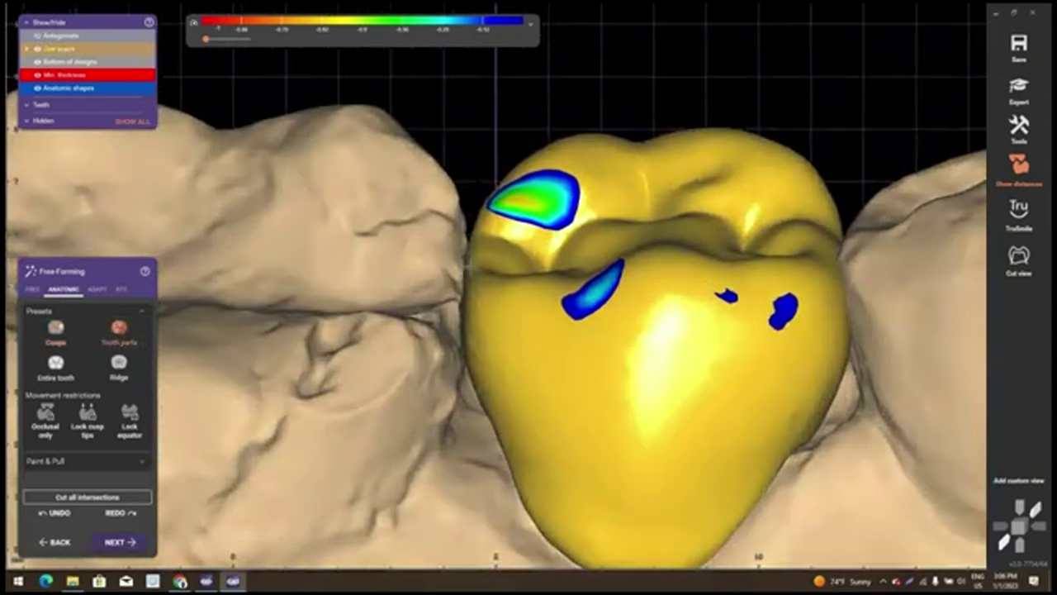
# View the crown top-down and glance at the adaptation options before returning to anatomic presets
pyautogui.scroll(-3, 678, 309)
pyautogui.moveTo(678, 309); pyautogui.dragTo(768, 250, button='right')
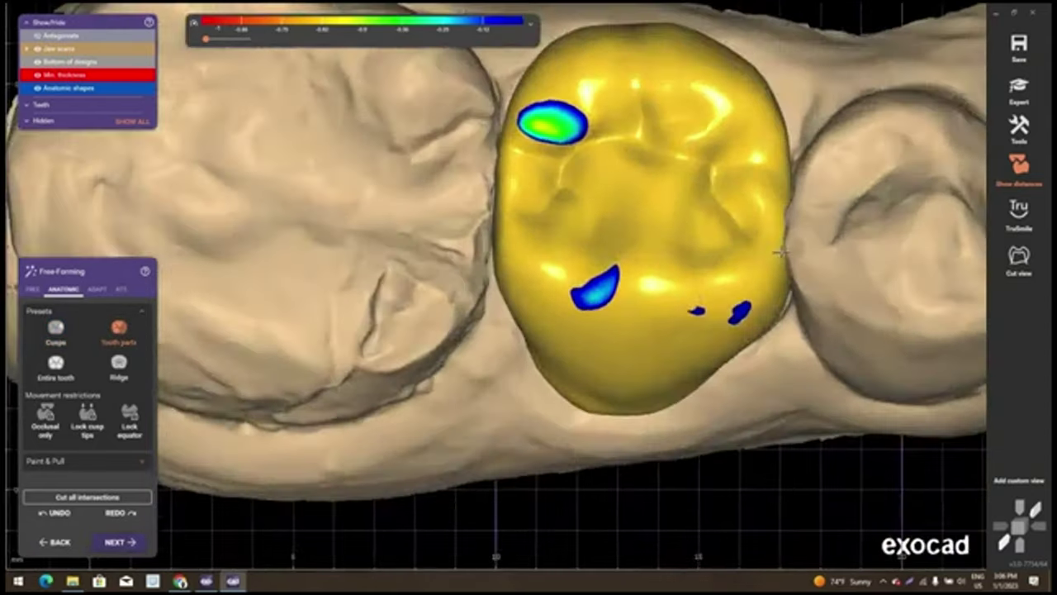
pyautogui.scroll(-2, 744, 231)
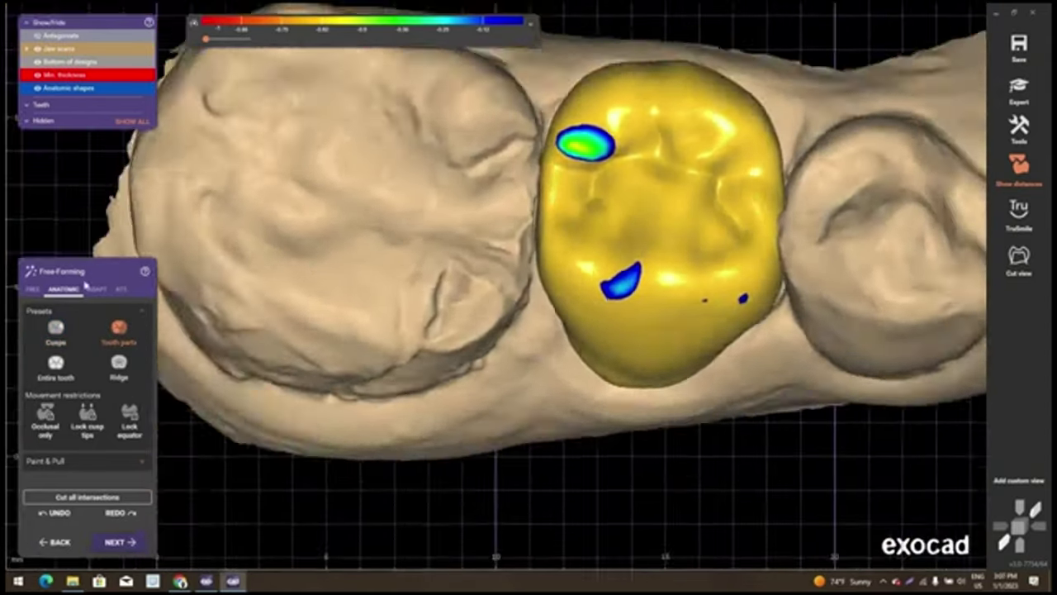
pyautogui.click(97, 289)
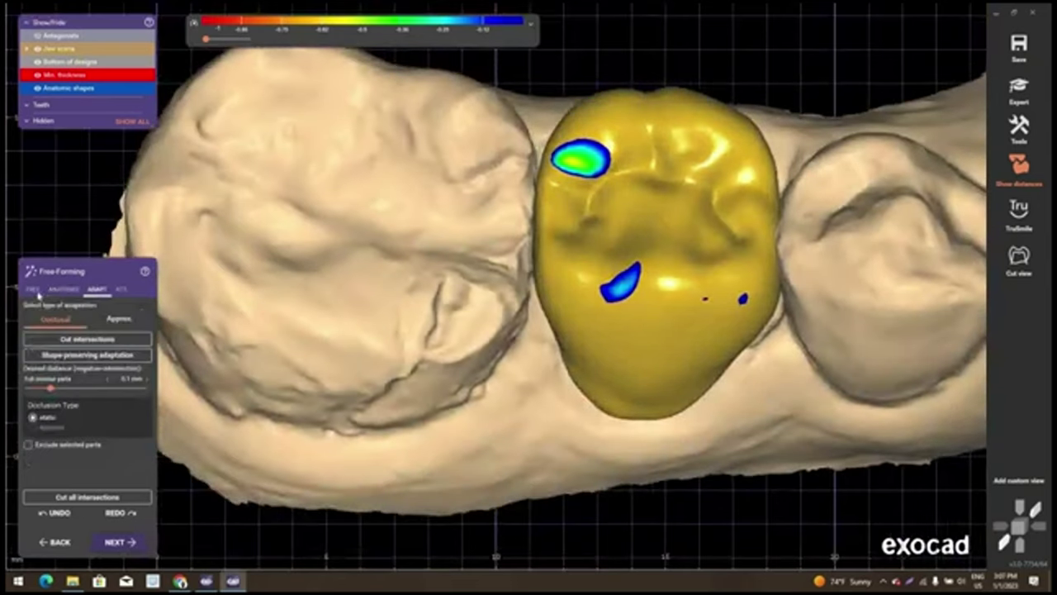
pyautogui.click(66, 289)
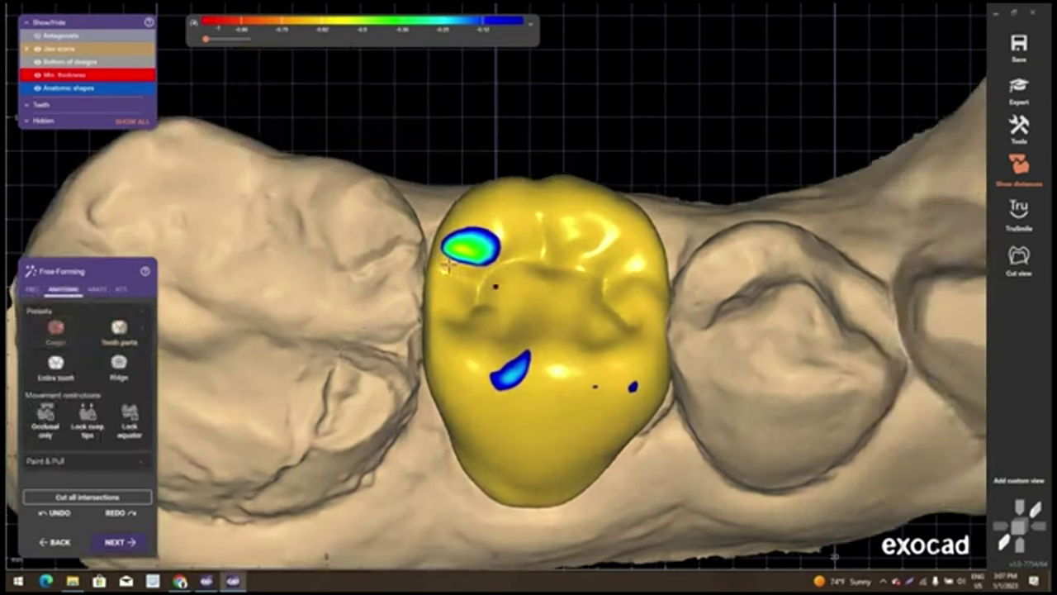
# Inspect the blue contact spots from an oblique buccal angle, then bring up the ADAPT options
pyautogui.moveTo(617, 171); pyautogui.dragTo(578, 215, button='right')
pyautogui.scroll(4, 472, 243)
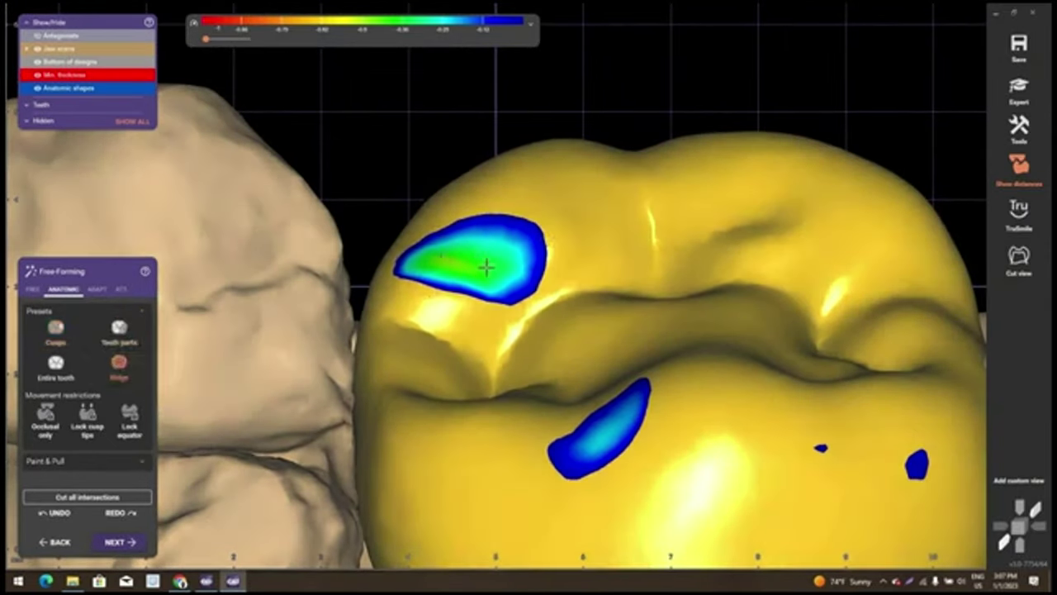
pyautogui.scroll(-3, 486, 309)
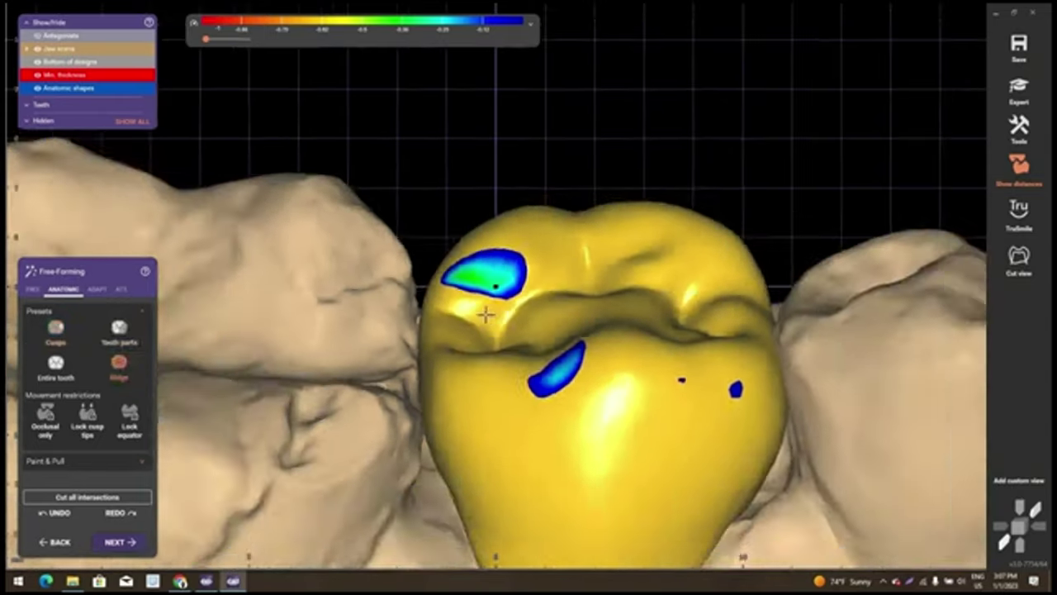
pyautogui.moveTo(485, 306); pyautogui.dragTo(485, 256, button='right')
pyautogui.scroll(4, 485, 248)
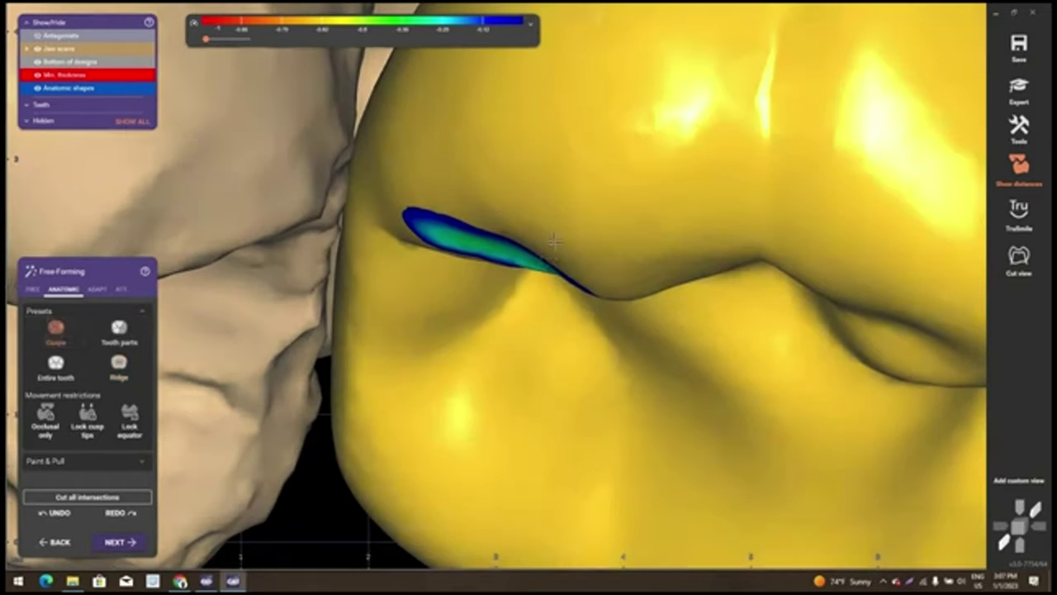
pyautogui.moveTo(547, 262); pyautogui.dragTo(521, 277, button='right')
pyautogui.scroll(-3, 495, 286)
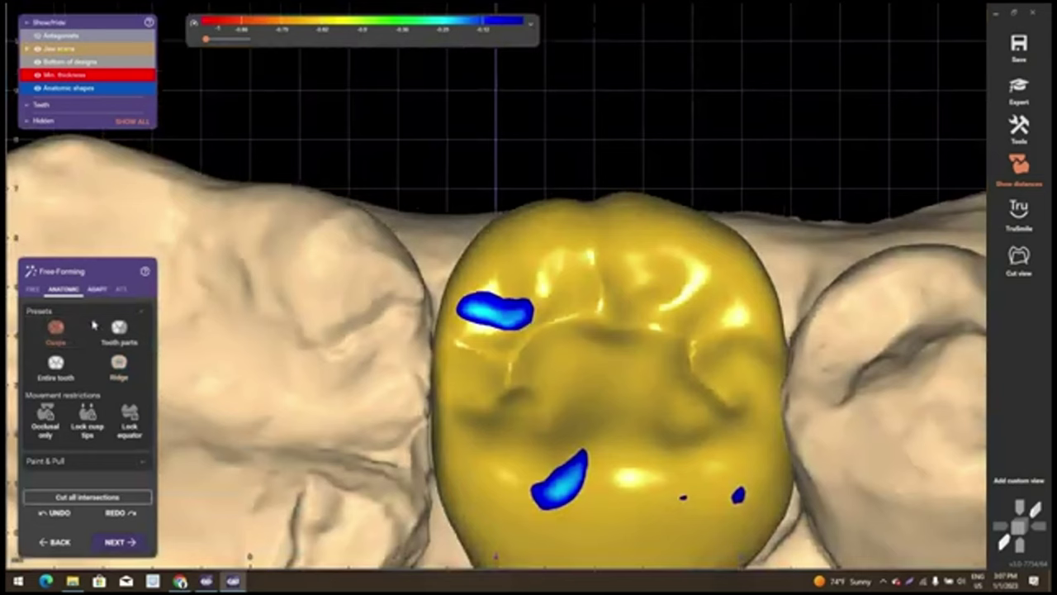
pyautogui.click(97, 289)
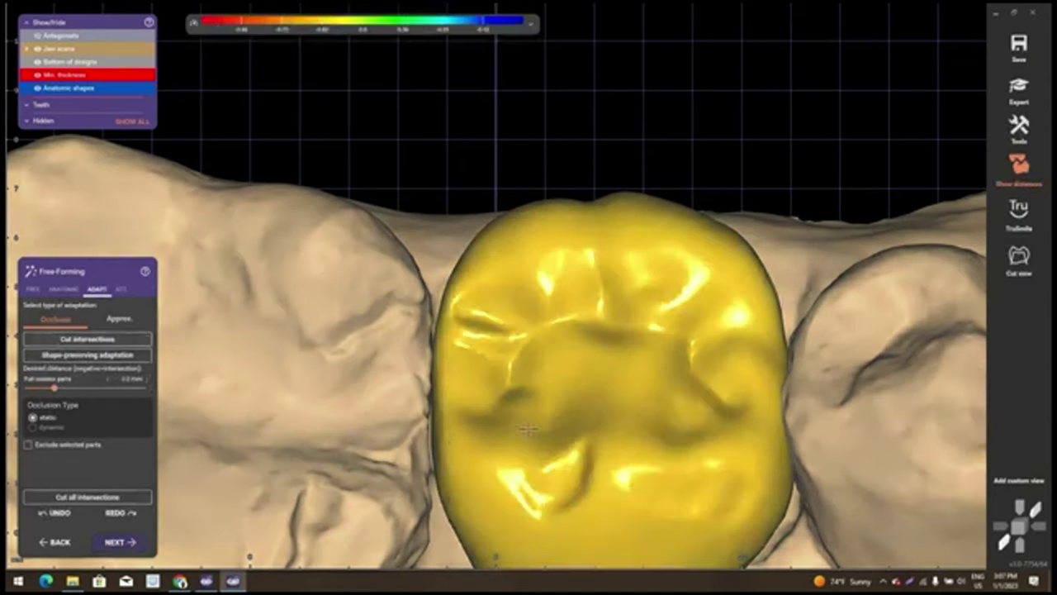
# Smooth patches on the crown's biting and lower surfaces with the freehand brush, then return to anatomic presets
pyautogui.moveTo(469, 377); pyautogui.dragTo(38, 295, button='right')
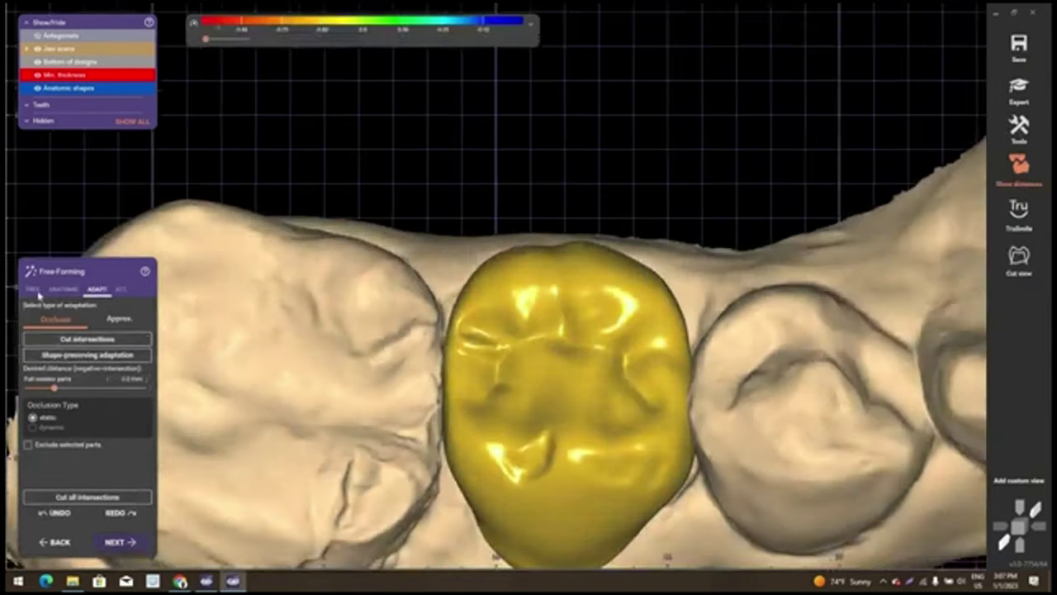
pyautogui.click(132, 344)
pyautogui.moveTo(548, 451); pyautogui.dragTo(518, 448)
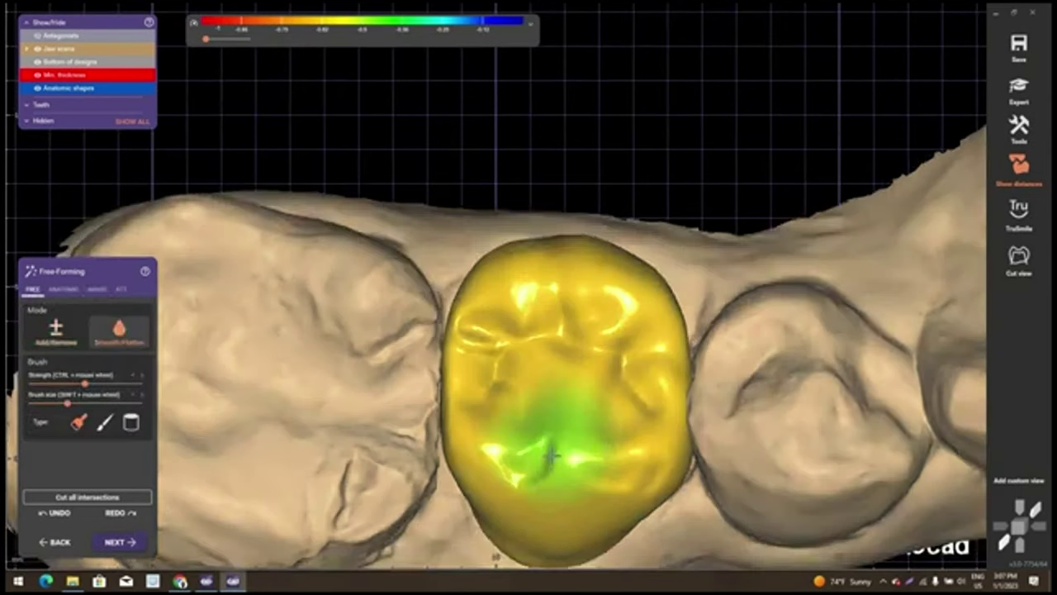
pyautogui.keyDown('shift'); pyautogui.scroll(-3, 517, 448); pyautogui.keyUp('shift')
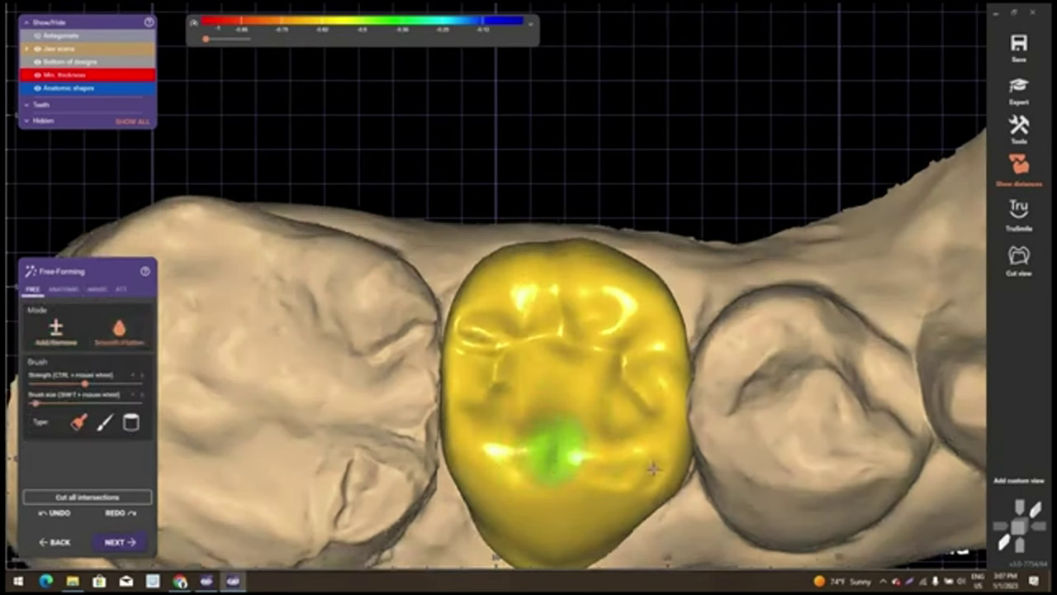
pyautogui.moveTo(652, 469); pyautogui.dragTo(566, 394)
pyautogui.moveTo(567, 394)
pyautogui.mouseDown(button='right')
pyautogui.moveTo(471, 381)
pyautogui.moveTo(472, 349)
pyautogui.moveTo(525, 336)
pyautogui.moveTo(461, 350)
pyautogui.moveTo(542, 401)
pyautogui.moveTo(495, 285)
pyautogui.moveTo(542, 400)
pyautogui.mouseUp(button='right')
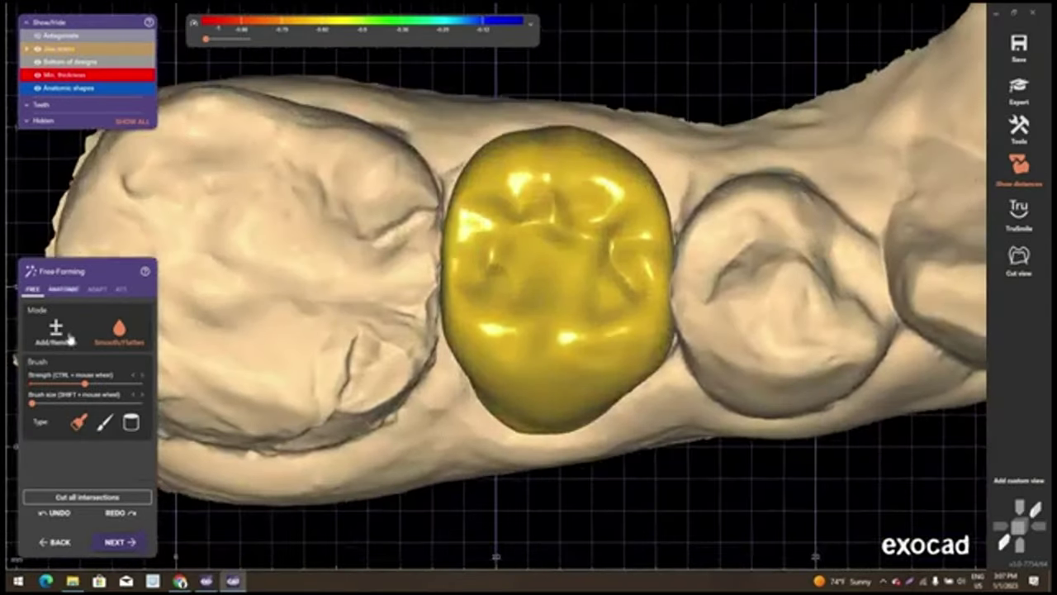
pyautogui.click(64, 289)
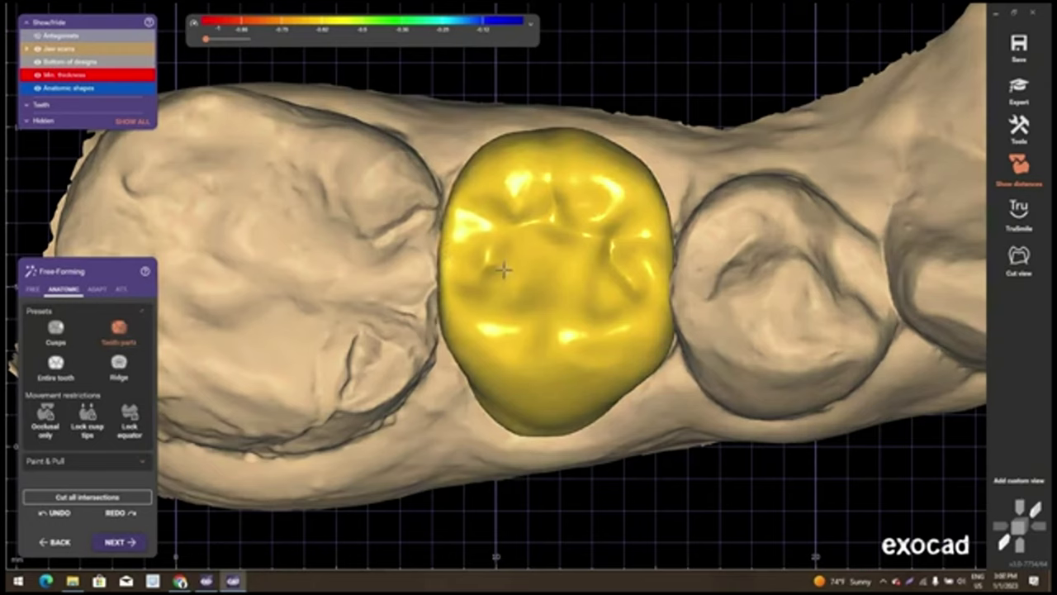
pyautogui.moveTo(503, 270)
pyautogui.mouseDown(button='right')
pyautogui.moveTo(449, 243)
pyautogui.moveTo(471, 269)
pyautogui.mouseUp(button='right')
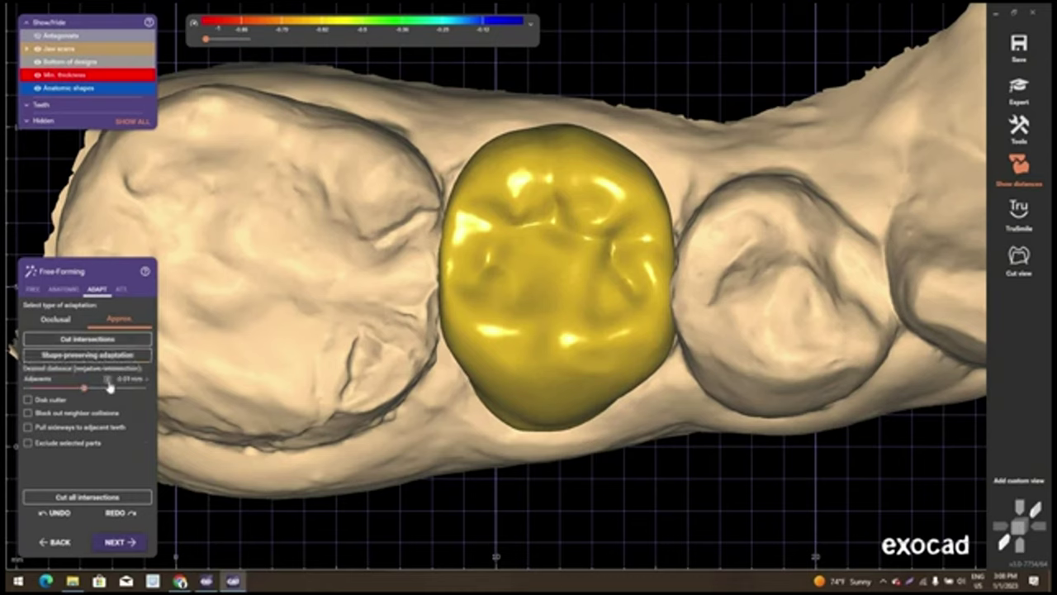
# Cut the crown's intersections with the neighbouring teeth and smooth one side of it
pyautogui.click(126, 339)
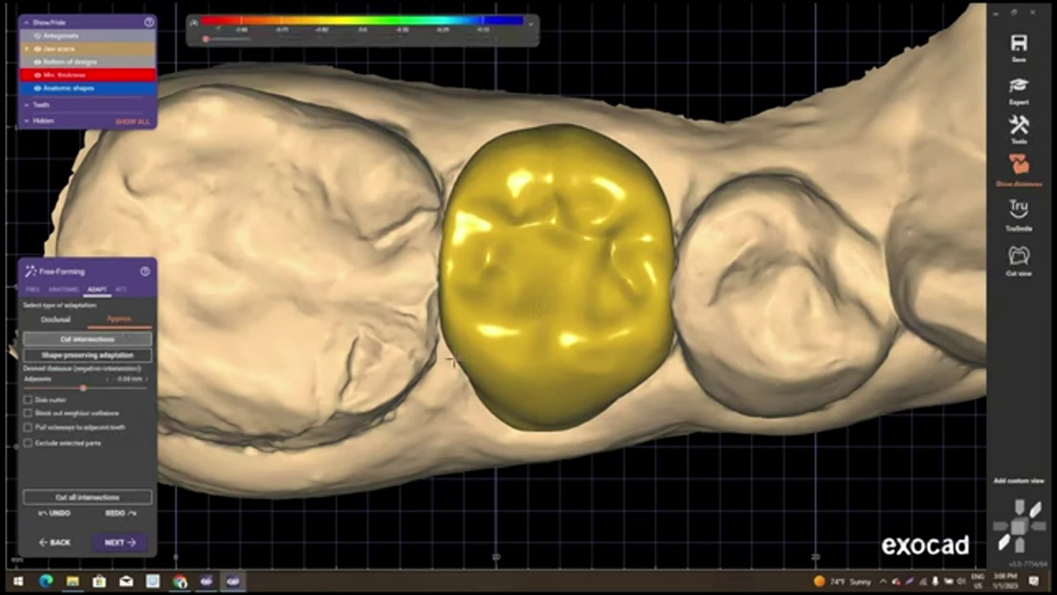
pyautogui.moveTo(453, 360)
pyautogui.mouseDown(button='right')
pyautogui.moveTo(404, 369)
pyautogui.moveTo(596, 461)
pyautogui.mouseUp(button='right')
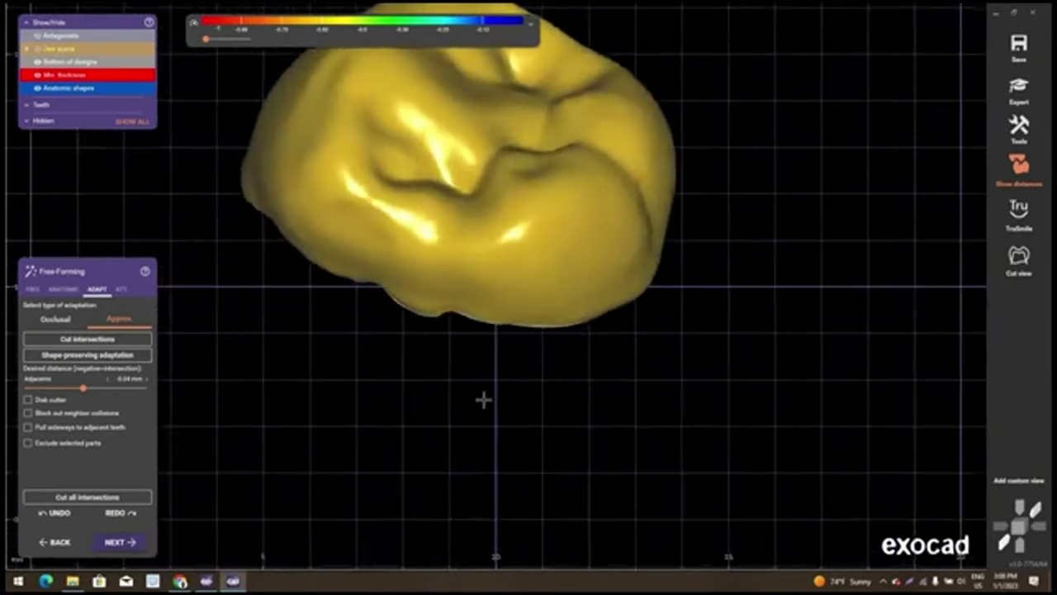
pyautogui.moveTo(483, 400); pyautogui.dragTo(357, 304, button='right')
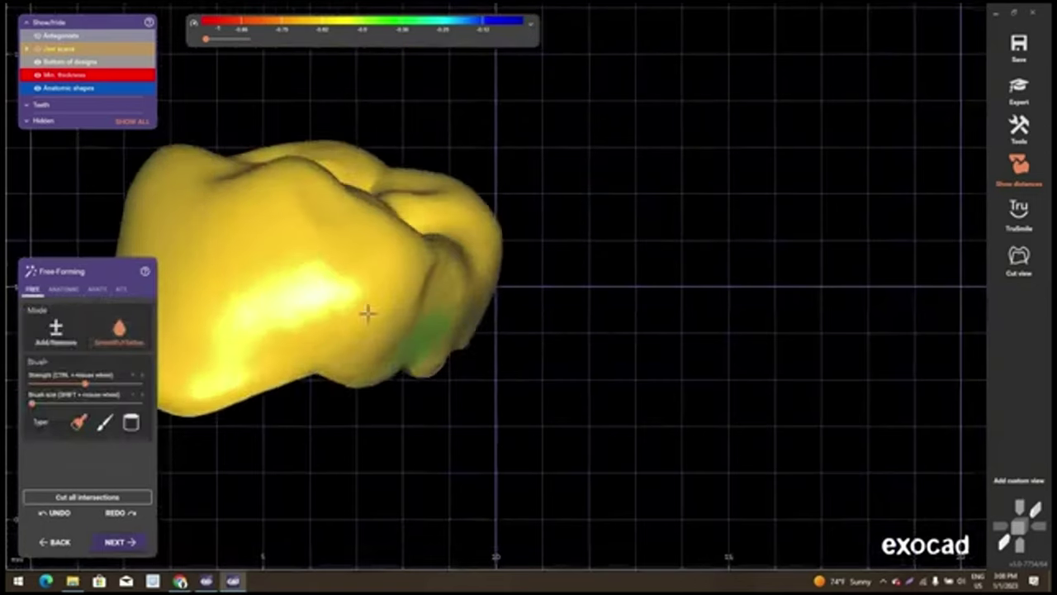
pyautogui.moveTo(366, 311)
pyautogui.mouseDown()
pyautogui.moveTo(349, 330)
pyautogui.moveTo(349, 300)
pyautogui.moveTo(349, 314)
pyautogui.moveTo(427, 282)
pyautogui.mouseUp()
# Inspect the smoothed crown from several angles and undo the last smoothing stroke
pyautogui.moveTo(418, 330); pyautogui.dragTo(413, 330, button='right')
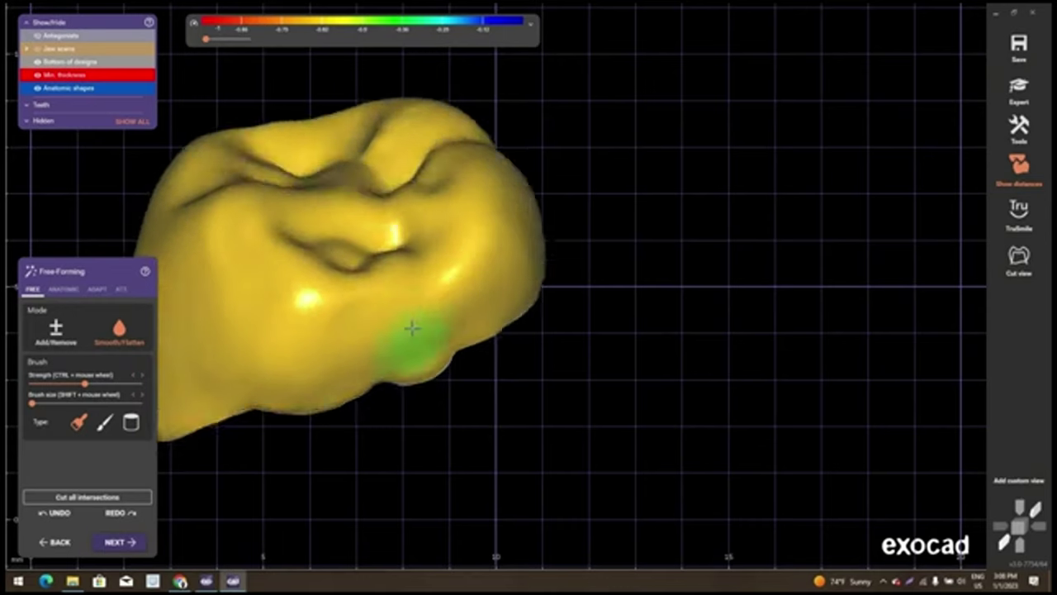
pyautogui.scroll(2, 401, 271)
pyautogui.moveTo(401, 272); pyautogui.dragTo(321, 288, button='right')
pyautogui.moveTo(291, 356)
pyautogui.mouseDown(button='right')
pyautogui.moveTo(421, 379)
pyautogui.moveTo(501, 328)
pyautogui.moveTo(642, 295)
pyautogui.moveTo(589, 311)
pyautogui.moveTo(576, 288)
pyautogui.moveTo(576, 251)
pyautogui.moveTo(586, 281)
pyautogui.moveTo(653, 361)
pyautogui.moveTo(653, 377)
pyautogui.moveTo(495, 286)
pyautogui.moveTo(527, 325)
pyautogui.moveTo(467, 329)
pyautogui.mouseUp(button='right')
pyautogui.scroll(-3, 500, 327)
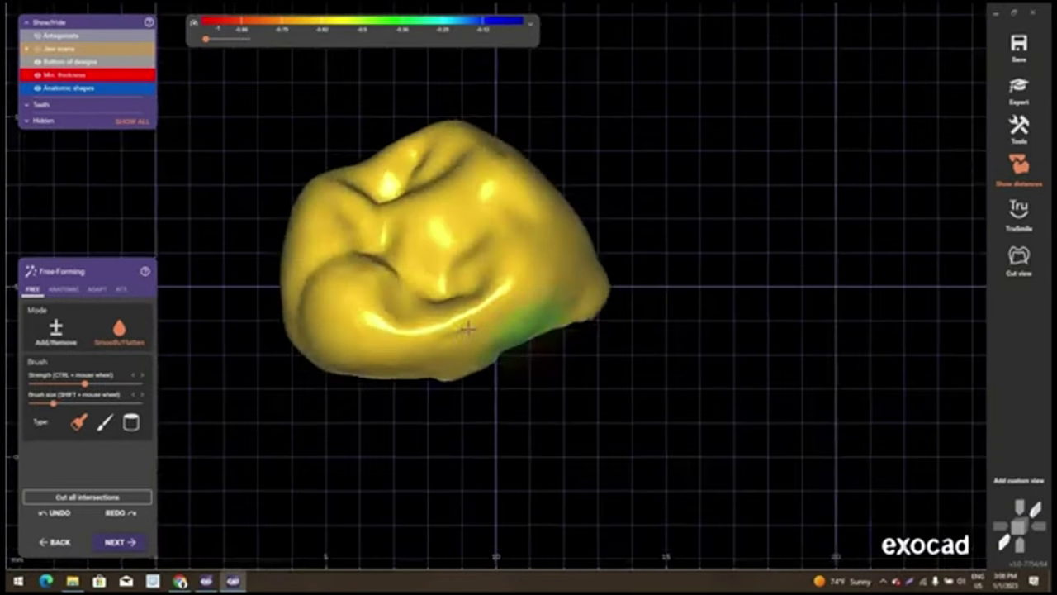
pyautogui.moveTo(537, 337); pyautogui.dragTo(602, 314, button='right')
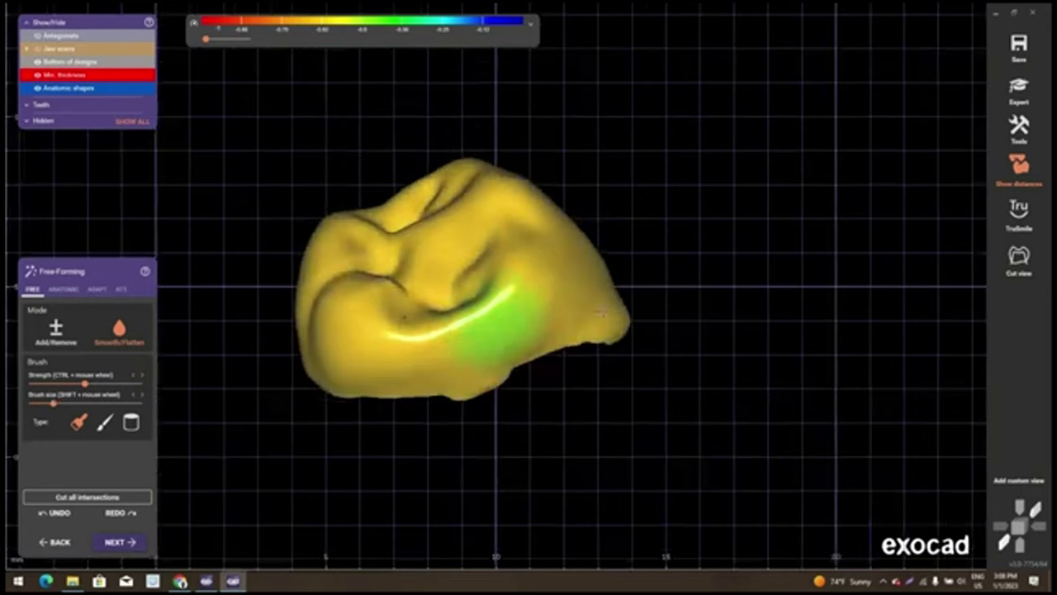
pyautogui.click(81, 516)
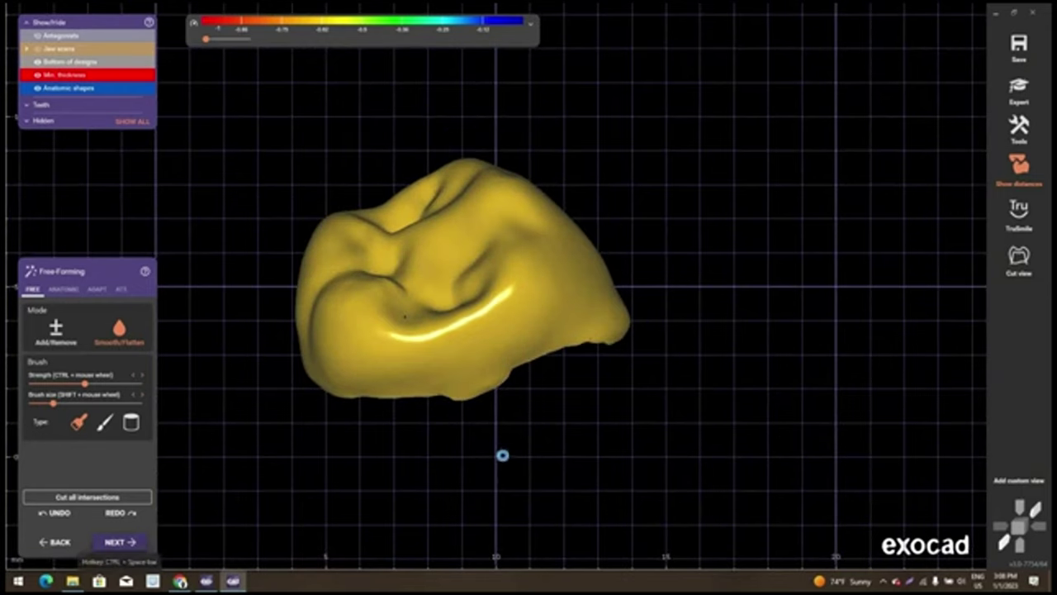
# Advance to Anatomic Reduction (Ctrl+Space) and rotate and zoom to inspect the reduced crown
pyautogui.hotkey('ctrl', 'space')
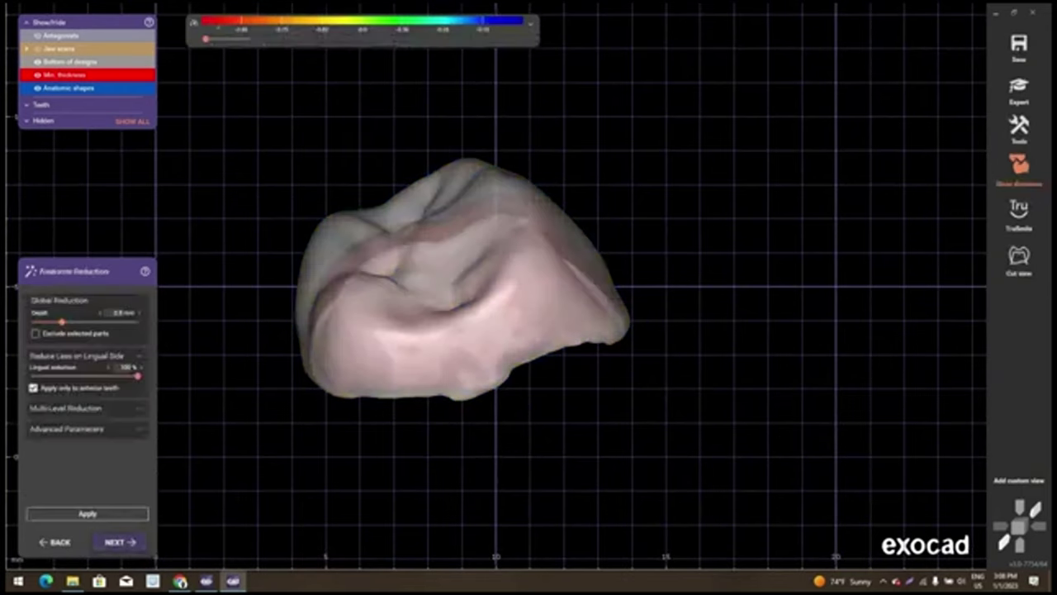
pyautogui.moveTo(561, 294); pyautogui.dragTo(628, 293, button='right')
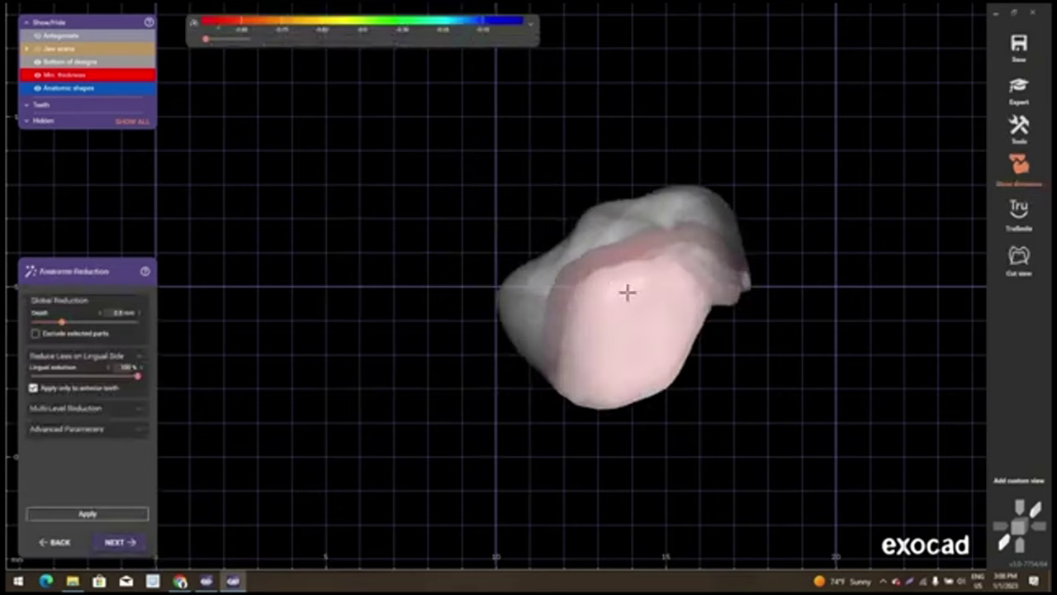
pyautogui.moveTo(633, 253); pyautogui.dragTo(79, 329, button='right')
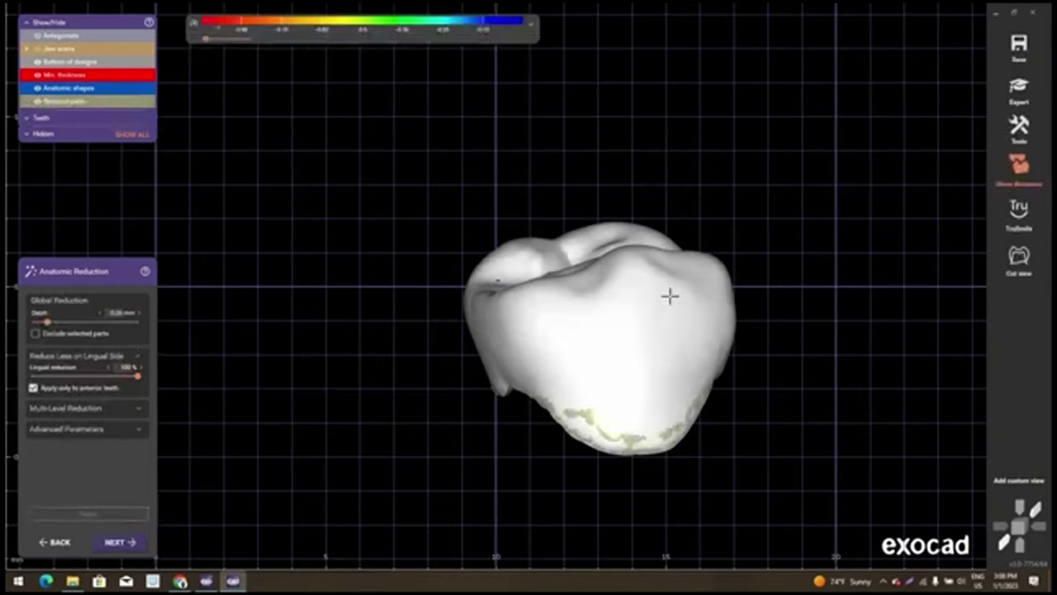
pyautogui.moveTo(664, 322)
pyautogui.mouseDown(button='right')
pyautogui.moveTo(715, 305)
pyautogui.moveTo(470, 356)
pyautogui.moveTo(339, 342)
pyautogui.moveTo(382, 346)
pyautogui.moveTo(270, 321)
pyautogui.moveTo(438, 344)
pyautogui.moveTo(469, 293)
pyautogui.moveTo(425, 276)
pyautogui.moveTo(480, 431)
pyautogui.moveTo(543, 437)
pyautogui.moveTo(396, 182)
pyautogui.moveTo(443, 236)
pyautogui.moveTo(437, 248)
pyautogui.mouseUp(button='right')
pyautogui.scroll(3, 755, 295)
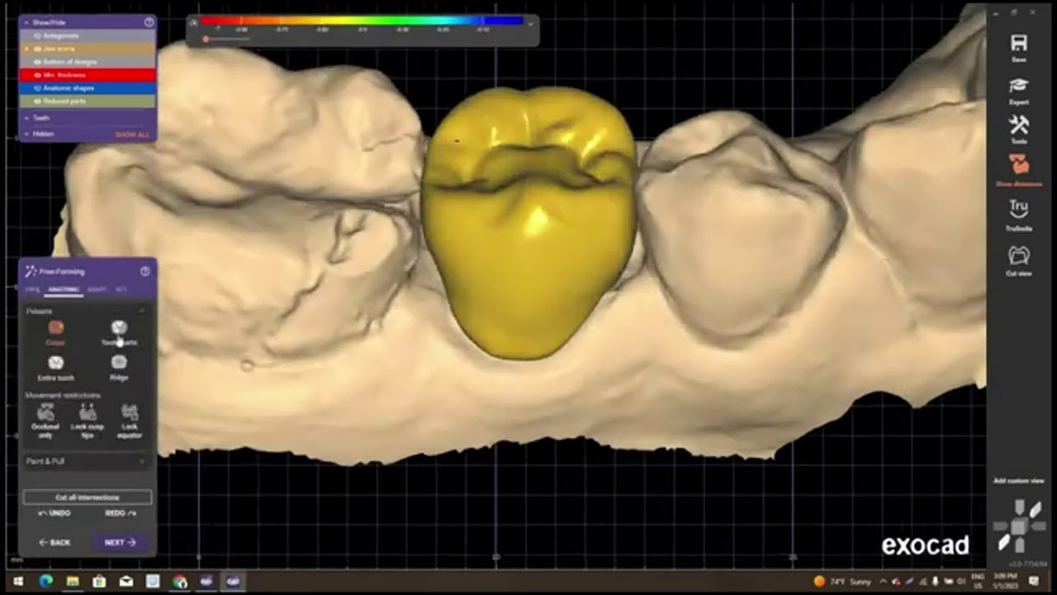
# Switch to freehand sculpting with the add/remove brush and orbit to the crown's side contact
pyautogui.click(32, 289)
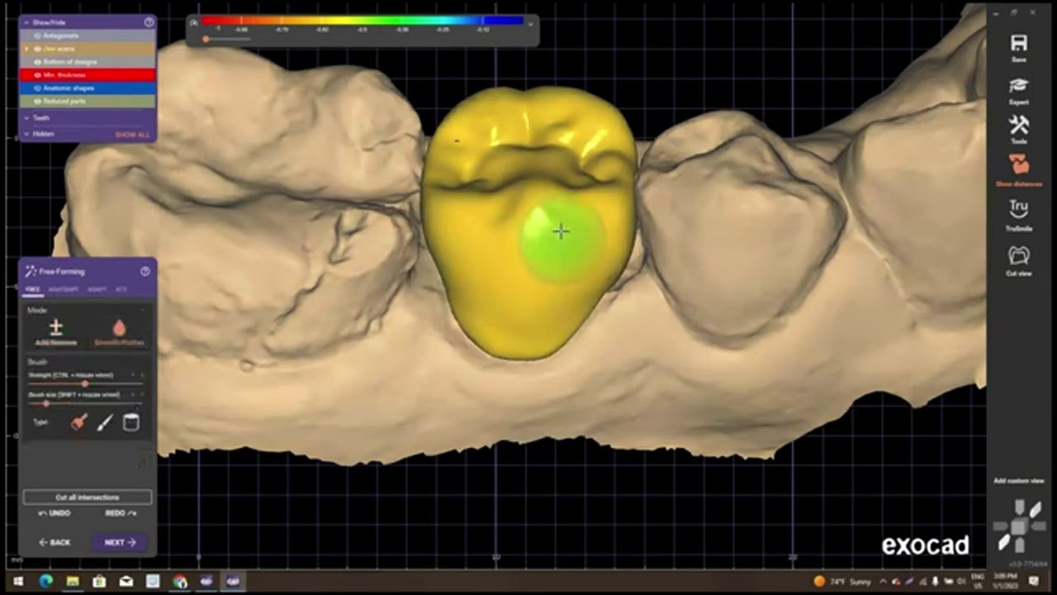
pyautogui.scroll(2, 561, 227)
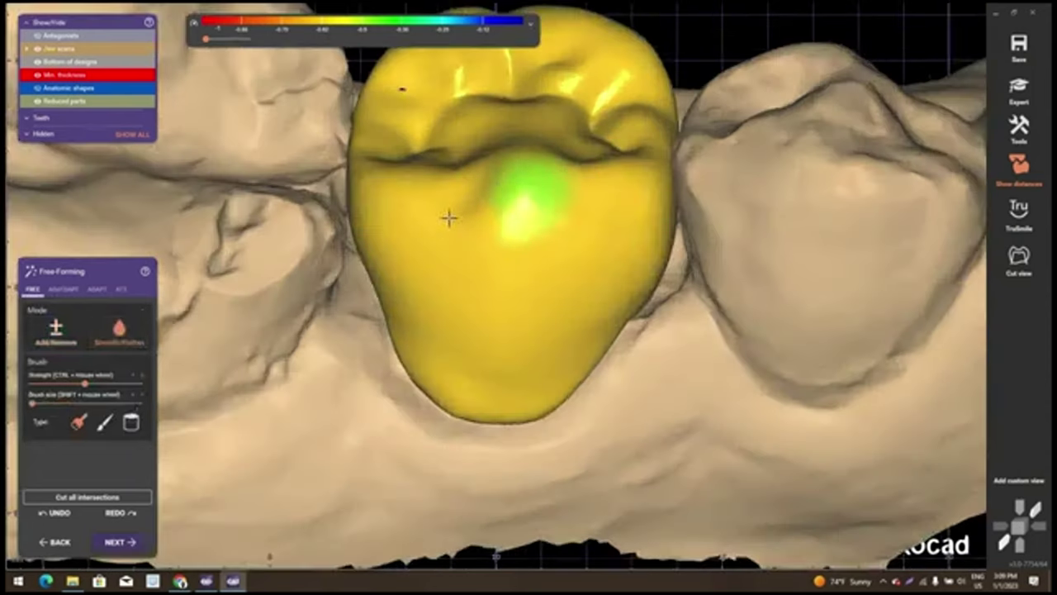
pyautogui.scroll(-2, 503, 278)
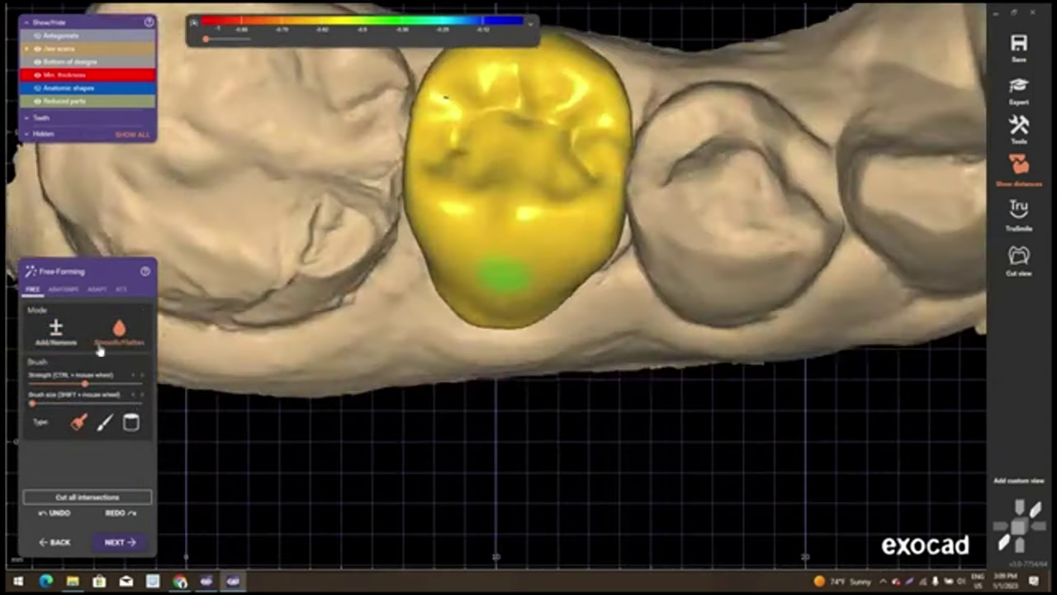
pyautogui.scroll(2, 388, 235)
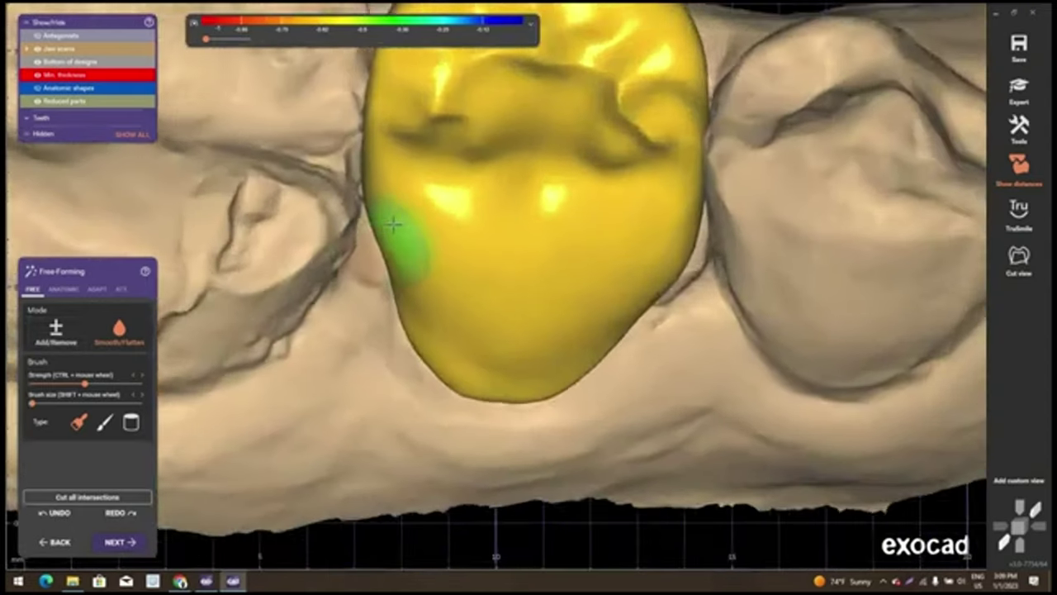
pyautogui.scroll(1, 384, 207)
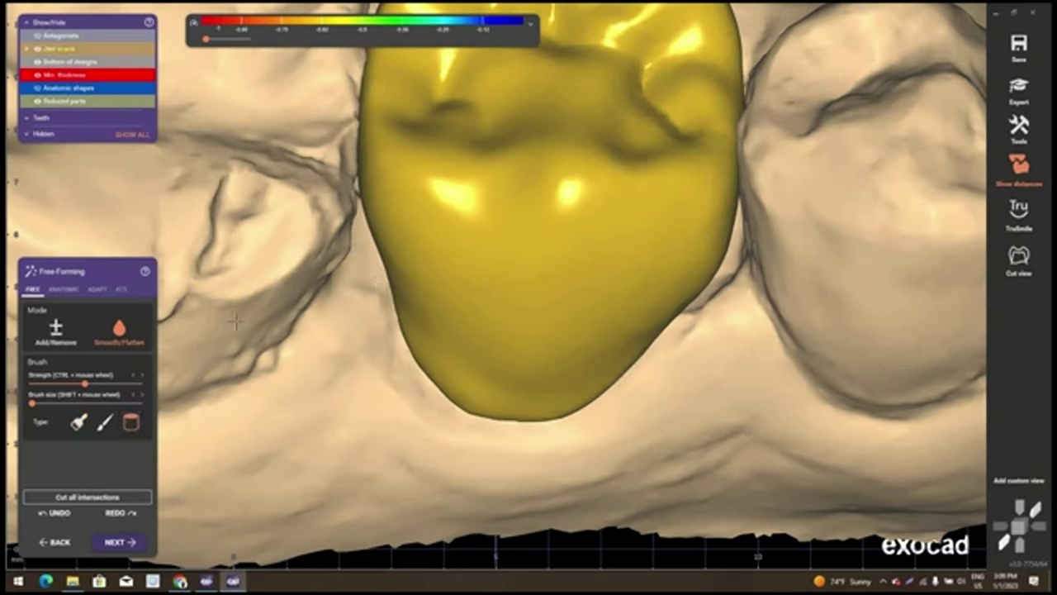
pyautogui.press('shift')
pyautogui.keyDown('ctrl'); pyautogui.scroll(-2, 382, 221); pyautogui.keyUp('ctrl')
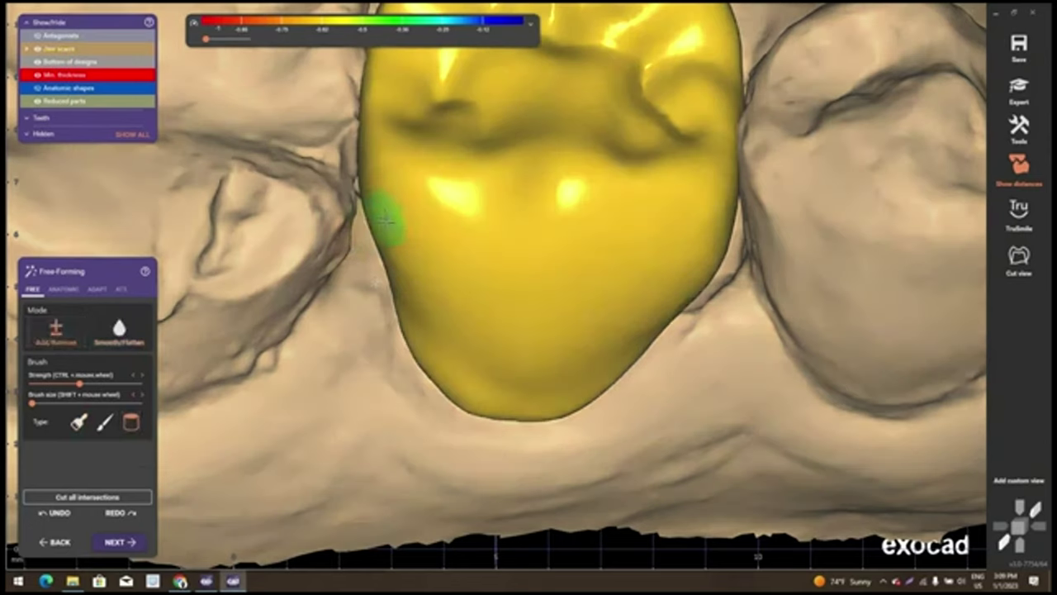
pyautogui.keyDown('shift'); pyautogui.scroll(1, 384, 225); pyautogui.keyUp('shift')
pyautogui.moveTo(396, 257); pyautogui.dragTo(391, 248, button='right')
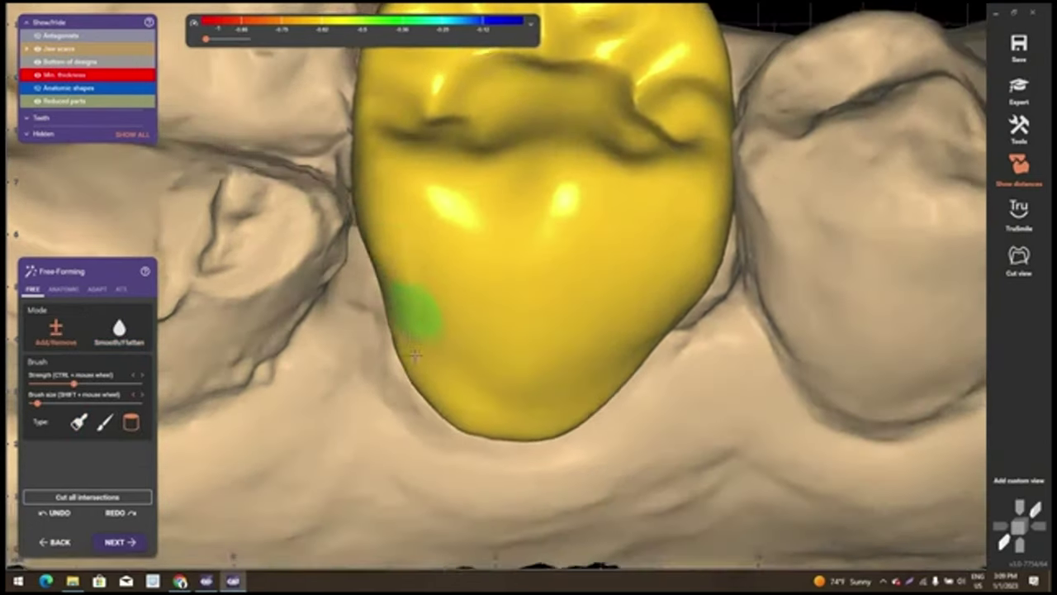
pyautogui.moveTo(503, 352)
pyautogui.mouseDown(button='right')
pyautogui.moveTo(534, 215)
pyautogui.moveTo(537, 252)
pyautogui.mouseUp(button='right')
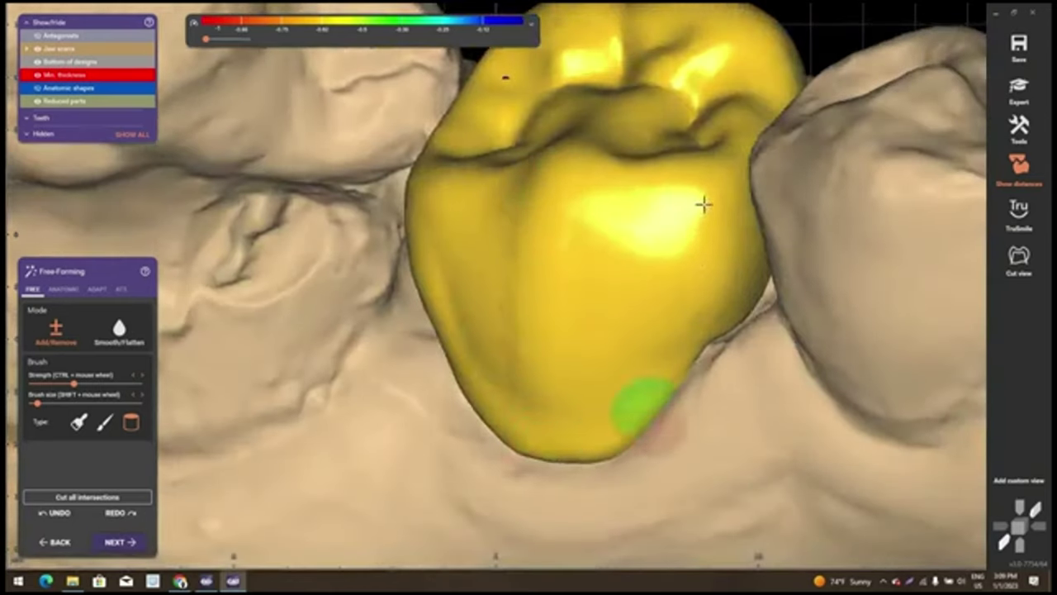
pyautogui.moveTo(703, 204); pyautogui.dragTo(653, 389, button='right')
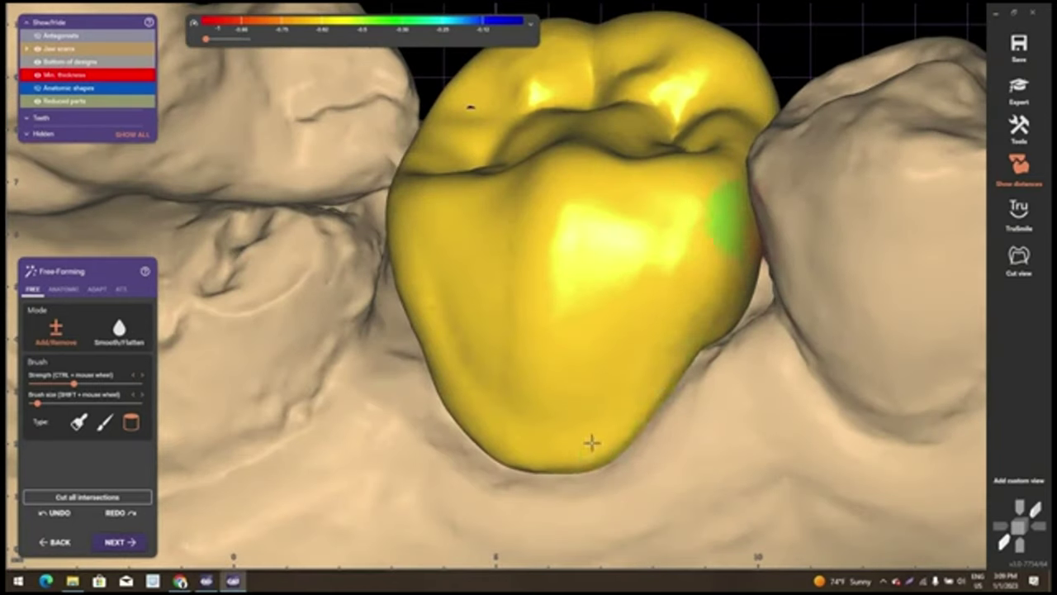
pyautogui.moveTo(618, 425)
pyautogui.mouseDown(button='right')
pyautogui.moveTo(594, 441)
pyautogui.moveTo(588, 355)
pyautogui.mouseUp(button='right')
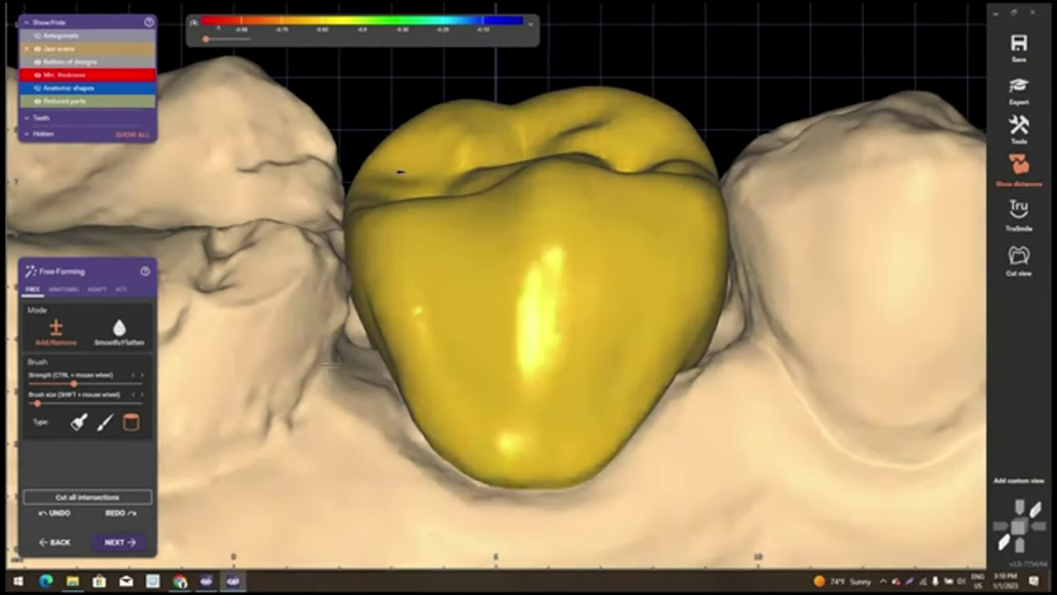
# Smooth the crown's left and lower sides, then zoom in on a side view to check the fit
pyautogui.click(118, 330)
pyautogui.keyDown('ctrl'); pyautogui.scroll(-2, 427, 358); pyautogui.keyUp('ctrl')
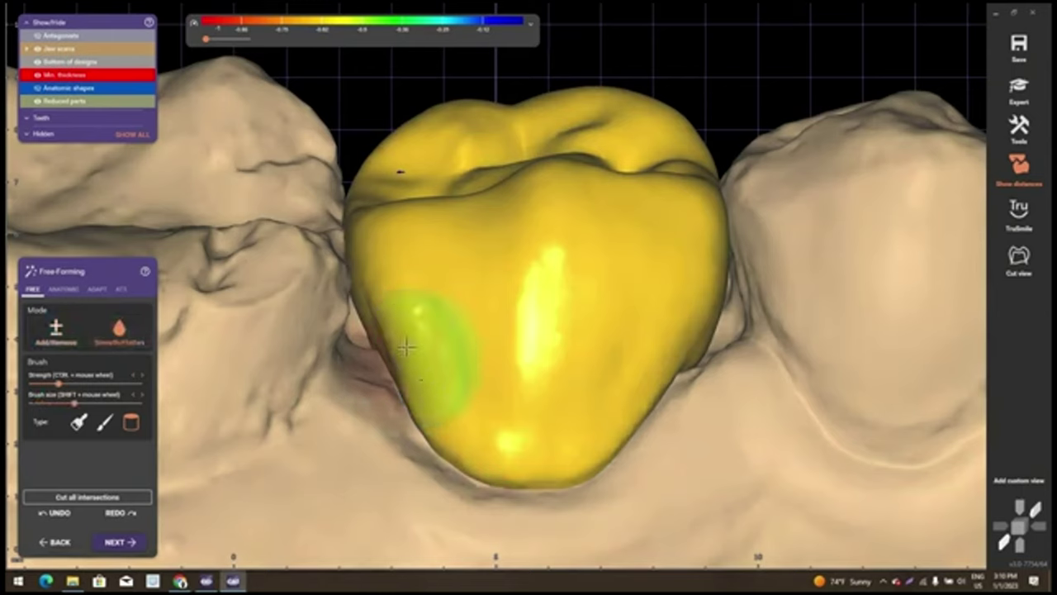
pyautogui.moveTo(405, 349); pyautogui.dragTo(380, 297, button='right')
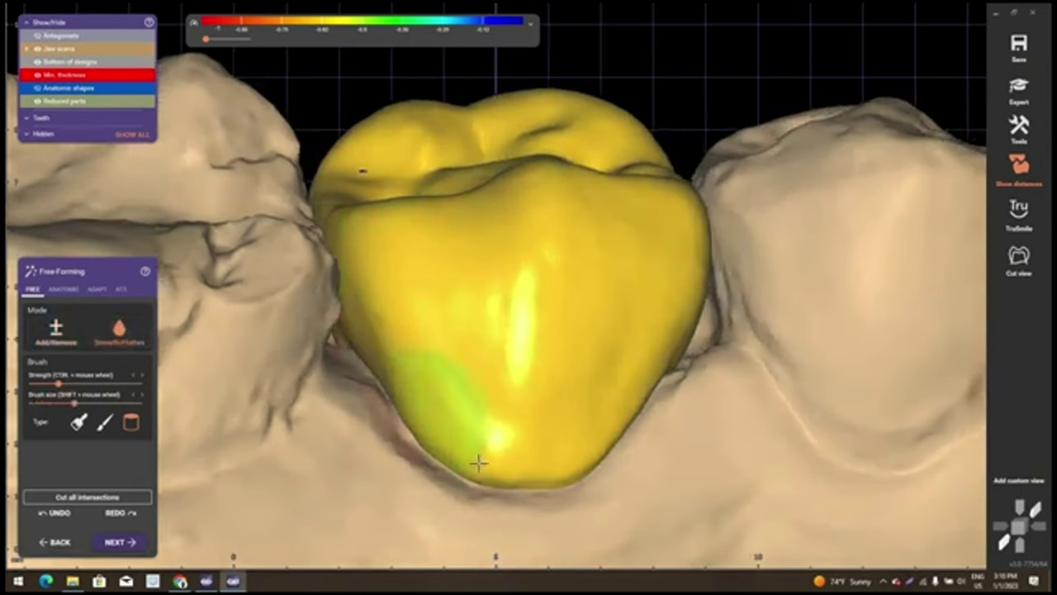
pyautogui.moveTo(561, 427)
pyautogui.mouseDown(button='right')
pyautogui.moveTo(719, 236)
pyautogui.moveTo(651, 199)
pyautogui.mouseUp(button='right')
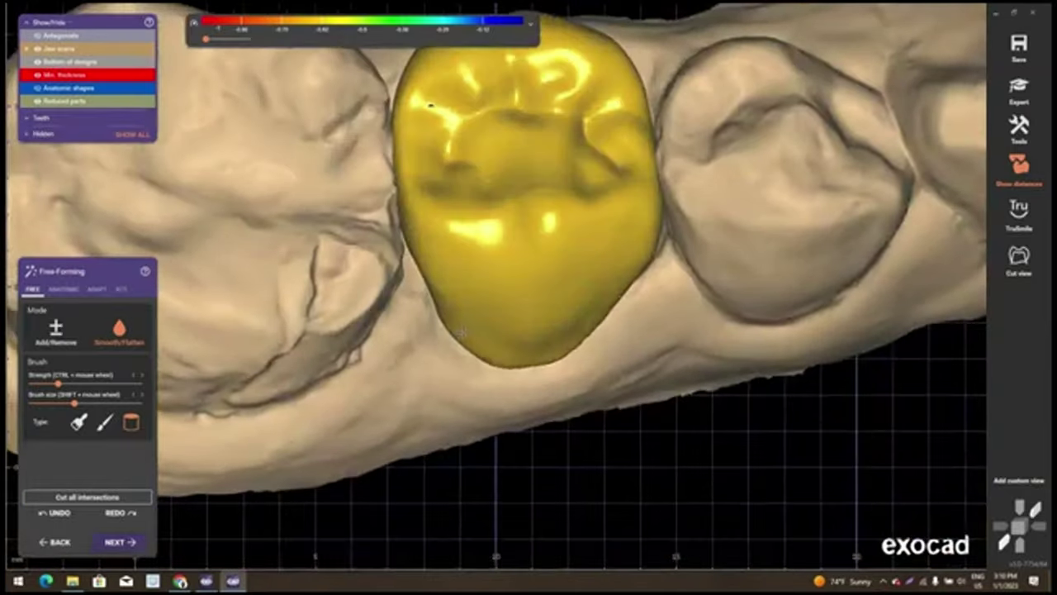
pyautogui.scroll(-4, 396, 355)
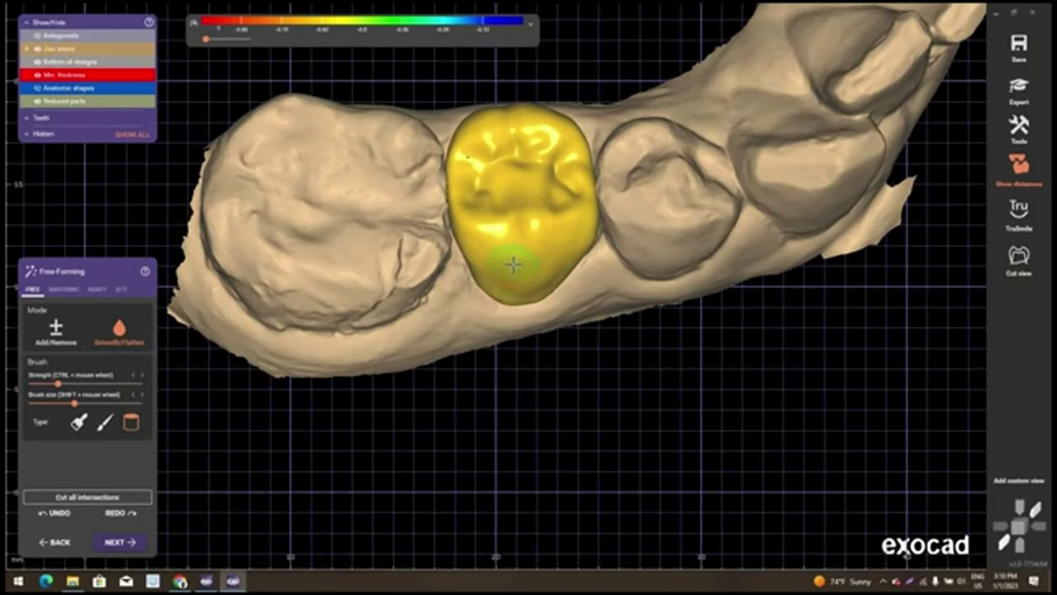
pyautogui.moveTo(517, 256)
pyautogui.mouseDown(button='right')
pyautogui.moveTo(454, 271)
pyautogui.moveTo(543, 206)
pyautogui.moveTo(615, 176)
pyautogui.moveTo(580, 216)
pyautogui.mouseUp(button='right')
pyautogui.scroll(2, 455, 272)
pyautogui.scroll(3, 618, 177)
pyautogui.scroll(1, 614, 189)
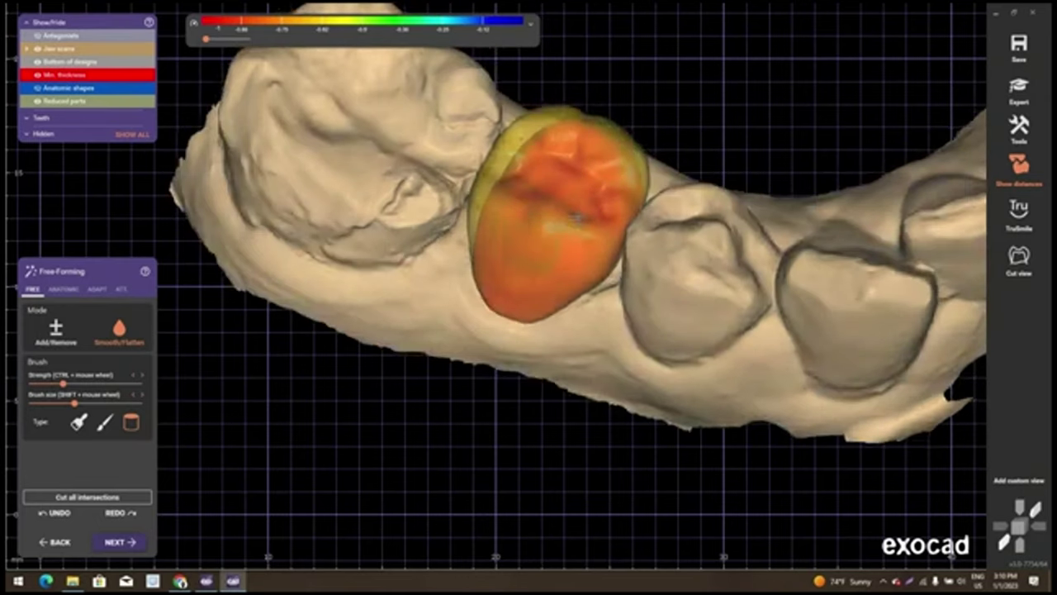
# Finish free-forming to save the restoration, inspect the crown, and start Save scene as
pyautogui.click(132, 542)
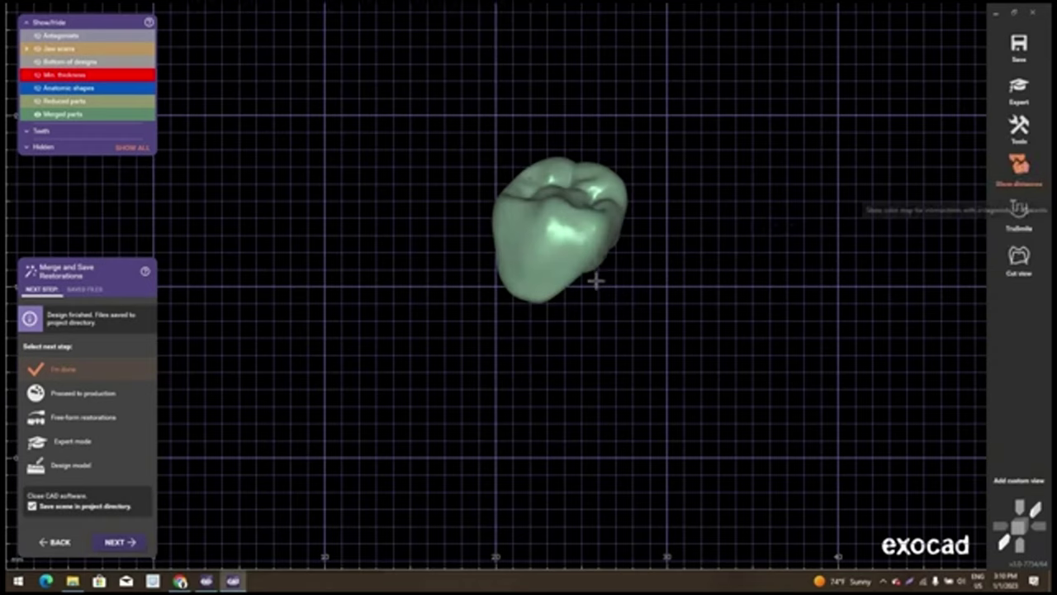
pyautogui.moveTo(598, 280); pyautogui.dragTo(190, 551, button='right')
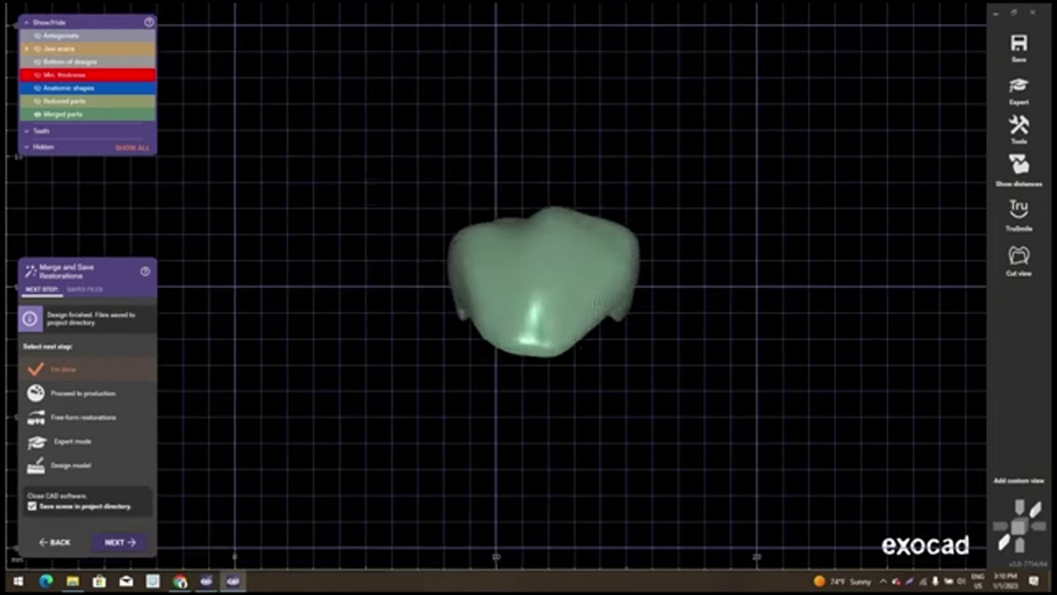
pyautogui.scroll(3, 465, 281)
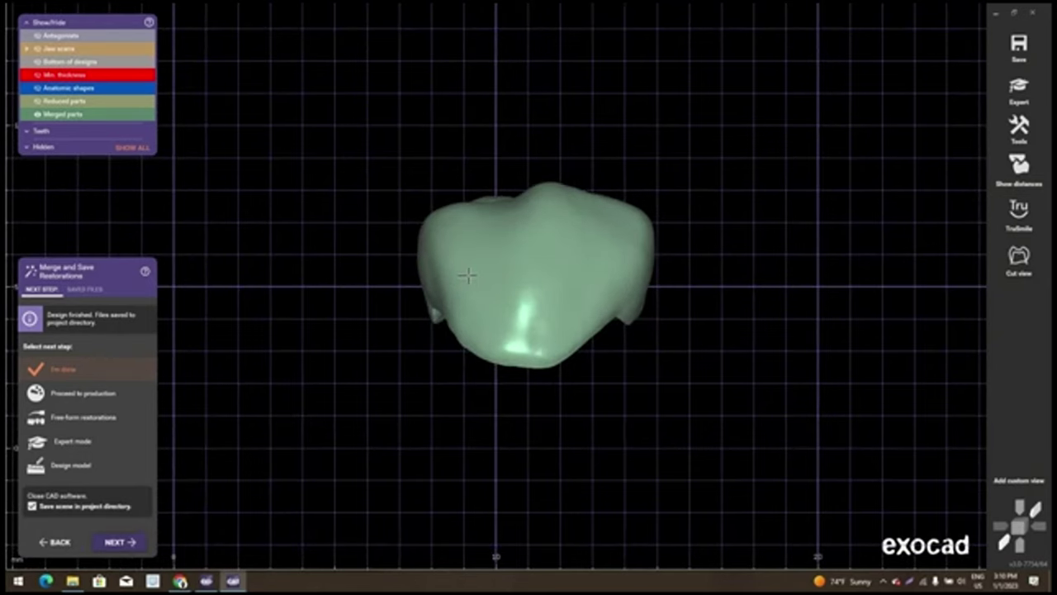
pyautogui.scroll(-2, 467, 275)
pyautogui.scroll(-2, 542, 271)
pyautogui.scroll(-1, 633, 371)
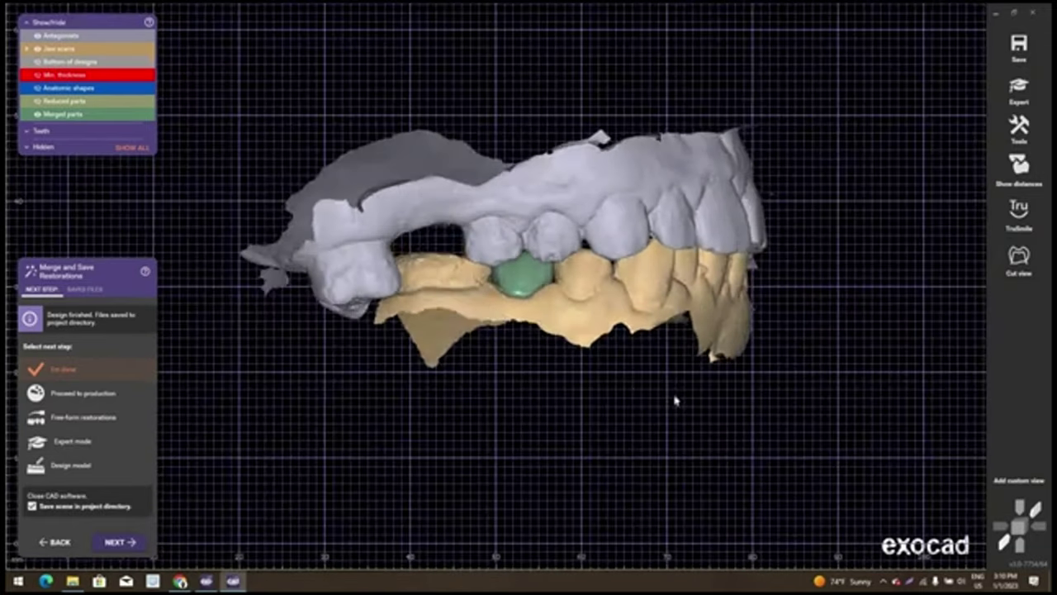
pyautogui.rightClick(675, 400)
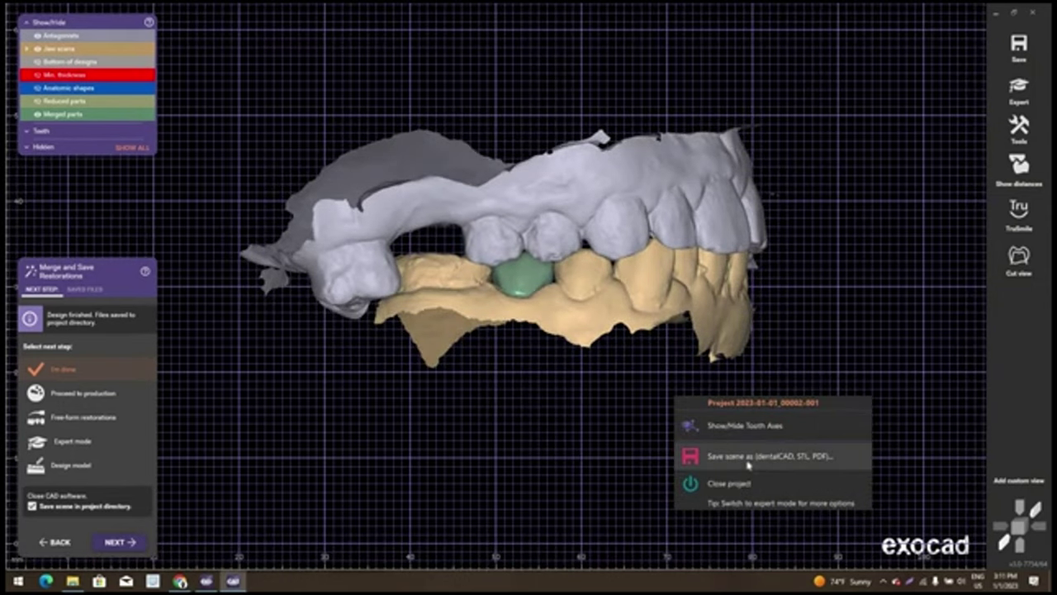
pyautogui.press('Return')
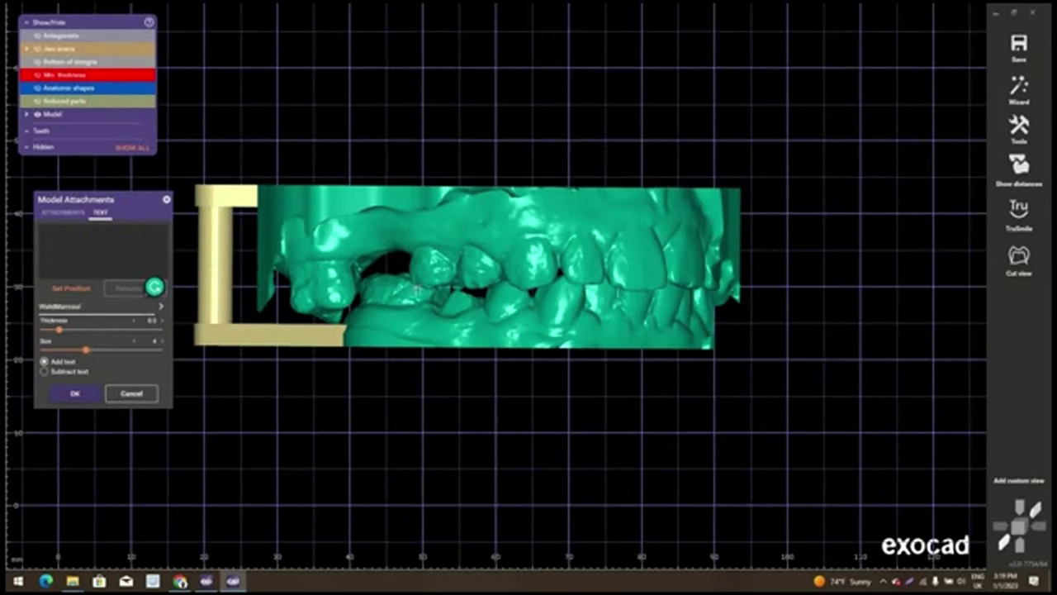
# Place the name label on the model base front, shrink it, set thickness to about 0.65, and apply
pyautogui.scroll(5, 573, 205)
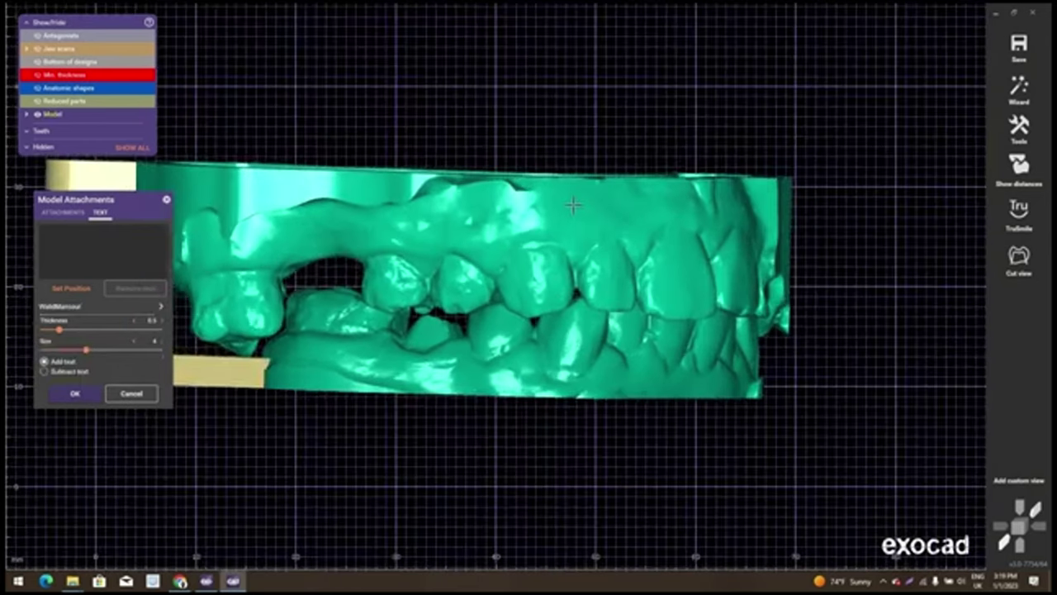
pyautogui.click(573, 205)
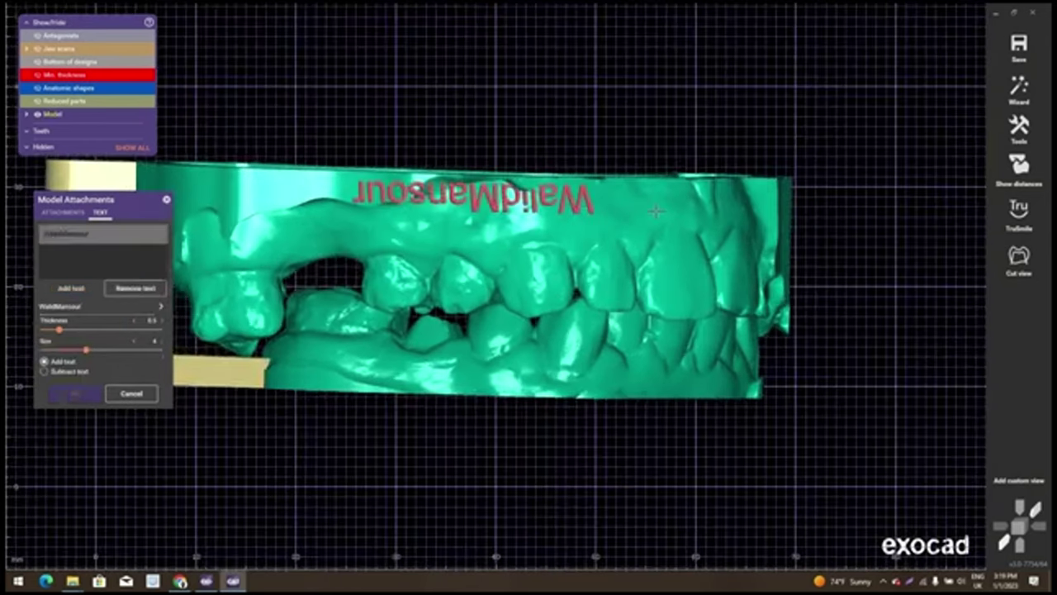
pyautogui.moveTo(656, 212); pyautogui.dragTo(635, 215, button='right')
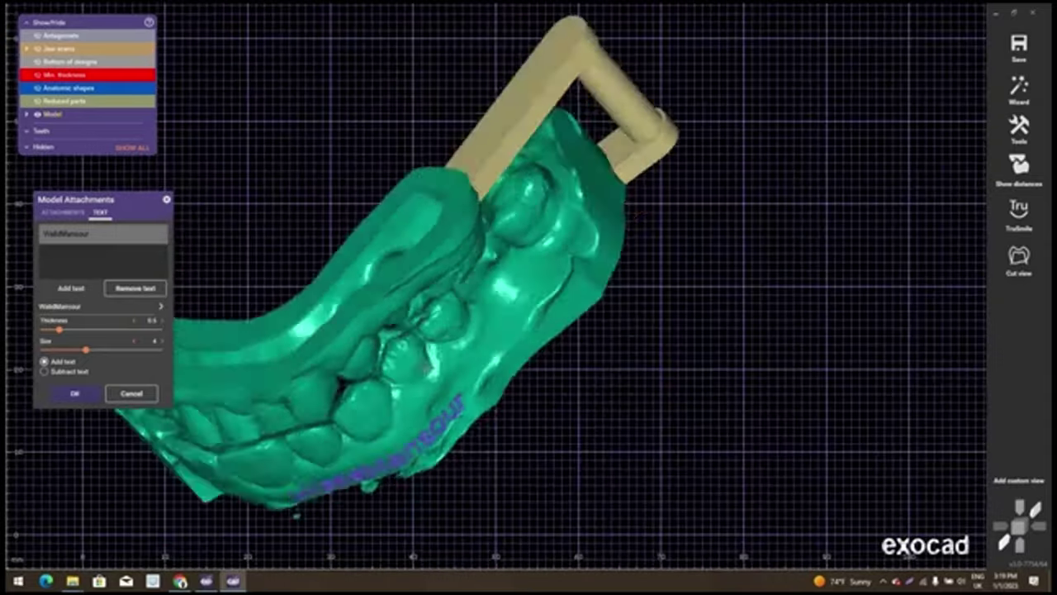
pyautogui.moveTo(431, 409)
pyautogui.mouseDown(button='right')
pyautogui.moveTo(406, 342)
pyautogui.moveTo(415, 319)
pyautogui.moveTo(405, 338)
pyautogui.mouseUp(button='right')
pyautogui.scroll(3, 406, 338)
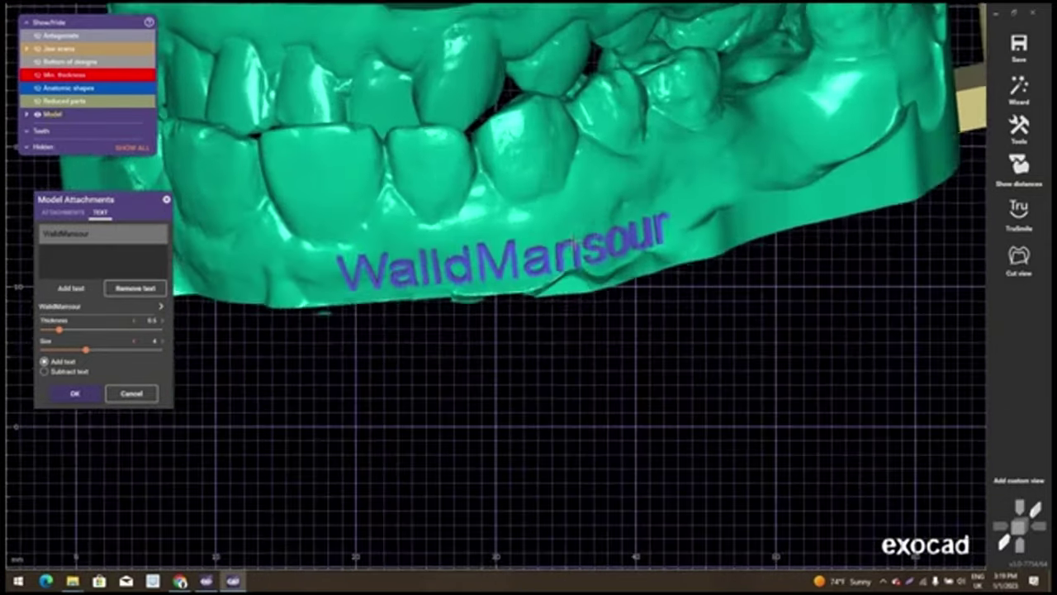
pyautogui.moveTo(576, 239); pyautogui.dragTo(590, 247, button='right')
pyautogui.moveTo(606, 217); pyautogui.dragTo(615, 201)
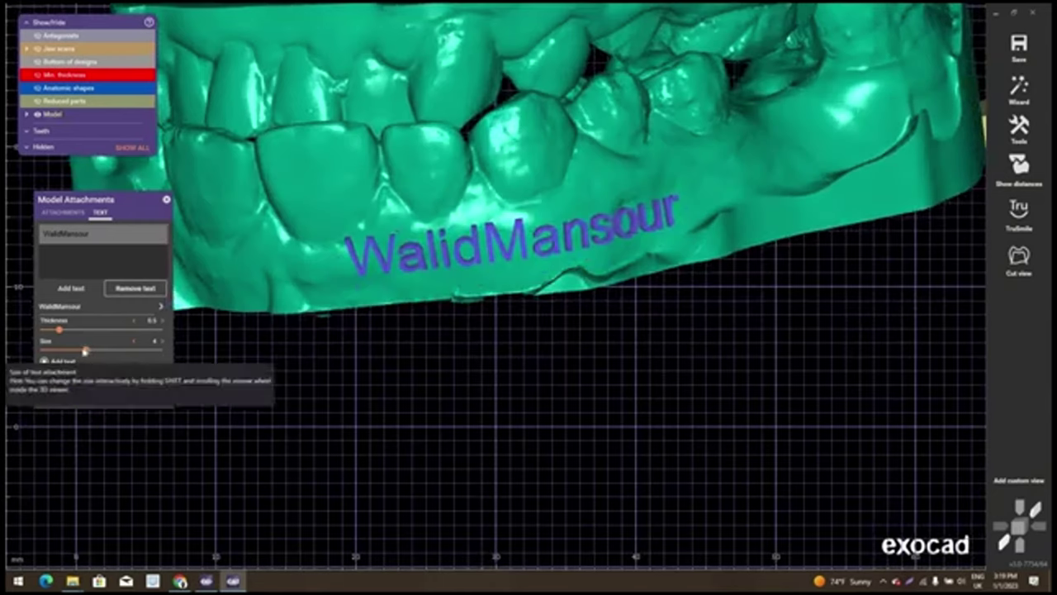
pyautogui.moveTo(87, 350); pyautogui.dragTo(76, 350)
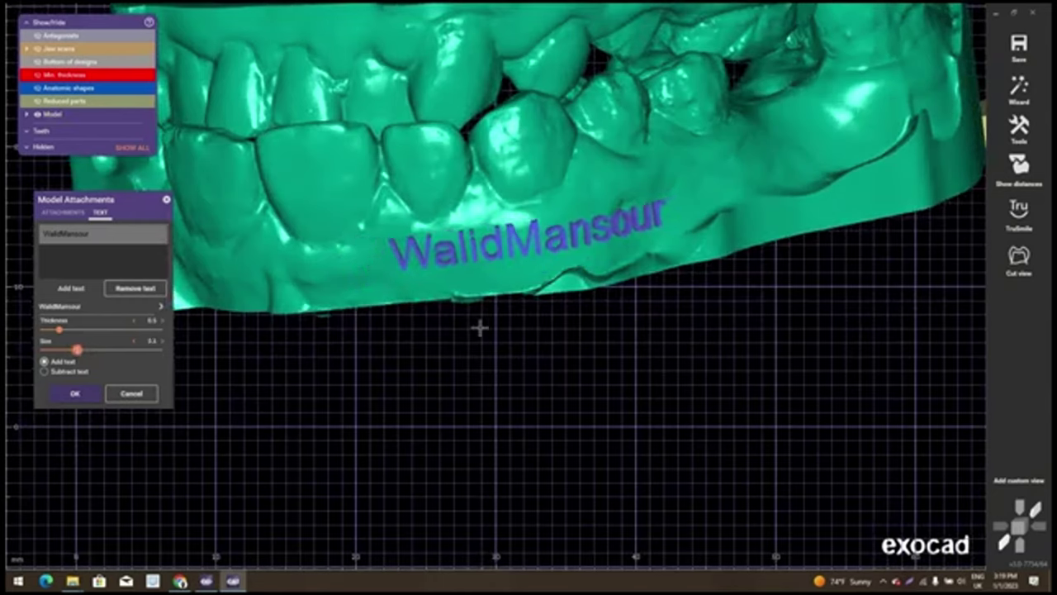
pyautogui.moveTo(487, 345); pyautogui.dragTo(62, 332, button='right')
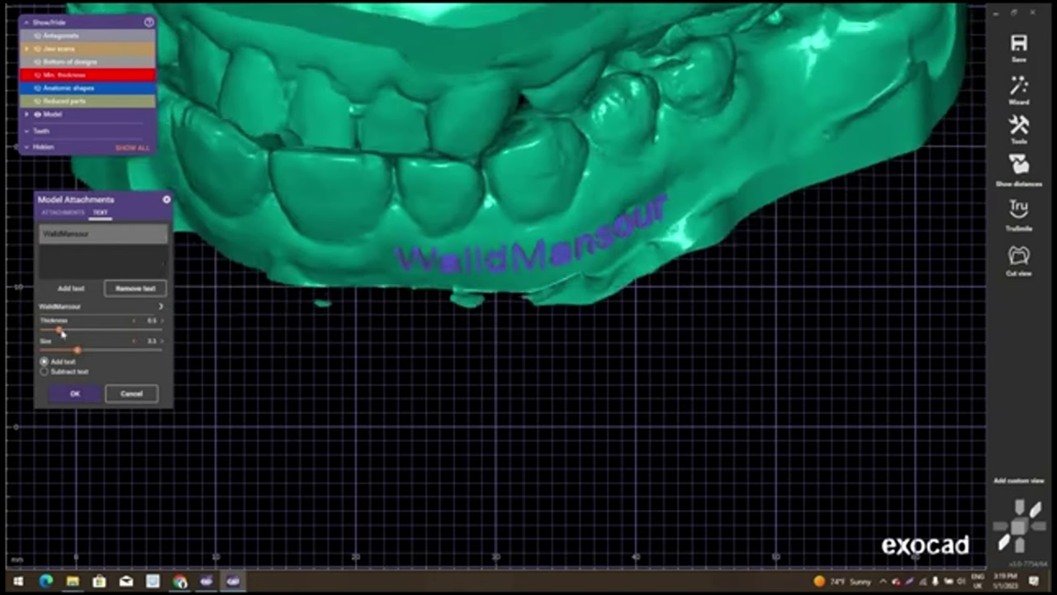
pyautogui.moveTo(59, 331); pyautogui.dragTo(72, 330)
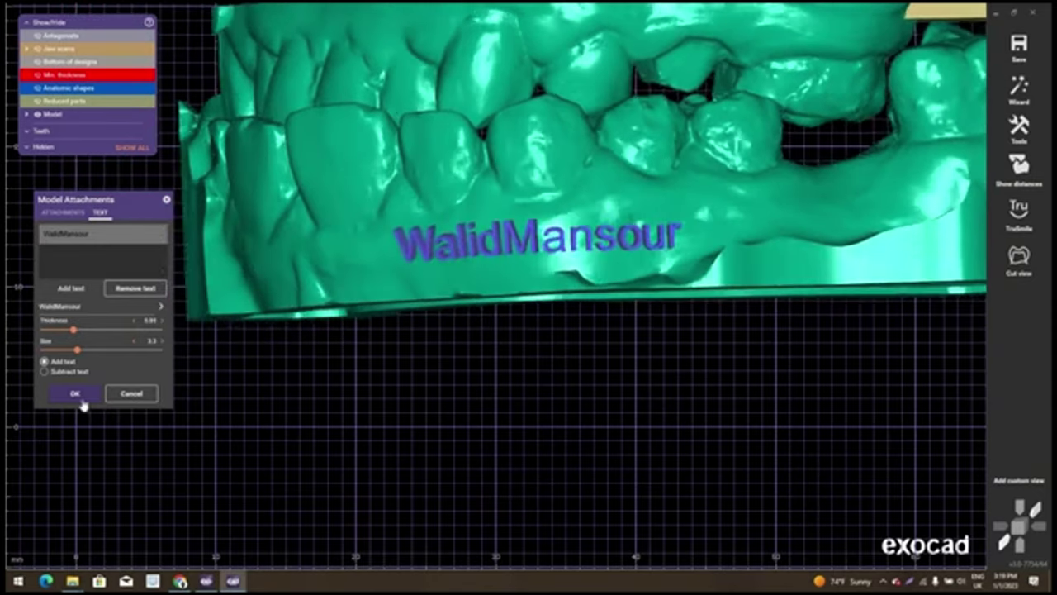
pyautogui.press('Return')
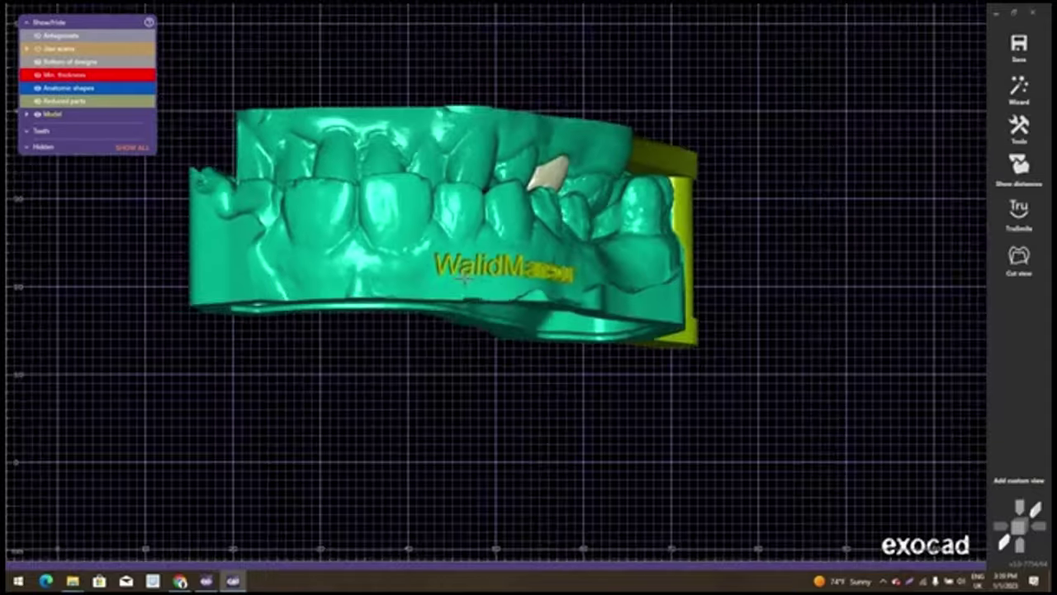
# Turn to the back of the model and open Model Attachments from the base's context menu
pyautogui.moveTo(465, 277)
pyautogui.mouseDown(button='right')
pyautogui.moveTo(678, 318)
pyautogui.moveTo(688, 308)
pyautogui.mouseUp(button='right')
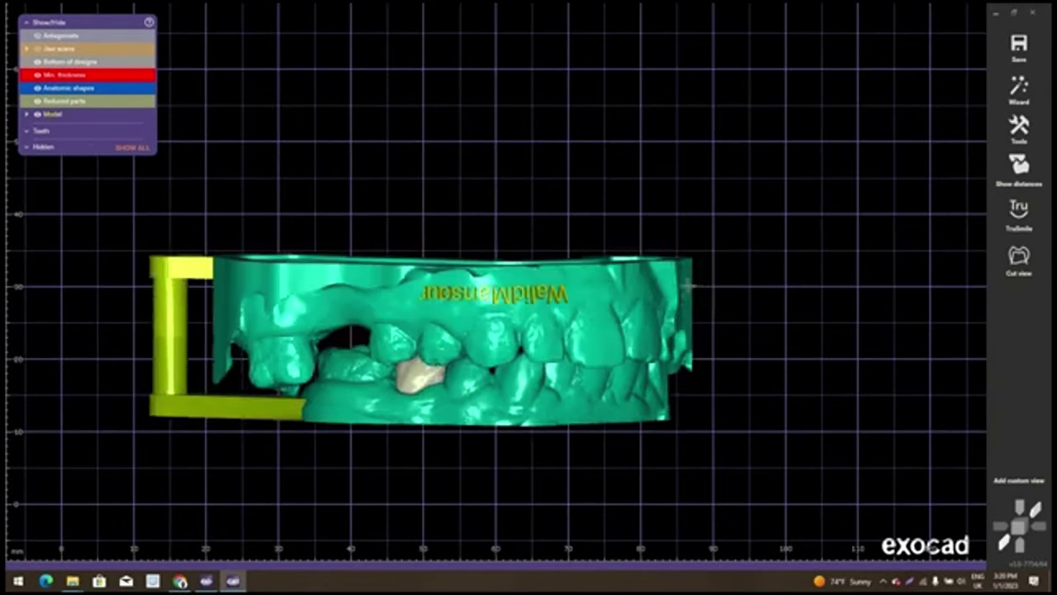
pyautogui.rightClick(688, 308)
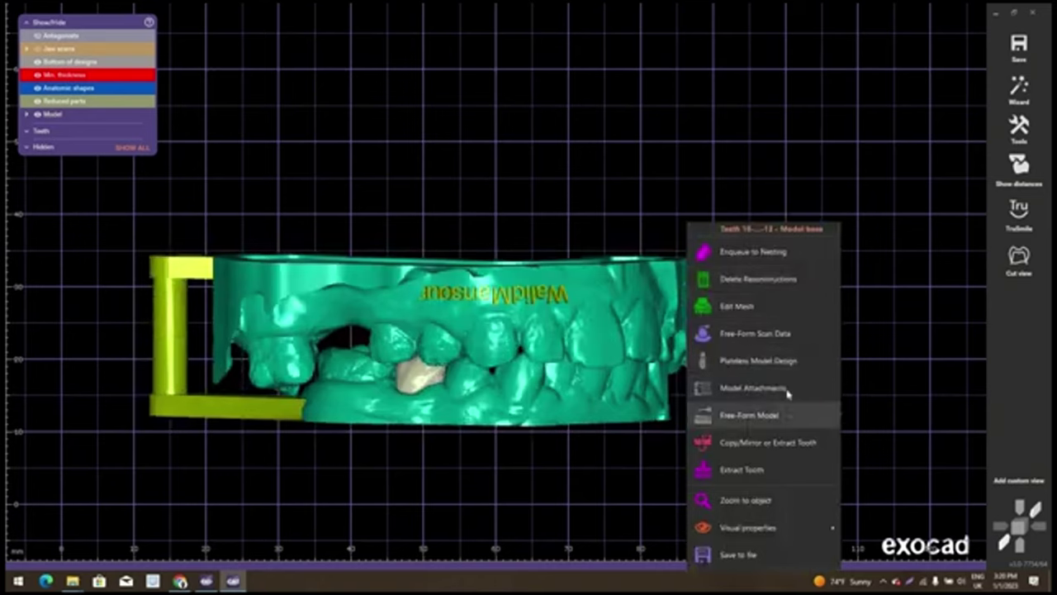
pyautogui.click(403, 384)
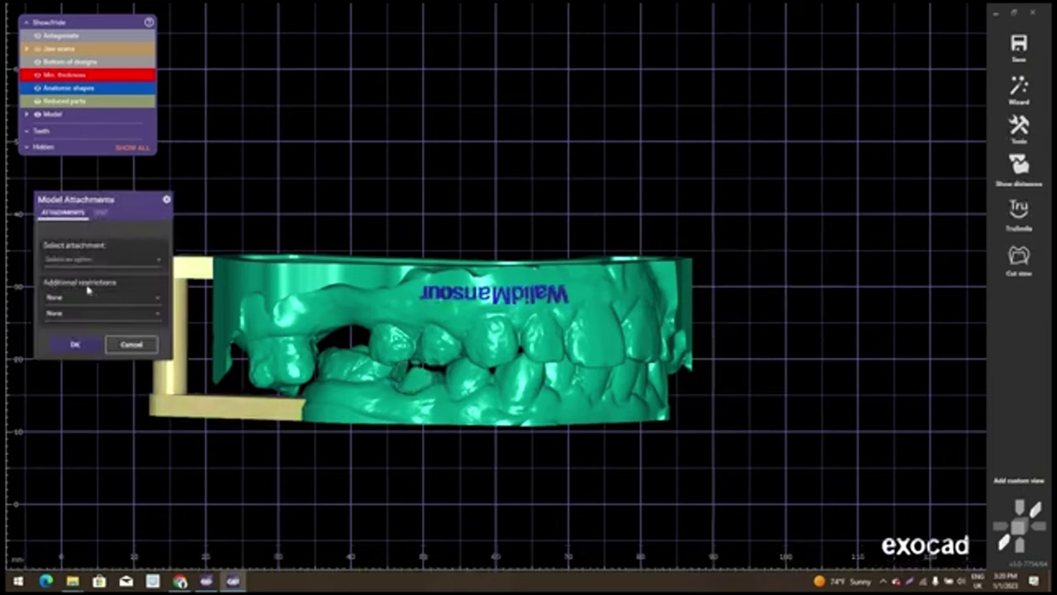
# Select the Support Pin (Improved) attachment and orbit the model to inspect the pin
pyautogui.click(87, 262)
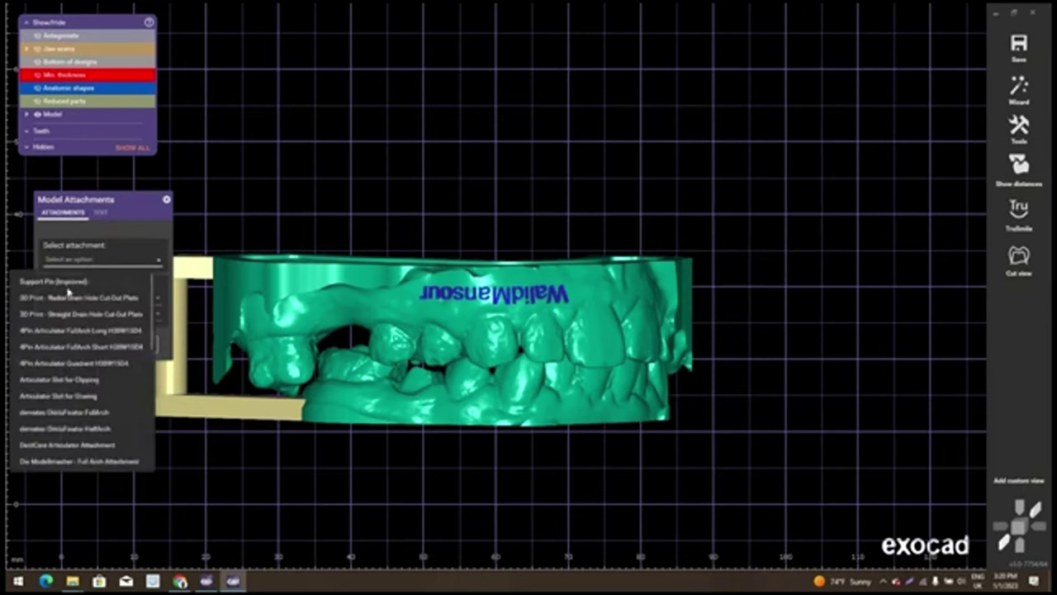
pyautogui.click(69, 283)
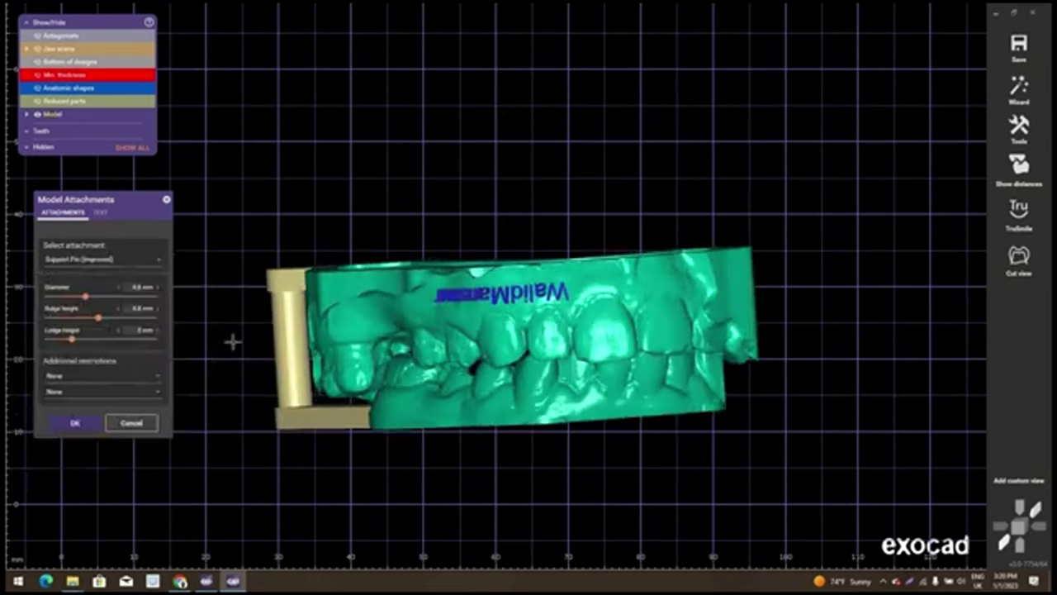
pyautogui.moveTo(231, 341); pyautogui.dragTo(102, 321, button='right')
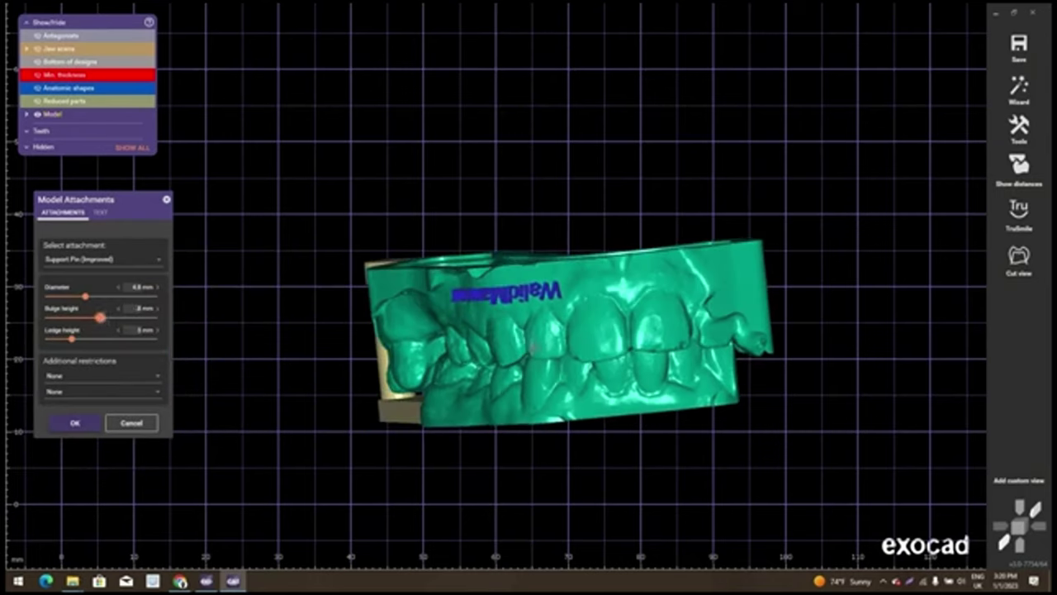
pyautogui.moveTo(462, 379)
pyautogui.mouseDown(button='right')
pyautogui.moveTo(669, 353)
pyautogui.moveTo(829, 248)
pyautogui.mouseUp(button='right')
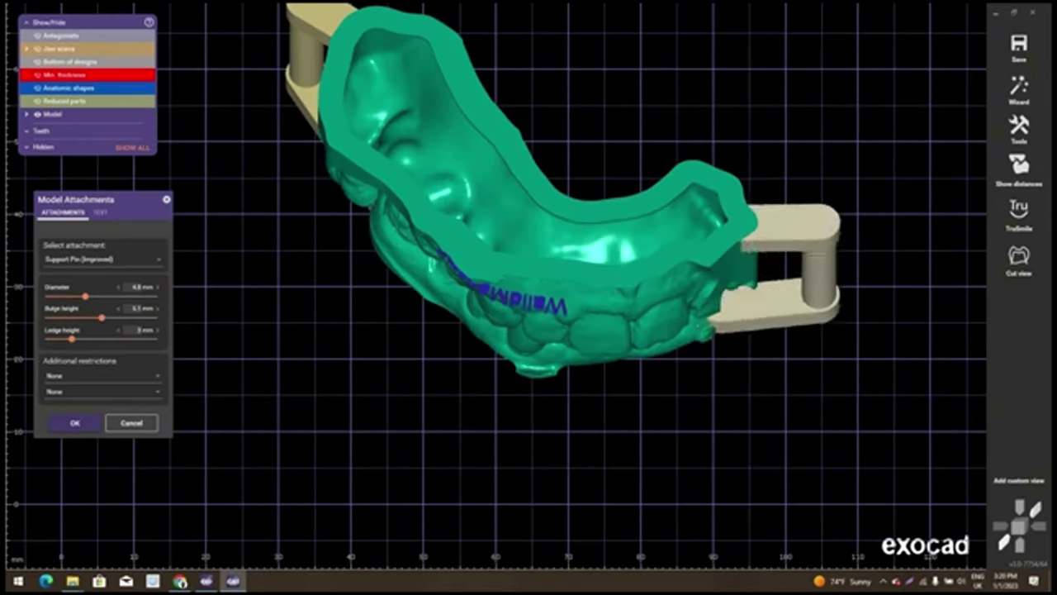
pyautogui.moveTo(743, 288)
pyautogui.mouseDown(button='right')
pyautogui.moveTo(798, 204)
pyautogui.moveTo(790, 177)
pyautogui.moveTo(813, 402)
pyautogui.moveTo(782, 423)
pyautogui.mouseUp(button='right')
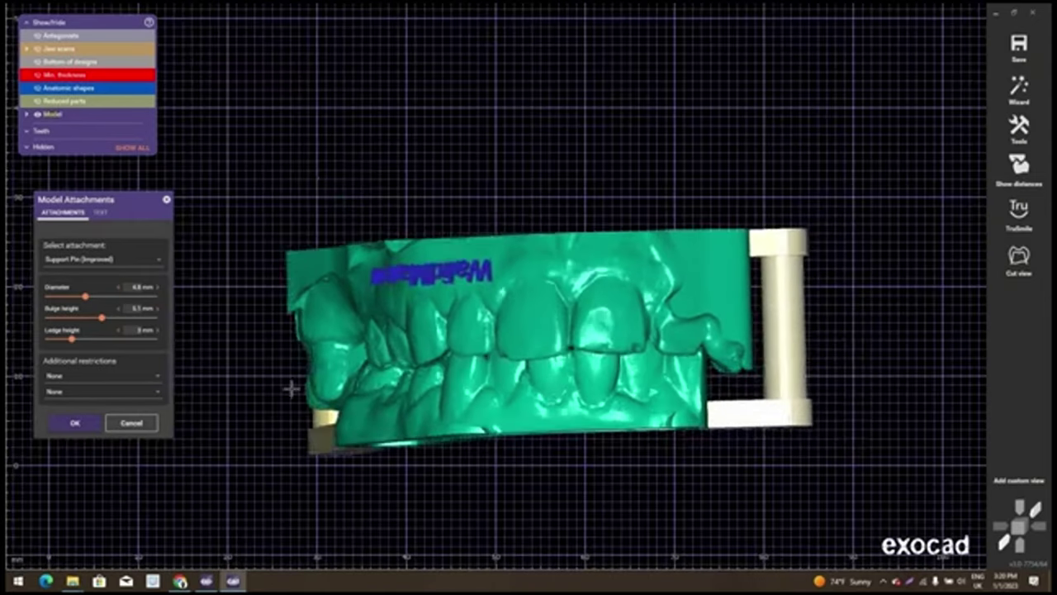
pyautogui.moveTo(288, 385)
pyautogui.mouseDown(button='right')
pyautogui.moveTo(93, 429)
pyautogui.moveTo(163, 422)
pyautogui.mouseUp(button='right')
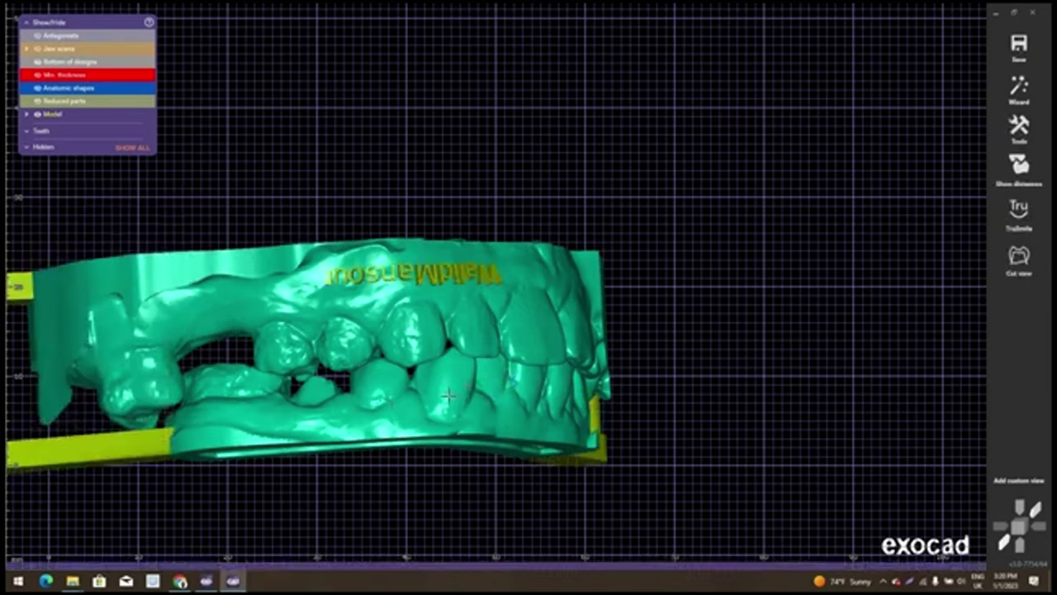
# Inspect the finished model, showing the lower jaw alone and then bringing the upper jaw back
pyautogui.moveTo(508, 383)
pyautogui.mouseDown(button='right')
pyautogui.moveTo(479, 399)
pyautogui.moveTo(468, 320)
pyautogui.mouseUp(button='right')
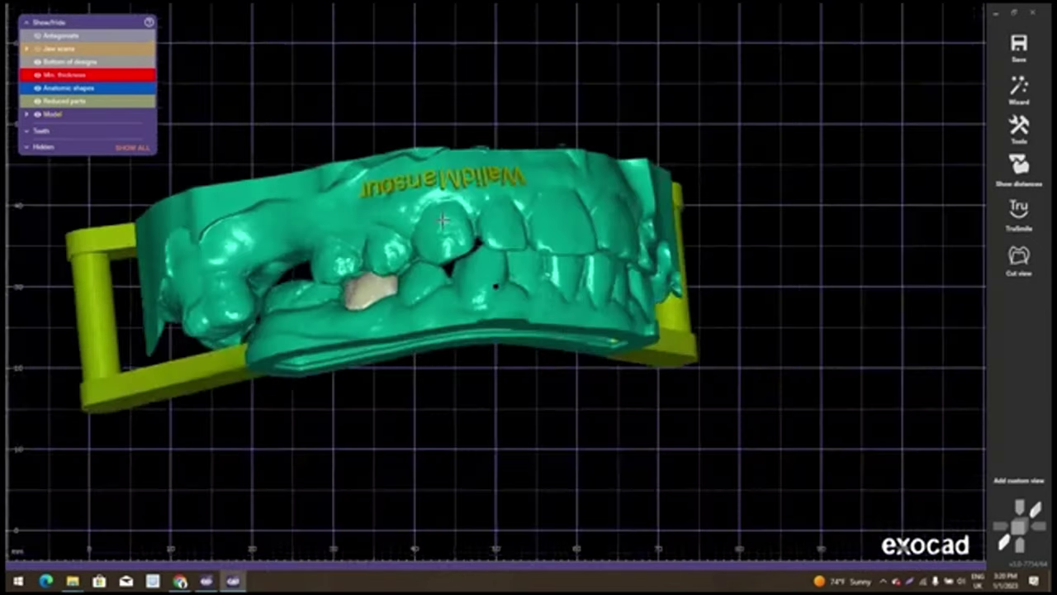
pyautogui.scroll(3, 468, 320)
pyautogui.doubleClick(385, 298)
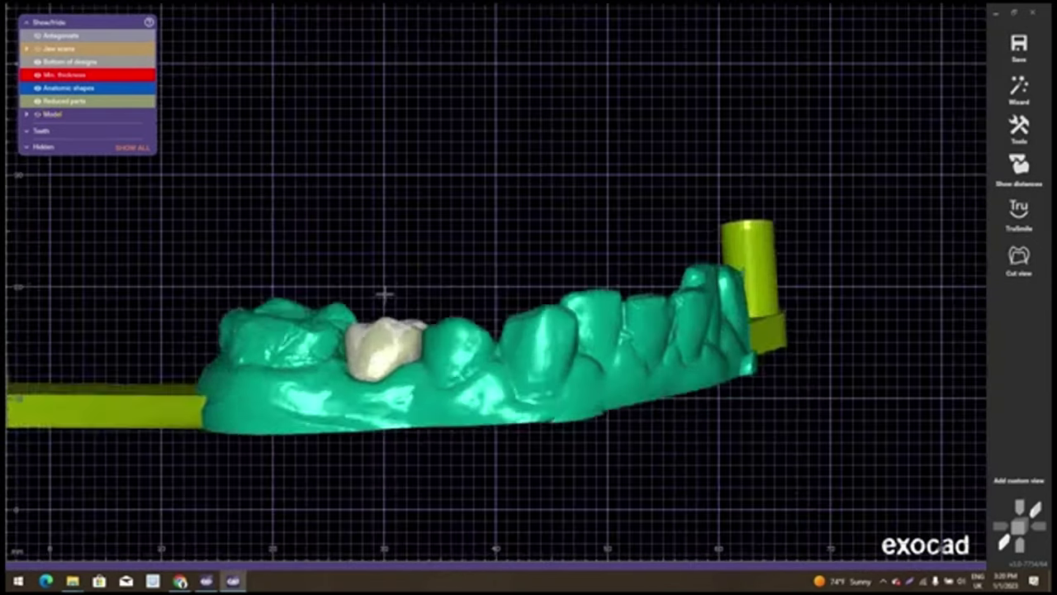
pyautogui.scroll(-2, 386, 306)
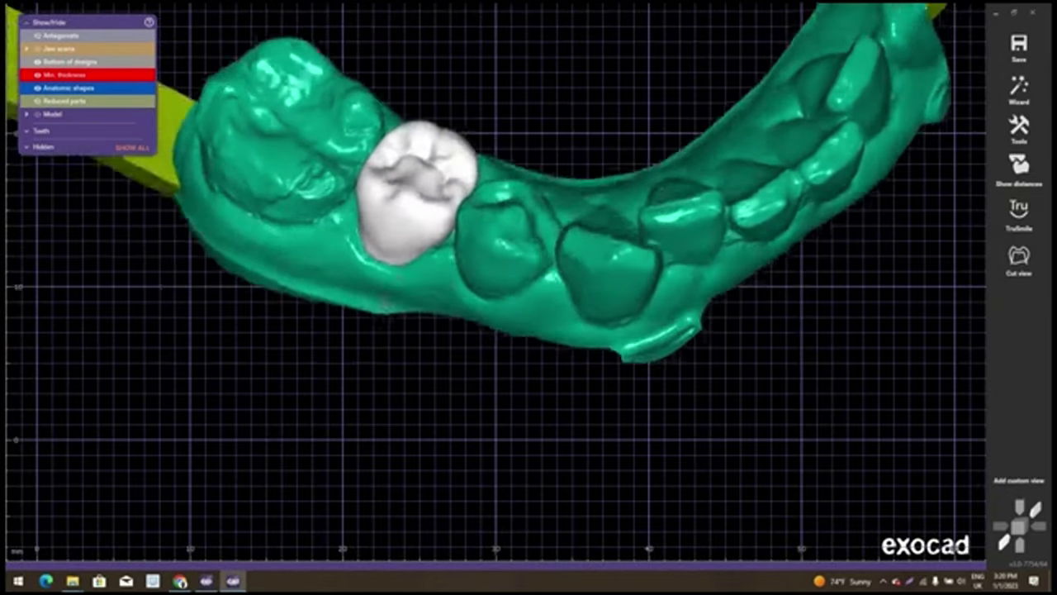
pyautogui.scroll(-2, 385, 306)
pyautogui.scroll(-2, 386, 305)
pyautogui.scroll(-1, 386, 306)
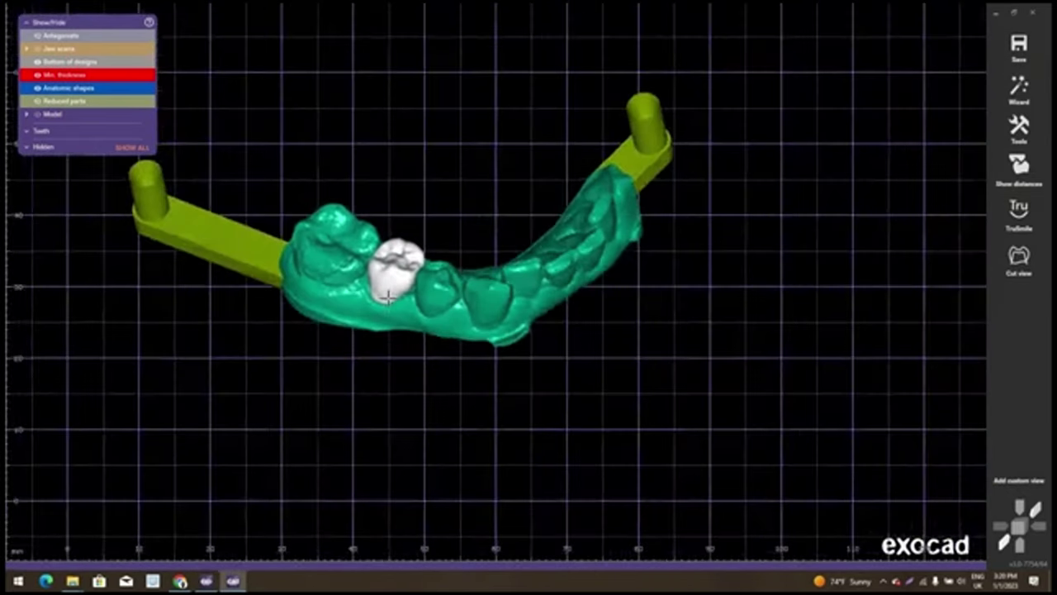
pyautogui.doubleClick(386, 305)
pyautogui.moveTo(388, 293)
pyautogui.mouseDown(button='right')
pyautogui.moveTo(888, 116)
pyautogui.moveTo(1014, 97)
pyautogui.mouseUp(button='right')
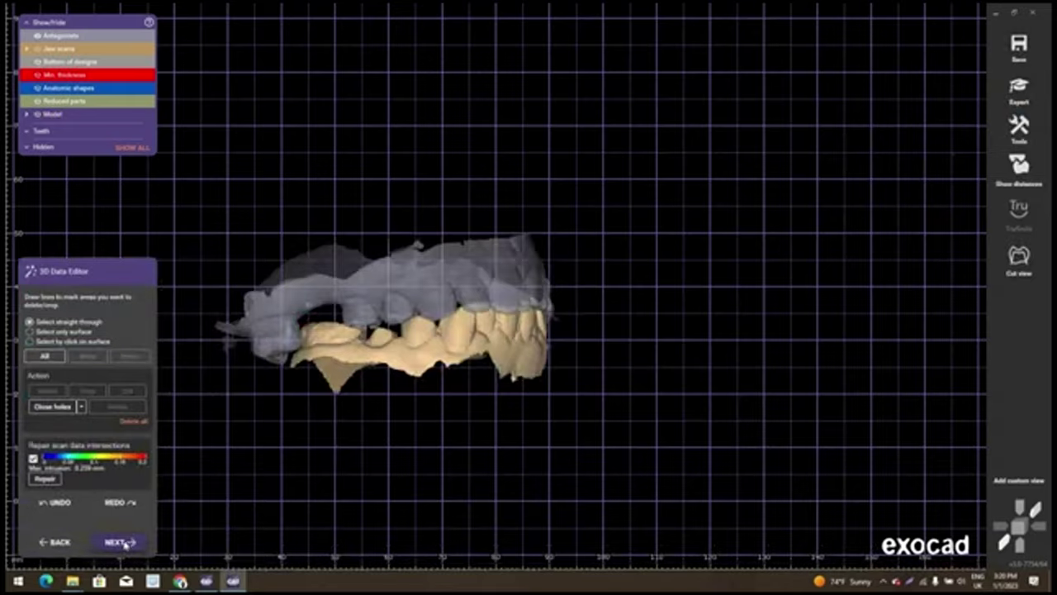
# Proceed and fix scan intersections by cutting them away, then make the full jaw model visible
pyautogui.click(123, 543)
pyautogui.click(482, 273)
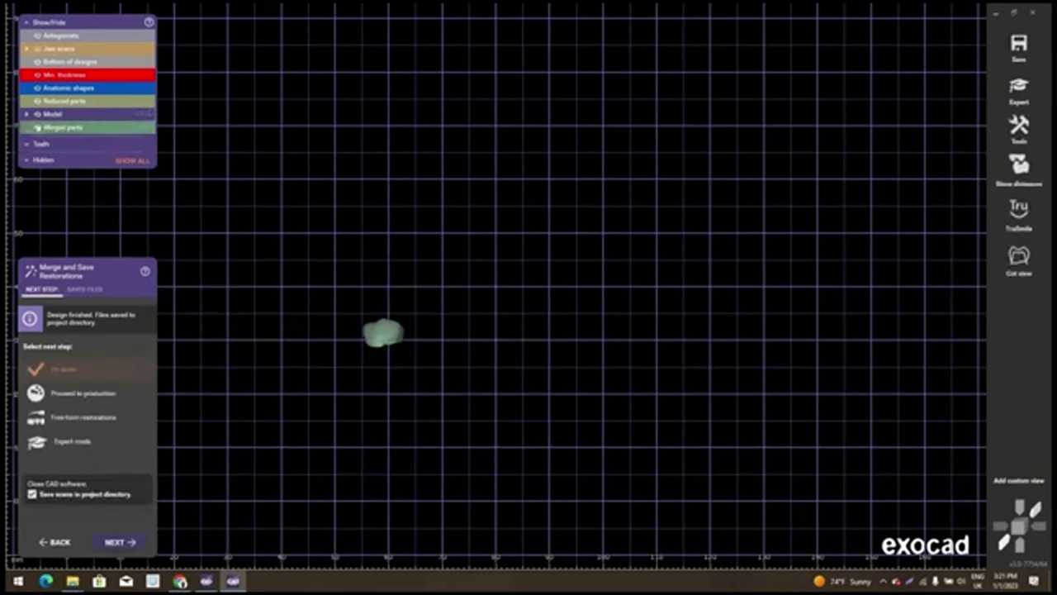
pyautogui.click(36, 113)
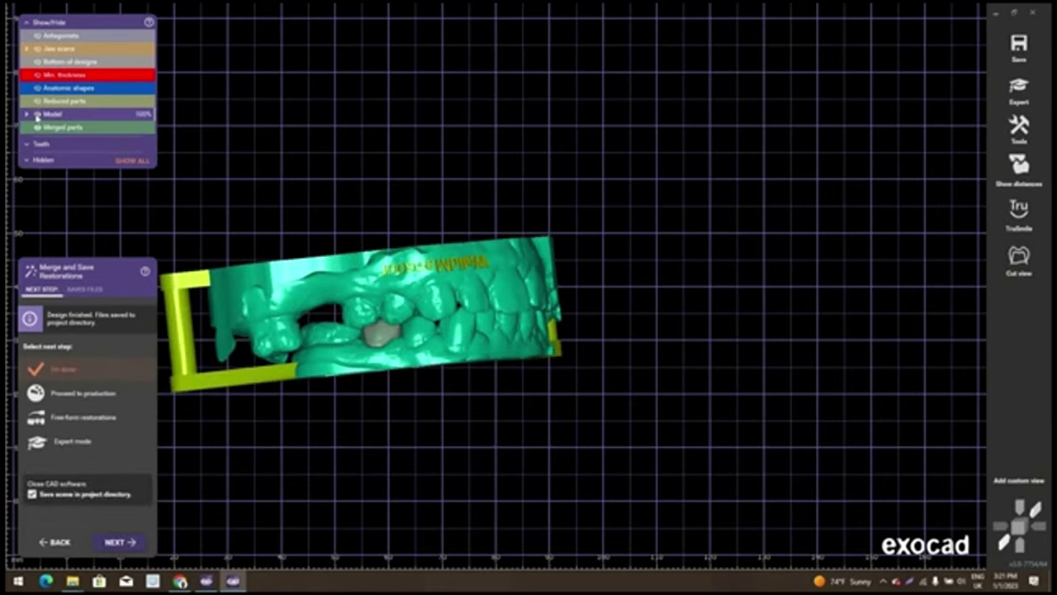
pyautogui.click(37, 114)
pyautogui.click(36, 114)
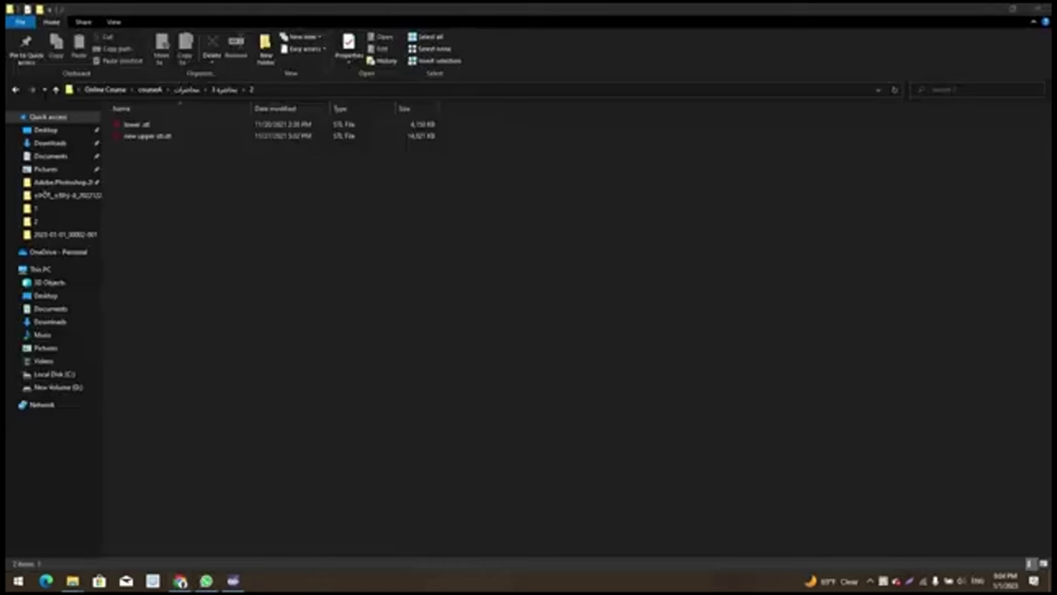
# Open lower.stl and new upper stl.stl together in 3Shape 3D Viewer
pyautogui.doubleClick(168, 125)
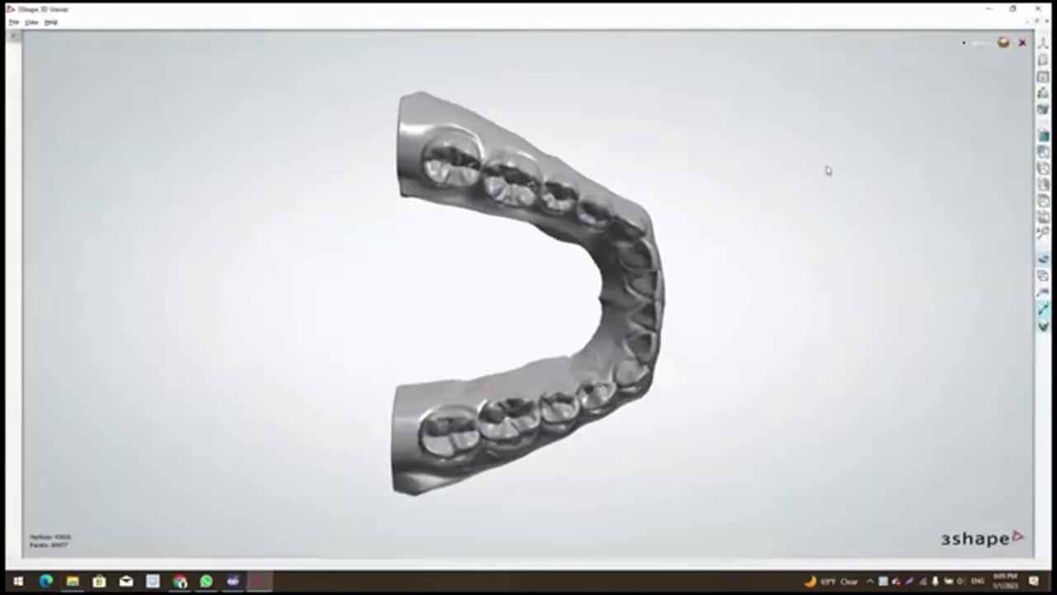
pyautogui.click(1012, 8)
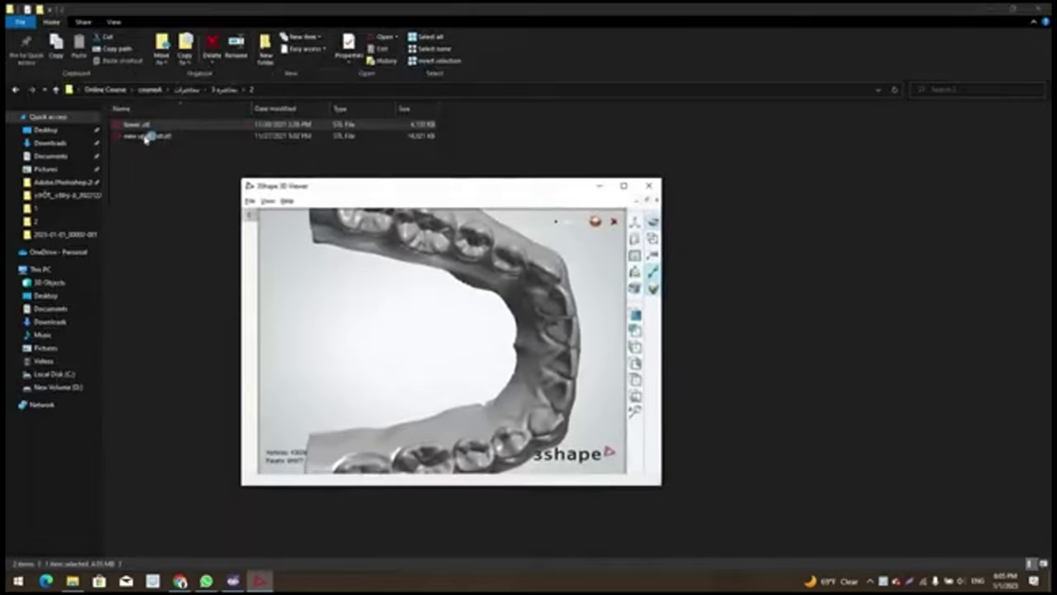
pyautogui.click(147, 135)
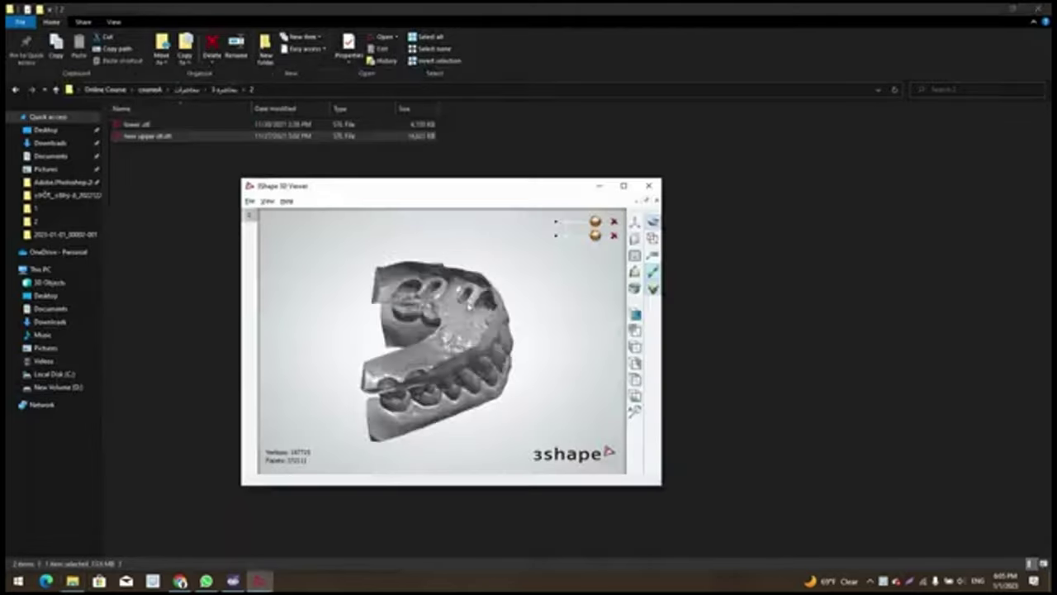
# Maximize the viewer, orbit the jaws through frontal, oblique and underside views, then restore it
pyautogui.click(626, 186)
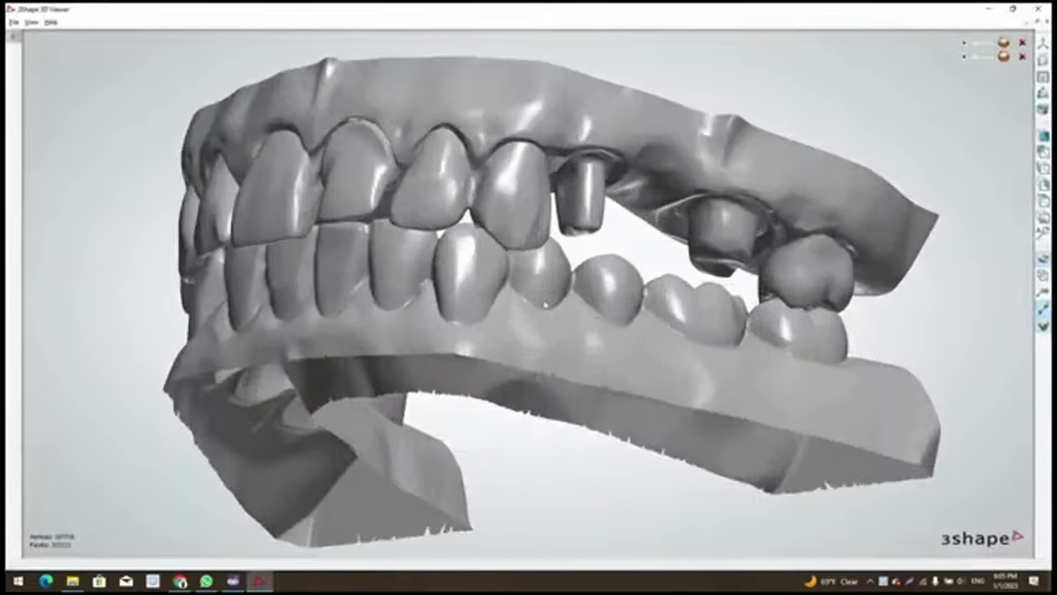
pyautogui.moveTo(558, 320); pyautogui.dragTo(365, 314, button='right')
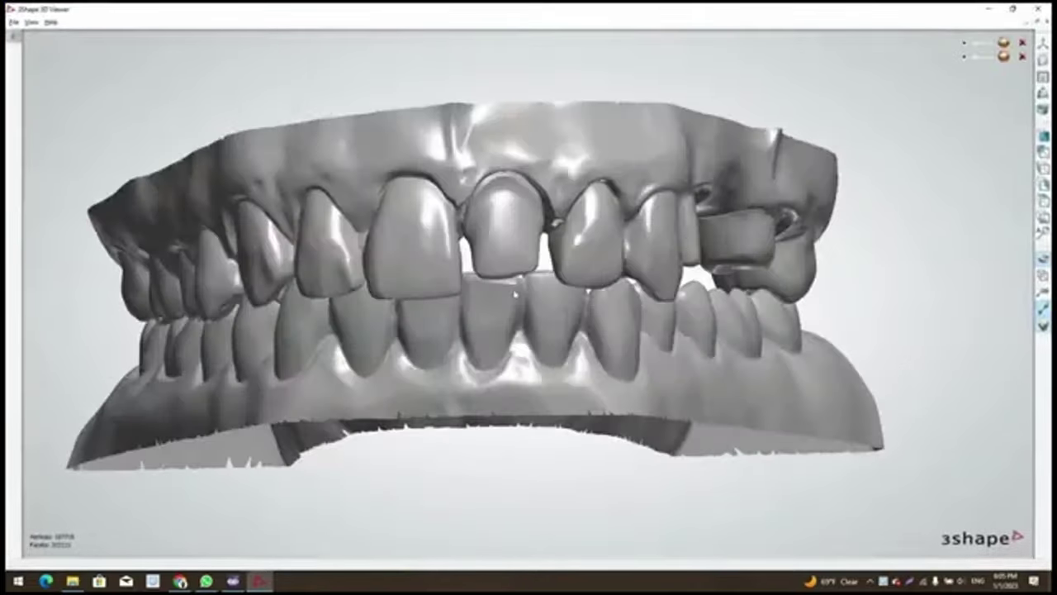
pyautogui.scroll(3, 528, 297)
pyautogui.moveTo(467, 289); pyautogui.dragTo(422, 225, button='right')
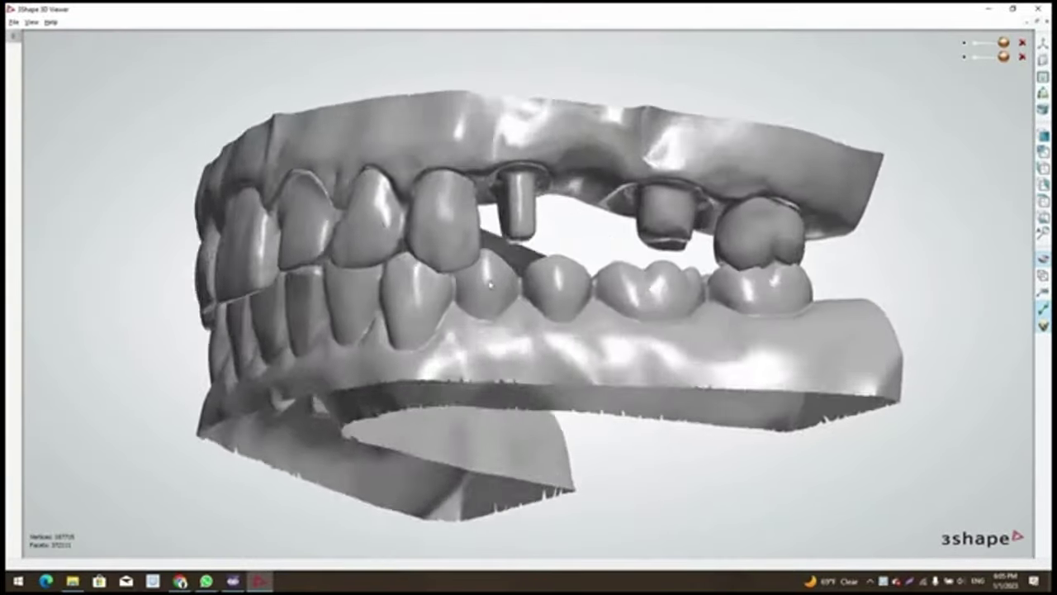
pyautogui.moveTo(982, 44); pyautogui.dragTo(1038, 7, button='right')
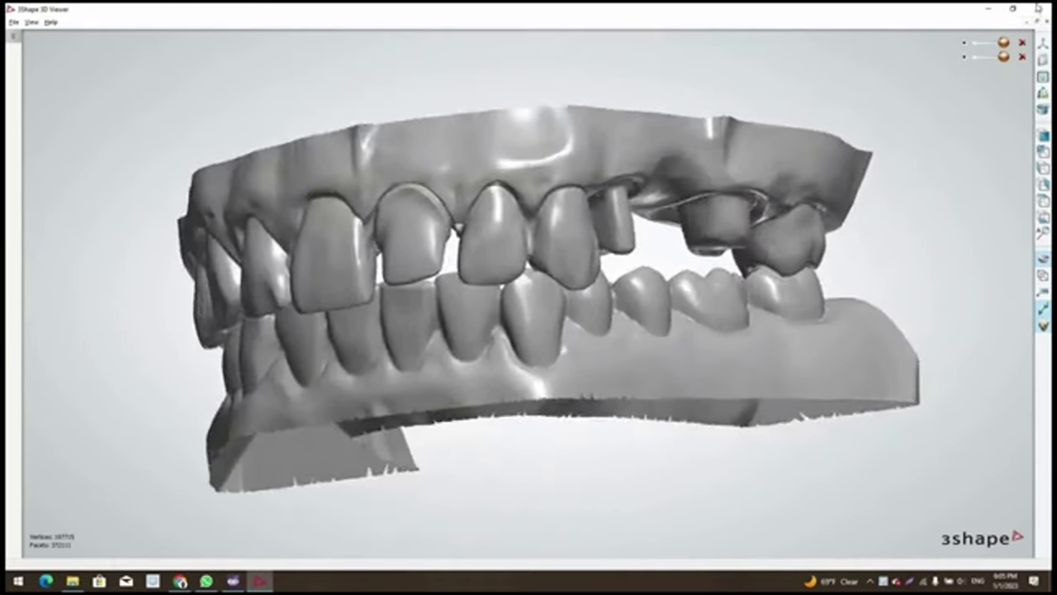
pyautogui.moveTo(911, 87); pyautogui.dragTo(966, 47, button='right')
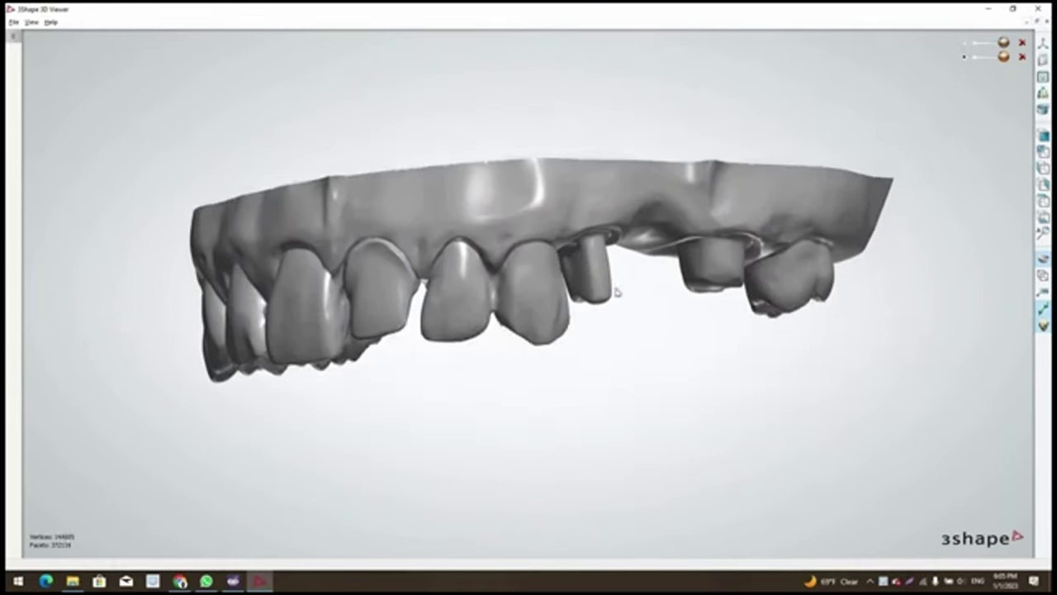
pyautogui.moveTo(616, 311)
pyautogui.mouseDown(button='right')
pyautogui.moveTo(611, 325)
pyautogui.moveTo(578, 237)
pyautogui.moveTo(653, 240)
pyautogui.mouseUp(button='right')
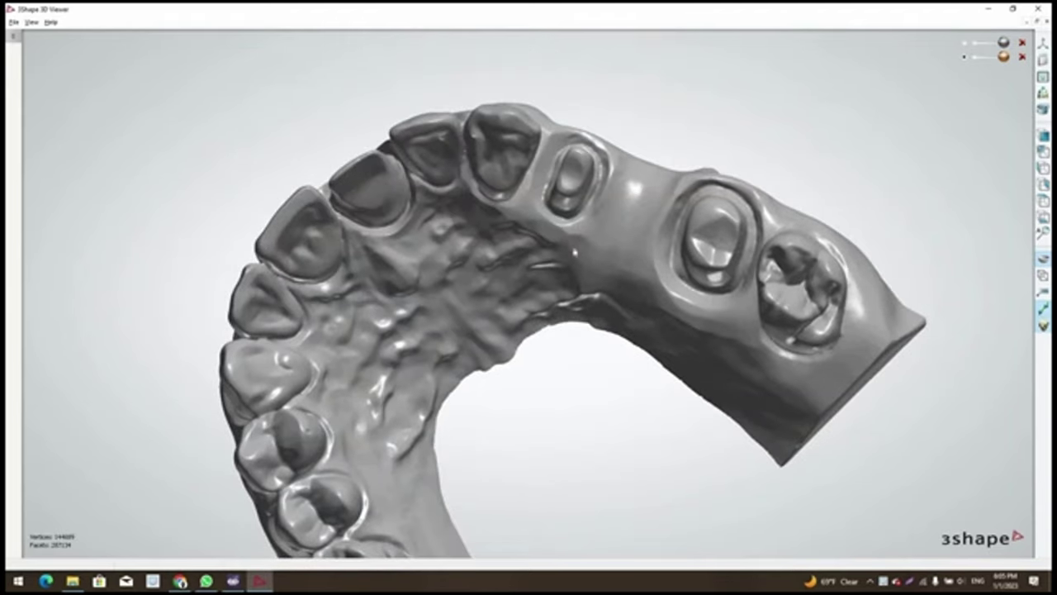
pyautogui.moveTo(380, 223)
pyautogui.mouseDown(button='right')
pyautogui.moveTo(711, 362)
pyautogui.moveTo(642, 333)
pyautogui.moveTo(618, 341)
pyautogui.mouseUp(button='right')
pyautogui.click(1014, 8)
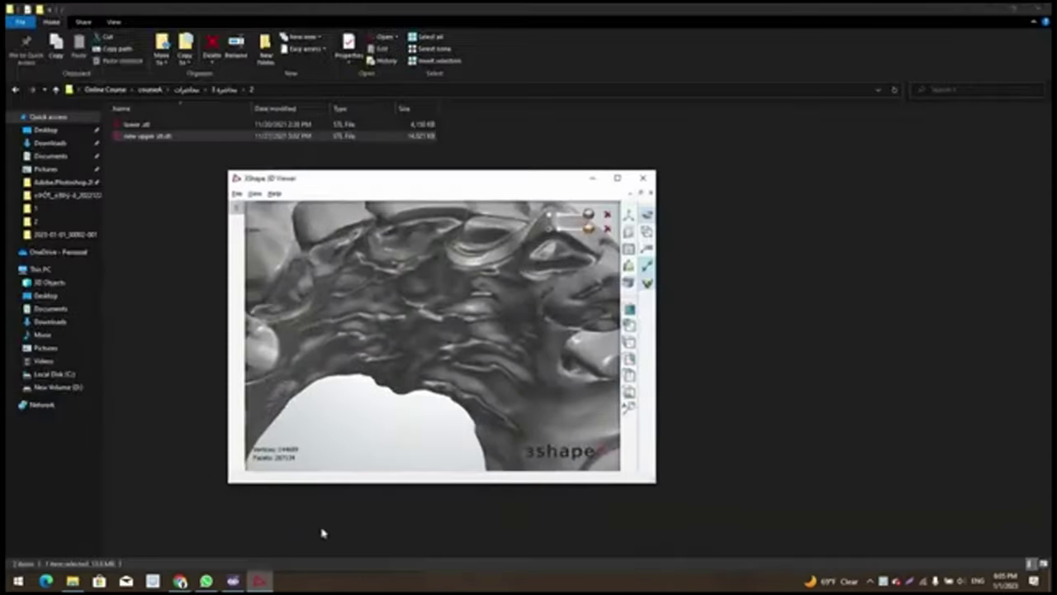
# In DentalDB, choose the case's client and technician from their dropdown lists
pyautogui.click(233, 581)
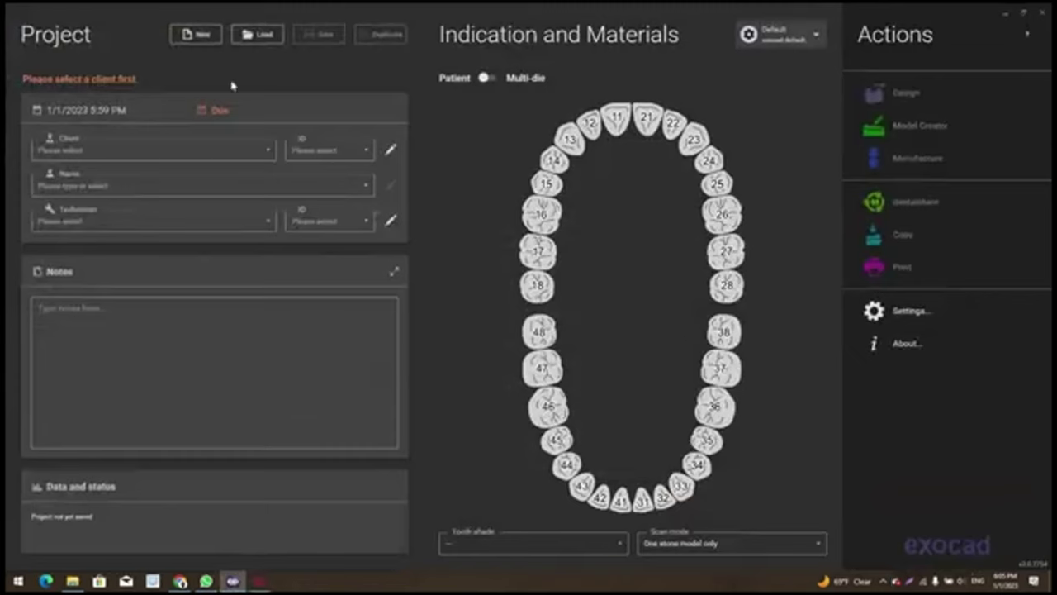
pyautogui.click(256, 154)
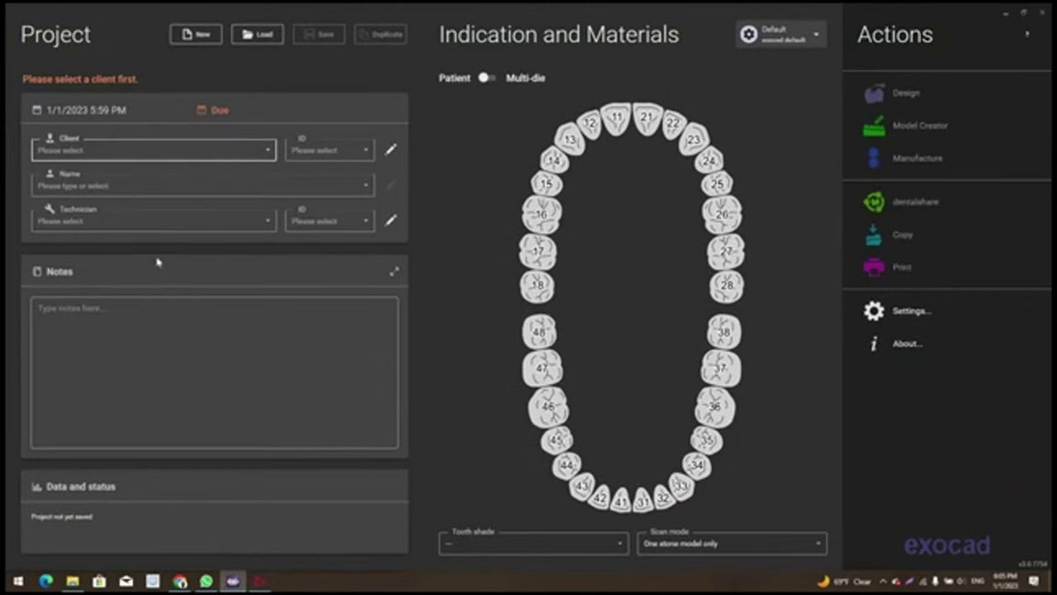
pyautogui.scroll(-3, 147, 298)
pyautogui.scroll(-3, 141, 328)
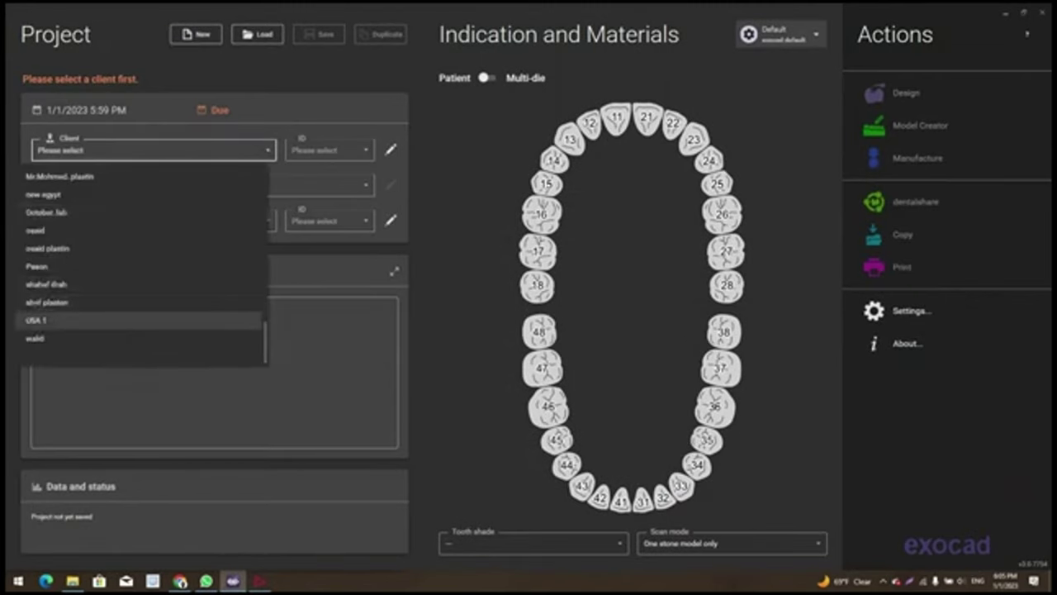
pyautogui.click(143, 338)
pyautogui.click(187, 230)
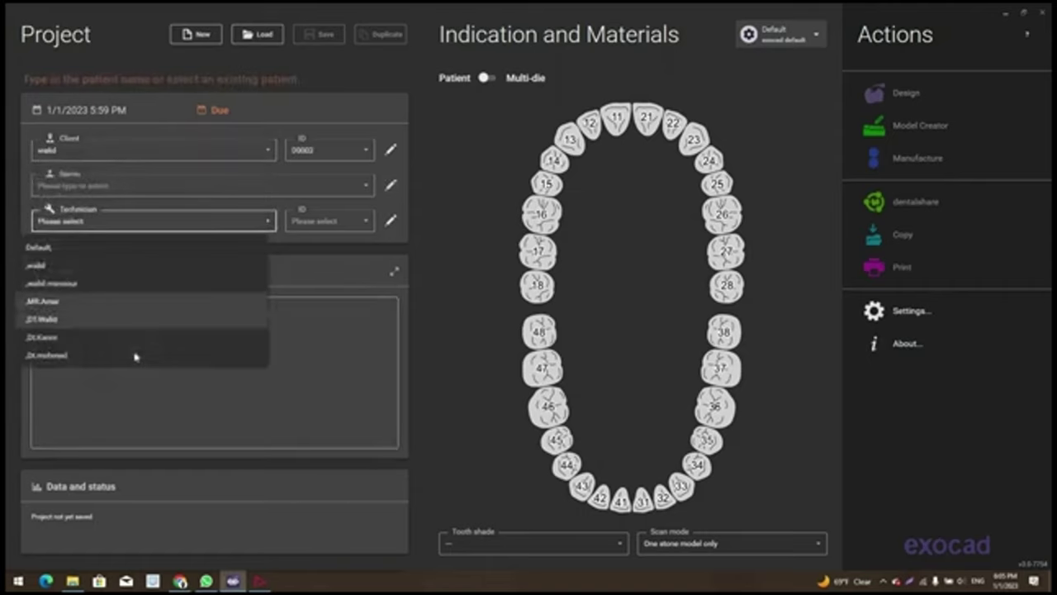
pyautogui.click(124, 265)
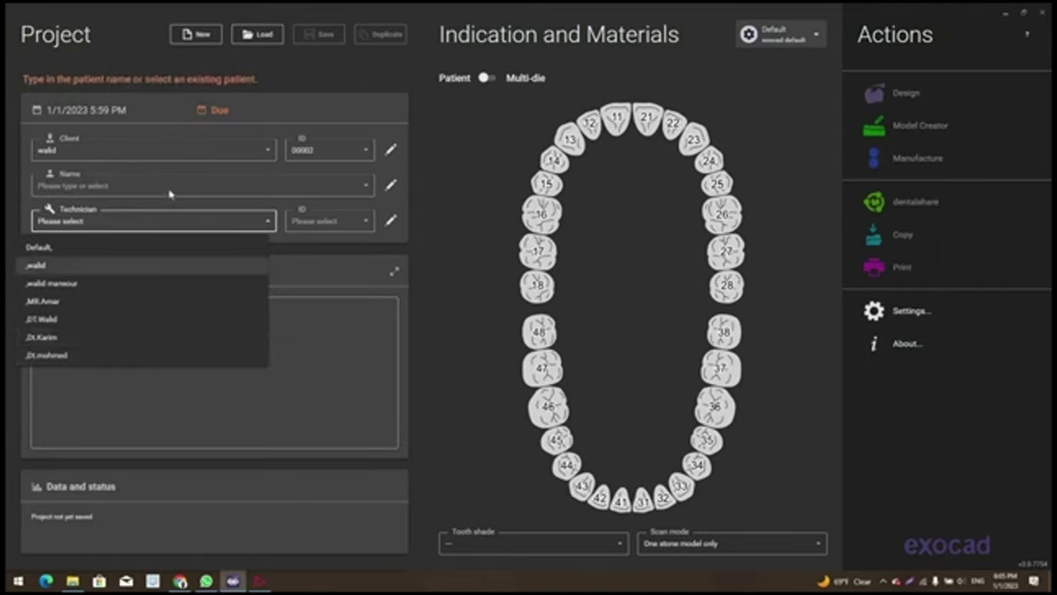
# Enter patient name 2 and select tooth 21 on the chart
pyautogui.click(170, 193)
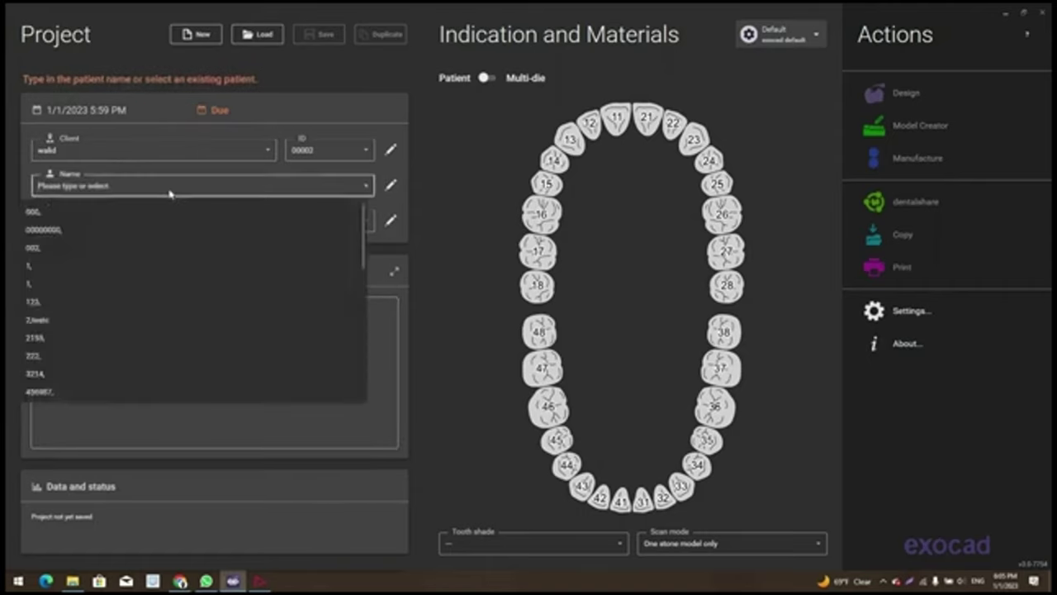
pyautogui.write('2')
pyautogui.click(483, 328)
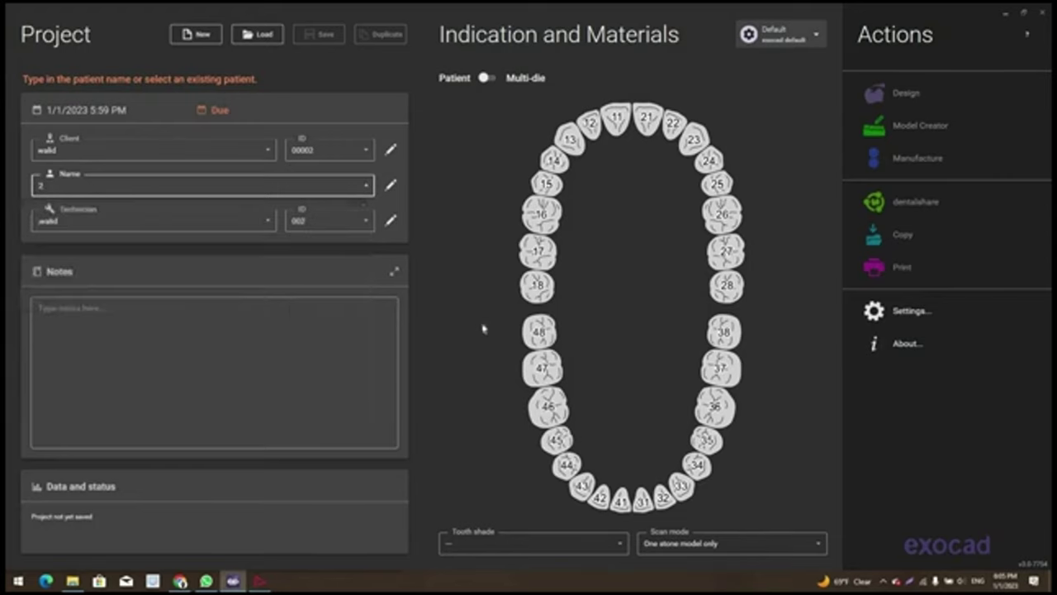
pyautogui.click(649, 123)
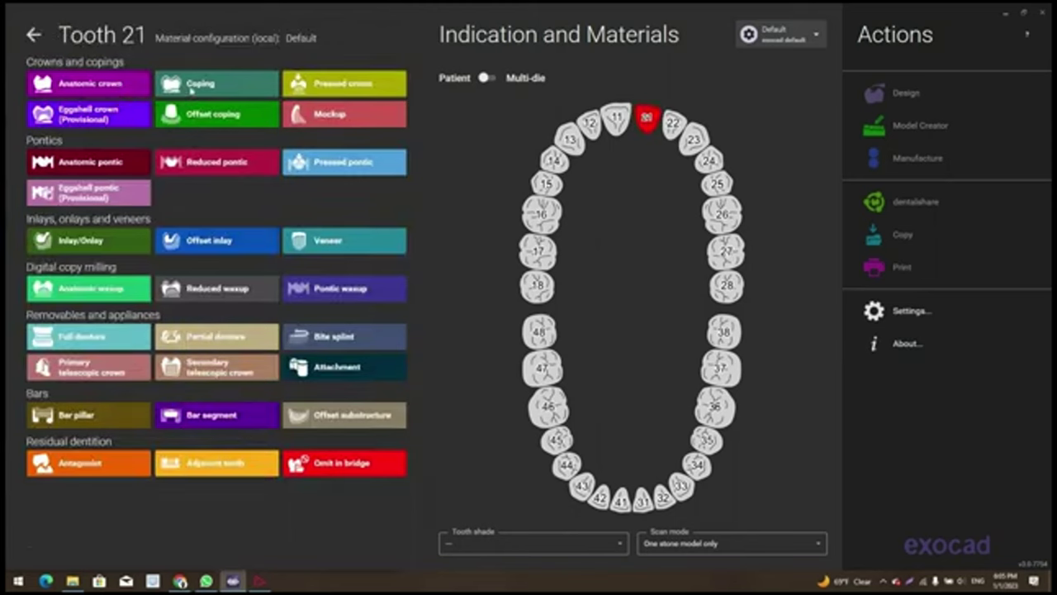
# Set tooth 21 as a Zirconia coping and confirm
pyautogui.click(191, 90)
pyautogui.click(493, 124)
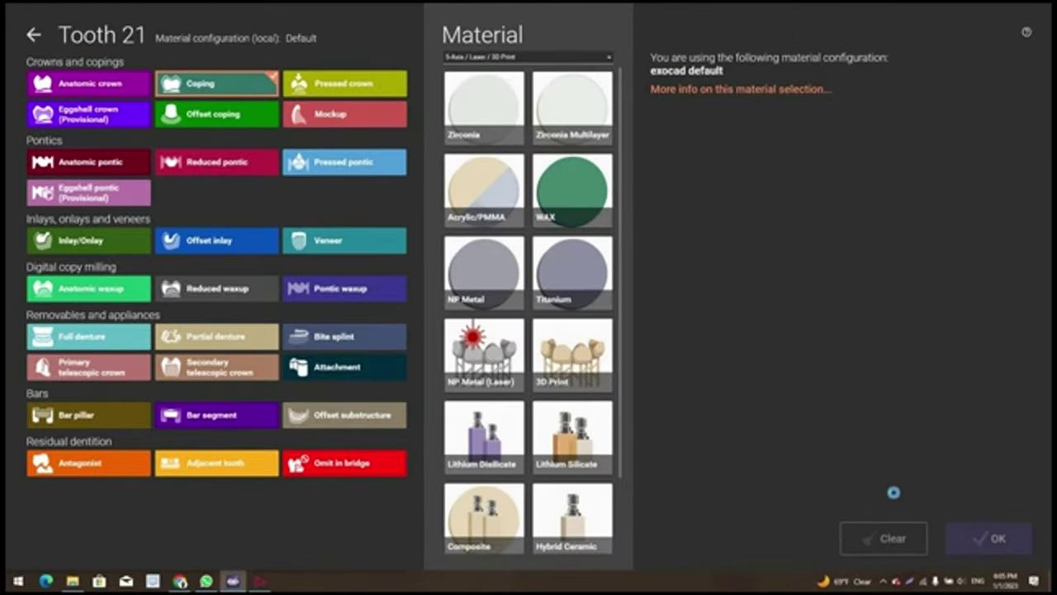
pyautogui.click(981, 538)
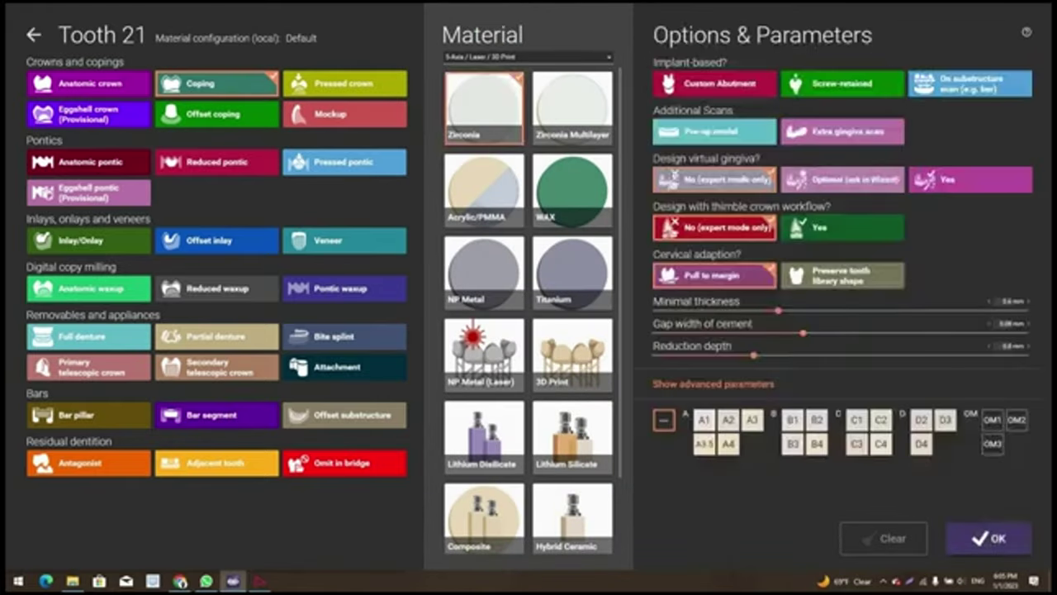
# Mark teeth 24 and 26 as copings and tooth 25 as an anatomic pontic
pyautogui.click(708, 161)
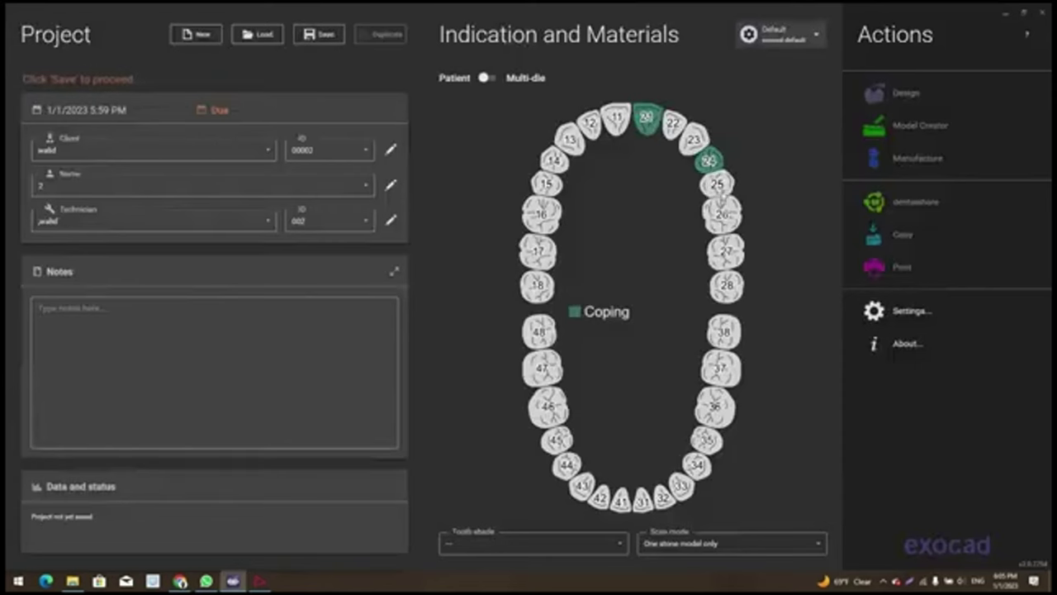
pyautogui.click(721, 214)
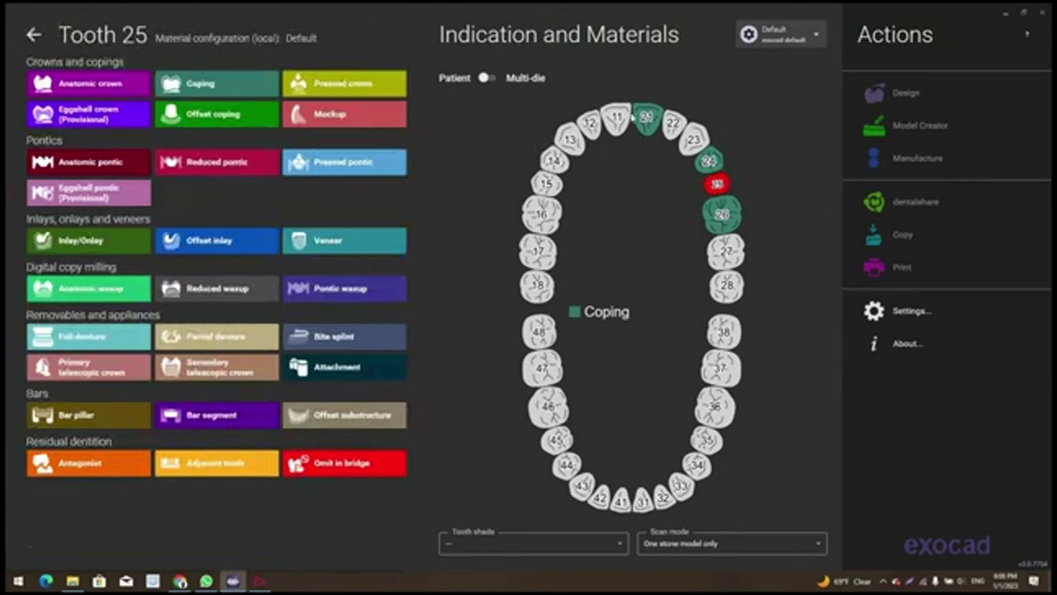
pyautogui.click(648, 107)
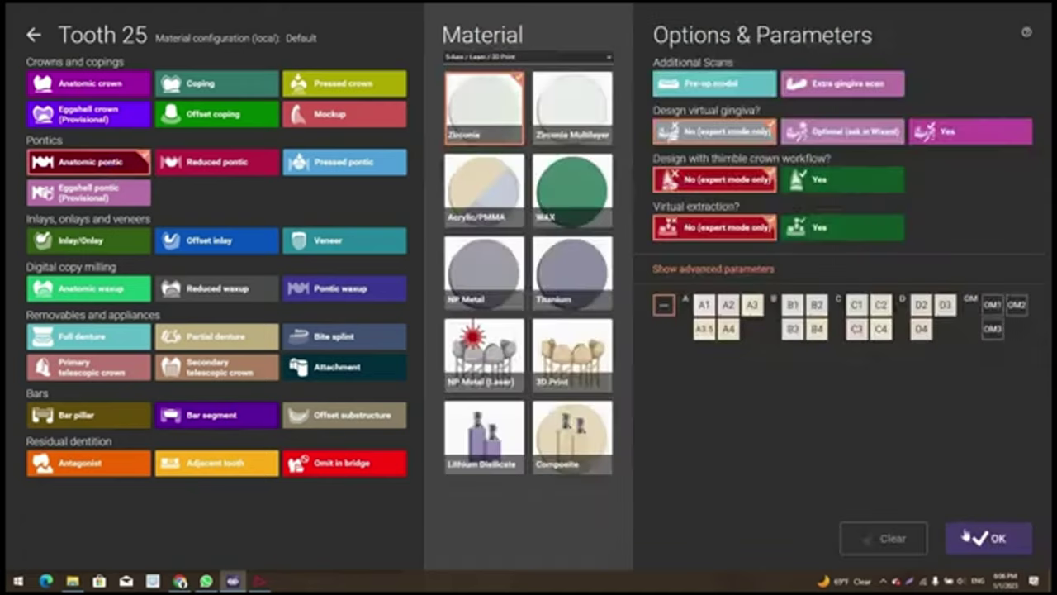
pyautogui.press('Return')
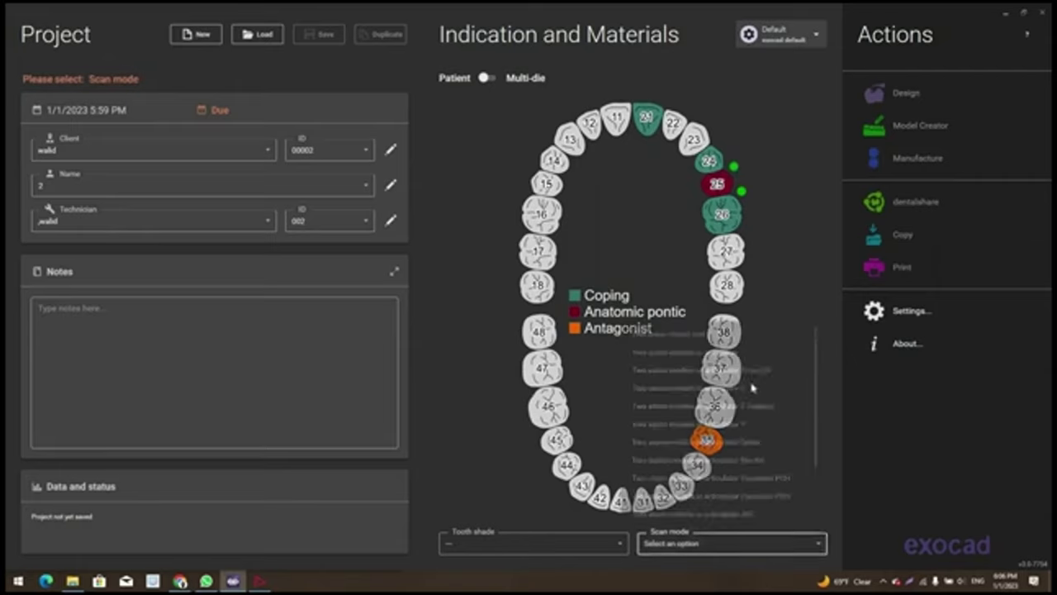
# Choose 'Two stone models in occlusion' scan mode, save, and mark teeth 12–17 and 23 adjacent
pyautogui.click(743, 352)
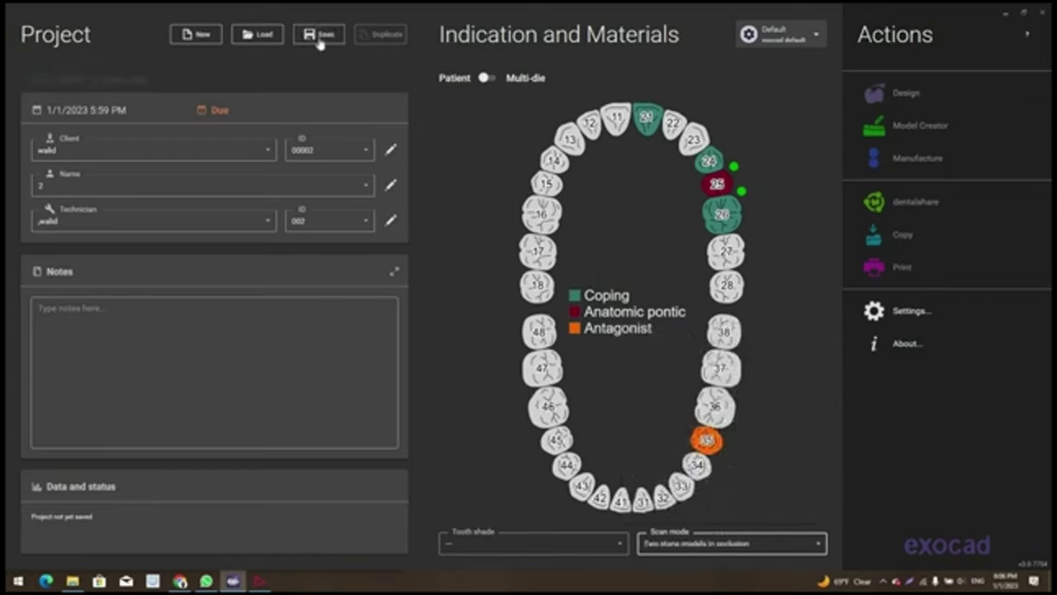
pyautogui.click(318, 34)
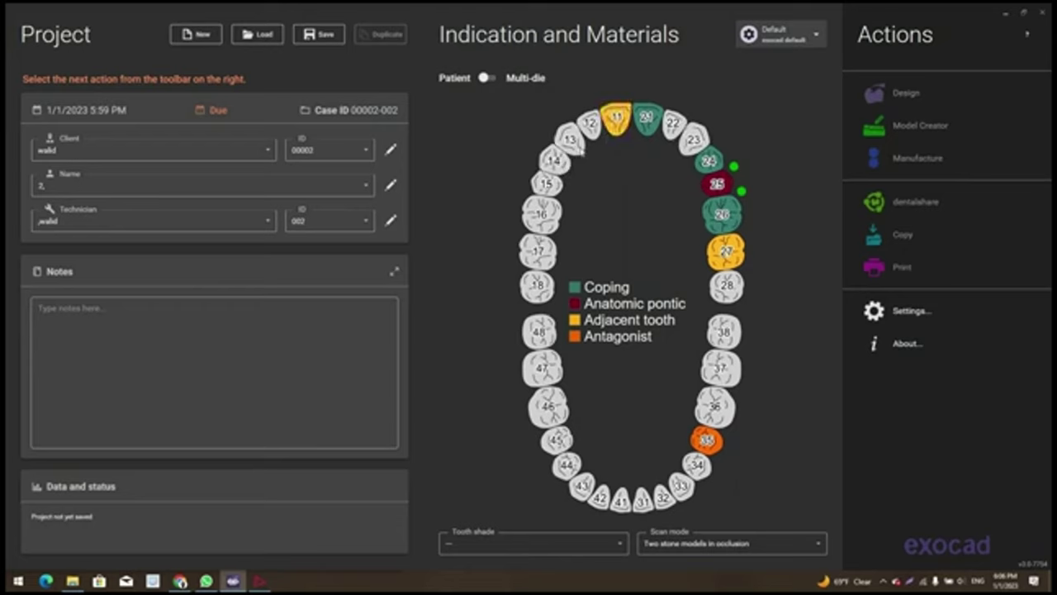
pyautogui.moveTo(548, 263); pyautogui.dragTo(545, 263)
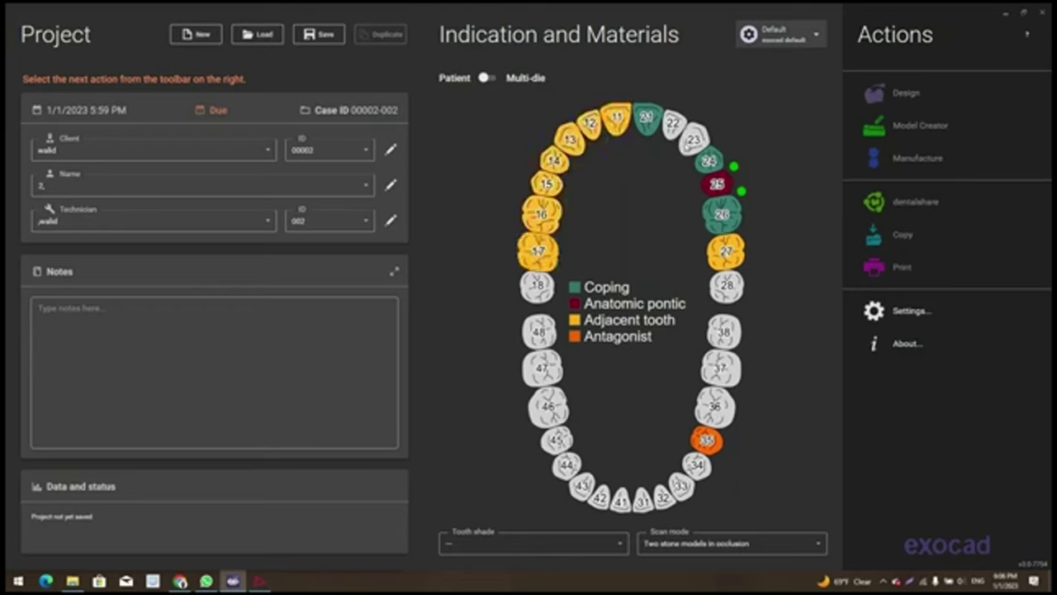
pyautogui.click(690, 142)
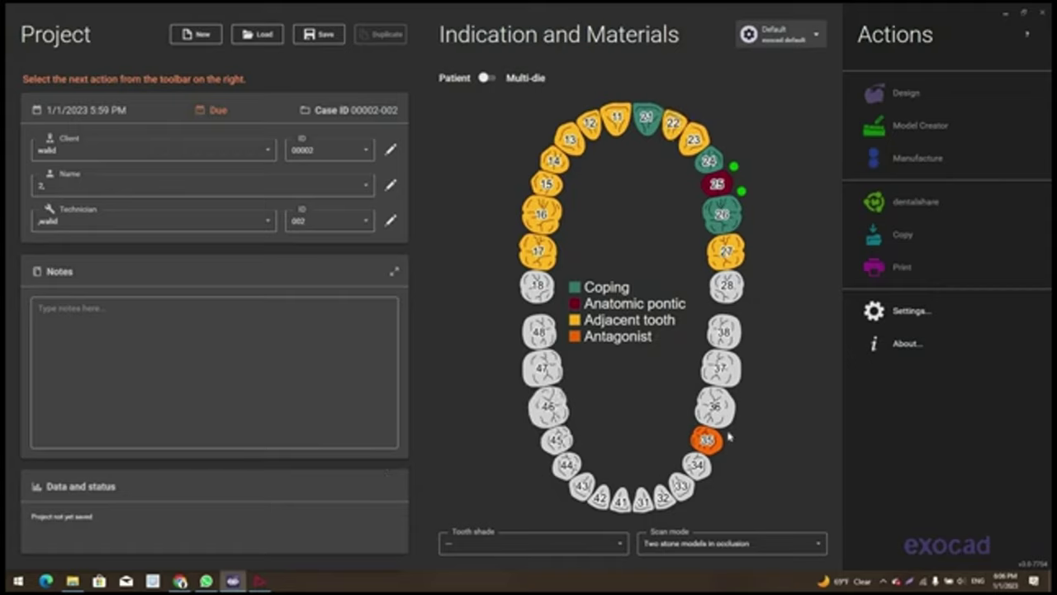
# Keep lower teeth 31–37 and 41–47 as antagonists, reconfirm scan mode, and save
pyautogui.click(701, 444)
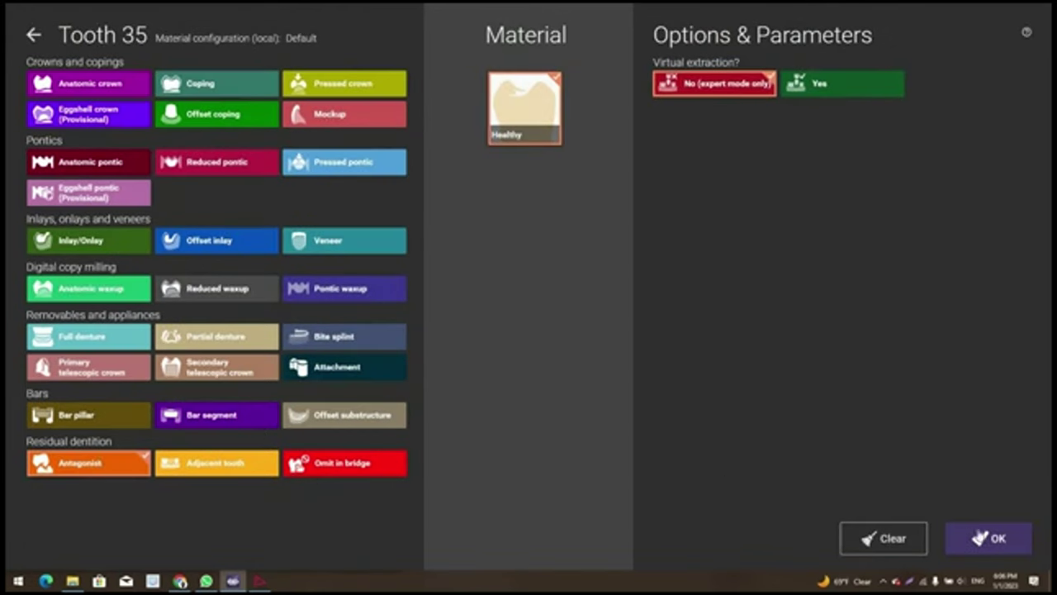
pyautogui.press('Escape')
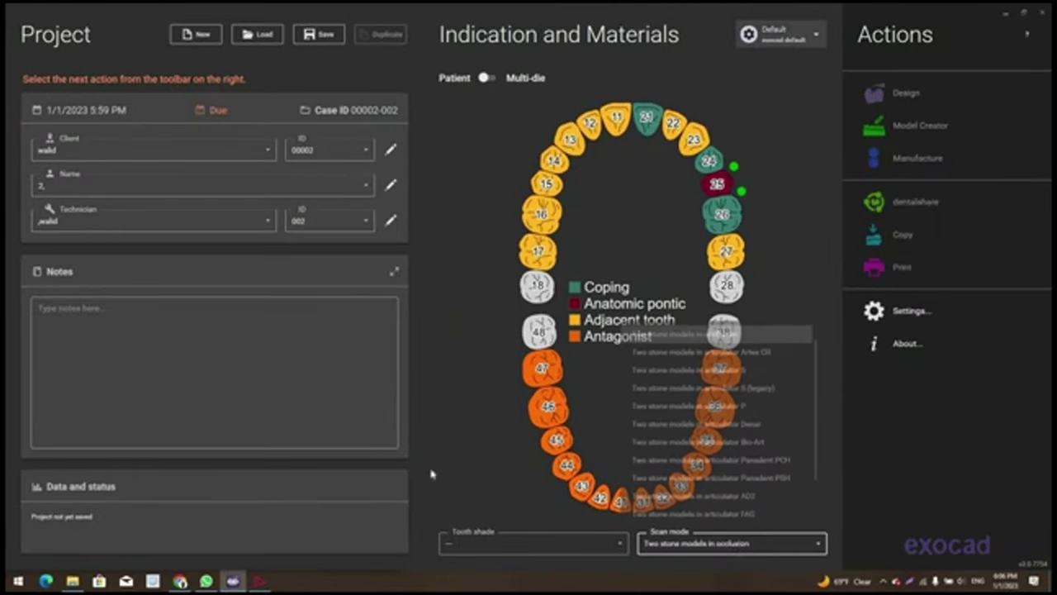
pyautogui.click(741, 543)
pyautogui.click(308, 51)
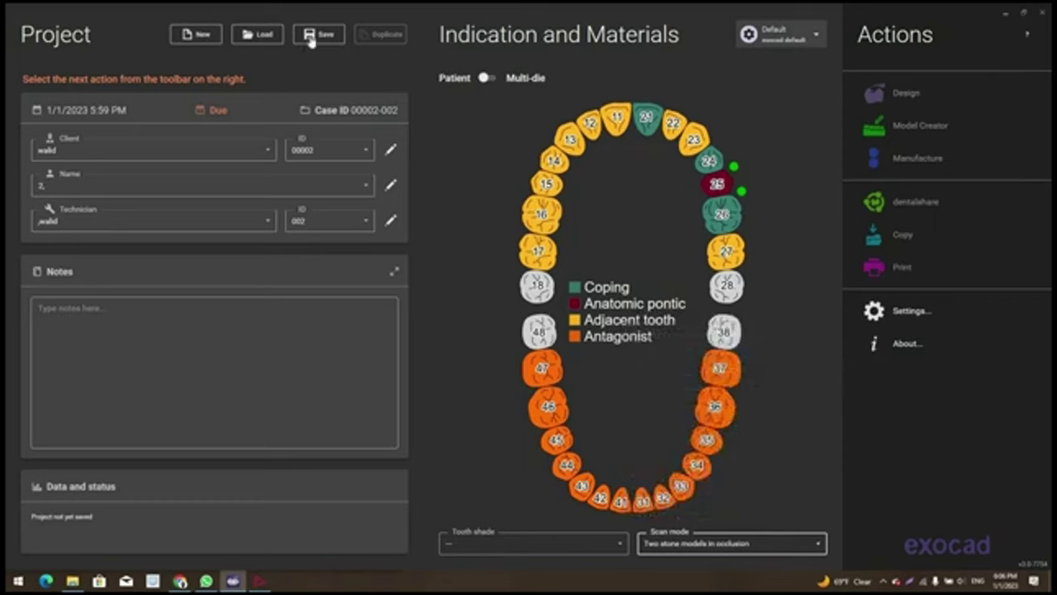
pyautogui.click(315, 36)
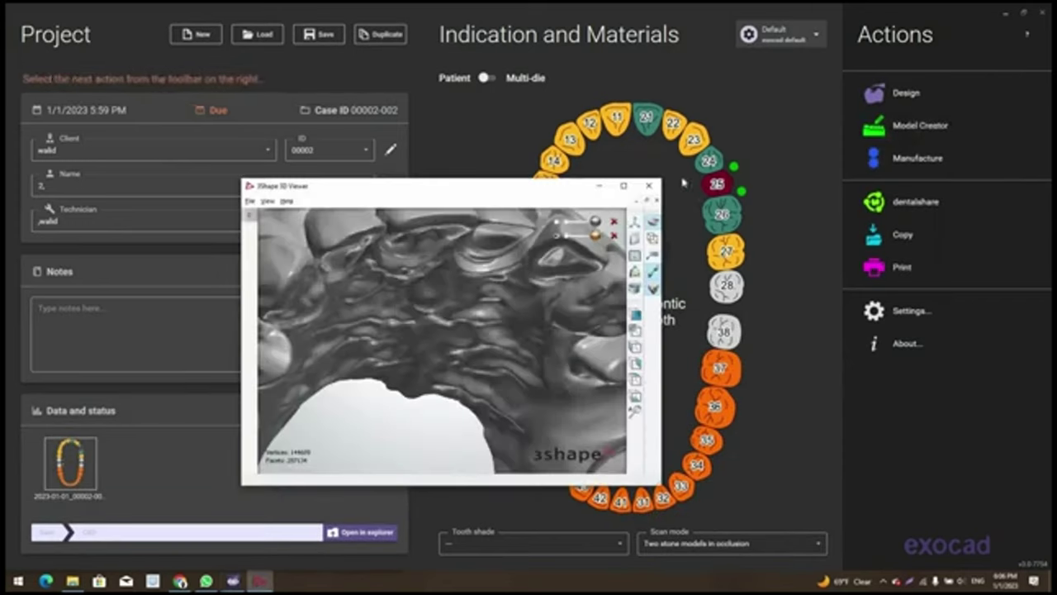
# Minimize the viewer, Explorer and exocad windows to reach the desktop
pyautogui.click(649, 185)
pyautogui.click(1004, 13)
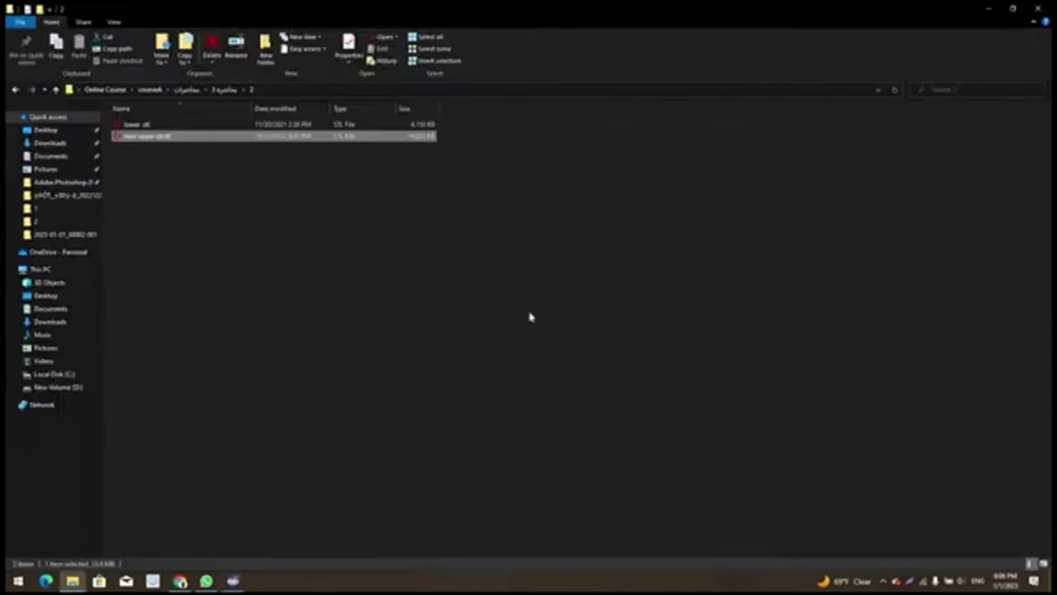
pyautogui.click(1002, 12)
pyautogui.click(1004, 12)
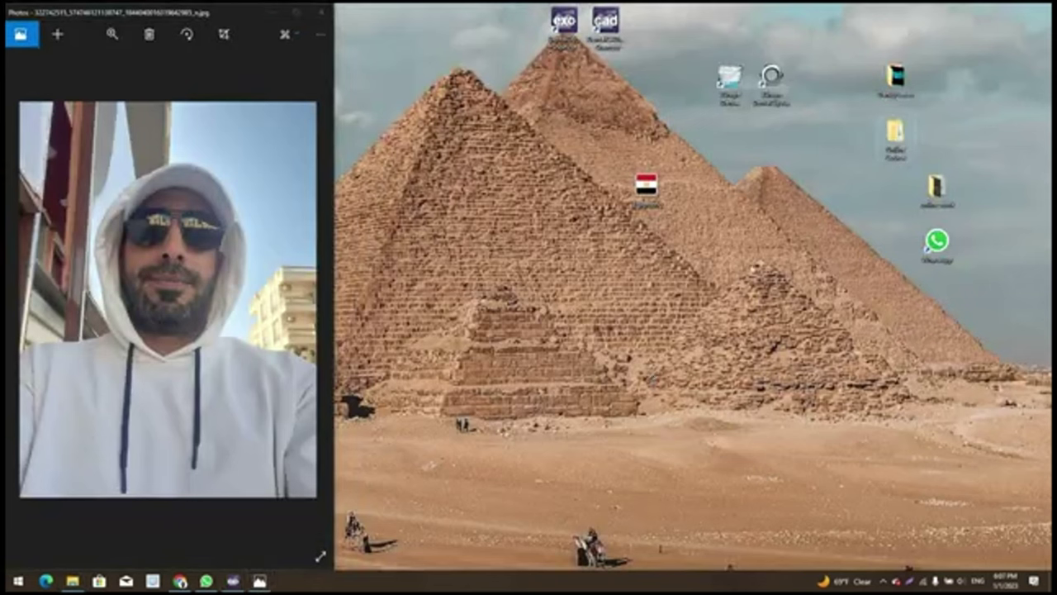
# Browse Online Course > counsel > lectures > third lecture > folder 2
pyautogui.doubleClick(894, 132)
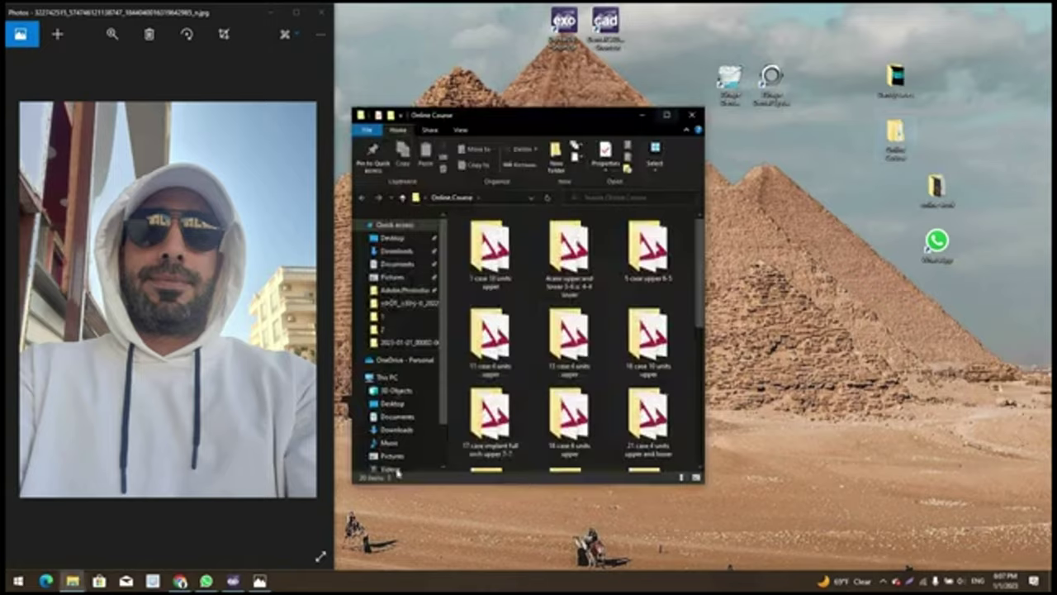
pyautogui.click(668, 116)
pyautogui.doubleClick(413, 235)
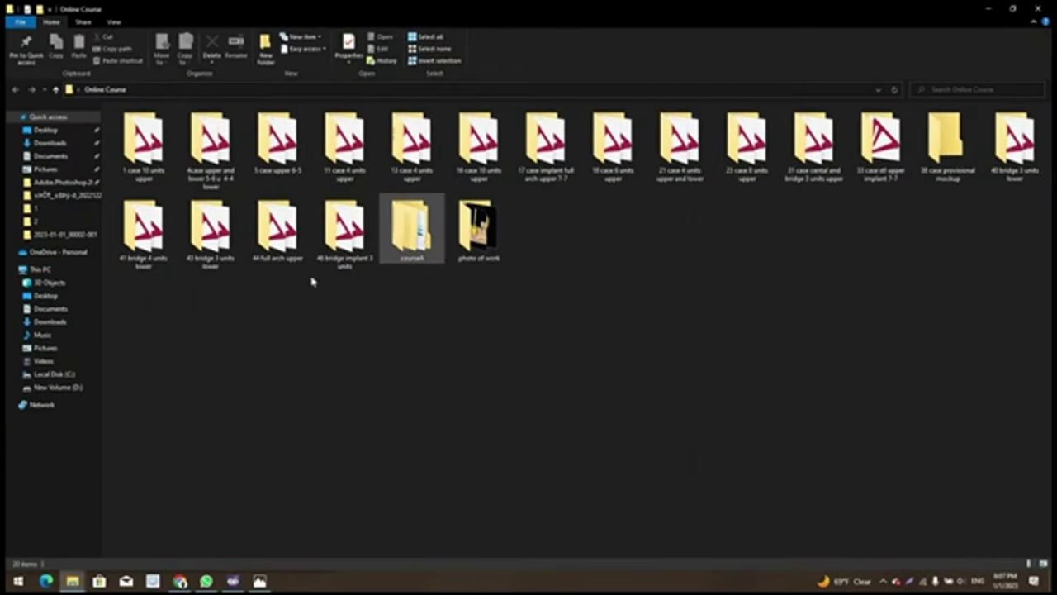
pyautogui.click(158, 207)
pyautogui.doubleClick(164, 173)
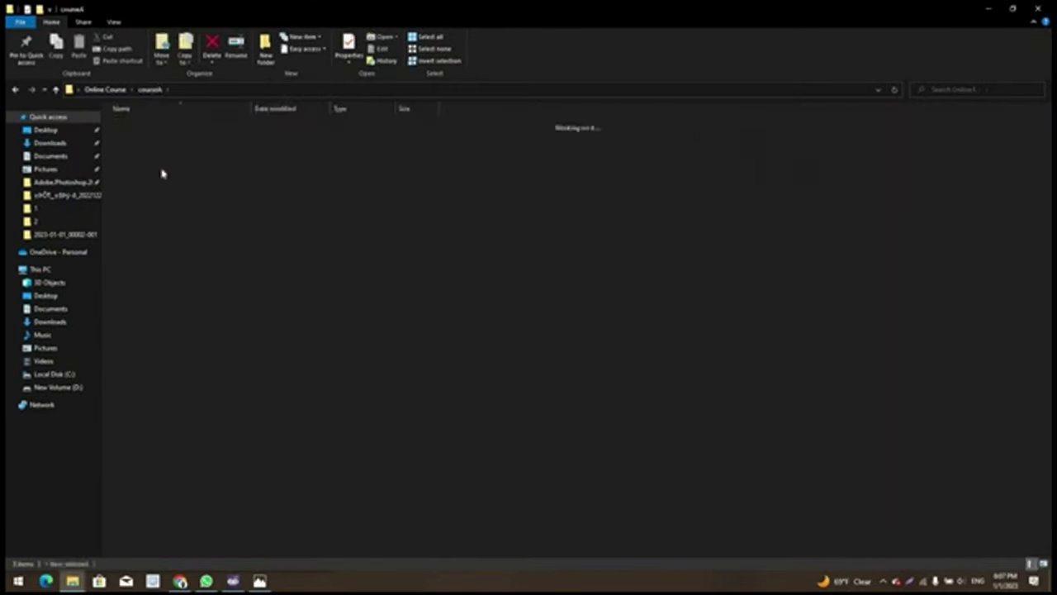
pyautogui.doubleClick(166, 169)
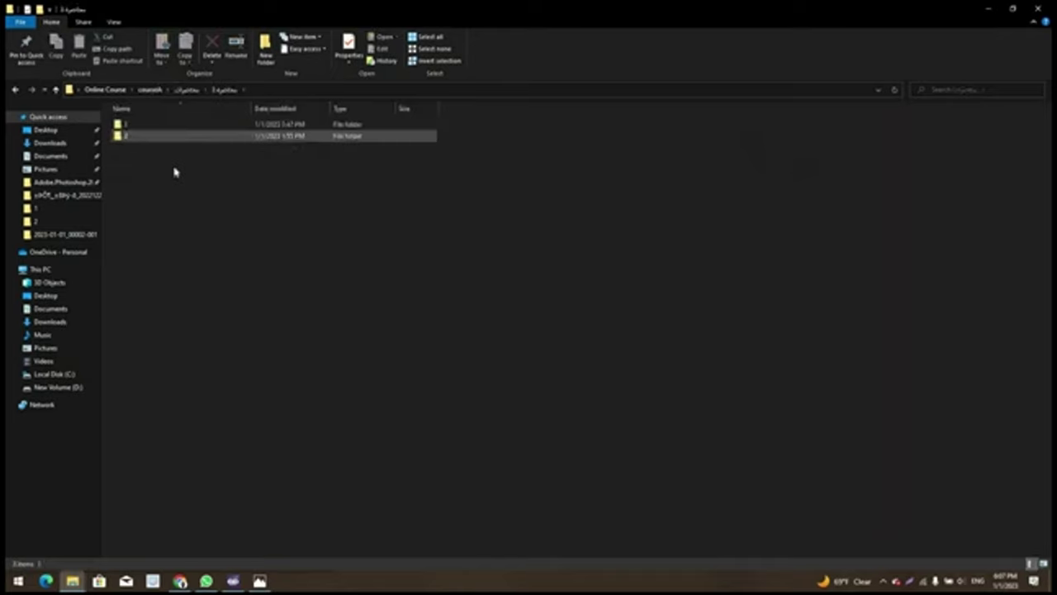
pyautogui.doubleClick(161, 136)
# Copy the lower and new upper STL files, then return to the exocad project
pyautogui.moveTo(155, 119); pyautogui.dragTo(162, 136)
pyautogui.rightClick(162, 135)
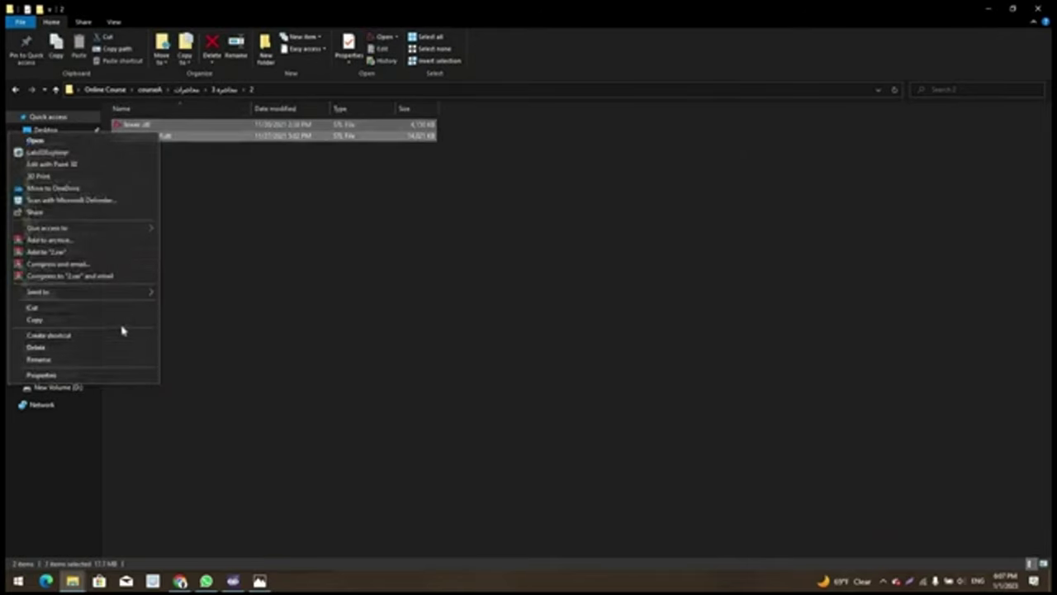
pyautogui.hotkey('ctrl', 'c')
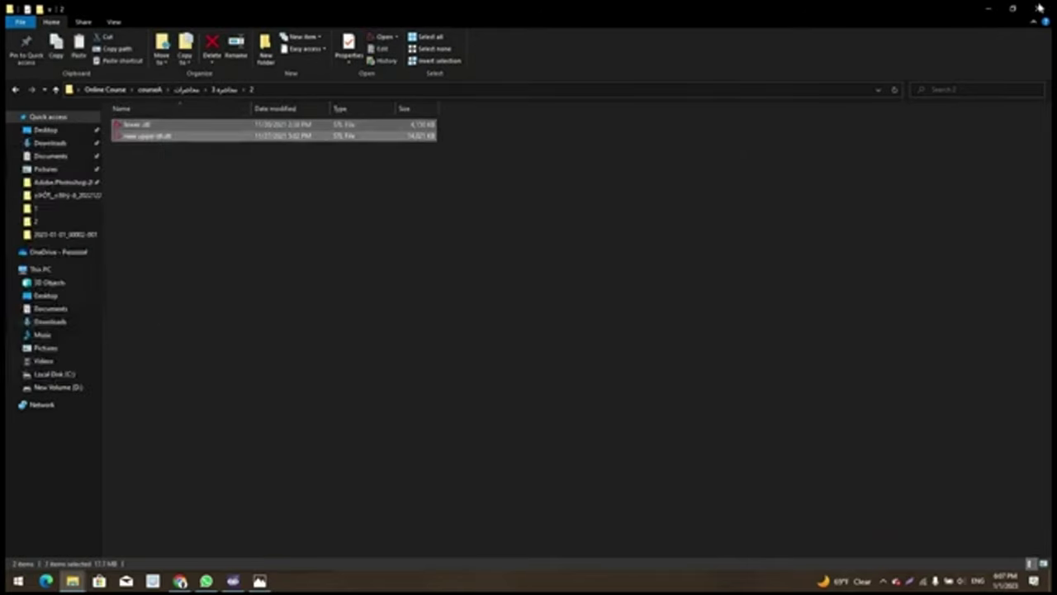
pyautogui.click(991, 9)
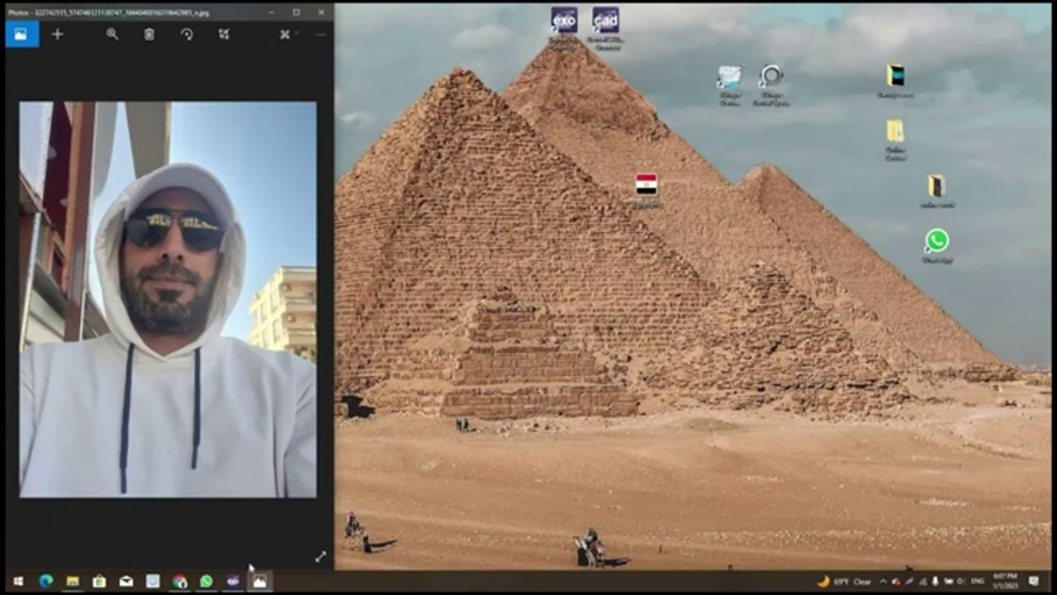
pyautogui.click(233, 581)
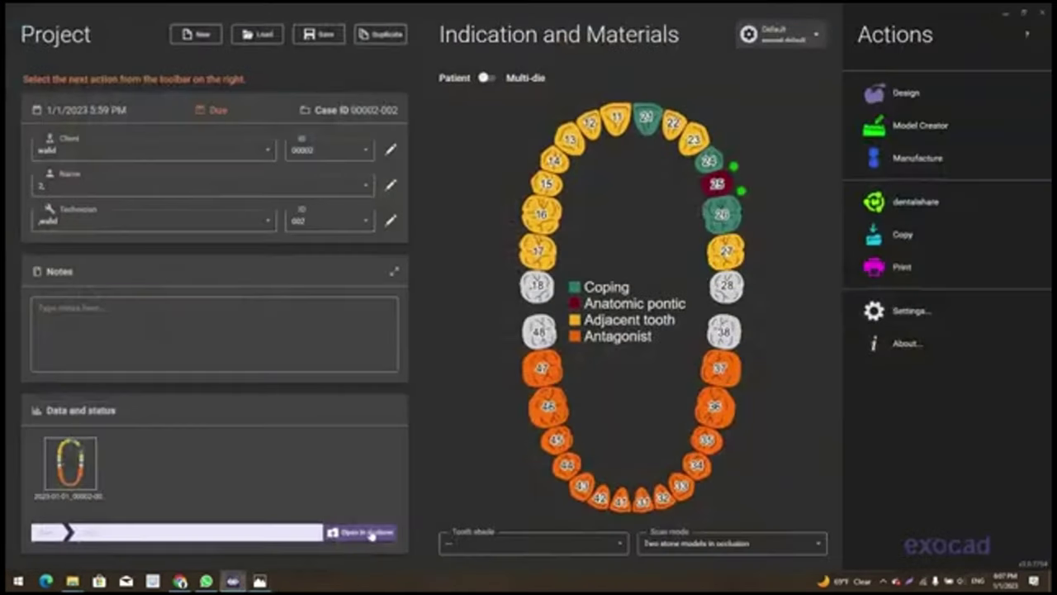
# Paste both STL scans into the case's project folder and launch Design
pyautogui.click(361, 532)
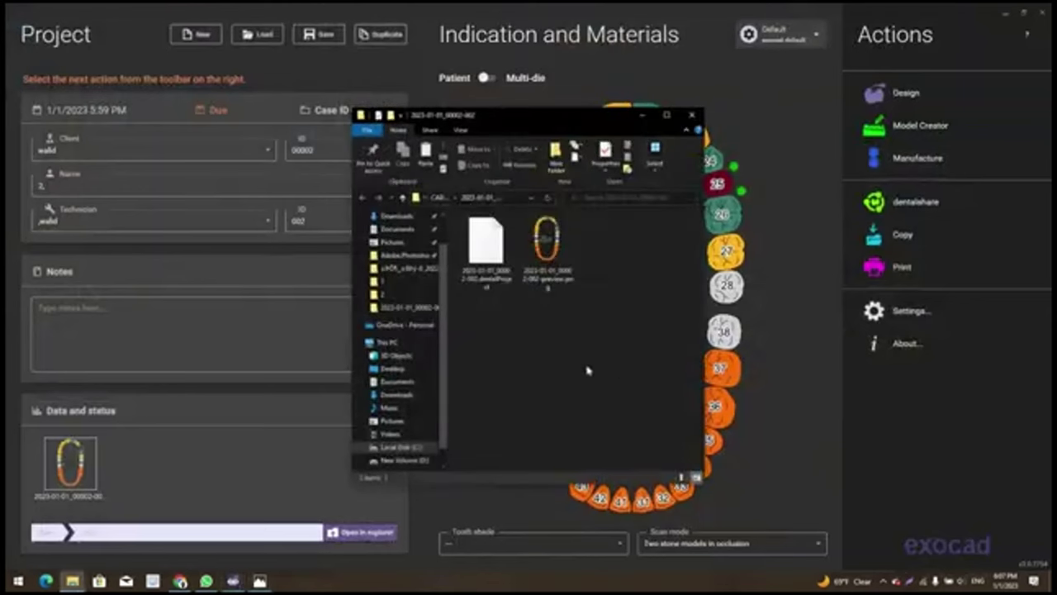
pyautogui.rightClick(586, 363)
pyautogui.click(619, 367)
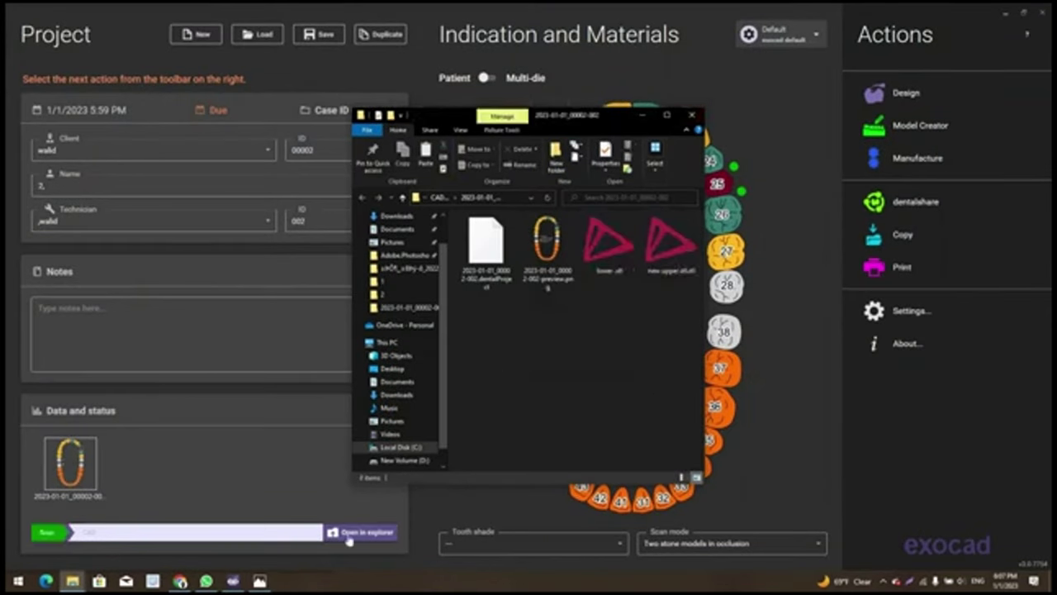
pyautogui.click(691, 115)
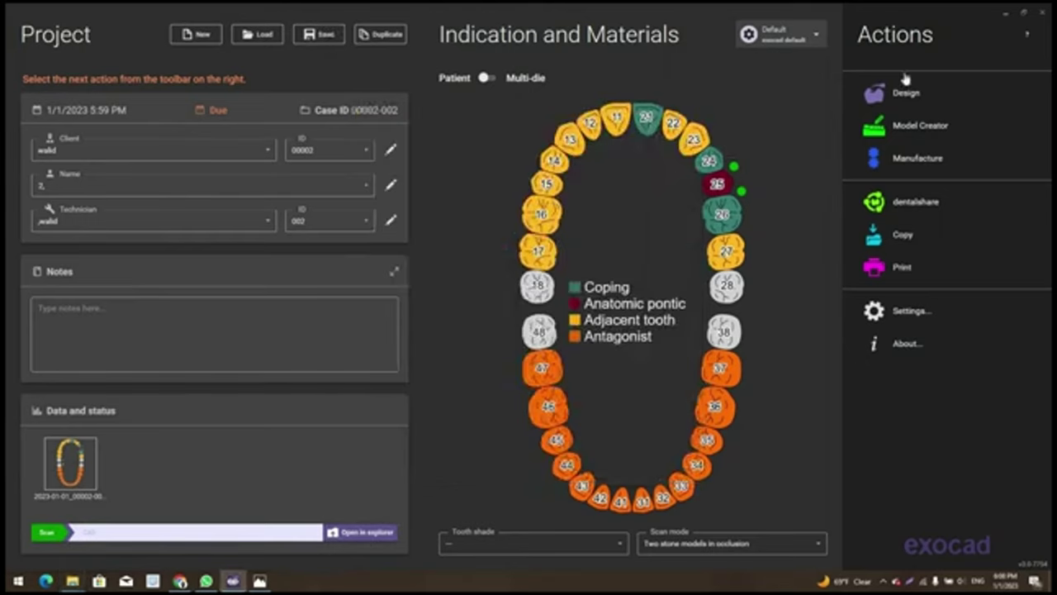
pyautogui.click(939, 95)
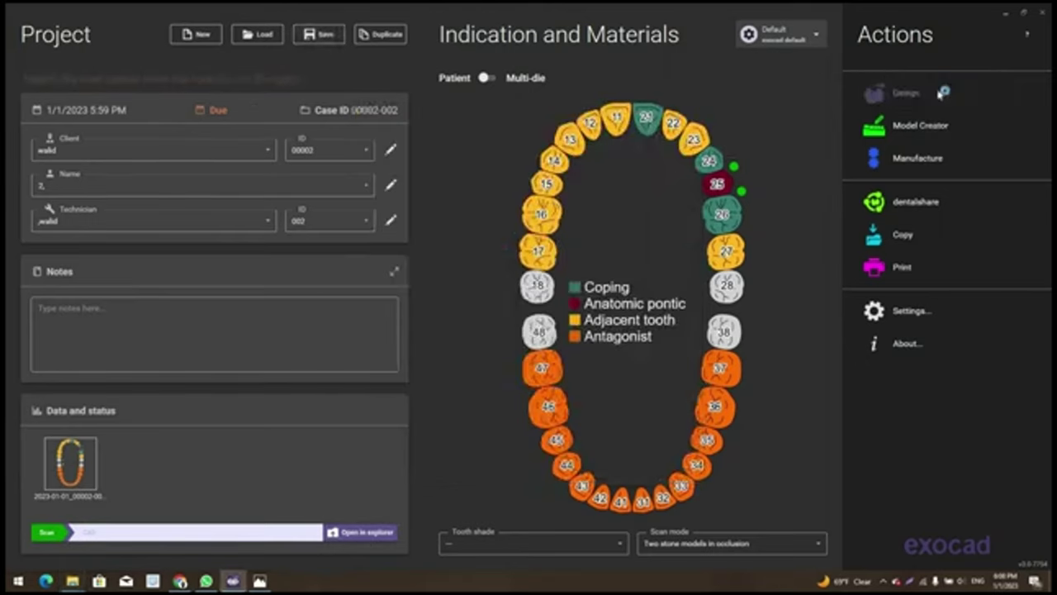
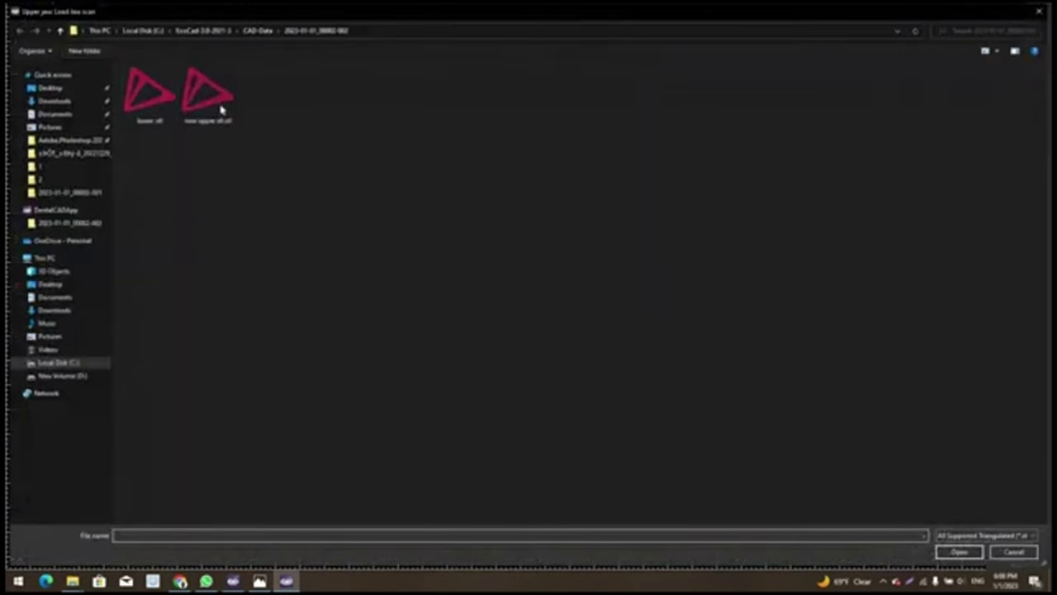
# Load the upper jaw scan and lower.stl as antagonist, then rotate the jaw to an occlusal view
pyautogui.doubleClick(219, 104)
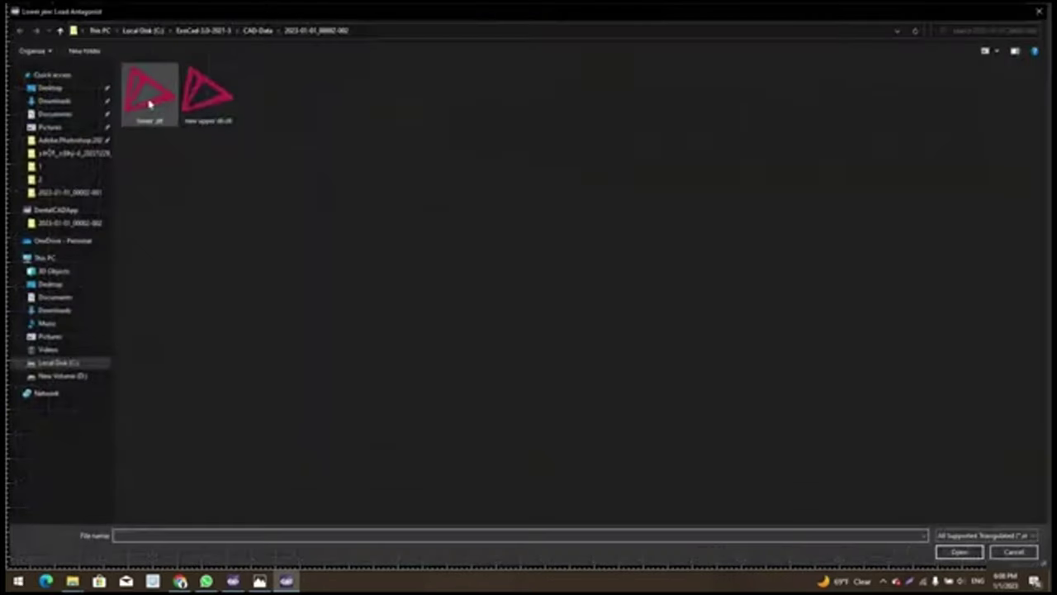
pyautogui.doubleClick(150, 102)
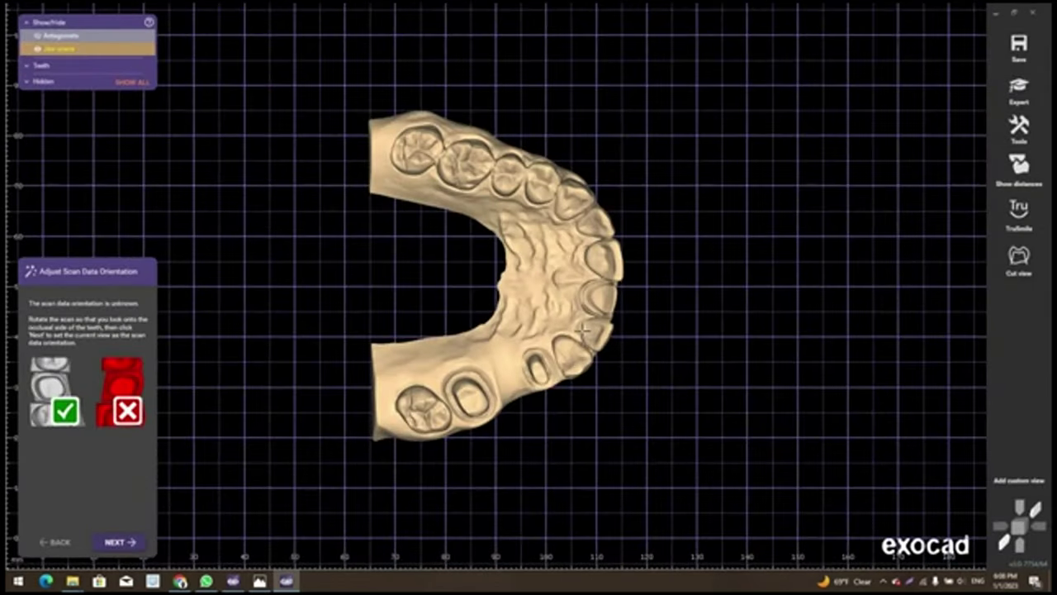
pyautogui.moveTo(584, 332)
pyautogui.mouseDown(button='right')
pyautogui.moveTo(576, 353)
pyautogui.moveTo(519, 334)
pyautogui.mouseUp(button='right')
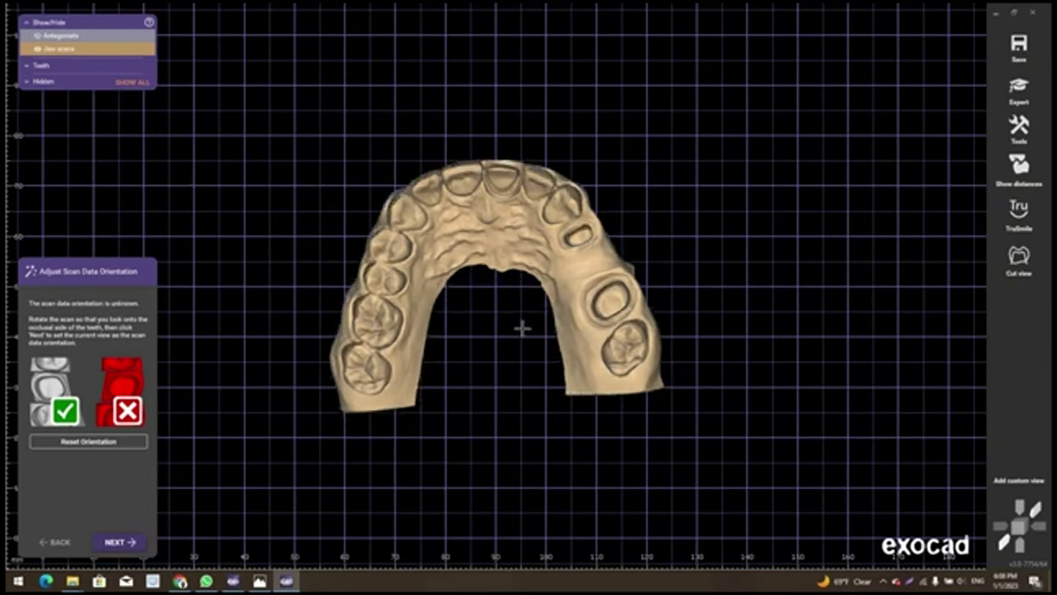
# Accept the scan orientation and place detection points on tooth 21's margin
pyautogui.click(132, 543)
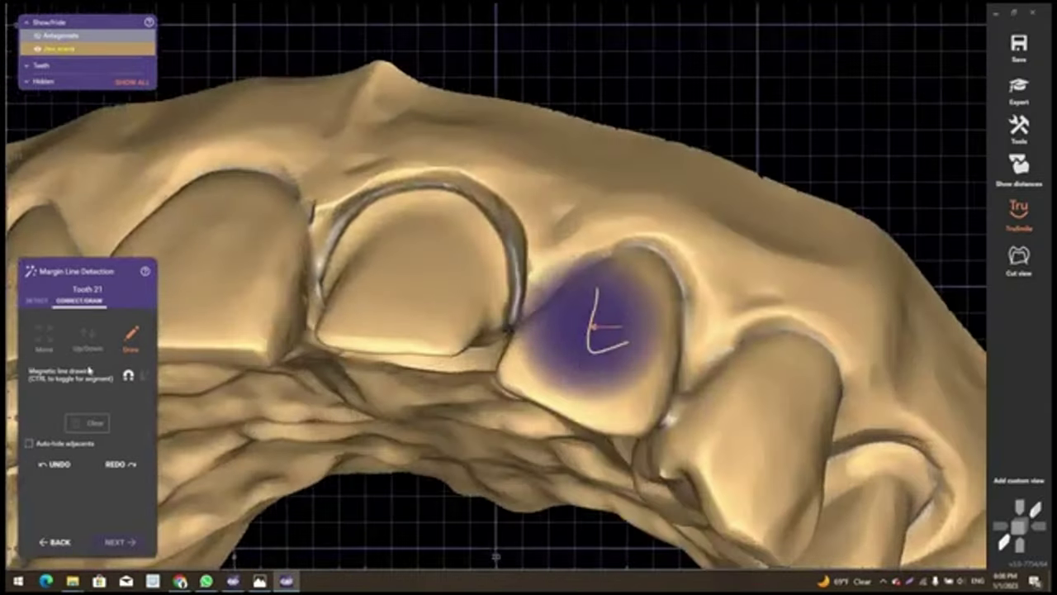
pyautogui.click(38, 308)
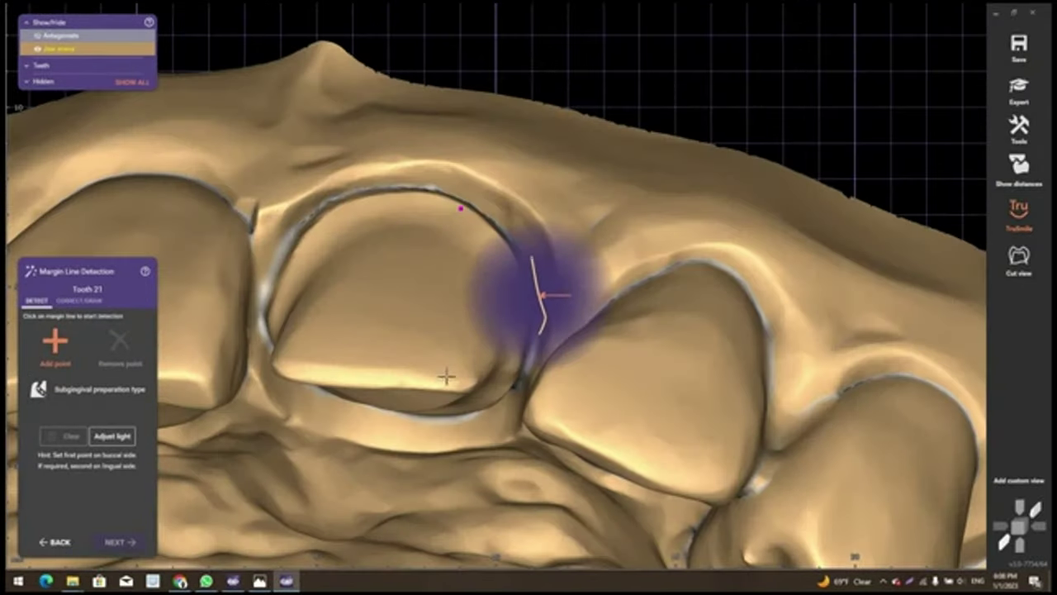
pyautogui.click(446, 377)
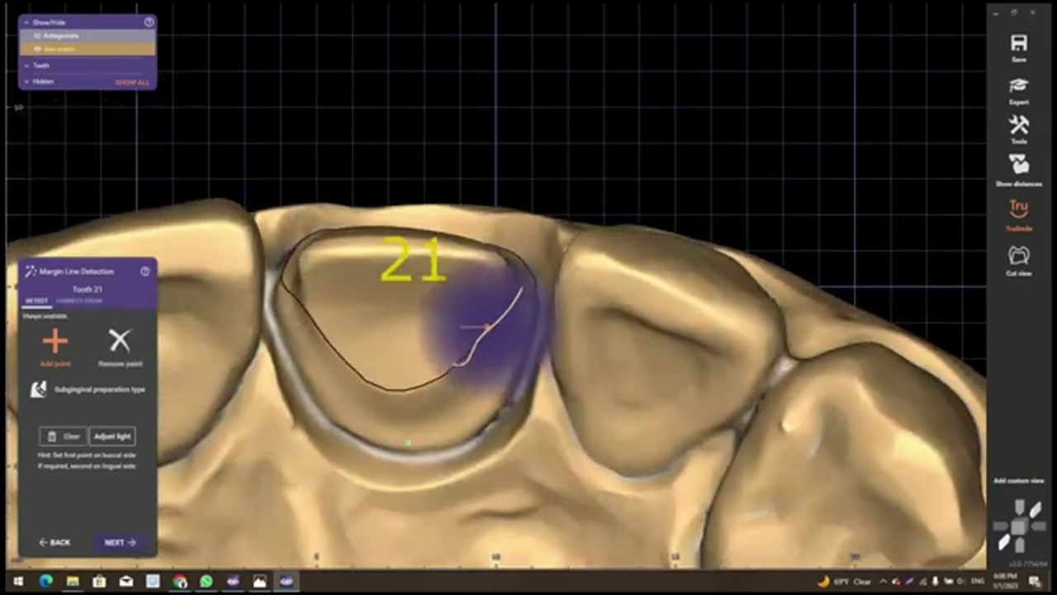
pyautogui.click(516, 373)
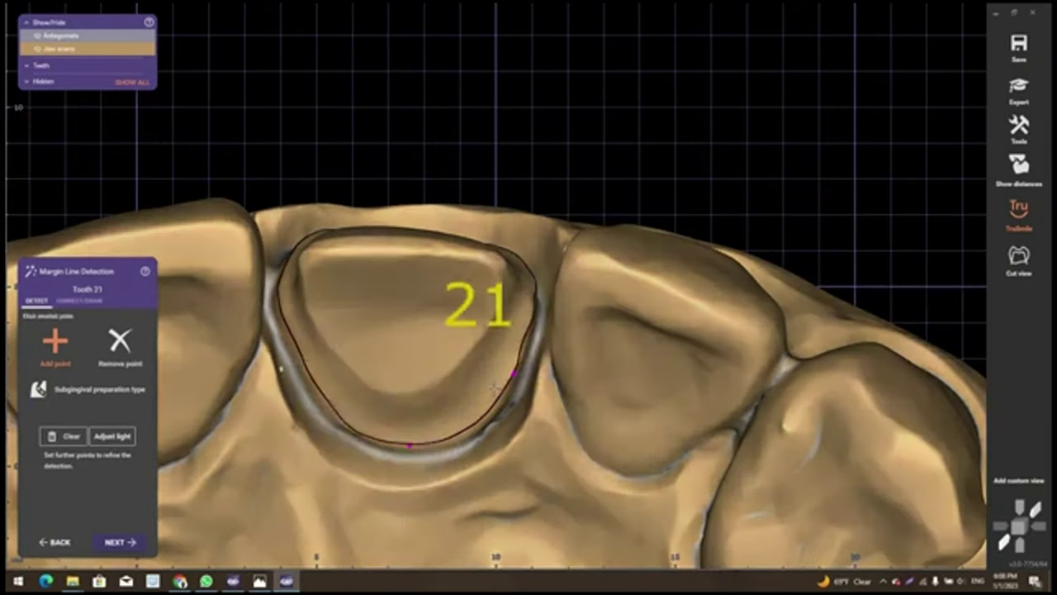
# Check the tooth 21 margin line from several angles and accept it
pyautogui.moveTo(495, 386)
pyautogui.mouseDown(button='right')
pyautogui.moveTo(460, 436)
pyautogui.moveTo(567, 491)
pyautogui.moveTo(554, 494)
pyautogui.moveTo(528, 382)
pyautogui.moveTo(549, 449)
pyautogui.moveTo(376, 431)
pyautogui.moveTo(425, 307)
pyautogui.moveTo(405, 327)
pyautogui.mouseUp(button='right')
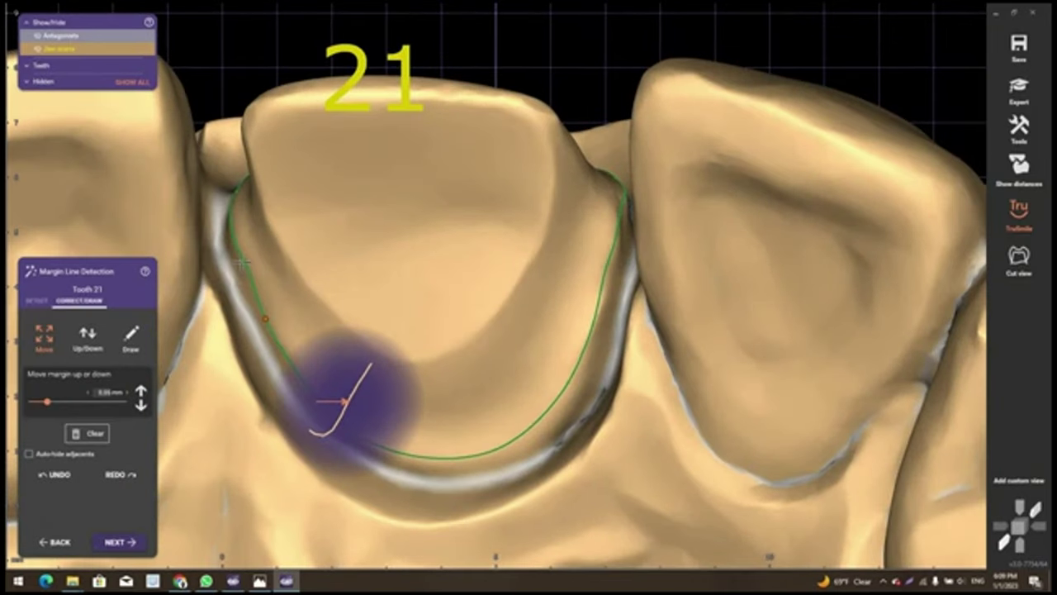
pyautogui.moveTo(312, 338)
pyautogui.mouseDown(button='right')
pyautogui.moveTo(561, 437)
pyautogui.moveTo(569, 450)
pyautogui.moveTo(587, 326)
pyautogui.mouseUp(button='right')
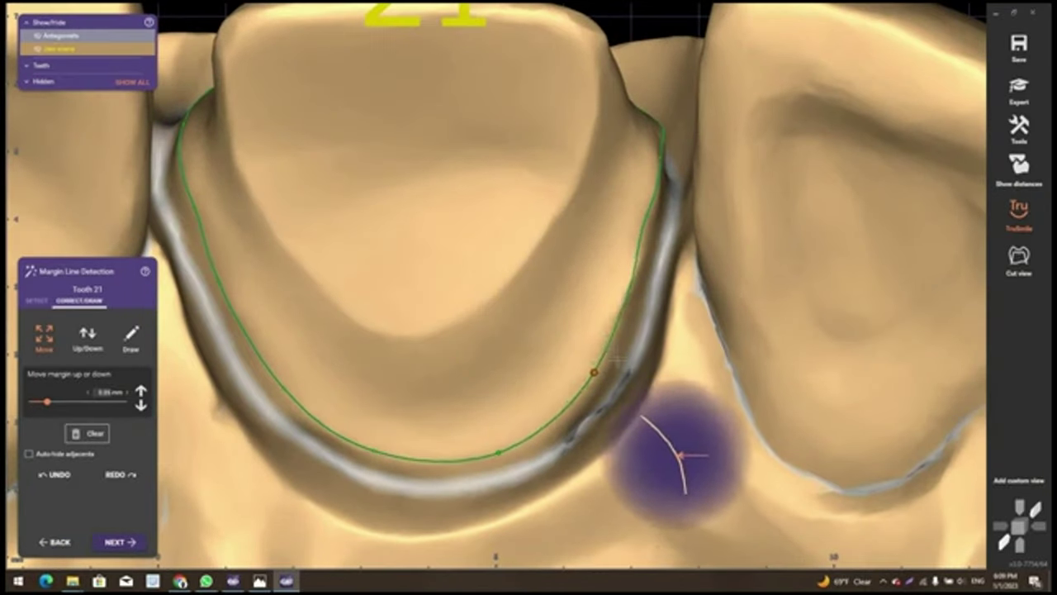
pyautogui.scroll(-3, 681, 446)
pyautogui.moveTo(684, 437)
pyautogui.mouseDown(button='right')
pyautogui.moveTo(702, 378)
pyautogui.moveTo(472, 420)
pyautogui.moveTo(417, 330)
pyautogui.mouseUp(button='right')
pyautogui.scroll(4, 710, 389)
pyautogui.scroll(-3, 703, 389)
pyautogui.scroll(3, 691, 417)
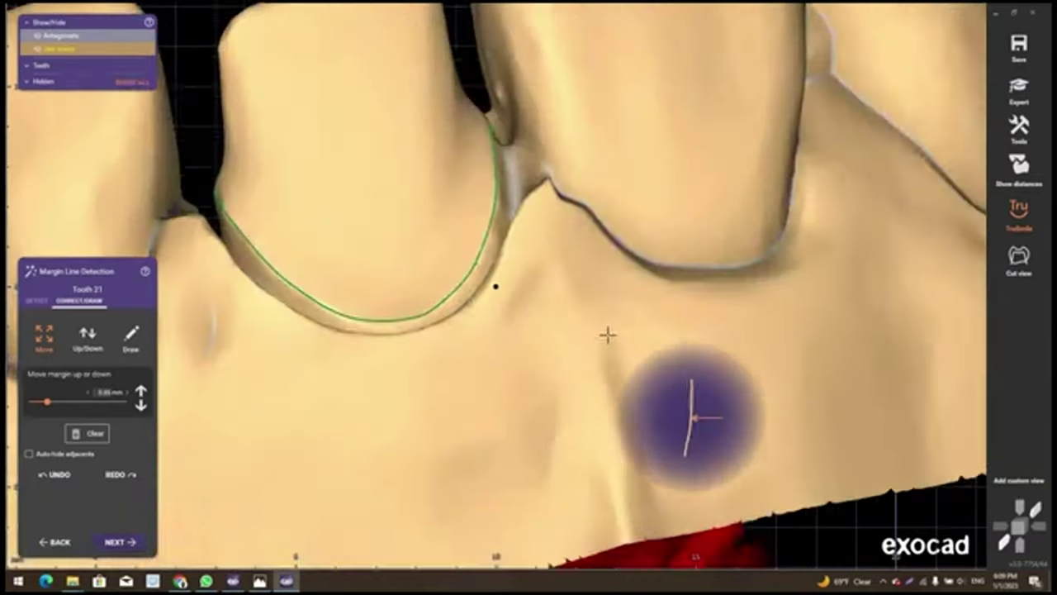
pyautogui.scroll(-3, 692, 417)
pyautogui.moveTo(685, 424); pyautogui.dragTo(500, 378, button='right')
pyautogui.scroll(4, 500, 377)
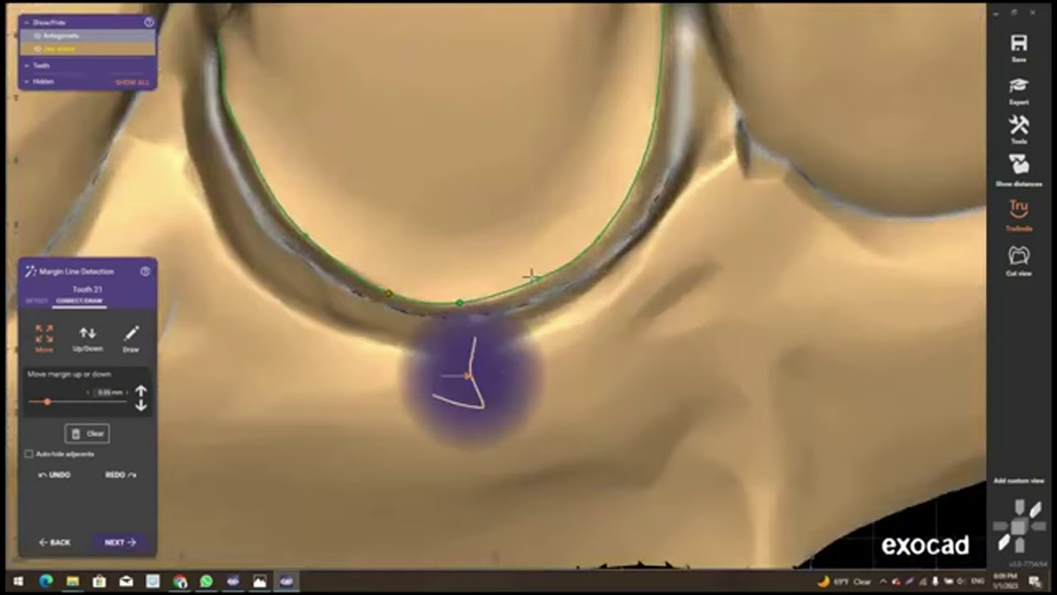
pyautogui.scroll(-3, 671, 277)
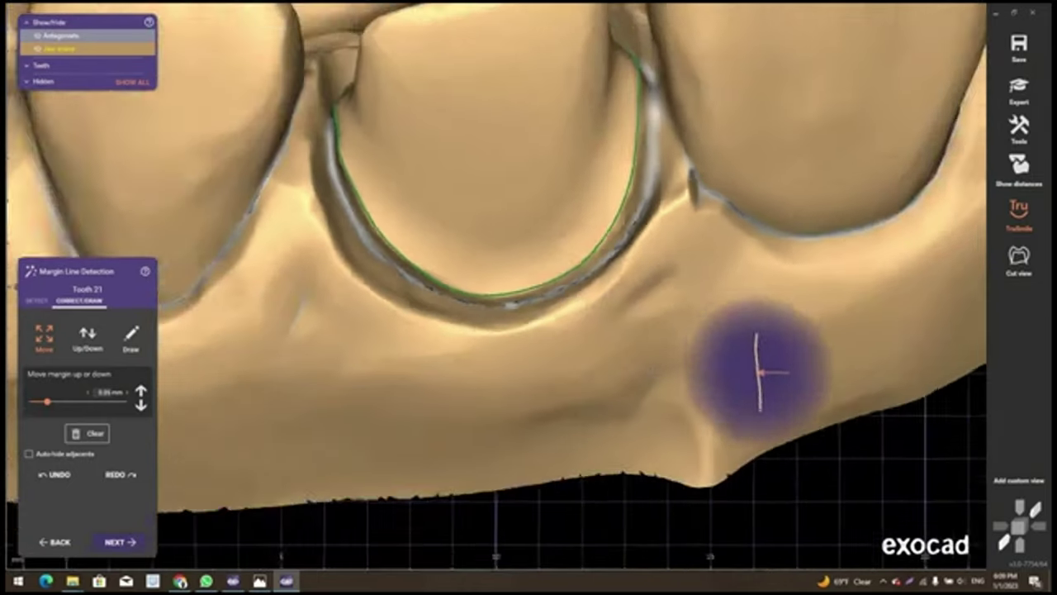
pyautogui.moveTo(754, 385); pyautogui.dragTo(399, 405, button='right')
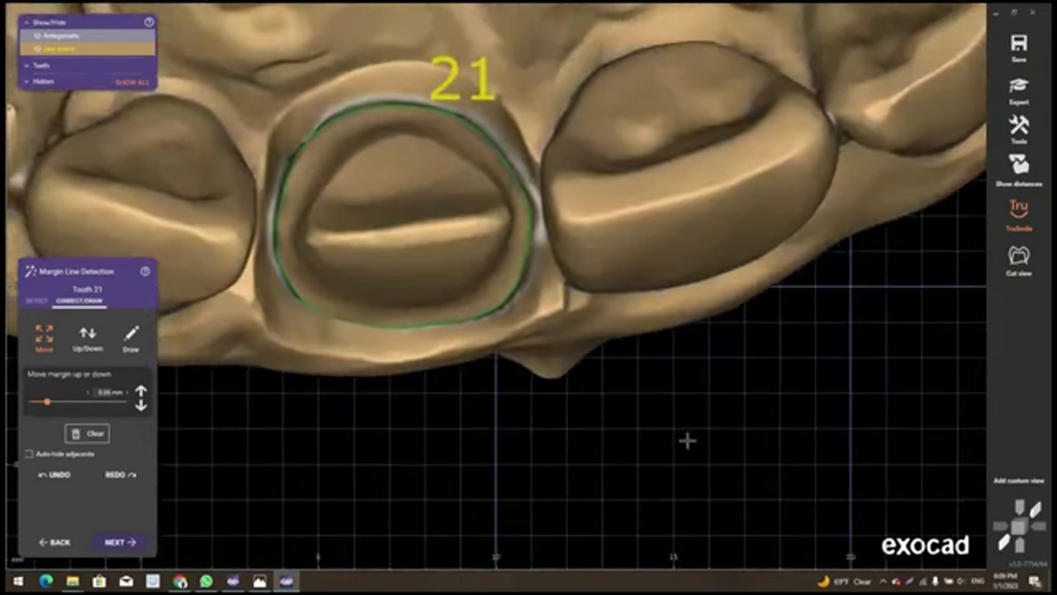
pyautogui.scroll(-5, 399, 405)
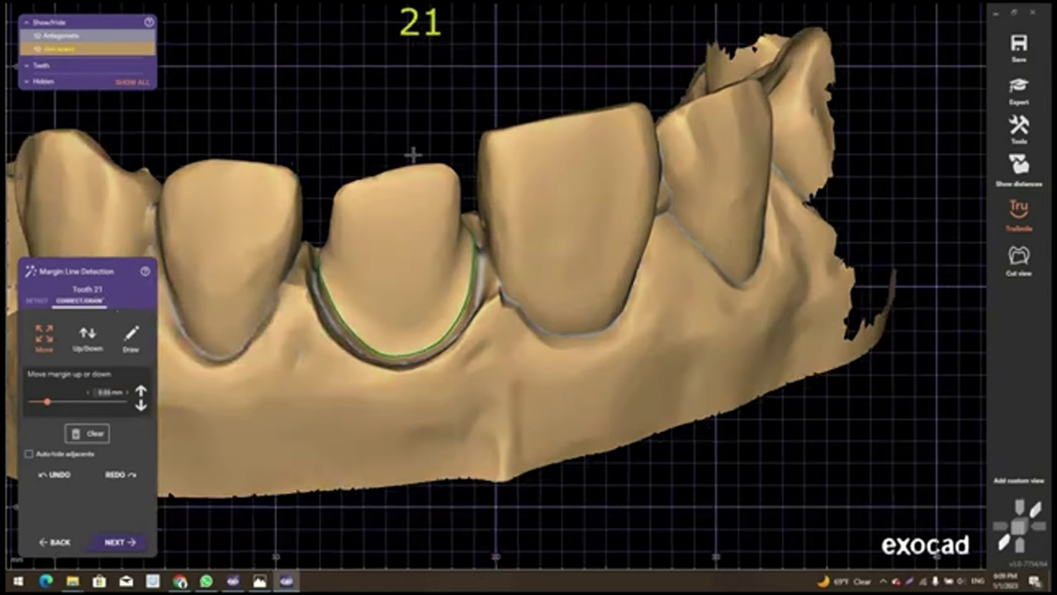
pyautogui.scroll(-2, 384, 297)
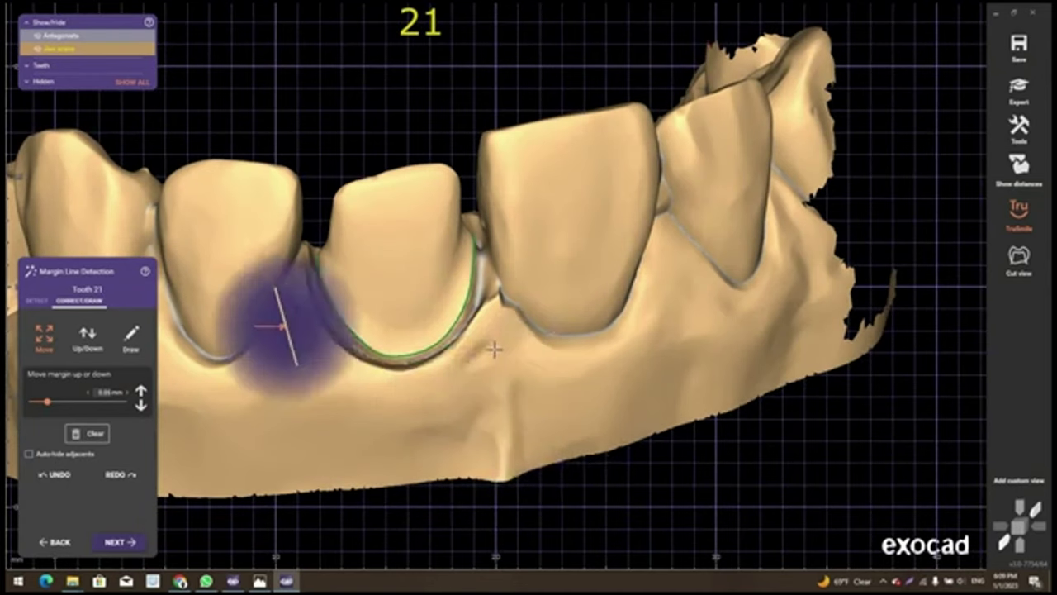
pyautogui.scroll(-3, 578, 388)
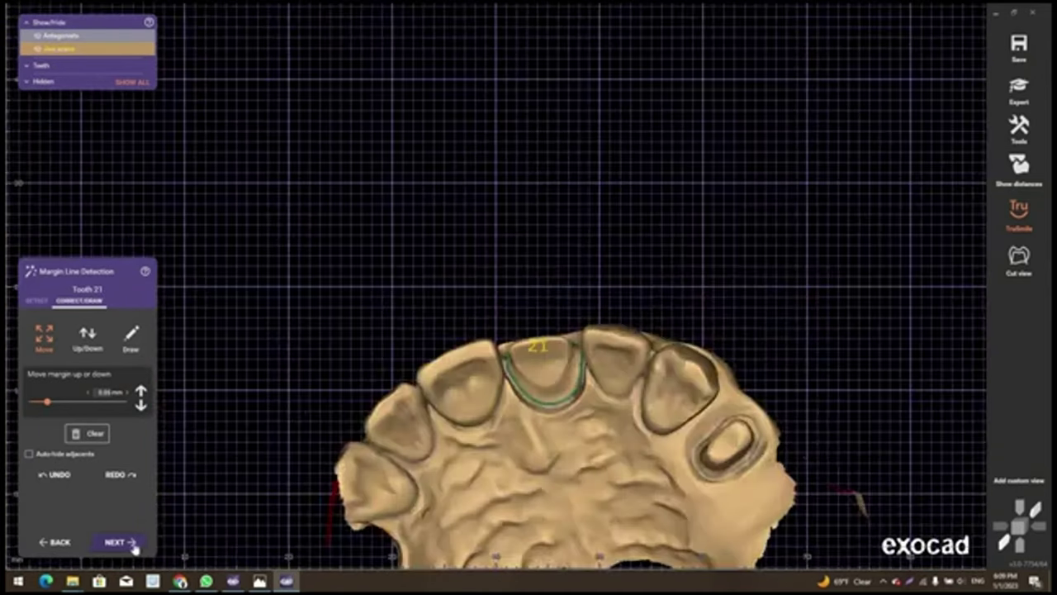
pyautogui.click(115, 542)
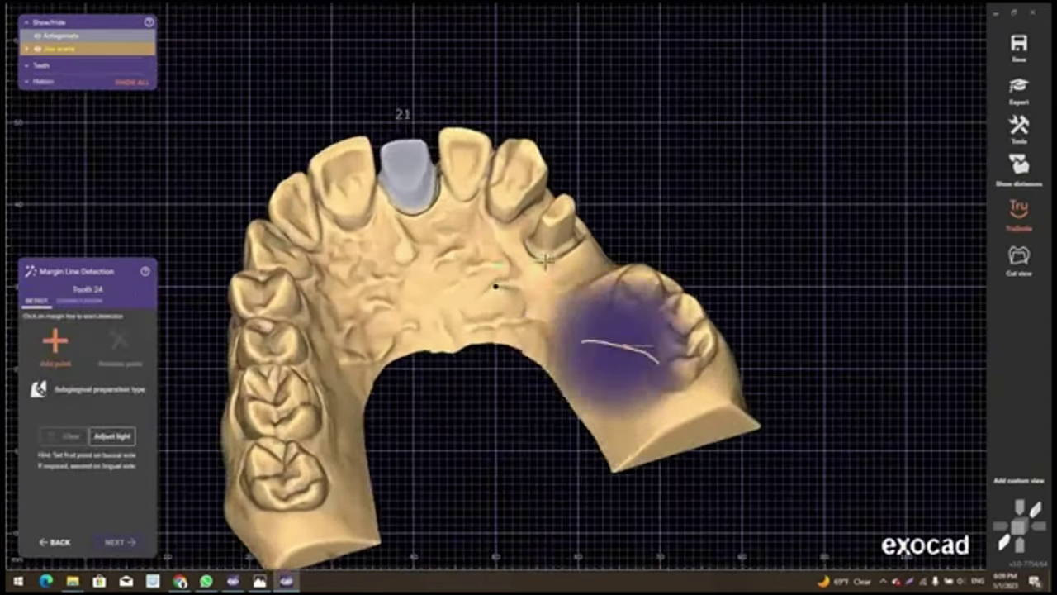
# Switch to Correct/Draw margin mode with magnetic snapping enabled for tooth 24
pyautogui.moveTo(636, 413); pyautogui.dragTo(595, 308, button='right')
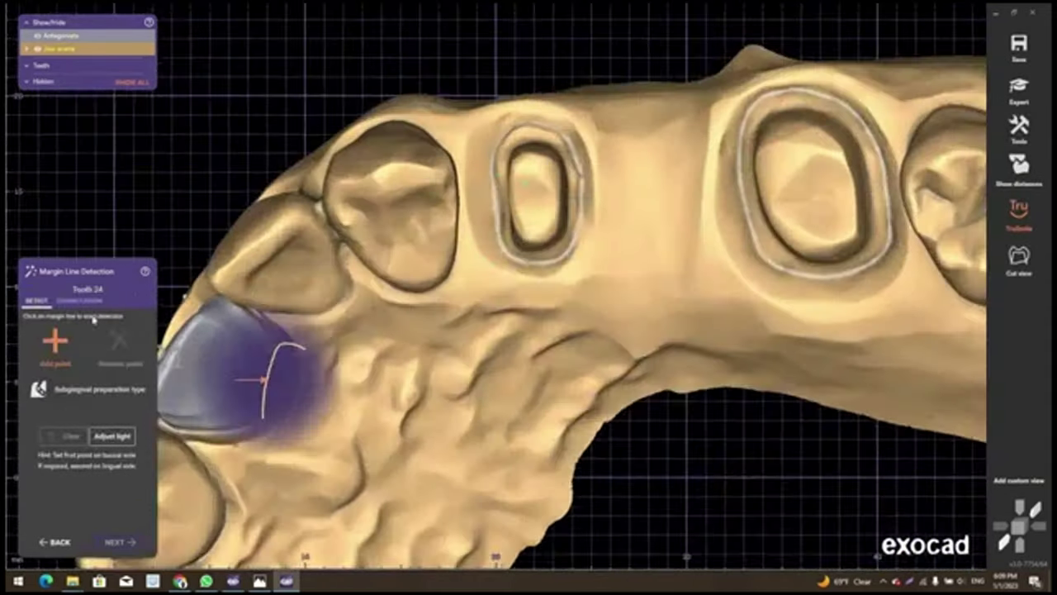
pyautogui.click(79, 301)
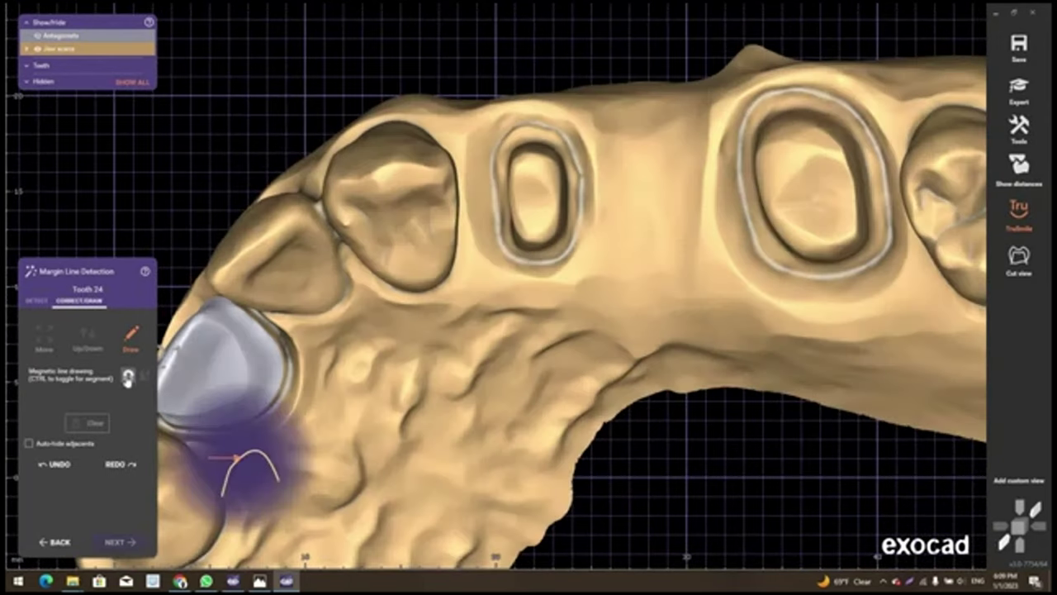
pyautogui.click(128, 378)
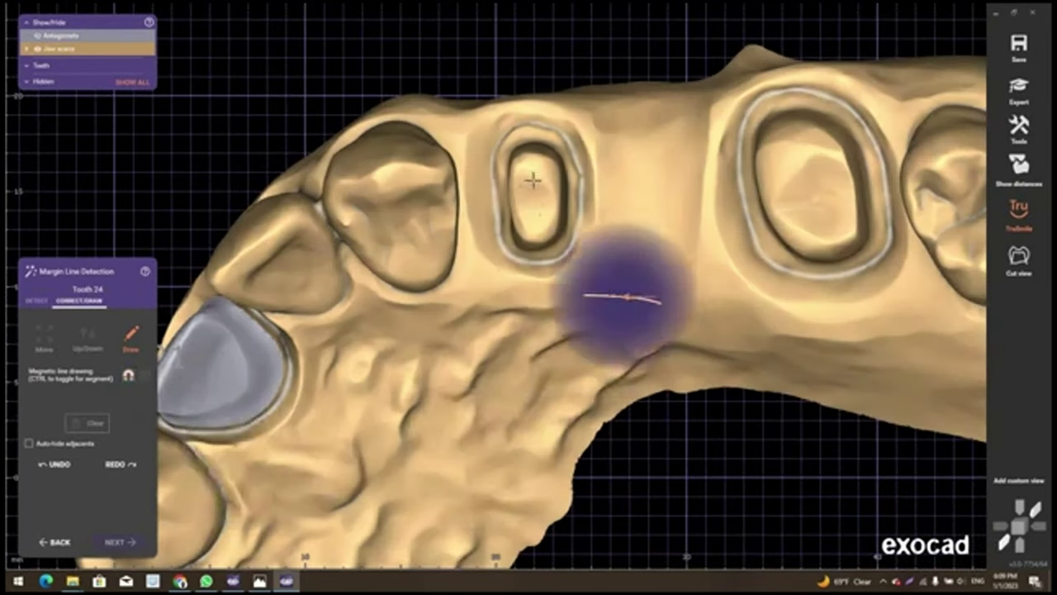
pyautogui.scroll(1, 483, 132)
pyautogui.scroll(4, 480, 139)
pyautogui.scroll(1, 480, 141)
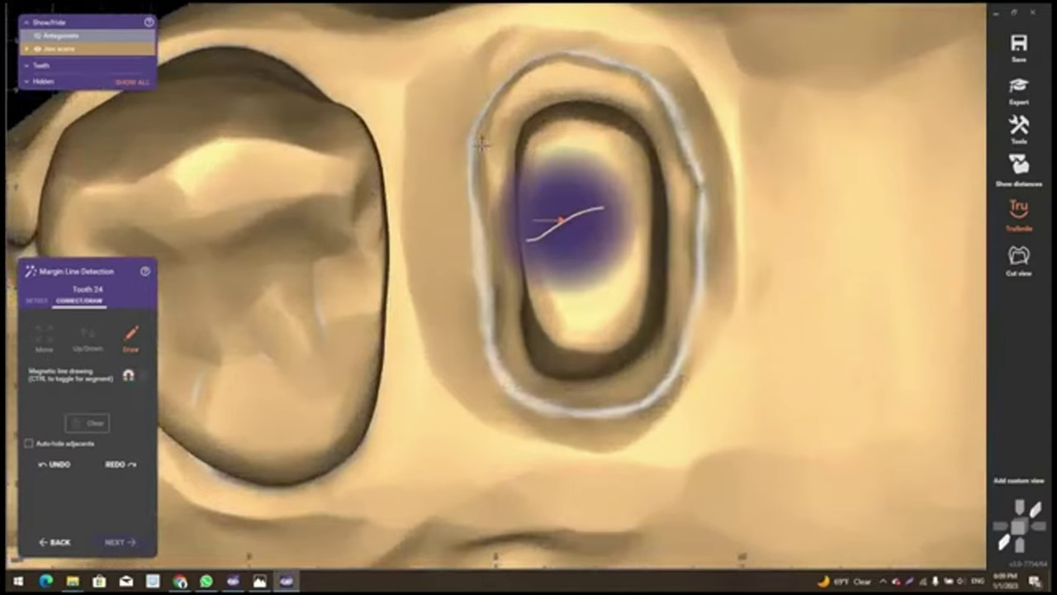
# Draw a closed margin loop around the tooth 24 preparation and accept it
pyautogui.moveTo(487, 235); pyautogui.dragTo(541, 401)
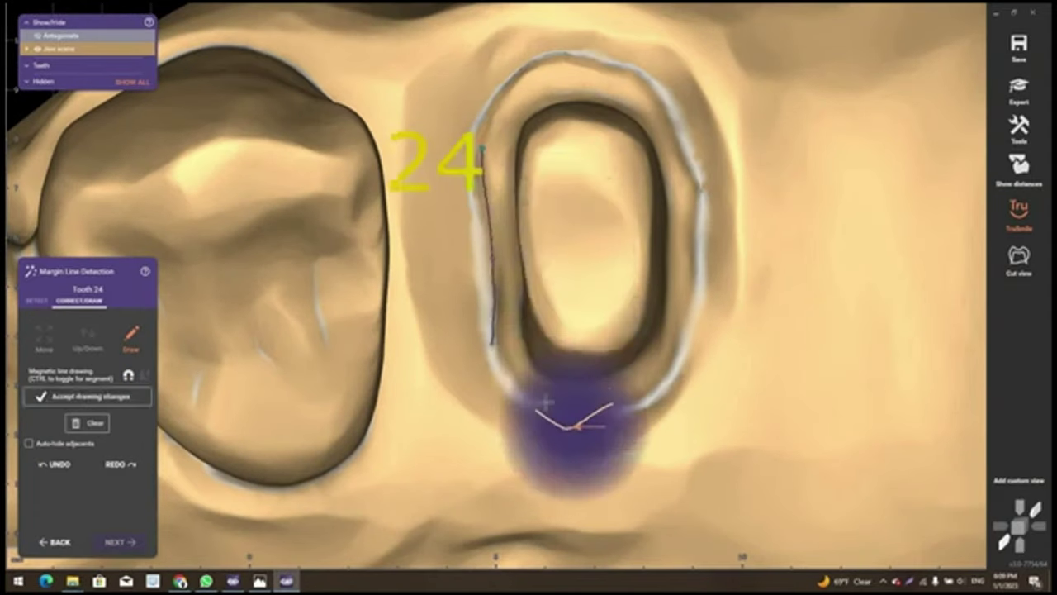
pyautogui.moveTo(627, 406)
pyautogui.mouseDown()
pyautogui.moveTo(679, 157)
pyautogui.moveTo(511, 85)
pyautogui.moveTo(491, 120)
pyautogui.mouseUp()
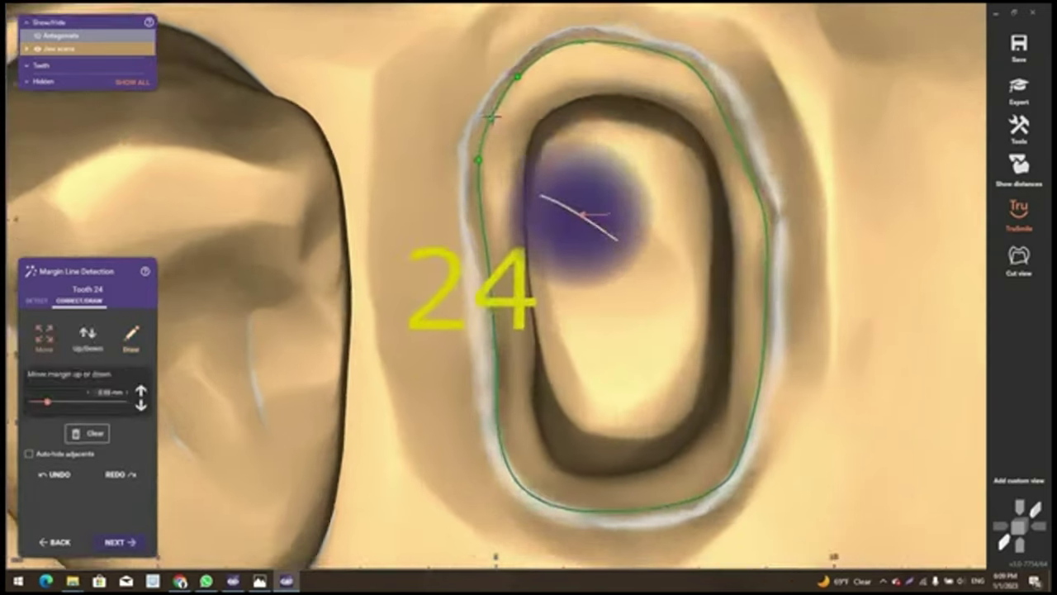
pyautogui.moveTo(493, 122)
pyautogui.mouseDown(button='right')
pyautogui.moveTo(498, 240)
pyautogui.moveTo(675, 96)
pyautogui.moveTo(605, 437)
pyautogui.mouseUp(button='right')
pyautogui.scroll(3, 582, 401)
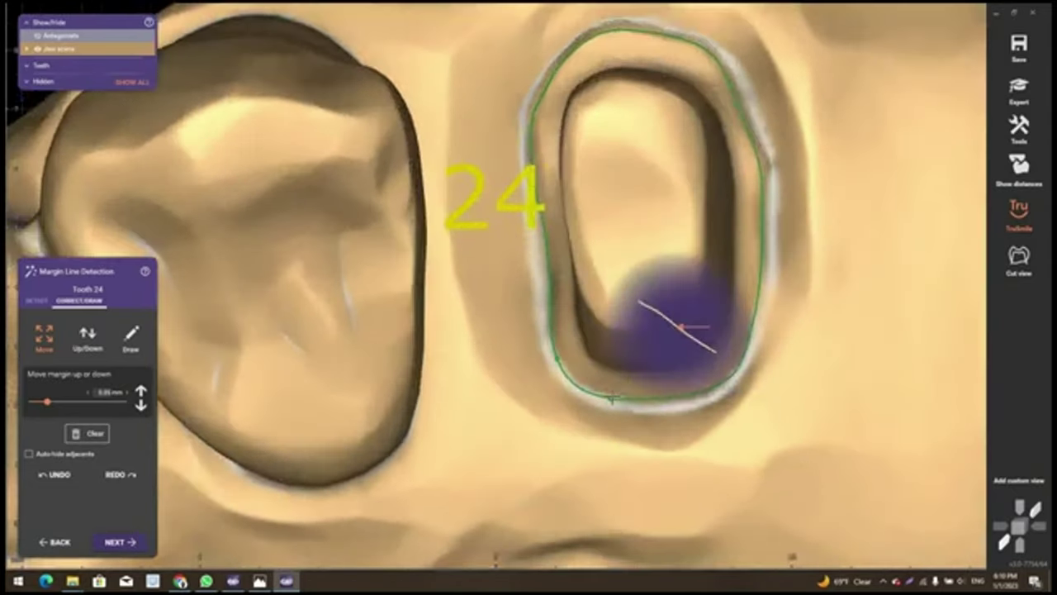
pyautogui.scroll(3, 562, 372)
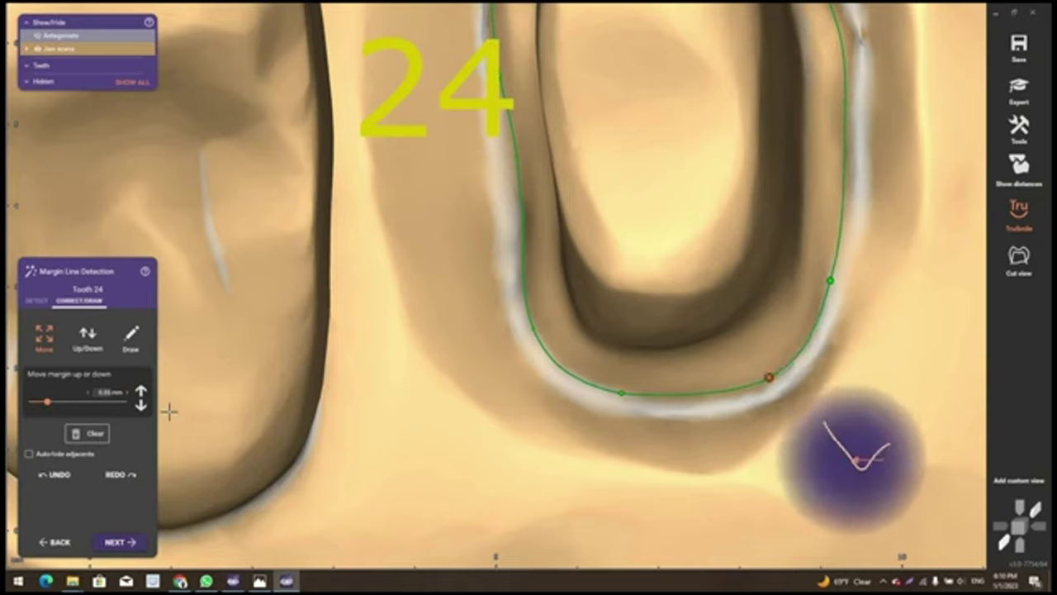
pyautogui.click(108, 431)
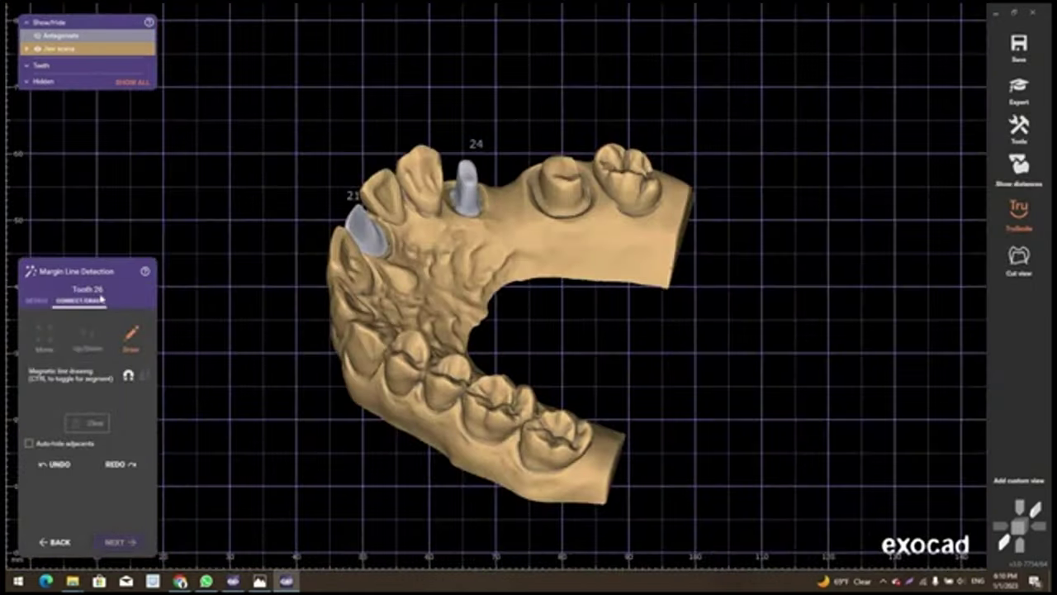
# Trace the margin line around the tooth 26 preparation, closing it at the top
pyautogui.scroll(1, 545, 297)
pyautogui.scroll(2, 562, 331)
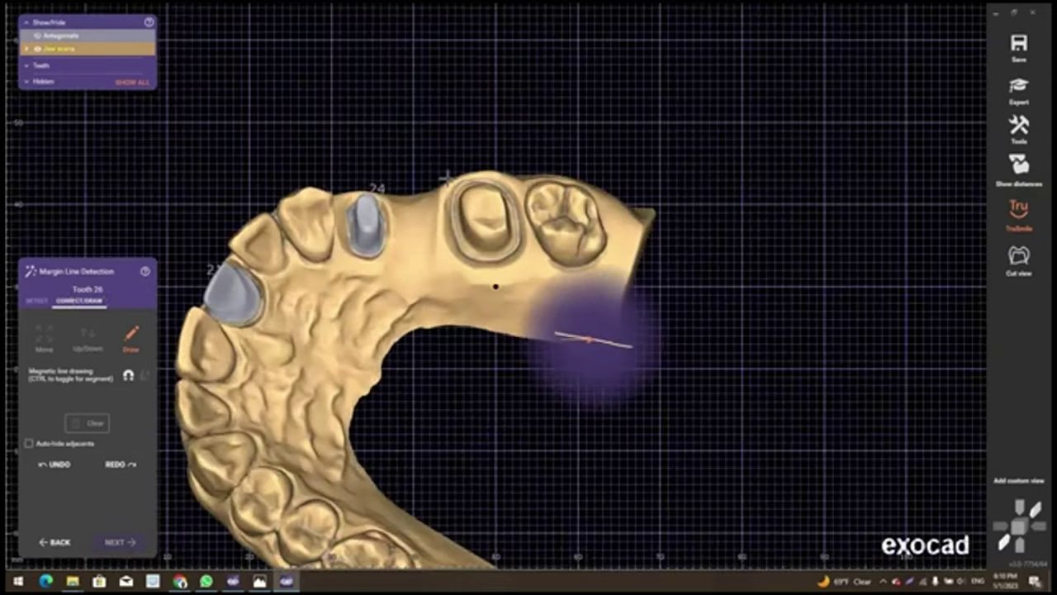
pyautogui.scroll(2, 507, 295)
pyautogui.scroll(1, 506, 240)
pyautogui.moveTo(506, 240); pyautogui.dragTo(484, 177, button='right')
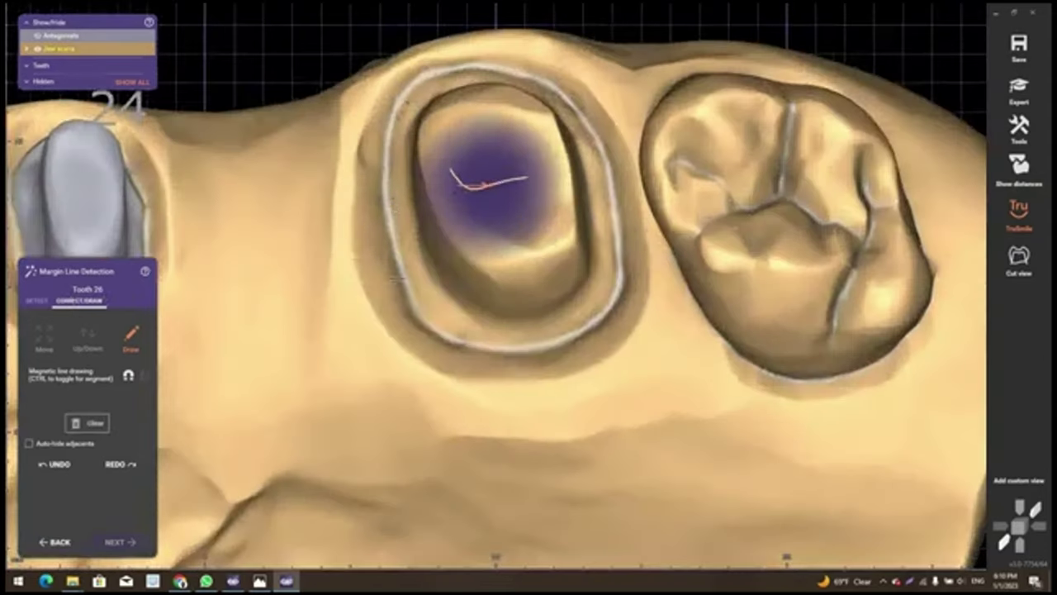
pyautogui.click(475, 339)
pyautogui.click(568, 332)
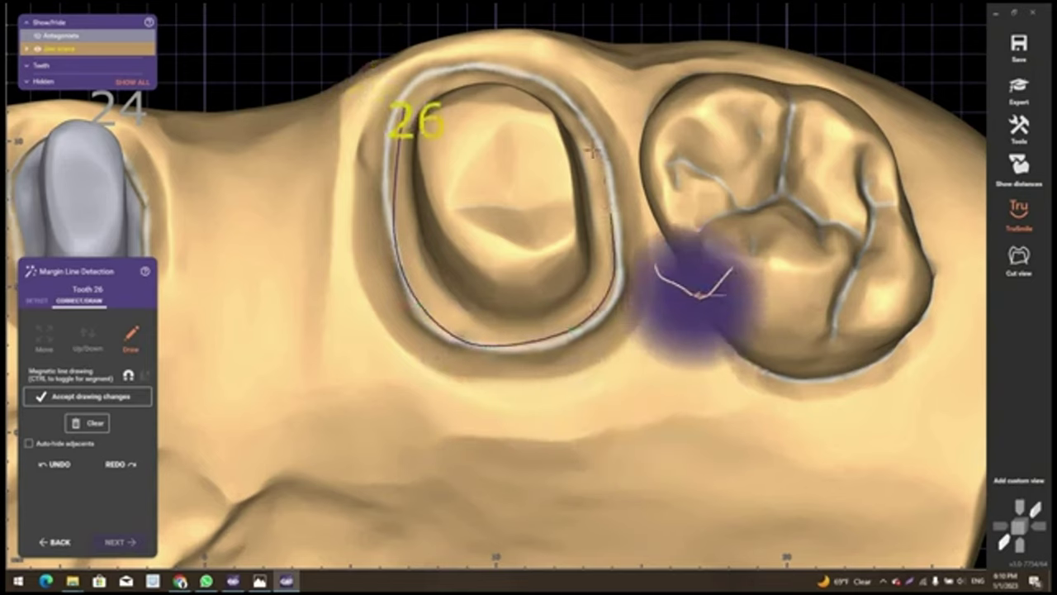
pyautogui.click(615, 276)
pyautogui.click(487, 66)
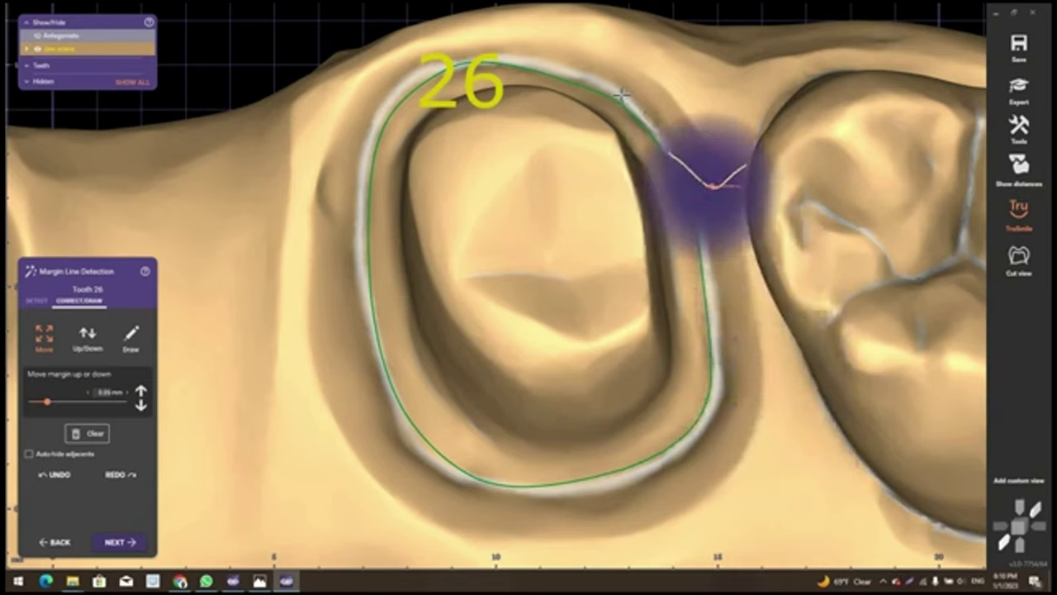
# Inspect the tooth 26 margin from other angles and accept it
pyautogui.moveTo(566, 141); pyautogui.dragTo(507, 165, button='right')
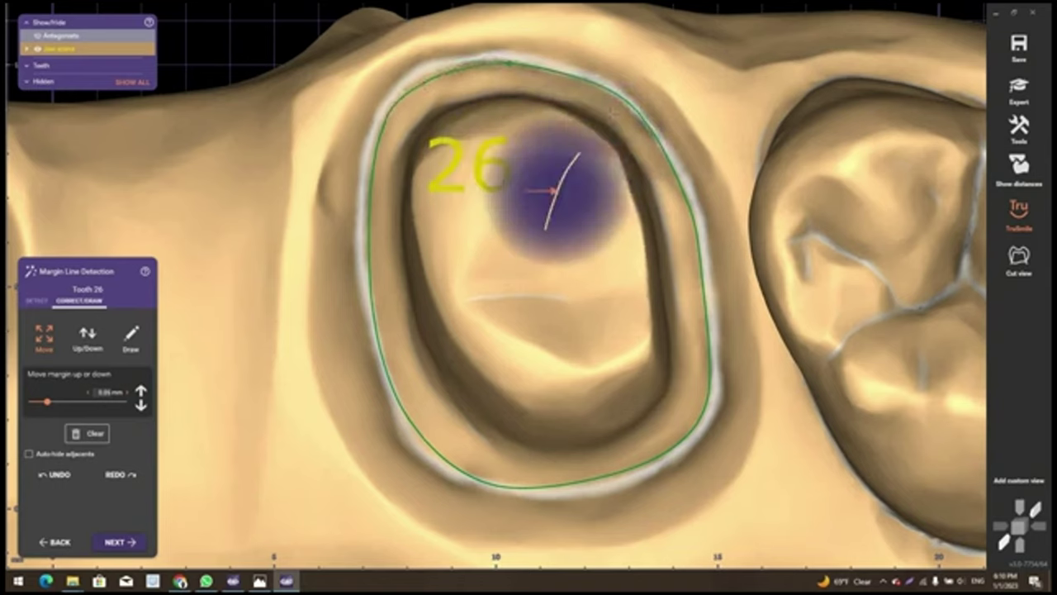
pyautogui.moveTo(548, 189); pyautogui.dragTo(618, 98, button='right')
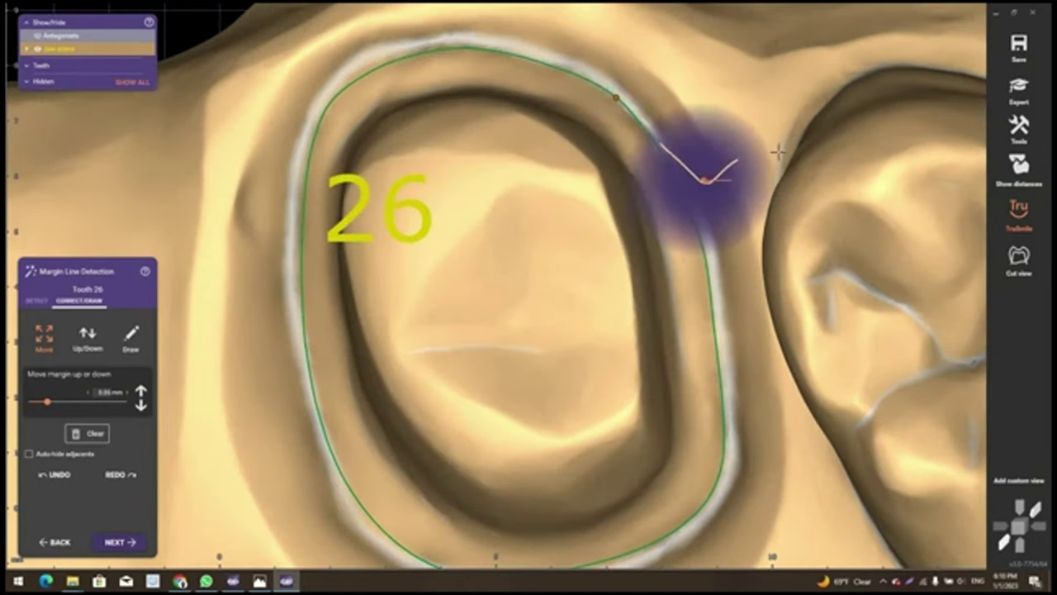
pyautogui.scroll(-3, 779, 146)
pyautogui.scroll(3, 842, 212)
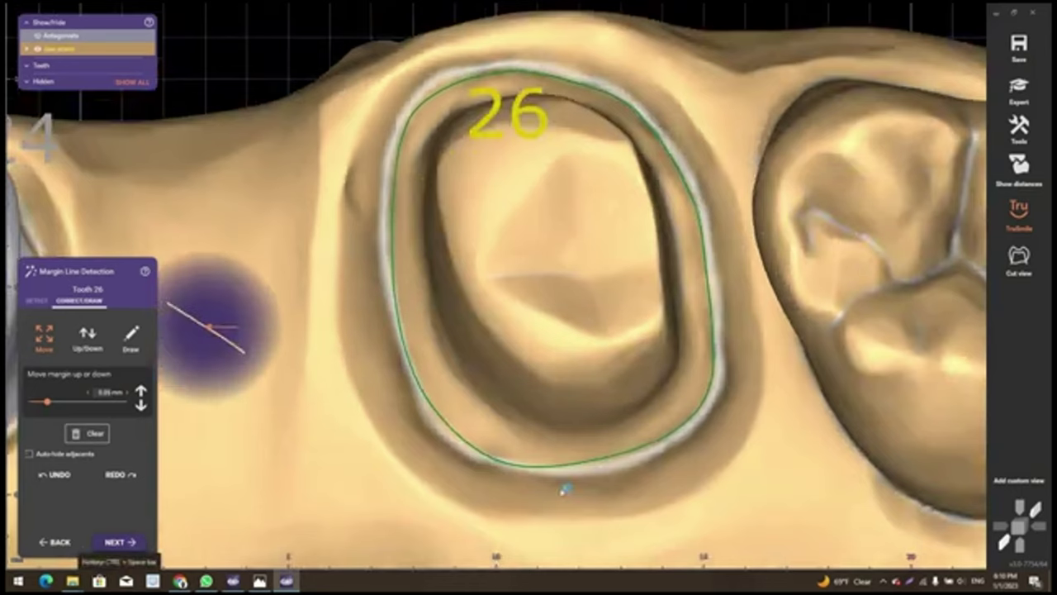
pyautogui.click(116, 542)
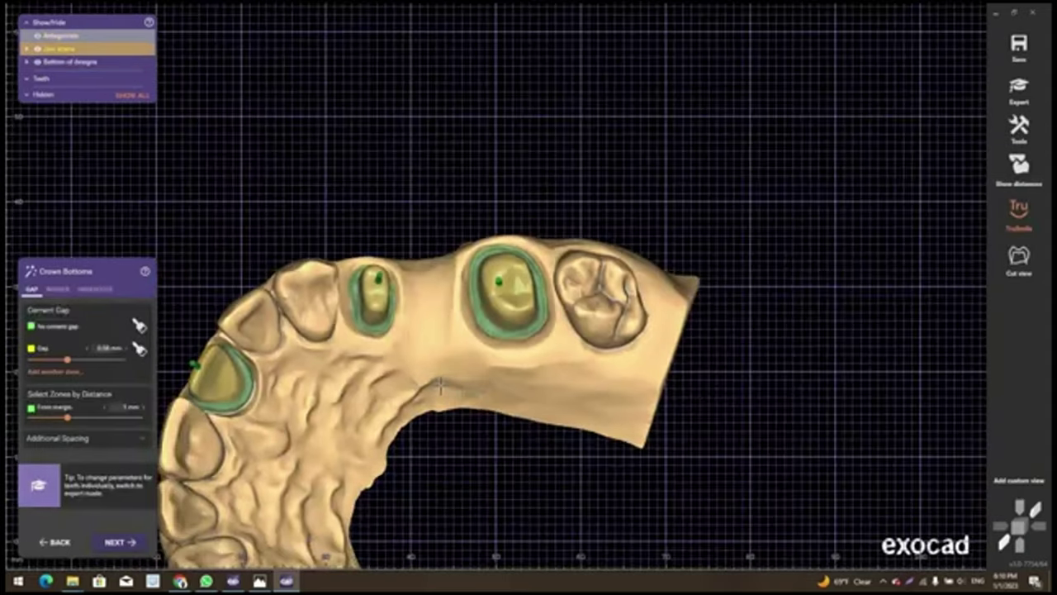
# Open Insertion Direction and set tooth 21's insertion axis from the current view
pyautogui.moveTo(454, 388)
pyautogui.mouseDown(button='right')
pyautogui.moveTo(475, 399)
pyautogui.moveTo(443, 448)
pyautogui.moveTo(482, 385)
pyautogui.mouseUp(button='right')
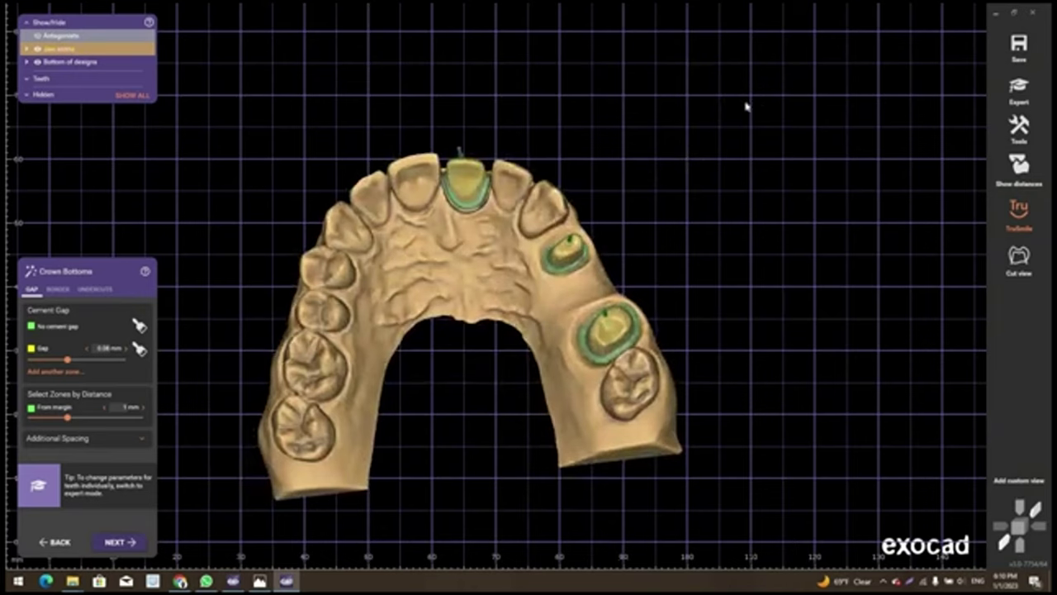
pyautogui.rightClick(759, 137)
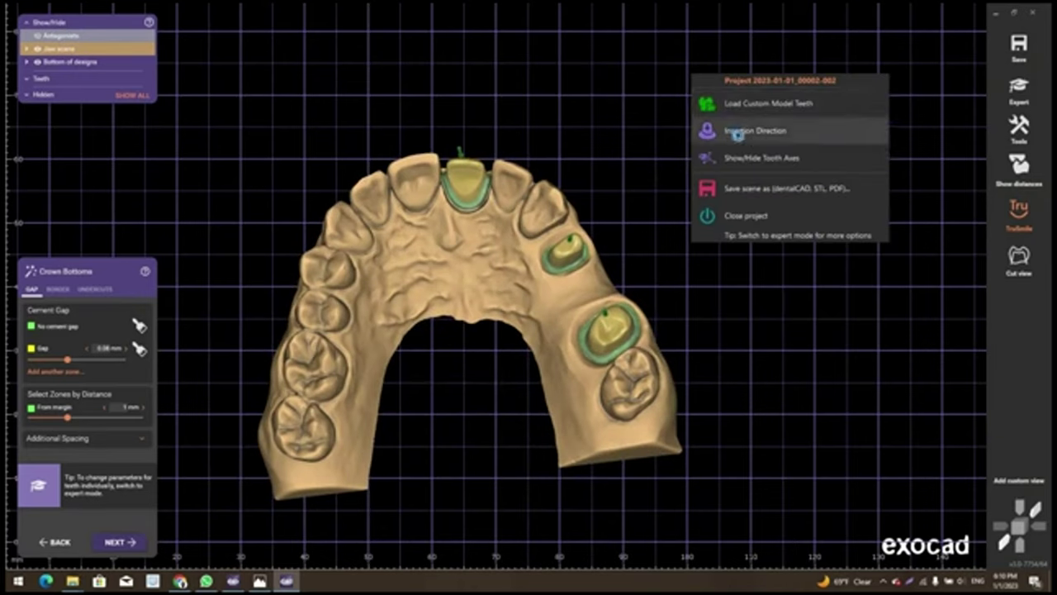
pyautogui.click(737, 132)
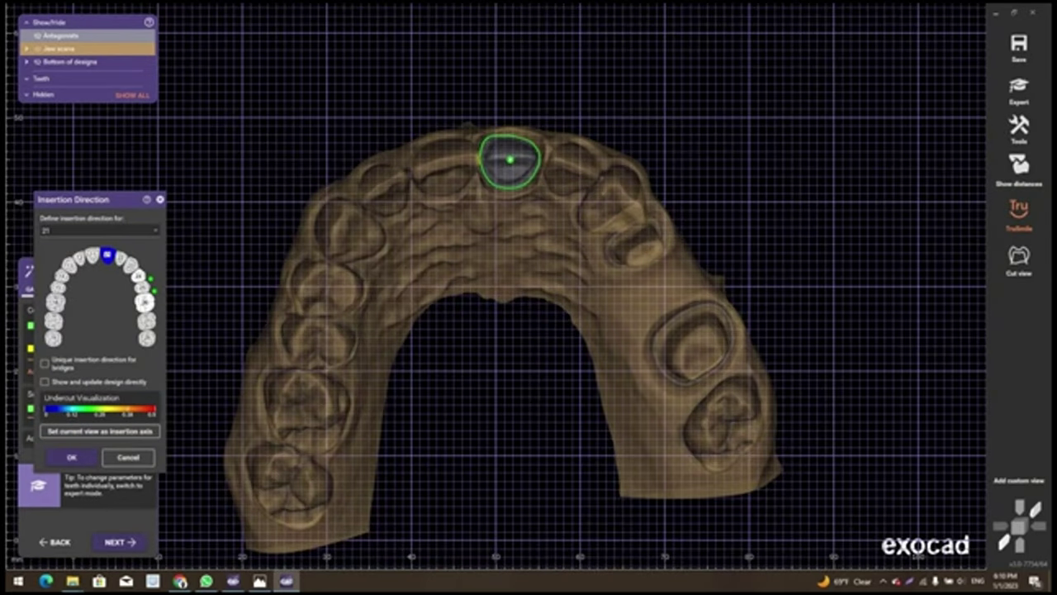
pyautogui.scroll(2, 534, 194)
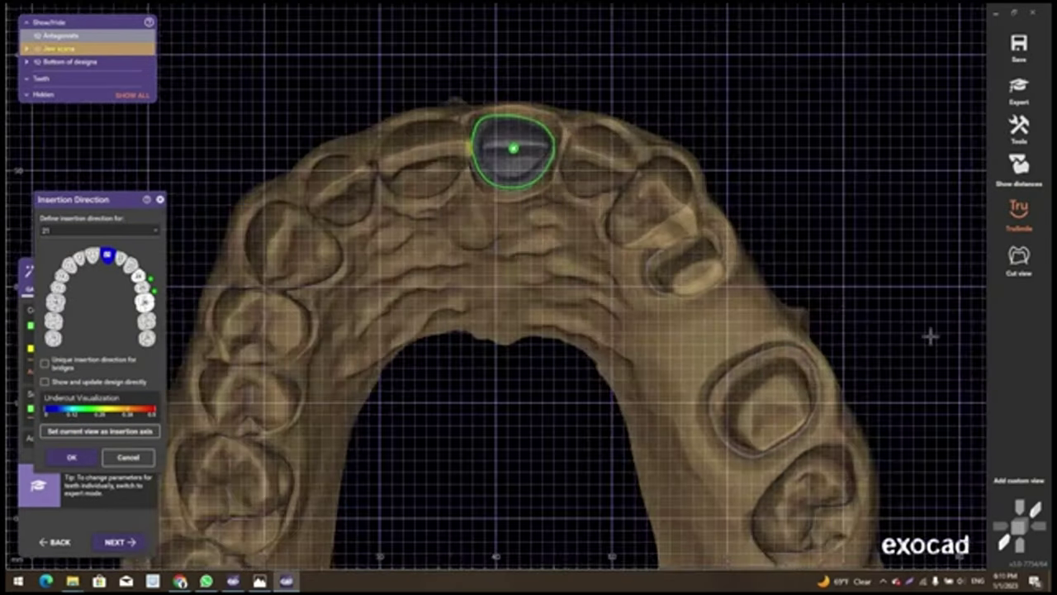
pyautogui.moveTo(610, 325); pyautogui.dragTo(590, 327, button='right')
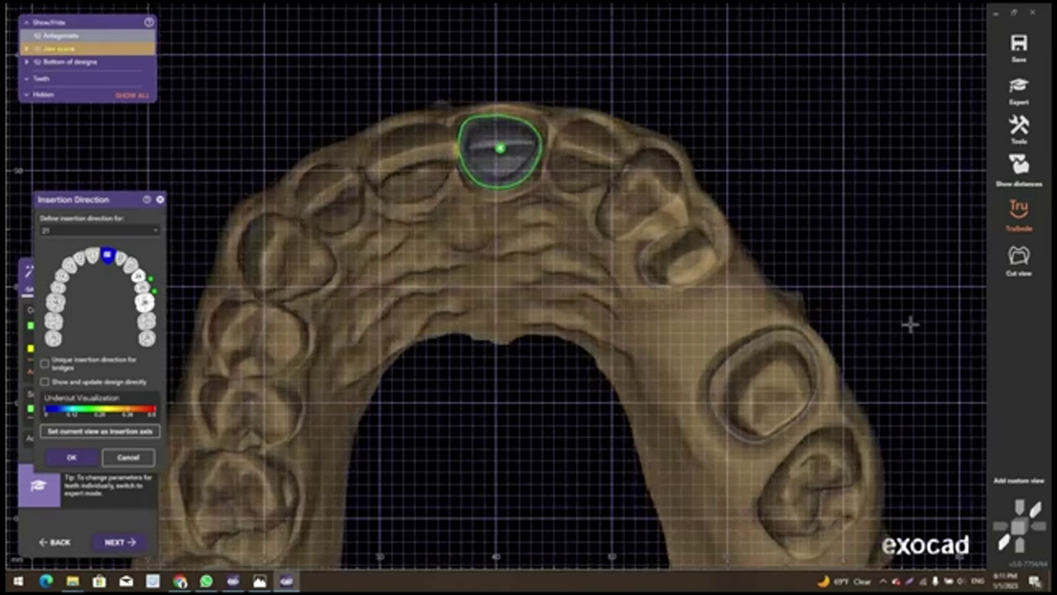
pyautogui.moveTo(545, 301); pyautogui.dragTo(538, 299, button='right')
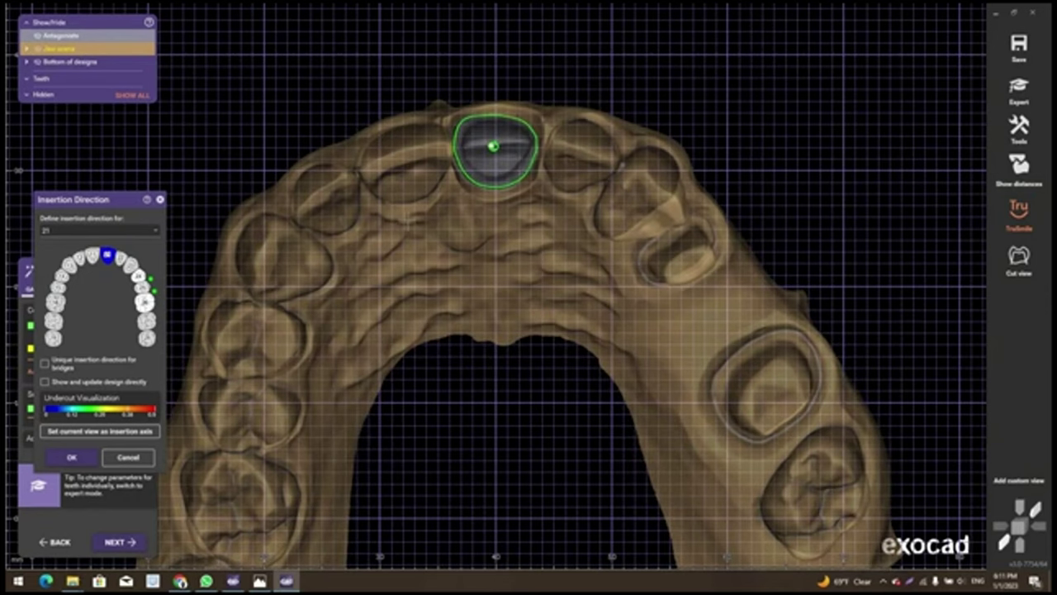
pyautogui.click(95, 433)
# Enable 'Unique insertion direction for bridges' with teeth 24-26 chosen
pyautogui.click(45, 363)
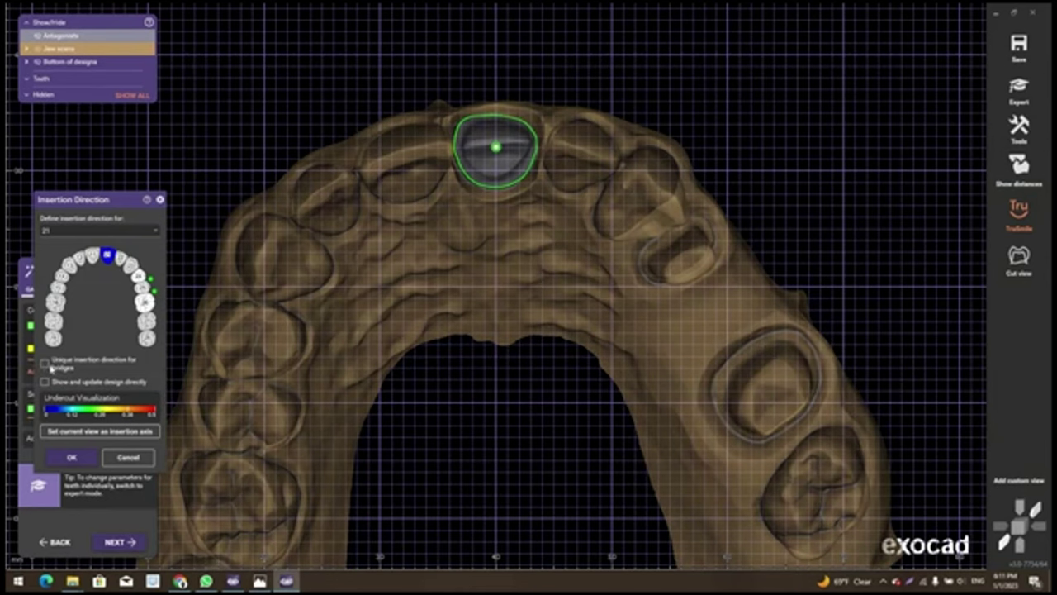
pyautogui.click(47, 362)
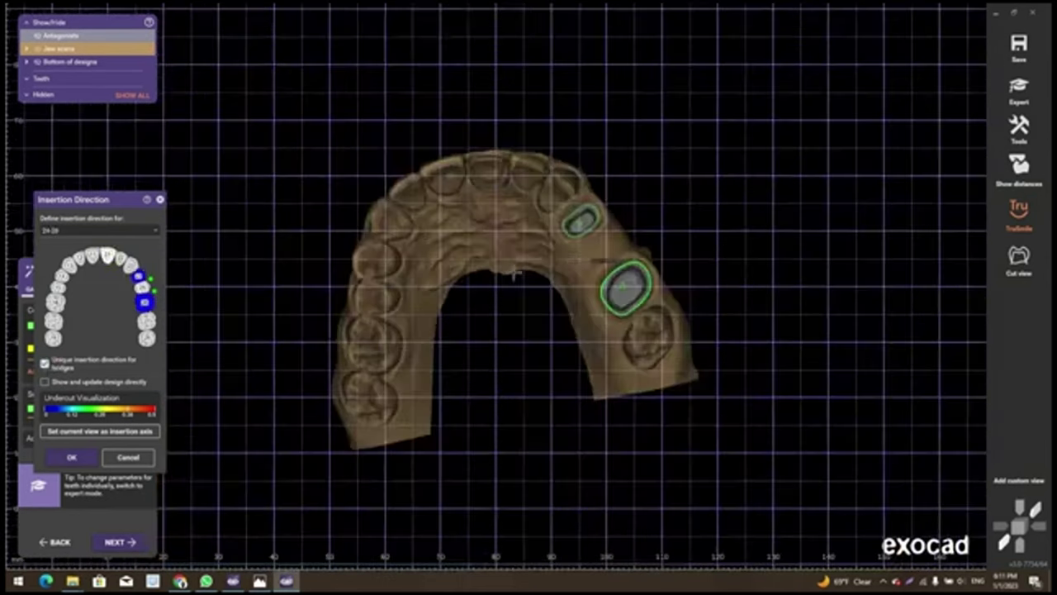
pyautogui.scroll(3, 613, 244)
pyautogui.scroll(2, 613, 245)
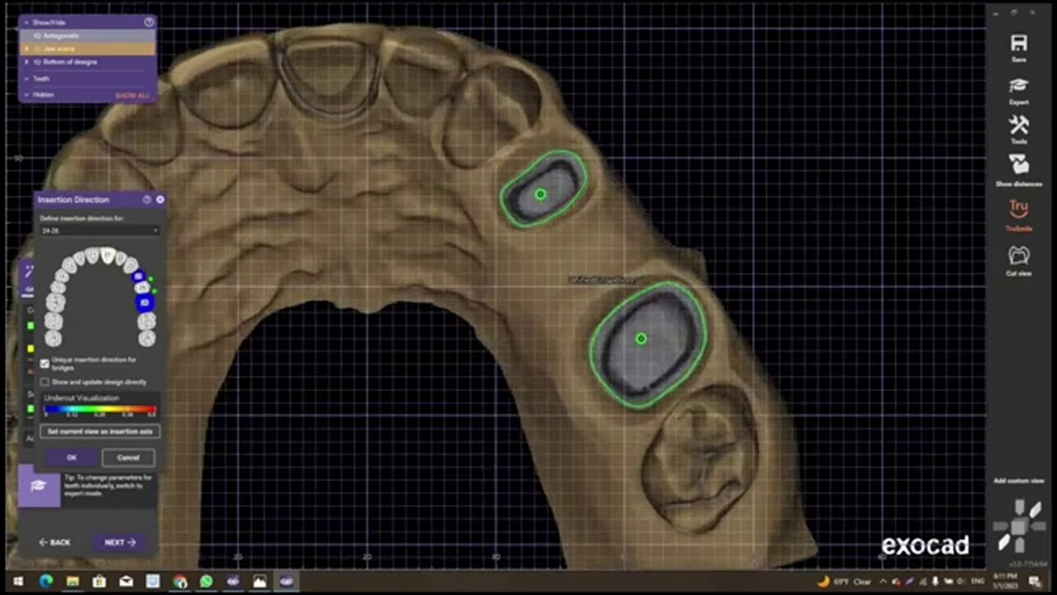
pyautogui.click(155, 235)
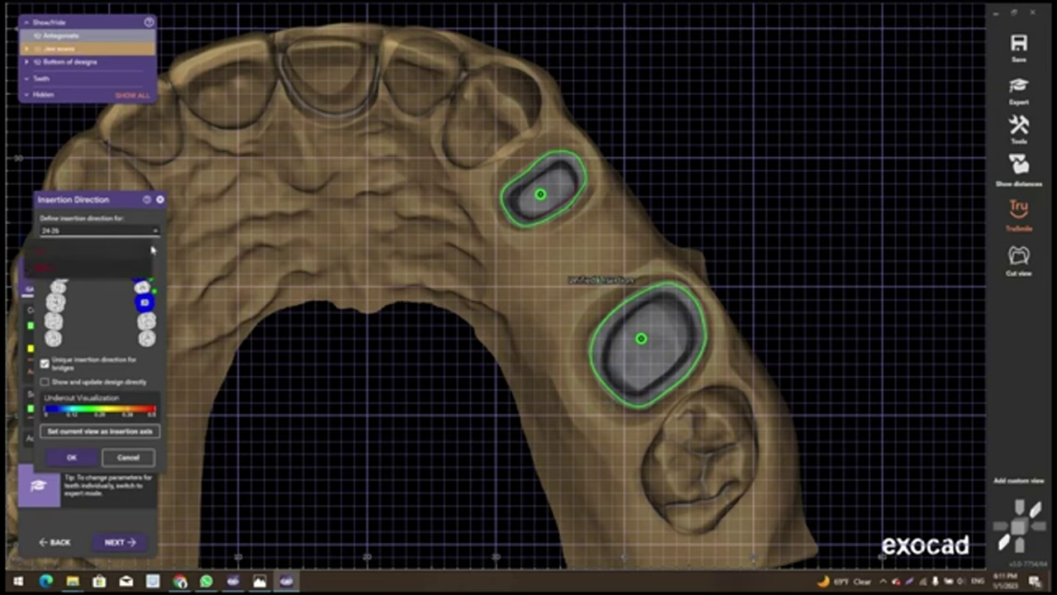
pyautogui.click(258, 402)
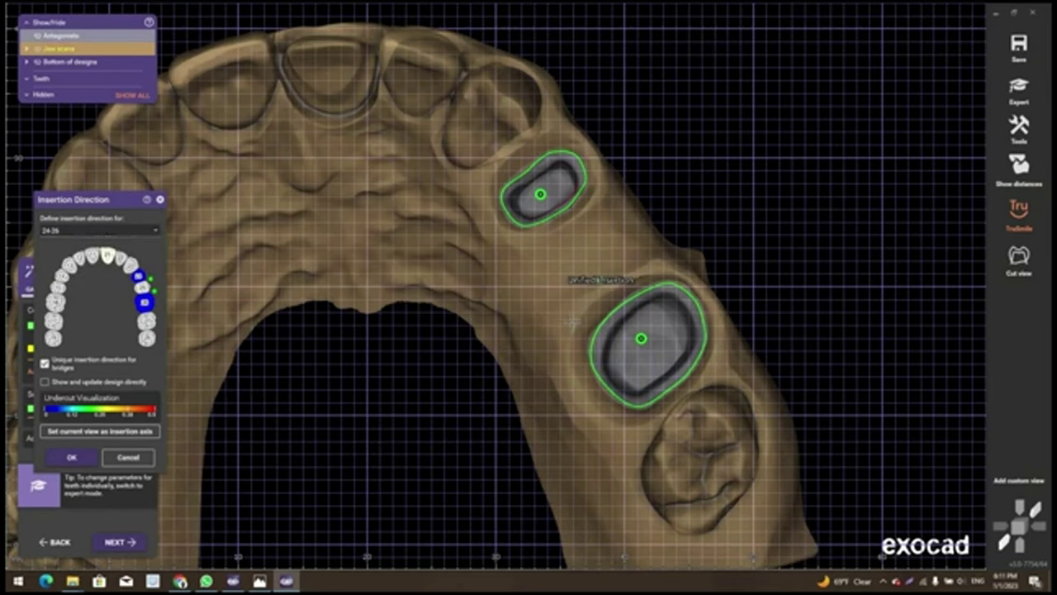
pyautogui.moveTo(573, 322); pyautogui.dragTo(572, 324, button='right')
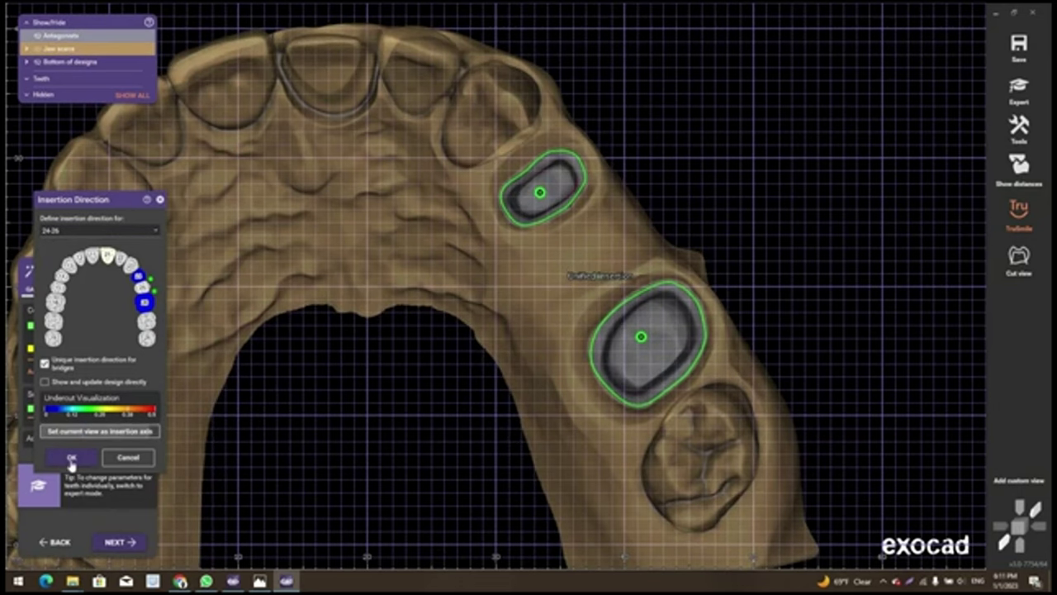
# Confirm the insertion directions to regenerate crown bottoms, then view the cement gap settings
pyautogui.press('Return')
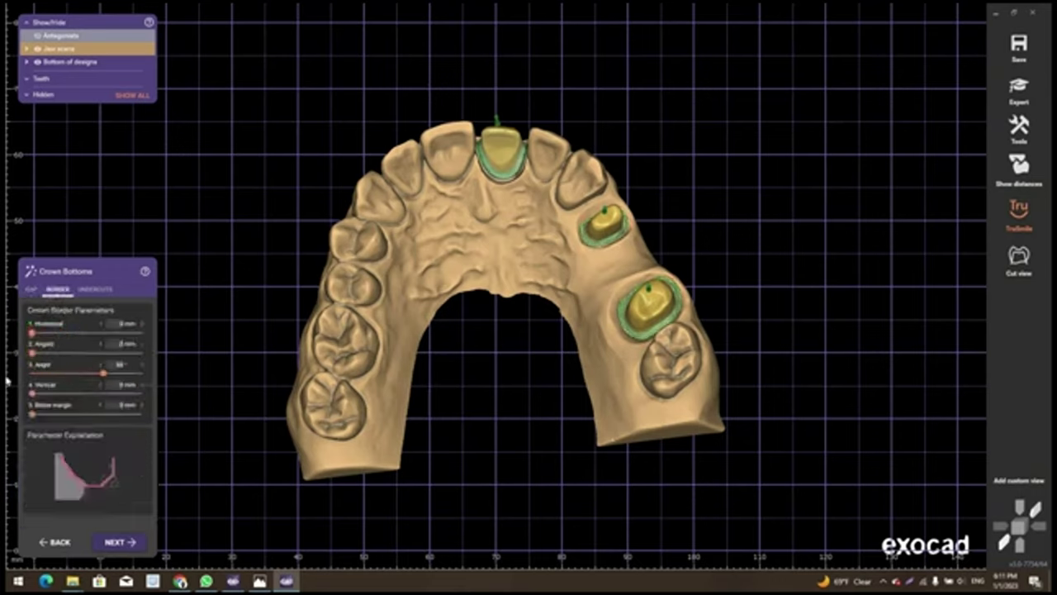
pyautogui.click(32, 289)
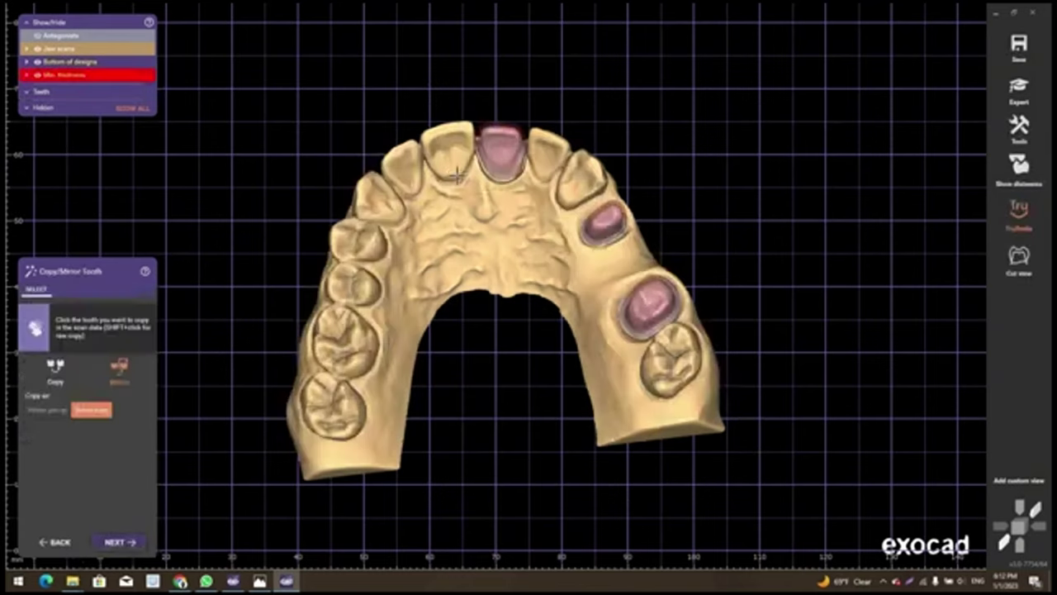
# Switch to Expert mode, hide the antagonist scan and select tooth 21
pyautogui.click(1021, 87)
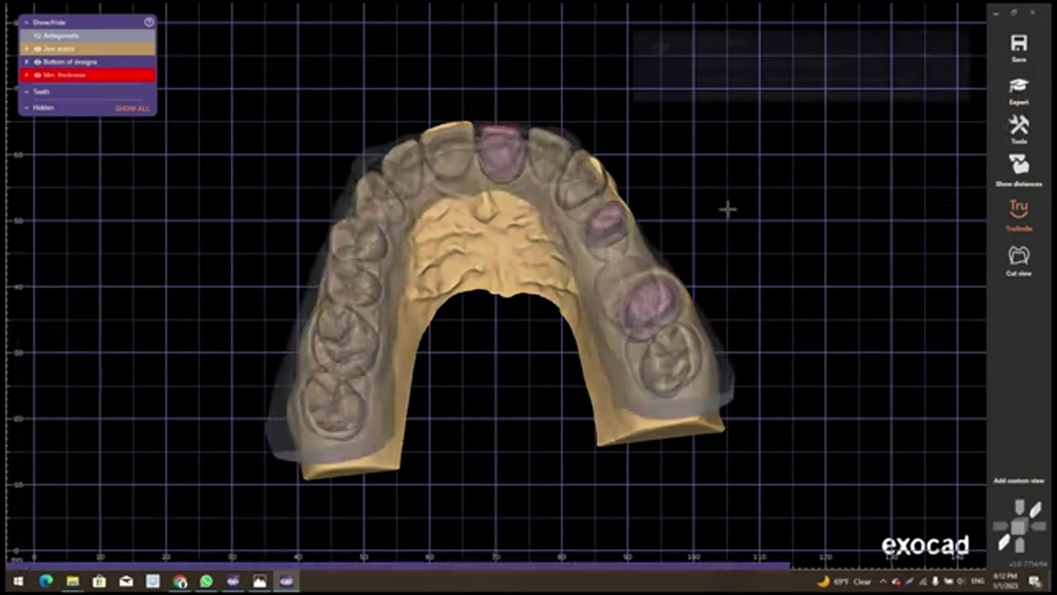
pyautogui.moveTo(566, 114); pyautogui.dragTo(586, 143, button='right')
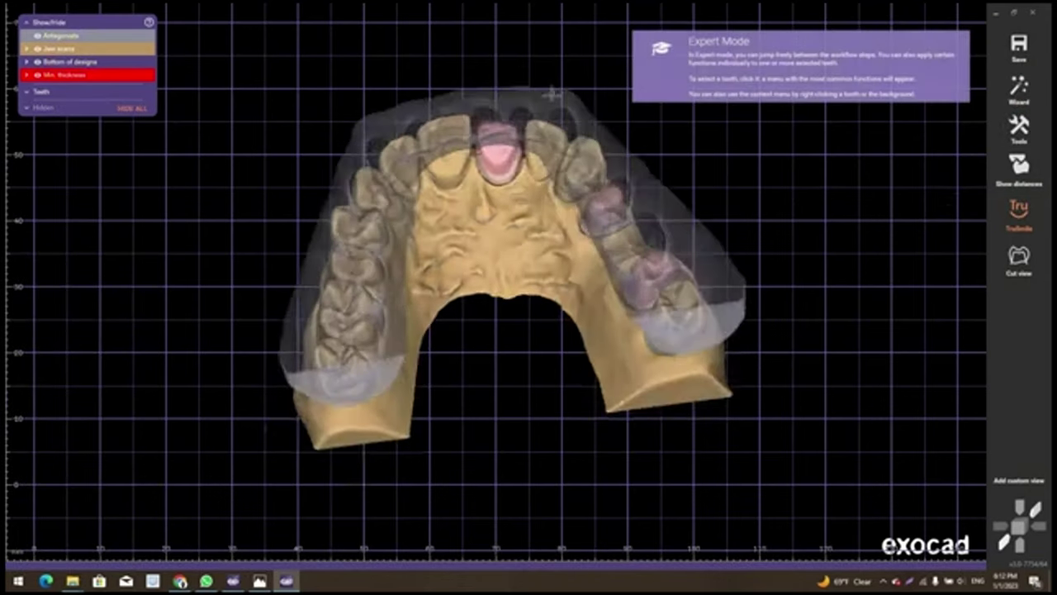
pyautogui.keyDown('ctrl'); pyautogui.middleClick(614, 275); pyautogui.keyUp('ctrl')
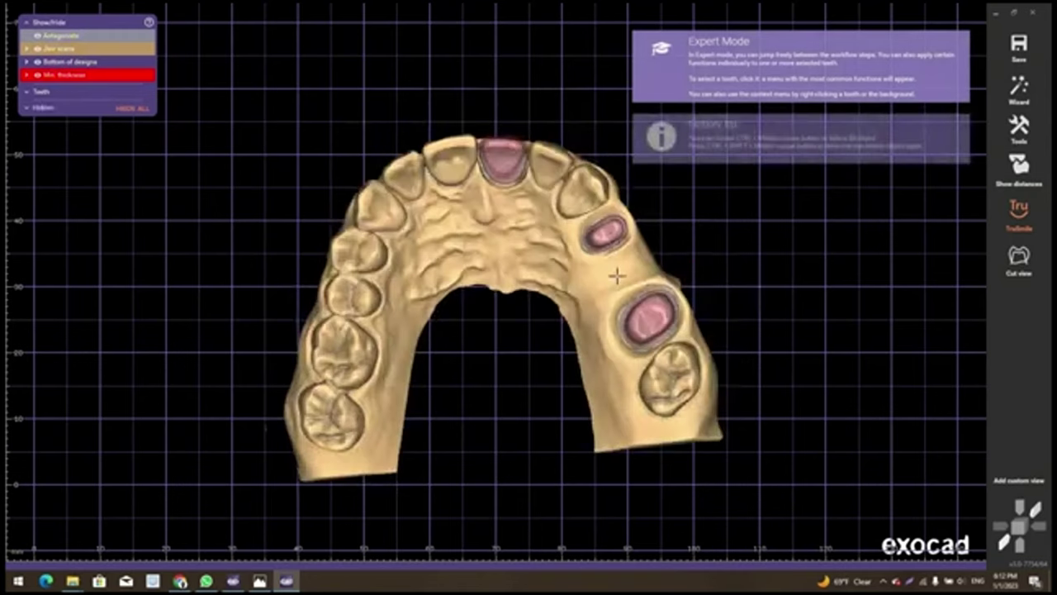
pyautogui.moveTo(614, 275); pyautogui.dragTo(476, 163, button='right')
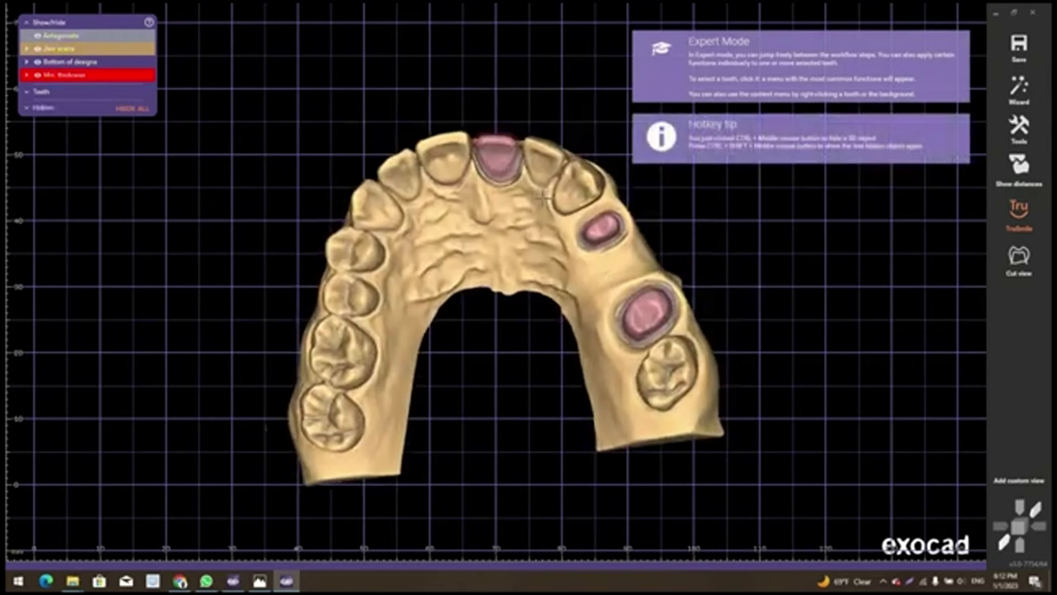
pyautogui.scroll(2, 475, 163)
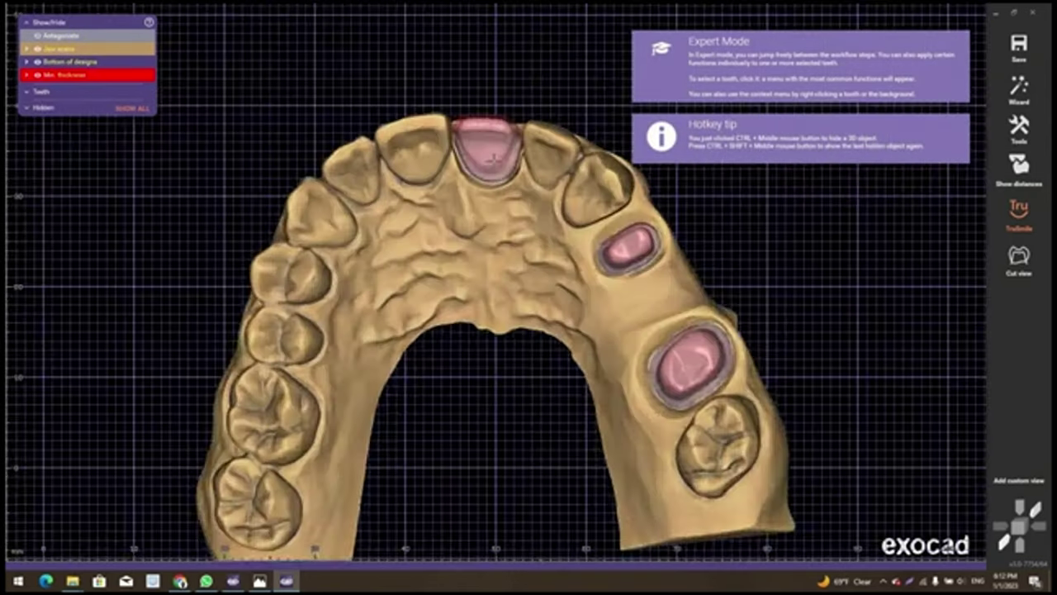
pyautogui.click(493, 159)
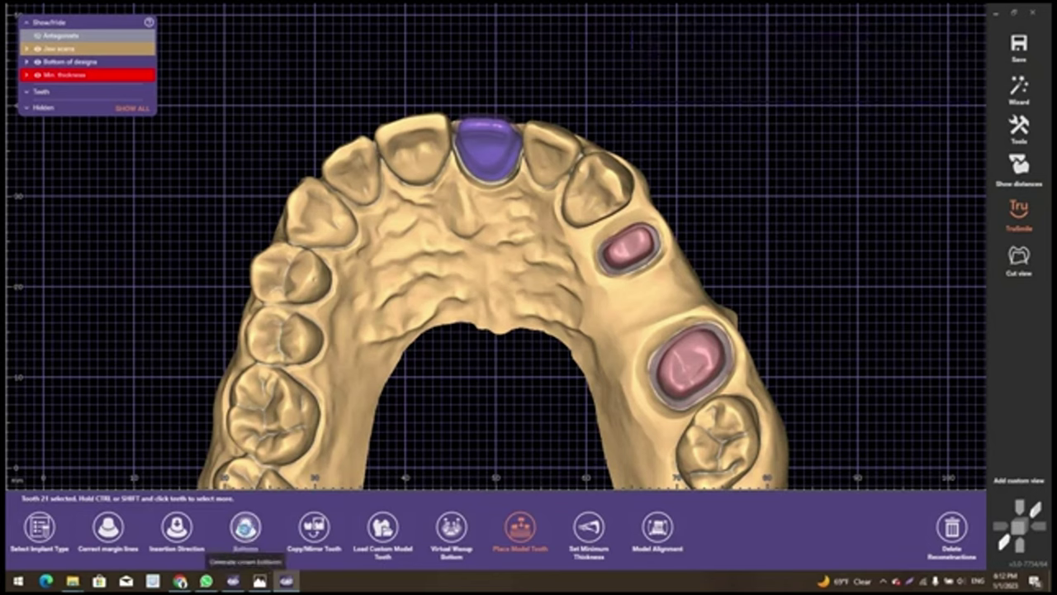
# Regenerate tooth 21's crown bottom, deselect it and return to the Wizard
pyautogui.click(244, 530)
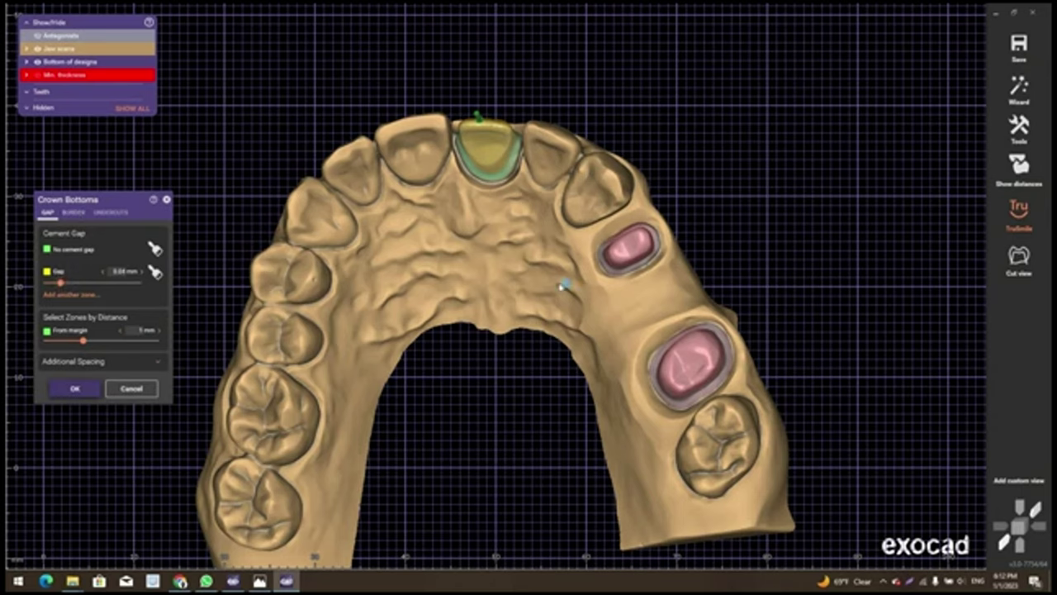
pyautogui.press('Return')
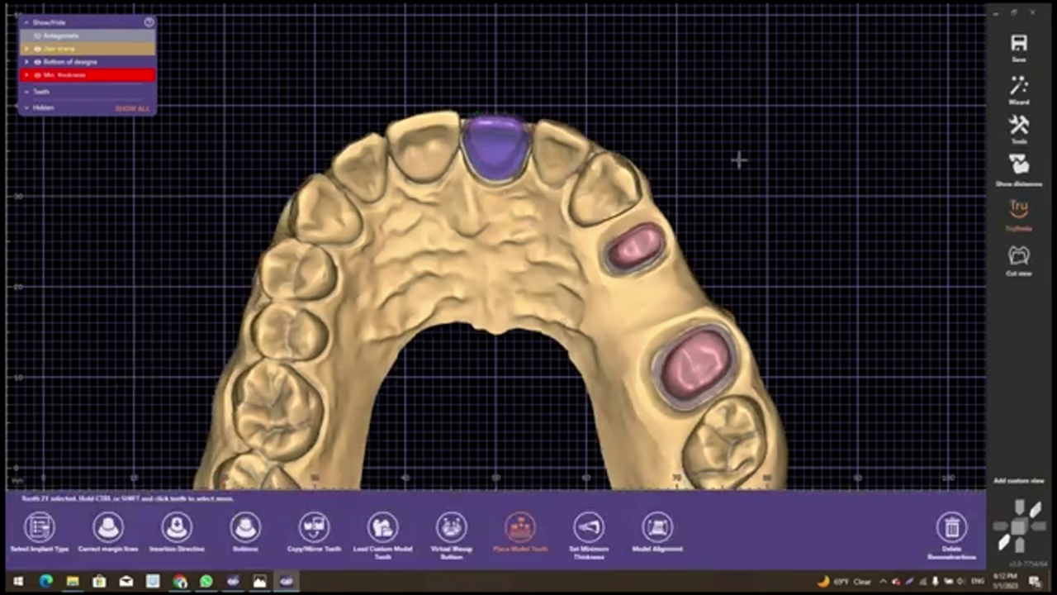
pyautogui.scroll(-2, 738, 174)
pyautogui.click(738, 203)
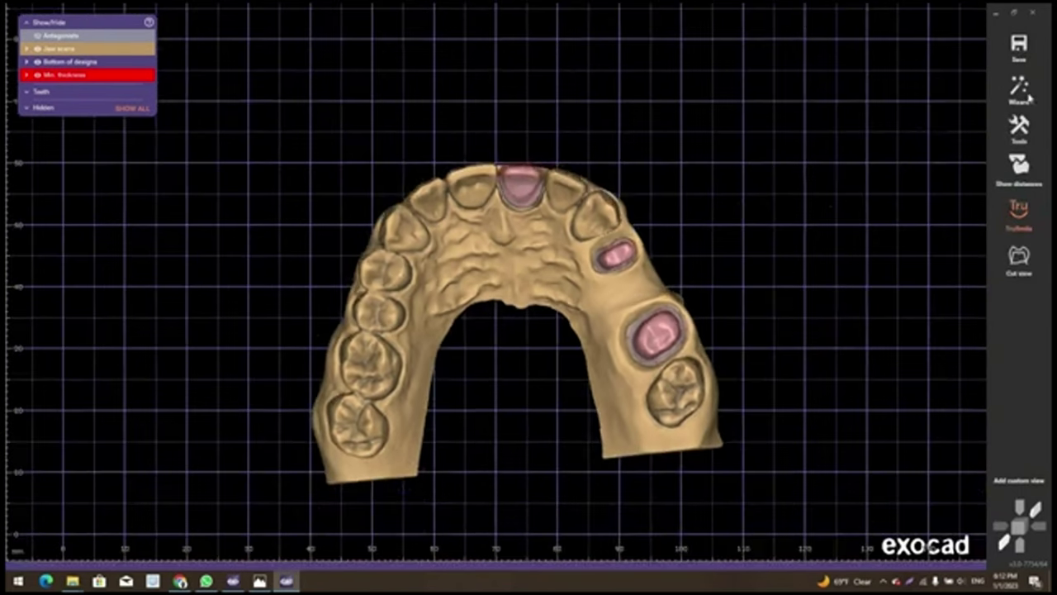
pyautogui.click(1019, 86)
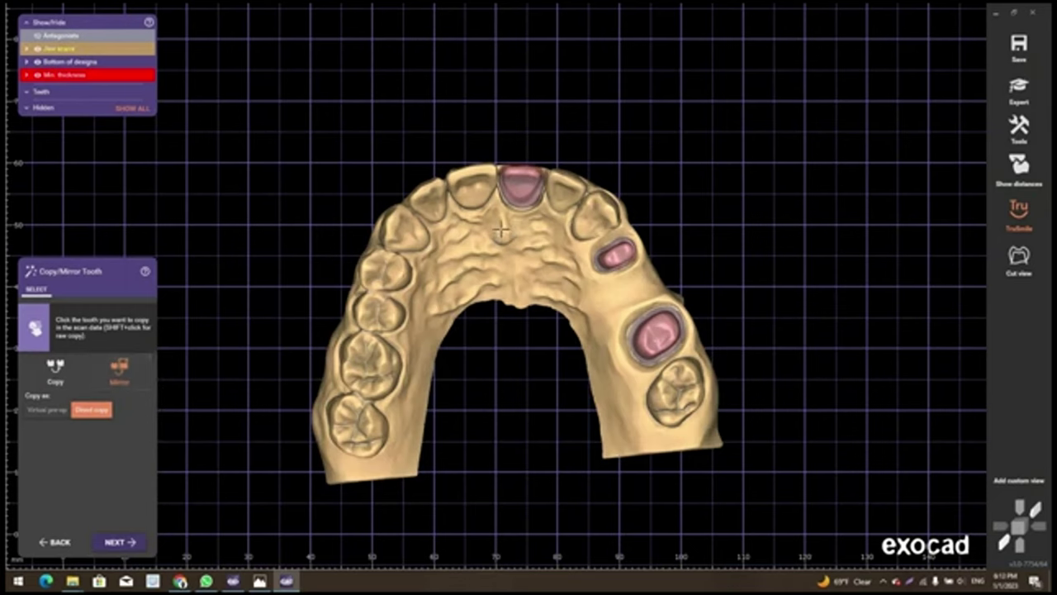
# Mirror the other central incisor onto tooth 21 and turn off the distance colours
pyautogui.moveTo(501, 232); pyautogui.dragTo(521, 262, button='right')
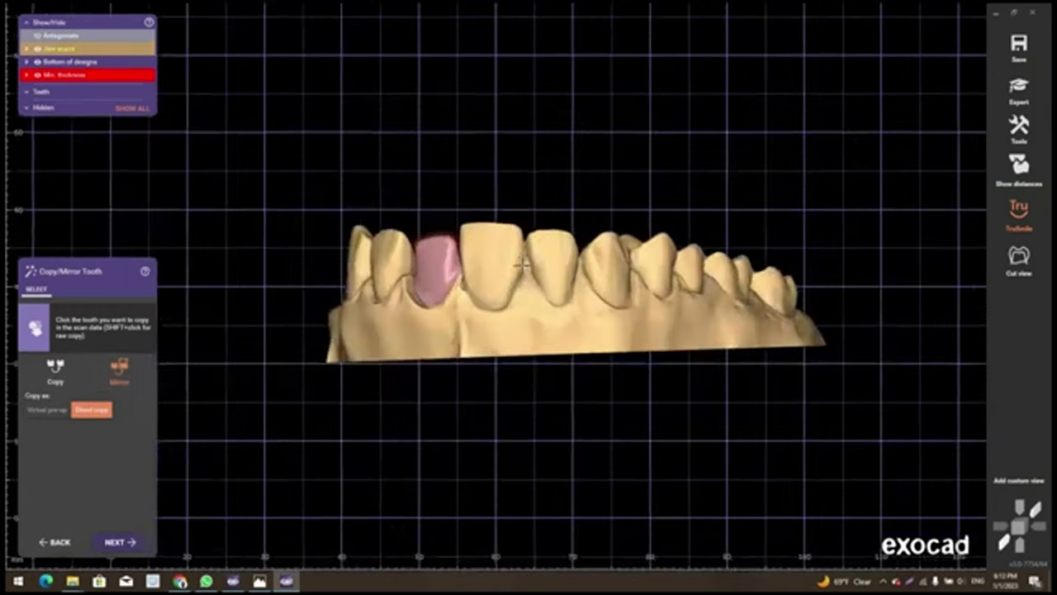
pyautogui.scroll(2, 521, 263)
pyautogui.scroll(3, 507, 259)
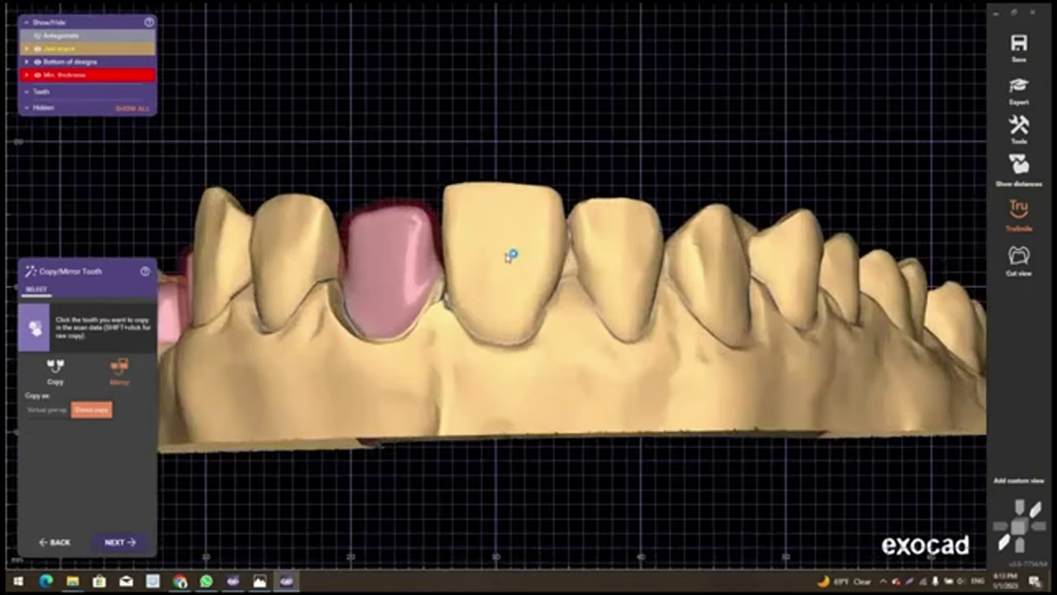
pyautogui.click(511, 256)
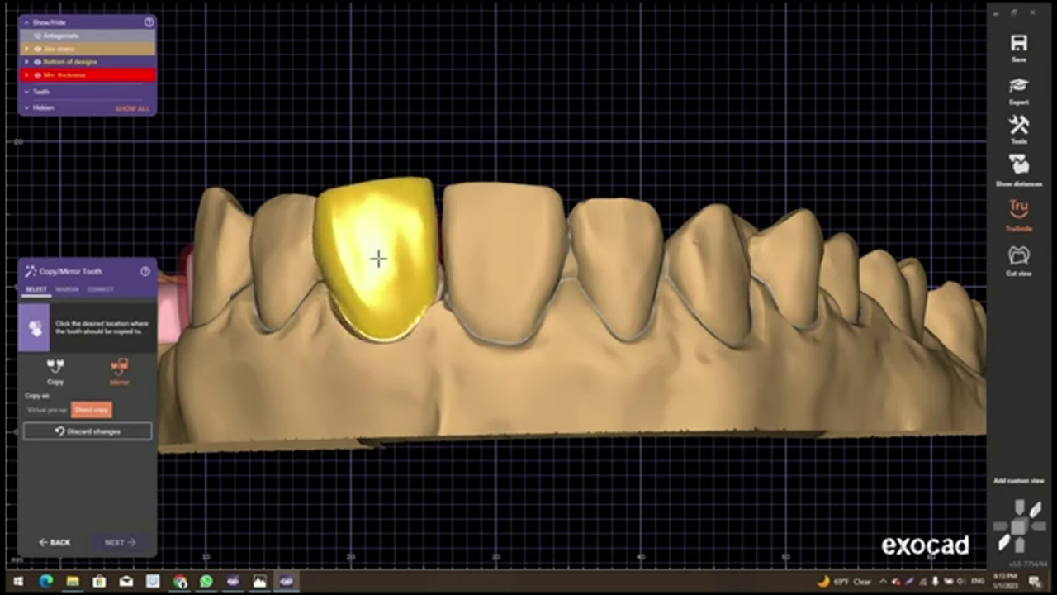
pyautogui.click(424, 367)
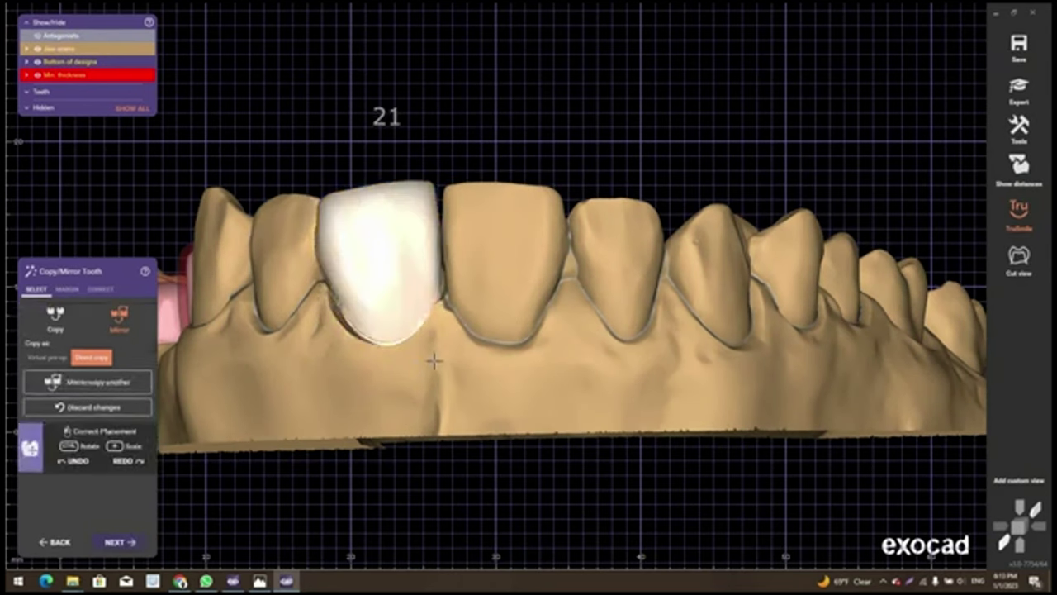
pyautogui.click(1022, 170)
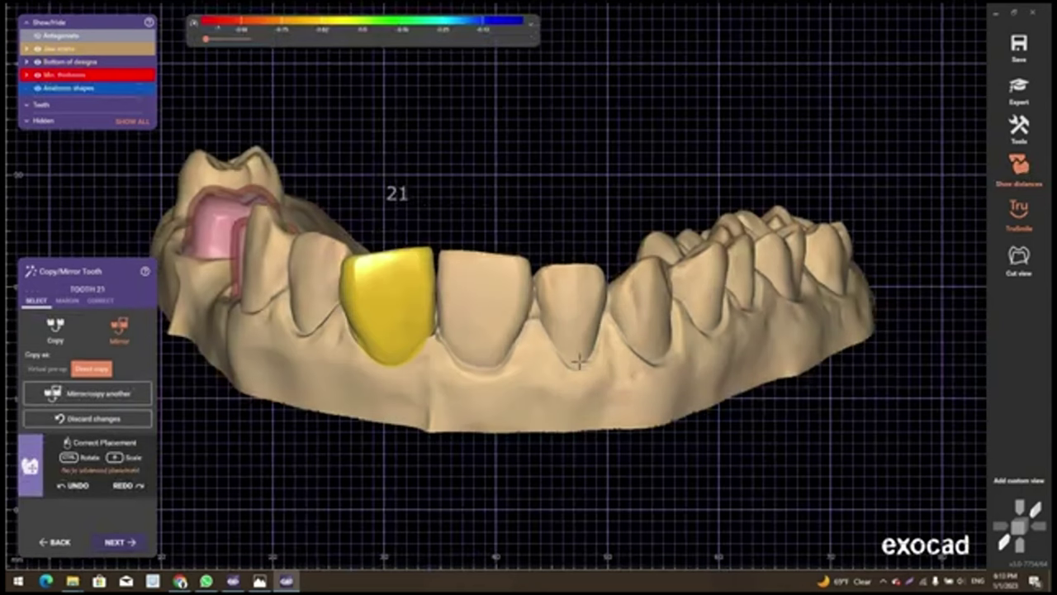
# Move the mirrored tooth copy over the tooth 21 preparation to cover its margin
pyautogui.moveTo(578, 370); pyautogui.dragTo(377, 437, button='right')
pyautogui.scroll(3, 378, 438)
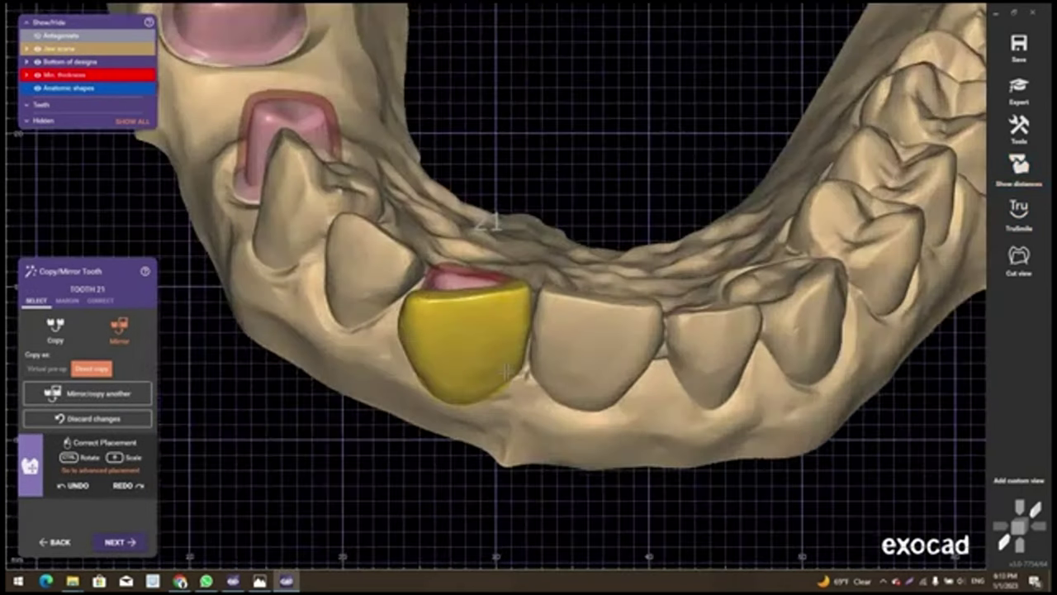
pyautogui.moveTo(435, 360)
pyautogui.mouseDown()
pyautogui.moveTo(455, 353)
pyautogui.moveTo(482, 318)
pyautogui.mouseUp()
pyautogui.scroll(-3, 481, 318)
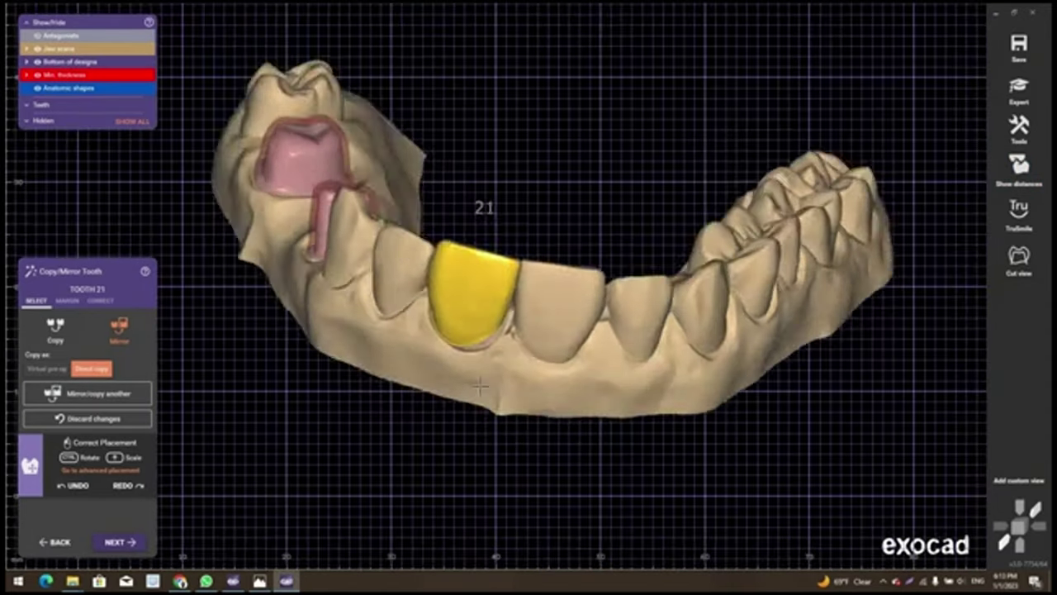
pyautogui.moveTo(482, 318)
pyautogui.mouseDown(button='right')
pyautogui.moveTo(469, 330)
pyautogui.moveTo(472, 248)
pyautogui.mouseUp(button='right')
pyautogui.scroll(4, 475, 326)
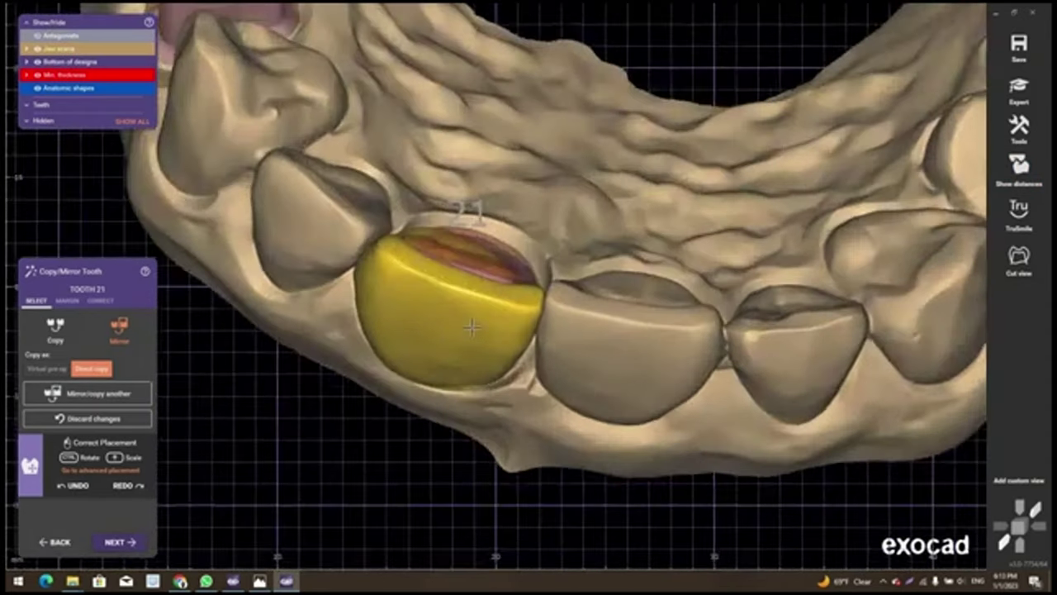
pyautogui.moveTo(472, 248); pyautogui.dragTo(473, 240)
pyautogui.moveTo(472, 240)
pyautogui.mouseDown(button='right')
pyautogui.moveTo(521, 236)
pyautogui.moveTo(458, 226)
pyautogui.moveTo(490, 201)
pyautogui.mouseUp(button='right')
pyautogui.scroll(2, 458, 226)
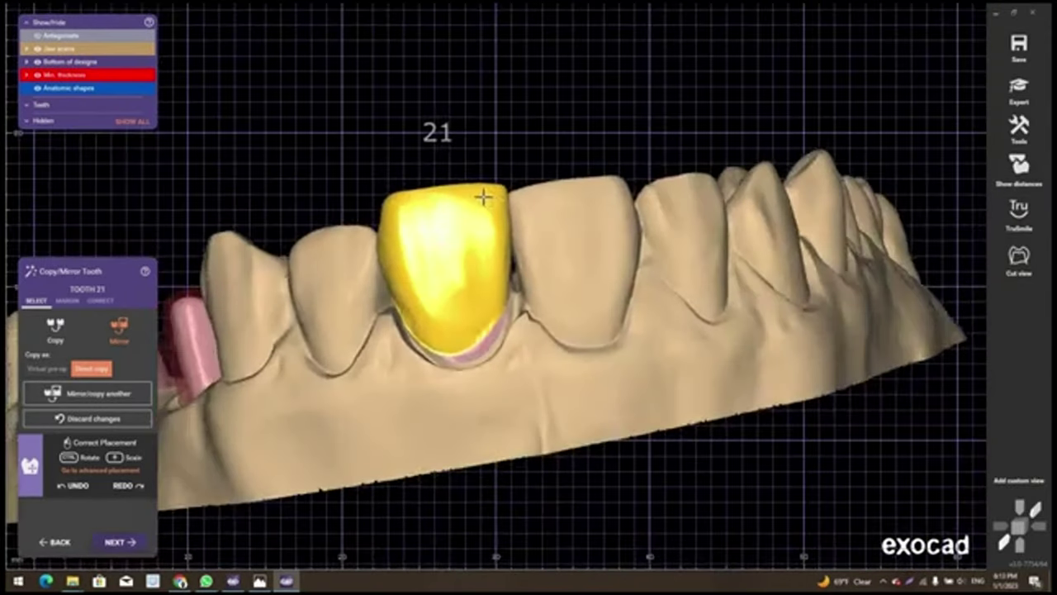
pyautogui.moveTo(483, 195); pyautogui.dragTo(488, 212)
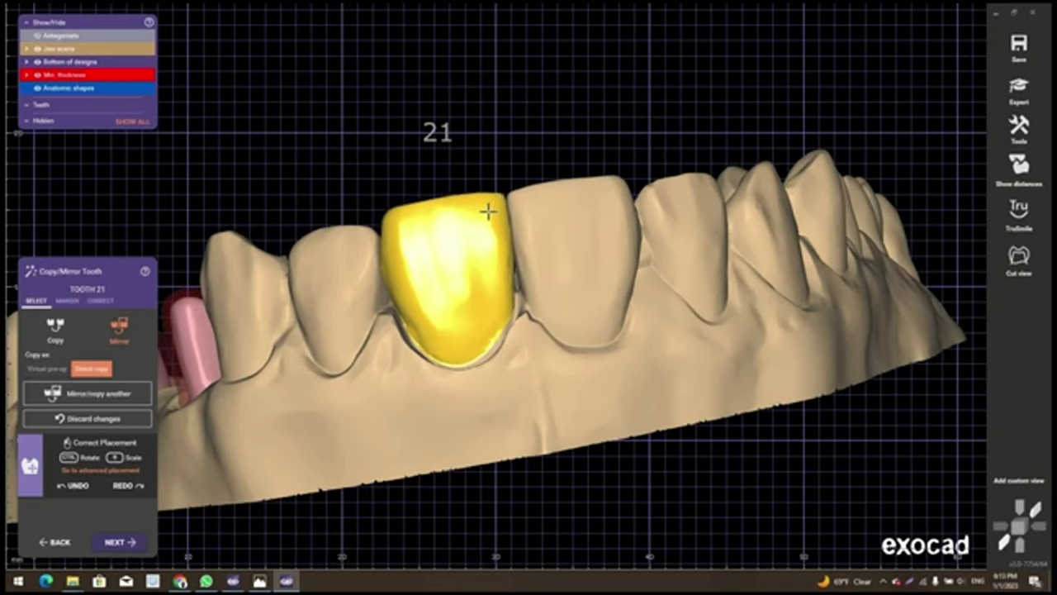
# Fine-tune tooth 21's position and height, checking it from frontal and occlusal views
pyautogui.moveTo(479, 215); pyautogui.dragTo(501, 237, button='right')
pyautogui.scroll(2, 509, 228)
pyautogui.scroll(2, 517, 223)
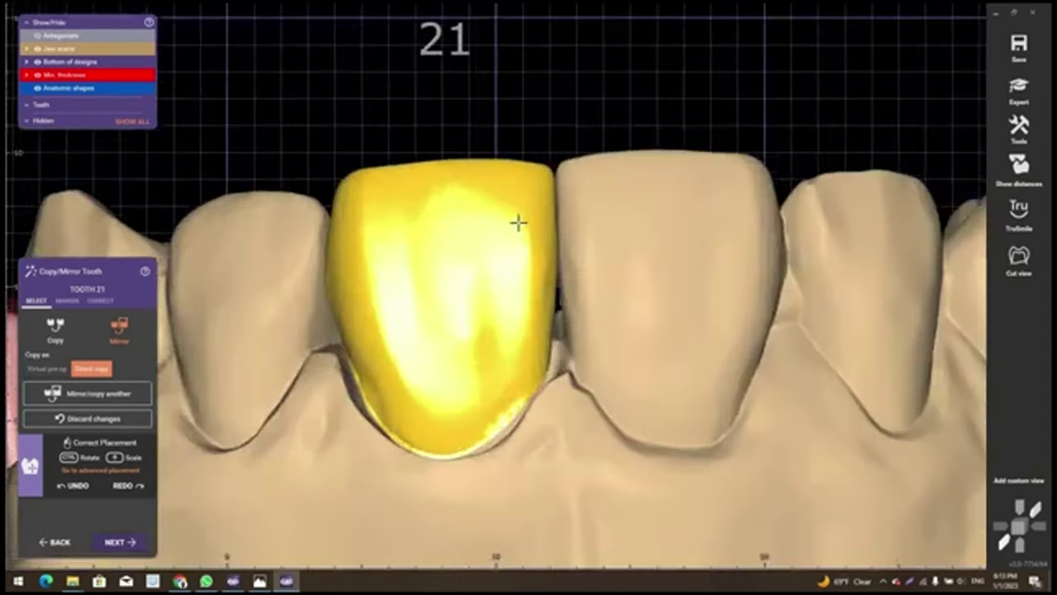
pyautogui.keyDown('shift'); pyautogui.scroll(2, 517, 221); pyautogui.keyUp('shift')
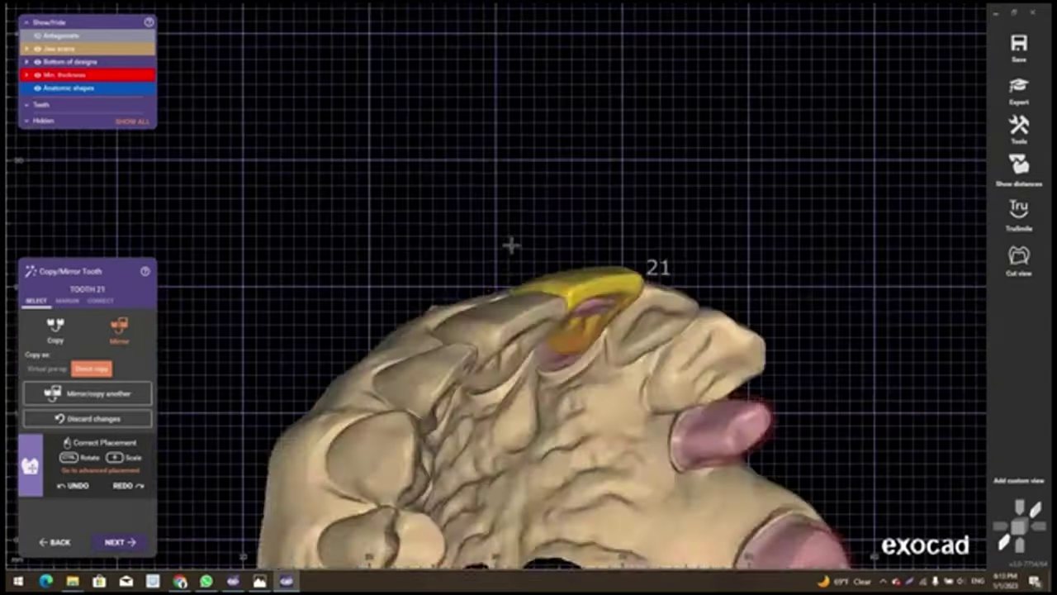
pyautogui.moveTo(511, 246); pyautogui.dragTo(535, 261, button='right')
pyautogui.scroll(2, 535, 261)
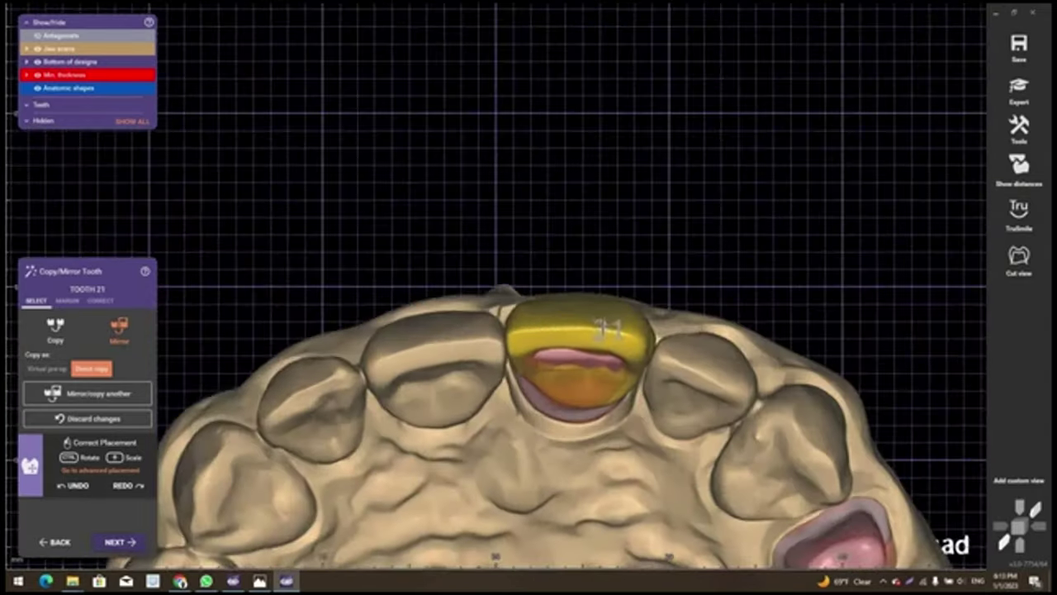
pyautogui.moveTo(596, 330); pyautogui.dragTo(592, 327)
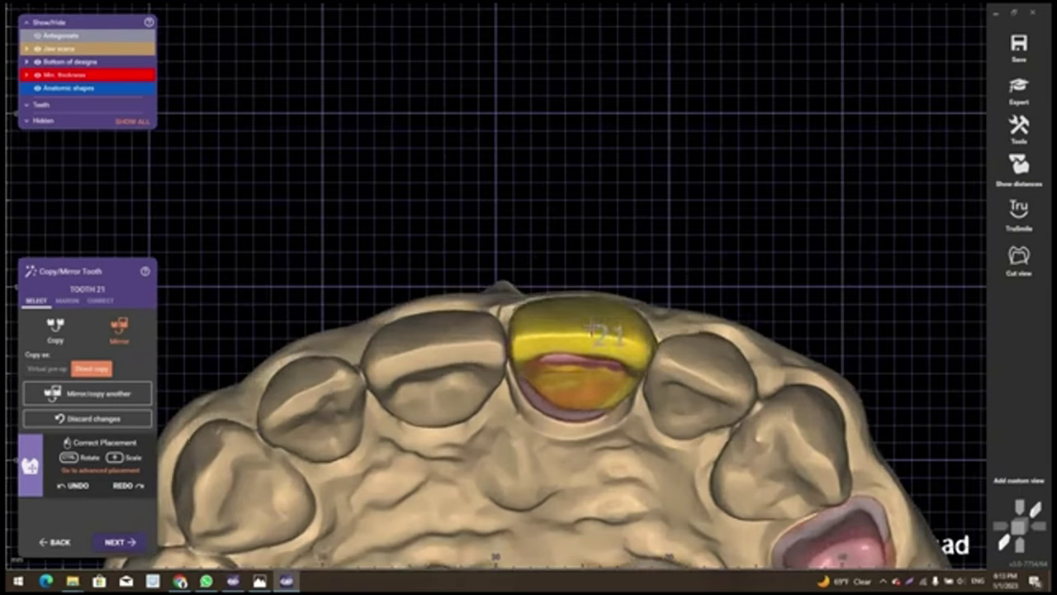
pyautogui.moveTo(593, 328); pyautogui.dragTo(592, 331)
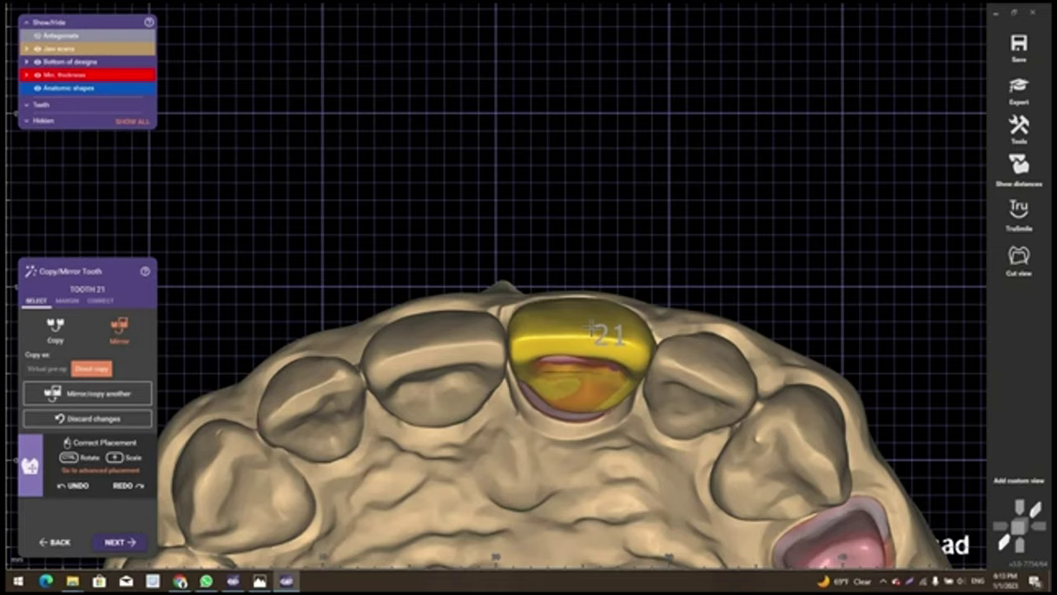
pyautogui.moveTo(589, 329); pyautogui.dragTo(596, 349)
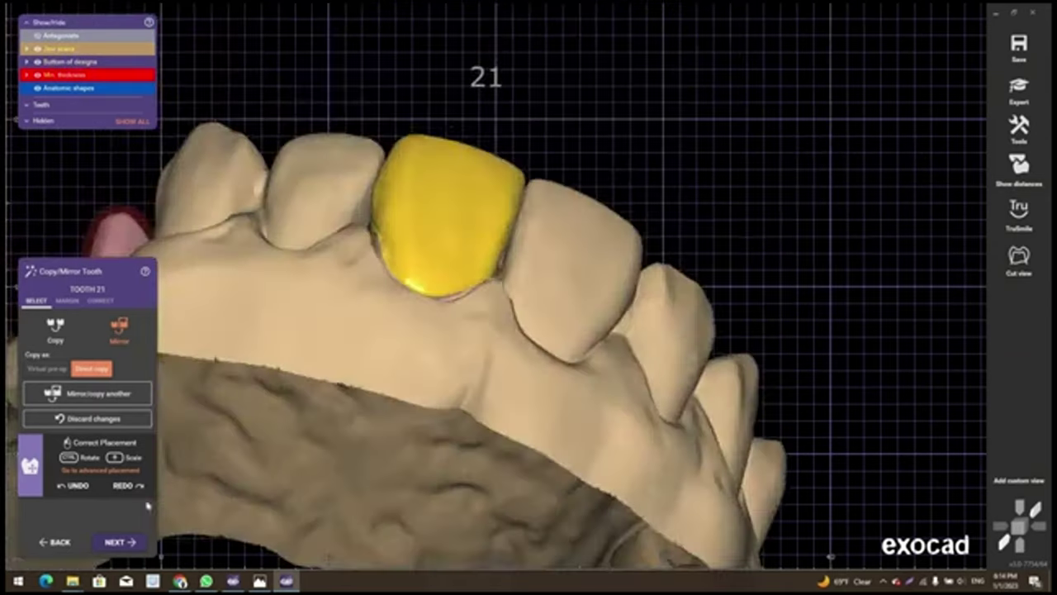
# Accept the mirrored tooth 21 and select bridge teeth 24, 25 and 26
pyautogui.click(117, 542)
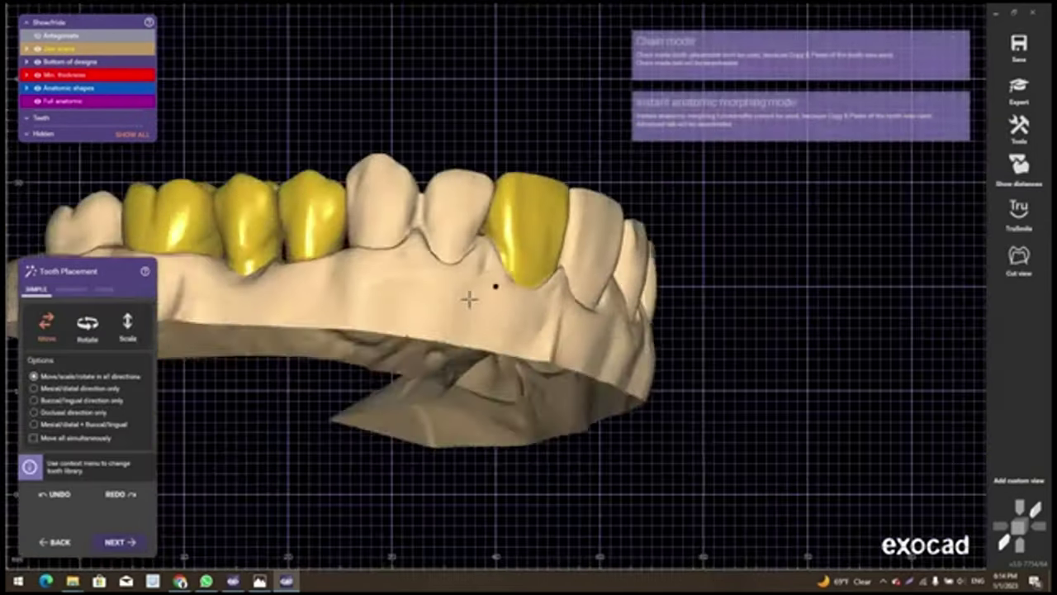
pyautogui.moveTo(469, 299)
pyautogui.mouseDown(button='right')
pyautogui.moveTo(573, 255)
pyautogui.moveTo(279, 194)
pyautogui.moveTo(293, 201)
pyautogui.moveTo(402, 429)
pyautogui.moveTo(403, 382)
pyautogui.moveTo(373, 385)
pyautogui.moveTo(451, 387)
pyautogui.moveTo(189, 373)
pyautogui.mouseUp(button='right')
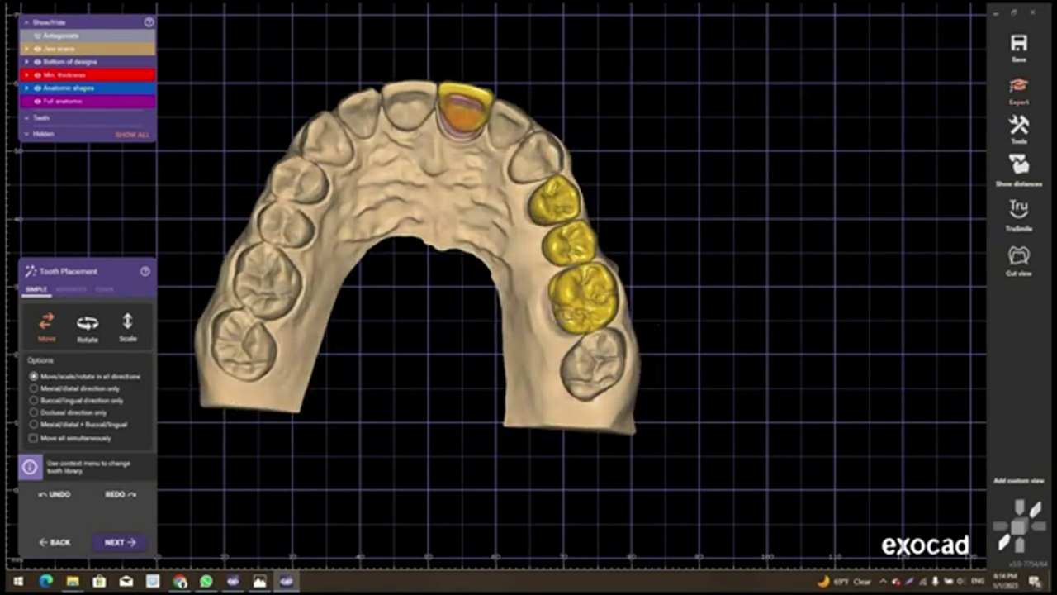
pyautogui.click(582, 296)
pyautogui.keyDown('ctrl'); pyautogui.click(570, 242); pyautogui.keyUp('ctrl')
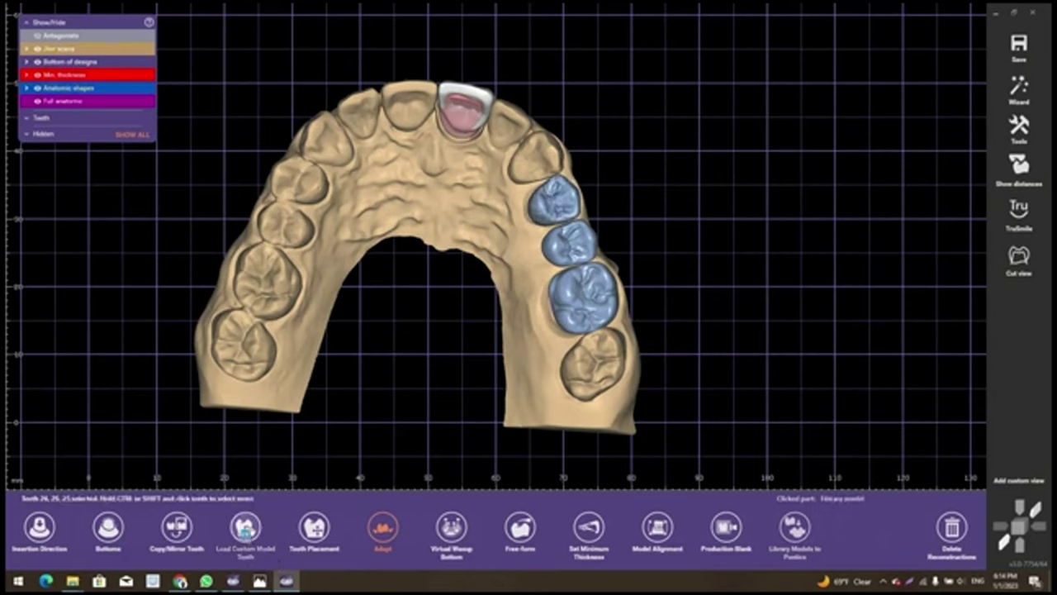
# Replace the 24–26 model teeth with crowns from the green-labelled tooth library
pyautogui.click(246, 529)
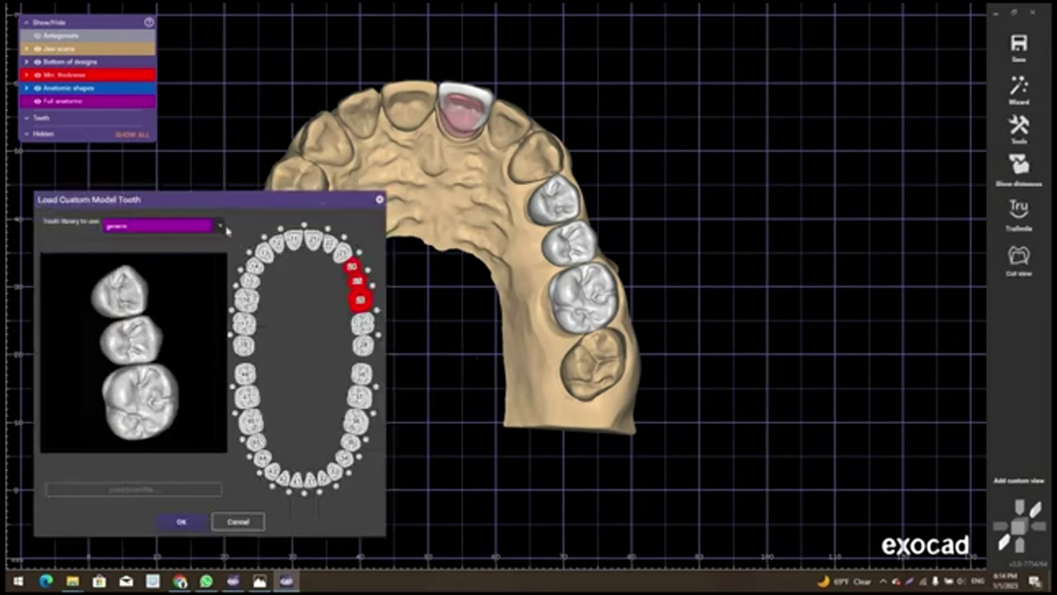
pyautogui.scroll(3, 173, 314)
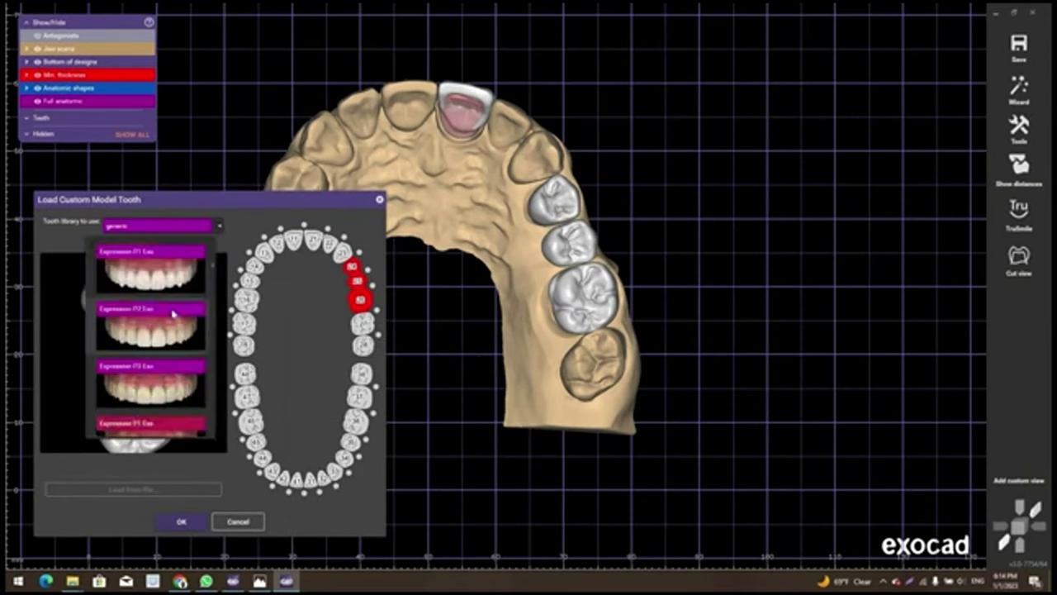
pyautogui.scroll(3, 173, 313)
pyautogui.scroll(3, 173, 314)
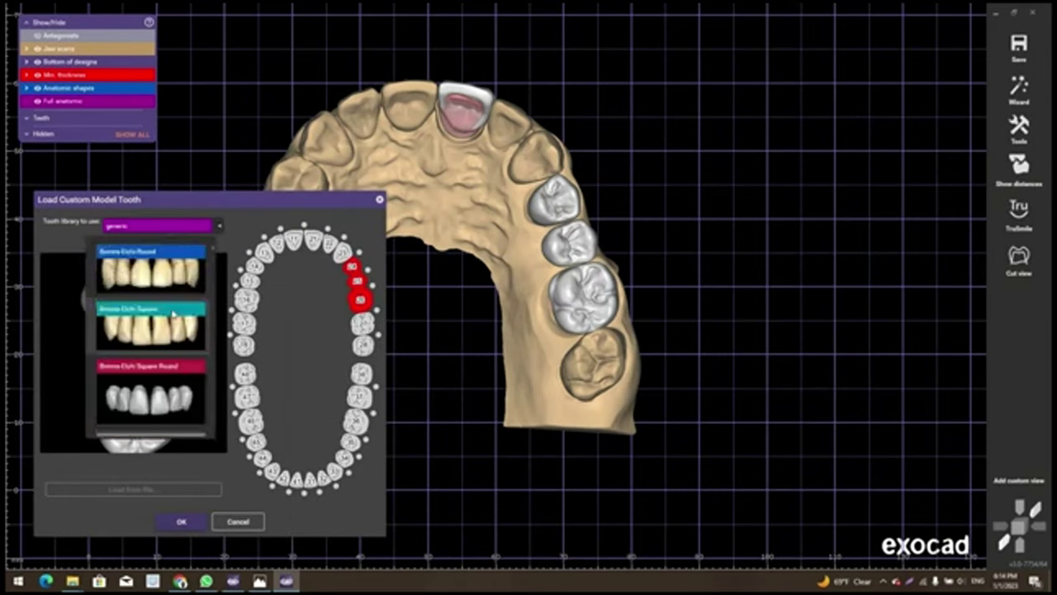
pyautogui.scroll(3, 174, 313)
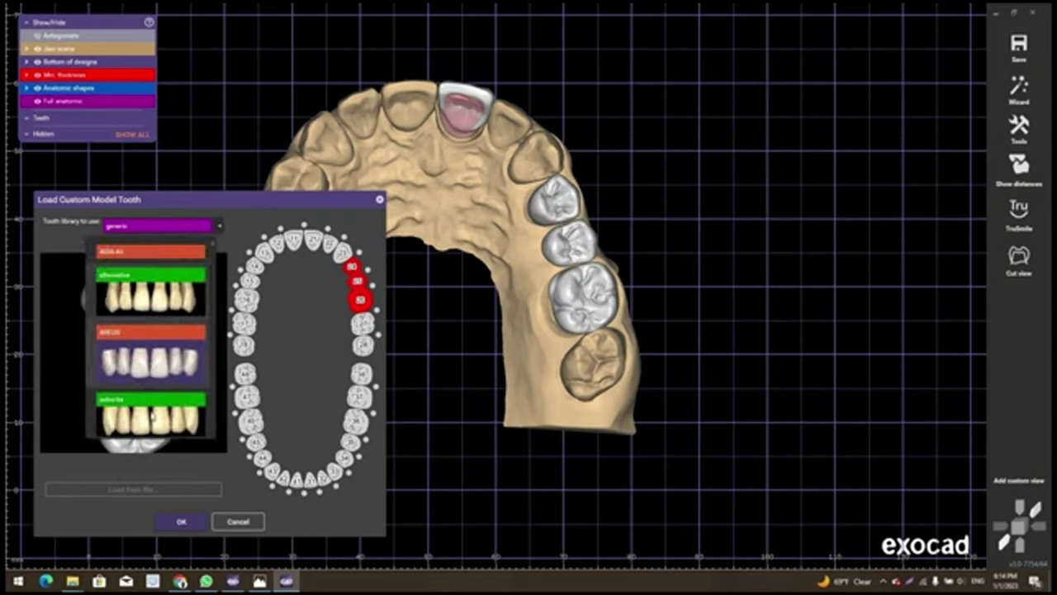
pyautogui.scroll(-3, 164, 312)
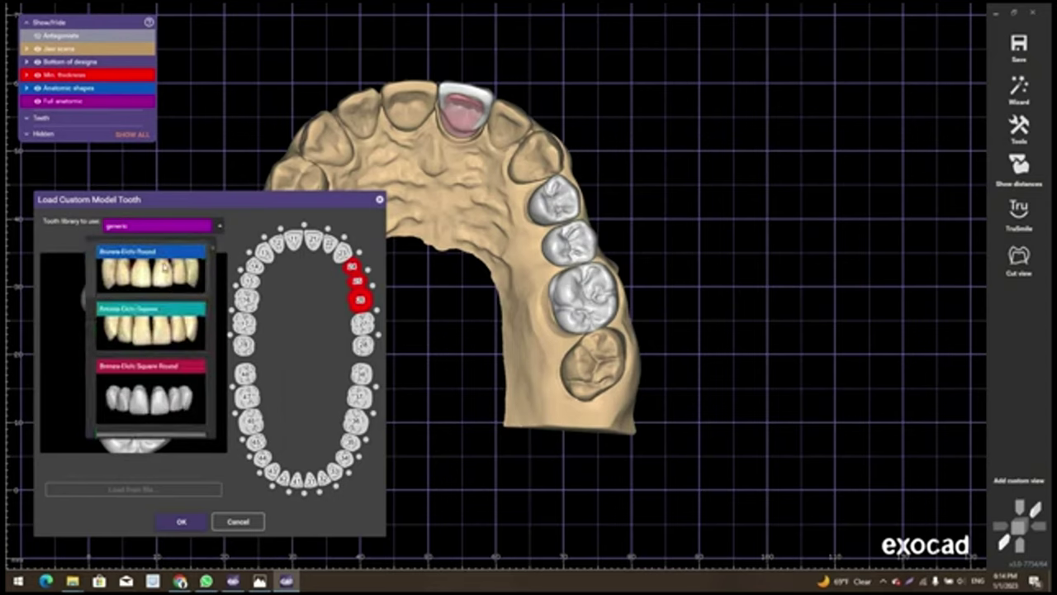
pyautogui.scroll(3, 162, 306)
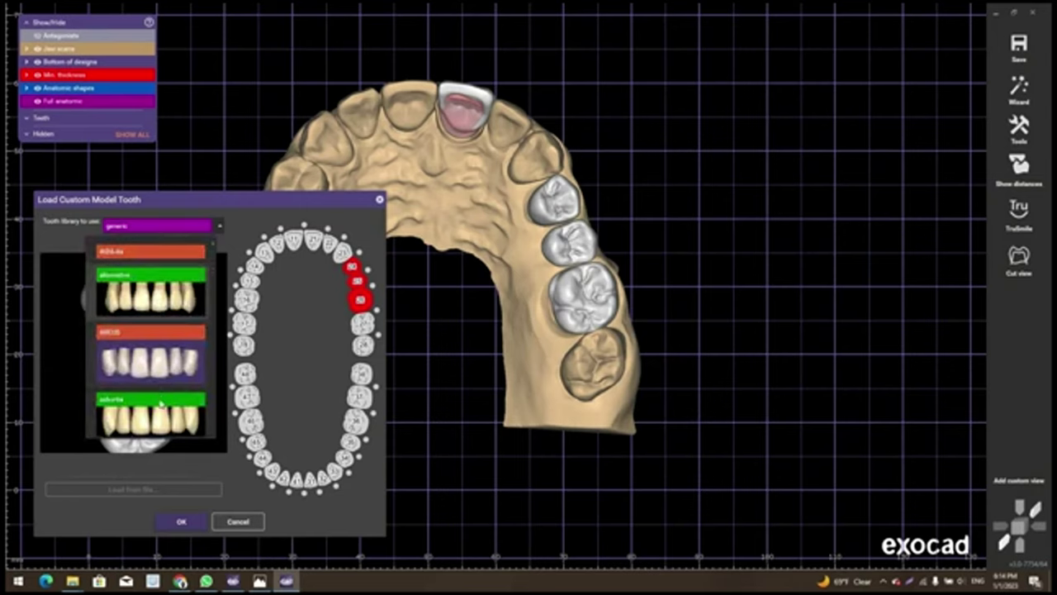
pyautogui.scroll(-1, 166, 355)
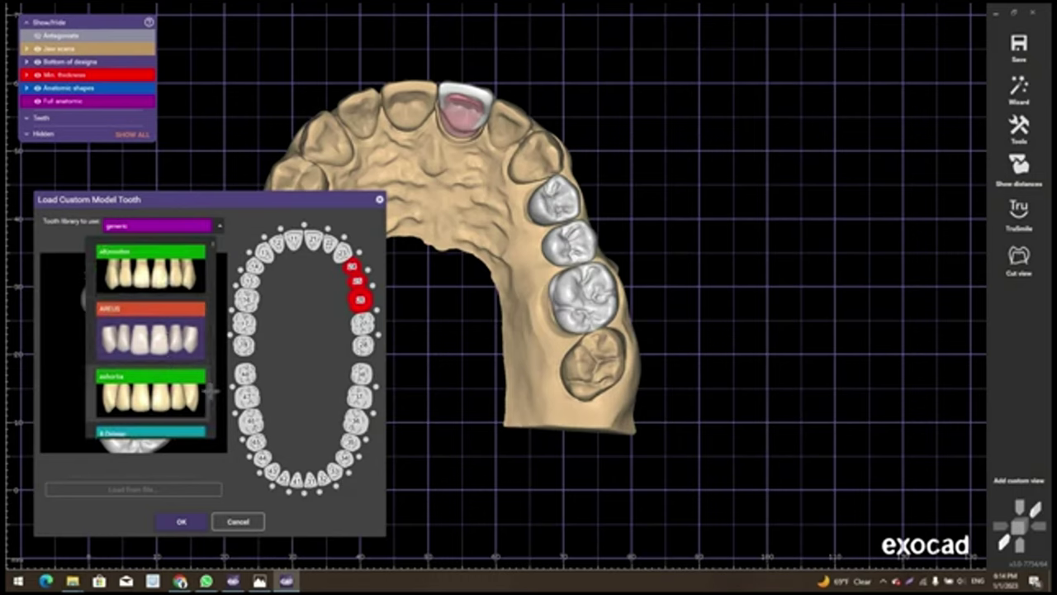
pyautogui.click(164, 390)
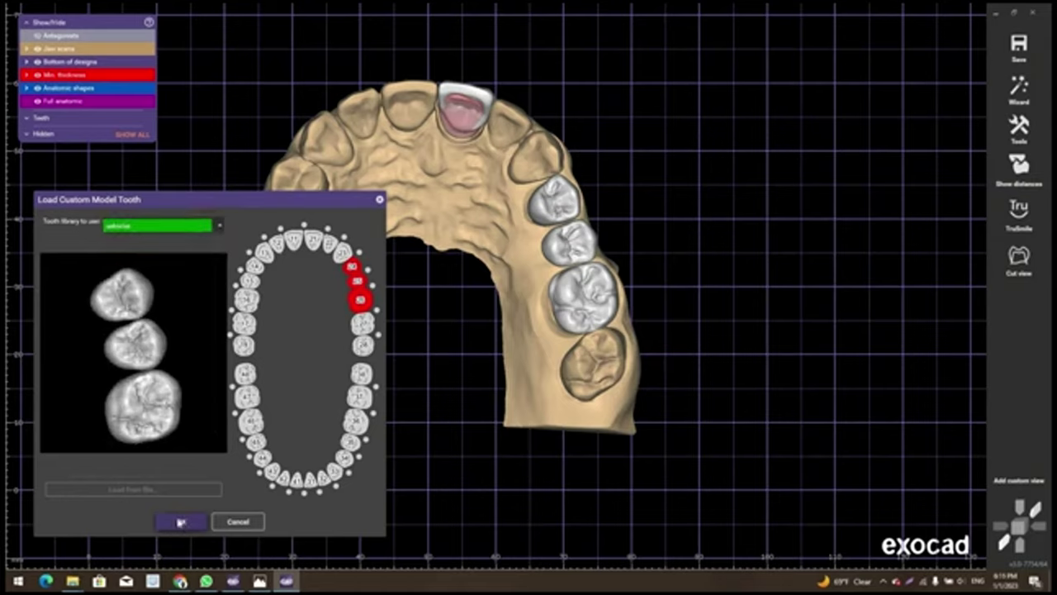
pyautogui.click(181, 522)
pyautogui.click(573, 344)
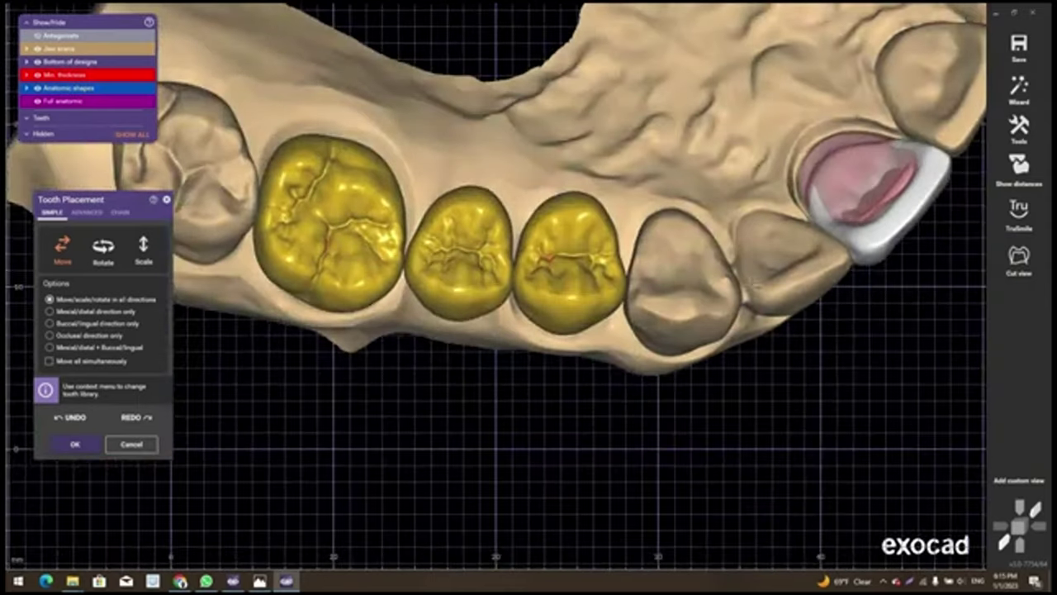
# Nudge the middle premolar crown slightly and orbit to a side view of the bridge
pyautogui.scroll(1, 569, 326)
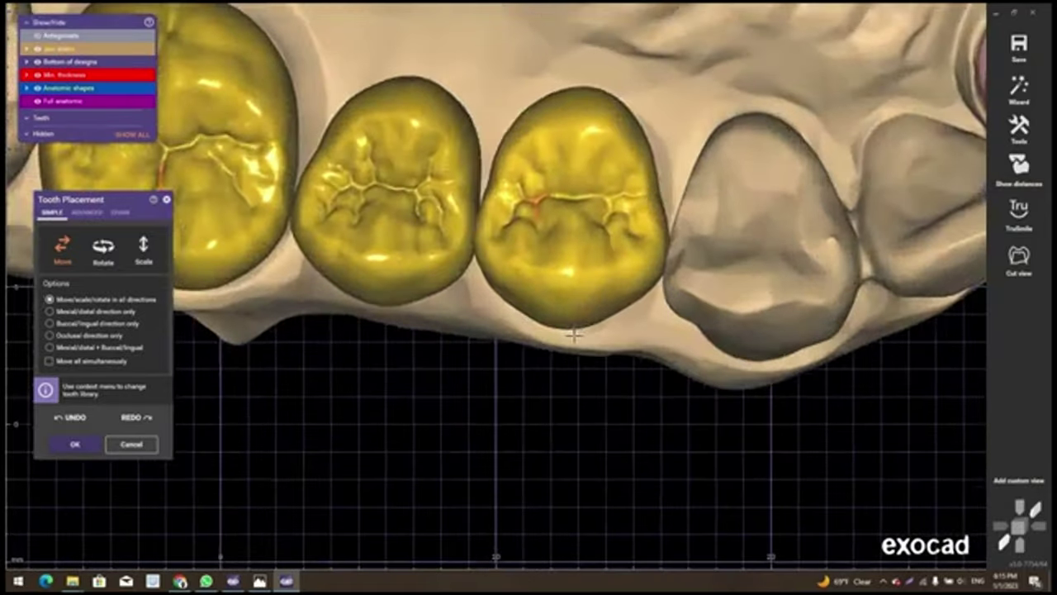
pyautogui.scroll(1, 570, 329)
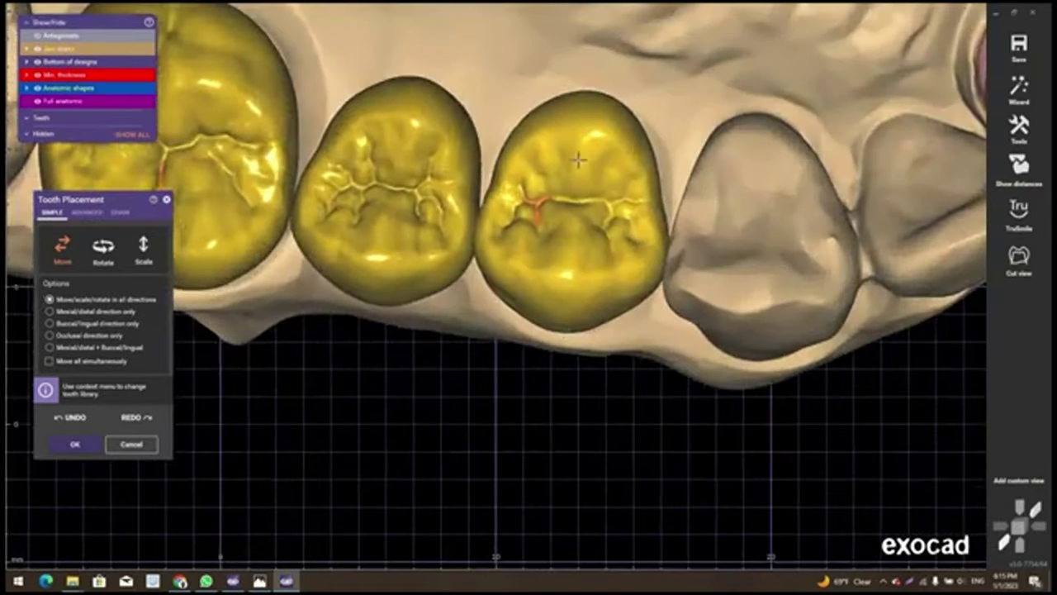
pyautogui.scroll(-1, 593, 170)
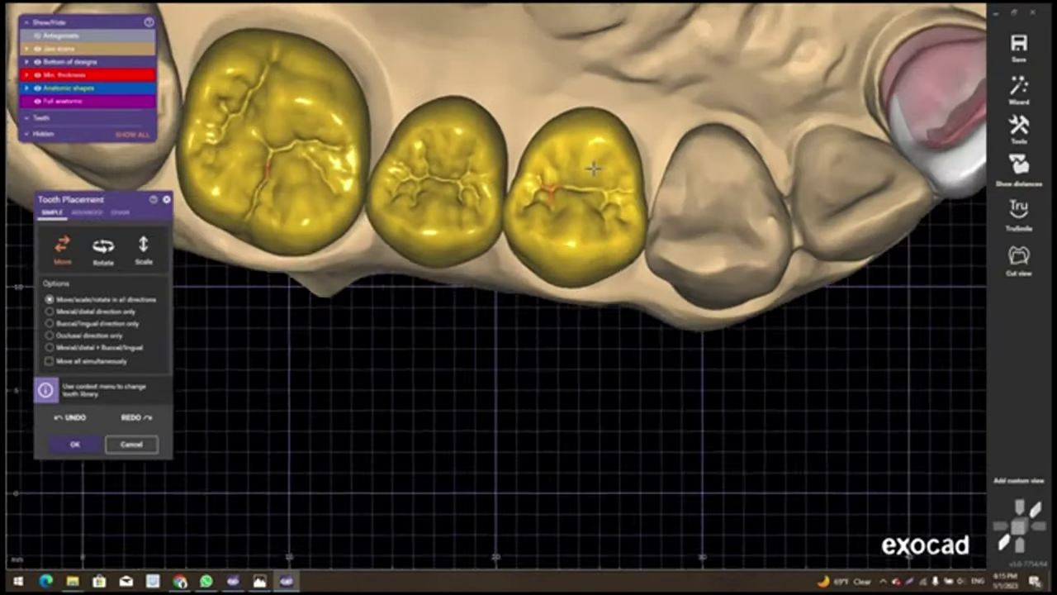
pyautogui.scroll(-1, 490, 219)
pyautogui.scroll(1, 489, 222)
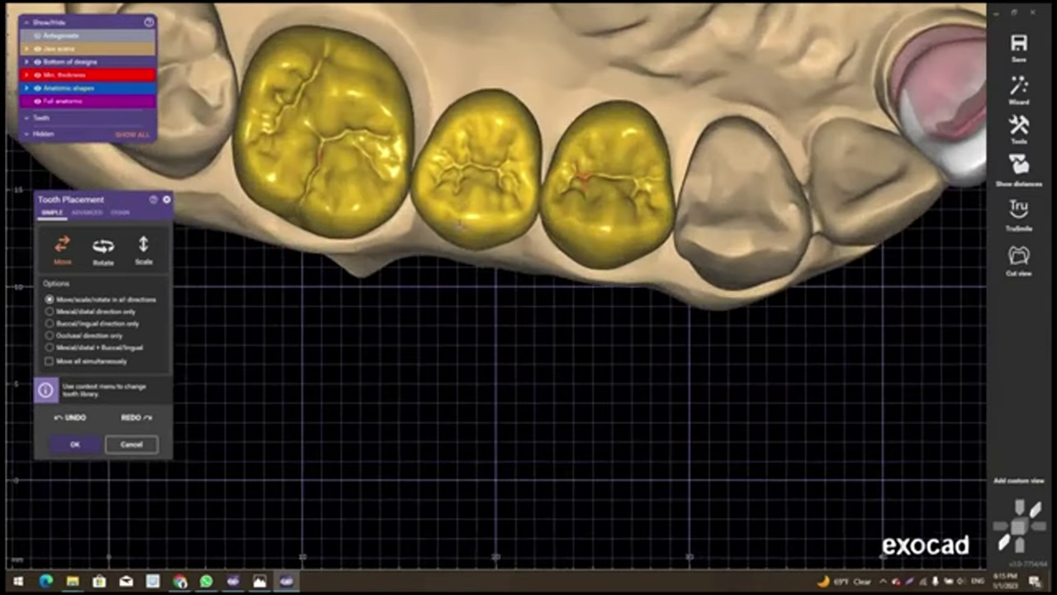
pyautogui.moveTo(460, 223); pyautogui.dragTo(463, 223)
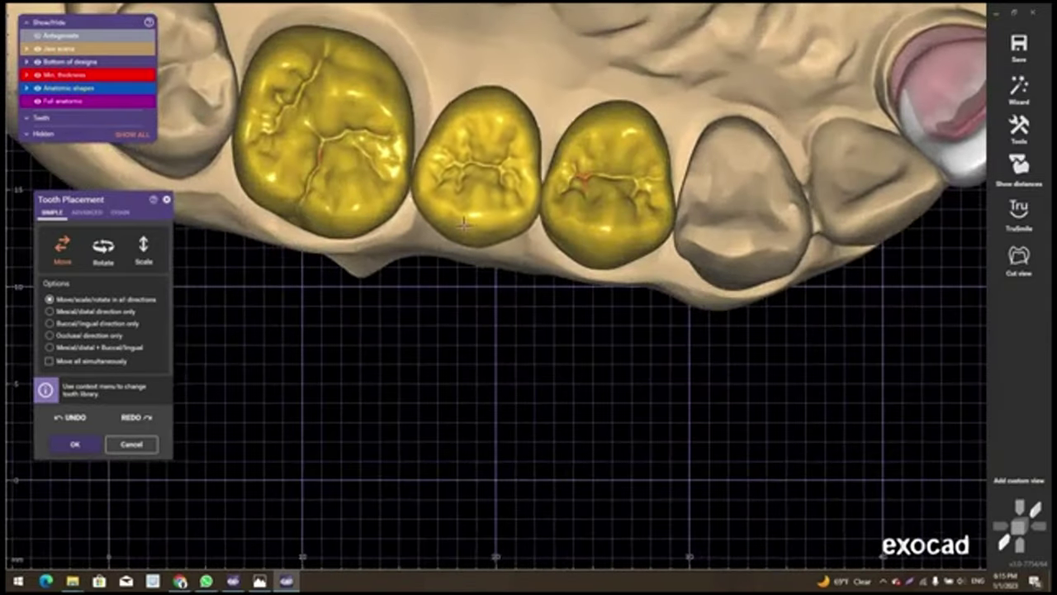
pyautogui.scroll(-1, 463, 215)
pyautogui.scroll(1, 366, 207)
pyautogui.scroll(1, 371, 203)
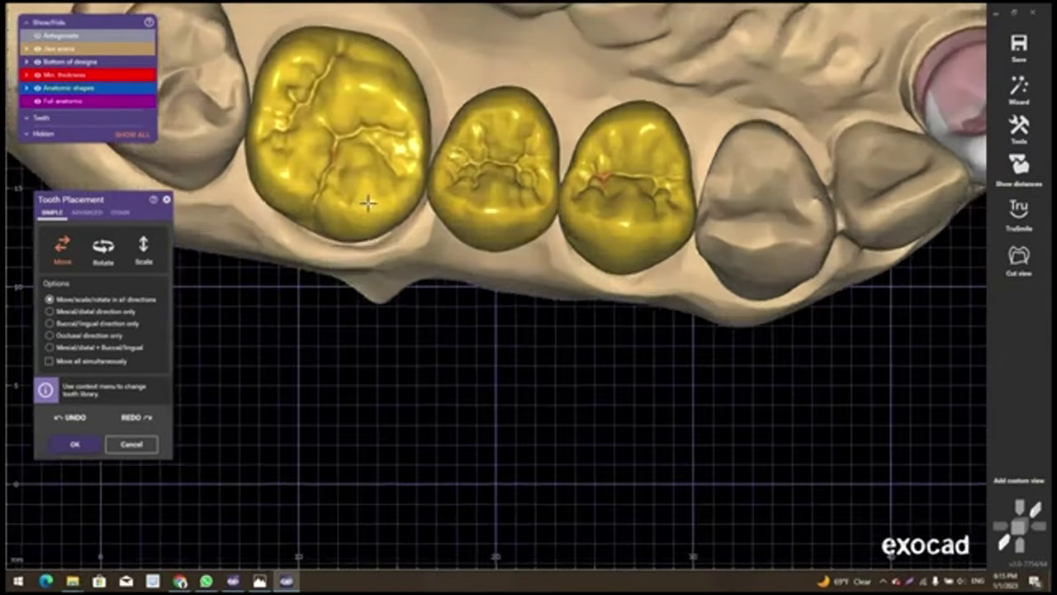
pyautogui.scroll(1, 364, 211)
pyautogui.moveTo(365, 210); pyautogui.dragTo(377, 200)
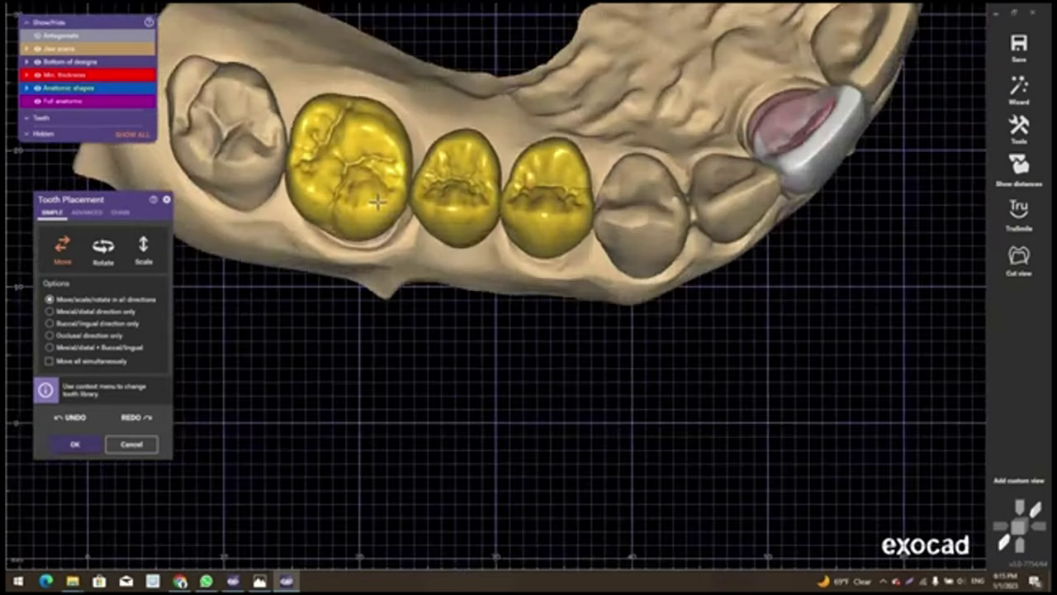
pyautogui.scroll(-1, 377, 200)
pyautogui.scroll(1, 413, 194)
pyautogui.scroll(2, 455, 184)
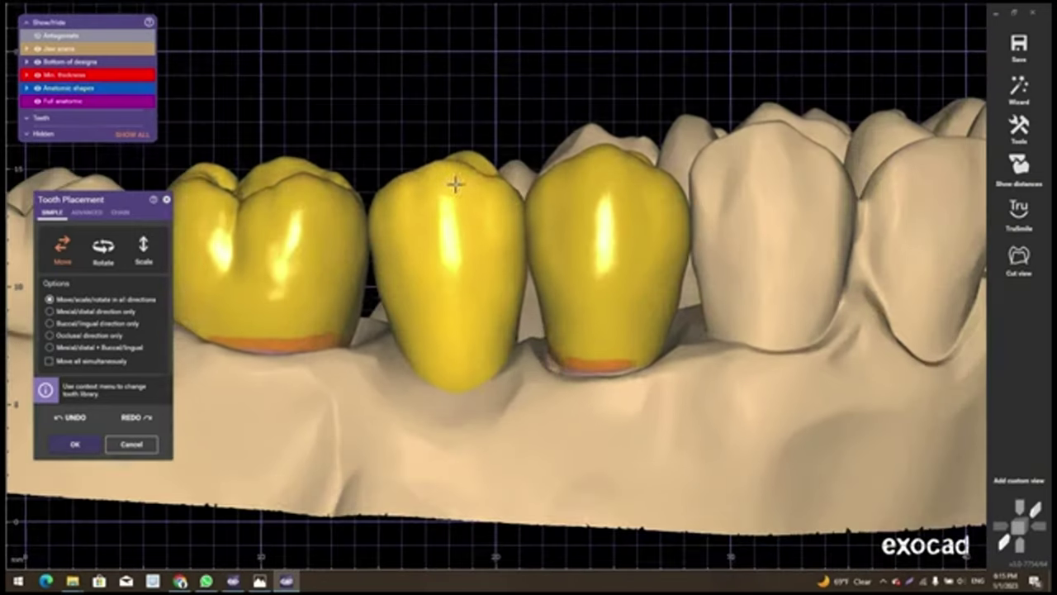
pyautogui.scroll(-2, 455, 236)
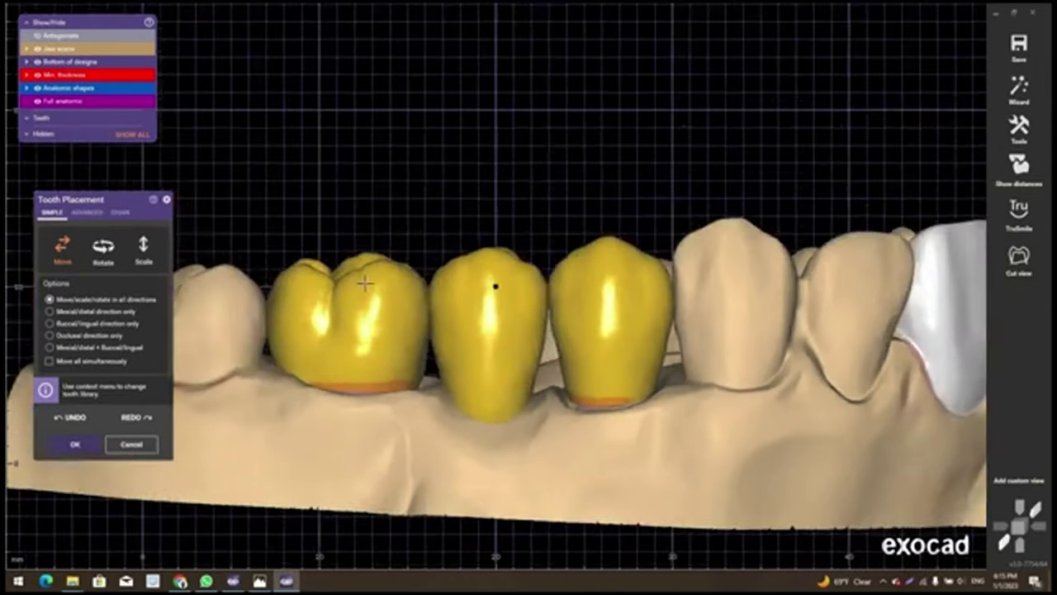
# Nudge the third crown into place and check its fit against the opposing jaw
pyautogui.moveTo(417, 322); pyautogui.dragTo(576, 273, button='right')
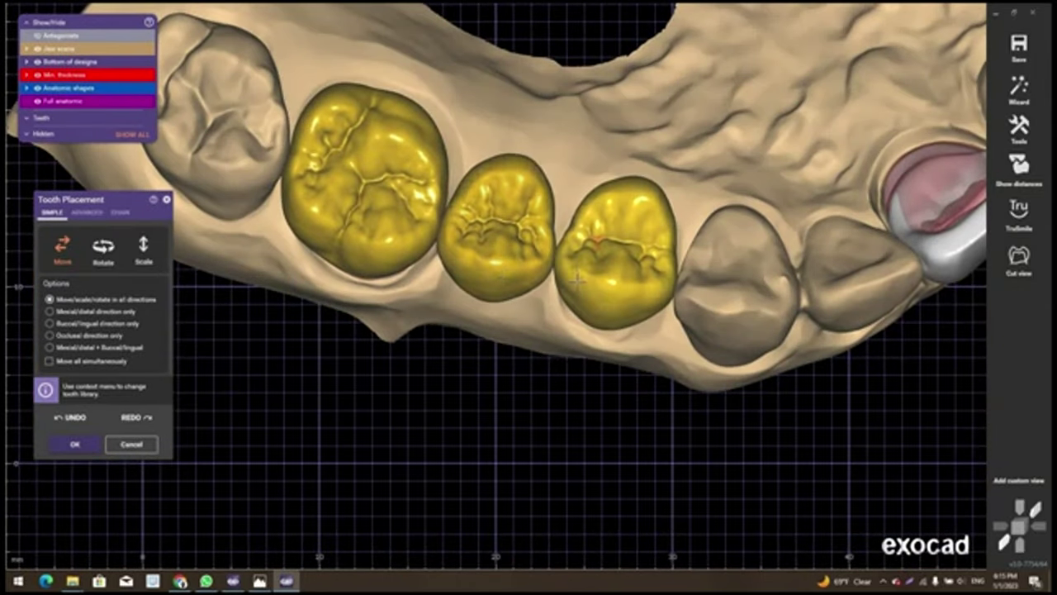
pyautogui.moveTo(577, 280); pyautogui.dragTo(576, 282)
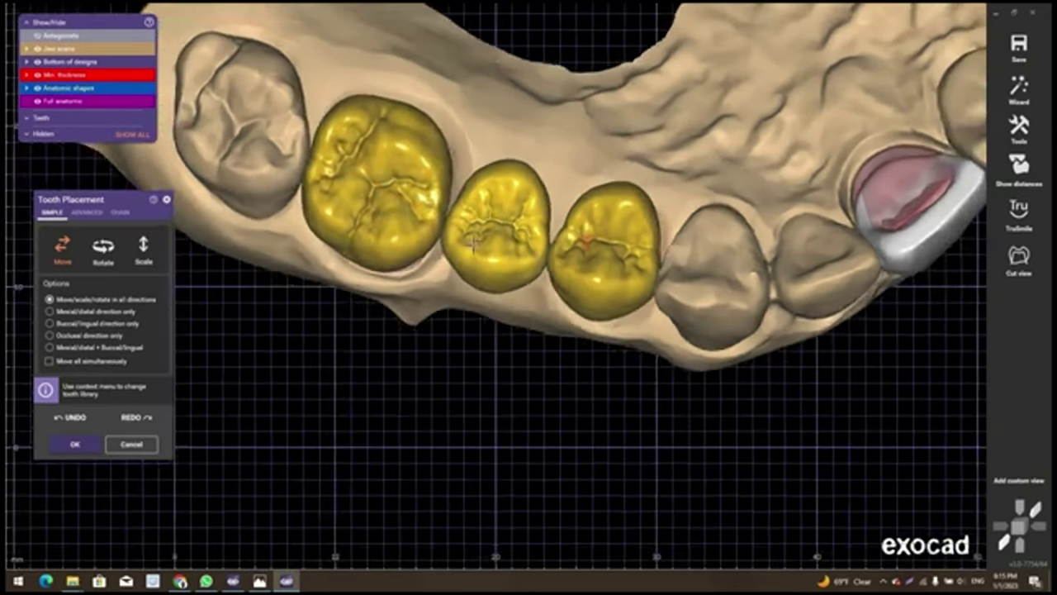
pyautogui.moveTo(424, 209)
pyautogui.mouseDown(button='right')
pyautogui.moveTo(473, 243)
pyautogui.moveTo(481, 333)
pyautogui.moveTo(460, 295)
pyautogui.mouseUp(button='right')
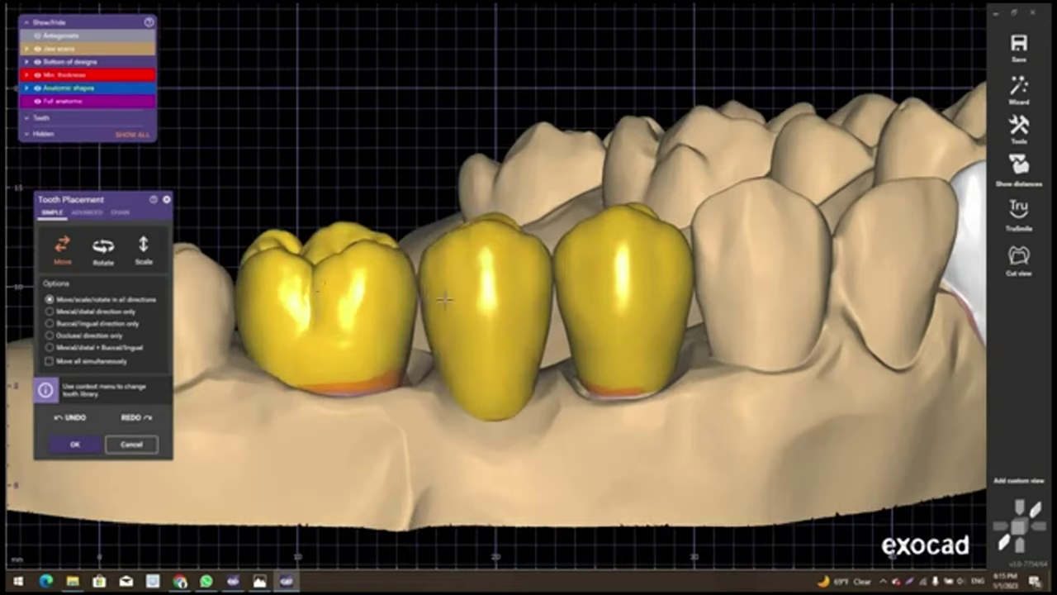
pyautogui.scroll(-3, 444, 301)
pyautogui.moveTo(457, 307)
pyautogui.mouseDown(button='right')
pyautogui.moveTo(483, 208)
pyautogui.moveTo(471, 302)
pyautogui.moveTo(444, 376)
pyautogui.moveTo(576, 308)
pyautogui.mouseUp(button='right')
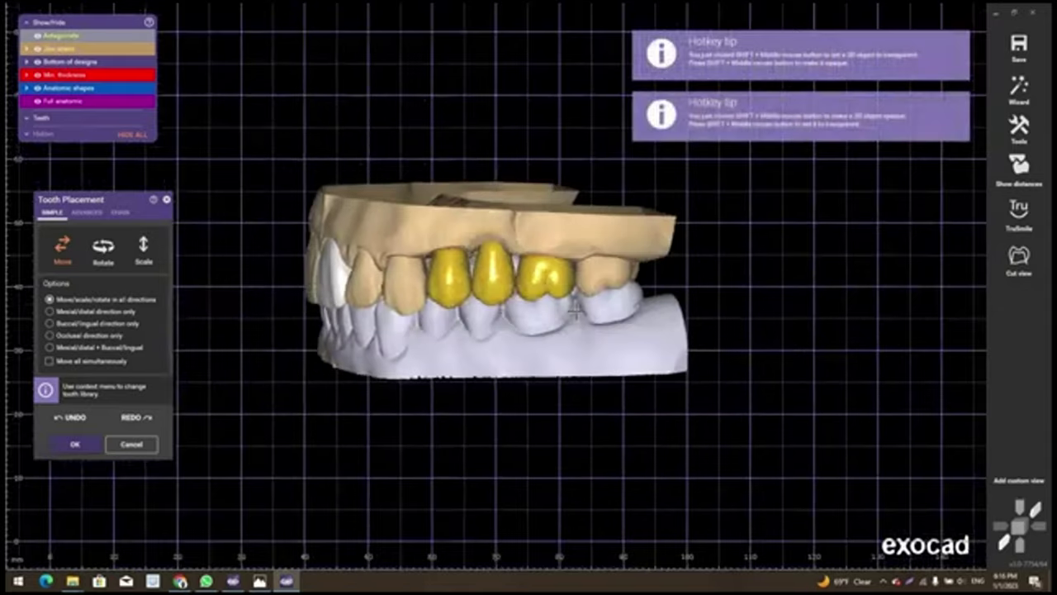
# Hide the lower jaw and zoom into an occlusal view of the 24–26 crown contacts
pyautogui.scroll(2, 575, 308)
pyautogui.scroll(2, 512, 293)
pyautogui.scroll(3, 450, 276)
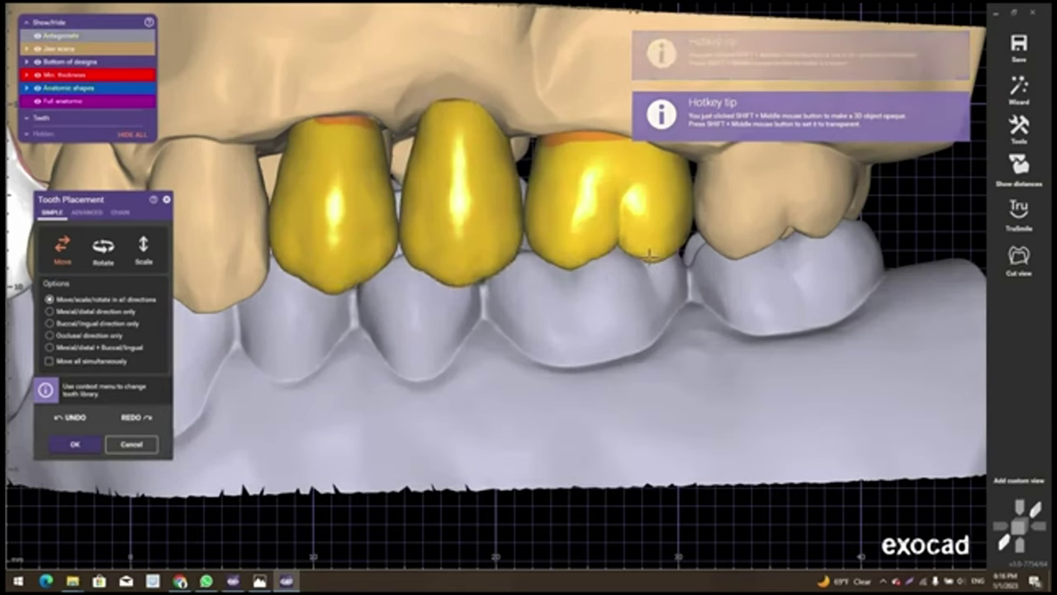
pyautogui.keyDown('shift'); pyautogui.middleClick(627, 349); pyautogui.keyUp('shift')
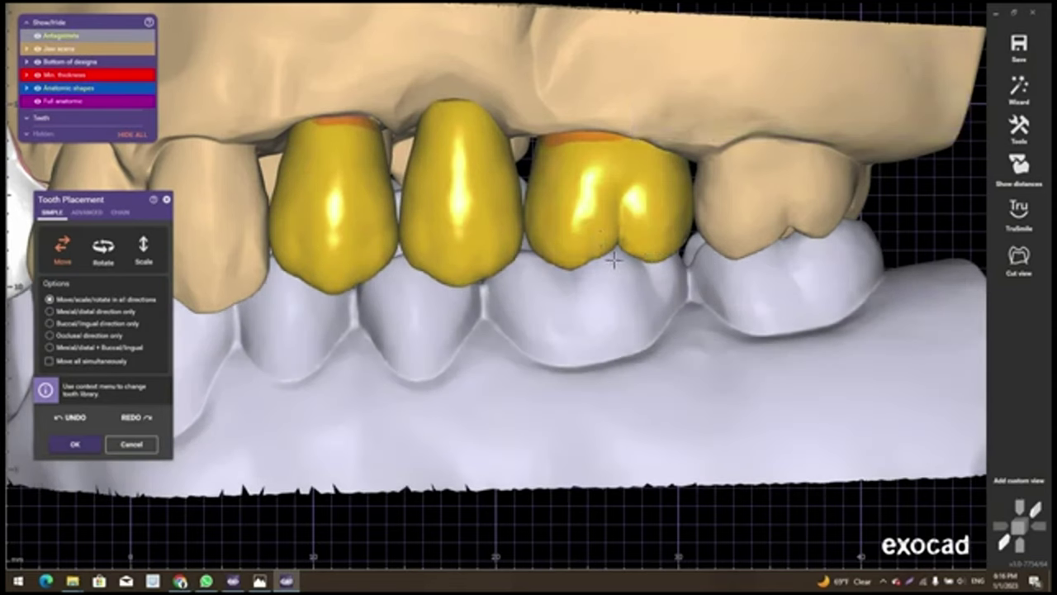
pyautogui.keyDown('shift'); pyautogui.middleClick(613, 260); pyautogui.keyUp('shift')
pyautogui.moveTo(948, 263); pyautogui.dragTo(955, 229, button='right')
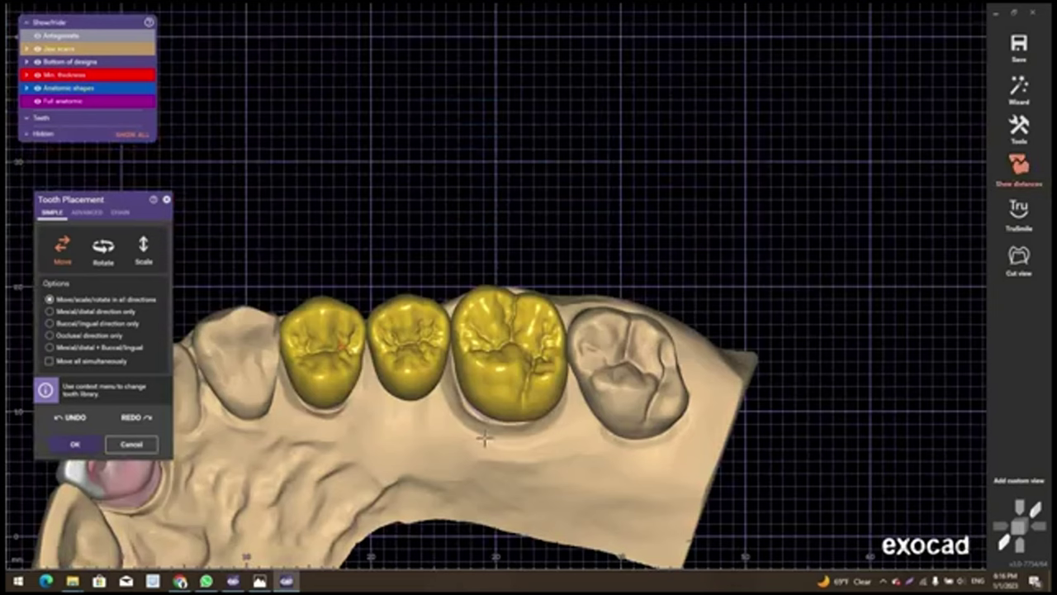
pyautogui.moveTo(522, 380)
pyautogui.mouseDown(button='right')
pyautogui.moveTo(347, 406)
pyautogui.moveTo(460, 359)
pyautogui.mouseUp(button='right')
pyautogui.scroll(2, 460, 356)
pyautogui.scroll(1, 446, 339)
pyautogui.scroll(1, 413, 297)
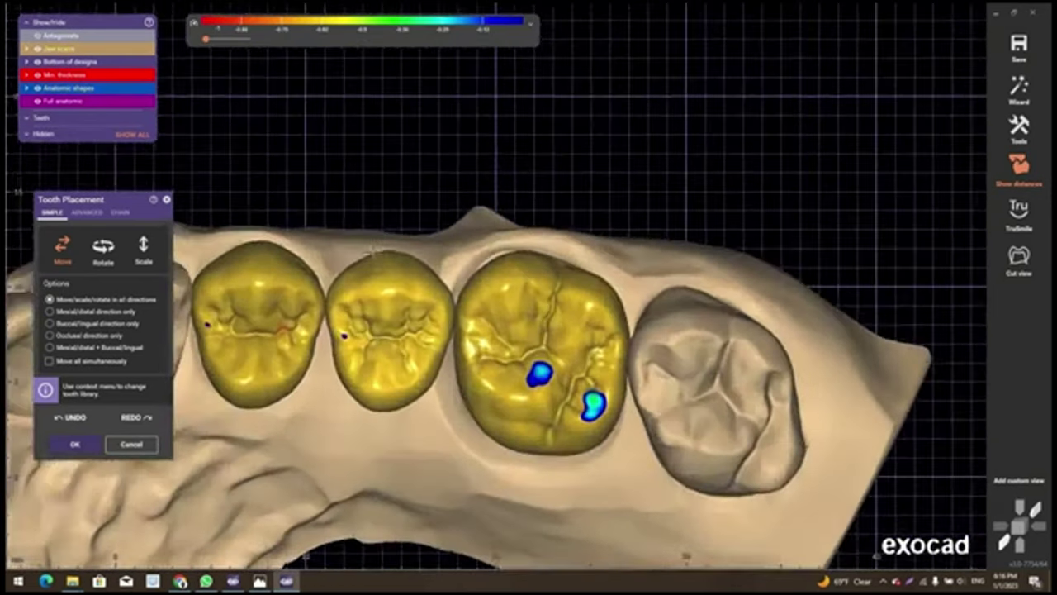
pyautogui.scroll(1, 383, 256)
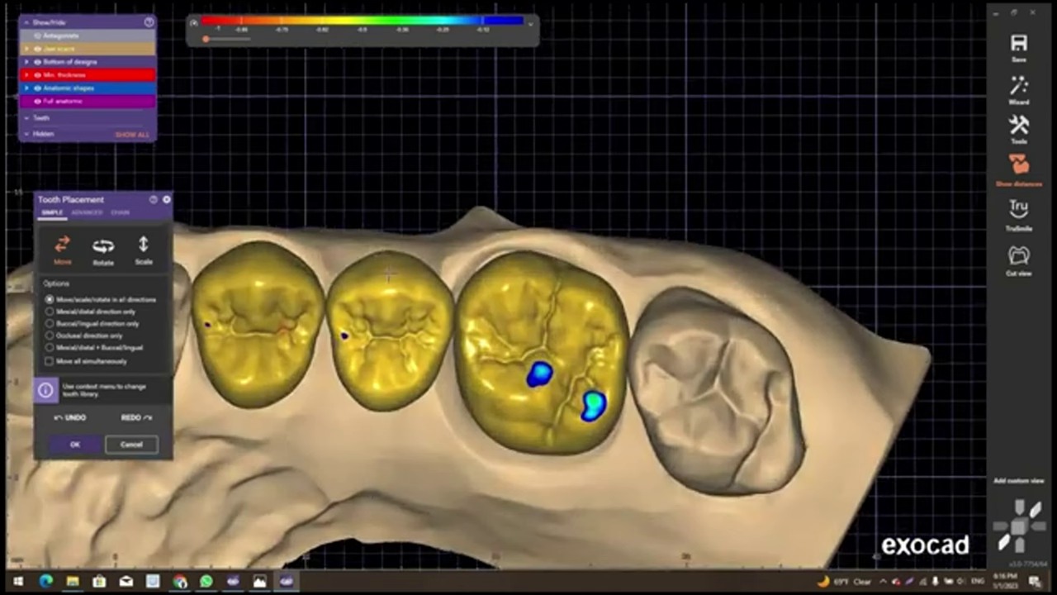
# Accept the crown placement and resume the wizard so the crowns regenerate
pyautogui.click(75, 445)
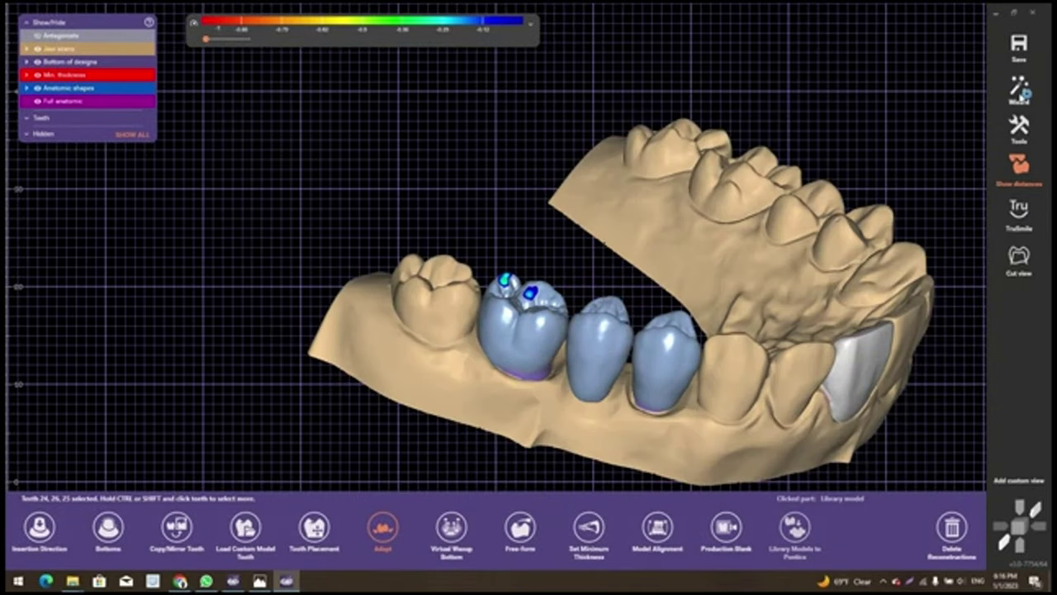
pyautogui.click(1019, 89)
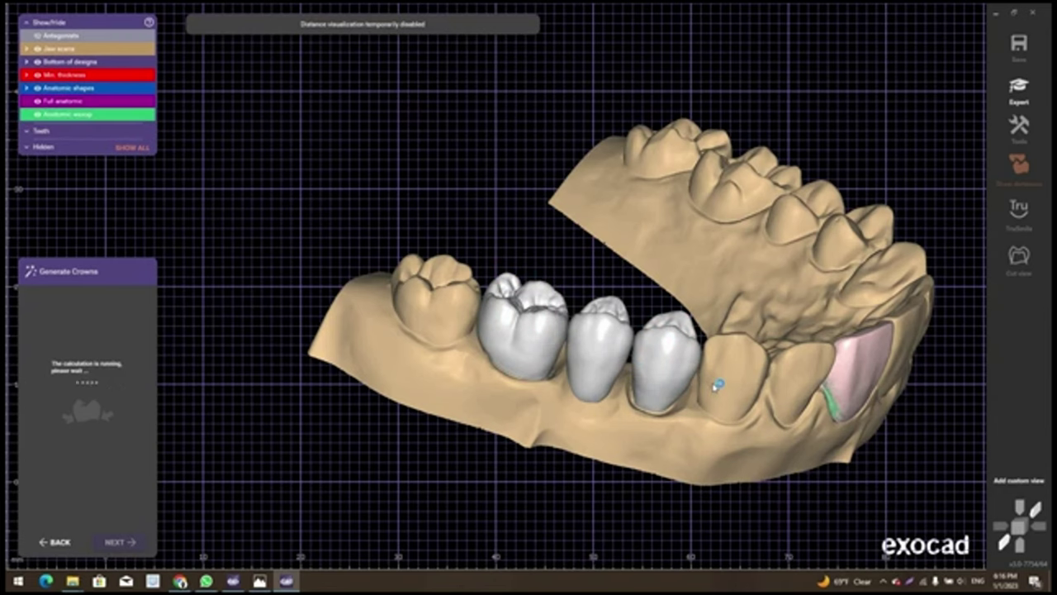
pyautogui.moveTo(717, 384); pyautogui.dragTo(755, 398, button='right')
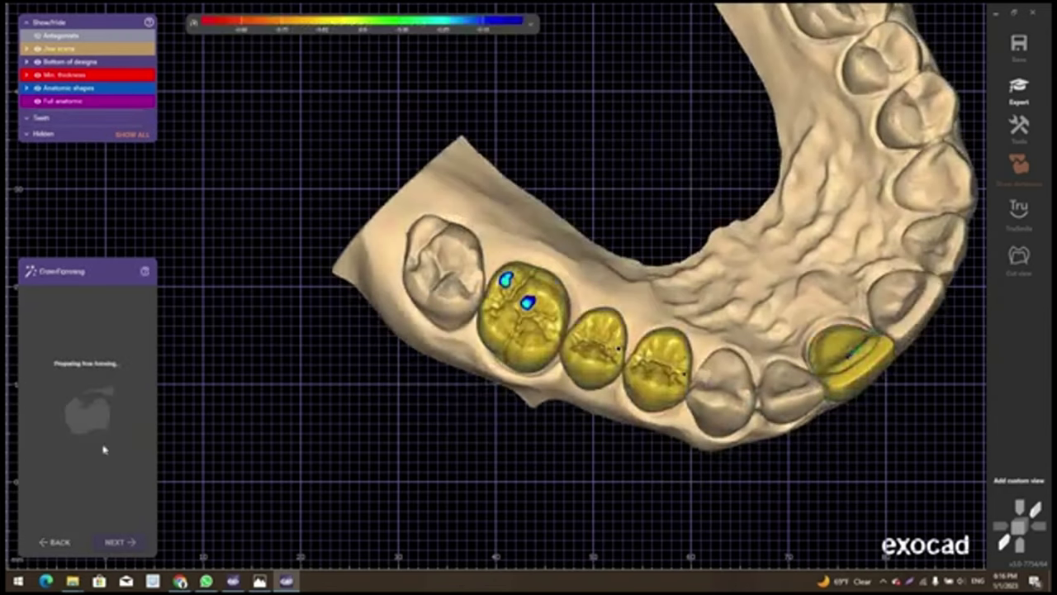
# Push down the high cusp on the molar crown of the 24–26 bridge
pyautogui.moveTo(512, 347); pyautogui.dragTo(495, 287, button='right')
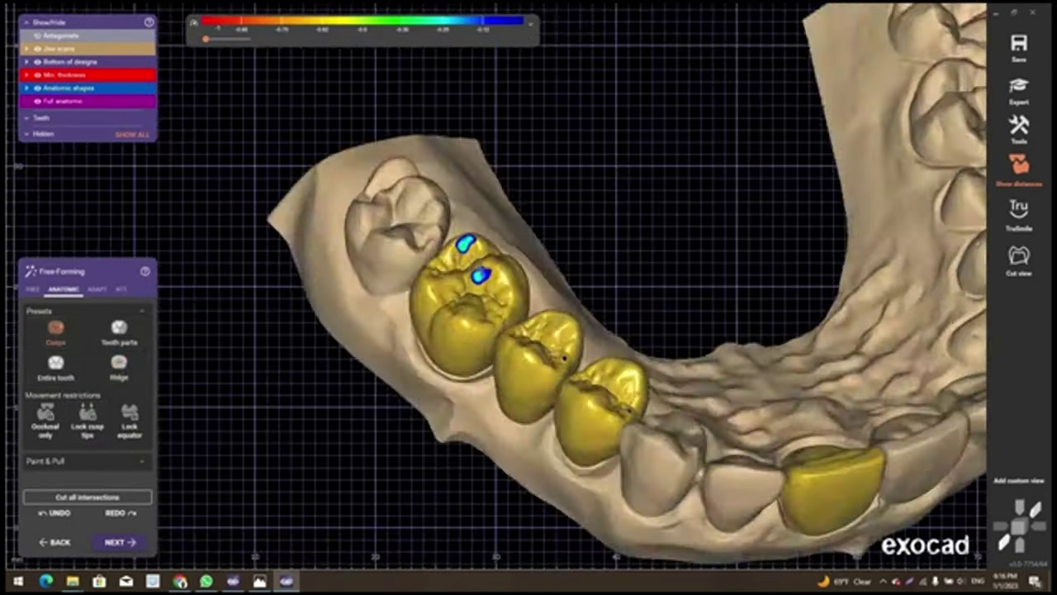
pyautogui.moveTo(538, 248); pyautogui.dragTo(477, 273, button='right')
pyautogui.scroll(3, 477, 273)
pyautogui.scroll(2, 477, 272)
pyautogui.moveTo(476, 273)
pyautogui.mouseDown()
pyautogui.moveTo(512, 322)
pyautogui.moveTo(498, 329)
pyautogui.mouseUp()
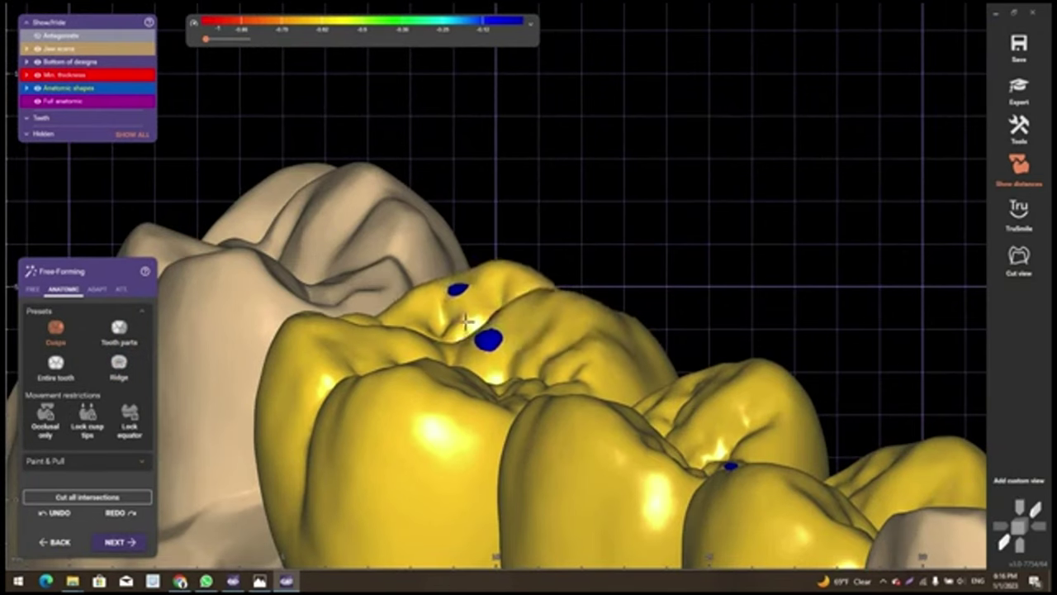
pyautogui.scroll(-3, 467, 322)
# Orbit and zoom around the crowns to check their contacts against the upper jaw
pyautogui.moveTo(466, 322); pyautogui.dragTo(467, 429, button='right')
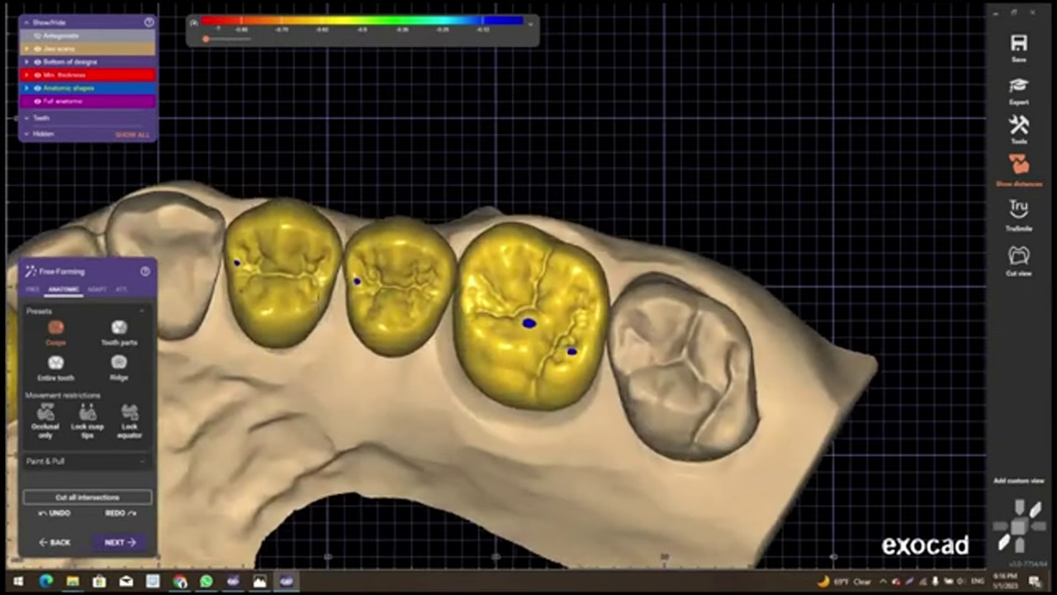
pyautogui.scroll(2, 382, 308)
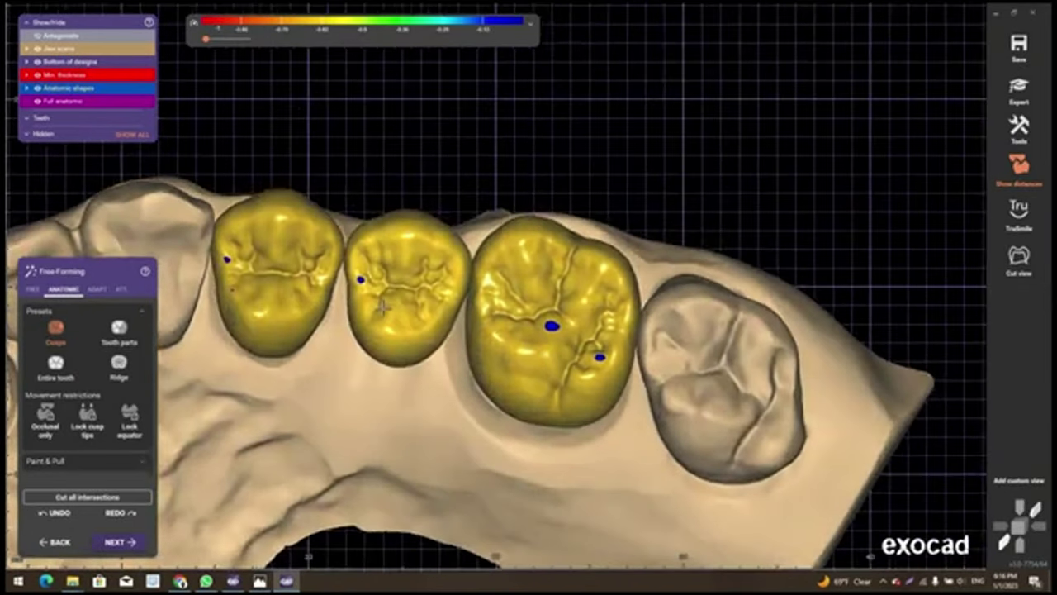
pyautogui.moveTo(382, 307); pyautogui.dragTo(398, 328, button='right')
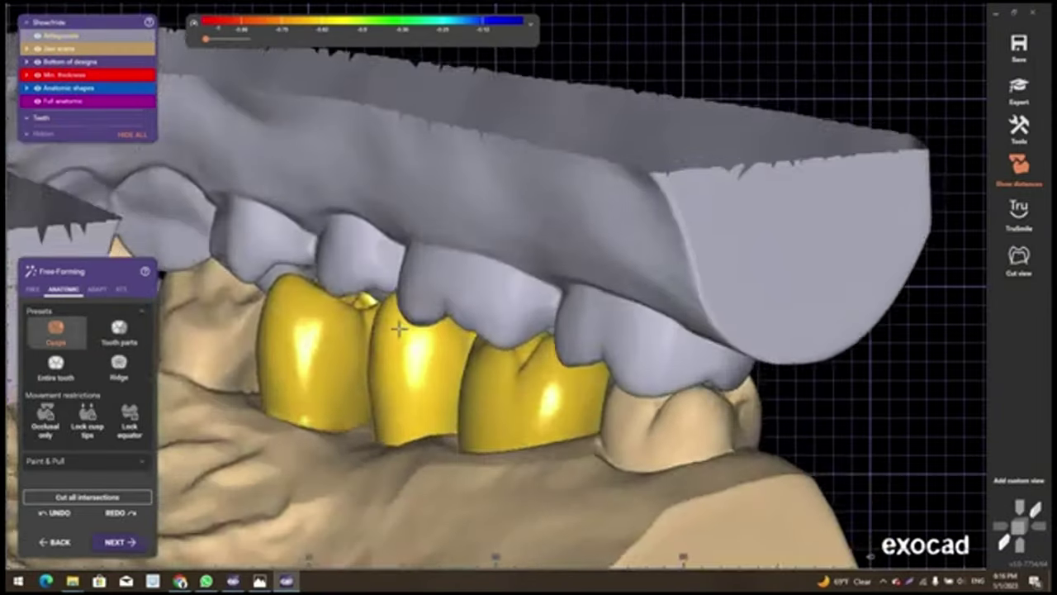
pyautogui.scroll(1, 398, 328)
pyautogui.scroll(2, 397, 322)
pyautogui.scroll(2, 395, 305)
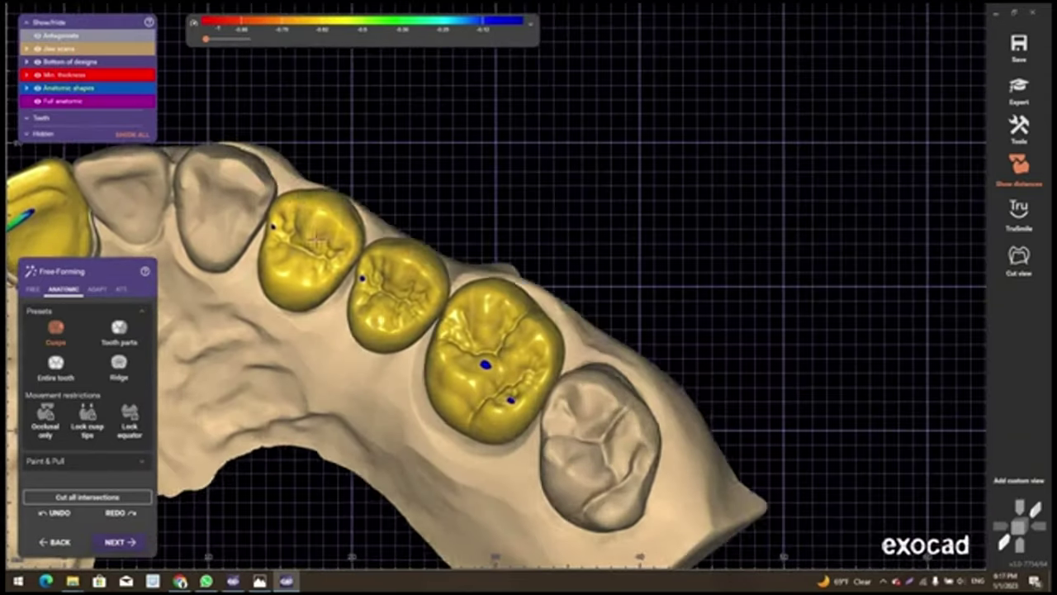
pyautogui.scroll(2, 284, 198)
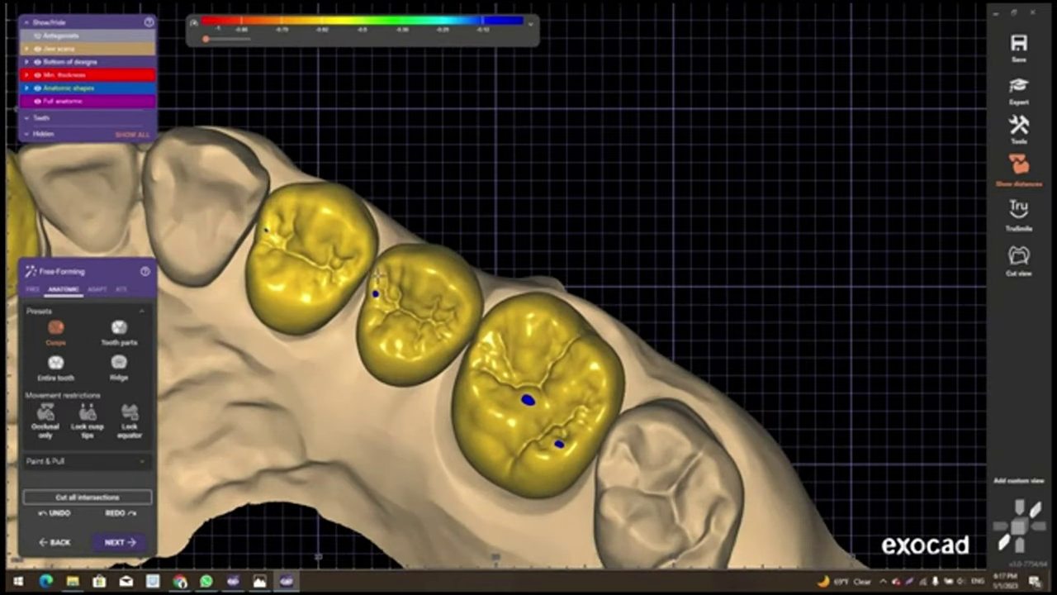
pyautogui.moveTo(377, 273); pyautogui.dragTo(352, 264, button='right')
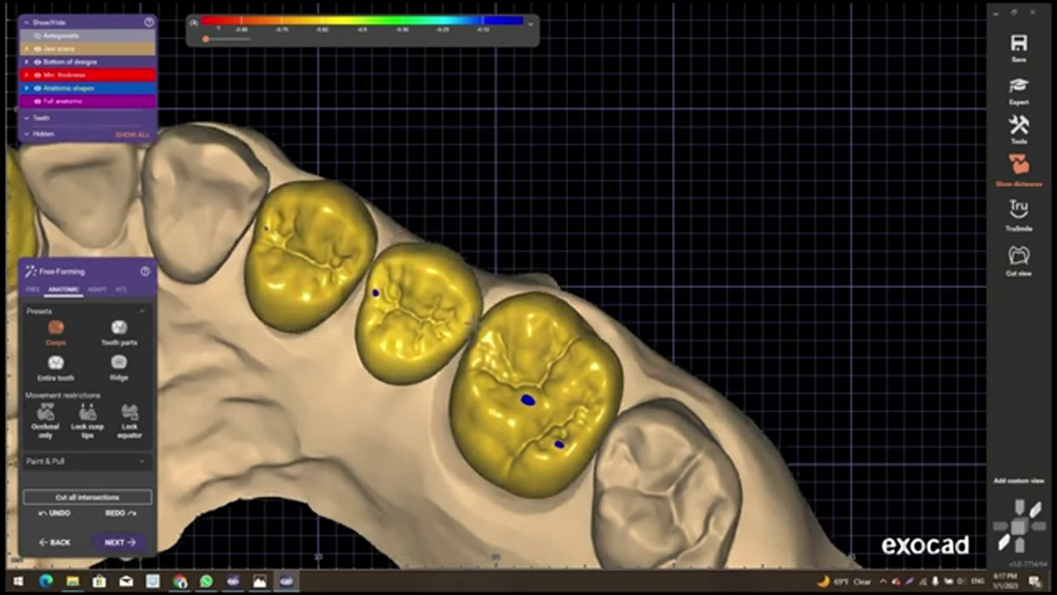
pyautogui.scroll(3, 476, 320)
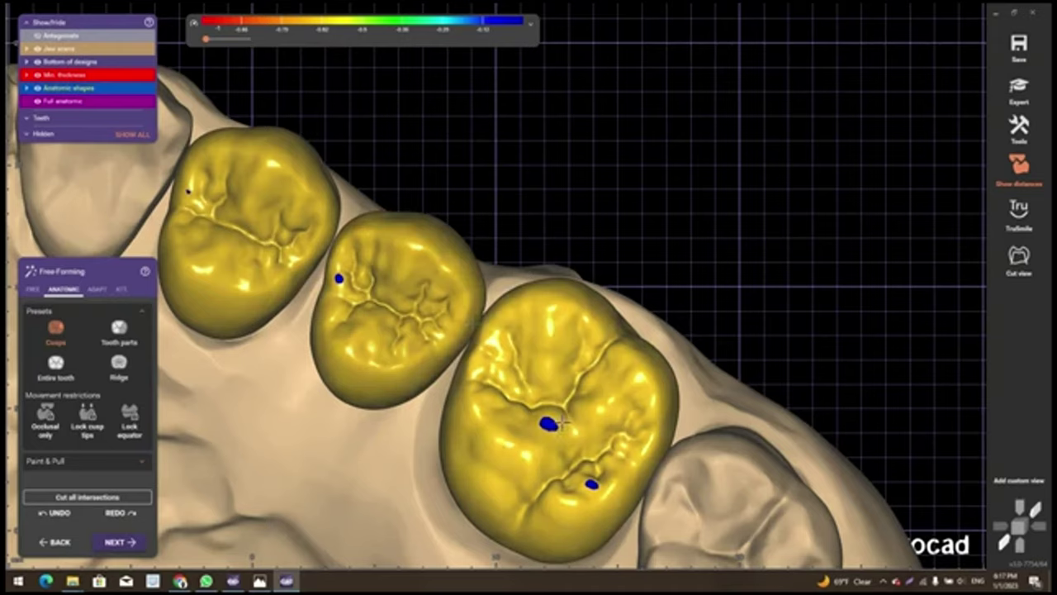
pyautogui.scroll(-3, 555, 439)
pyautogui.moveTo(555, 440); pyautogui.dragTo(439, 299, button='right')
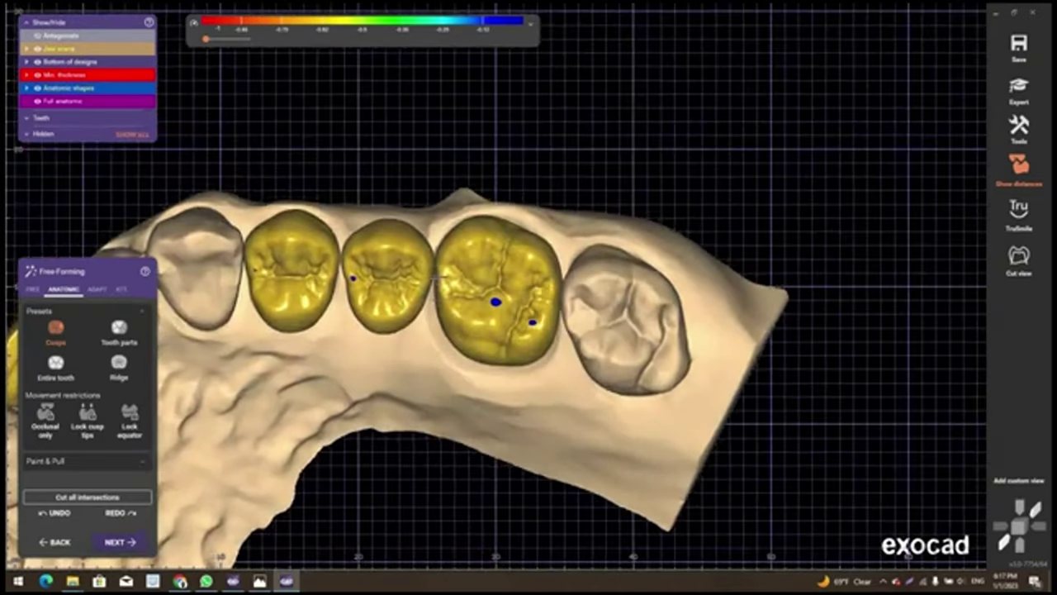
pyautogui.scroll(3, 439, 298)
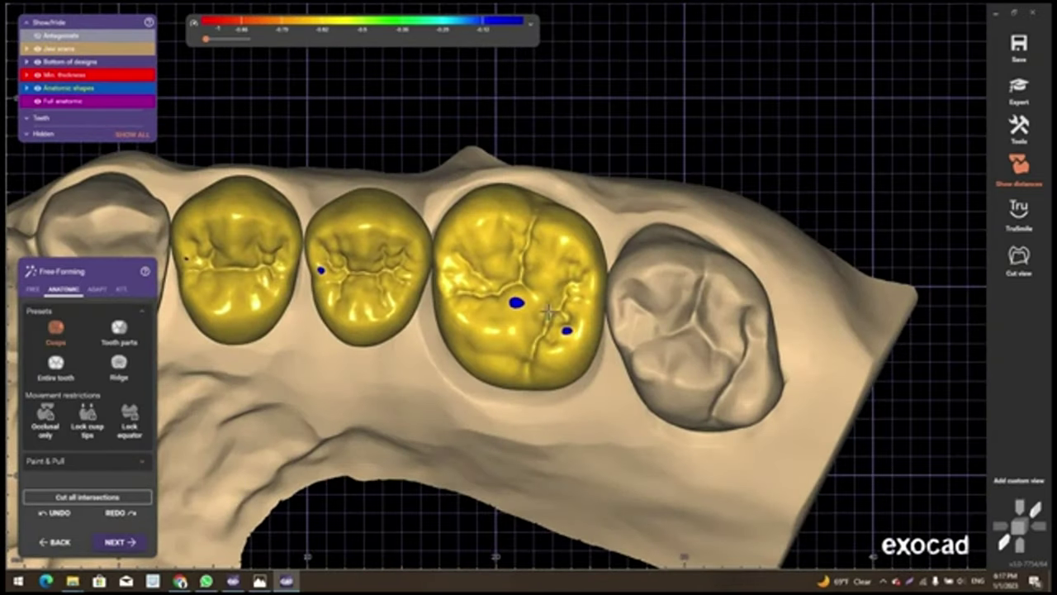
pyautogui.scroll(-3, 548, 310)
pyautogui.moveTo(549, 310); pyautogui.dragTo(463, 248, button='right')
pyautogui.scroll(-2, 549, 312)
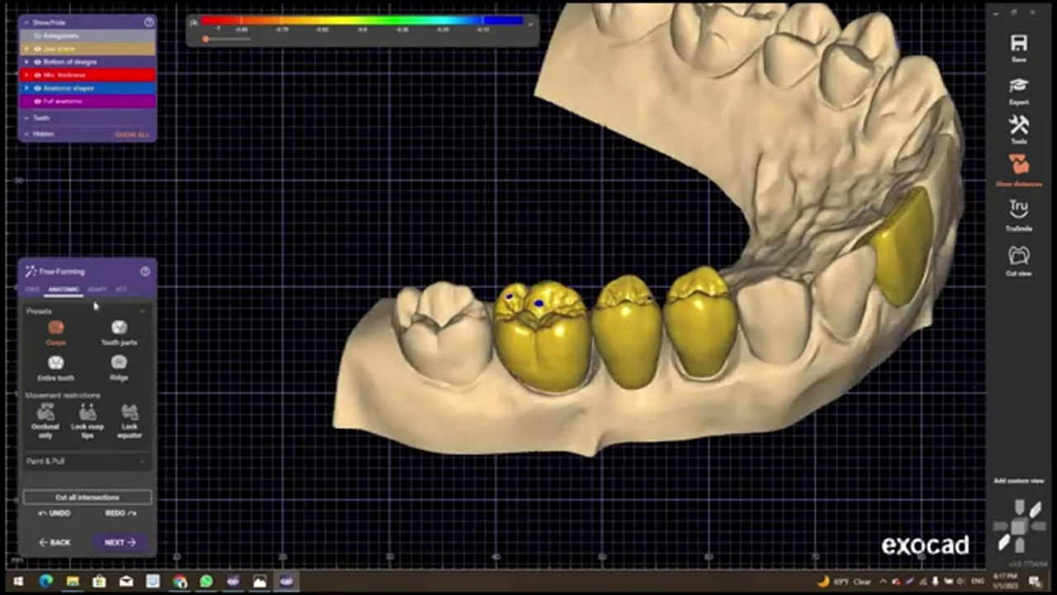
# Adapt the crowns to the gingiva from the ADAPT options
pyautogui.click(97, 289)
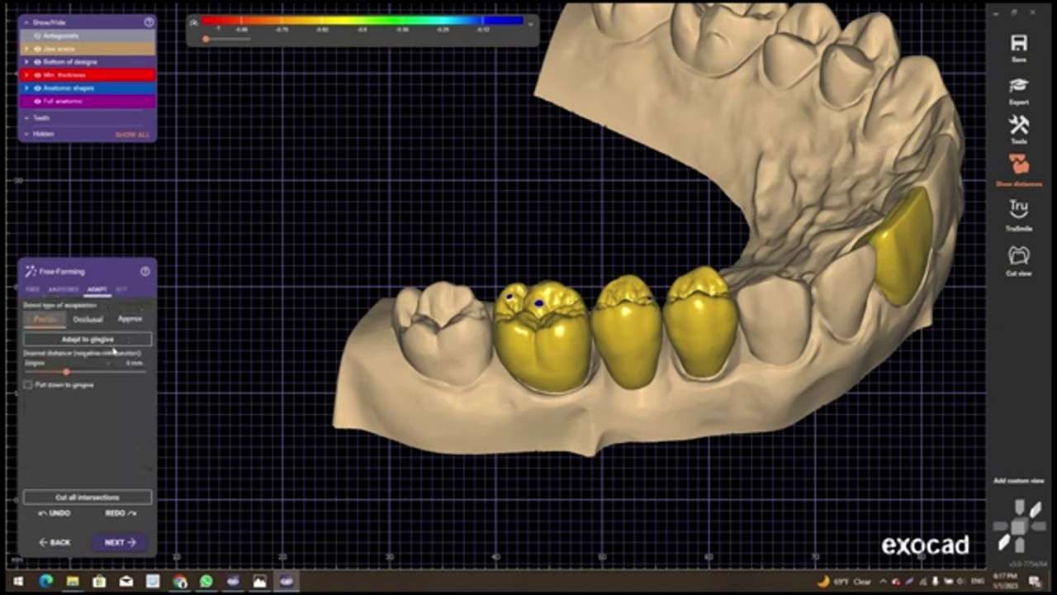
pyautogui.click(534, 358)
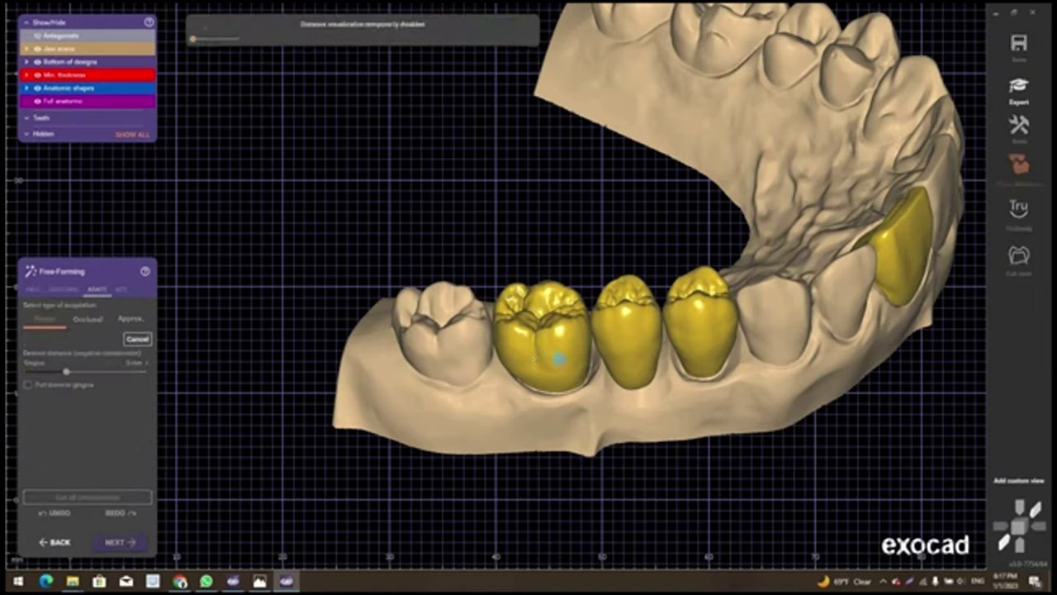
pyautogui.moveTo(629, 374)
pyautogui.mouseDown(button='right')
pyautogui.moveTo(243, 319)
pyautogui.moveTo(124, 282)
pyautogui.mouseUp(button='right')
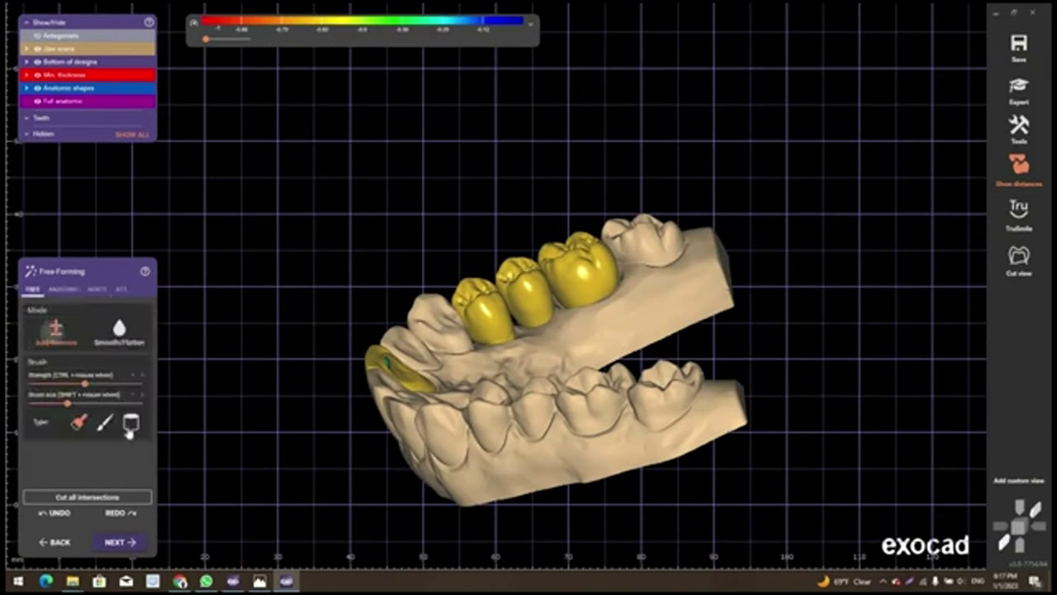
# Brush-sculpt the labial surface of the front crown on tooth 21
pyautogui.moveTo(425, 207); pyautogui.dragTo(419, 217, button='right')
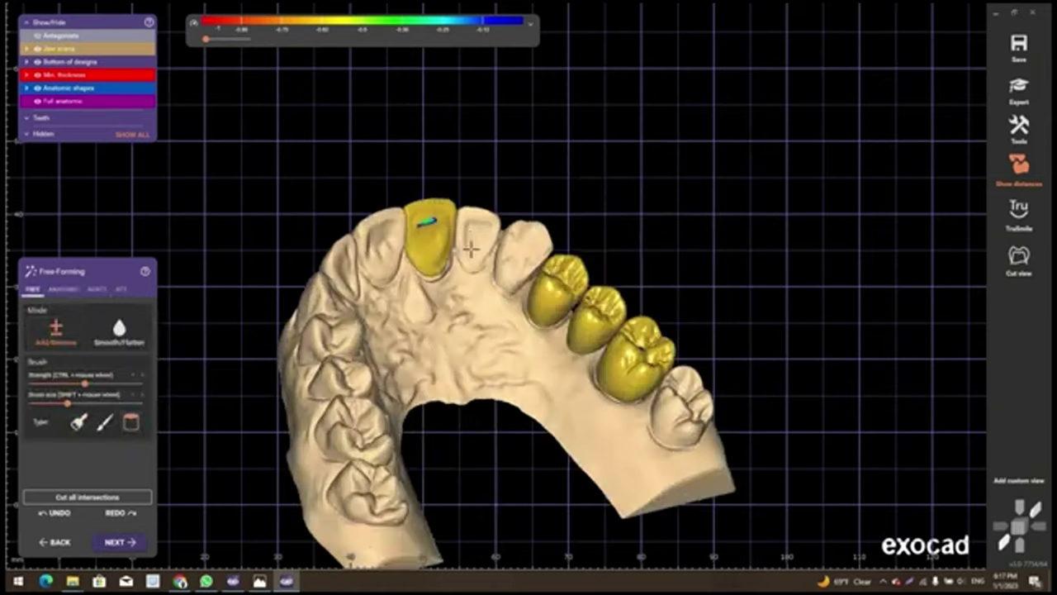
pyautogui.scroll(1, 534, 265)
pyautogui.scroll(1, 534, 264)
pyautogui.scroll(2, 534, 265)
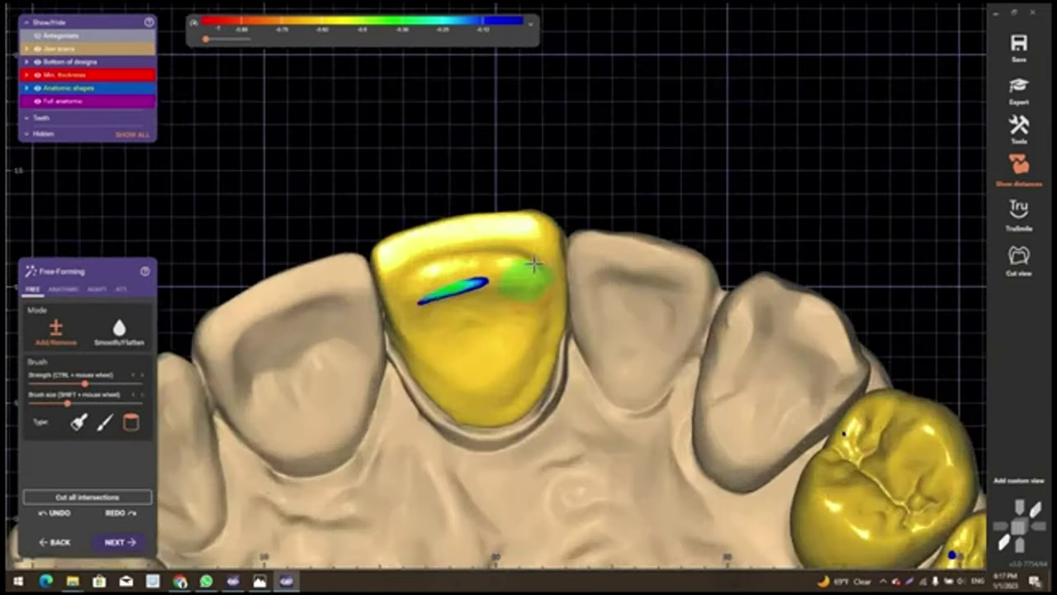
pyautogui.scroll(2, 534, 264)
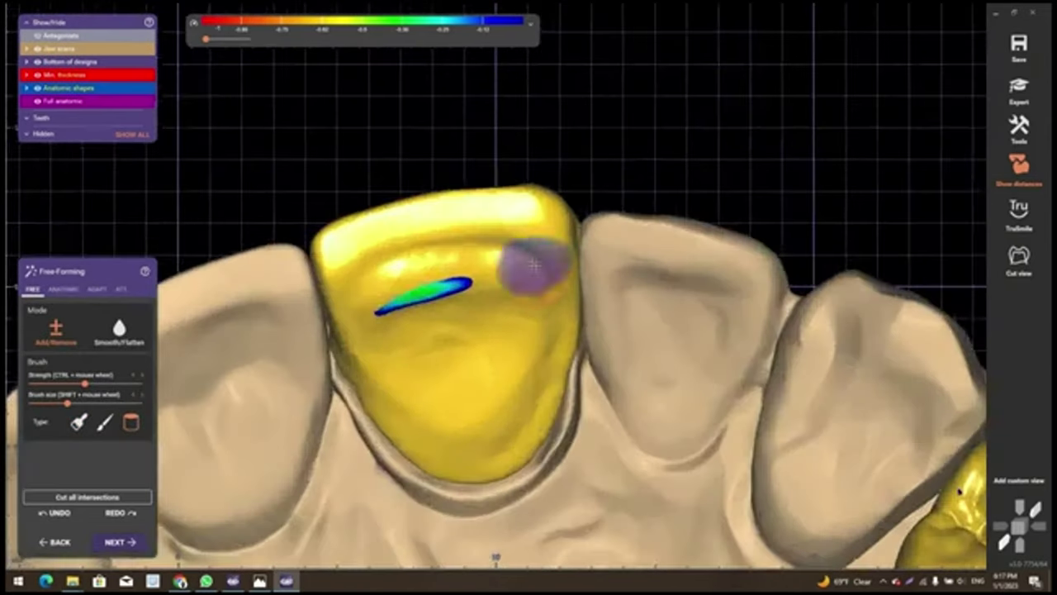
pyautogui.keyDown('ctrl'); pyautogui.scroll(1, 534, 264); pyautogui.keyUp('ctrl')
pyautogui.keyDown('shift'); pyautogui.scroll(-1, 529, 263); pyautogui.keyUp('shift')
pyautogui.click(529, 263)
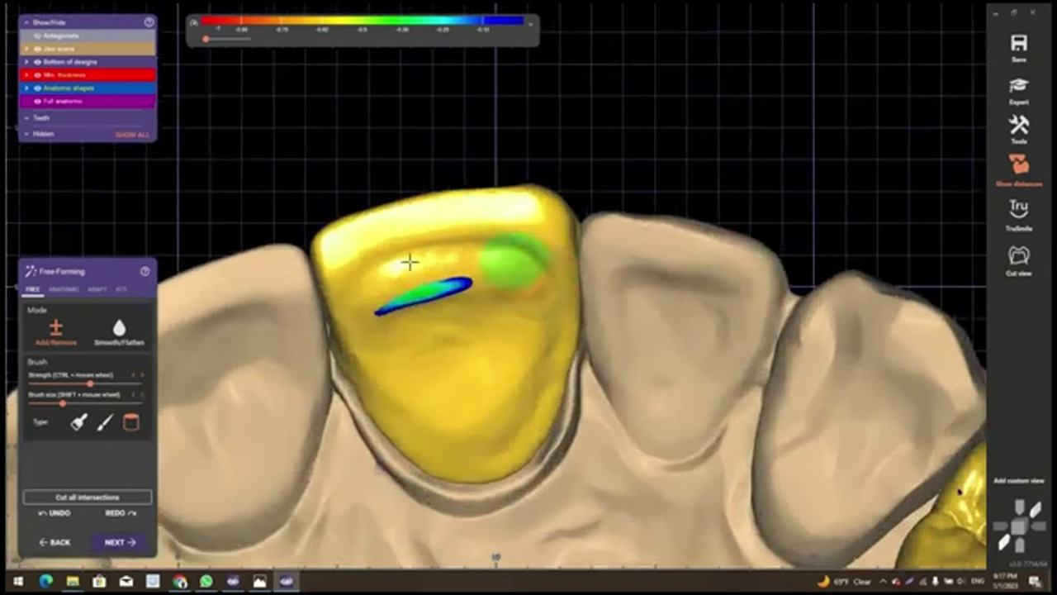
pyautogui.moveTo(409, 262)
pyautogui.mouseDown()
pyautogui.moveTo(366, 295)
pyautogui.moveTo(413, 266)
pyautogui.mouseUp()
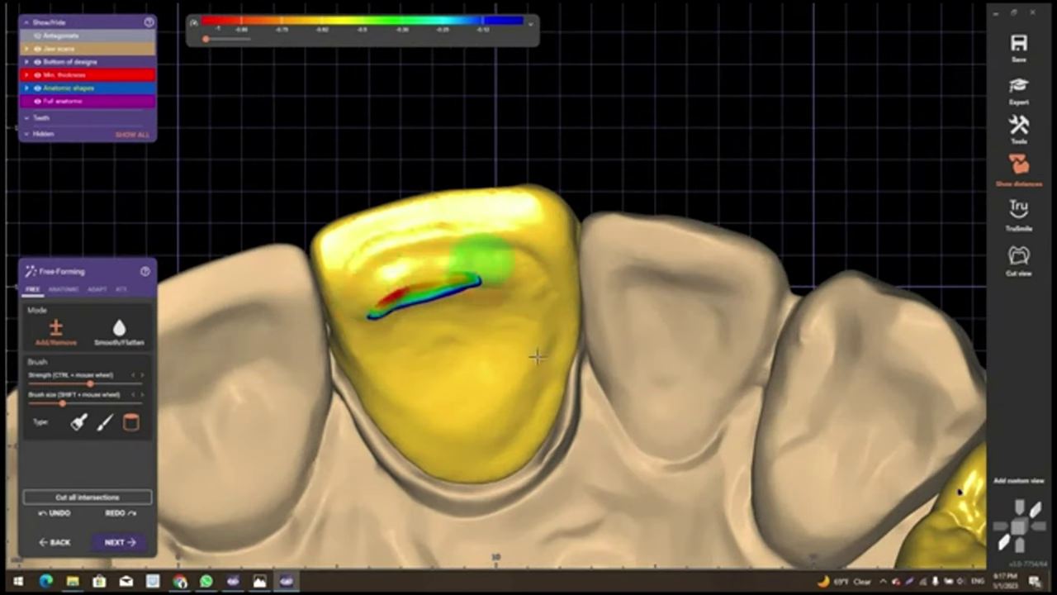
# Review the sculpted 21 crown from several angles, then switch to smoothing and anatomic reshaping tools
pyautogui.moveTo(425, 358); pyautogui.dragTo(423, 361, button='right')
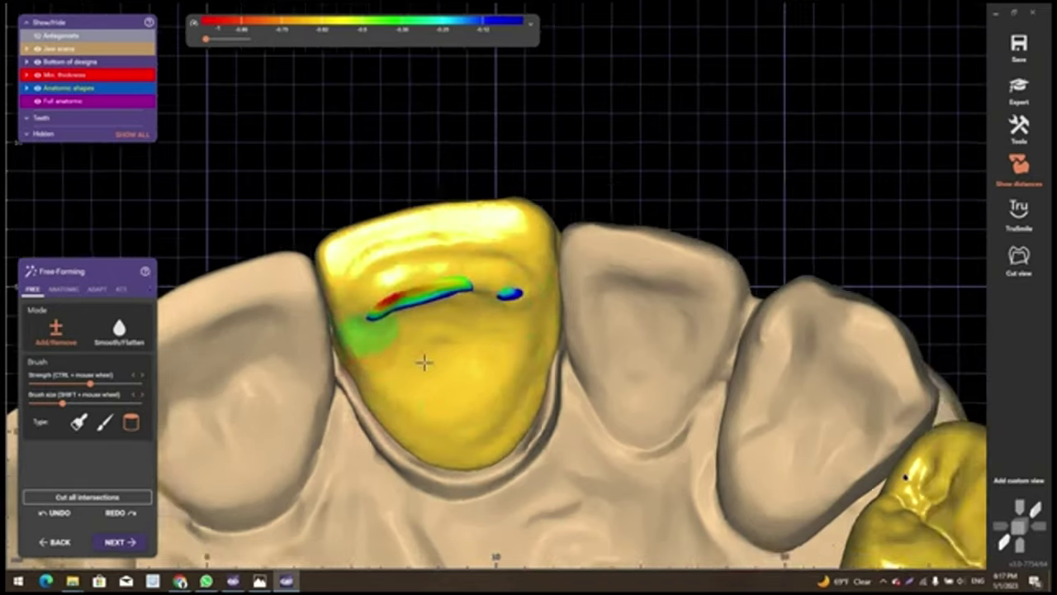
pyautogui.scroll(-2, 424, 361)
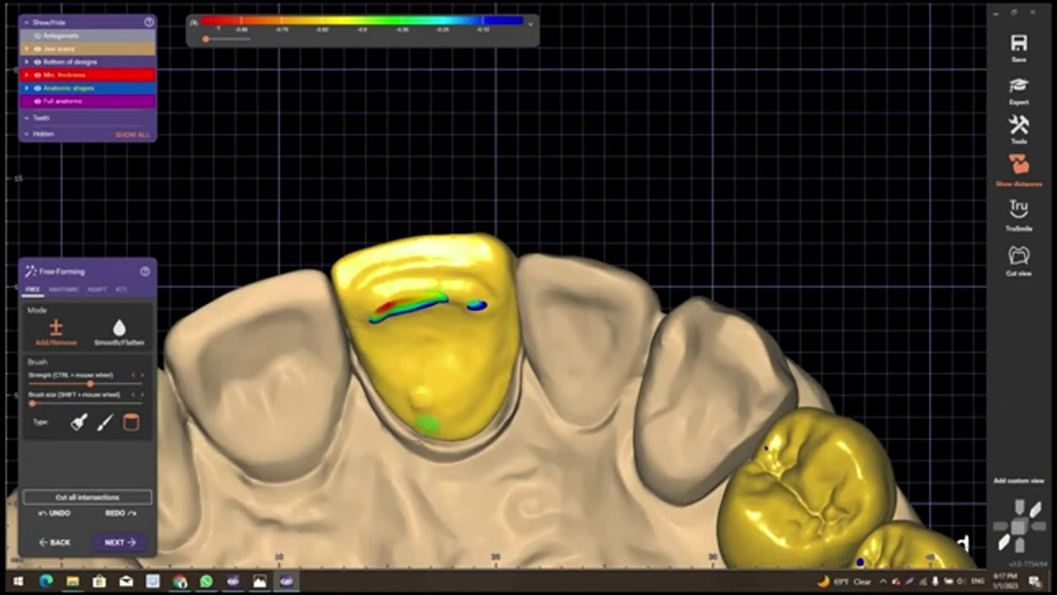
pyautogui.moveTo(386, 405); pyautogui.dragTo(388, 413, button='right')
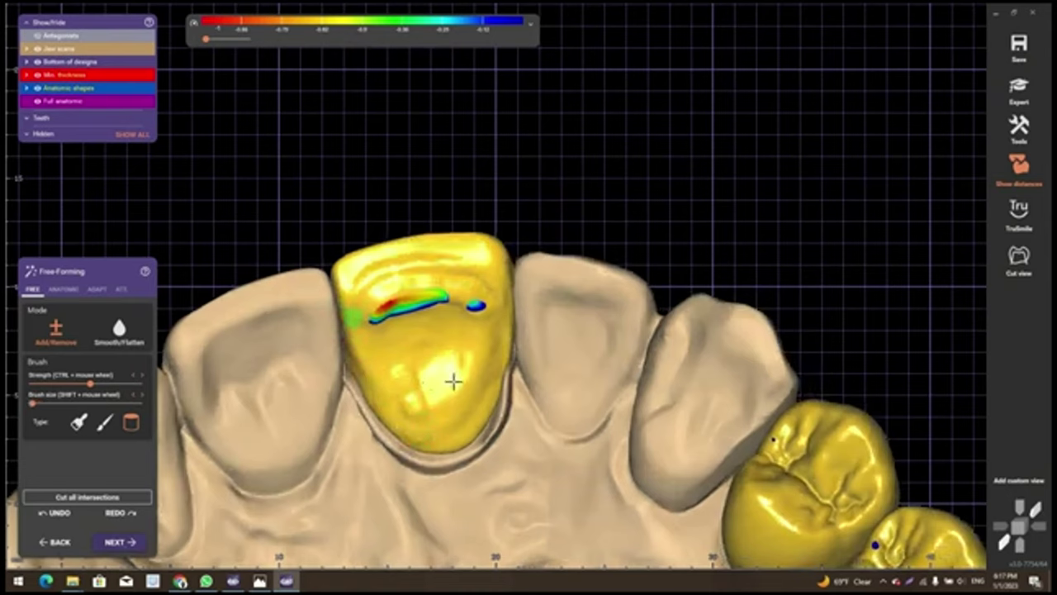
pyautogui.moveTo(514, 328); pyautogui.dragTo(493, 406, button='right')
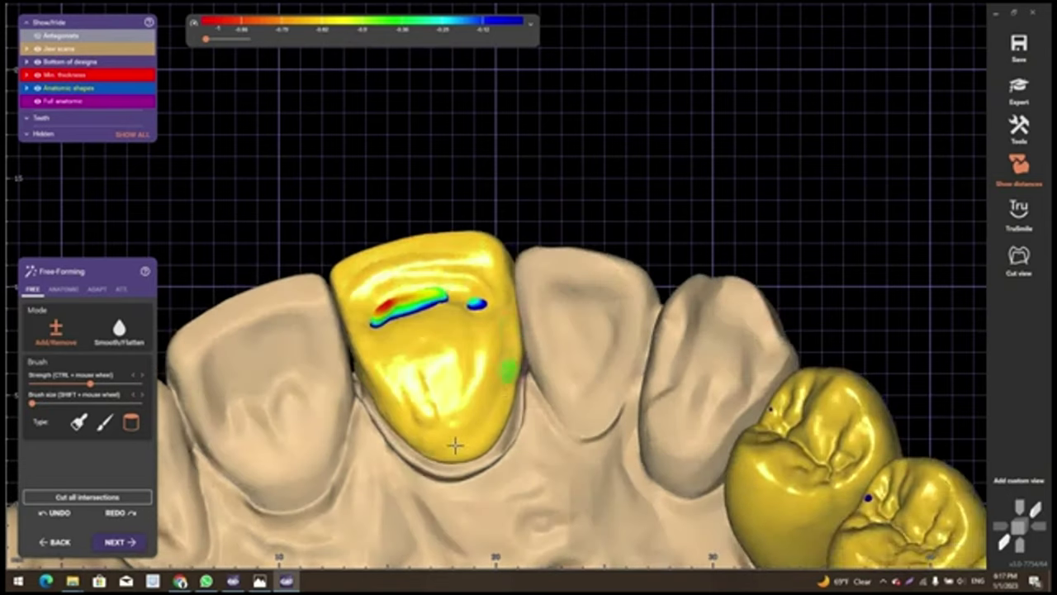
pyautogui.moveTo(456, 404); pyautogui.dragTo(448, 358, button='right')
pyautogui.moveTo(491, 330); pyautogui.dragTo(330, 331, button='right')
pyautogui.click(120, 330)
pyautogui.click(77, 422)
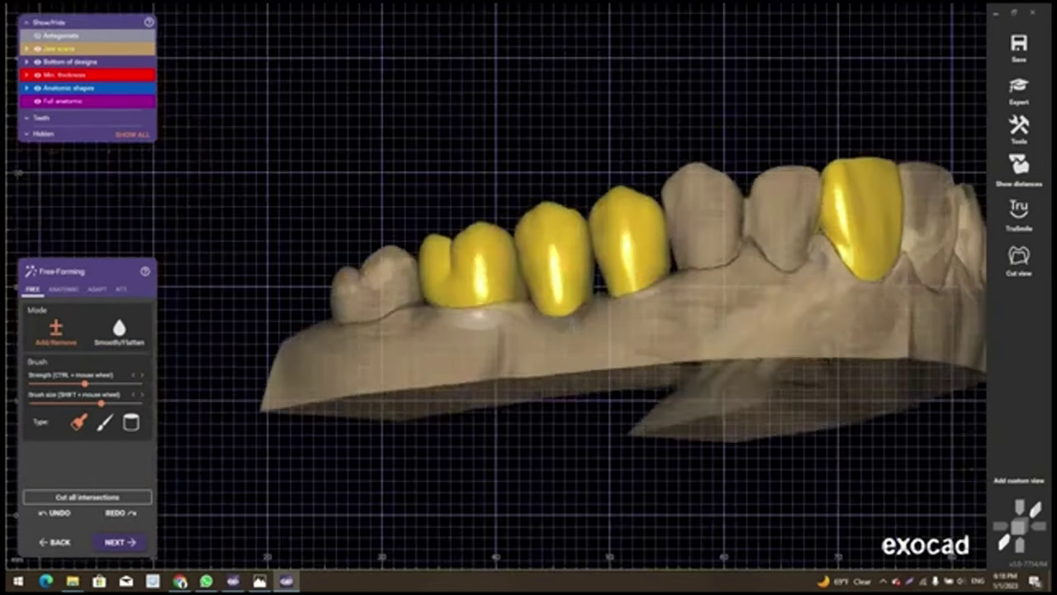
pyautogui.click(63, 289)
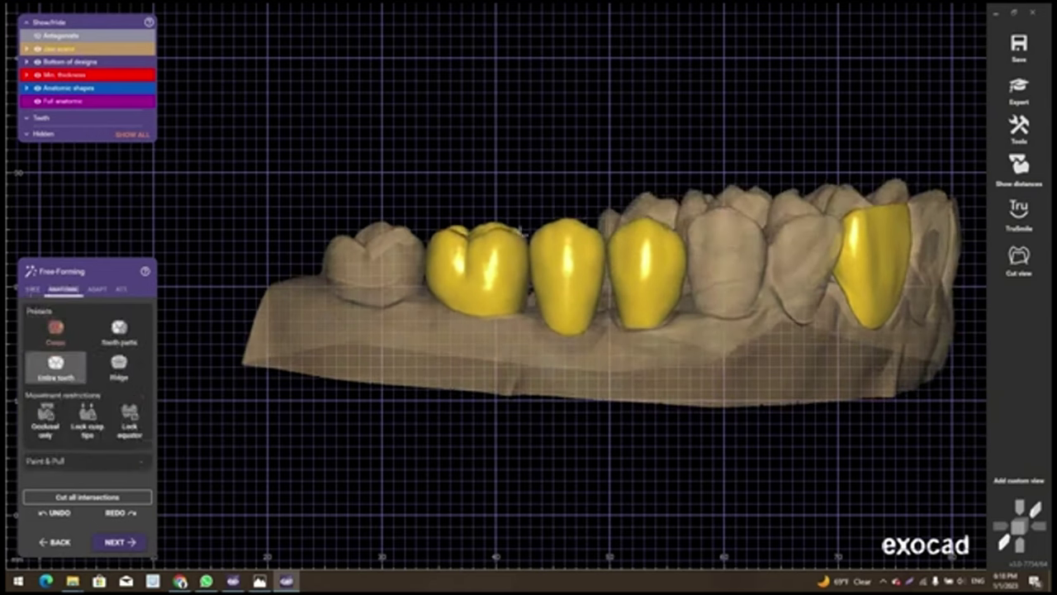
# Choose Entire tooth anatomic reshaping and view the crowns from below
pyautogui.click(56, 363)
pyautogui.scroll(3, 531, 237)
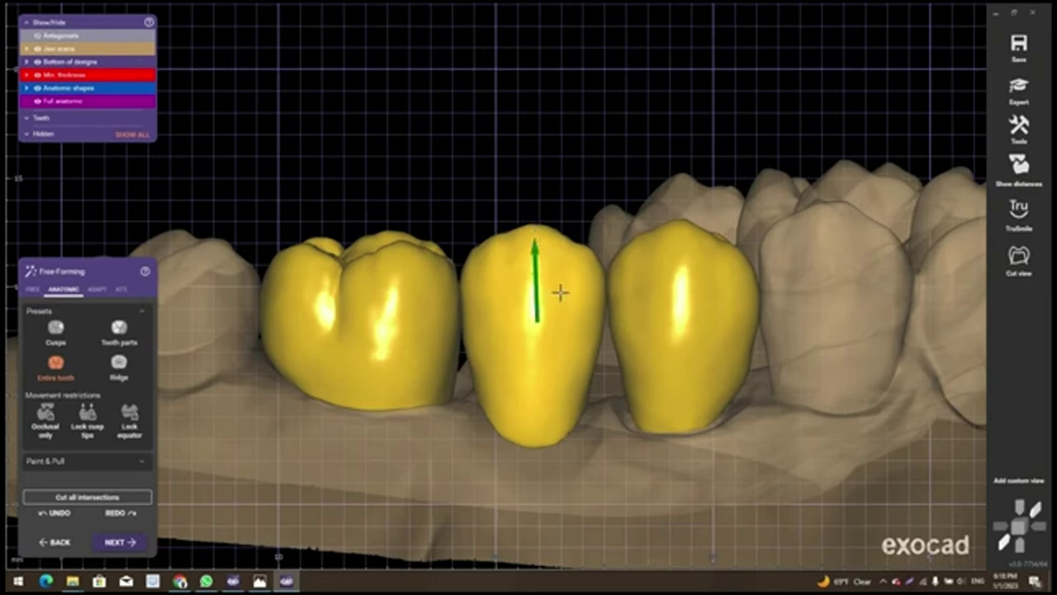
pyautogui.scroll(-5, 603, 312)
pyautogui.moveTo(611, 325)
pyautogui.mouseDown(button='right')
pyautogui.moveTo(642, 303)
pyautogui.moveTo(661, 241)
pyautogui.moveTo(118, 337)
pyautogui.moveTo(29, 297)
pyautogui.mouseUp(button='right')
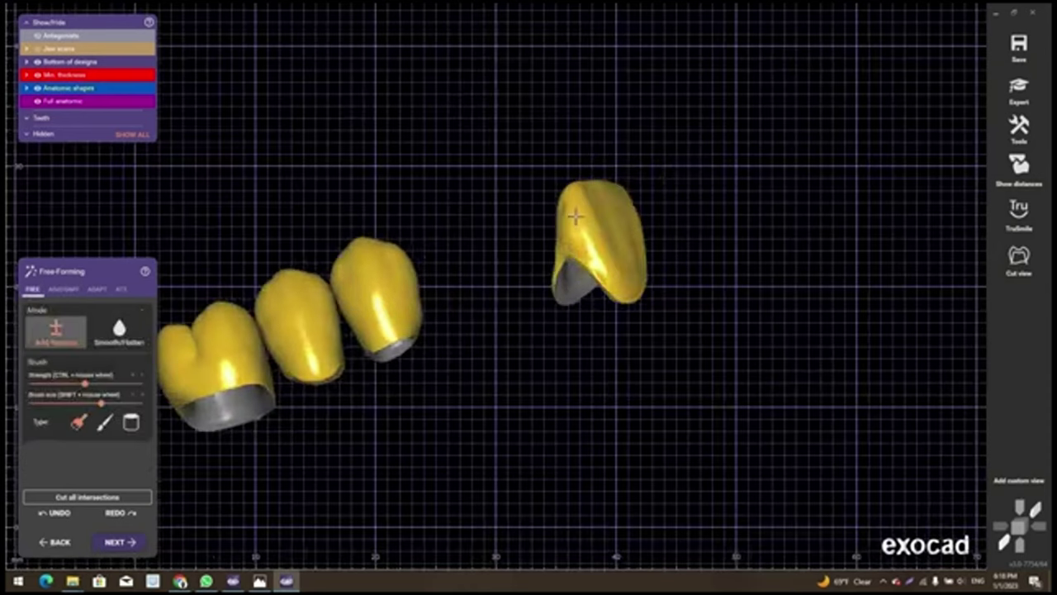
pyautogui.scroll(5, 573, 217)
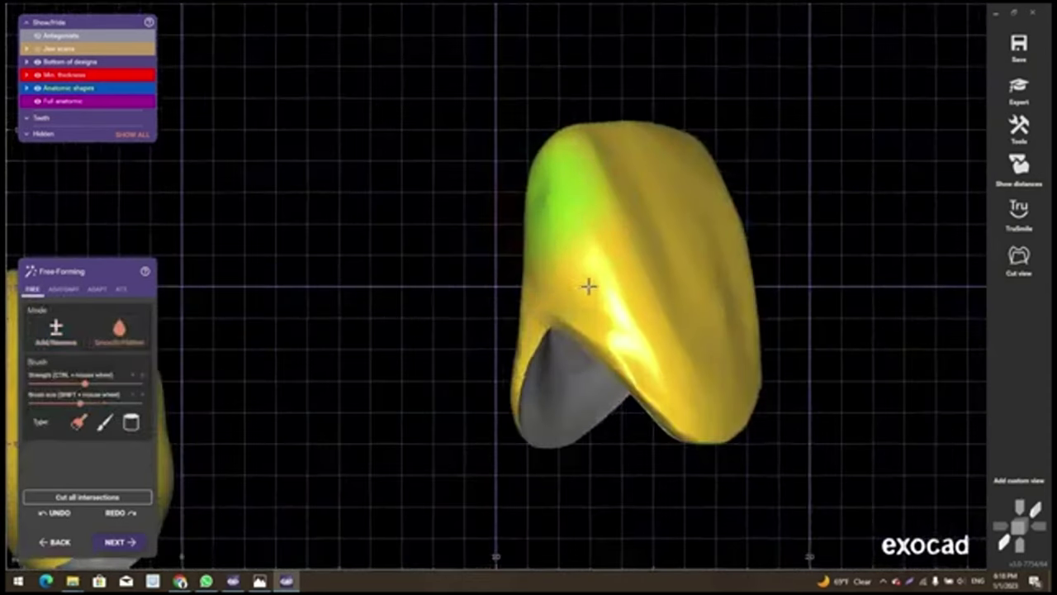
pyautogui.scroll(-2, 603, 330)
pyautogui.scroll(-2, 633, 380)
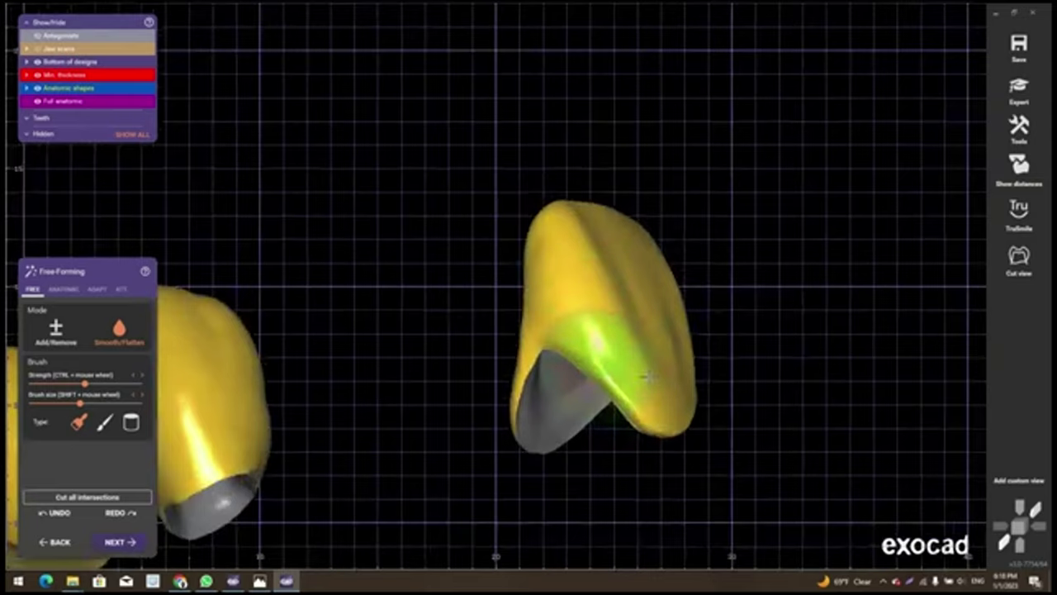
pyautogui.scroll(-2, 660, 380)
# Reframe the arch on the 21 crown and preview it with TruSmile realistic rendering
pyautogui.press('f')
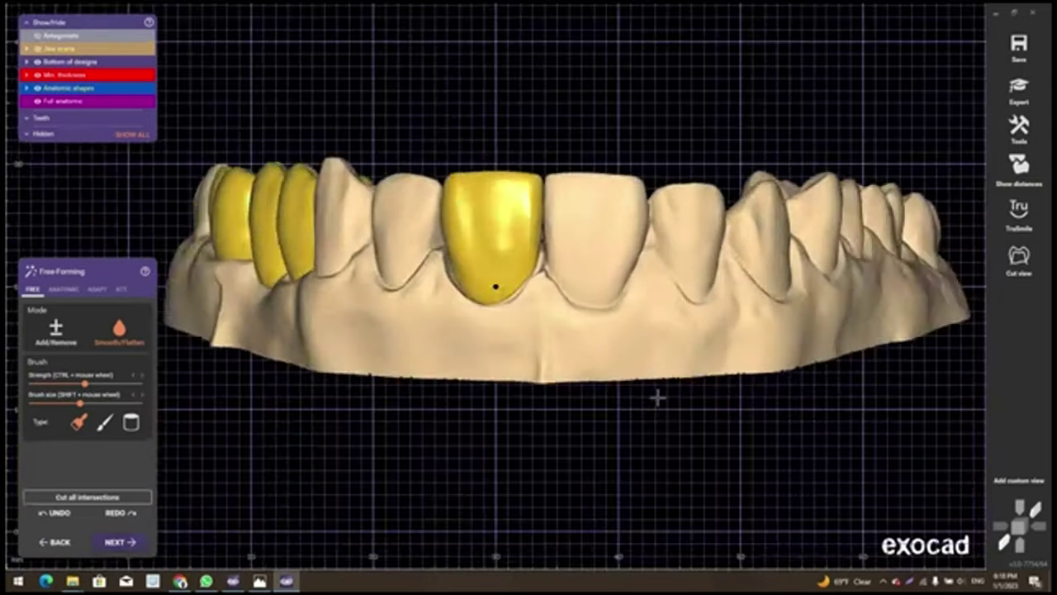
pyautogui.moveTo(496, 286); pyautogui.dragTo(529, 289, button='right')
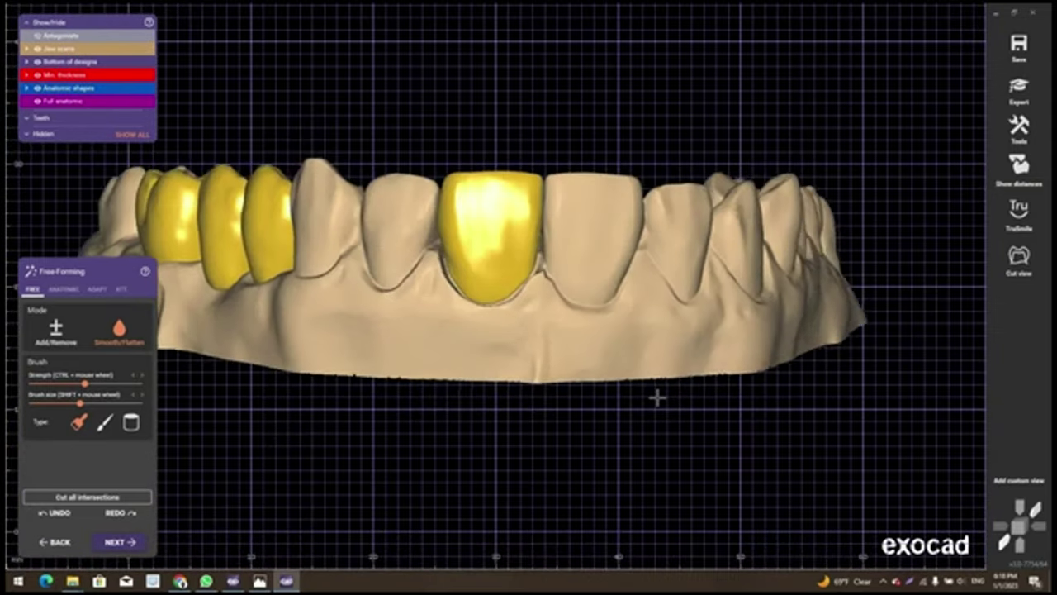
pyautogui.moveTo(657, 398)
pyautogui.mouseDown(button='right')
pyautogui.moveTo(538, 323)
pyautogui.moveTo(519, 272)
pyautogui.mouseUp(button='right')
pyautogui.scroll(3, 519, 272)
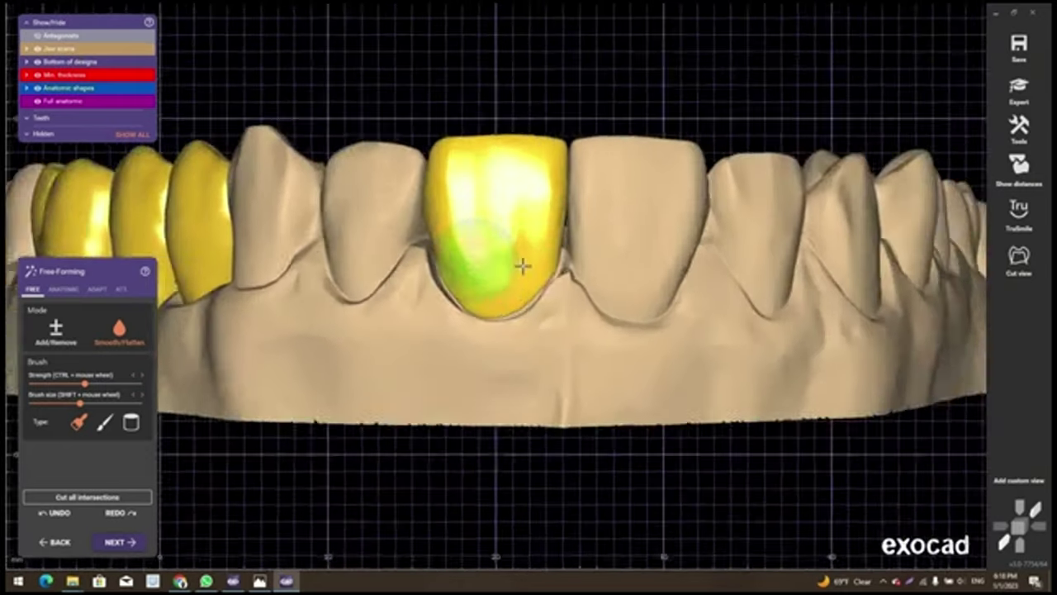
pyautogui.scroll(2, 524, 260)
pyautogui.keyDown('shift'); pyautogui.scroll(-2, 561, 258); pyautogui.keyUp('shift')
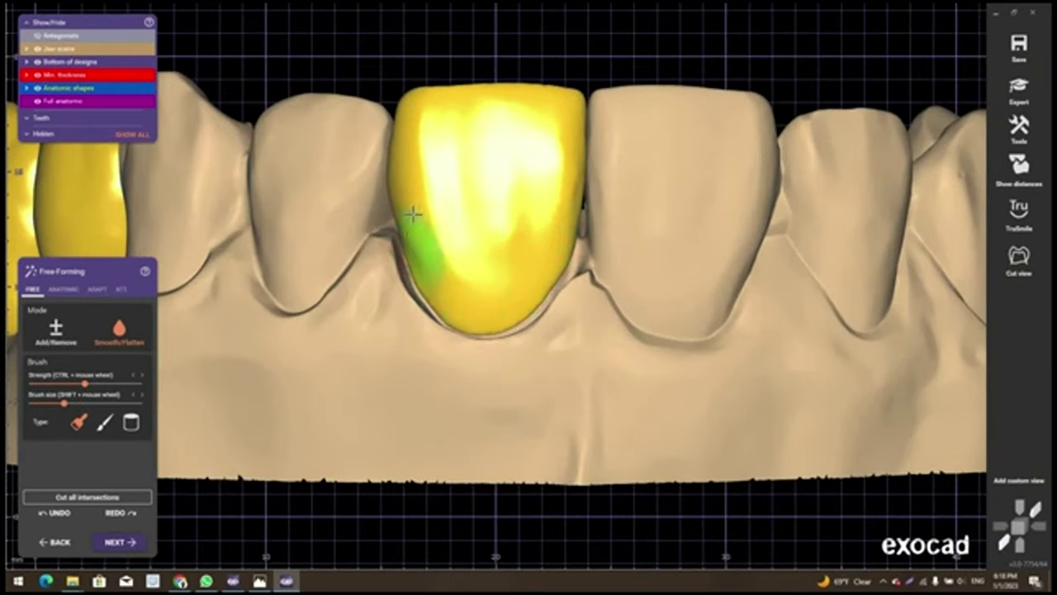
pyautogui.moveTo(393, 204); pyautogui.dragTo(398, 200, button='right')
pyautogui.scroll(-3, 456, 275)
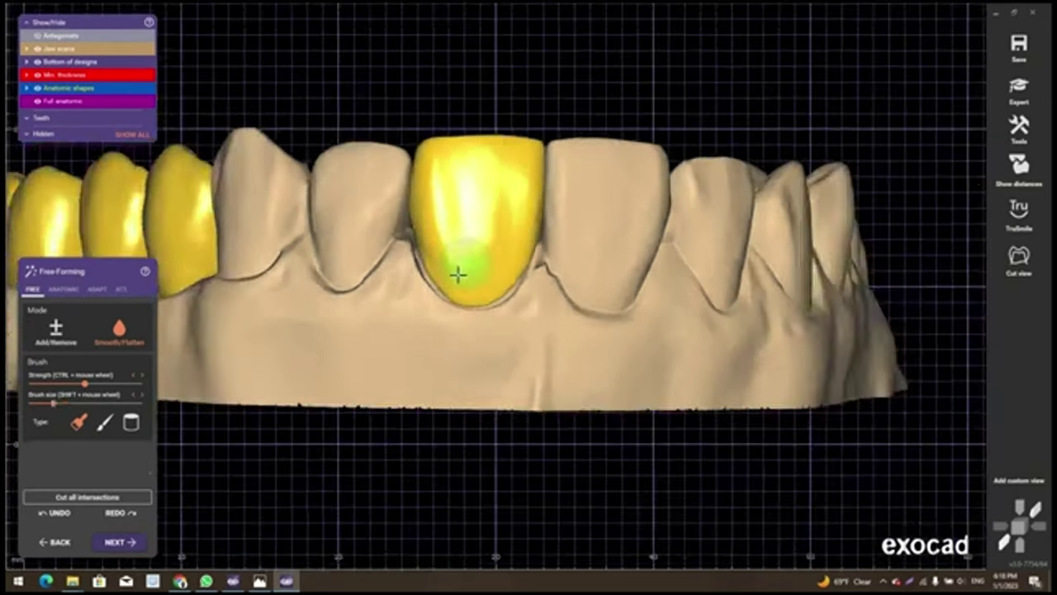
pyautogui.moveTo(459, 274)
pyautogui.mouseDown(button='right')
pyautogui.moveTo(440, 255)
pyautogui.moveTo(540, 308)
pyautogui.moveTo(578, 305)
pyautogui.mouseUp(button='right')
pyautogui.scroll(-2, 529, 313)
pyautogui.scroll(3, 578, 306)
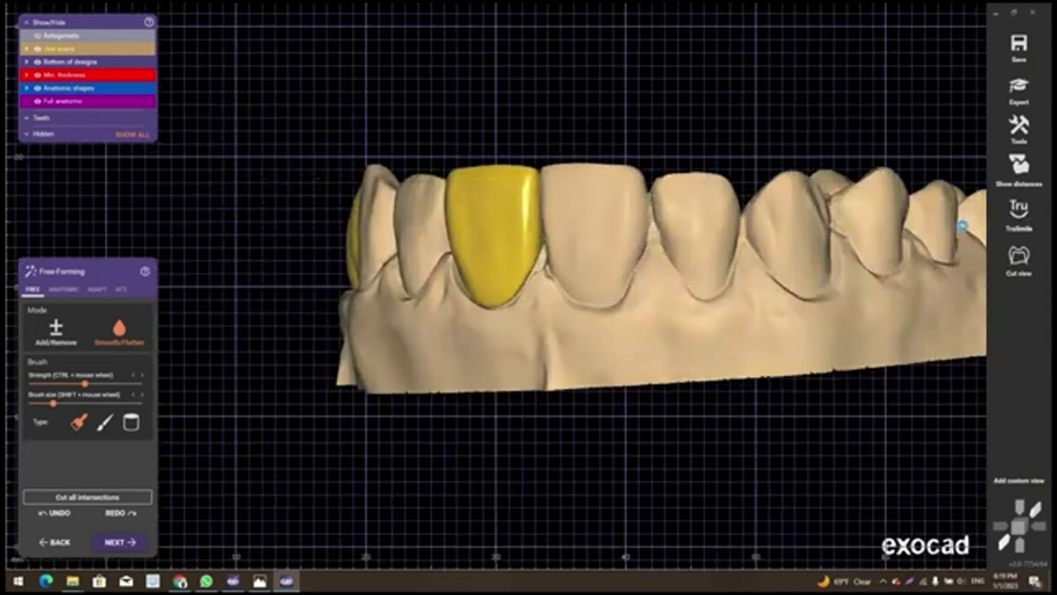
pyautogui.click(1015, 213)
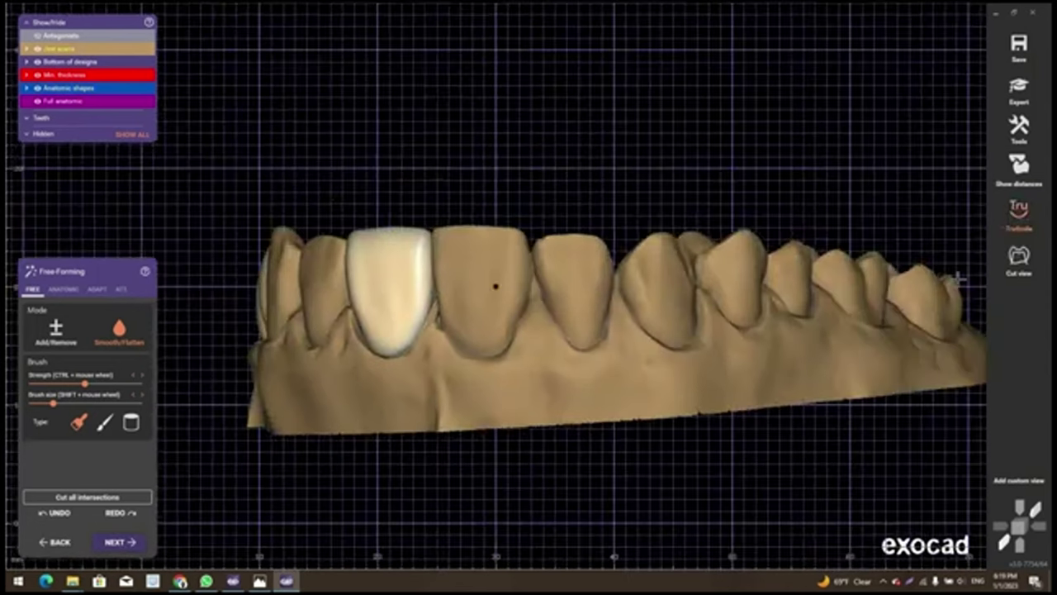
# Adjust the TruSmile shading option and view both arches from the front
pyautogui.click(965, 263)
pyautogui.moveTo(524, 297)
pyautogui.mouseDown(button='right')
pyautogui.moveTo(602, 387)
pyautogui.moveTo(545, 347)
pyautogui.moveTo(585, 304)
pyautogui.moveTo(430, 151)
pyautogui.mouseUp(button='right')
pyautogui.scroll(5, 545, 346)
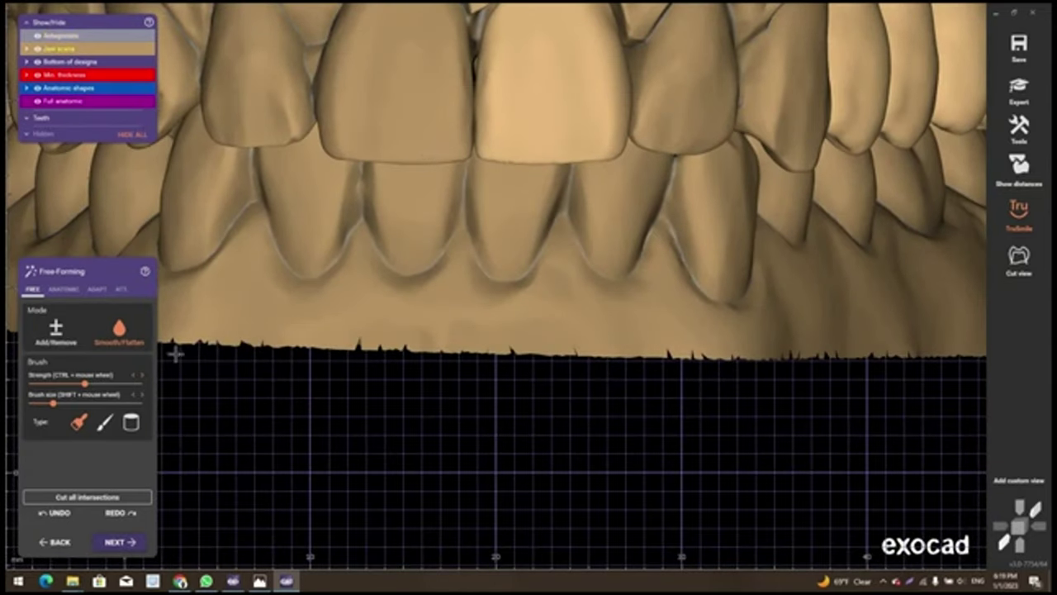
# Return to the ANATOMIC tab and review the bite from a side view
pyautogui.click(64, 289)
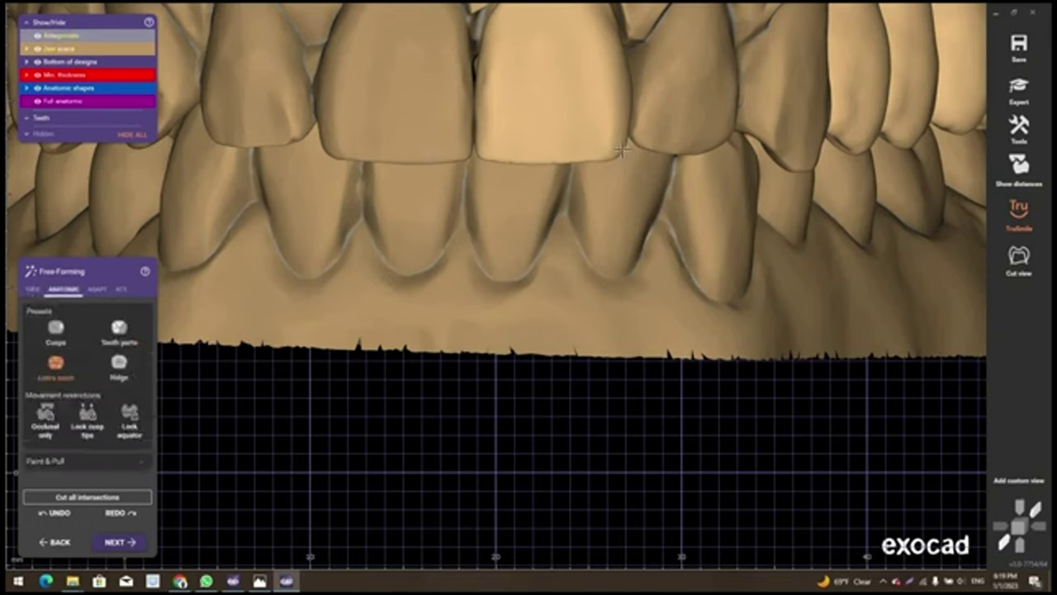
pyautogui.scroll(2, 622, 148)
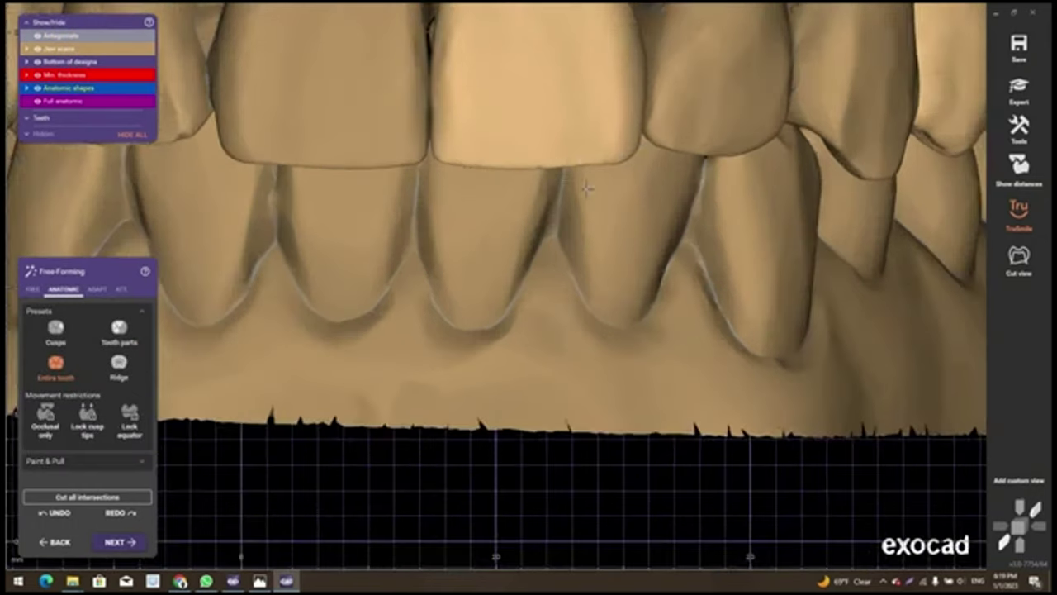
pyautogui.scroll(-3, 630, 273)
pyautogui.moveTo(630, 272); pyautogui.dragTo(521, 170, button='right')
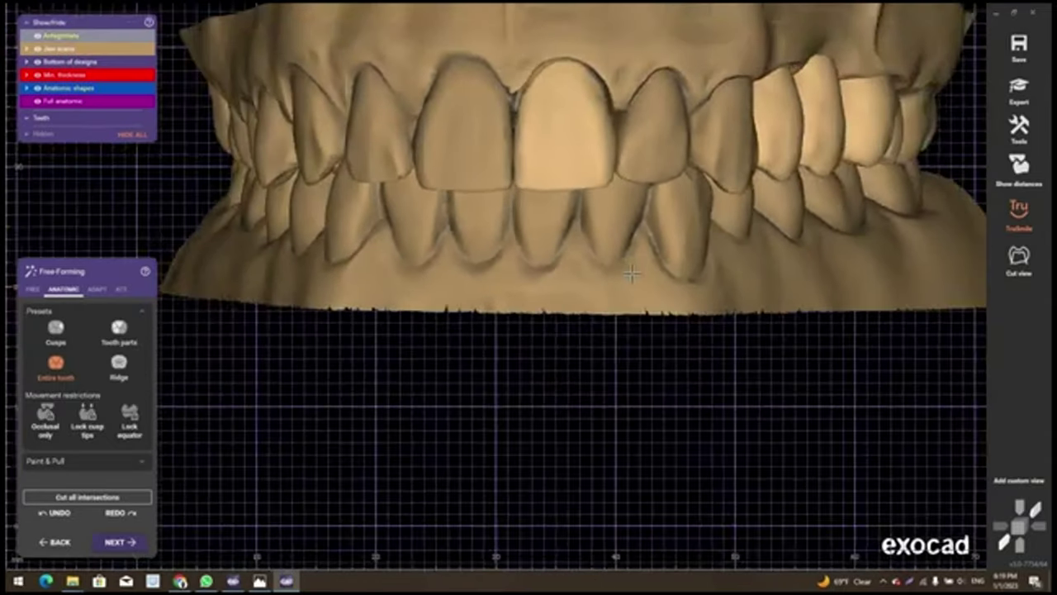
pyautogui.scroll(2, 528, 177)
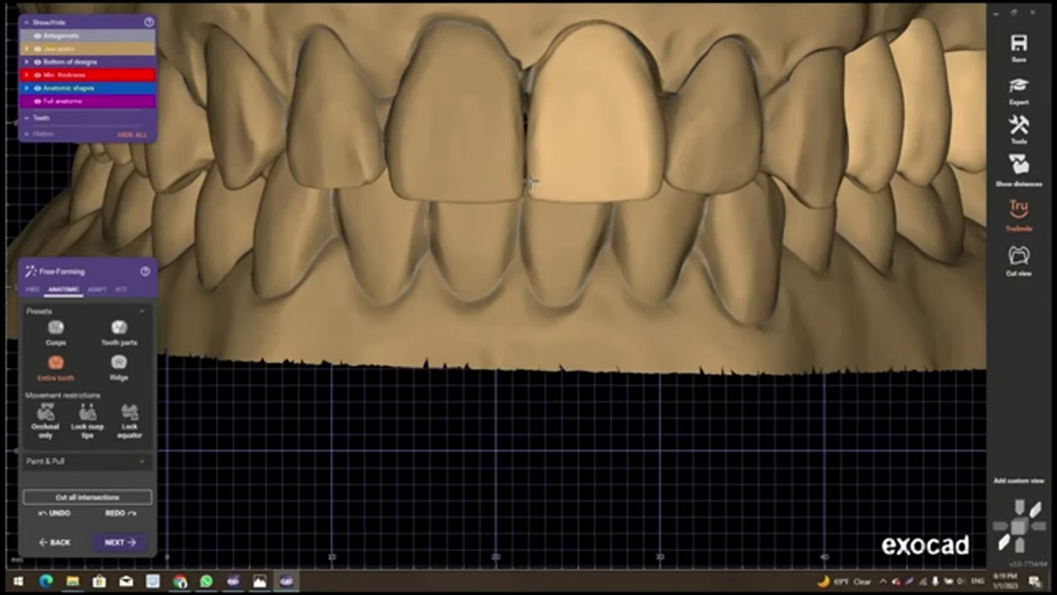
pyautogui.scroll(-1, 645, 221)
pyautogui.scroll(-2, 702, 240)
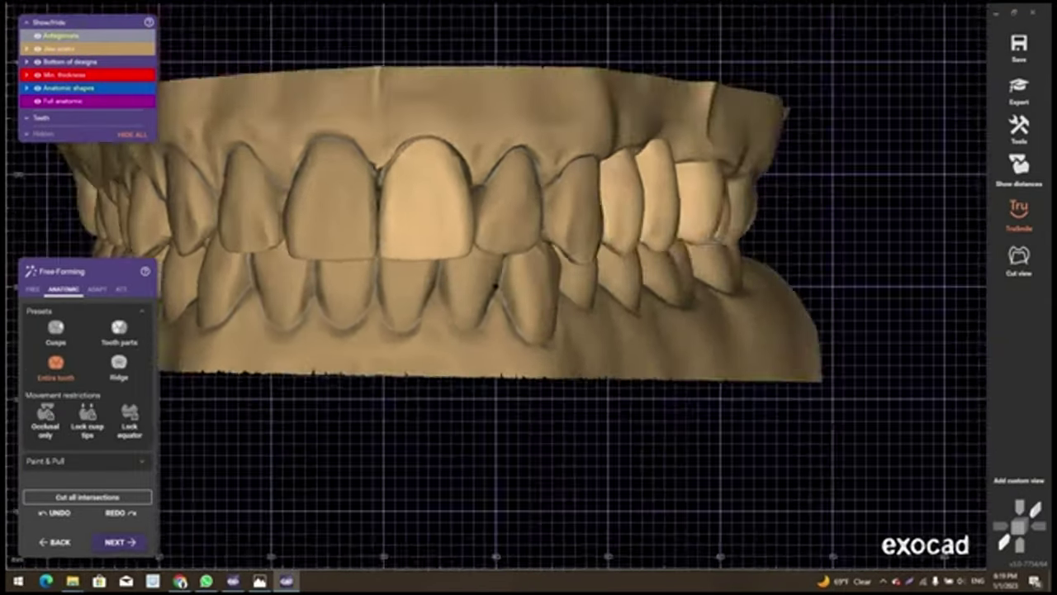
pyautogui.moveTo(702, 241)
pyautogui.mouseDown(button='right')
pyautogui.moveTo(725, 278)
pyautogui.moveTo(599, 266)
pyautogui.moveTo(892, 390)
pyautogui.mouseUp(button='right')
pyautogui.scroll(-2, 720, 277)
pyautogui.scroll(-2, 628, 272)
pyautogui.scroll(3, 627, 273)
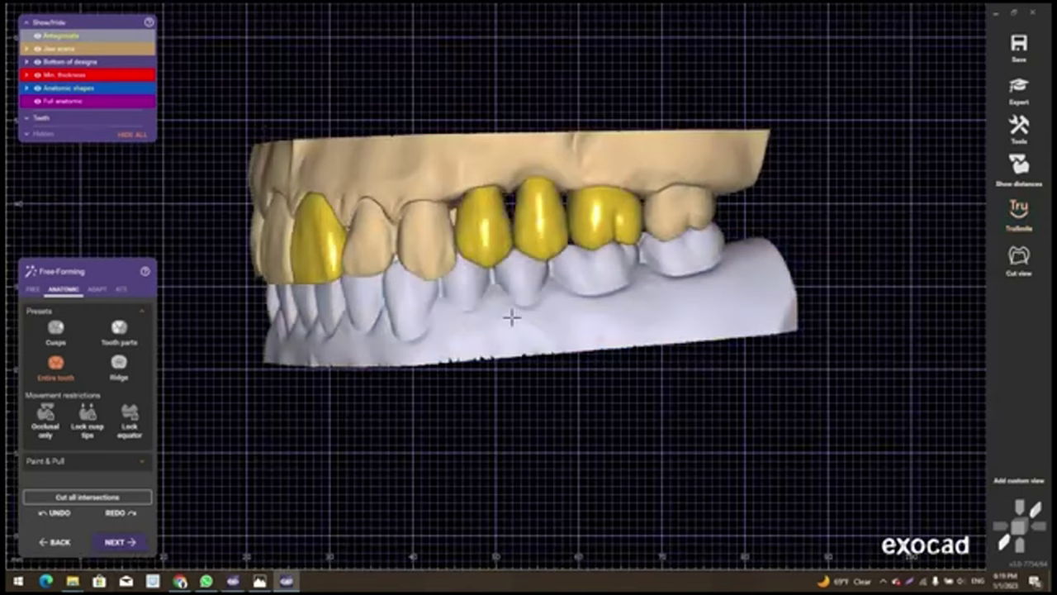
# Hide the antagonist, view the bridge occlusally, and pull up the pontic's cusps
pyautogui.click(508, 315)
pyautogui.press('t')
pyautogui.press('f')
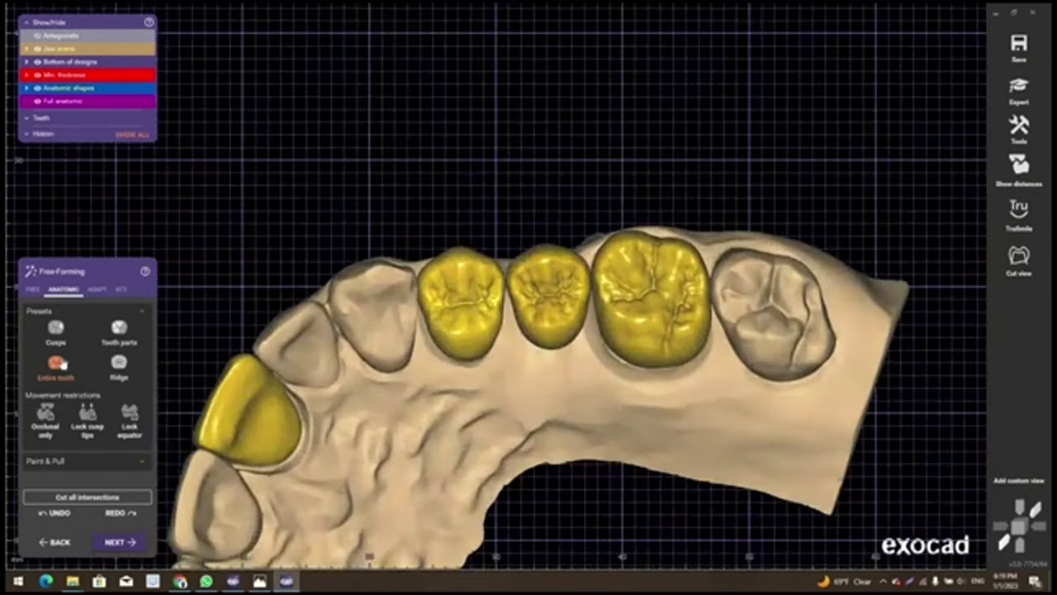
pyautogui.scroll(3, 566, 220)
pyautogui.scroll(1, 574, 222)
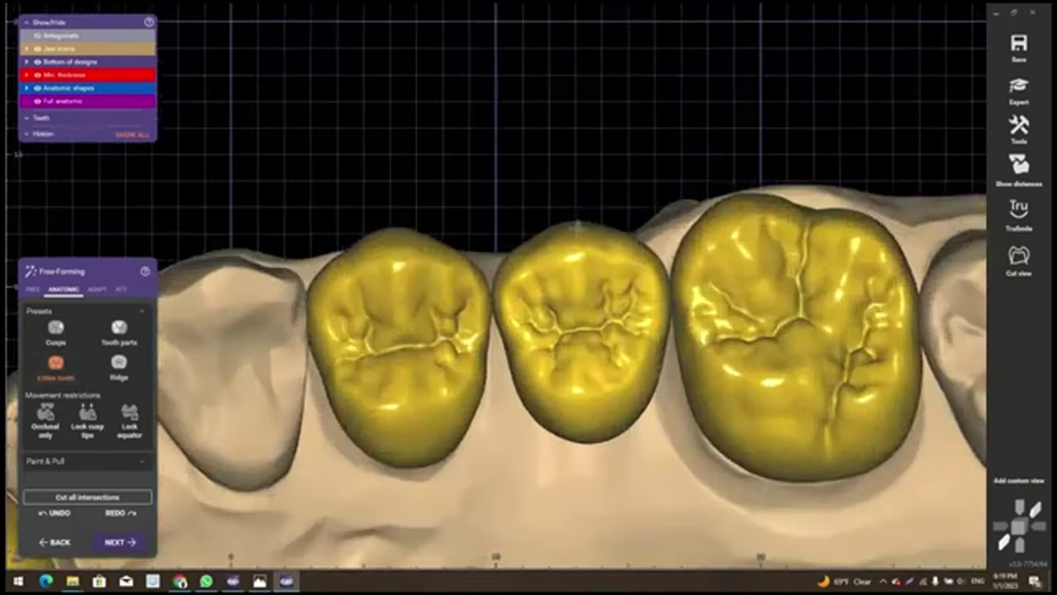
pyautogui.moveTo(584, 426); pyautogui.dragTo(583, 428)
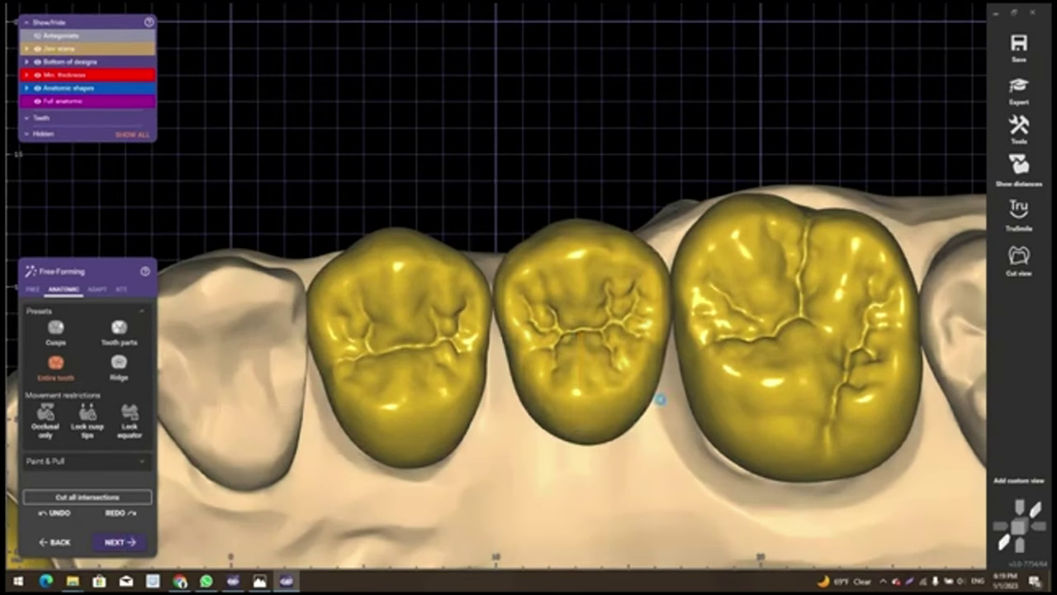
pyautogui.click(137, 544)
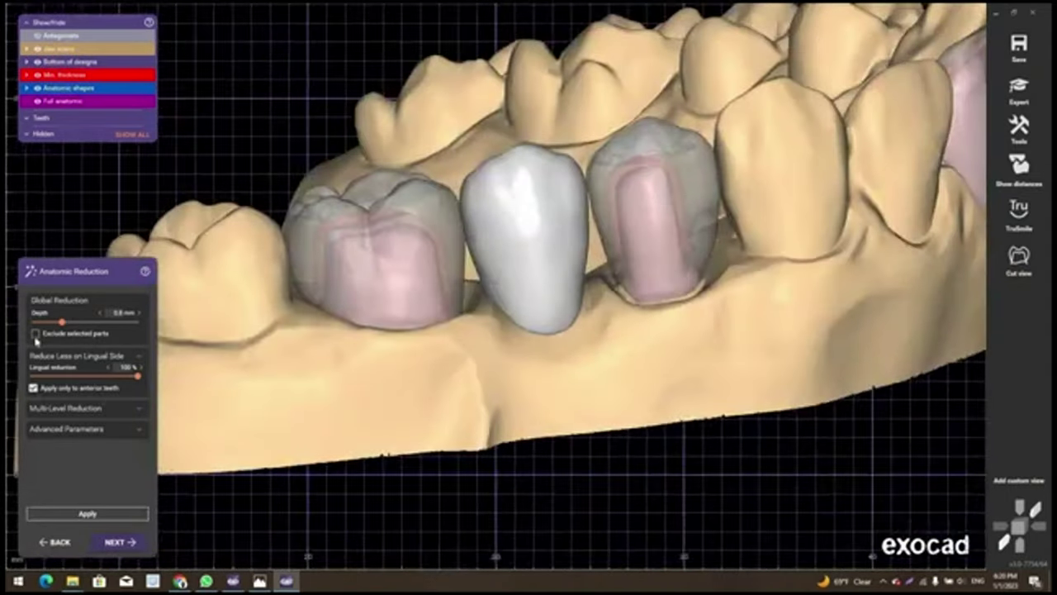
# Exclude selected parts from the reduction and check the bridge by toggling Full anatomic, Antagonists and Jaw scans
pyautogui.click(40, 334)
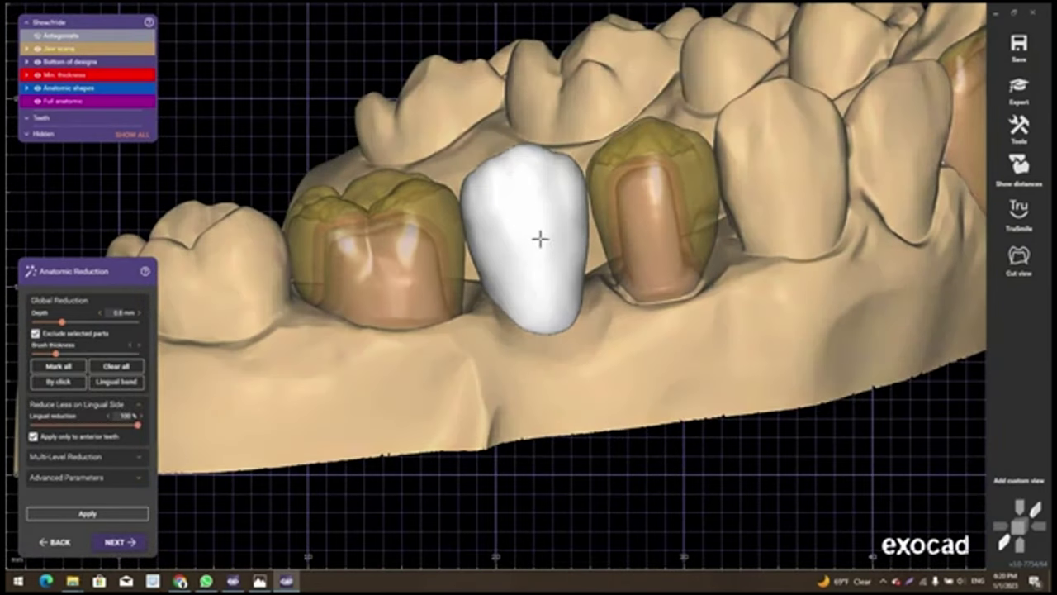
pyautogui.keyDown('ctrl'); pyautogui.rightClick(538, 237); pyautogui.keyUp('ctrl')
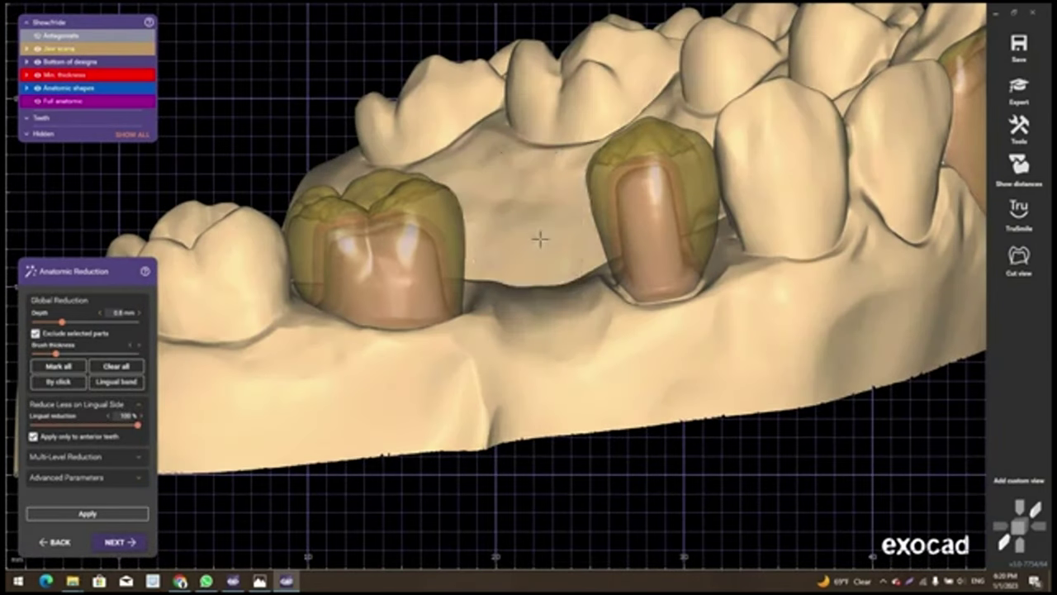
pyautogui.keyDown('ctrl'); pyautogui.rightClick(539, 238); pyautogui.keyUp('ctrl')
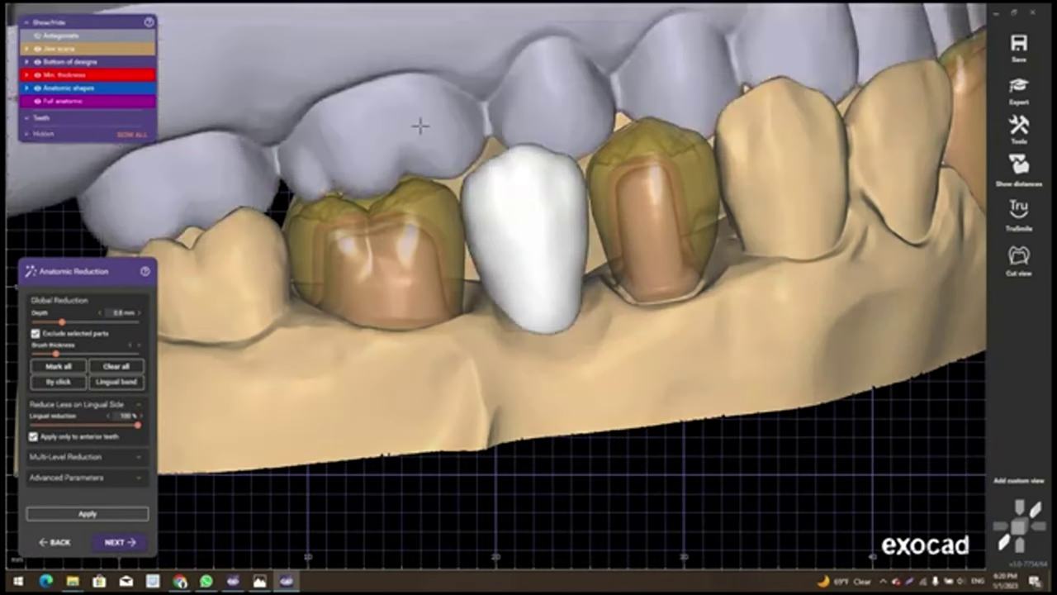
pyautogui.keyDown('ctrl'); pyautogui.rightClick(388, 118); pyautogui.keyUp('ctrl')
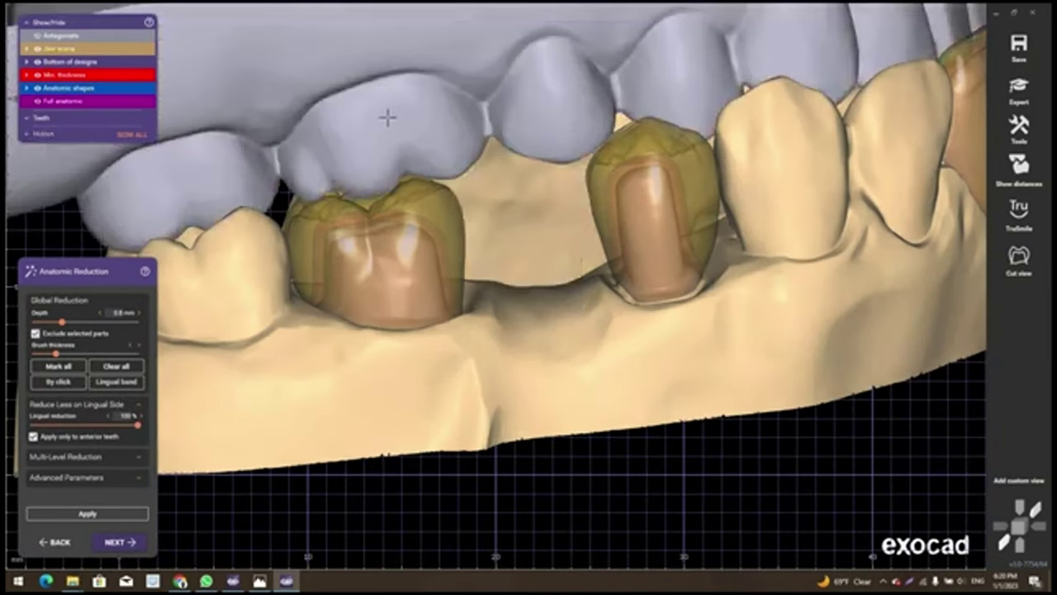
pyautogui.keyDown('ctrl'); pyautogui.rightClick(388, 134); pyautogui.keyUp('ctrl')
pyautogui.keyDown('ctrl'); pyautogui.rightClick(439, 169); pyautogui.keyUp('ctrl')
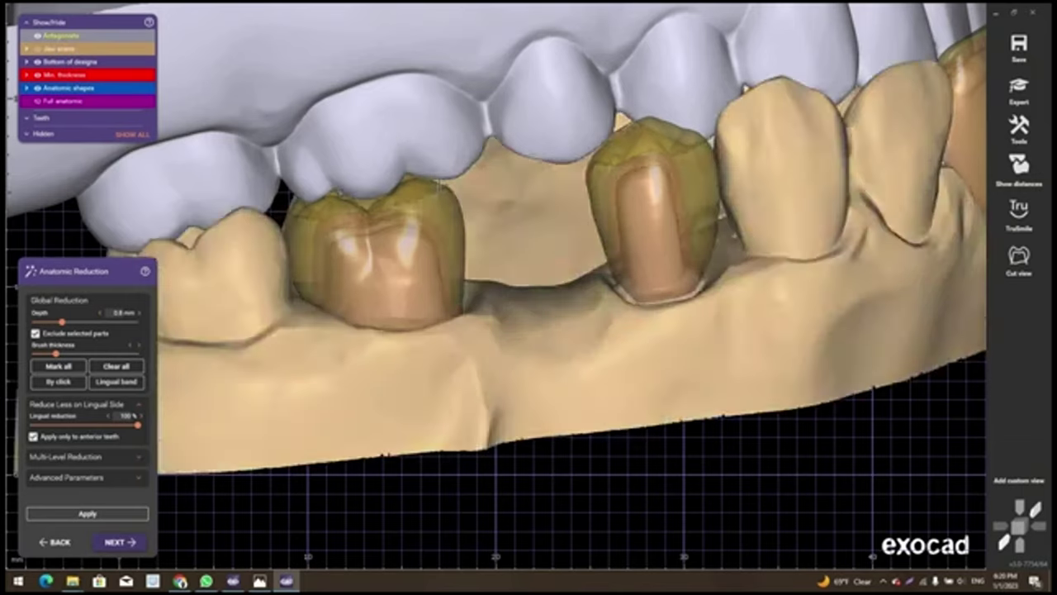
pyautogui.keyDown('ctrl'); pyautogui.rightClick(453, 353); pyautogui.keyUp('ctrl')
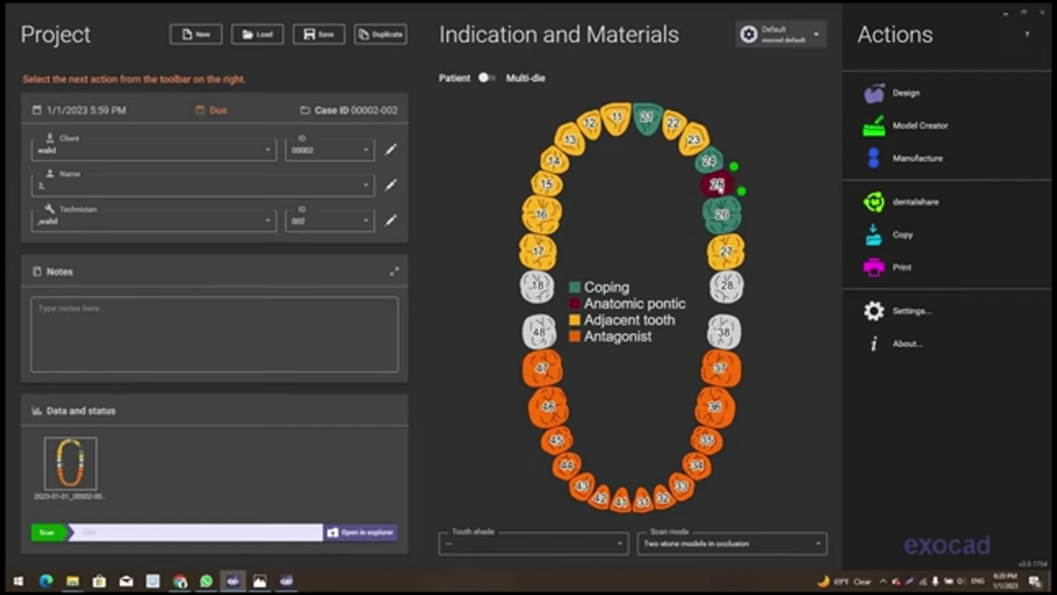
# Reopen the bridge case in Design, switch to Expert mode, clear the selection and pick the pontic at tooth 25
pyautogui.click(1006, 14)
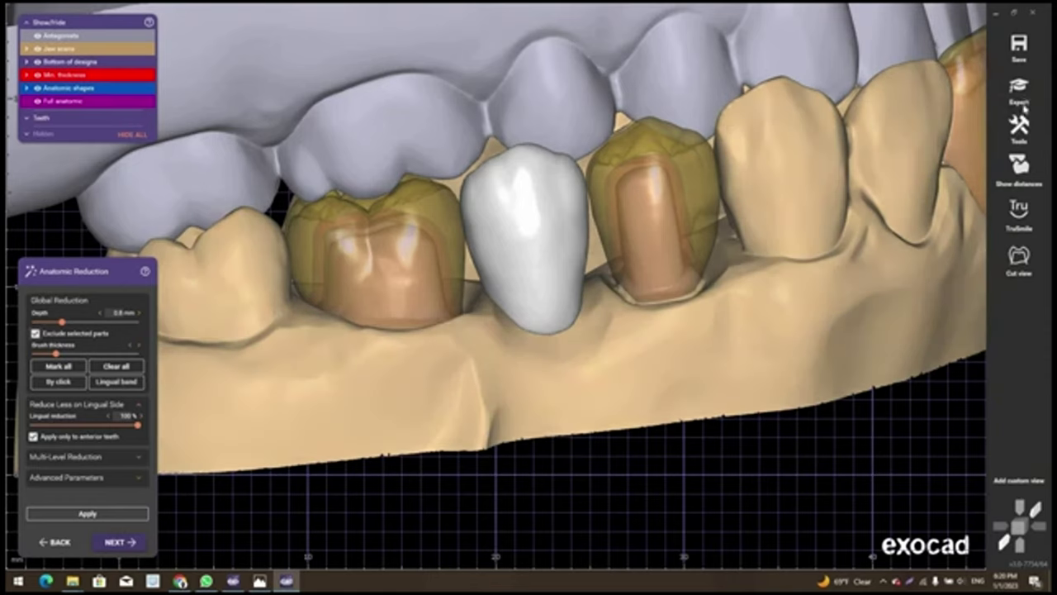
pyautogui.click(1020, 90)
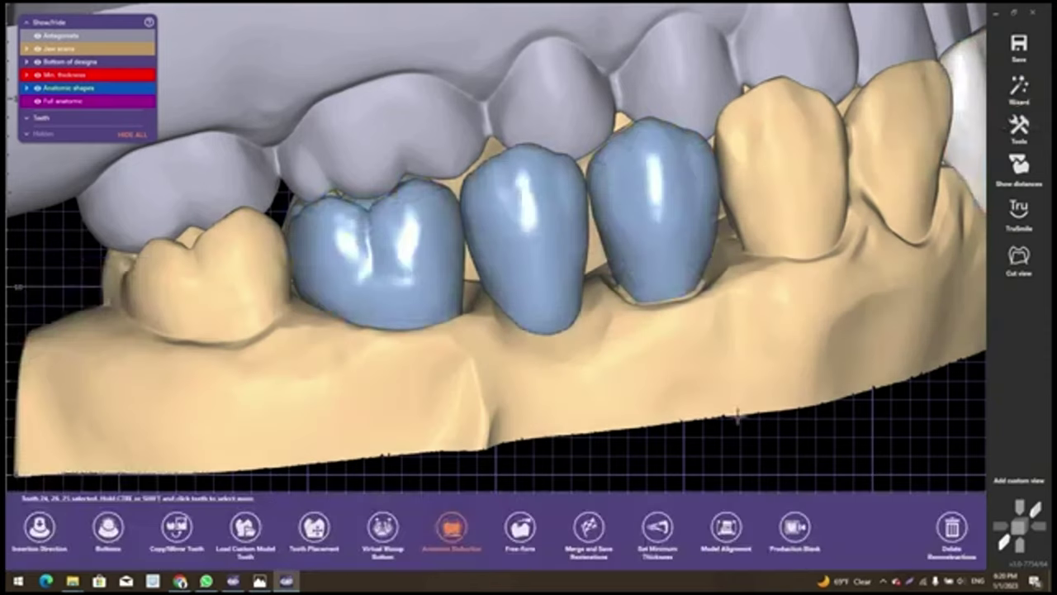
pyautogui.click(535, 368)
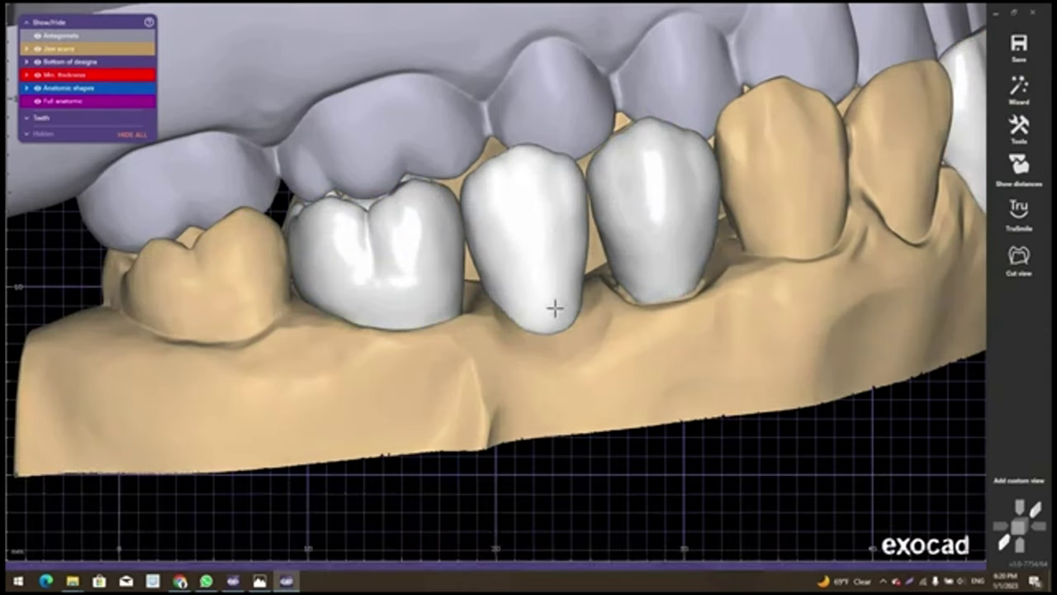
pyautogui.click(554, 308)
# Change tooth 25's reconstruction type from full anatomic to reduced pontic and confirm
pyautogui.rightClick(549, 306)
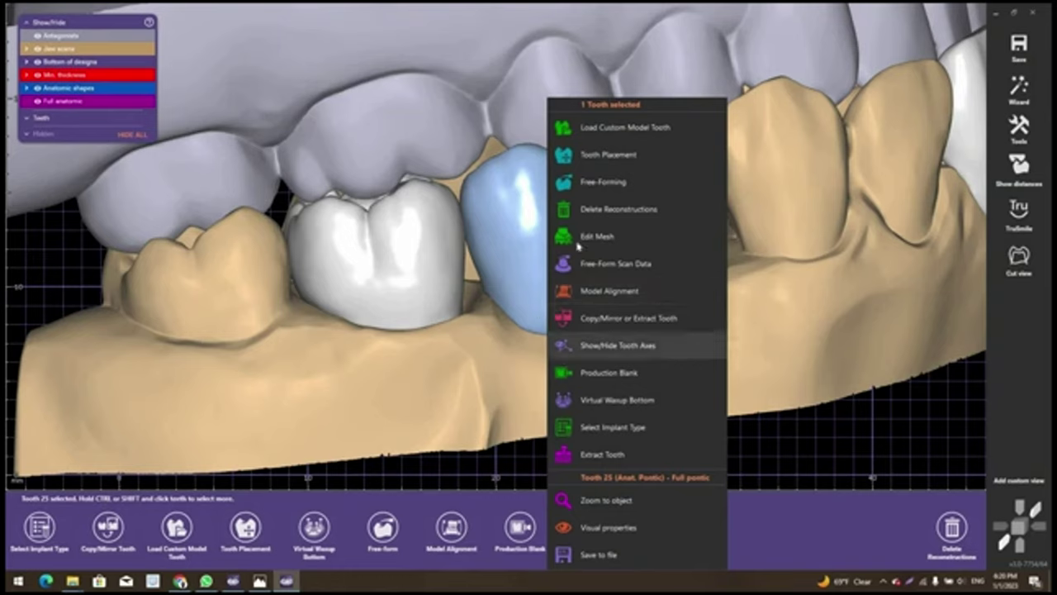
pyautogui.click(1031, 134)
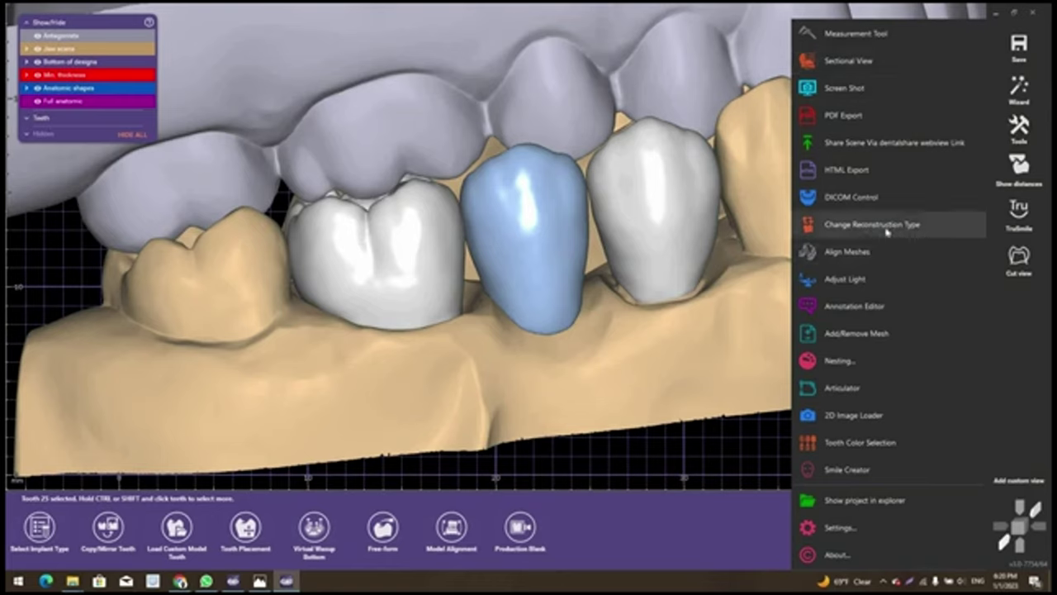
pyautogui.click(885, 226)
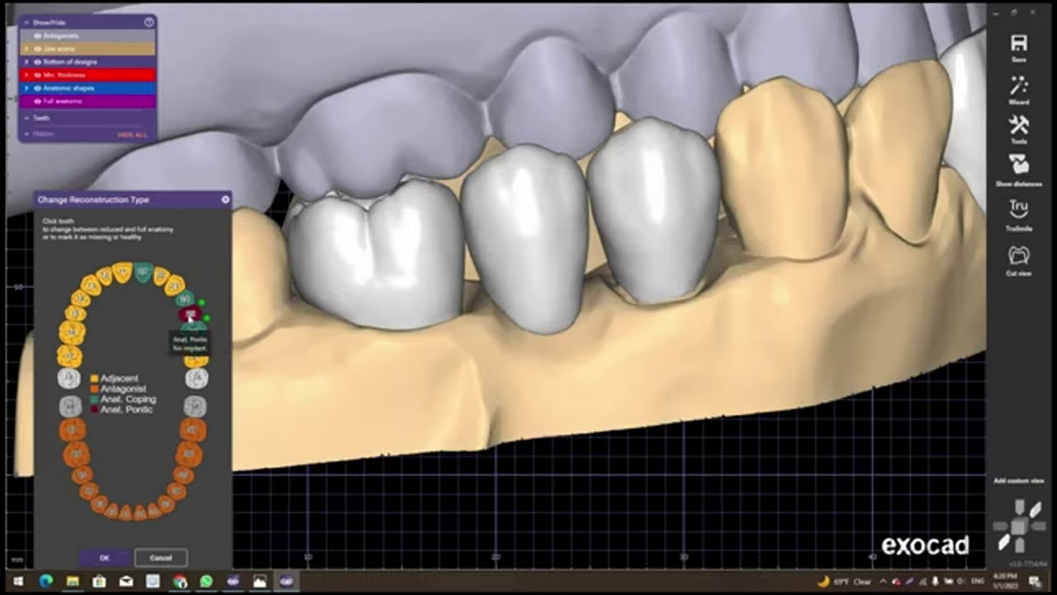
pyautogui.click(190, 314)
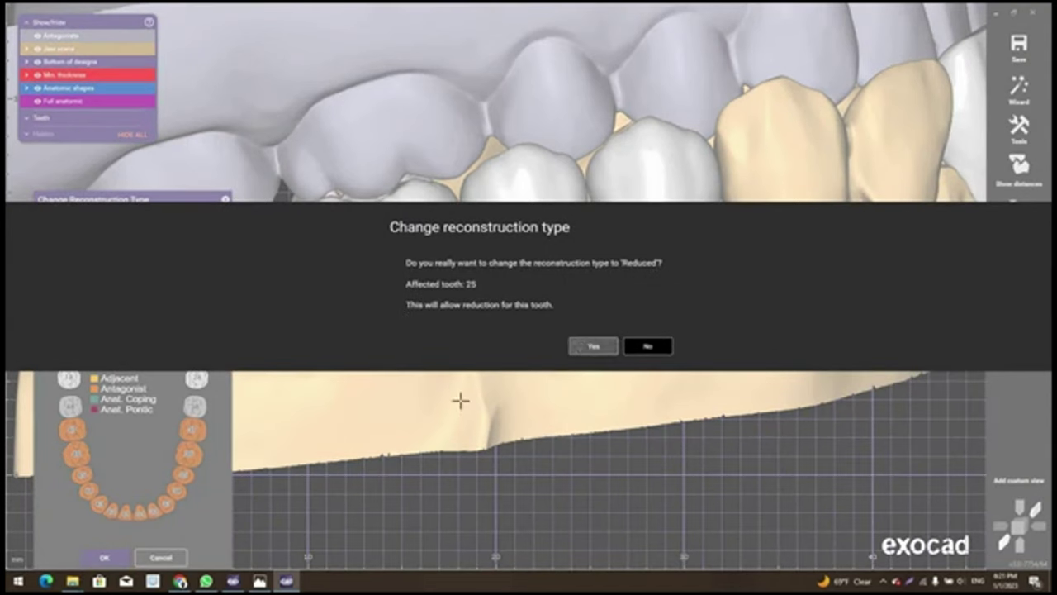
pyautogui.press('Return')
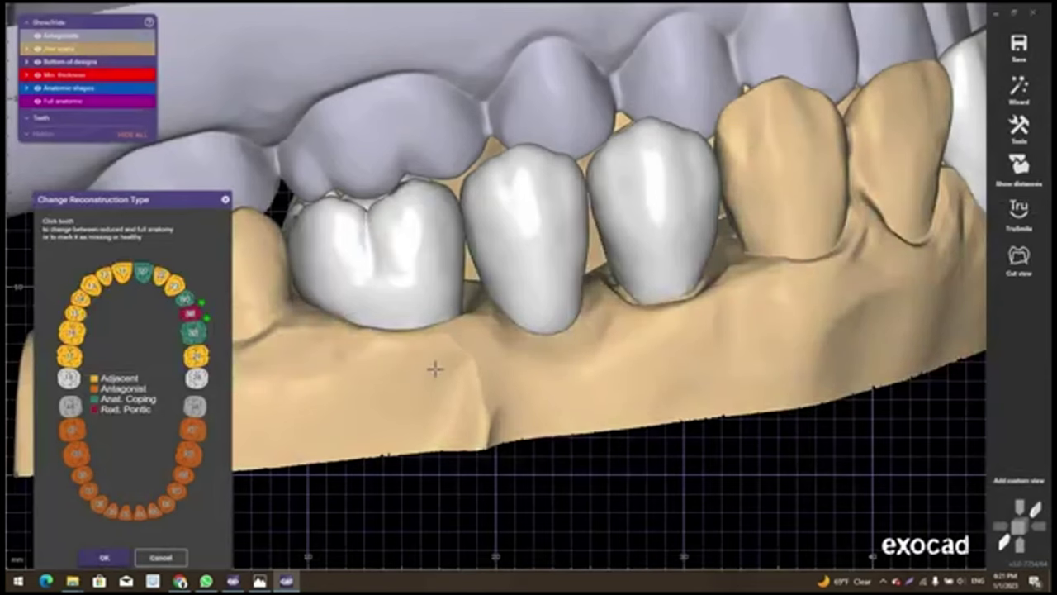
pyautogui.press('Return')
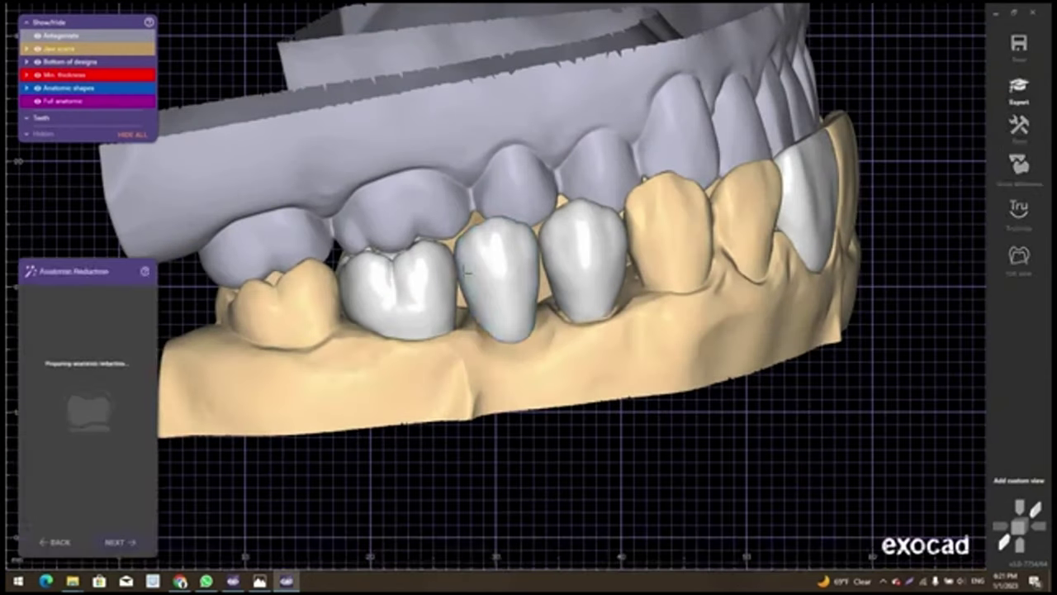
# Advance through free-forming and anatomic reduction of all bridge units to the Connectors step
pyautogui.moveTo(517, 275)
pyautogui.mouseDown(button='right')
pyautogui.moveTo(619, 278)
pyautogui.moveTo(573, 272)
pyautogui.moveTo(777, 357)
pyautogui.mouseUp(button='right')
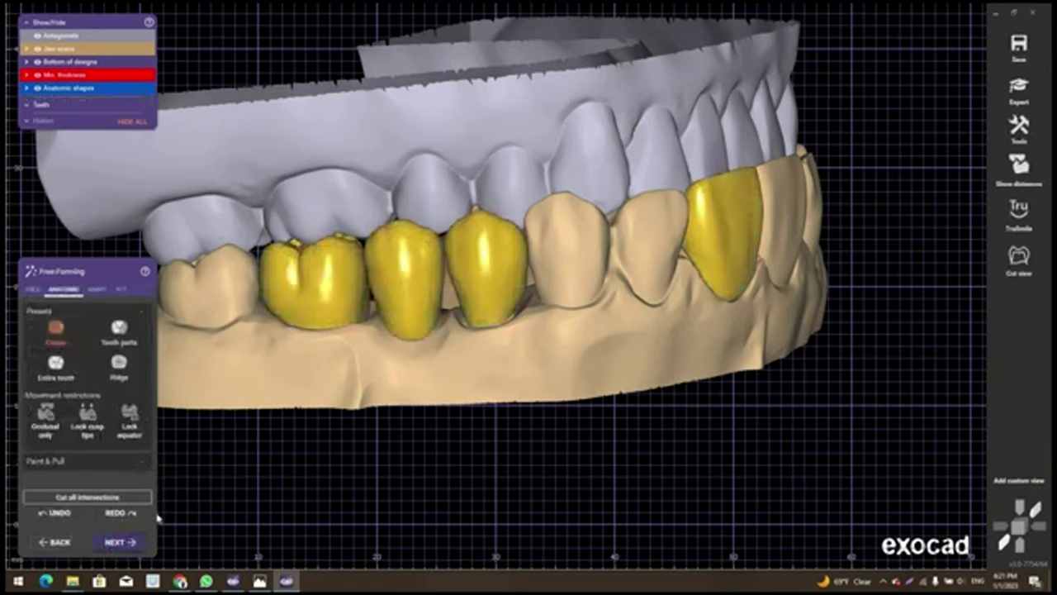
pyautogui.click(126, 538)
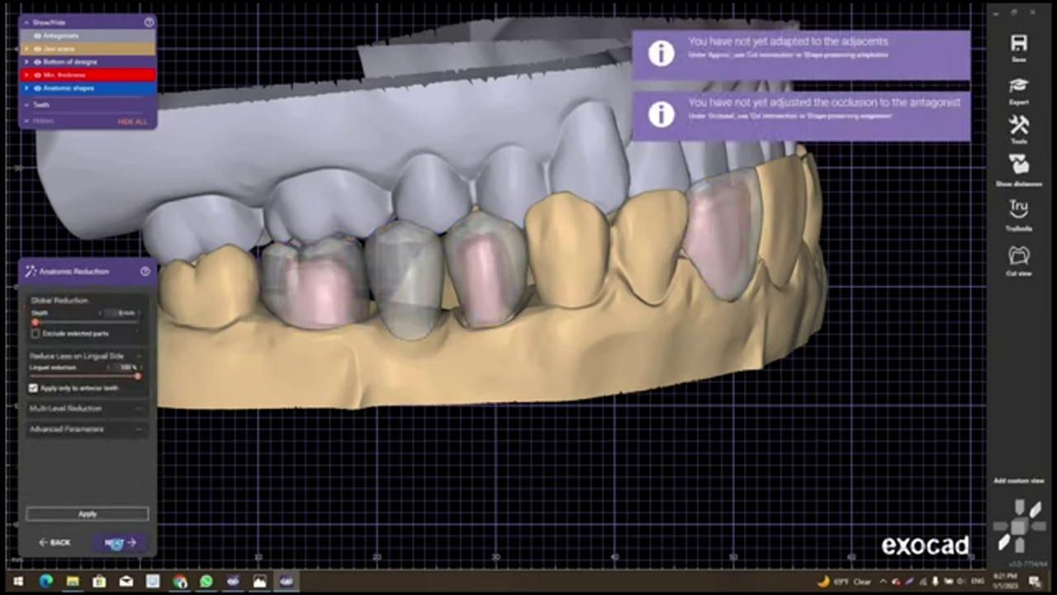
pyautogui.click(114, 542)
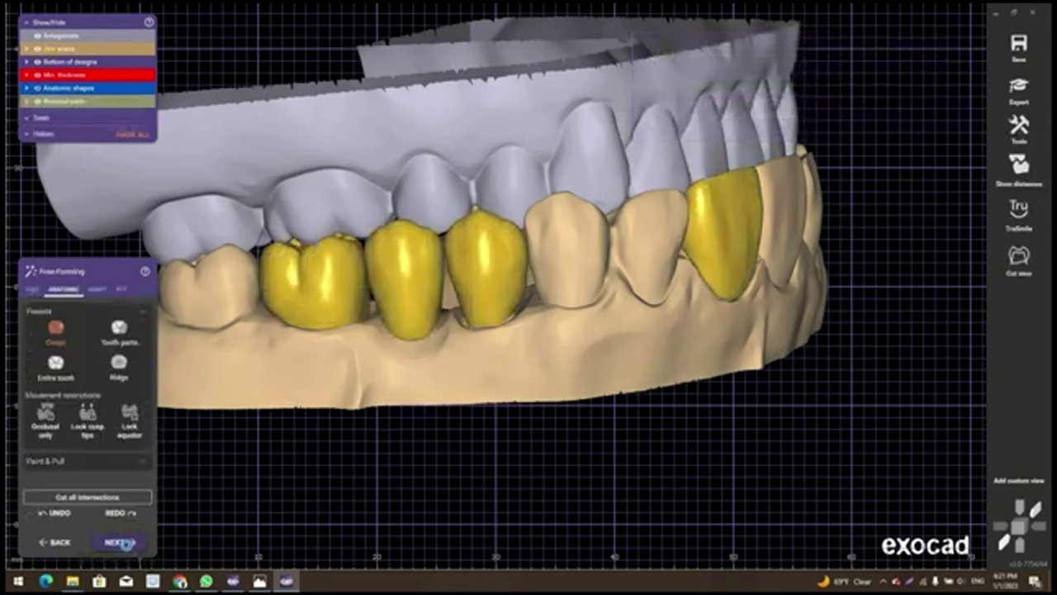
pyautogui.click(122, 542)
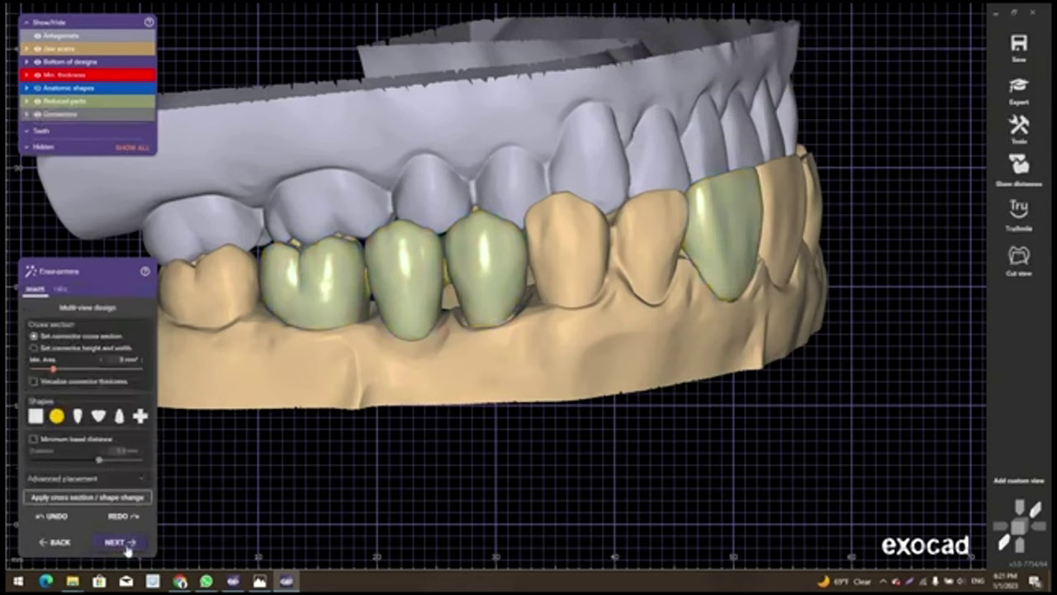
# Raise the minimum connector area to about 12.5 mm² and apply the cross section
pyautogui.moveTo(470, 288)
pyautogui.mouseDown(button='right')
pyautogui.moveTo(486, 193)
pyautogui.moveTo(496, 248)
pyautogui.mouseUp(button='right')
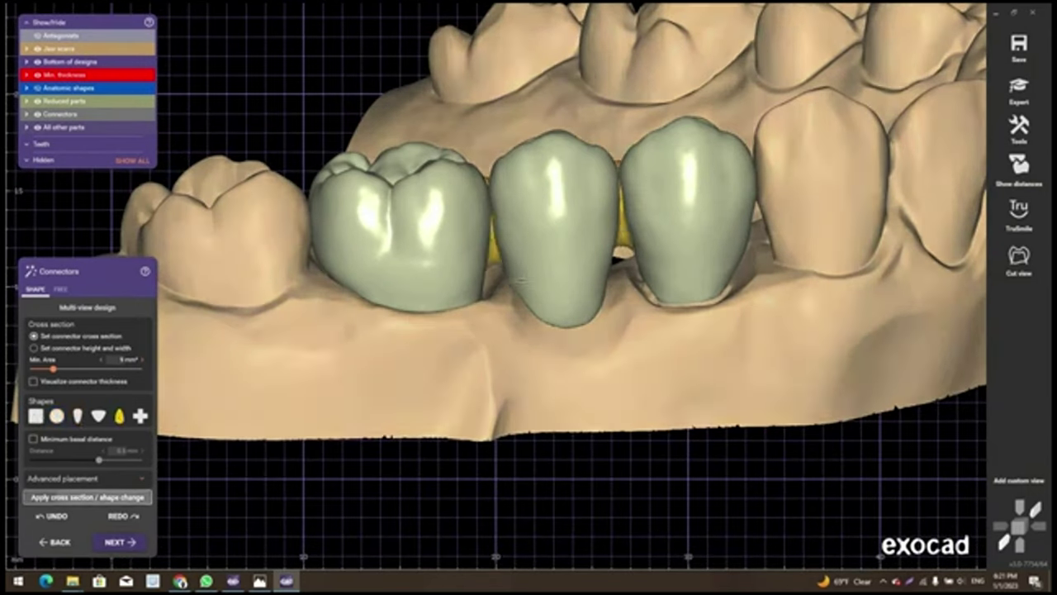
pyautogui.moveTo(330, 388)
pyautogui.mouseDown(button='right')
pyautogui.moveTo(352, 340)
pyautogui.moveTo(94, 366)
pyautogui.mouseUp(button='right')
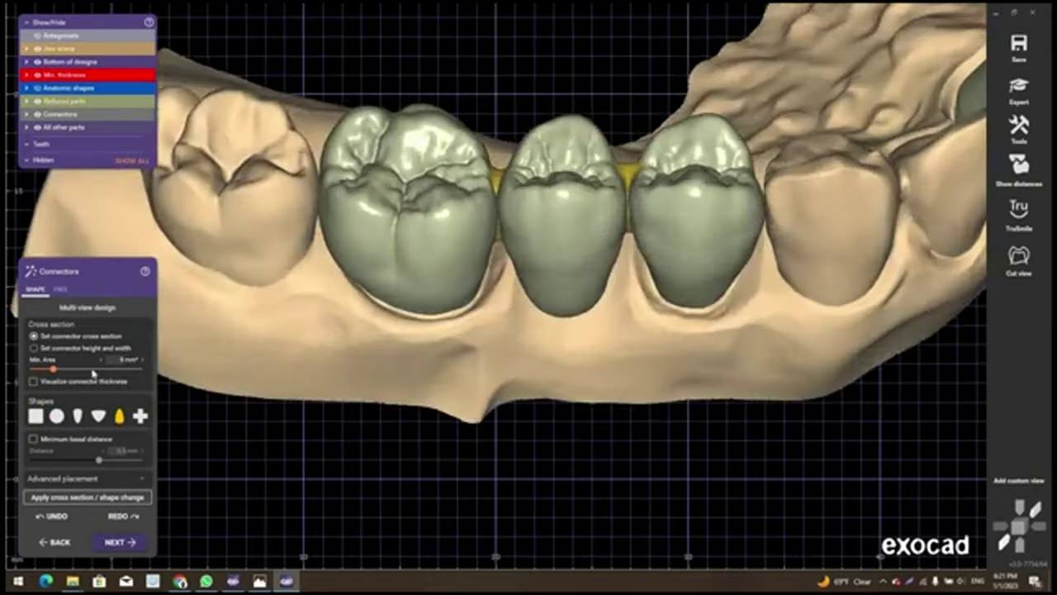
pyautogui.moveTo(75, 375); pyautogui.dragTo(80, 375)
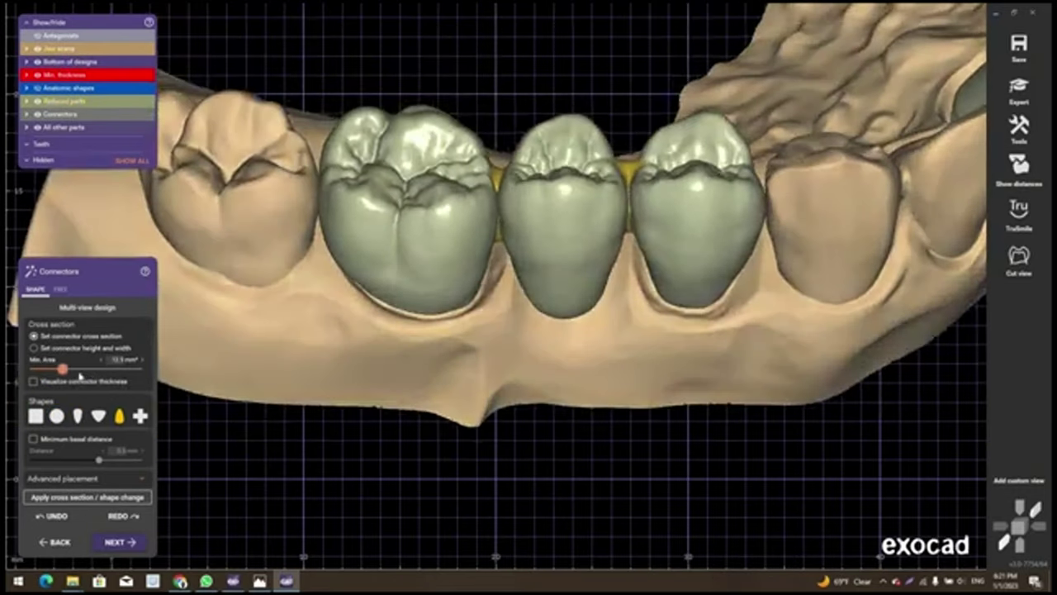
pyautogui.moveTo(537, 220); pyautogui.dragTo(171, 358, button='right')
pyautogui.scroll(3, 170, 358)
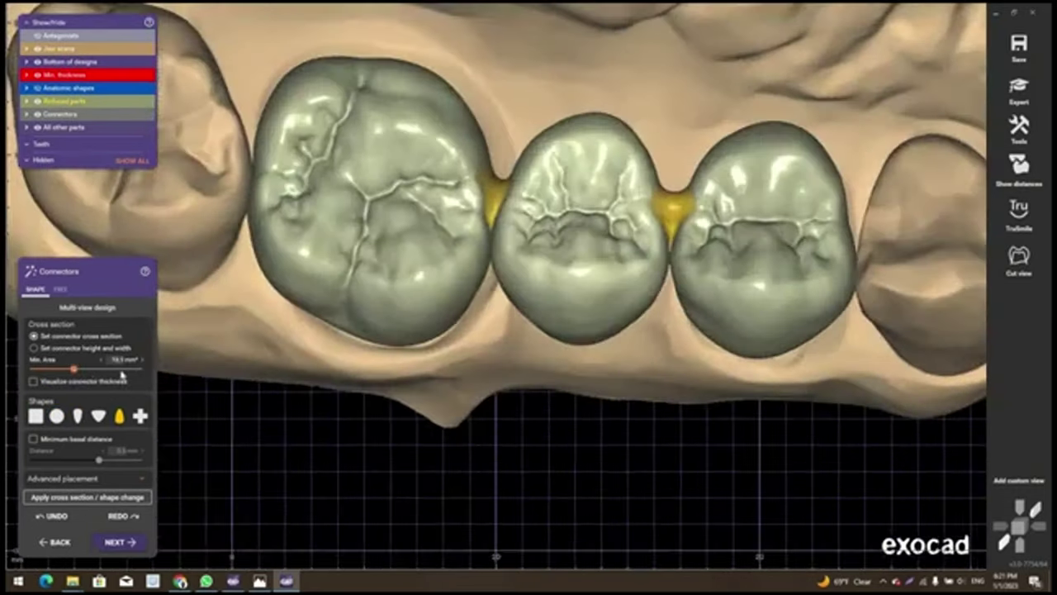
pyautogui.click(118, 497)
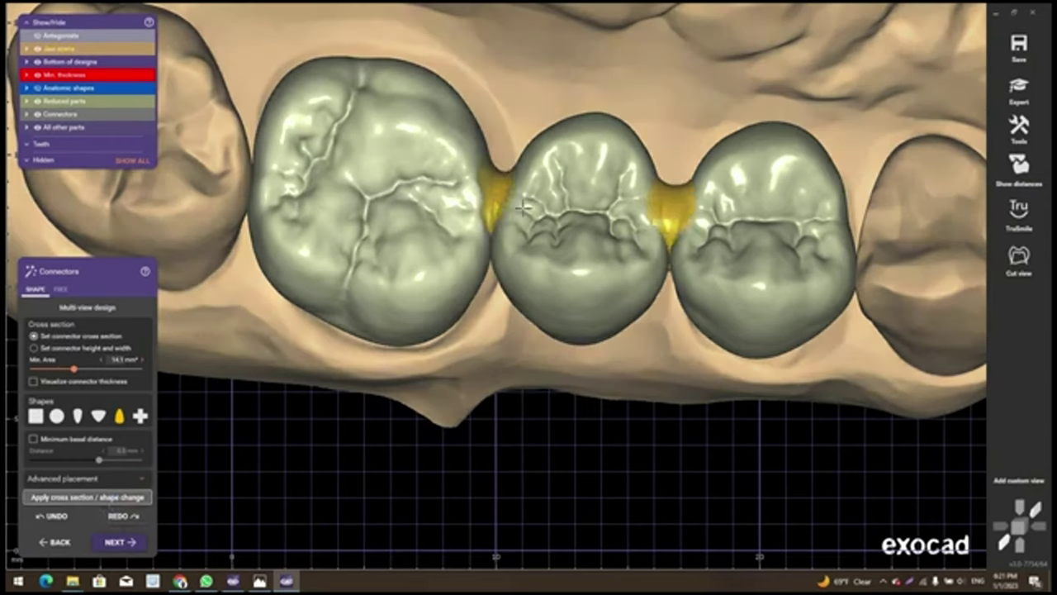
# Switch to height-and-width sizing and apply connectors 5.6 mm high and 3.7 mm wide
pyautogui.scroll(2, 513, 160)
pyautogui.moveTo(513, 159); pyautogui.dragTo(516, 147)
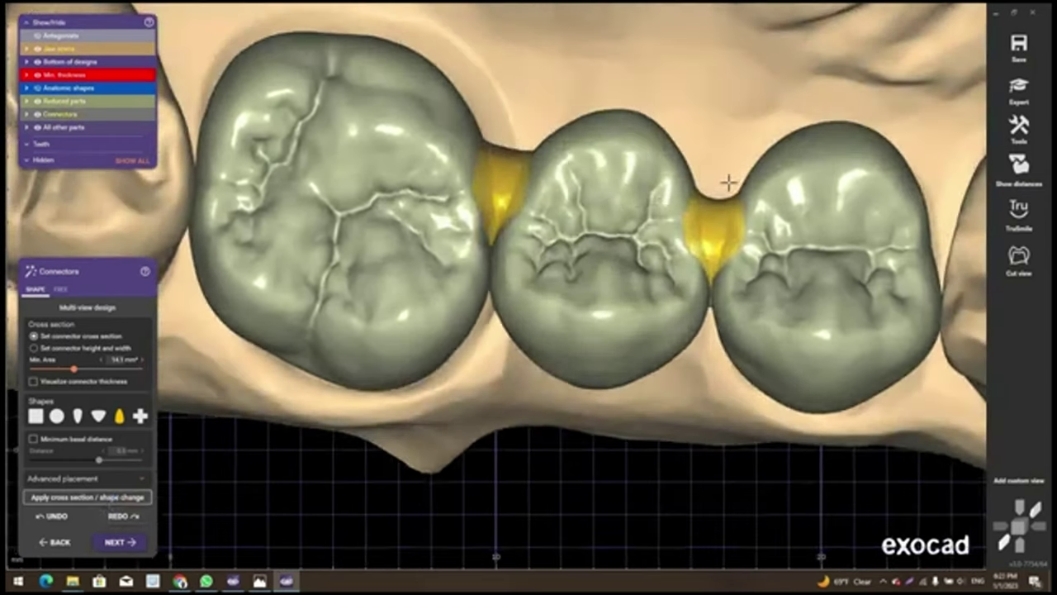
pyautogui.moveTo(728, 182); pyautogui.dragTo(716, 145)
pyautogui.moveTo(707, 154)
pyautogui.mouseDown(button='right')
pyautogui.moveTo(615, 183)
pyautogui.moveTo(376, 355)
pyautogui.mouseUp(button='right')
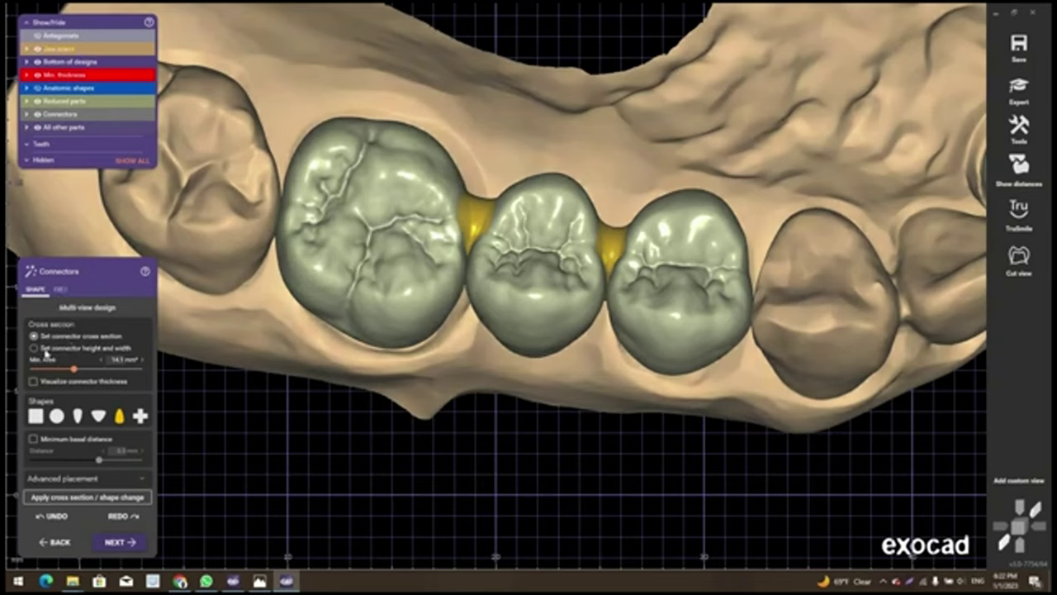
pyautogui.click(46, 349)
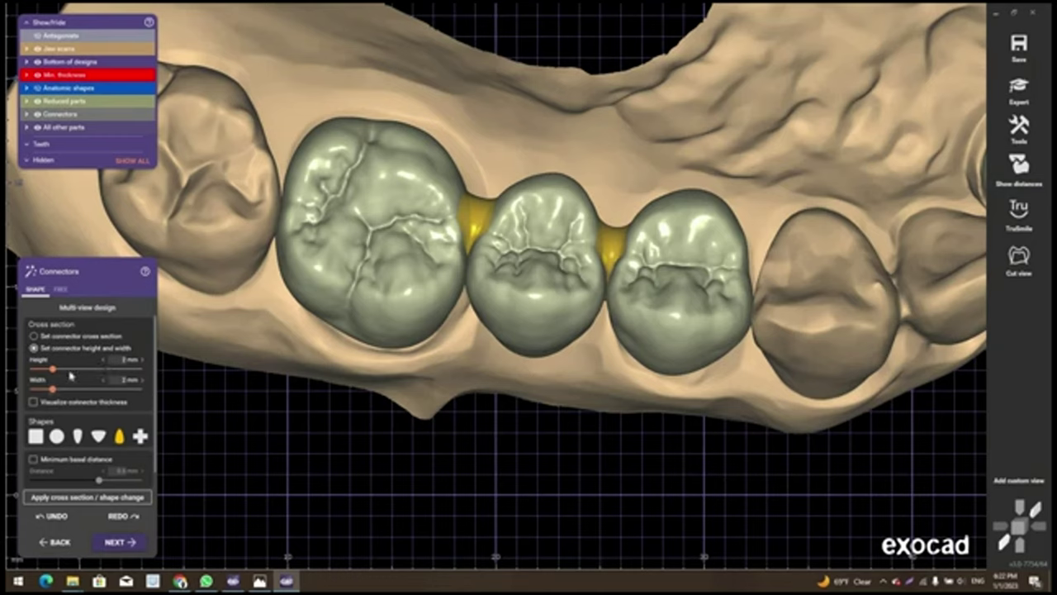
pyautogui.click(118, 497)
pyautogui.moveTo(500, 388)
pyautogui.mouseDown(button='right')
pyautogui.moveTo(493, 341)
pyautogui.moveTo(540, 396)
pyautogui.mouseUp(button='right')
pyautogui.scroll(2, 540, 396)
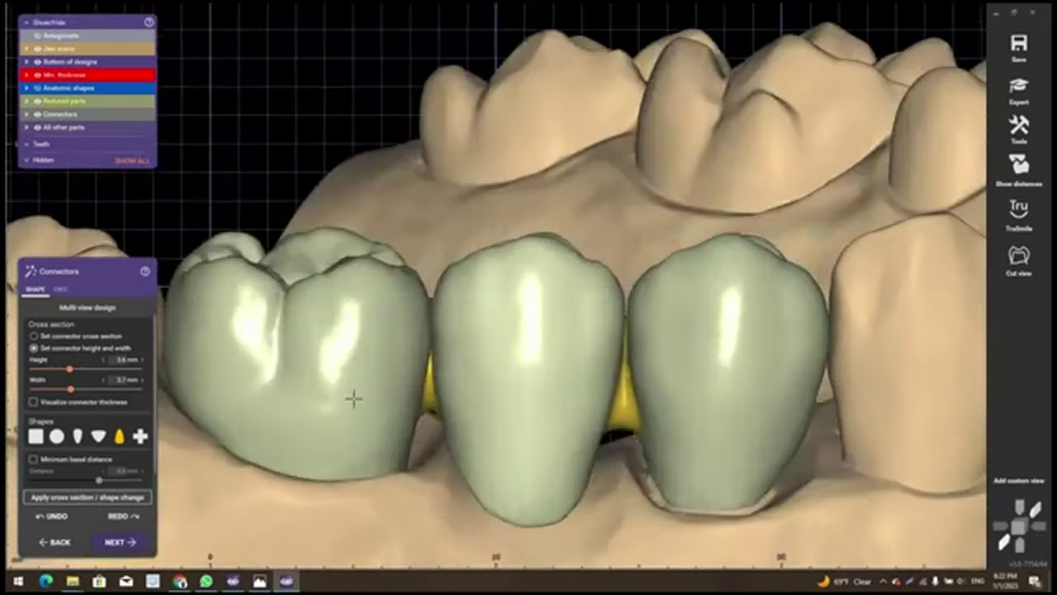
pyautogui.moveTo(353, 399); pyautogui.dragTo(88, 402, button='right')
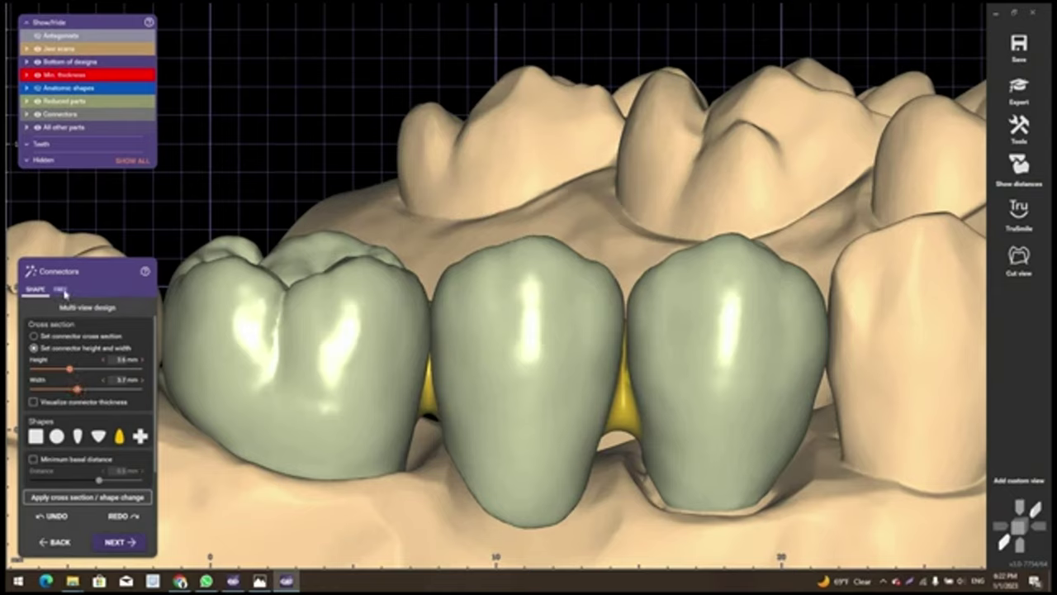
# Enter free connector editing without reapplying the shape, and move a control point on the blue connector
pyautogui.press('Return')
pyautogui.click(463, 290)
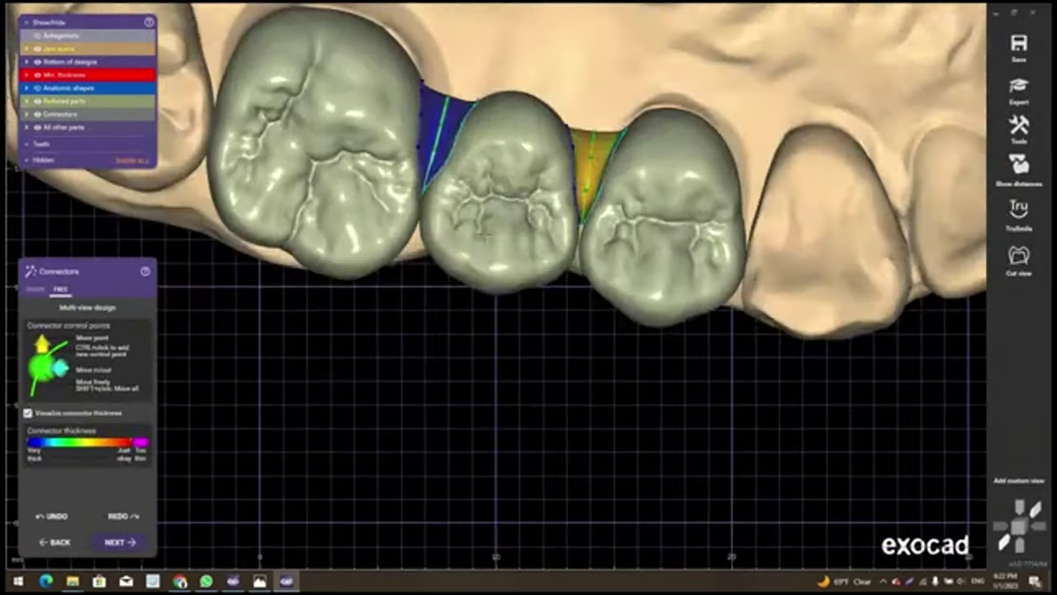
pyautogui.moveTo(484, 235); pyautogui.dragTo(596, 381, button='right')
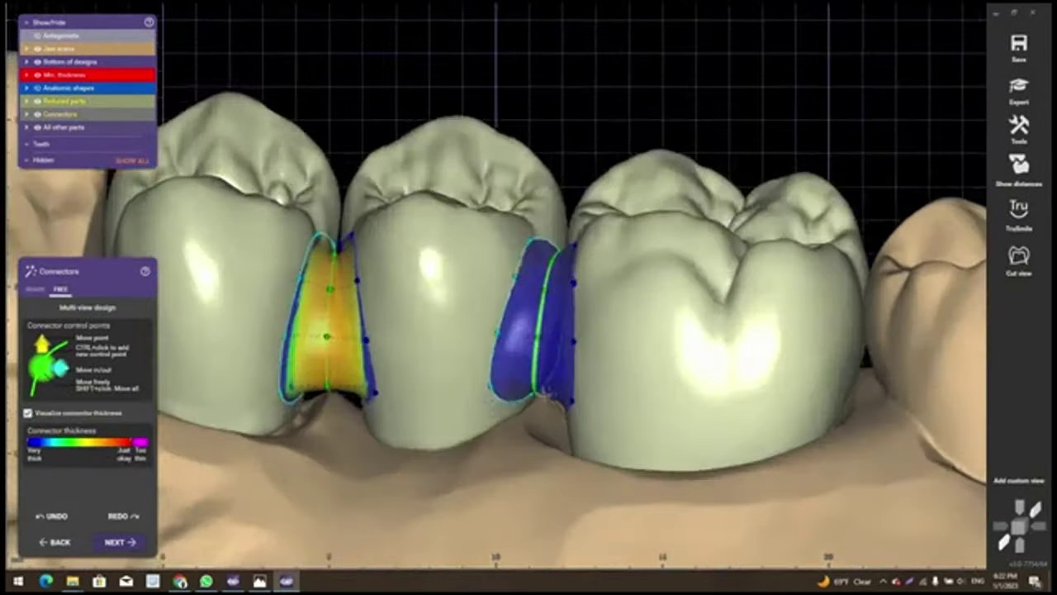
pyautogui.scroll(2, 596, 381)
pyautogui.scroll(3, 595, 376)
pyautogui.scroll(5, 598, 369)
pyautogui.scroll(3, 598, 369)
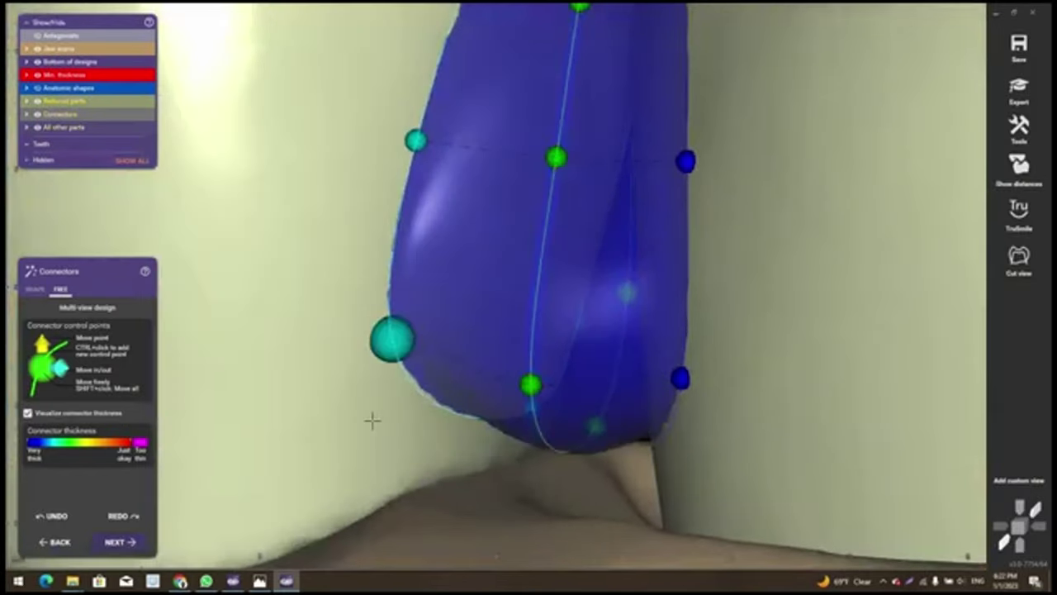
pyautogui.moveTo(369, 332); pyautogui.dragTo(593, 377, button='right')
pyautogui.scroll(-5, 593, 376)
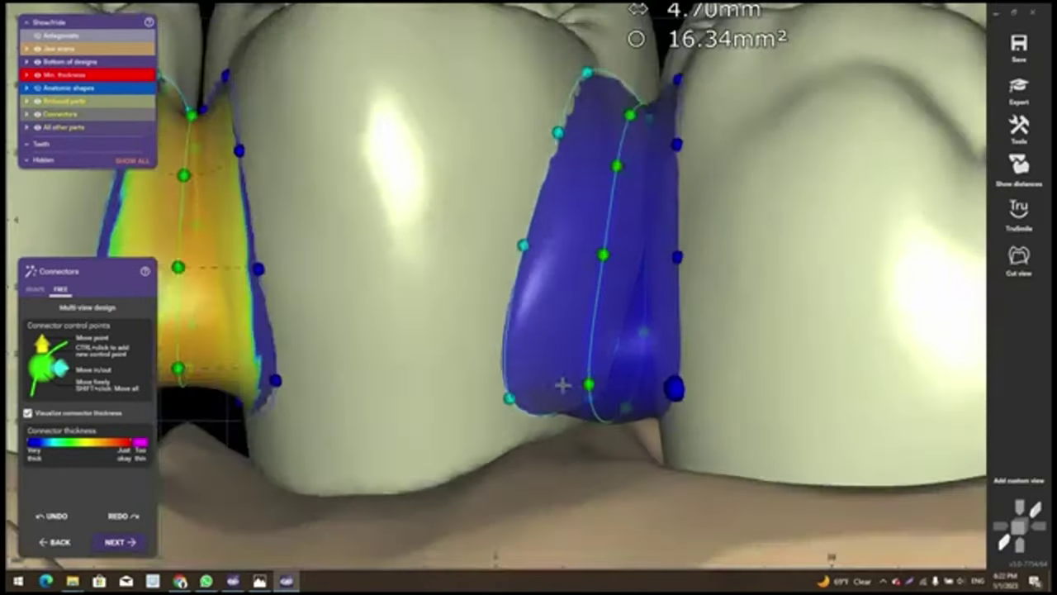
pyautogui.scroll(-3, 562, 382)
# Stretch the yellow connector's lower edge downward to 4.70 mm across and 16.34 mm²
pyautogui.moveTo(345, 338); pyautogui.dragTo(418, 330, button='right')
pyautogui.scroll(1, 398, 286)
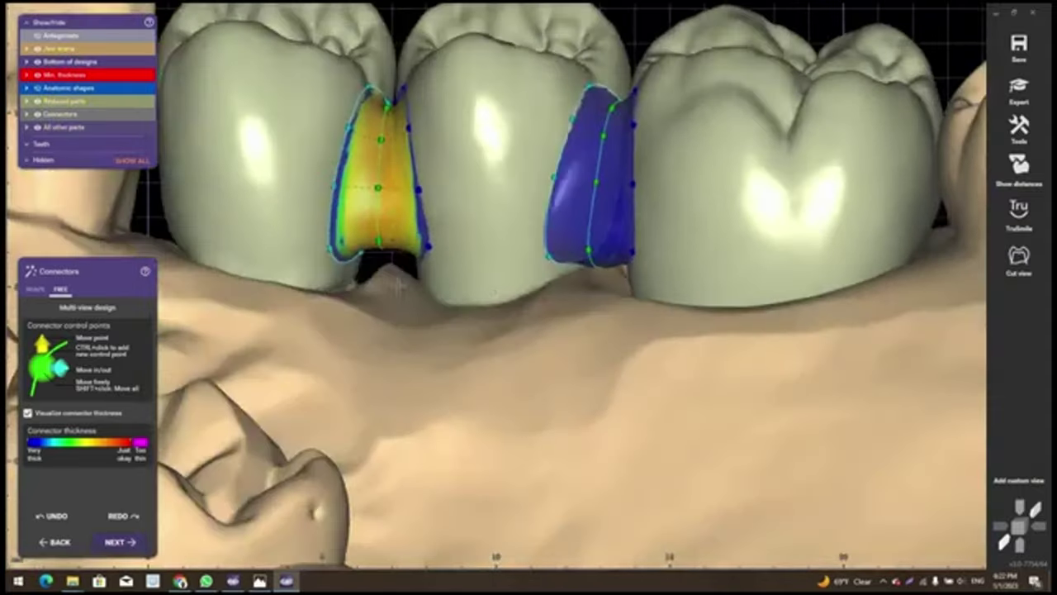
pyautogui.scroll(3, 397, 281)
pyautogui.scroll(2, 384, 264)
pyautogui.scroll(2, 372, 251)
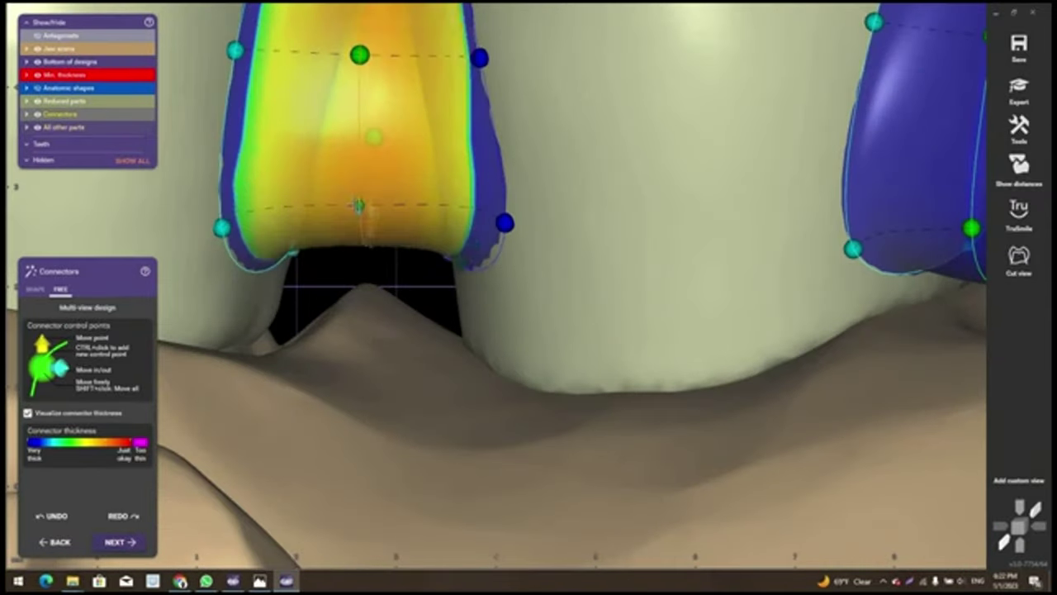
pyautogui.moveTo(358, 204); pyautogui.dragTo(358, 260)
pyautogui.scroll(-4, 359, 260)
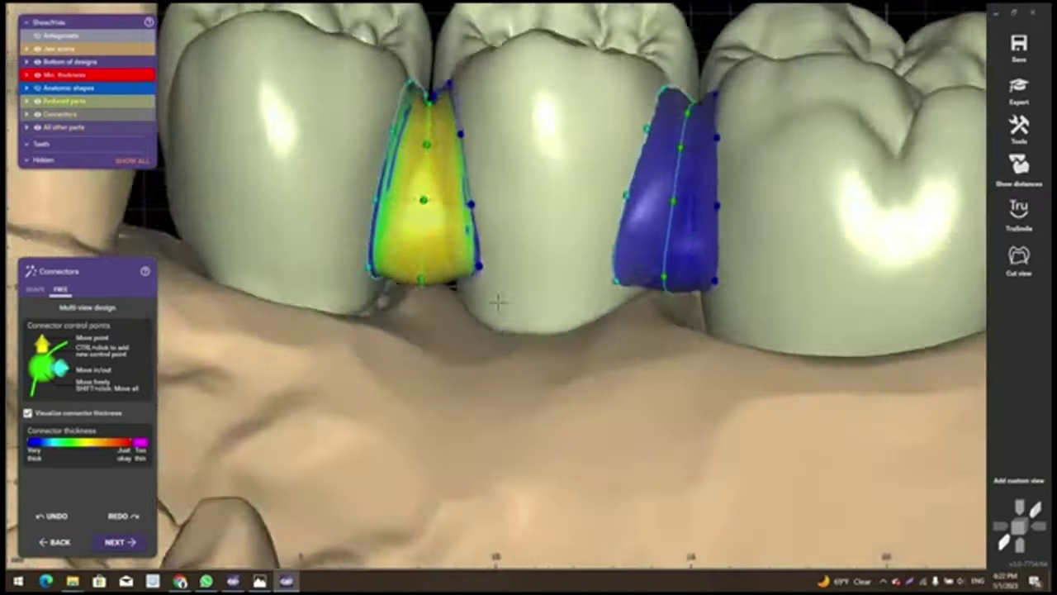
pyautogui.moveTo(364, 248); pyautogui.dragTo(413, 347, button='right')
pyautogui.scroll(2, 450, 248)
pyautogui.scroll(2, 450, 248)
pyautogui.scroll(2, 451, 248)
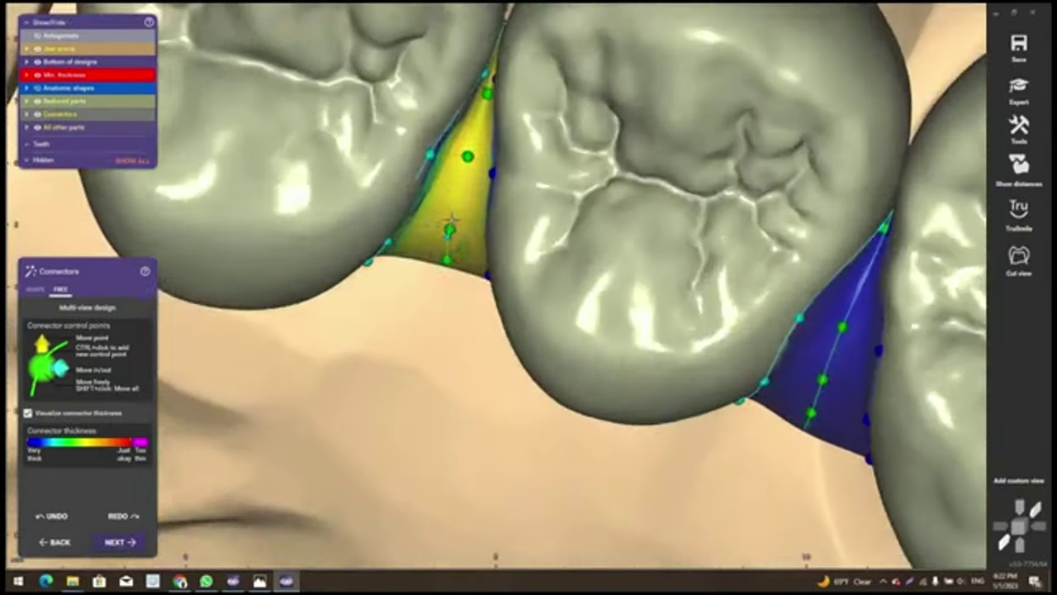
pyautogui.scroll(2, 468, 157)
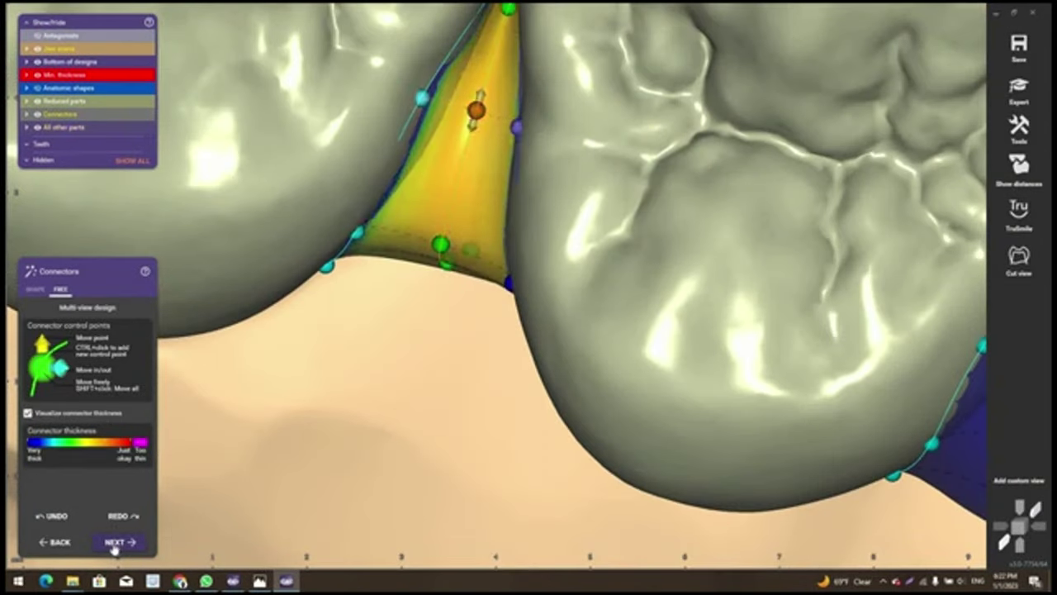
# Finish the connectors so the restorations merge and save, then choose Free-form restorations next
pyautogui.click(116, 547)
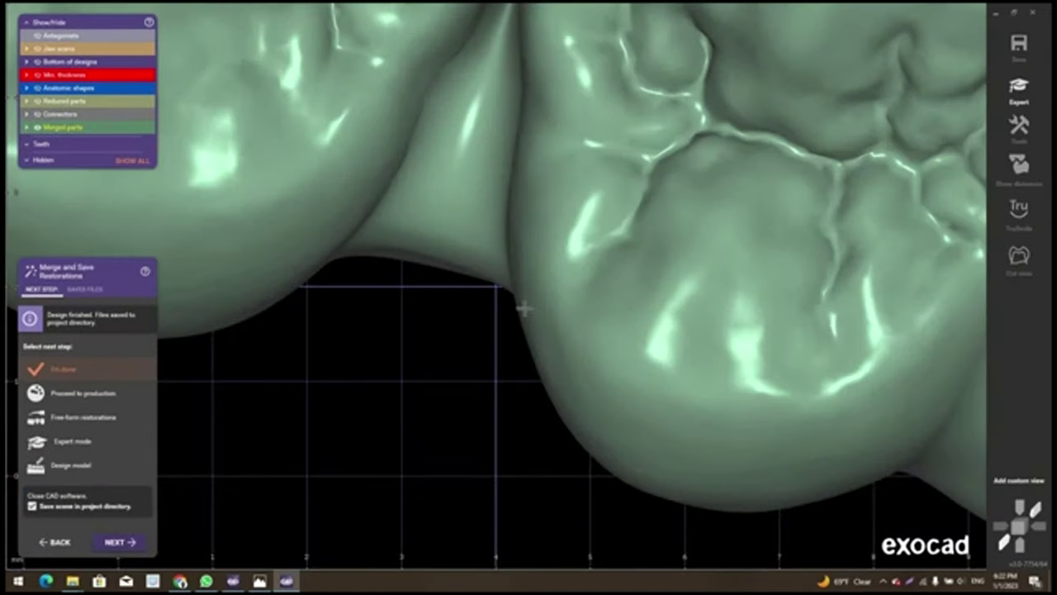
pyautogui.scroll(-5, 537, 289)
pyautogui.scroll(-3, 584, 283)
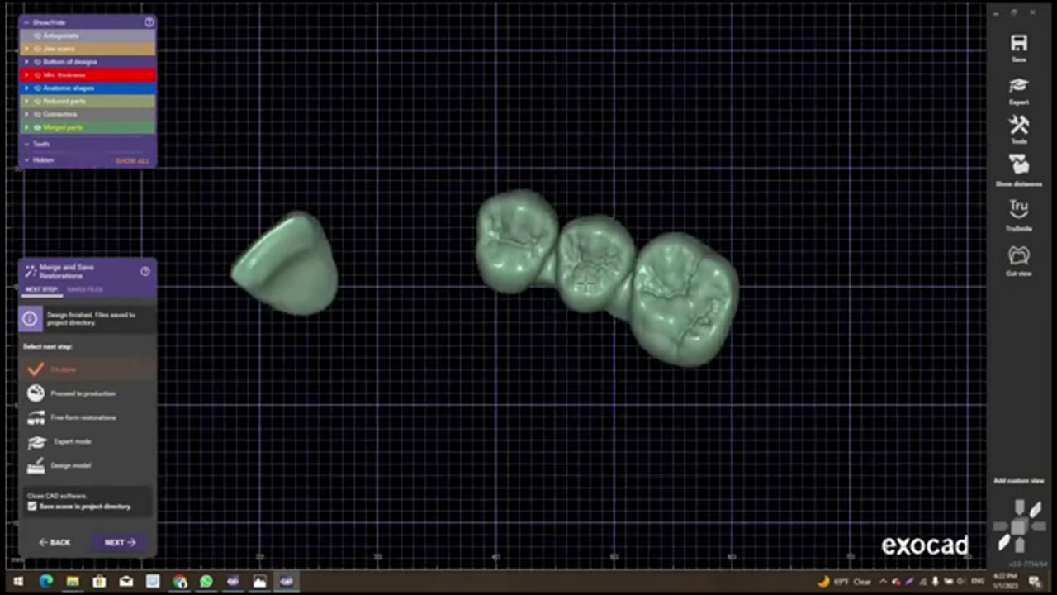
pyautogui.moveTo(584, 284); pyautogui.dragTo(585, 364, button='right')
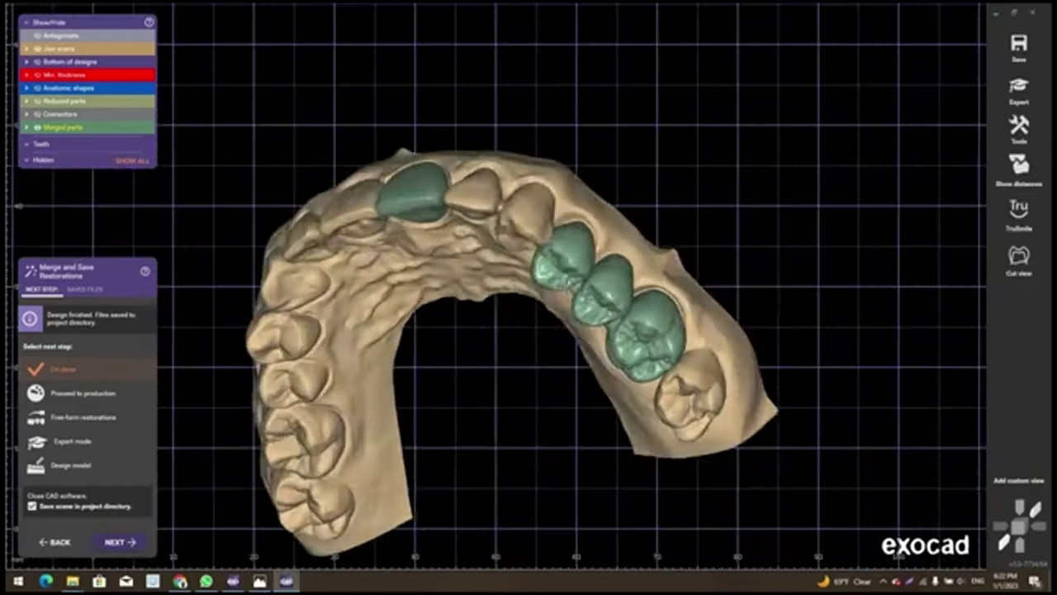
pyautogui.moveTo(553, 312); pyautogui.dragTo(523, 331, button='right')
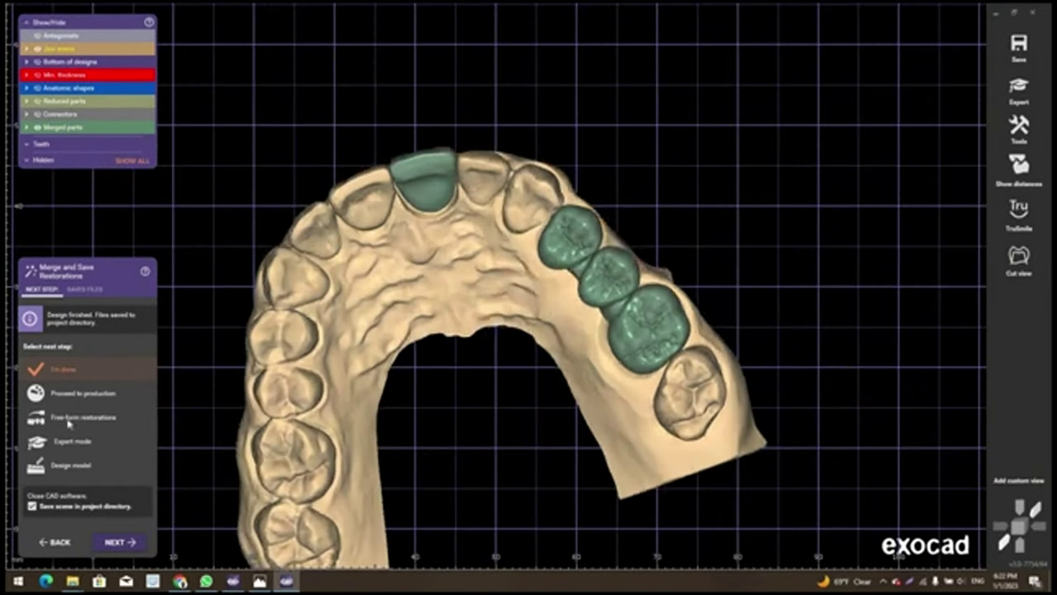
pyautogui.click(106, 423)
# Enter Free-Form Merged Restoration and switch to the freehand sculpting brushes
pyautogui.click(142, 549)
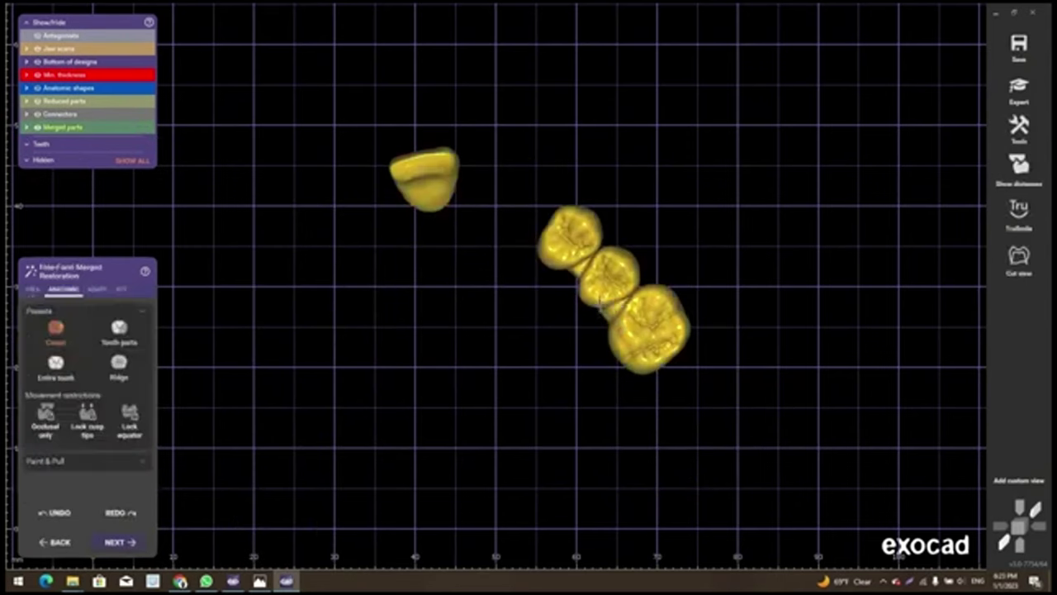
pyautogui.moveTo(598, 299); pyautogui.dragTo(466, 264, button='middle')
pyautogui.scroll(3, 466, 265)
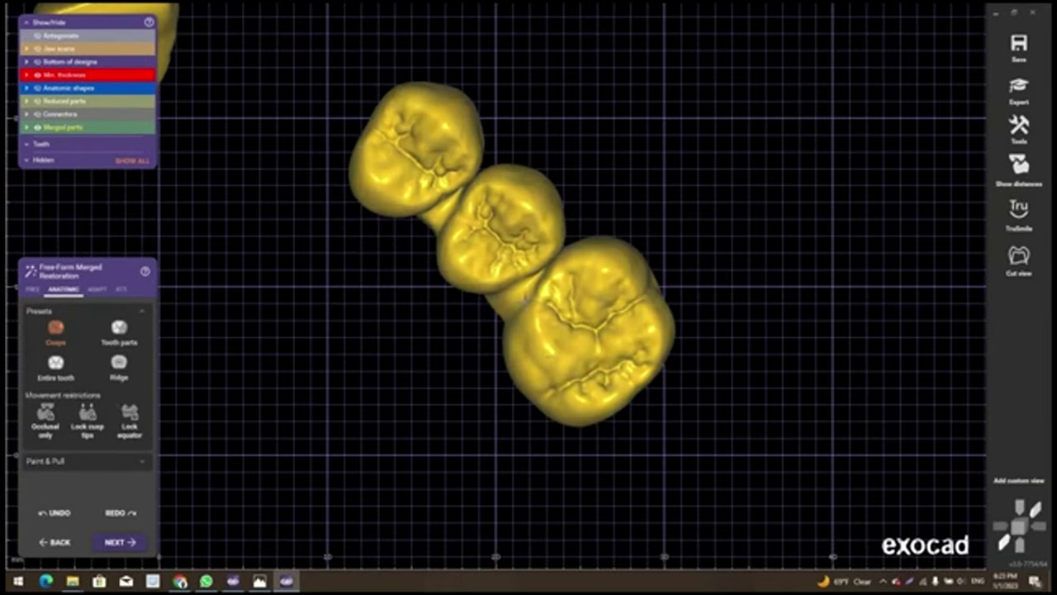
pyautogui.moveTo(551, 354); pyautogui.dragTo(479, 310, button='right')
pyautogui.scroll(3, 478, 309)
pyautogui.scroll(2, 479, 310)
pyautogui.scroll(-3, 487, 264)
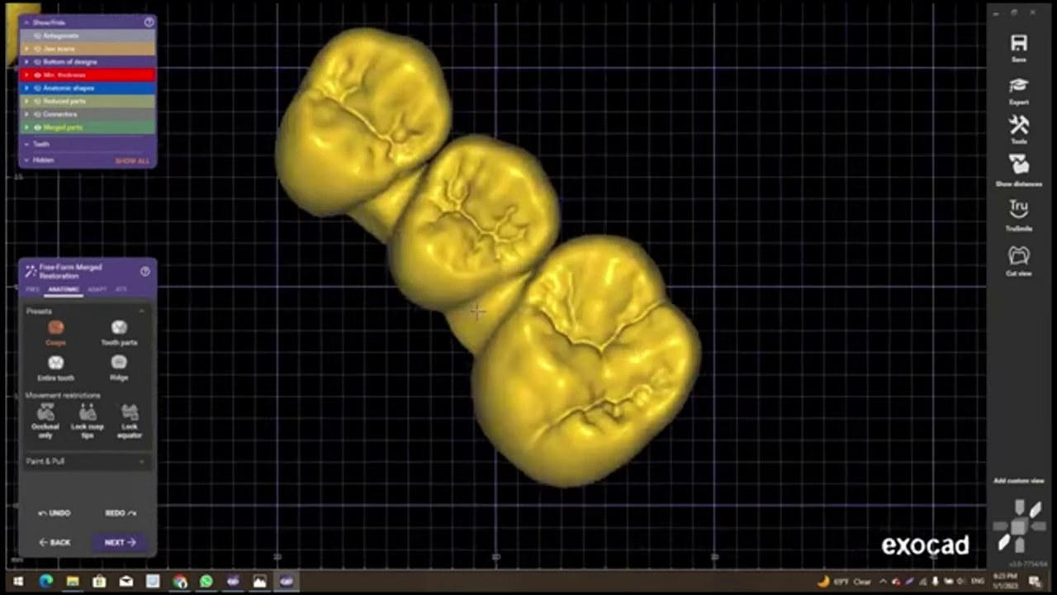
pyautogui.moveTo(487, 265); pyautogui.dragTo(512, 248, button='right')
pyautogui.click(33, 291)
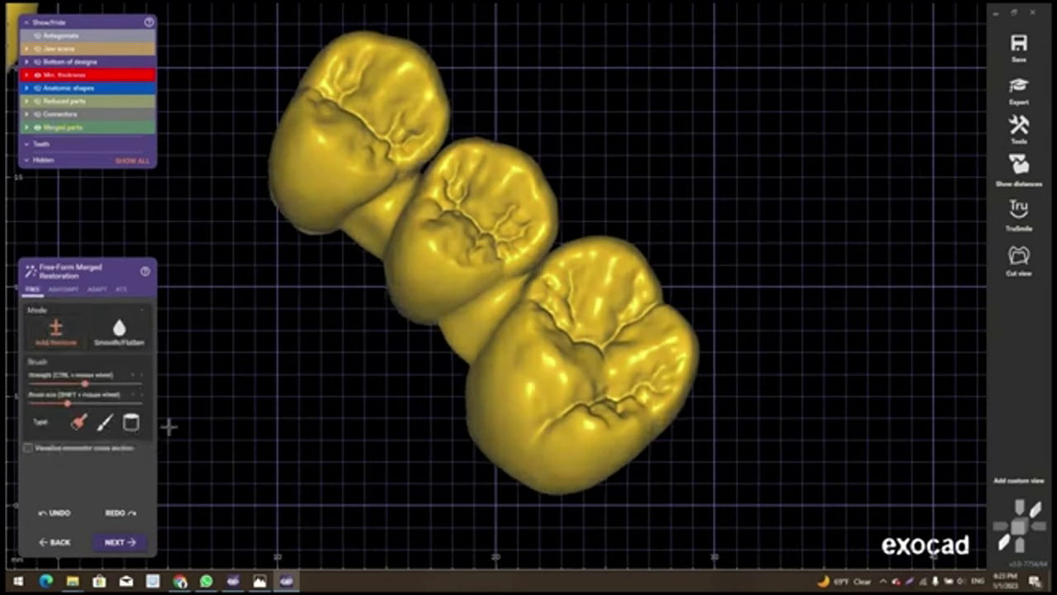
# Add/remove material at the interproximal joint between two crowns, then enlarge the brush
pyautogui.moveTo(494, 341); pyautogui.dragTo(499, 235, button='right')
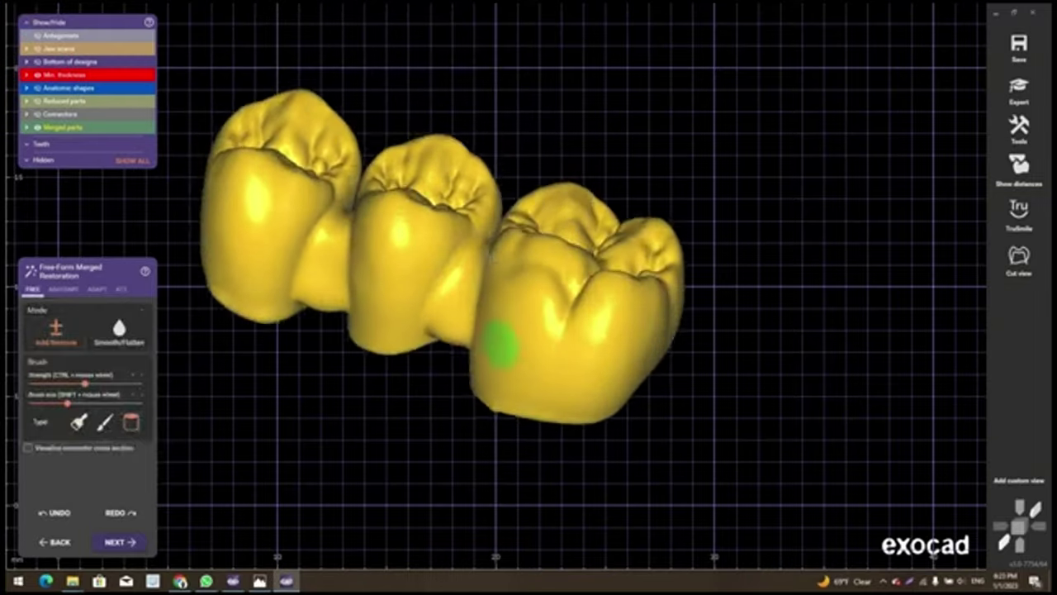
pyautogui.scroll(2, 500, 235)
pyautogui.scroll(2, 500, 235)
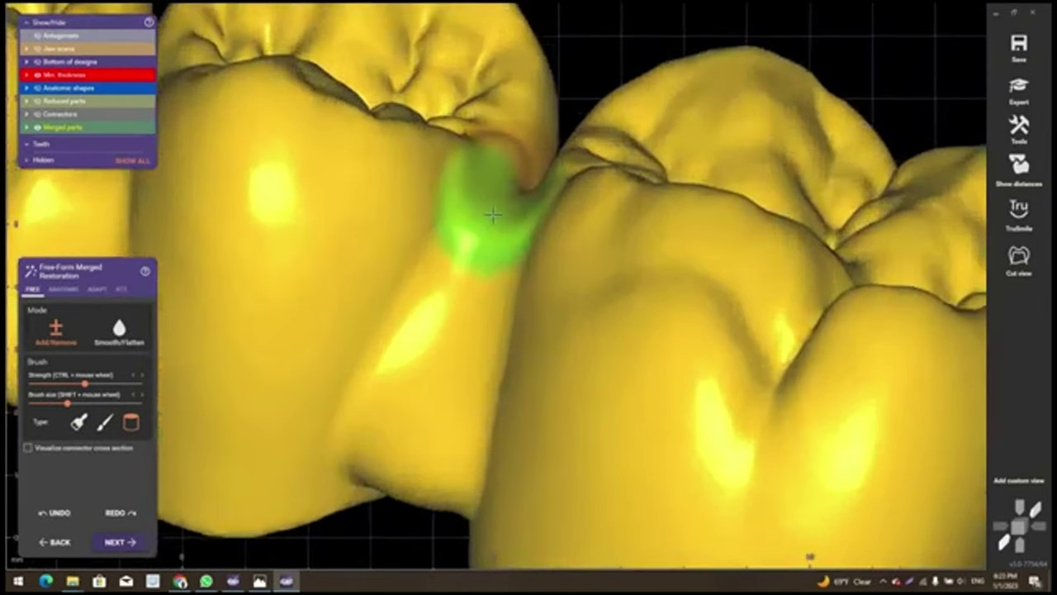
pyautogui.keyDown('shift'); pyautogui.scroll(3, 465, 339); pyautogui.keyUp('shift')
pyautogui.moveTo(465, 339); pyautogui.dragTo(454, 400)
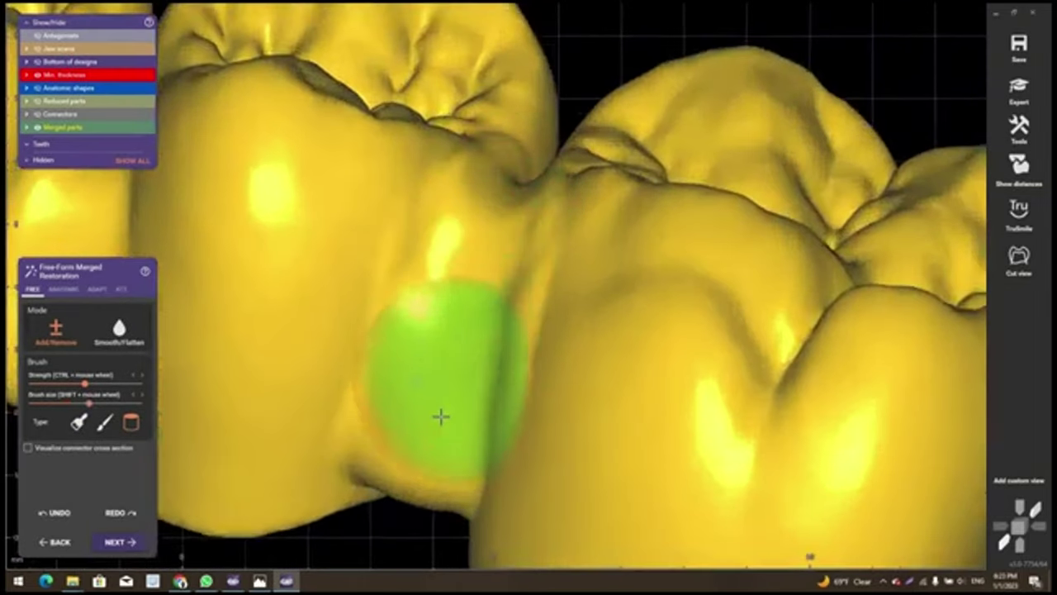
pyautogui.scroll(-3, 454, 400)
pyautogui.scroll(-3, 454, 399)
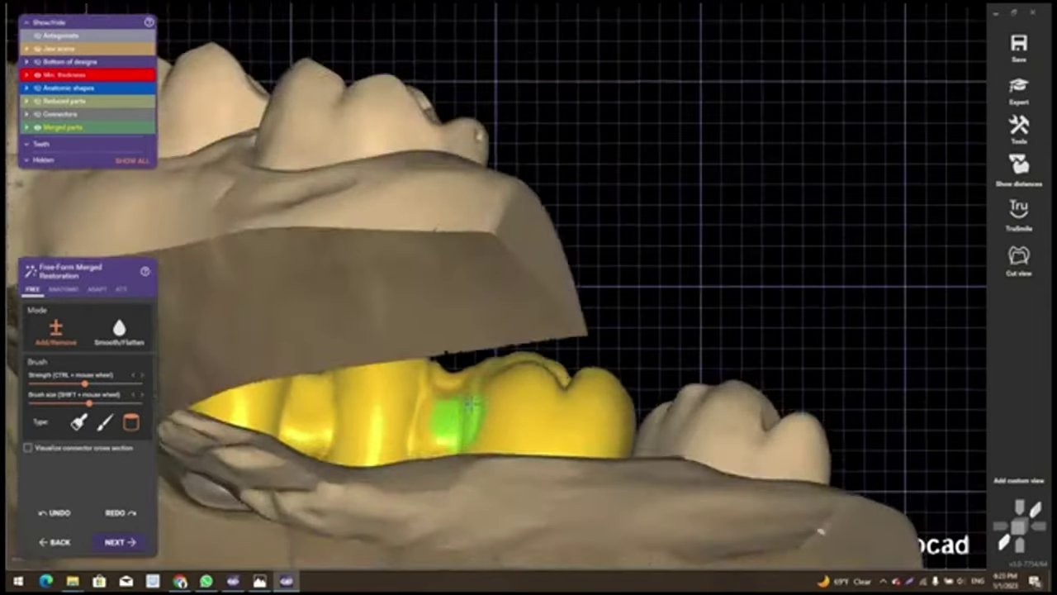
pyautogui.moveTo(469, 403); pyautogui.dragTo(468, 382, button='right')
pyautogui.moveTo(442, 414); pyautogui.dragTo(442, 363, button='right')
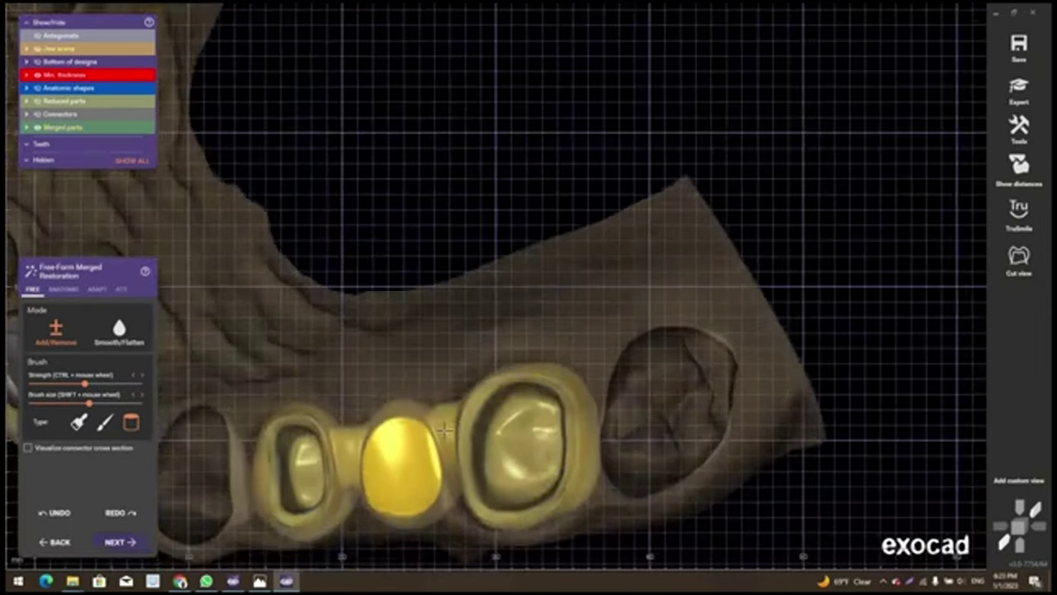
pyautogui.scroll(3, 442, 363)
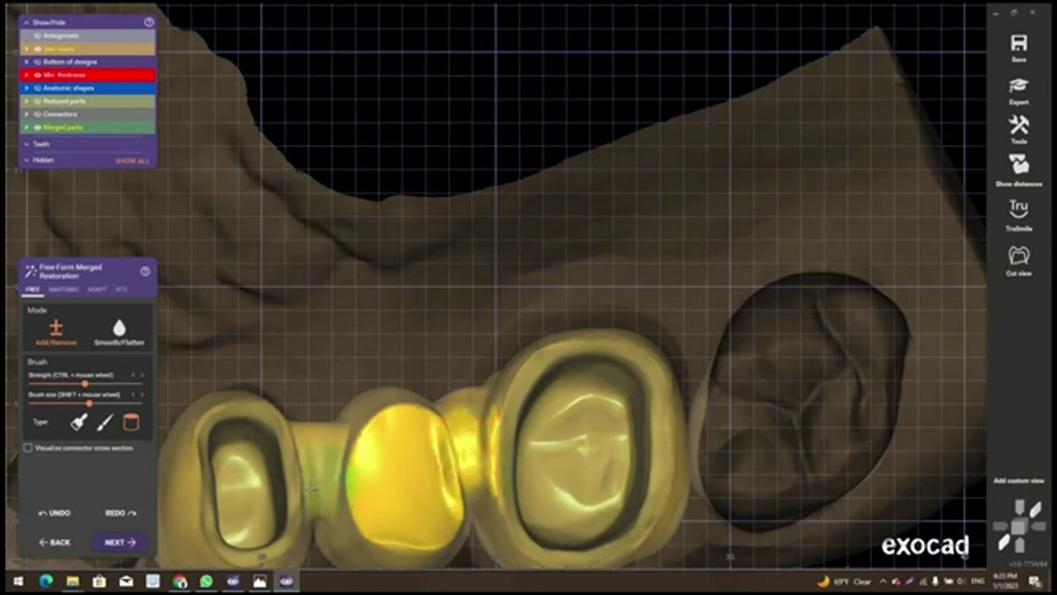
pyautogui.moveTo(326, 489); pyautogui.dragTo(309, 446, button='right')
pyautogui.keyDown('shift'); pyautogui.scroll(1, 309, 445); pyautogui.keyUp('shift')
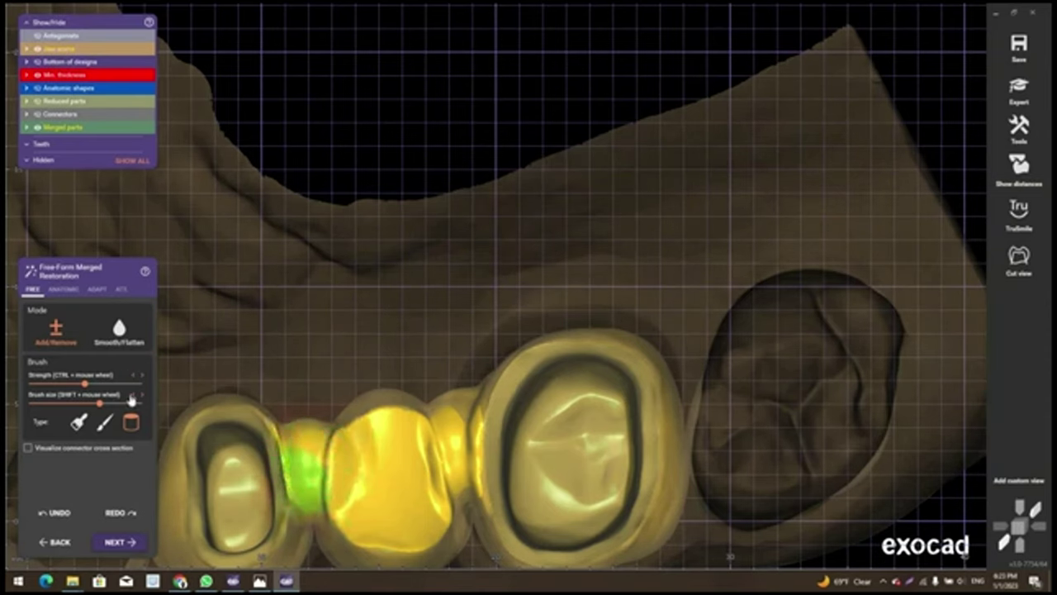
# Use Smooth/Flatten to lower the middle connector's top surface
pyautogui.click(124, 338)
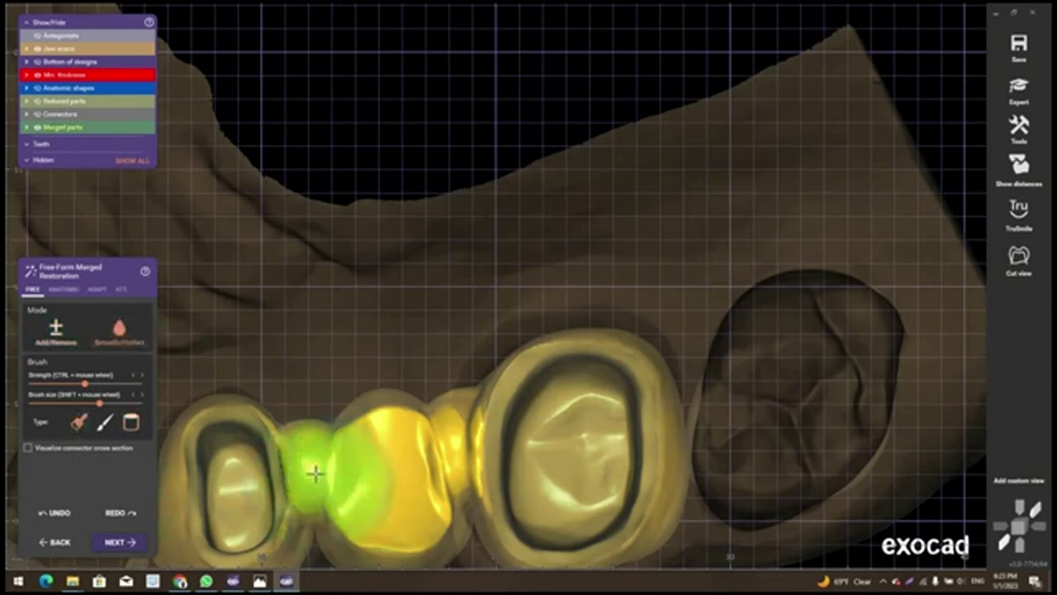
pyautogui.moveTo(422, 459)
pyautogui.mouseDown()
pyautogui.moveTo(349, 476)
pyautogui.moveTo(394, 503)
pyautogui.moveTo(422, 467)
pyautogui.mouseUp()
pyautogui.moveTo(422, 468); pyautogui.dragTo(33, 350, button='right')
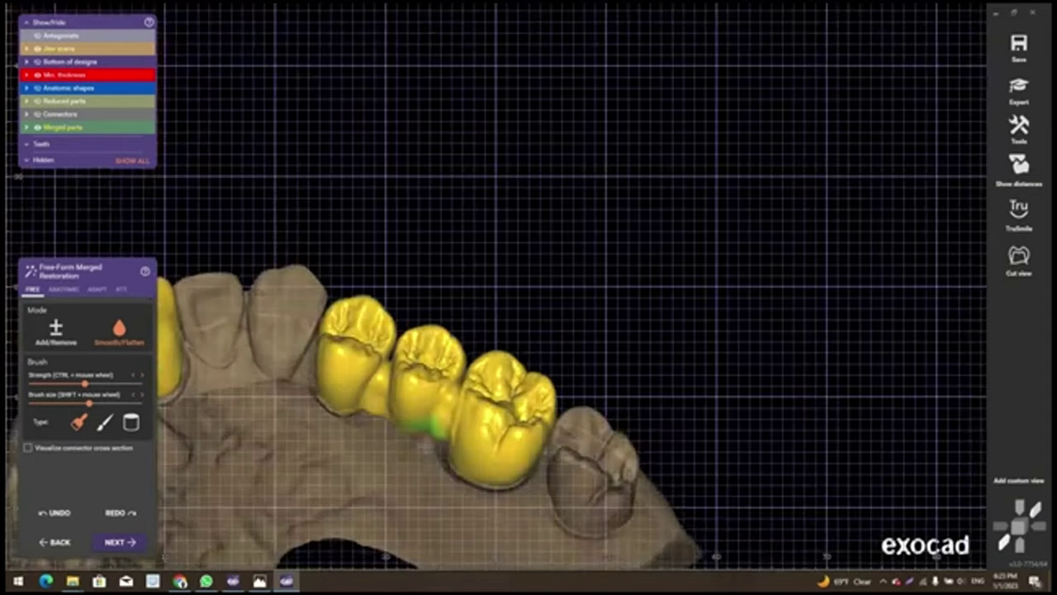
pyautogui.scroll(3, 68, 306)
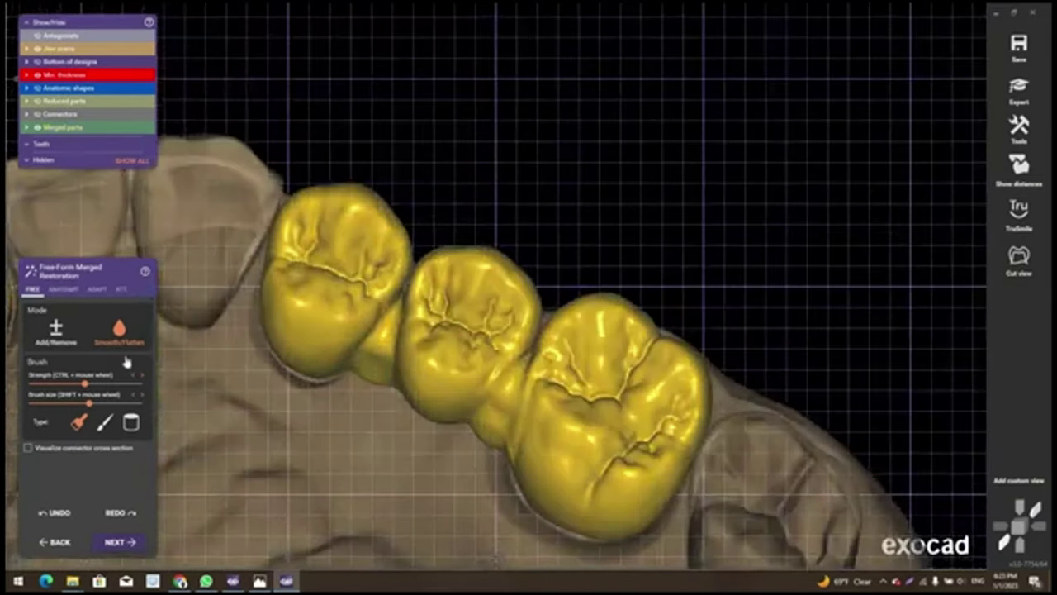
pyautogui.click(64, 289)
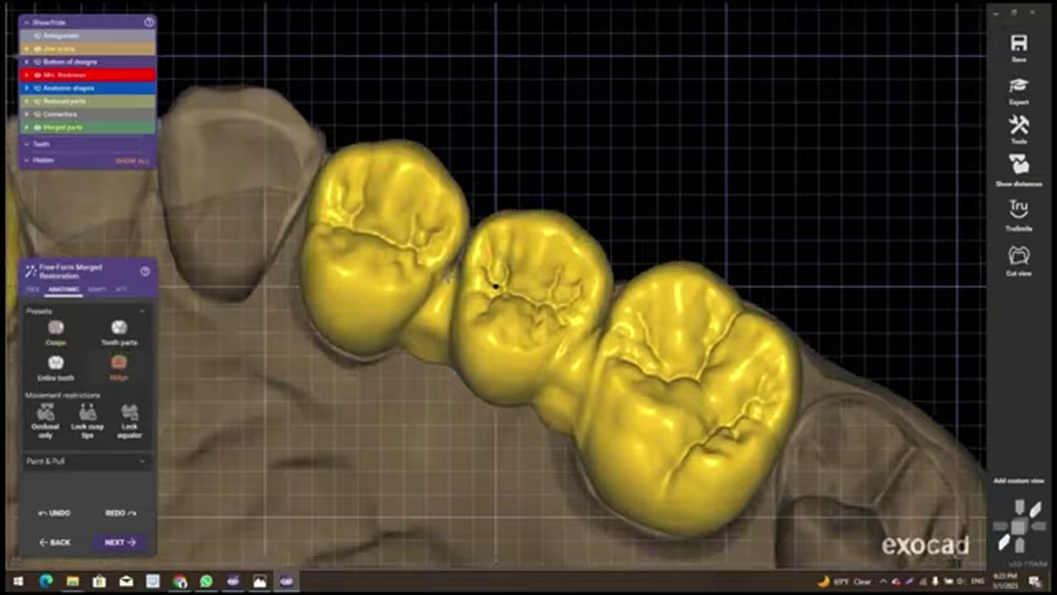
pyautogui.moveTo(456, 279); pyautogui.dragTo(451, 286, button='right')
pyautogui.scroll(3, 445, 294)
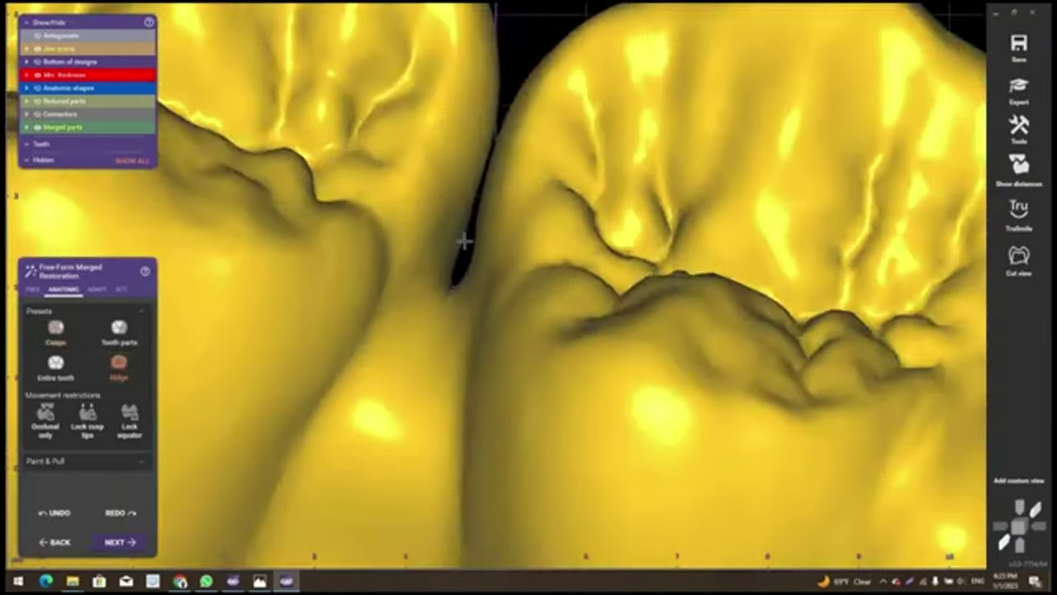
pyautogui.moveTo(465, 241); pyautogui.dragTo(487, 244, button='right')
pyautogui.moveTo(452, 286)
pyautogui.mouseDown(button='right')
pyautogui.moveTo(456, 262)
pyautogui.moveTo(95, 339)
pyautogui.mouseUp(button='right')
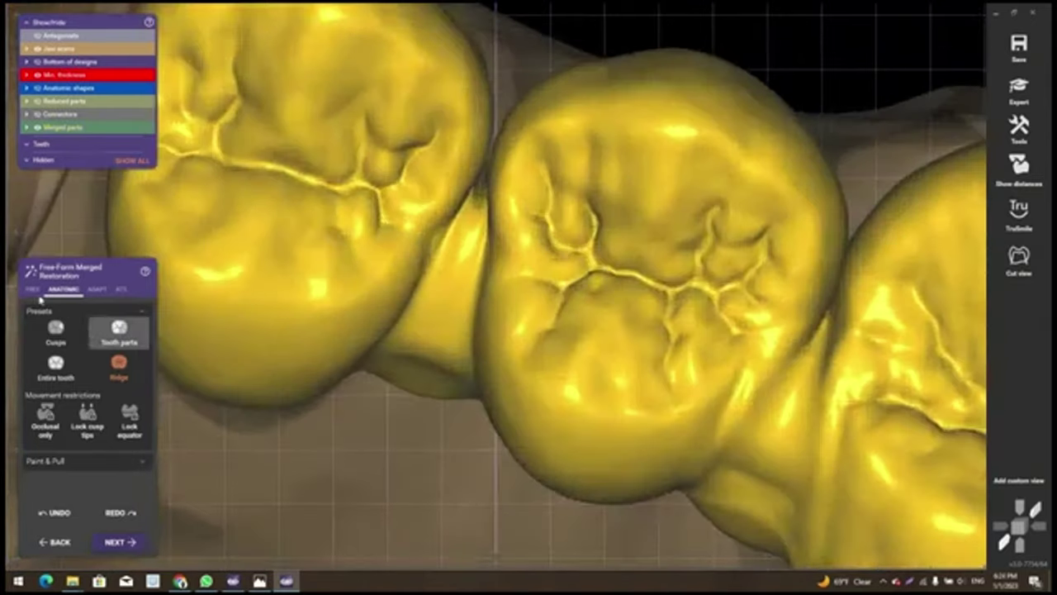
# Return to the freehand brushes and pick a different brush type for the connectors
pyautogui.click(33, 290)
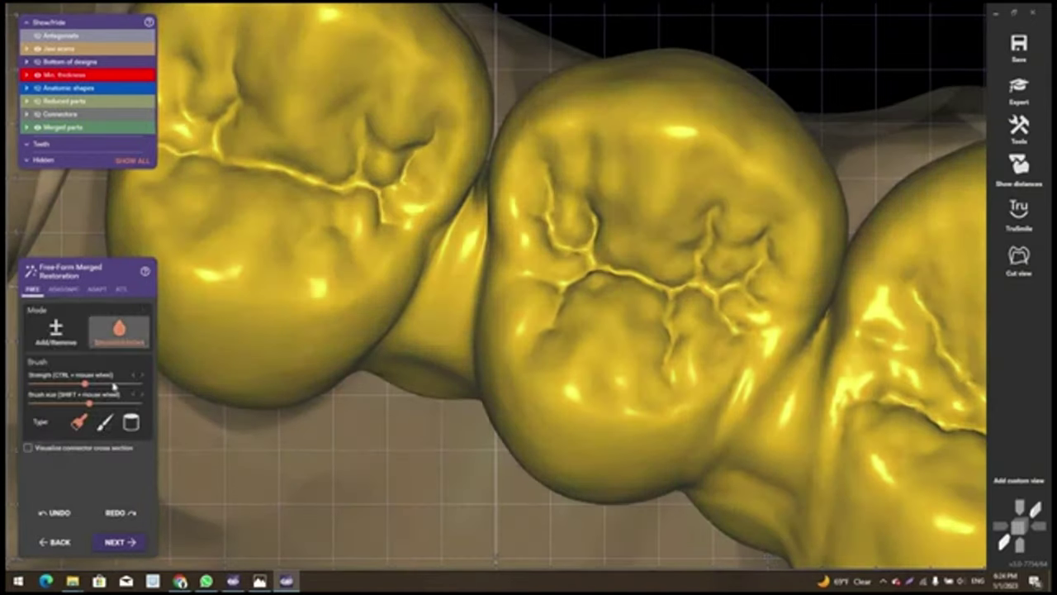
pyautogui.click(105, 422)
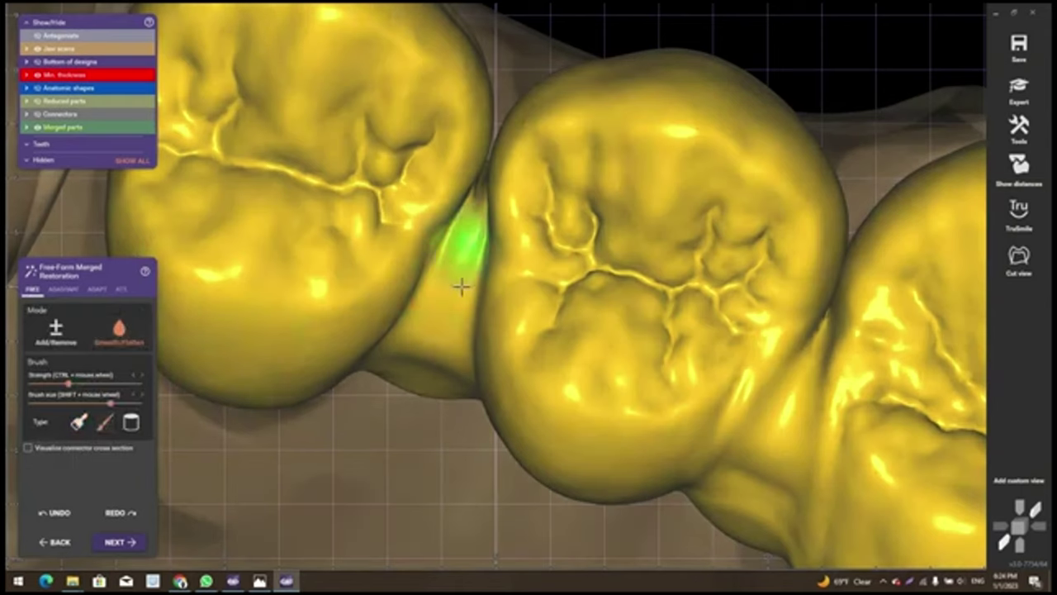
pyautogui.moveTo(437, 347); pyautogui.dragTo(376, 369, button='right')
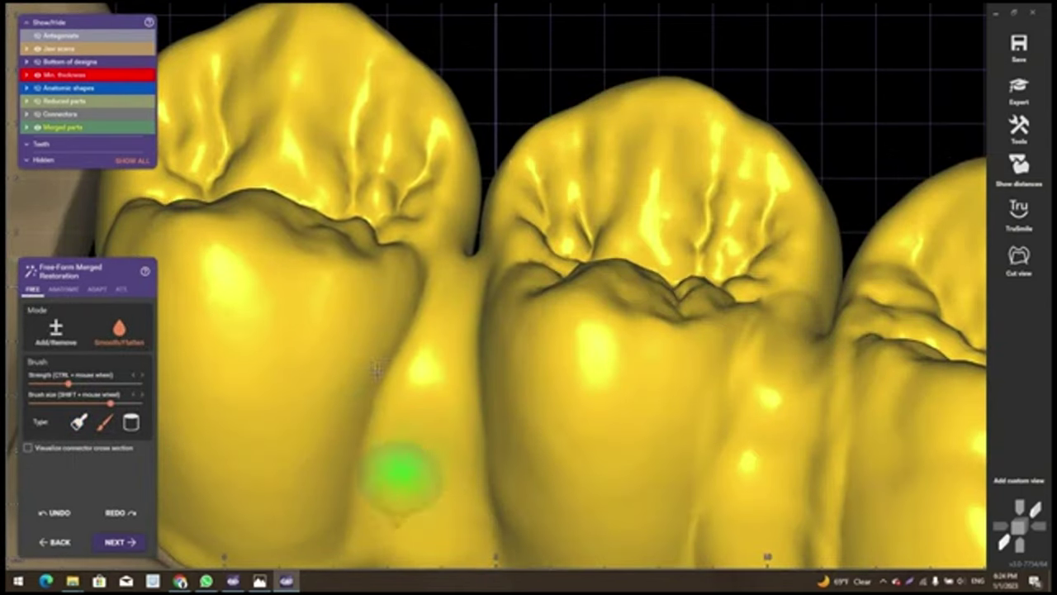
pyautogui.scroll(-5, 376, 370)
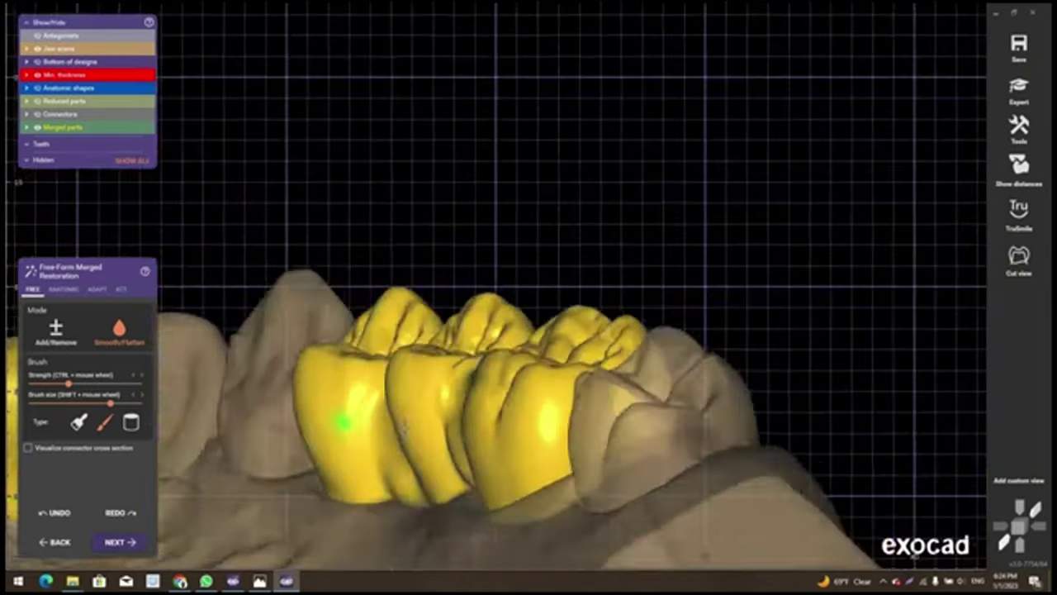
pyautogui.moveTo(360, 419); pyautogui.dragTo(426, 461, button='right')
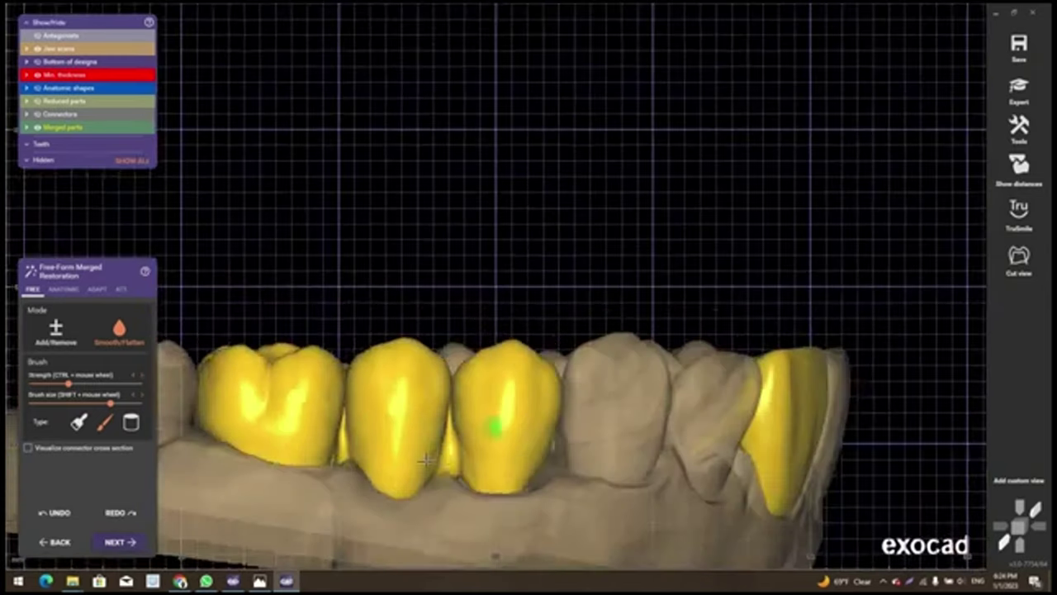
pyautogui.scroll(3, 426, 460)
pyautogui.scroll(2, 426, 460)
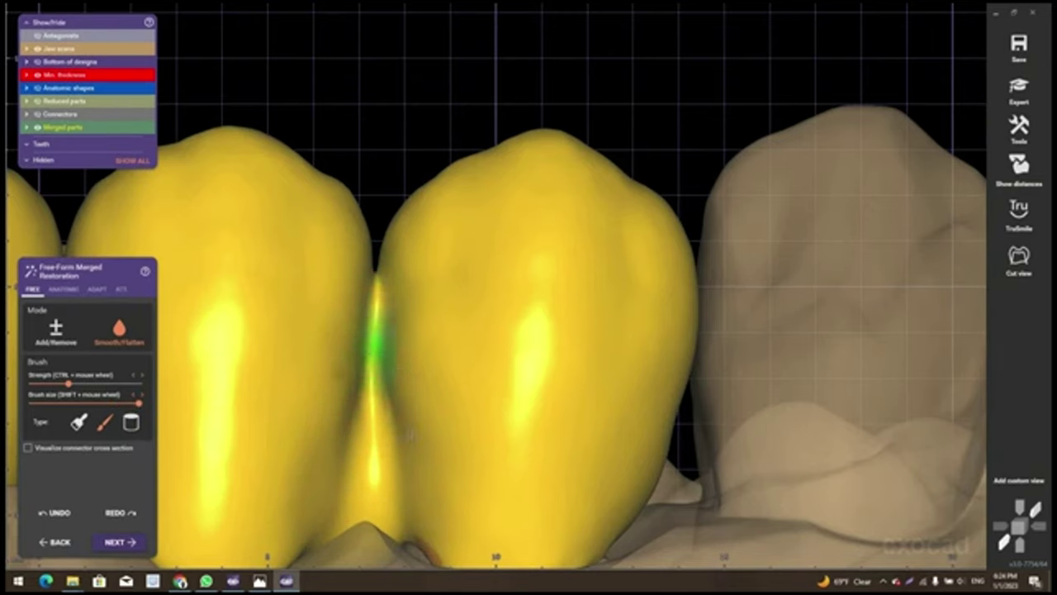
# Check the connectors from occlusal and facial views, including the canine crown beside the bridge
pyautogui.scroll(-3, 388, 426)
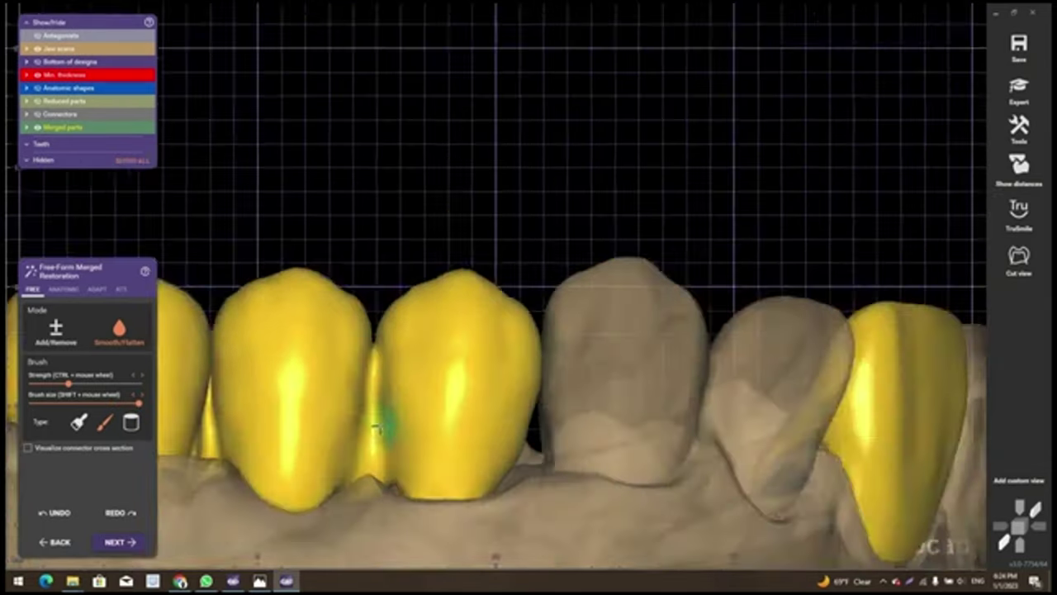
pyautogui.moveTo(377, 425); pyautogui.dragTo(312, 211, button='right')
pyautogui.scroll(2, 312, 212)
pyautogui.scroll(1, 312, 212)
pyautogui.scroll(2, 312, 211)
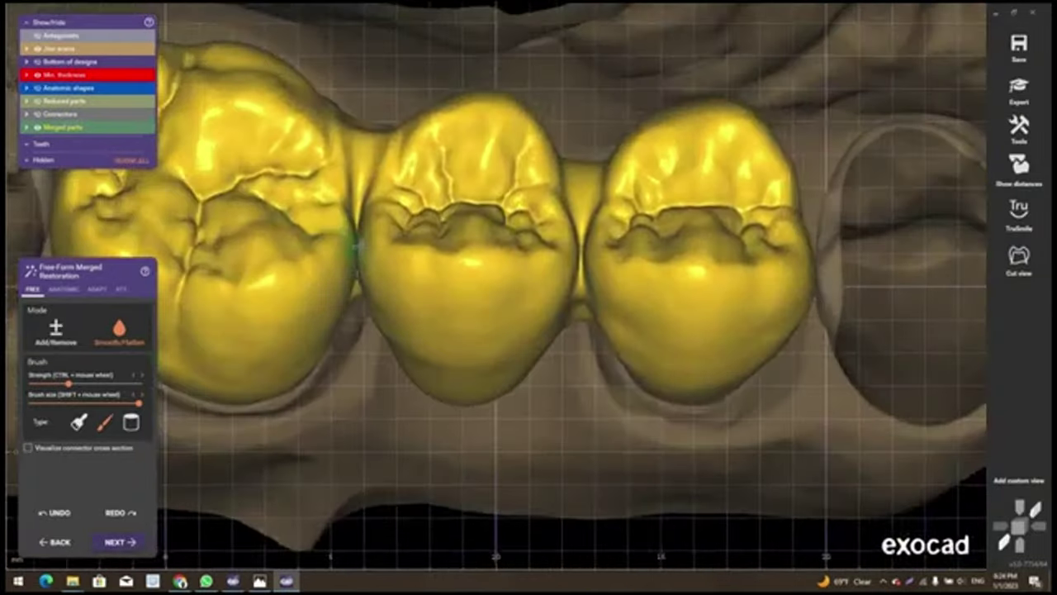
pyautogui.scroll(2, 355, 231)
pyautogui.scroll(2, 361, 243)
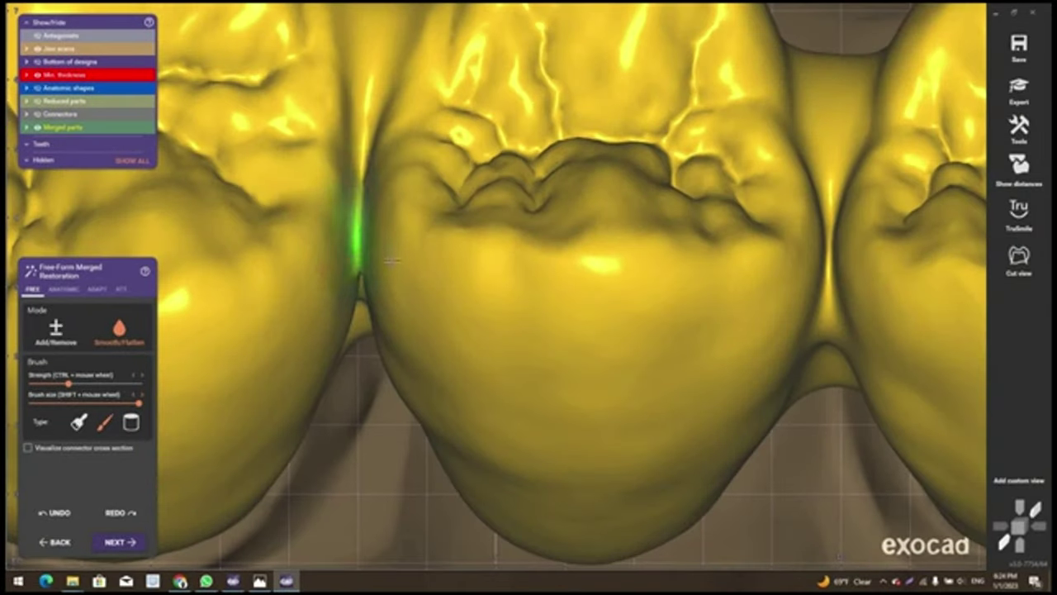
pyautogui.scroll(-2, 391, 261)
pyautogui.moveTo(390, 261); pyautogui.dragTo(354, 215, button='right')
pyautogui.scroll(2, 353, 264)
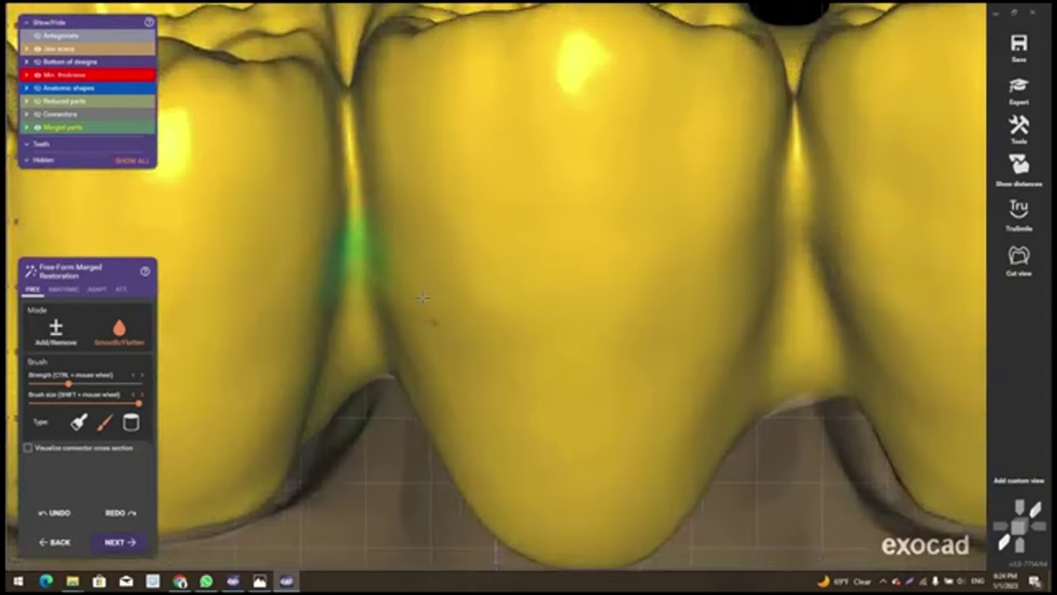
pyautogui.scroll(-3, 528, 318)
pyautogui.moveTo(529, 314); pyautogui.dragTo(496, 306, button='right')
pyautogui.moveTo(496, 306); pyautogui.dragTo(355, 330, button='middle')
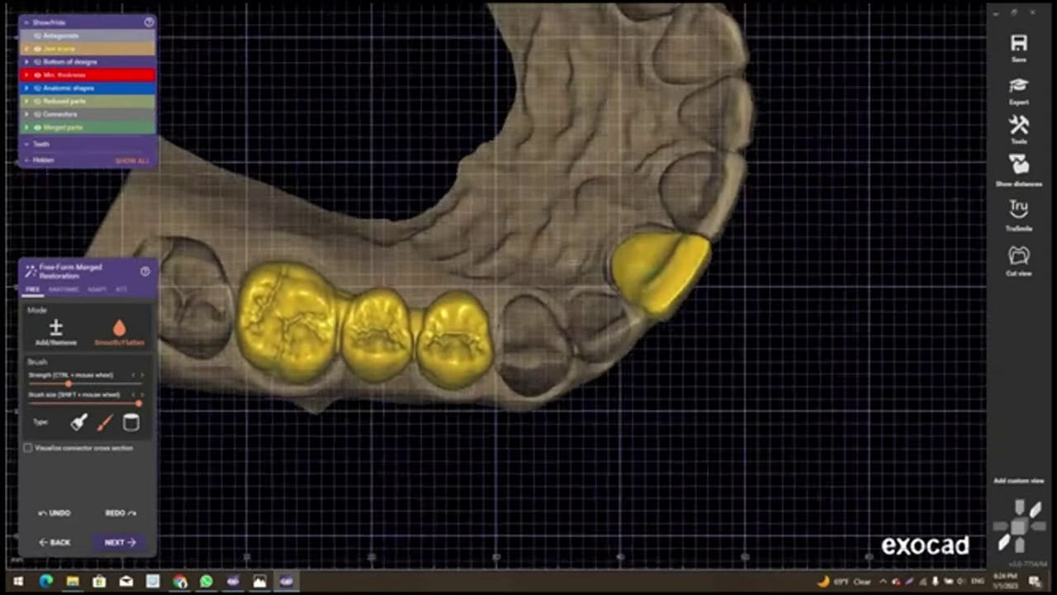
pyautogui.scroll(2, 355, 330)
pyautogui.moveTo(446, 256); pyautogui.dragTo(457, 261, button='right')
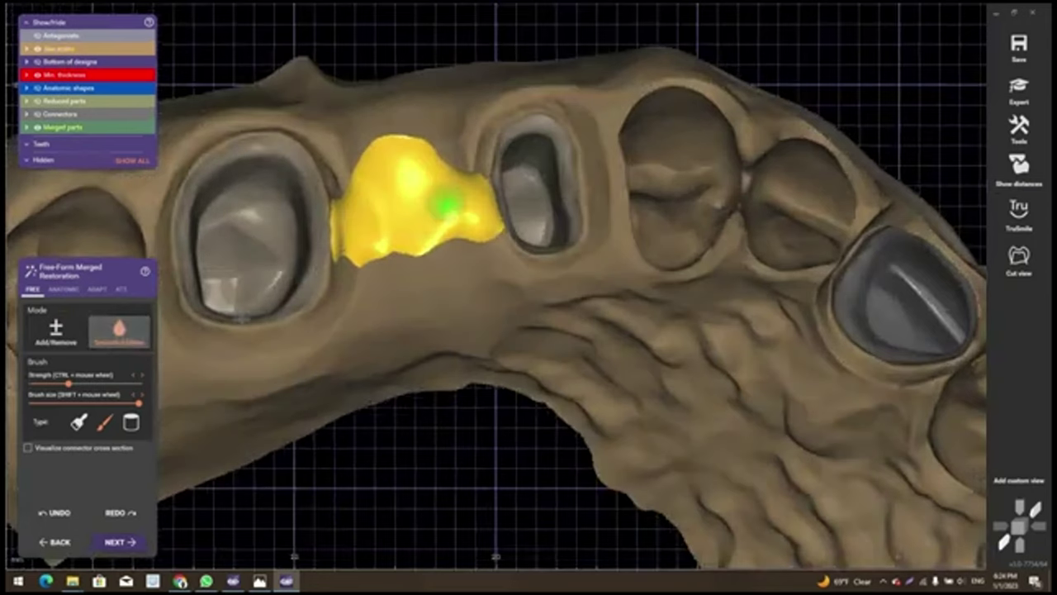
# Smooth the yellow front-tooth crown's surface, lower edge and upper right area with Smooth/Flatten
pyautogui.scroll(3, 429, 210)
pyautogui.moveTo(430, 192); pyautogui.dragTo(389, 191)
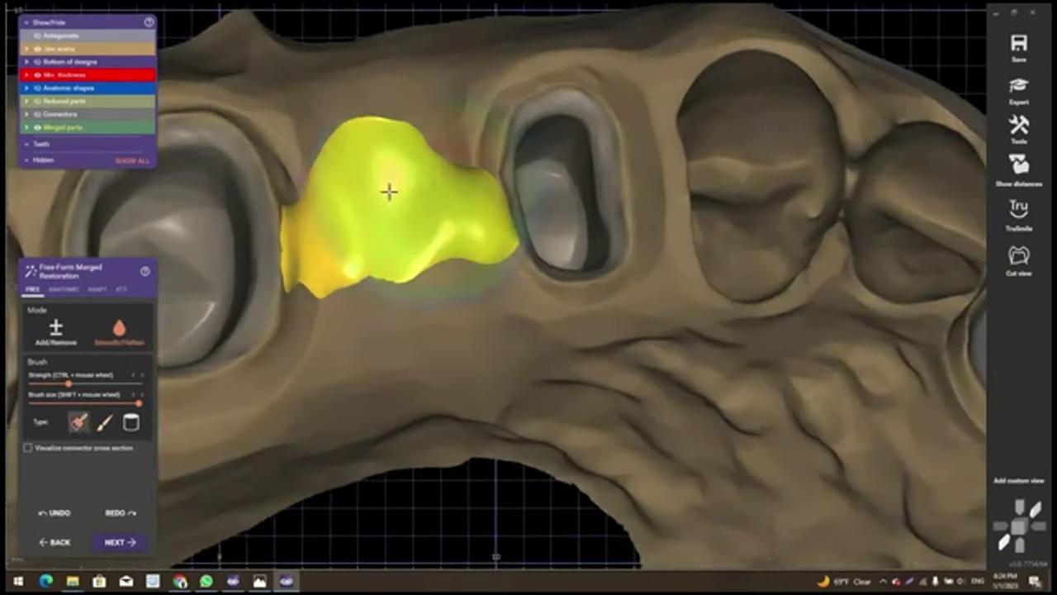
pyautogui.keyDown('shift'); pyautogui.scroll(-1, 389, 191); pyautogui.keyUp('shift')
pyautogui.scroll(-1, 389, 192)
pyautogui.keyDown('ctrl'); pyautogui.scroll(-4, 389, 191); pyautogui.keyUp('ctrl')
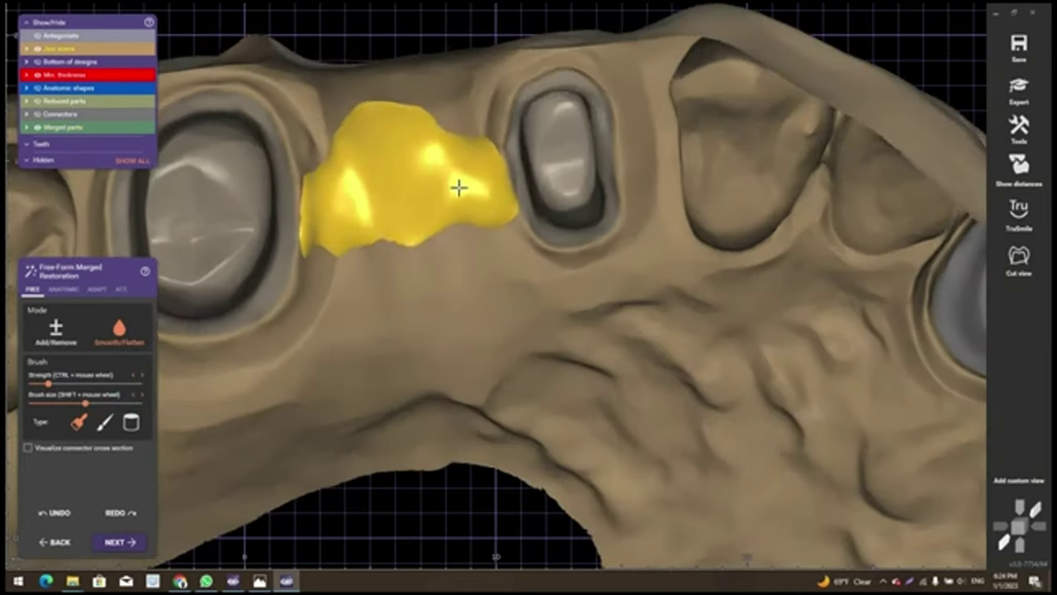
pyautogui.moveTo(457, 184); pyautogui.dragTo(443, 174, button='right')
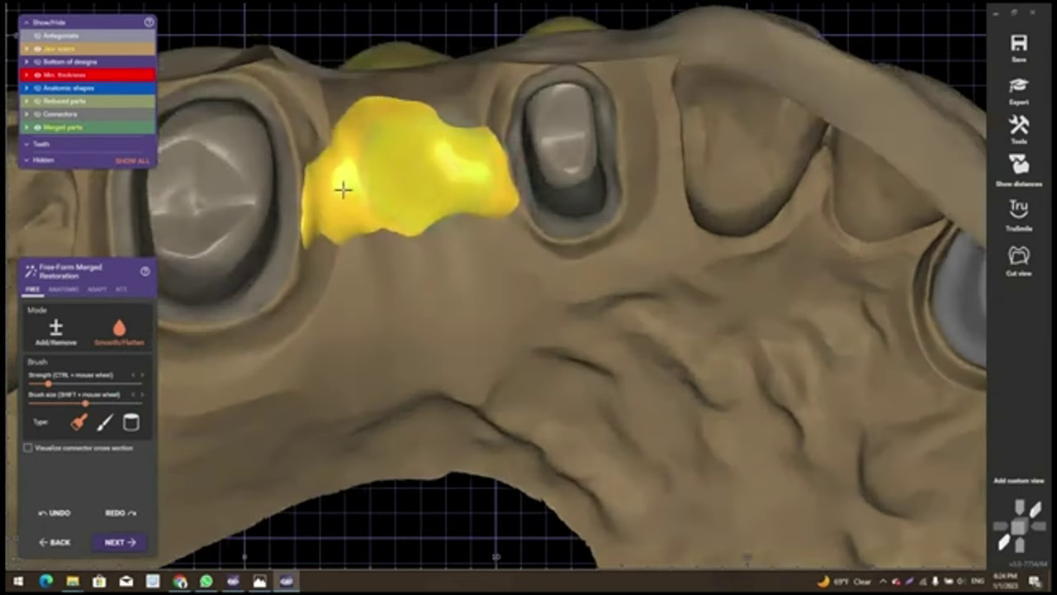
pyautogui.moveTo(342, 189); pyautogui.dragTo(355, 183)
pyautogui.moveTo(433, 175)
pyautogui.mouseDown()
pyautogui.moveTo(465, 174)
pyautogui.moveTo(418, 183)
pyautogui.mouseUp()
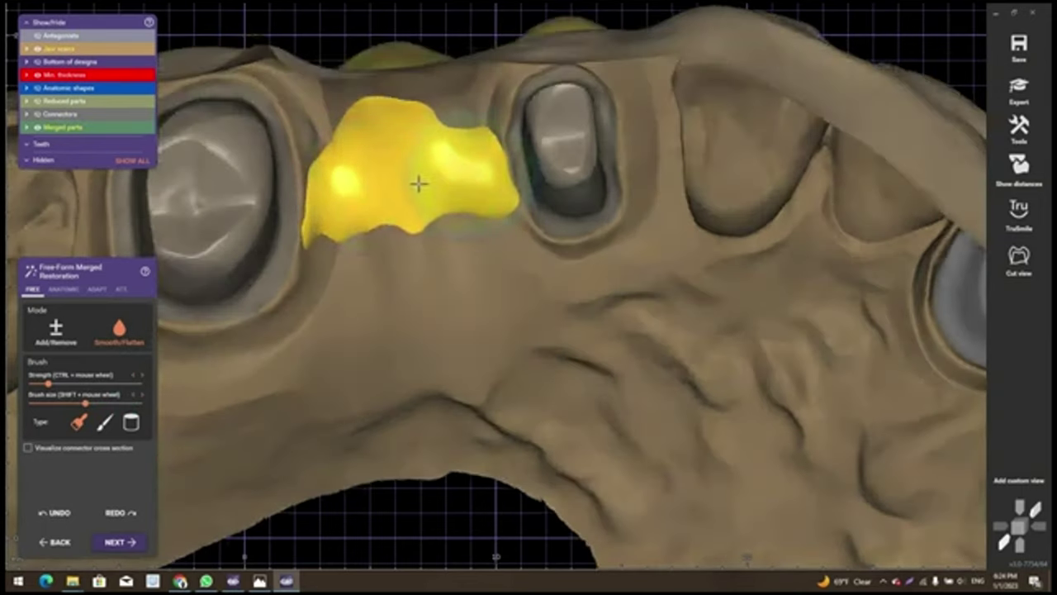
pyautogui.scroll(-5, 421, 187)
pyautogui.scroll(3, 408, 201)
pyautogui.scroll(2, 394, 196)
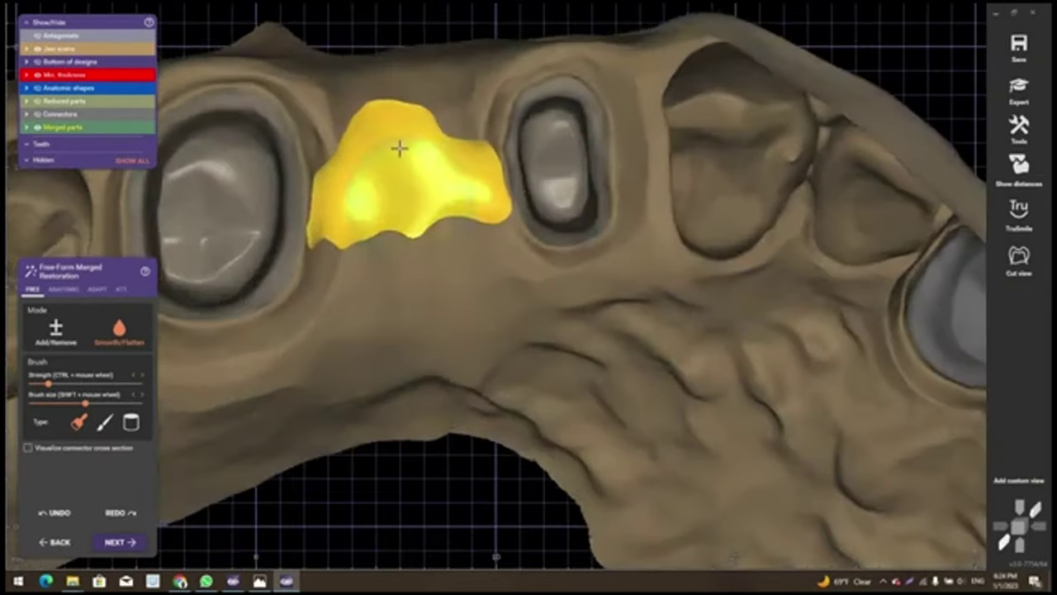
pyautogui.scroll(2, 401, 148)
pyautogui.moveTo(357, 157)
pyautogui.mouseDown()
pyautogui.moveTo(344, 165)
pyautogui.moveTo(421, 144)
pyautogui.moveTo(474, 160)
pyautogui.mouseUp()
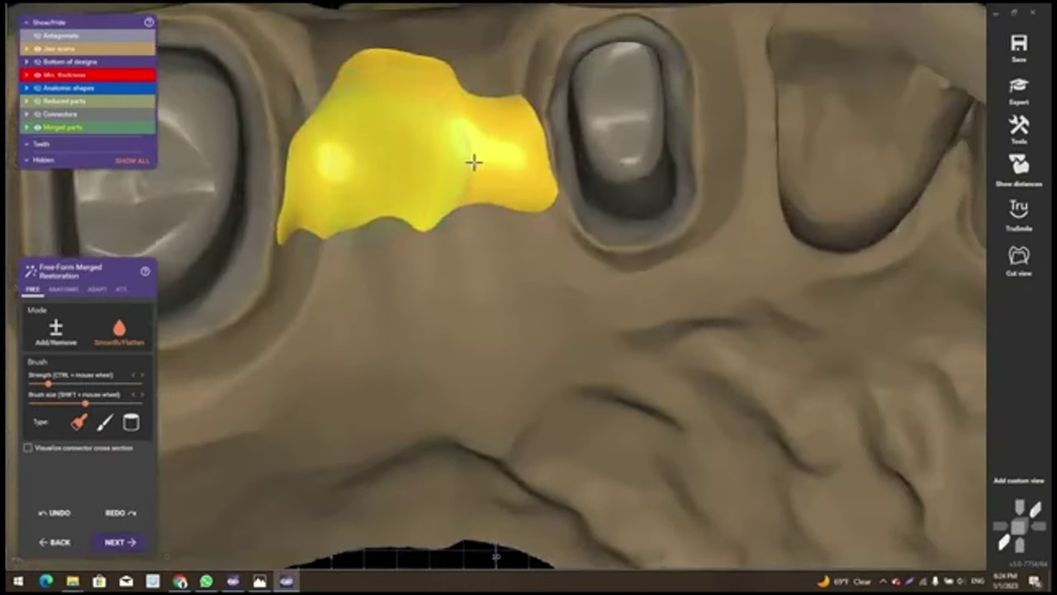
# Smooth the pontic's gingival contact area with a smaller brush, checking side and top-down views
pyautogui.moveTo(475, 167); pyautogui.dragTo(488, 342, button='right')
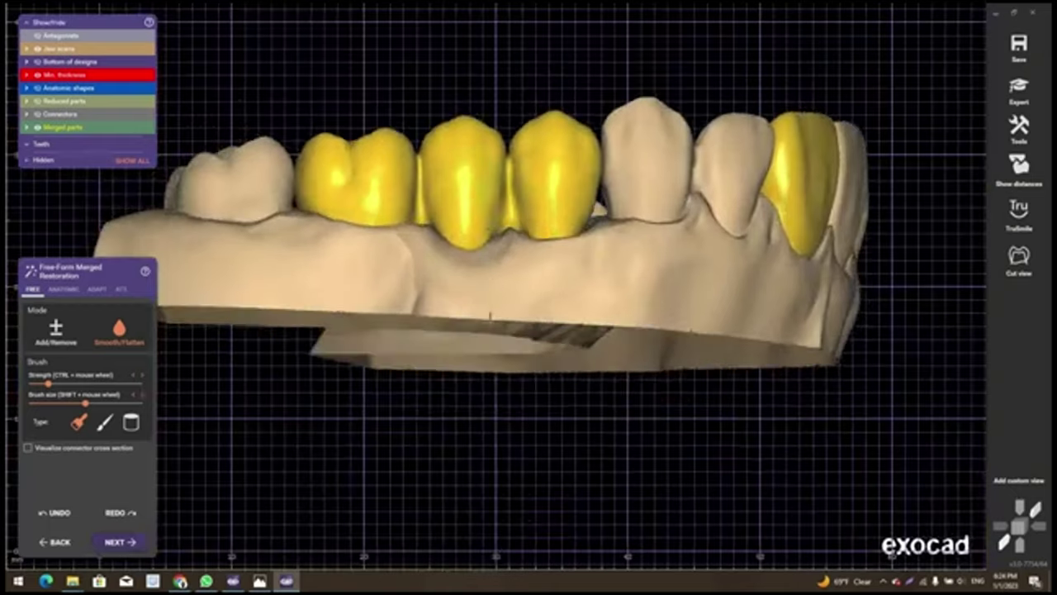
pyautogui.scroll(2, 487, 341)
pyautogui.scroll(2, 487, 342)
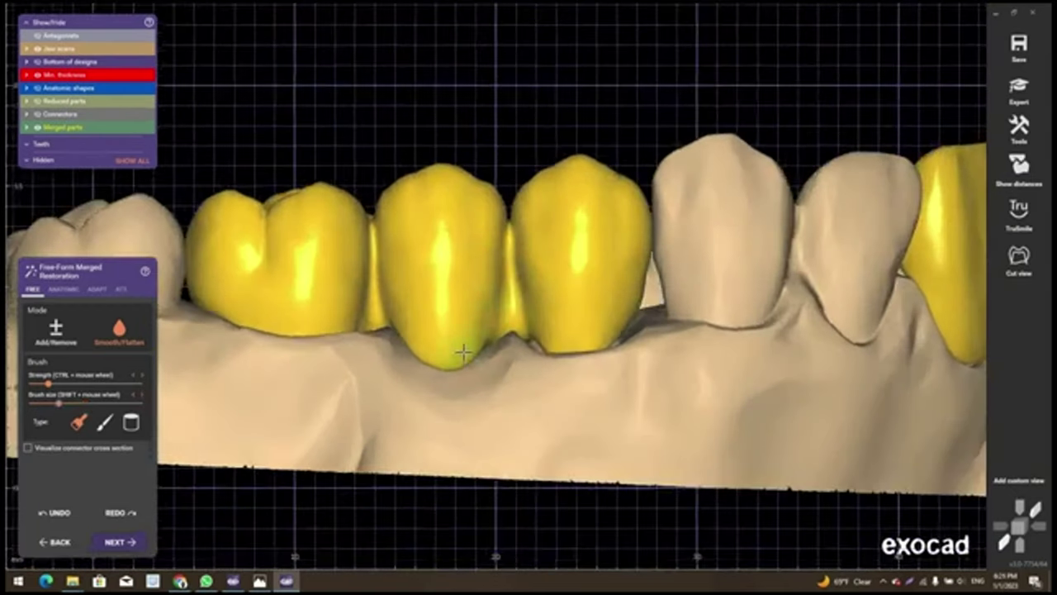
pyautogui.scroll(2, 464, 352)
pyautogui.keyDown('shift'); pyautogui.scroll(-3, 451, 361); pyautogui.keyUp('shift')
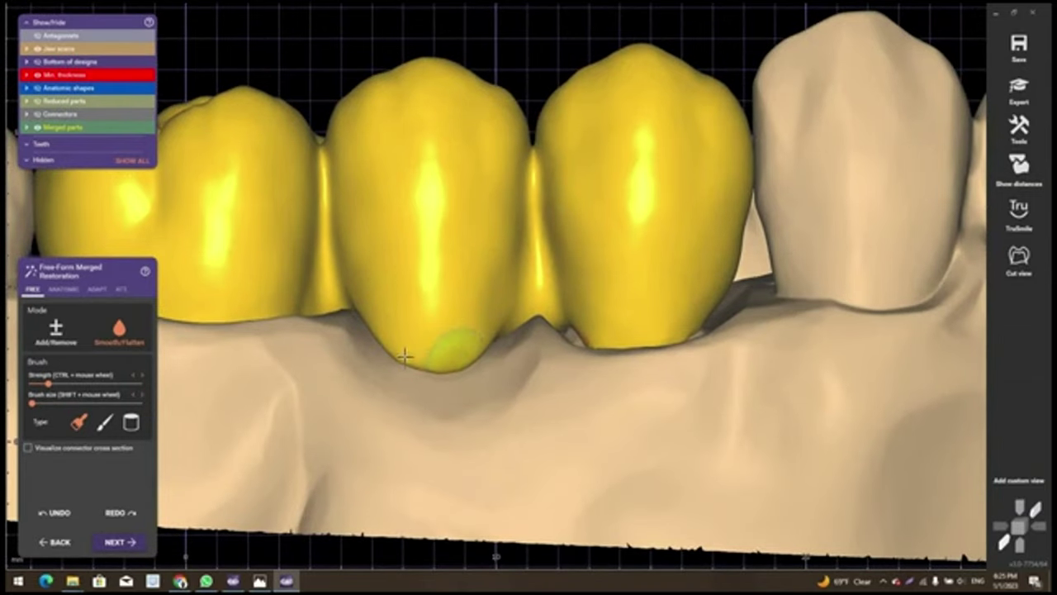
pyautogui.scroll(-3, 437, 351)
pyautogui.moveTo(438, 351)
pyautogui.mouseDown(button='right')
pyautogui.moveTo(187, 265)
pyautogui.moveTo(476, 427)
pyautogui.moveTo(547, 350)
pyautogui.moveTo(509, 337)
pyautogui.mouseUp(button='right')
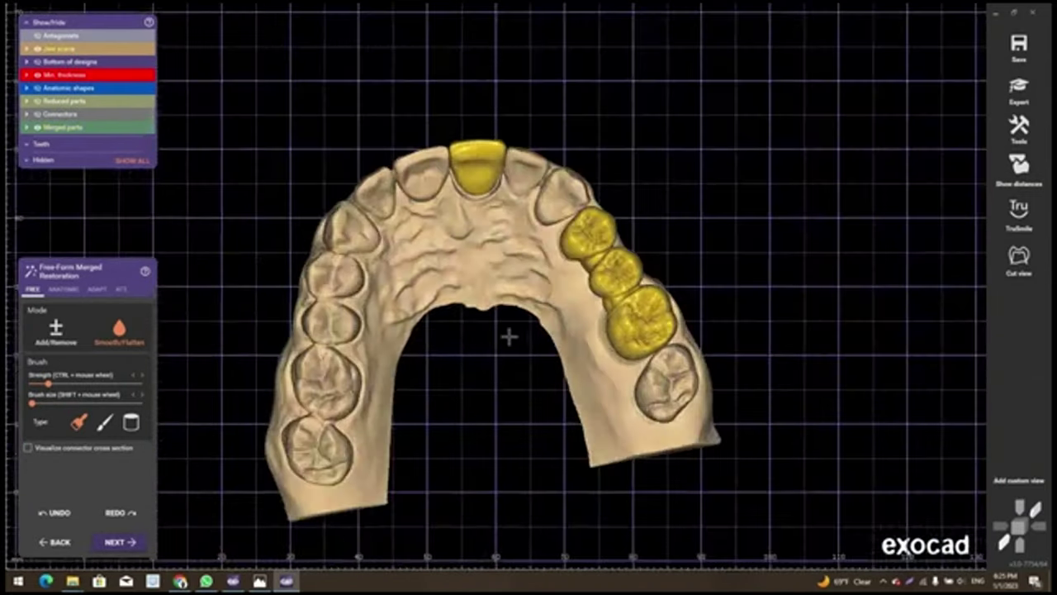
pyautogui.moveTo(198, 520); pyautogui.dragTo(144, 543, button='right')
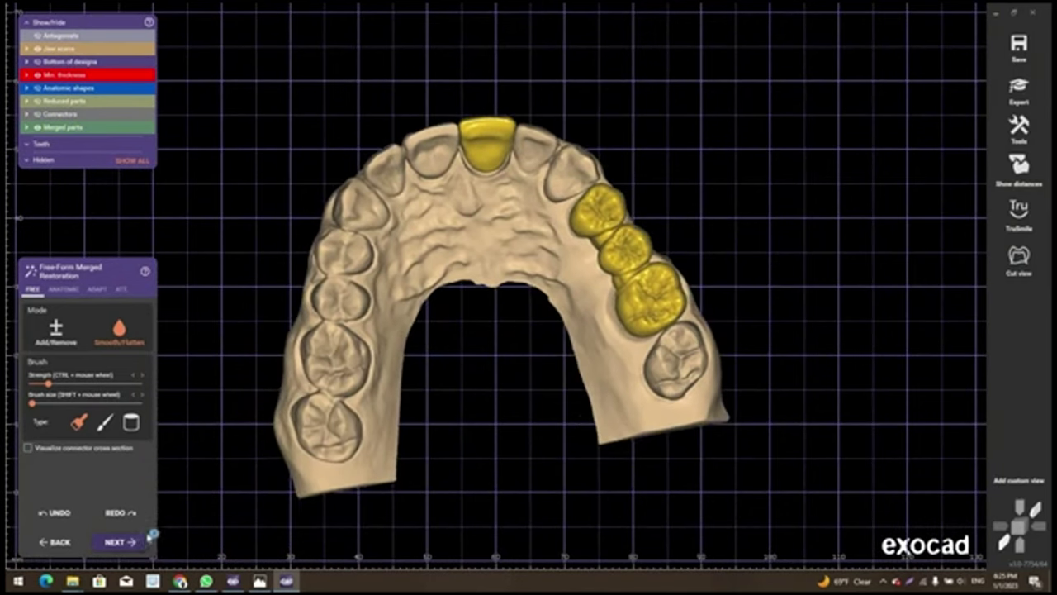
# Save the modified crown and bridge files, then choose Design model in the Finished panel
pyautogui.click(146, 538)
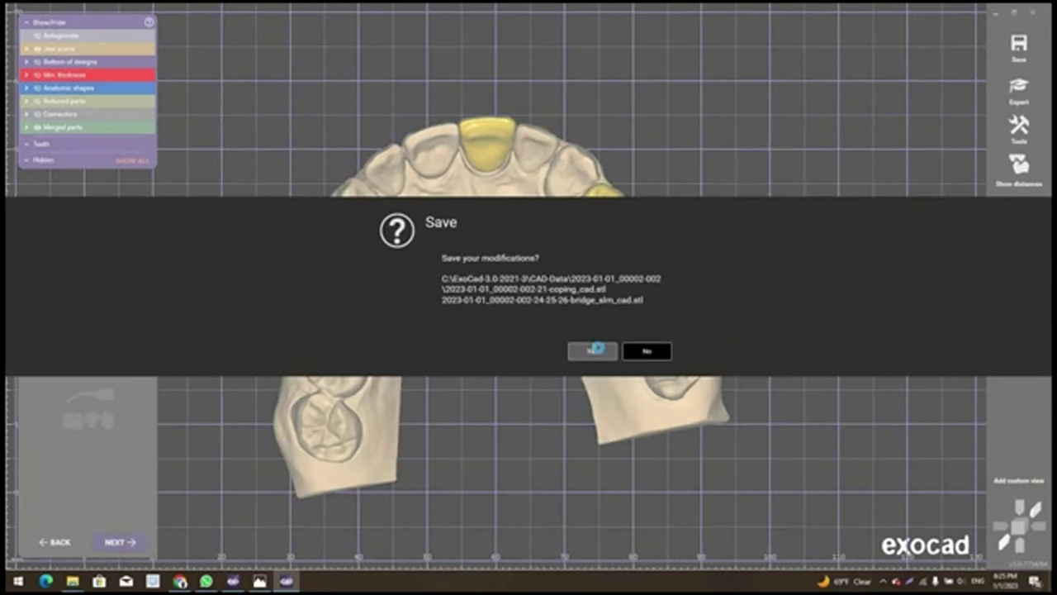
pyautogui.click(596, 348)
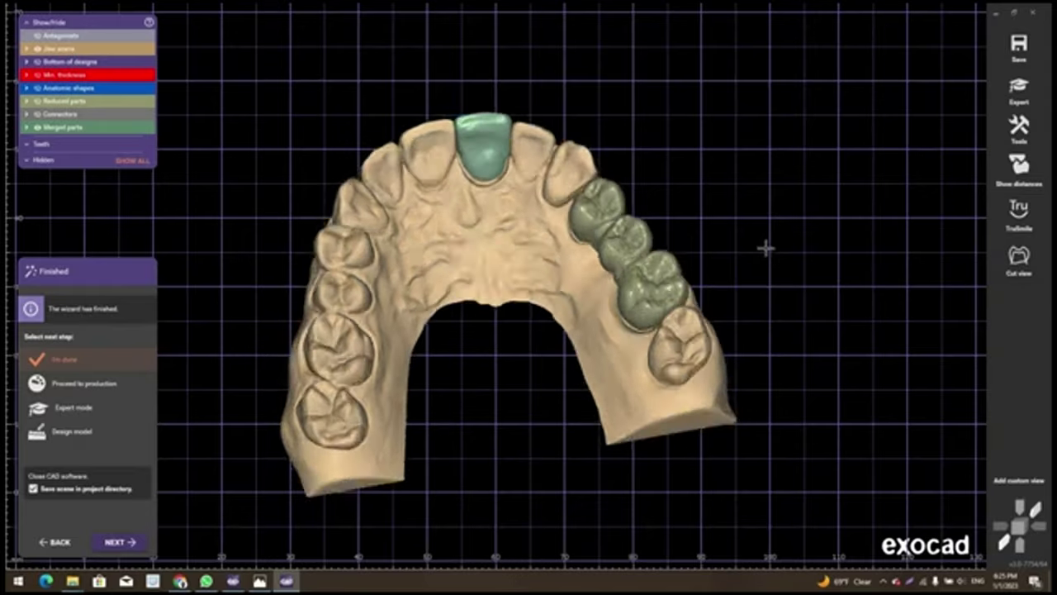
pyautogui.moveTo(766, 247); pyautogui.dragTo(768, 280, button='right')
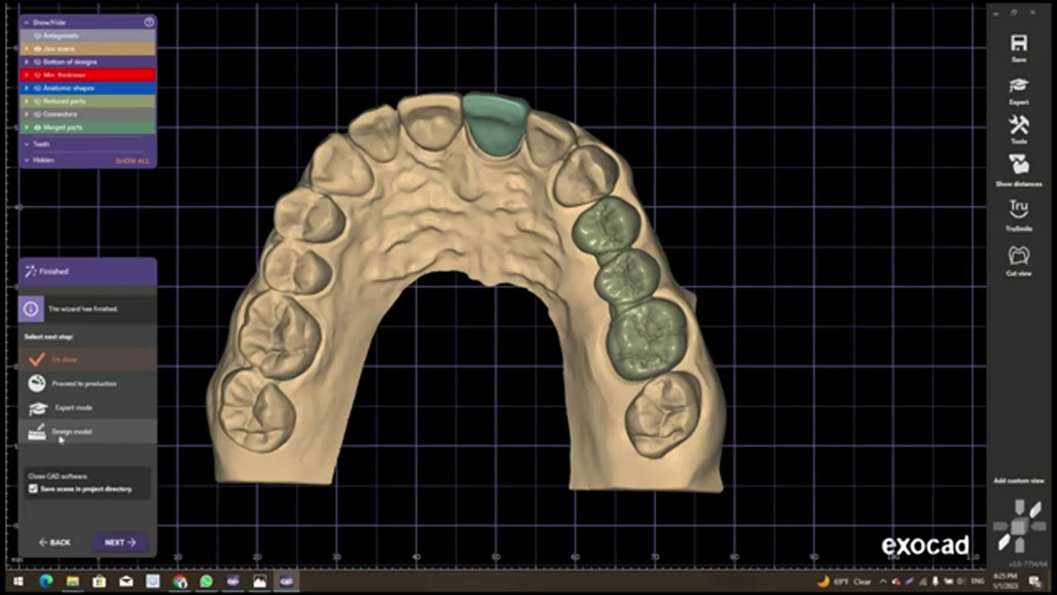
pyautogui.click(97, 437)
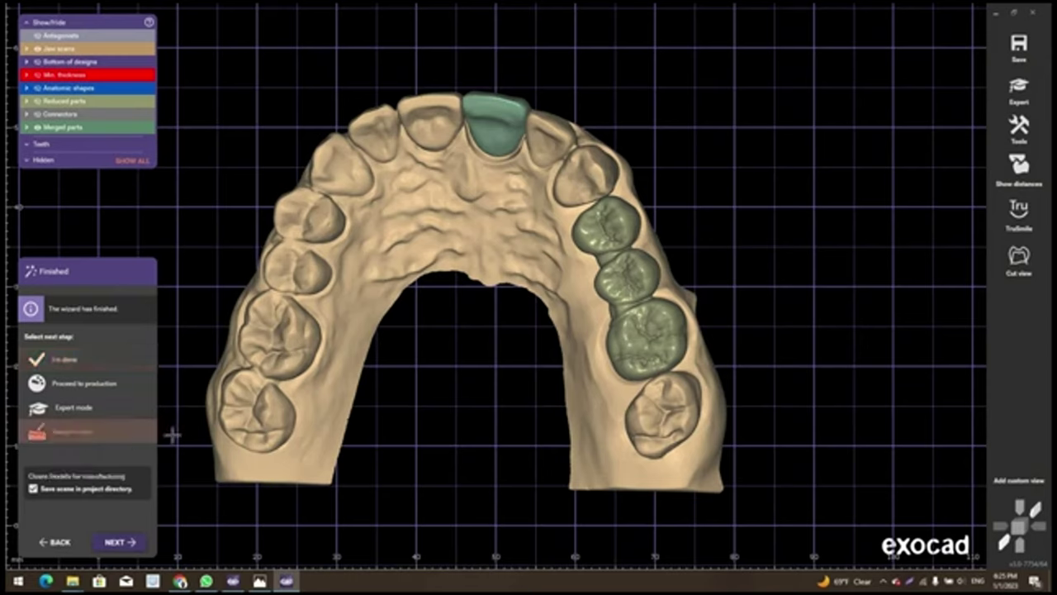
# Set the model type to Plateless model (cutout dies) and lower model height to about 28 mm
pyautogui.click(132, 542)
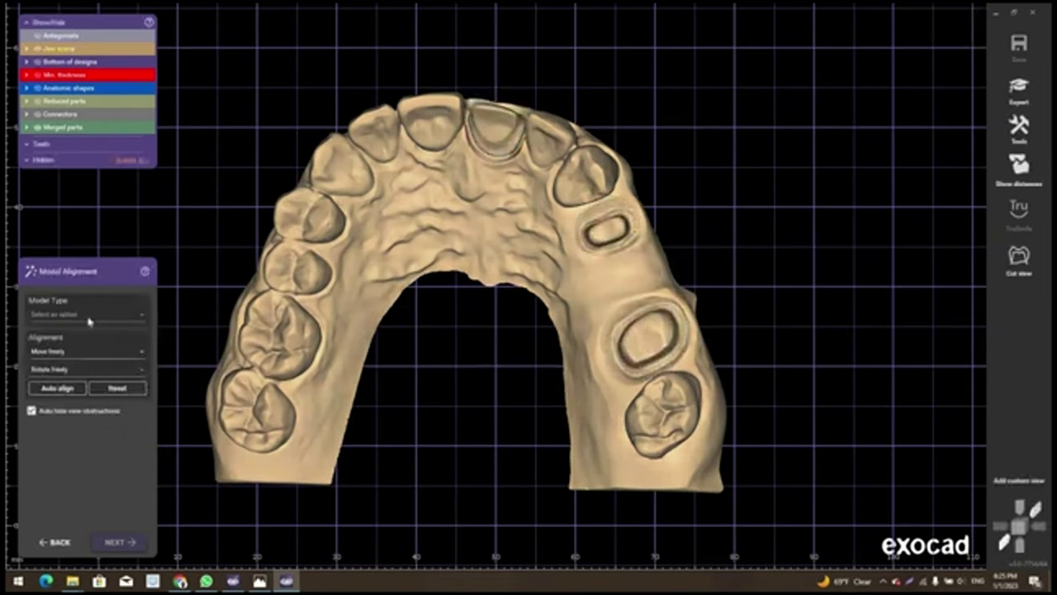
pyautogui.click(88, 317)
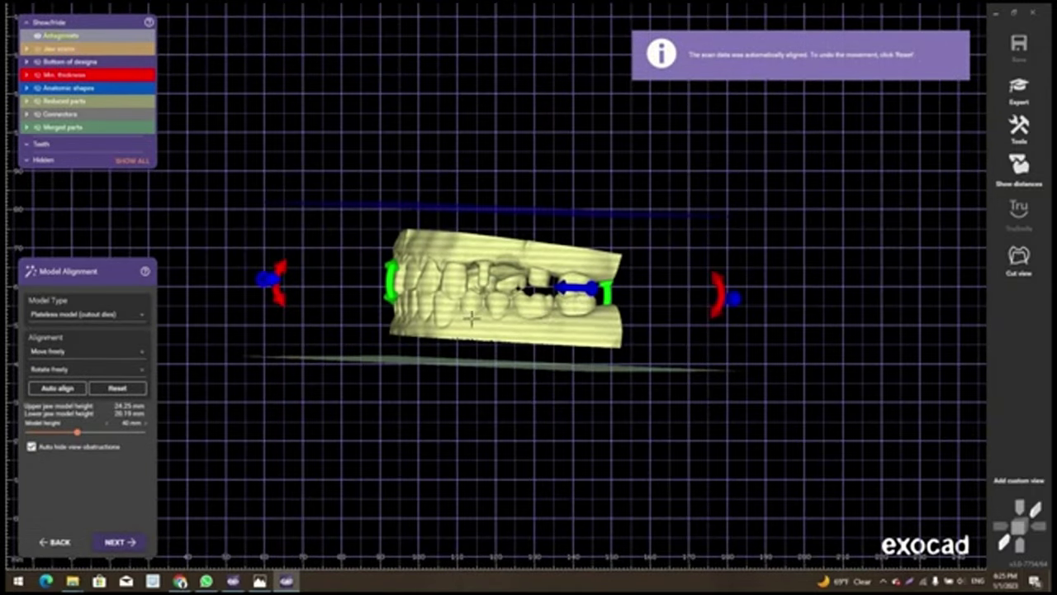
pyautogui.moveTo(496, 307)
pyautogui.mouseDown()
pyautogui.moveTo(419, 307)
pyautogui.moveTo(528, 310)
pyautogui.moveTo(541, 324)
pyautogui.moveTo(698, 306)
pyautogui.moveTo(668, 307)
pyautogui.mouseUp()
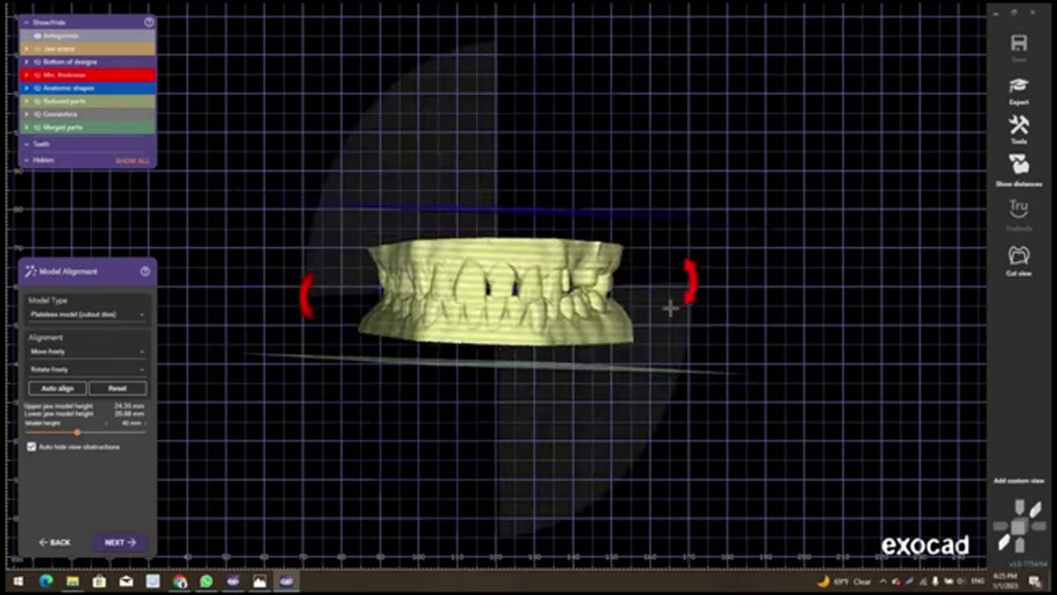
pyautogui.click(60, 433)
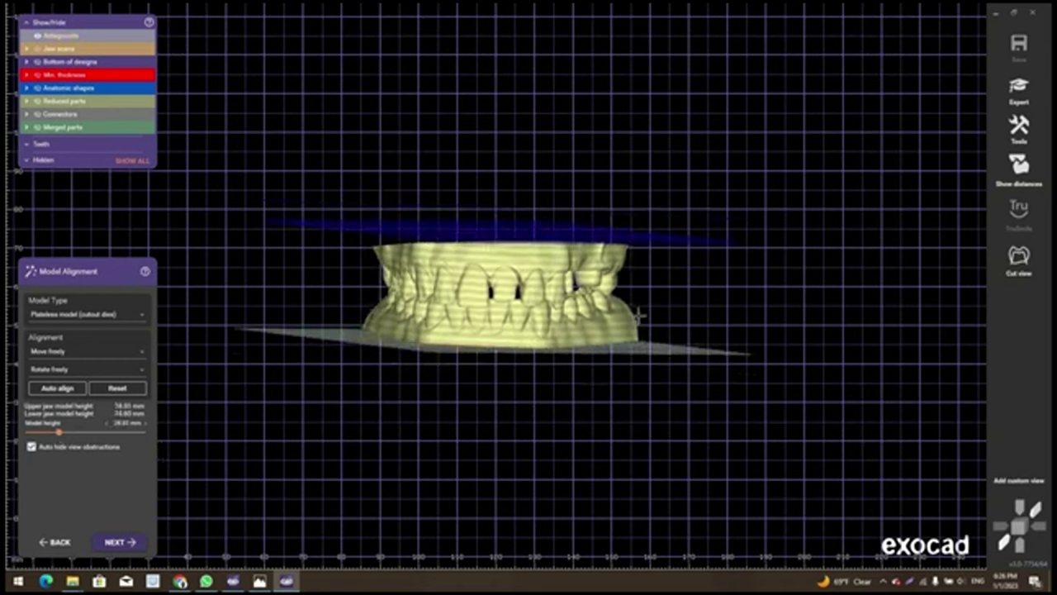
# Tilt the jaw with the rotation handles so the model sits level
pyautogui.scroll(3, 514, 325)
pyautogui.scroll(2, 527, 328)
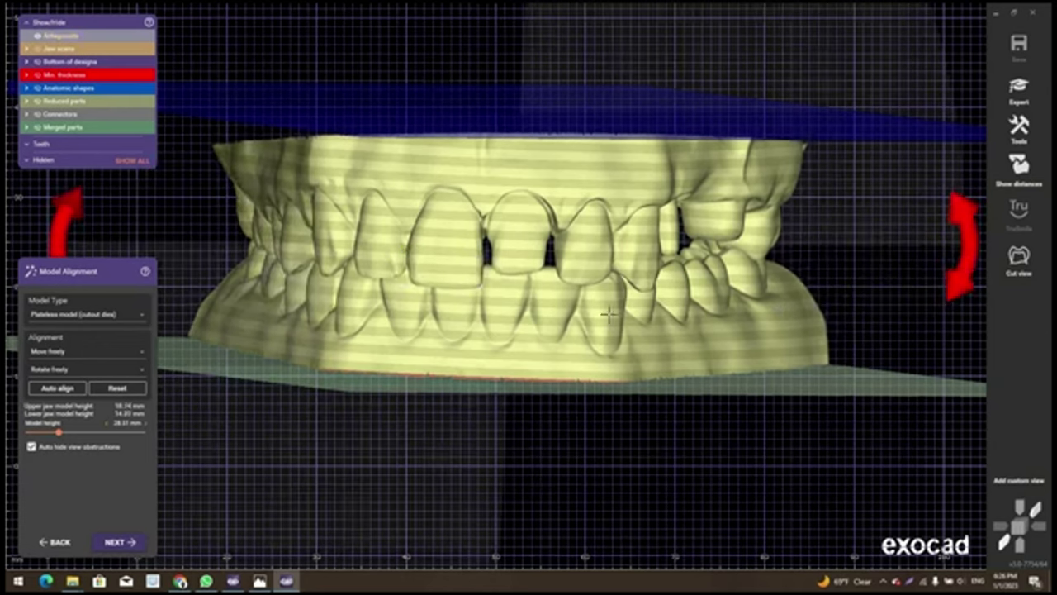
pyautogui.scroll(-3, 567, 328)
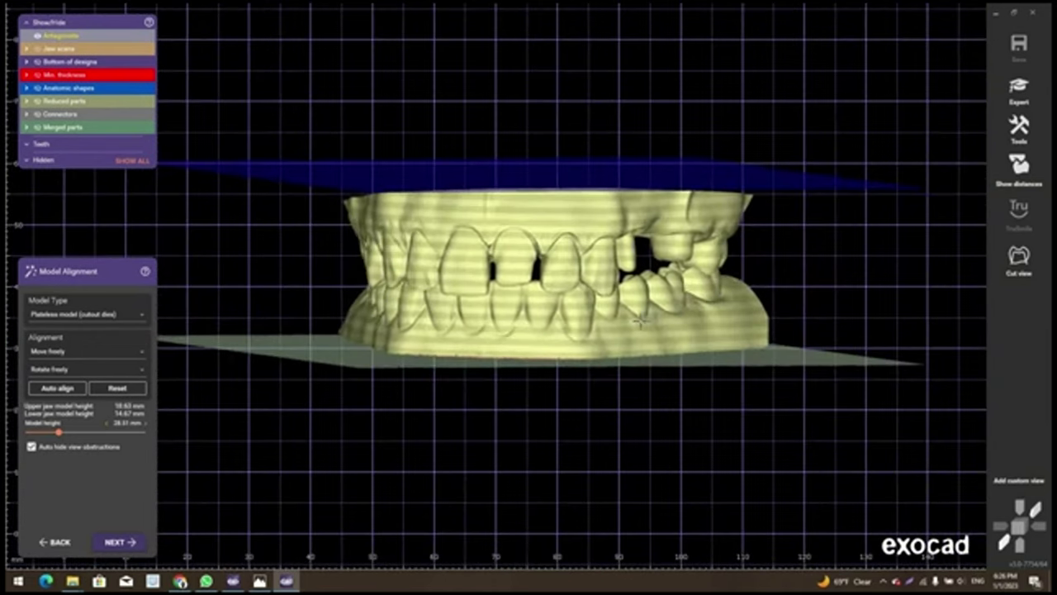
pyautogui.moveTo(647, 323); pyautogui.dragTo(605, 333, button='middle')
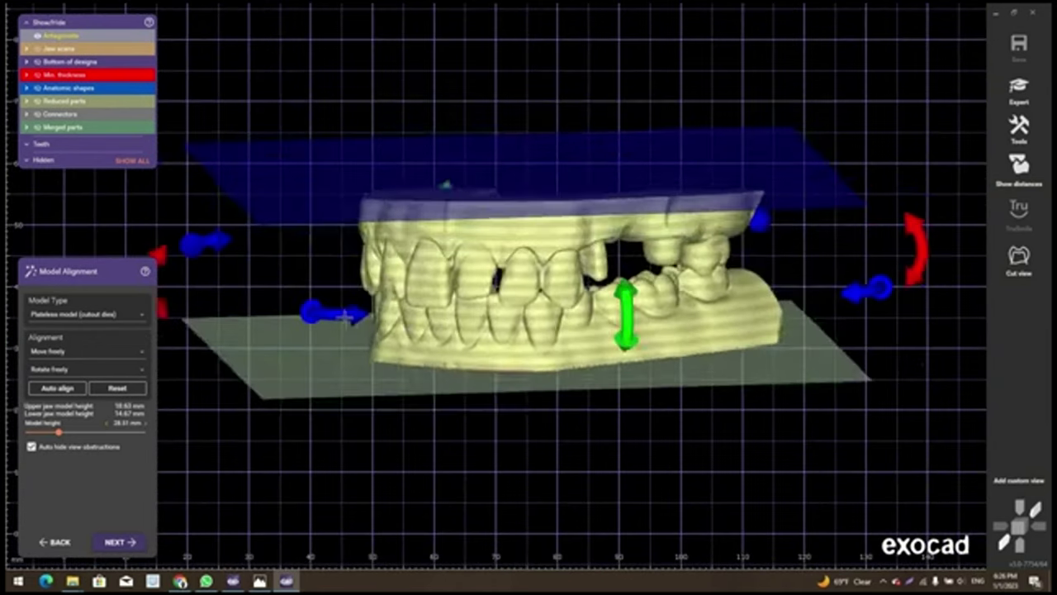
pyautogui.moveTo(423, 318); pyautogui.dragTo(593, 346, button='middle')
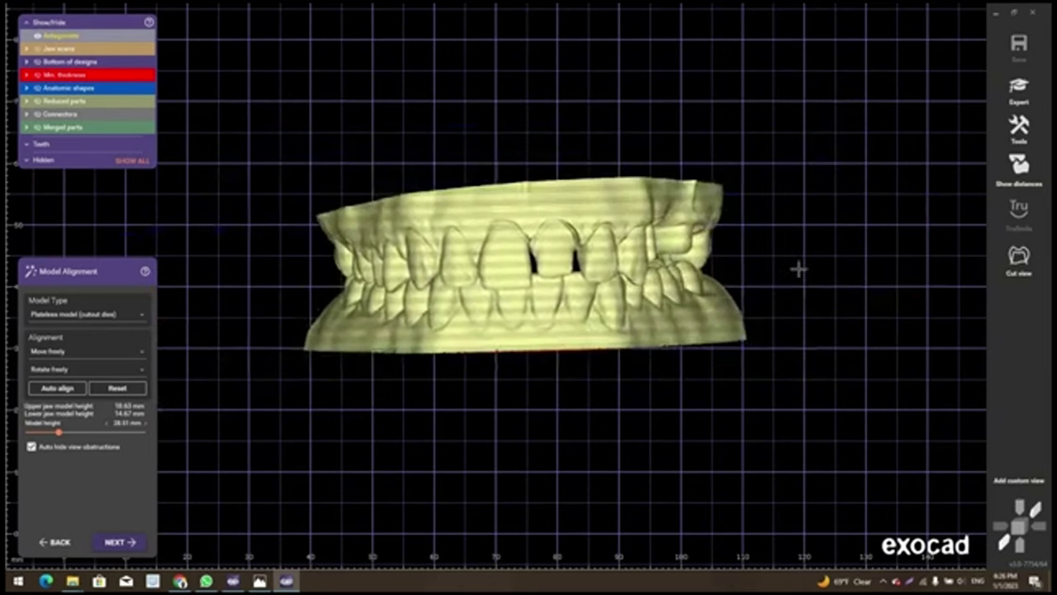
pyautogui.moveTo(824, 264); pyautogui.dragTo(826, 271)
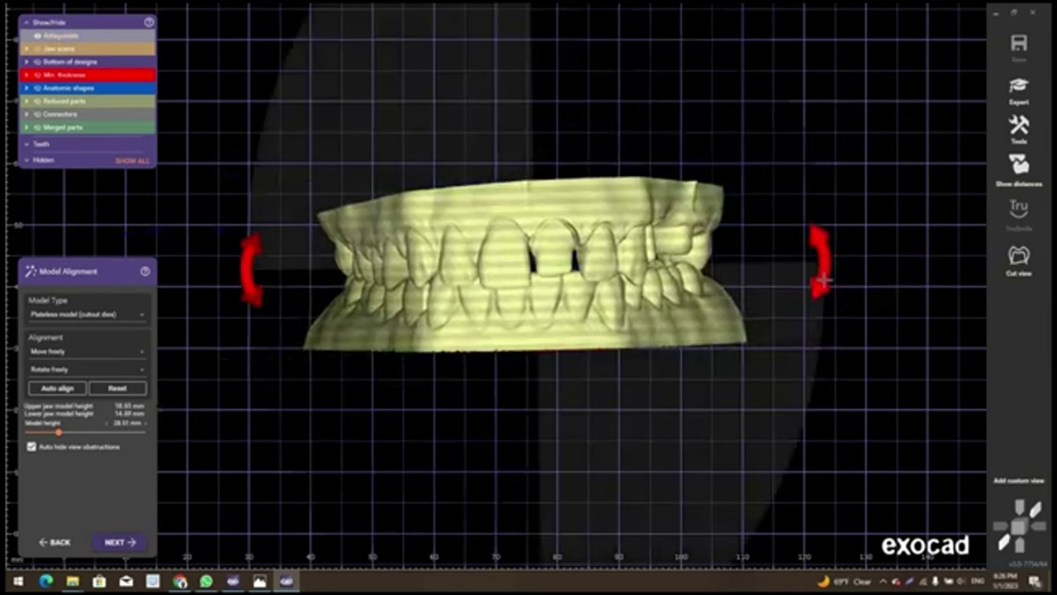
pyautogui.scroll(-2, 661, 355)
pyautogui.scroll(-3, 597, 349)
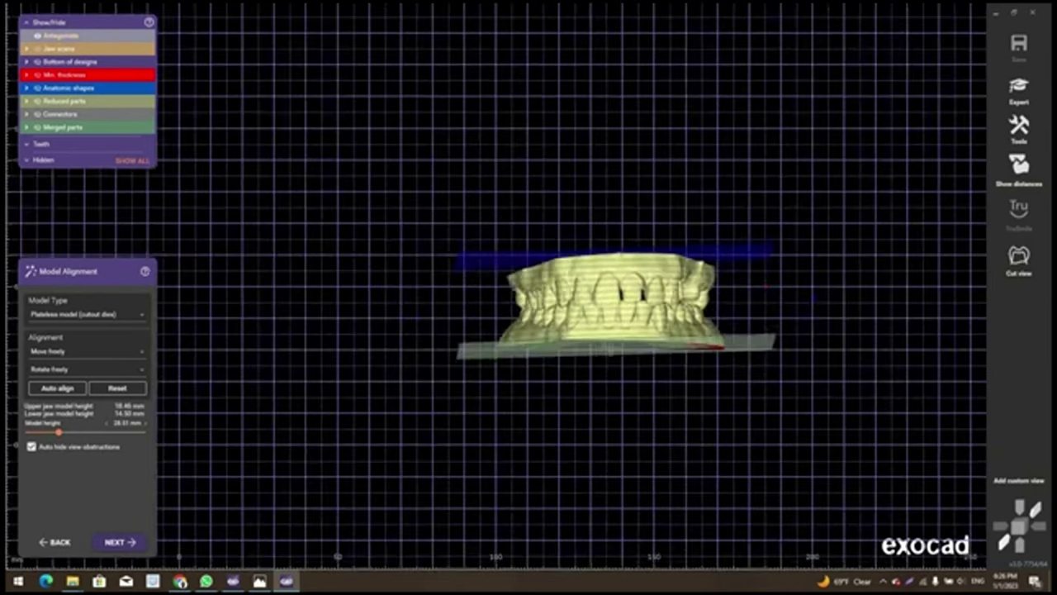
pyautogui.scroll(3, 639, 402)
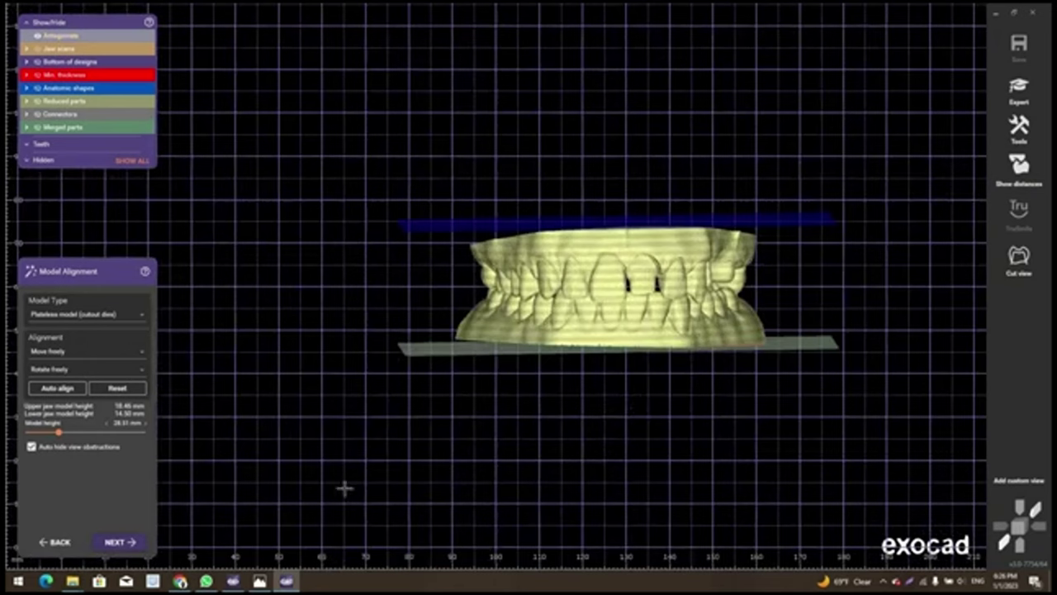
pyautogui.click(136, 543)
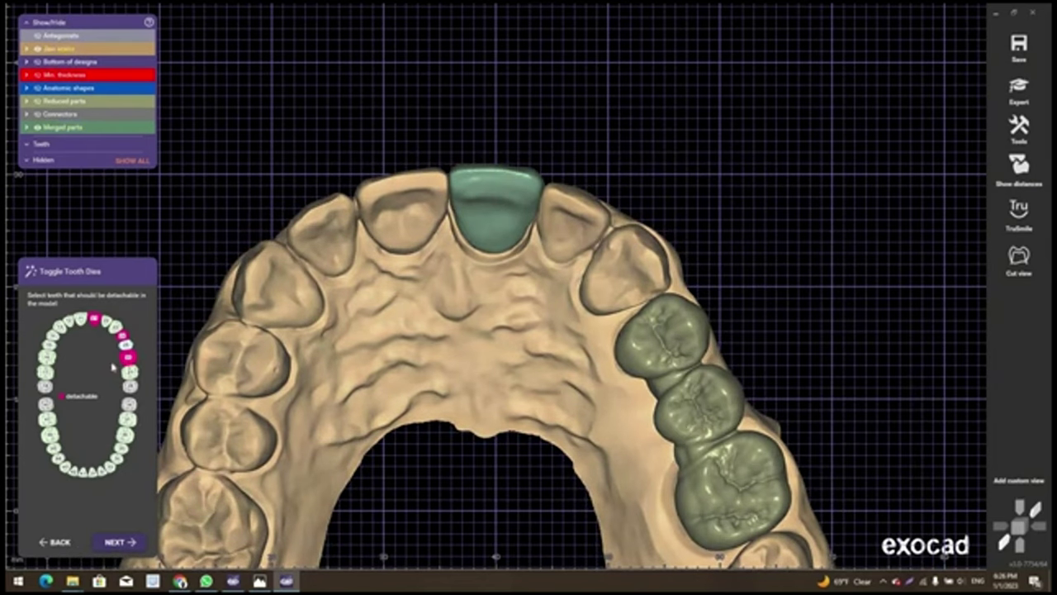
# Toggle detachable dies on the front incisor and right-side teeth, then run plateless model generation
pyautogui.click(94, 318)
pyautogui.click(123, 336)
pyautogui.click(127, 357)
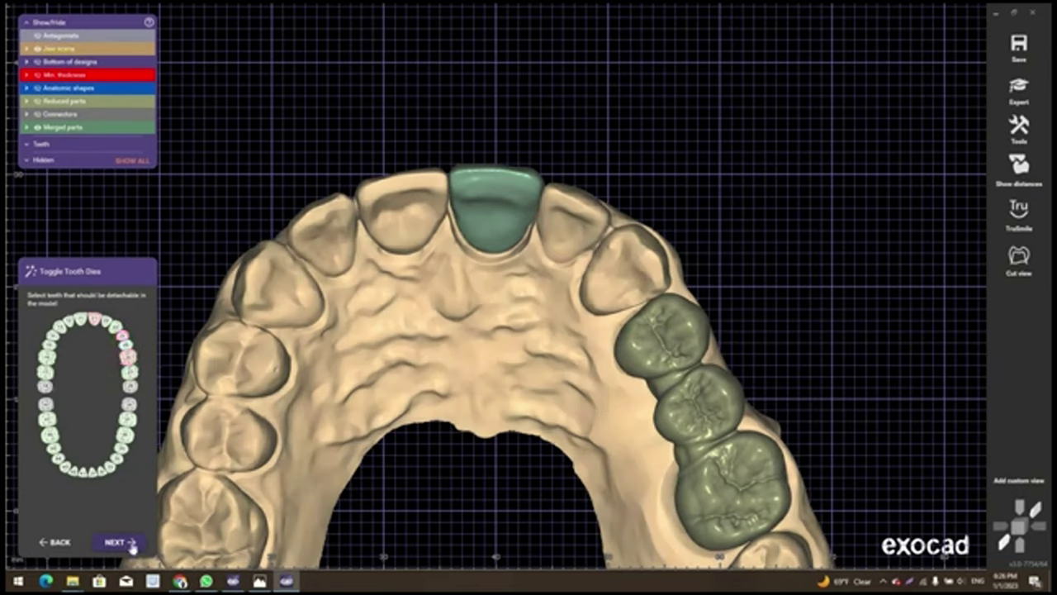
pyautogui.click(131, 542)
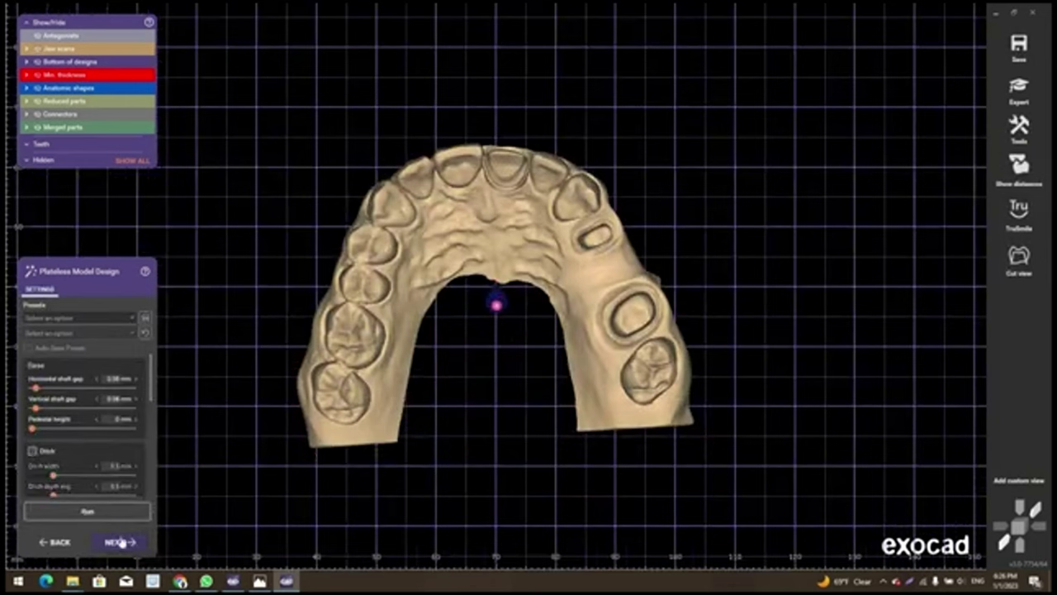
pyautogui.click(124, 542)
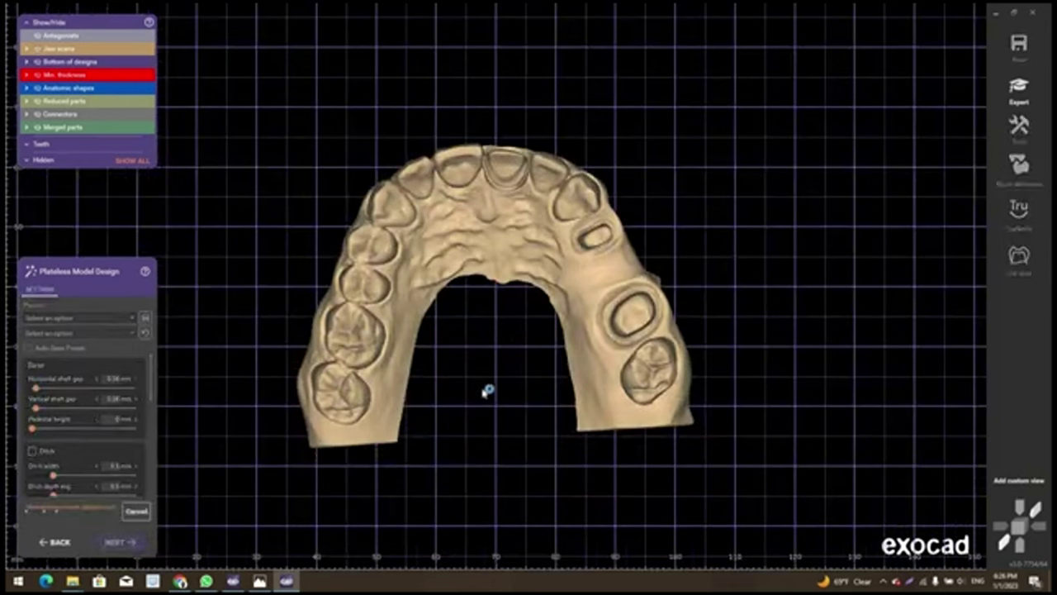
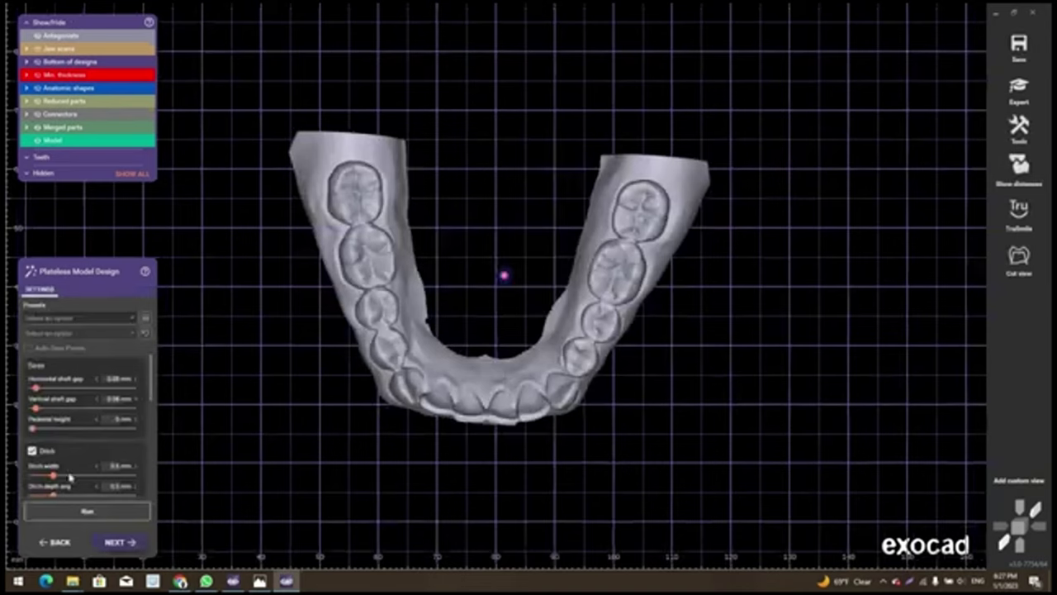
# Run the plateless model base generation for the jaw scans
pyautogui.click(132, 542)
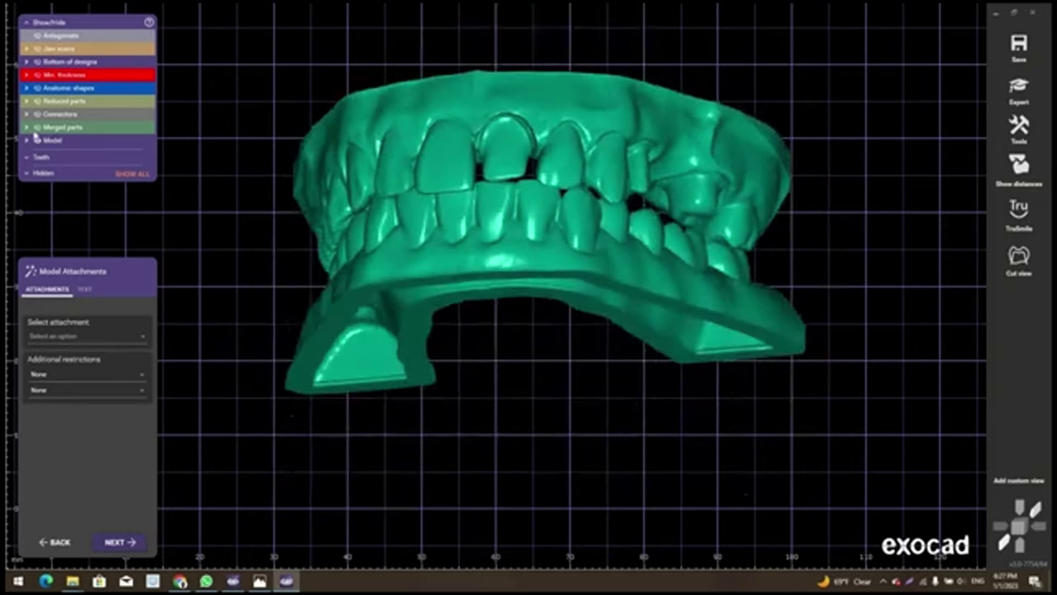
# Show the merged parts and place Support Pin (Improved) attachments with a 2.2 mm bulge height
pyautogui.click(73, 130)
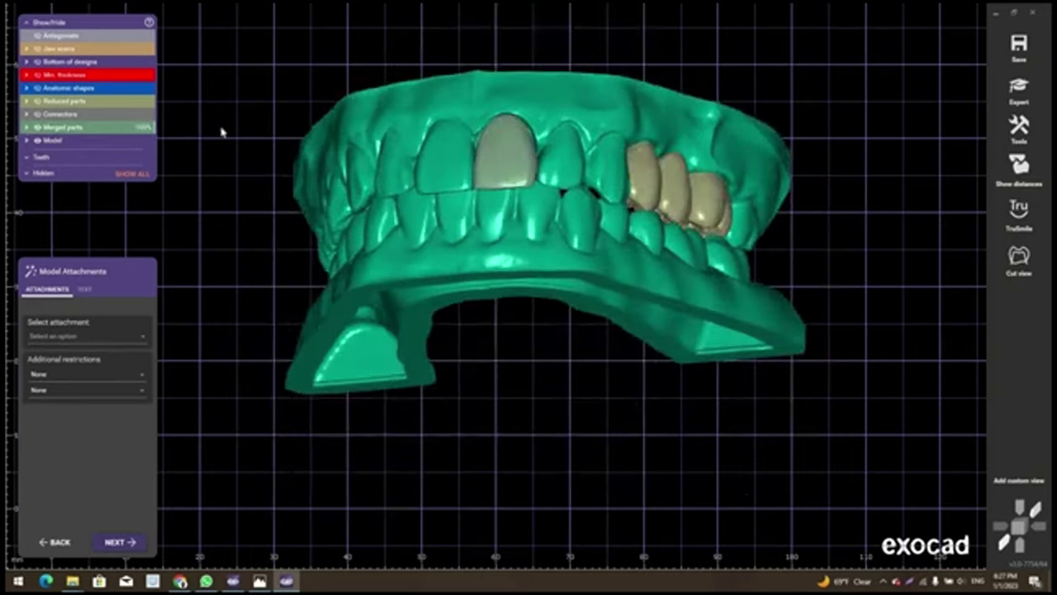
pyautogui.moveTo(543, 307)
pyautogui.mouseDown(button='right')
pyautogui.moveTo(576, 284)
pyautogui.moveTo(551, 381)
pyautogui.mouseUp(button='right')
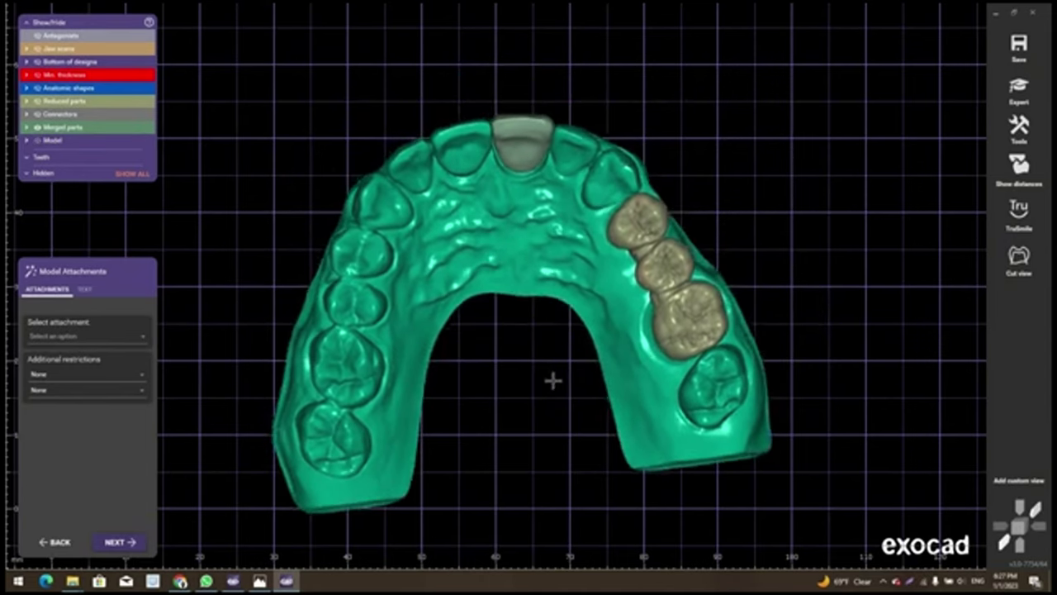
pyautogui.moveTo(630, 406)
pyautogui.mouseDown(button='right')
pyautogui.moveTo(667, 323)
pyautogui.moveTo(247, 313)
pyautogui.mouseUp(button='right')
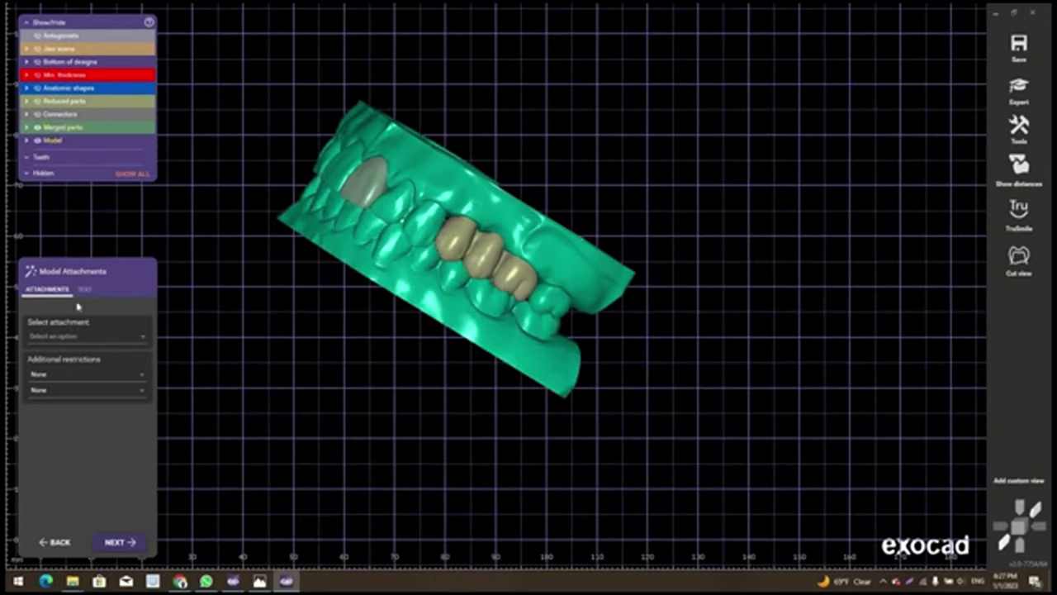
pyautogui.click(142, 339)
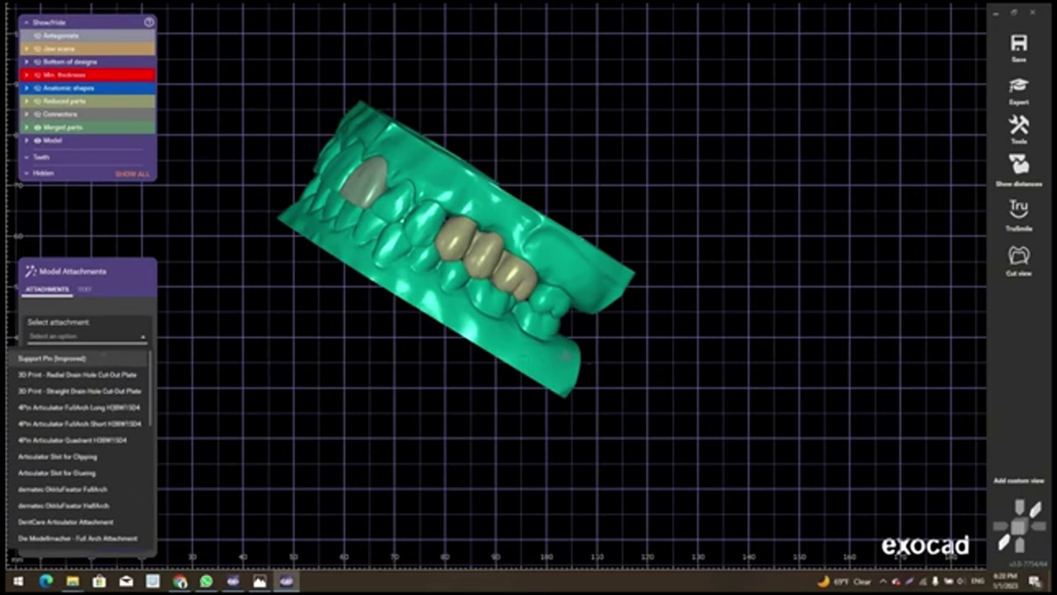
pyautogui.press('Return')
pyautogui.moveTo(569, 312); pyautogui.dragTo(639, 289, button='right')
pyautogui.click(639, 287)
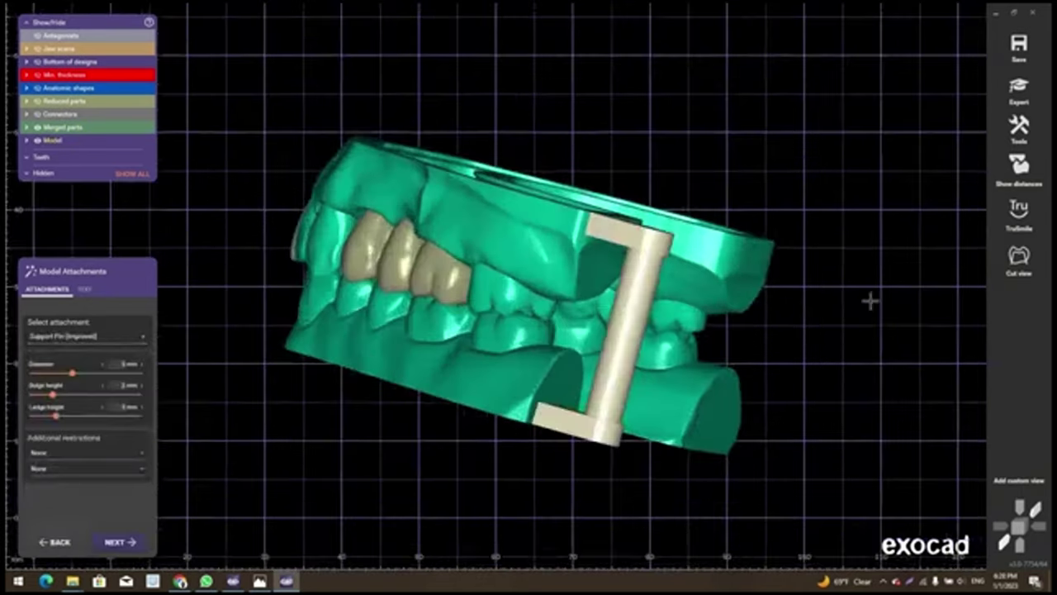
pyautogui.moveTo(872, 300); pyautogui.dragTo(70, 400, button='right')
pyautogui.click(68, 396)
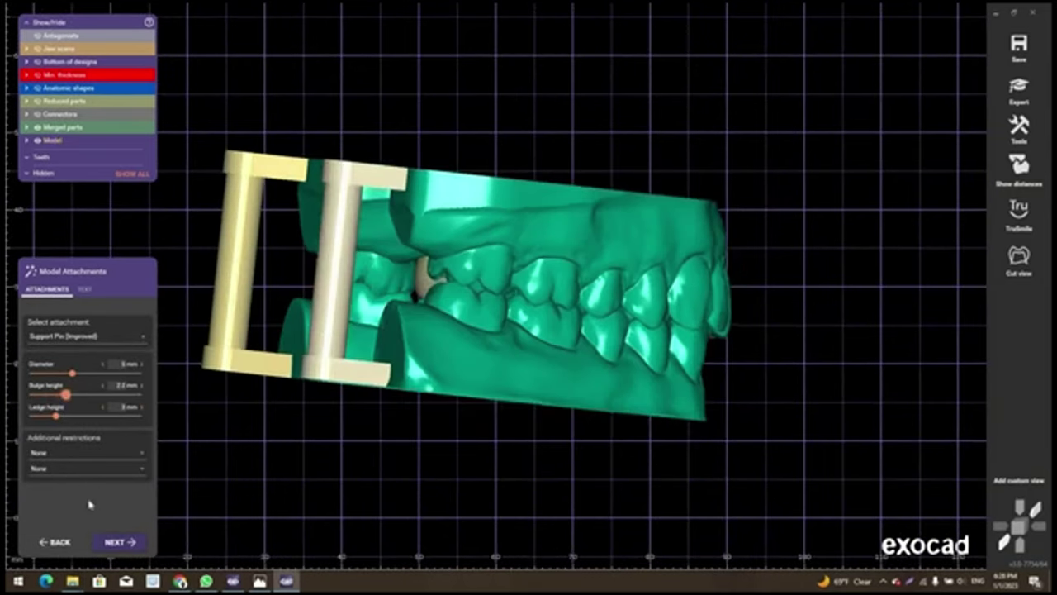
# Clear the existing label text on the Text tab and run the attachment calculation
pyautogui.click(85, 289)
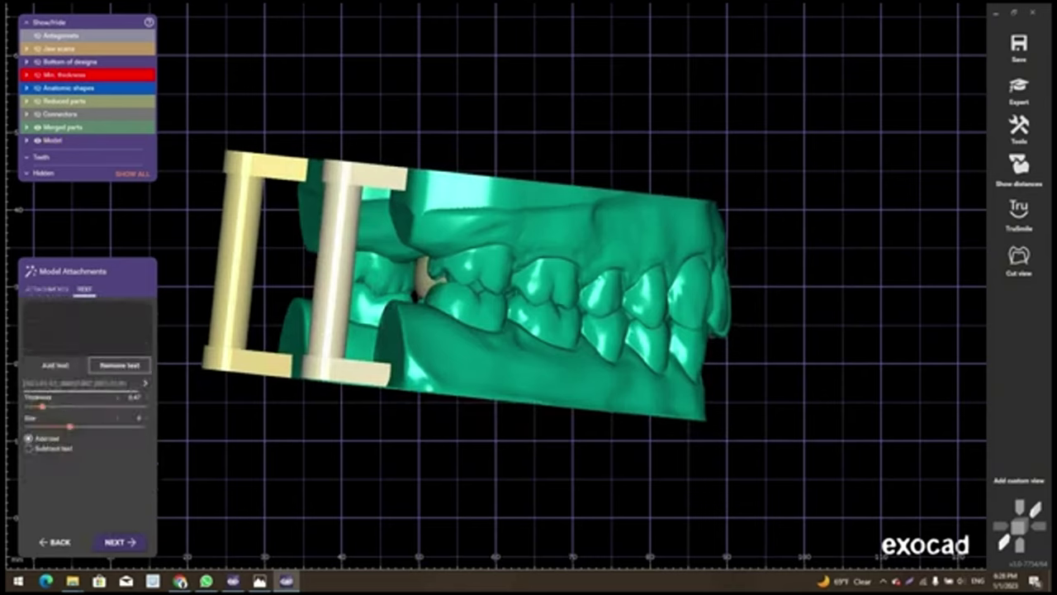
pyautogui.click(136, 364)
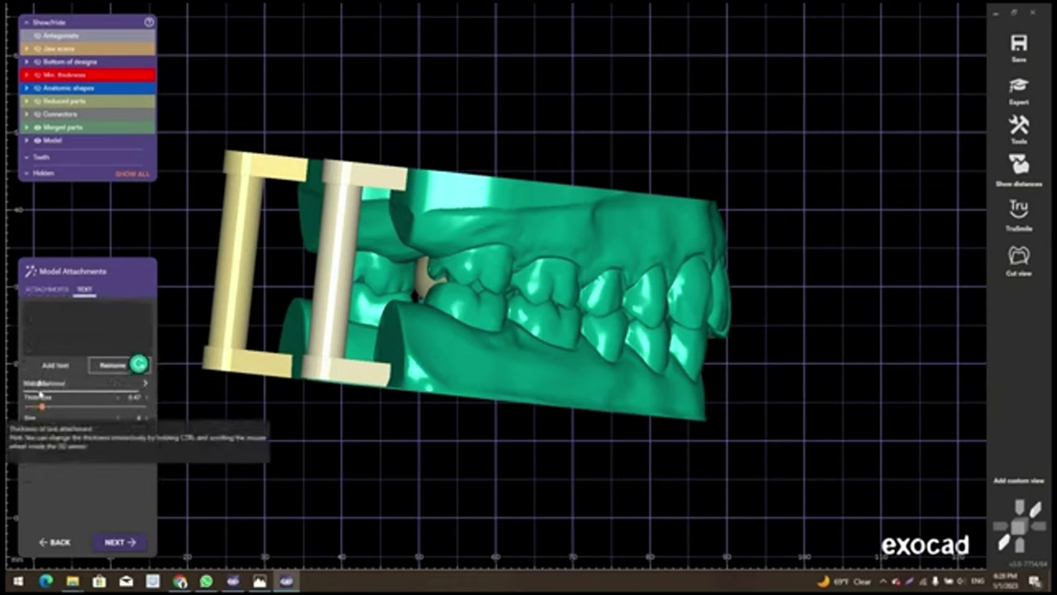
pyautogui.click(137, 364)
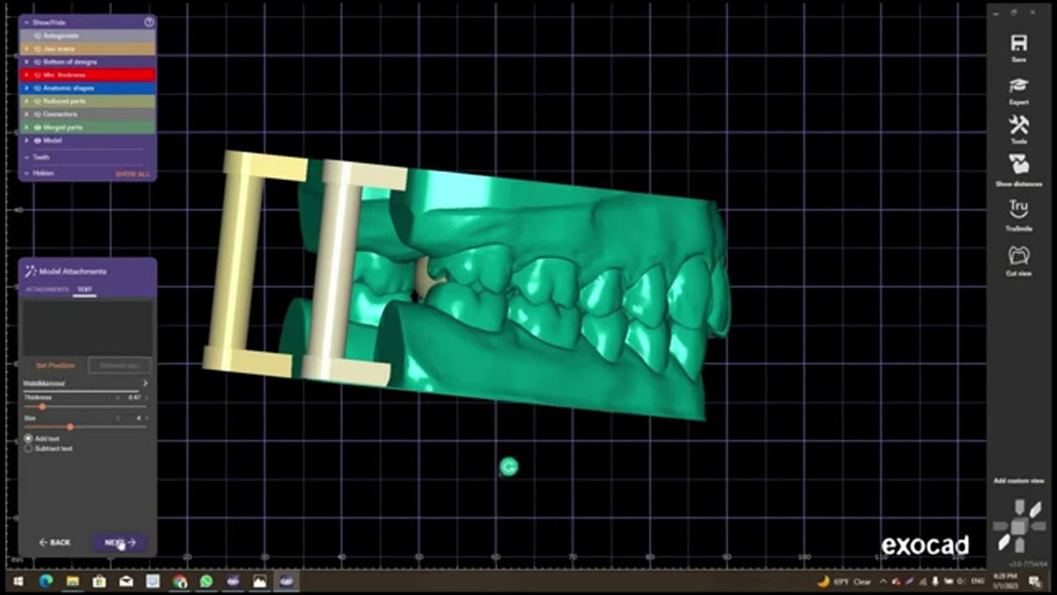
pyautogui.click(118, 543)
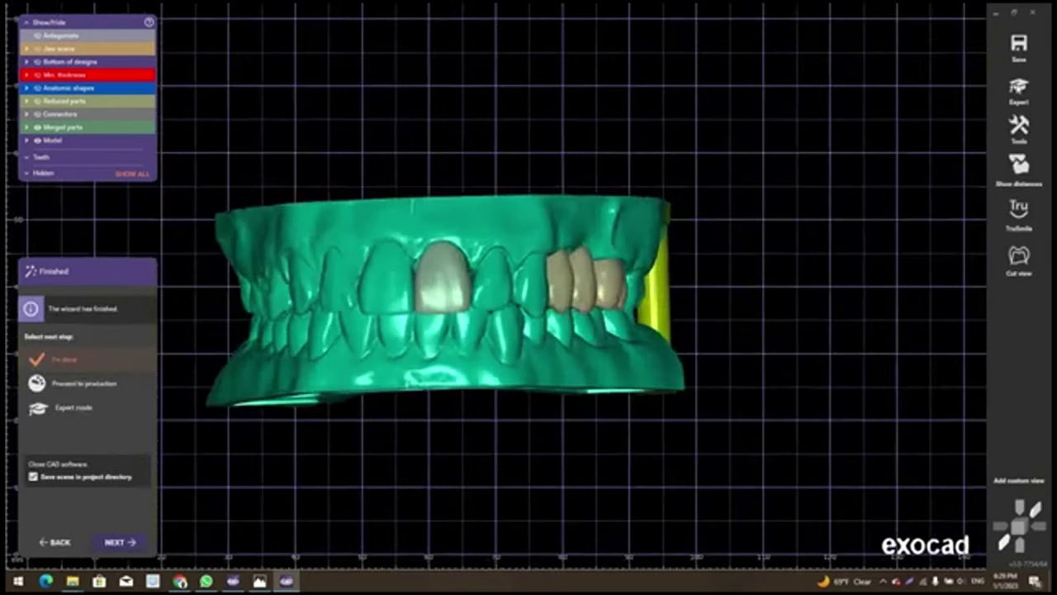
# Reopen Model Attachments, clear the old label, and enter a name as the text
pyautogui.click(1020, 98)
pyautogui.rightClick(811, 316)
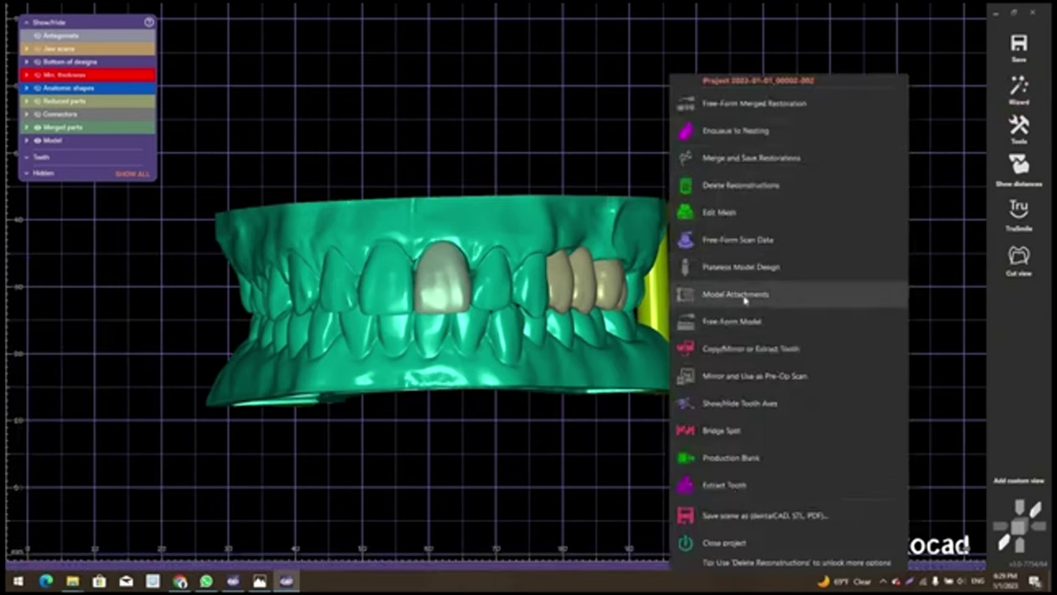
pyautogui.click(554, 322)
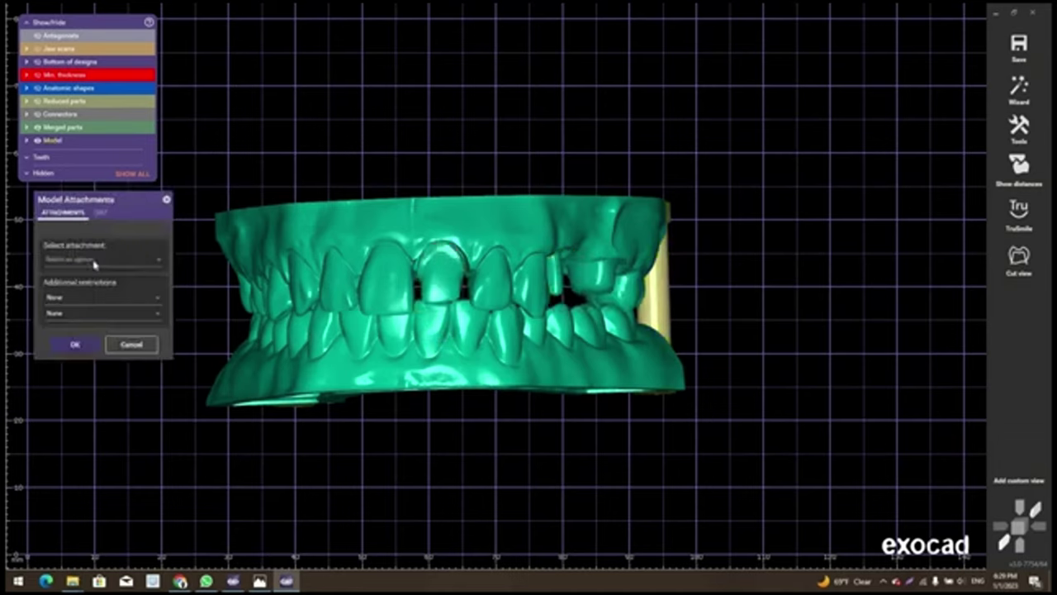
pyautogui.click(99, 212)
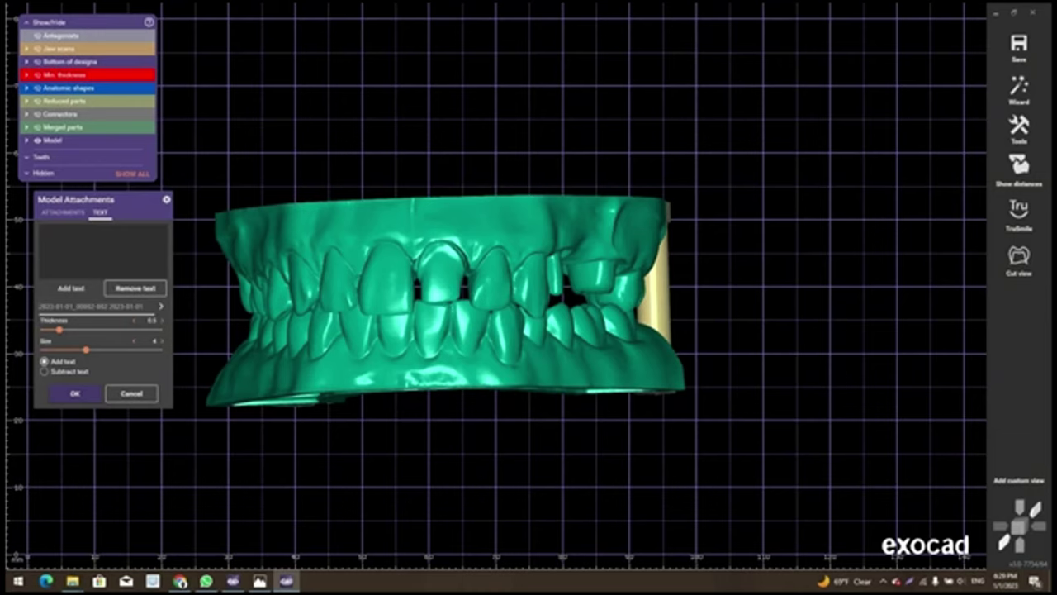
pyautogui.click(154, 287)
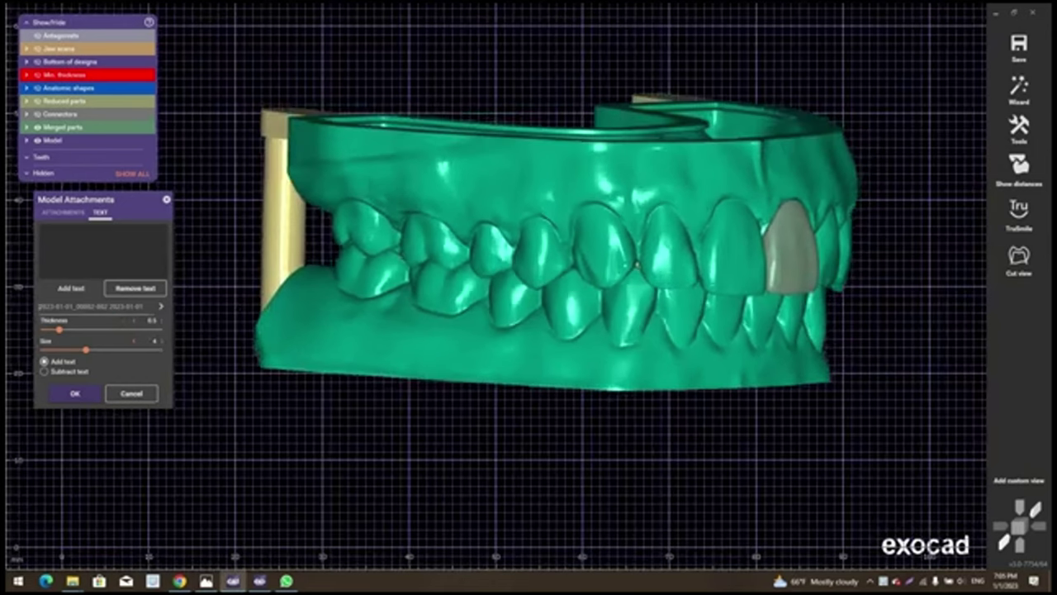
pyautogui.write('Walid Mansour')
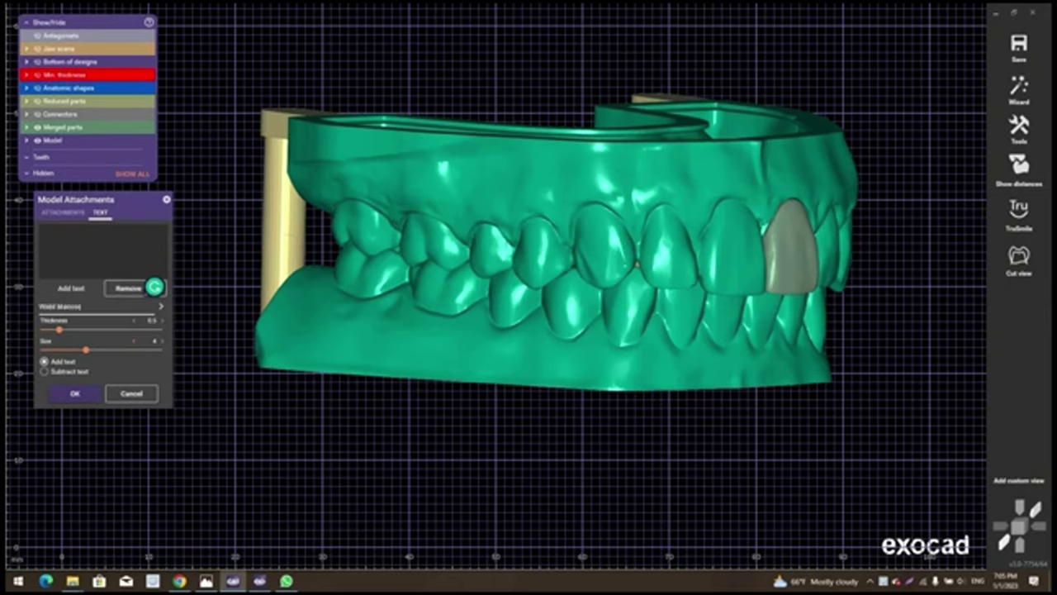
# Place the name label on the lower model base and apply it
pyautogui.click(84, 293)
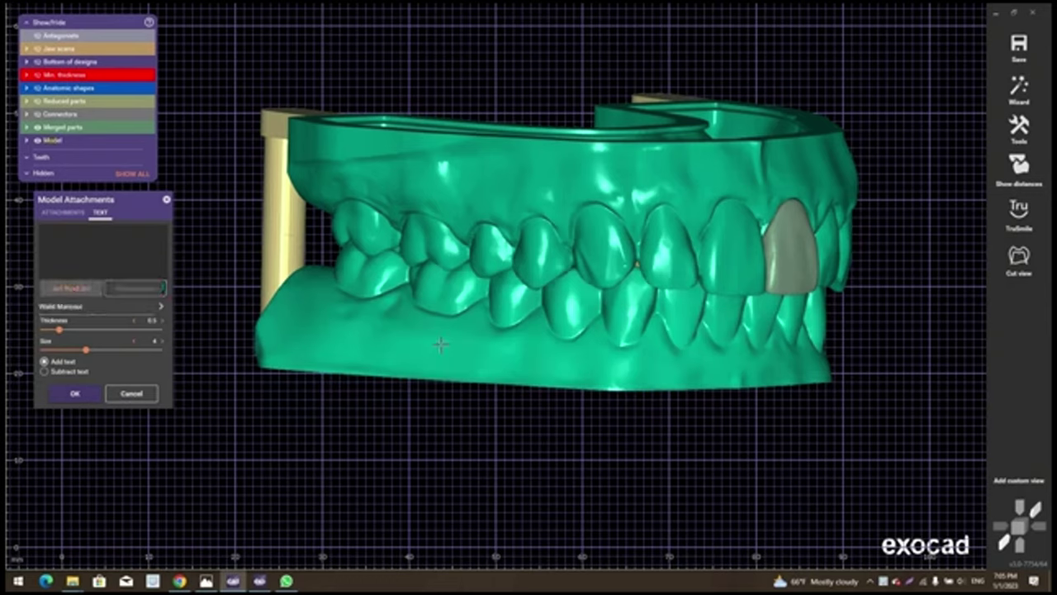
pyautogui.click(516, 357)
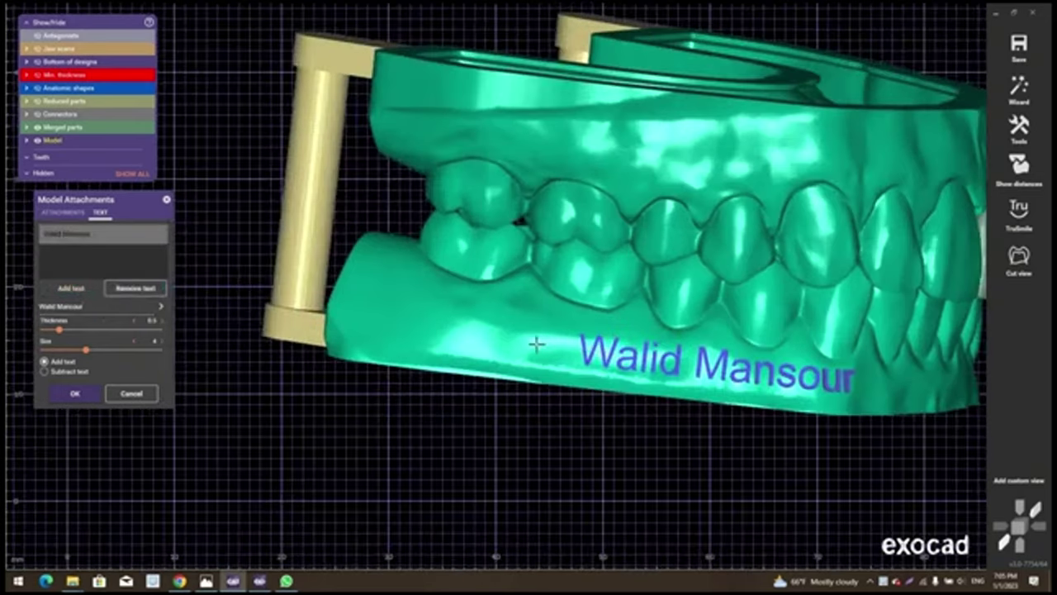
pyautogui.moveTo(537, 347); pyautogui.dragTo(463, 351)
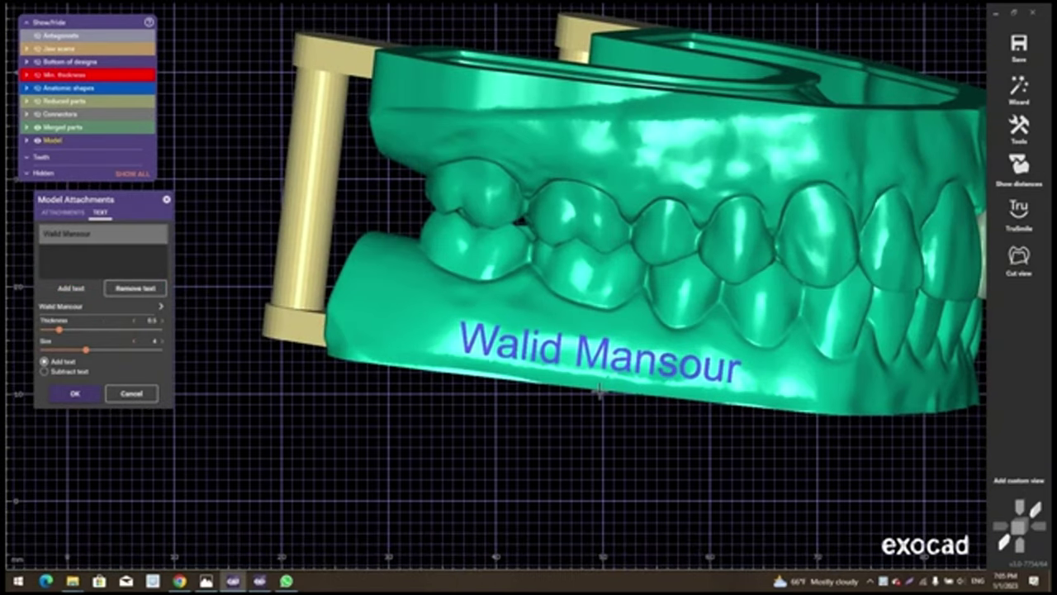
pyautogui.scroll(-2, 601, 392)
pyautogui.moveTo(600, 393)
pyautogui.mouseDown(button='right')
pyautogui.moveTo(613, 308)
pyautogui.moveTo(463, 252)
pyautogui.moveTo(476, 268)
pyautogui.moveTo(207, 434)
pyautogui.mouseUp(button='right')
pyautogui.scroll(2, 463, 252)
pyautogui.scroll(-1, 476, 269)
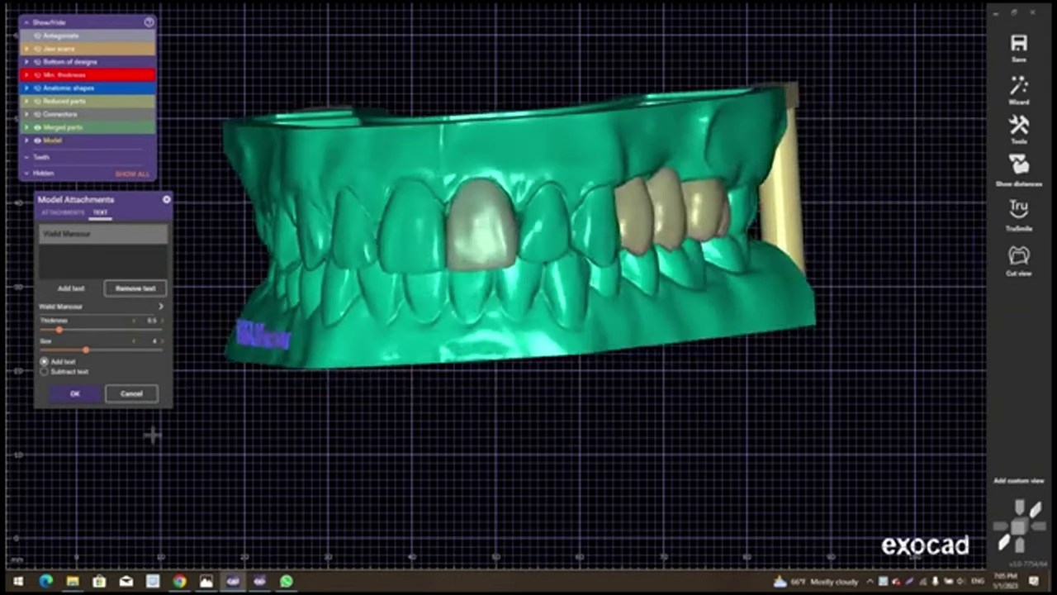
pyautogui.click(80, 393)
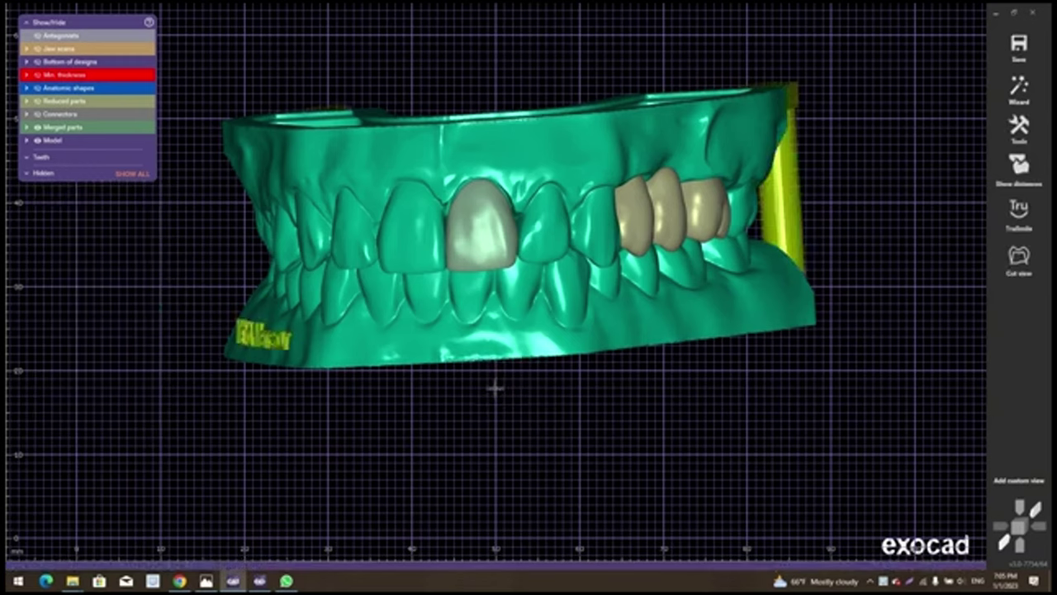
# Orbit and zoom the jaws to check the label and view the upper model's crowns
pyautogui.scroll(-2, 141, 226)
pyautogui.moveTo(141, 226); pyautogui.dragTo(153, 214, button='right')
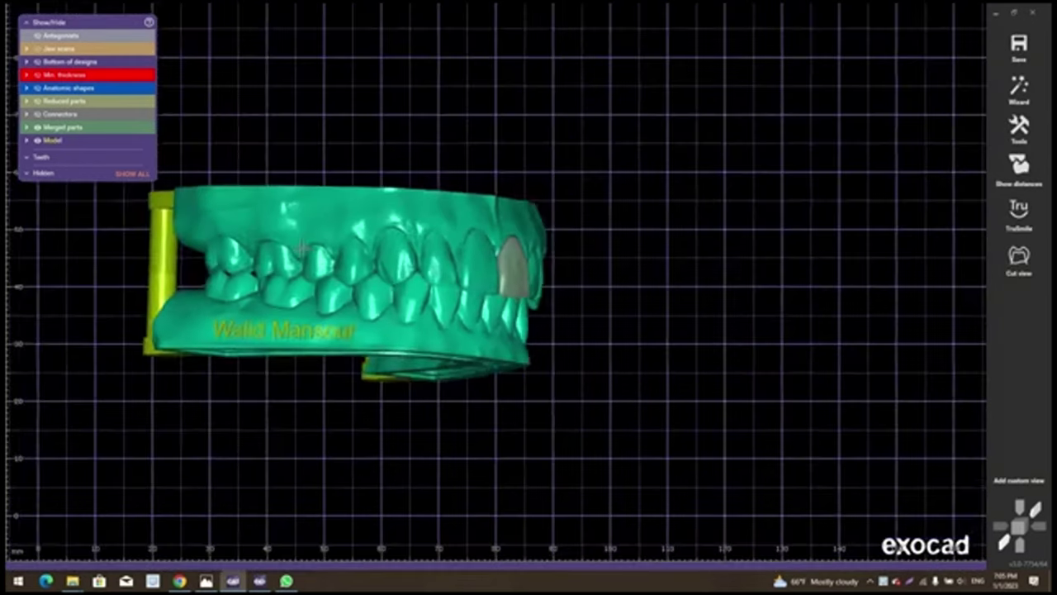
pyautogui.scroll(2, 153, 215)
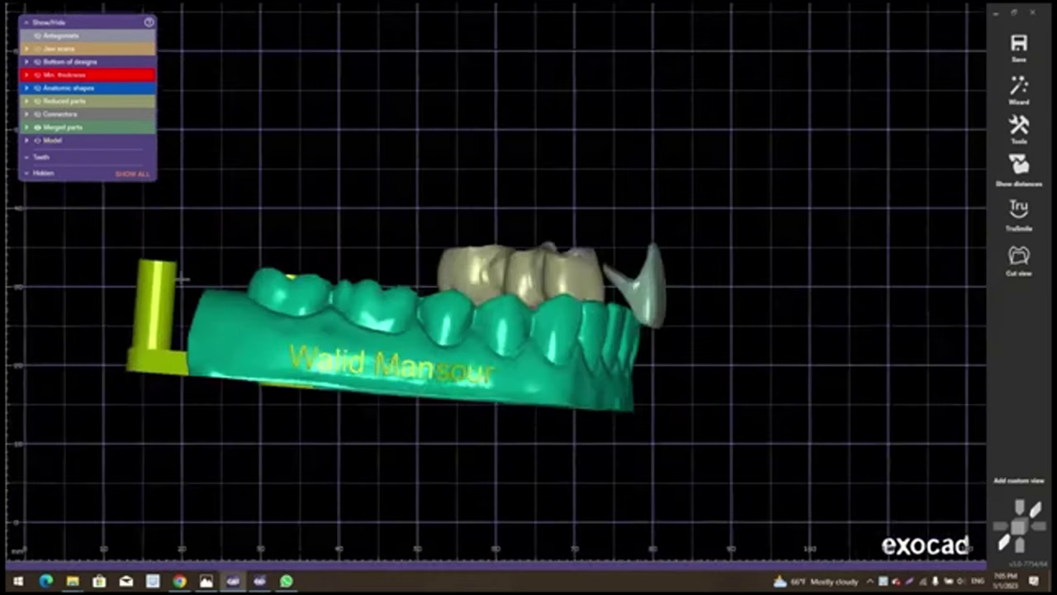
pyautogui.moveTo(189, 278)
pyautogui.mouseDown(button='right')
pyautogui.moveTo(161, 293)
pyautogui.moveTo(157, 250)
pyautogui.moveTo(360, 361)
pyautogui.moveTo(589, 418)
pyautogui.mouseUp(button='right')
pyautogui.scroll(2, 157, 249)
pyautogui.scroll(-1, 283, 325)
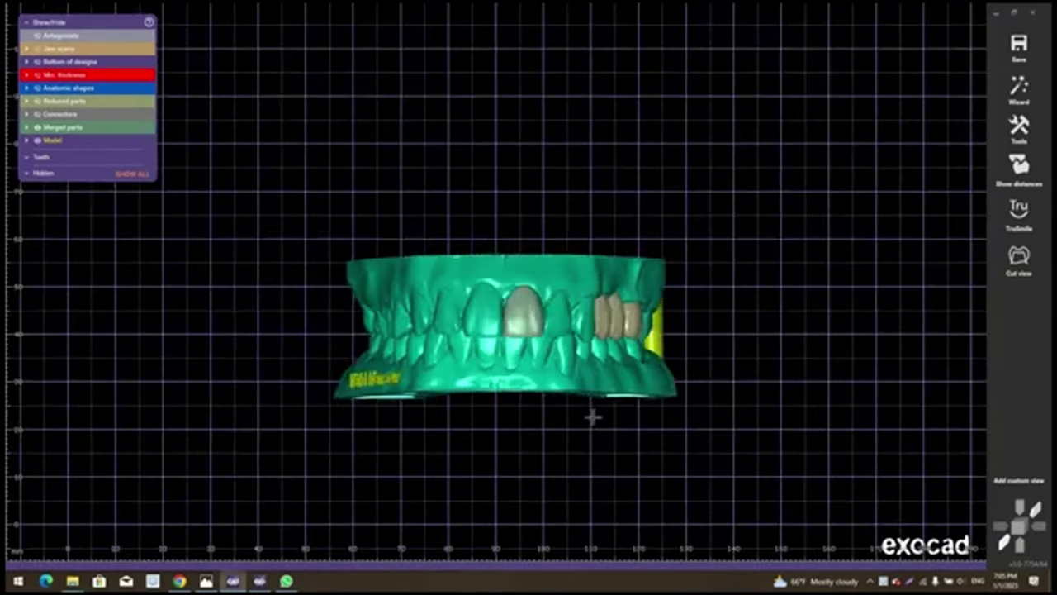
pyautogui.scroll(1, 590, 418)
pyautogui.scroll(2, 578, 364)
pyautogui.moveTo(575, 363)
pyautogui.mouseDown(button='right')
pyautogui.moveTo(590, 426)
pyautogui.moveTo(550, 389)
pyautogui.mouseUp(button='right')
pyautogui.scroll(-2, 551, 388)
pyautogui.moveTo(601, 435); pyautogui.dragTo(559, 431, button='right')
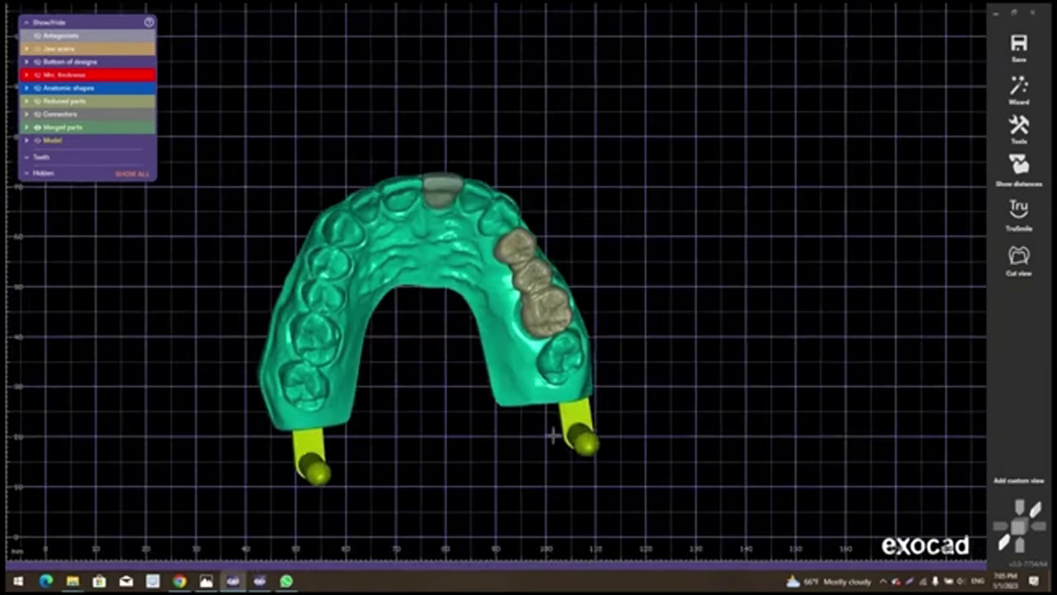
pyautogui.scroll(2, 300, 455)
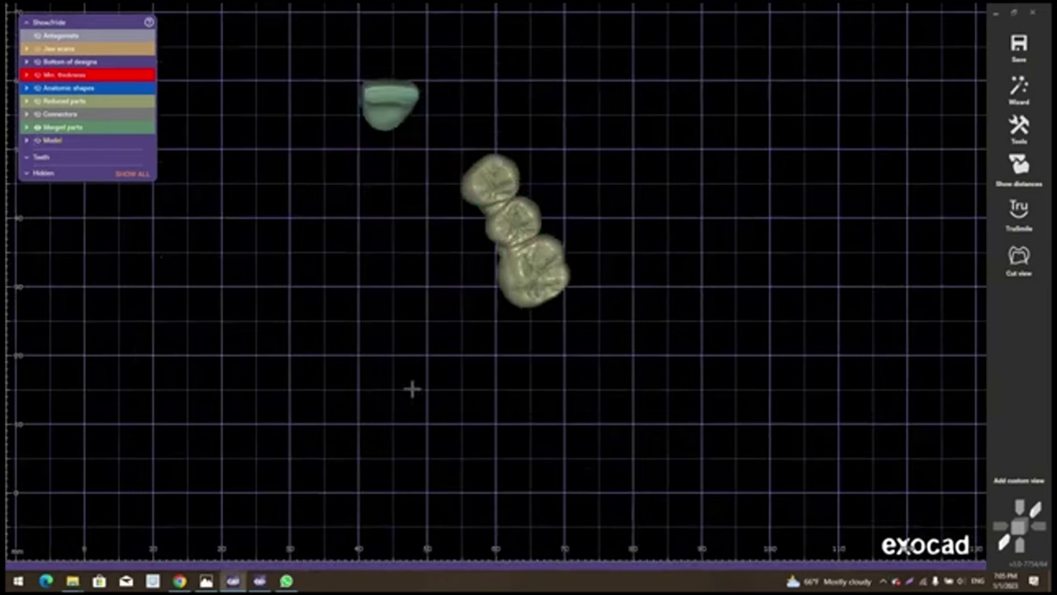
pyautogui.scroll(-2, 405, 383)
pyautogui.moveTo(398, 380)
pyautogui.mouseDown(button='right')
pyautogui.moveTo(459, 366)
pyautogui.moveTo(428, 174)
pyautogui.moveTo(465, 178)
pyautogui.mouseUp(button='right')
pyautogui.scroll(2, 429, 172)
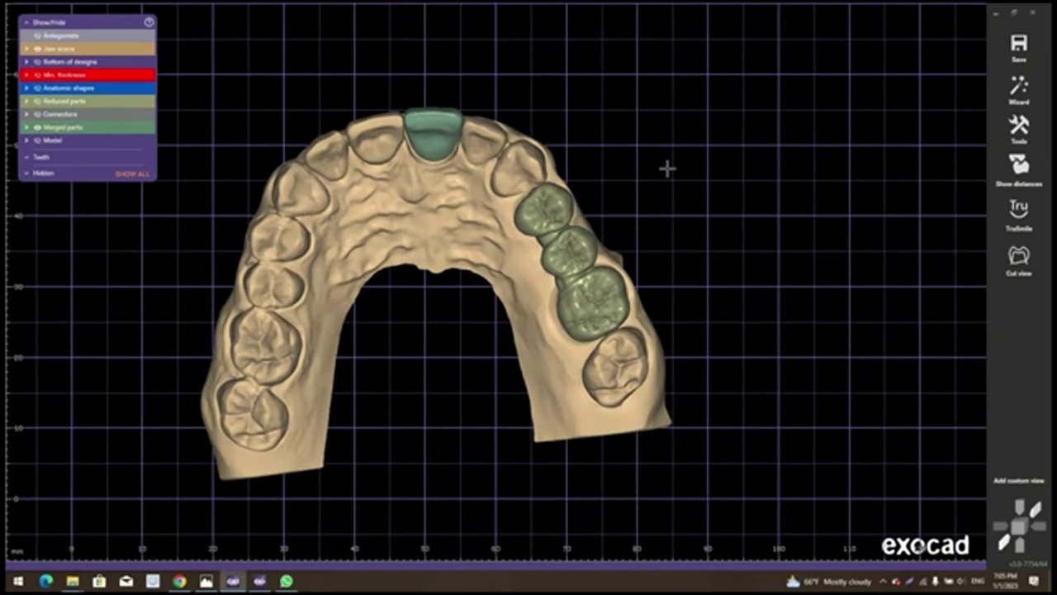
# Export the visible objects as Plain STL 'pre op case upper' in the original coordinate system
pyautogui.rightClick(764, 445)
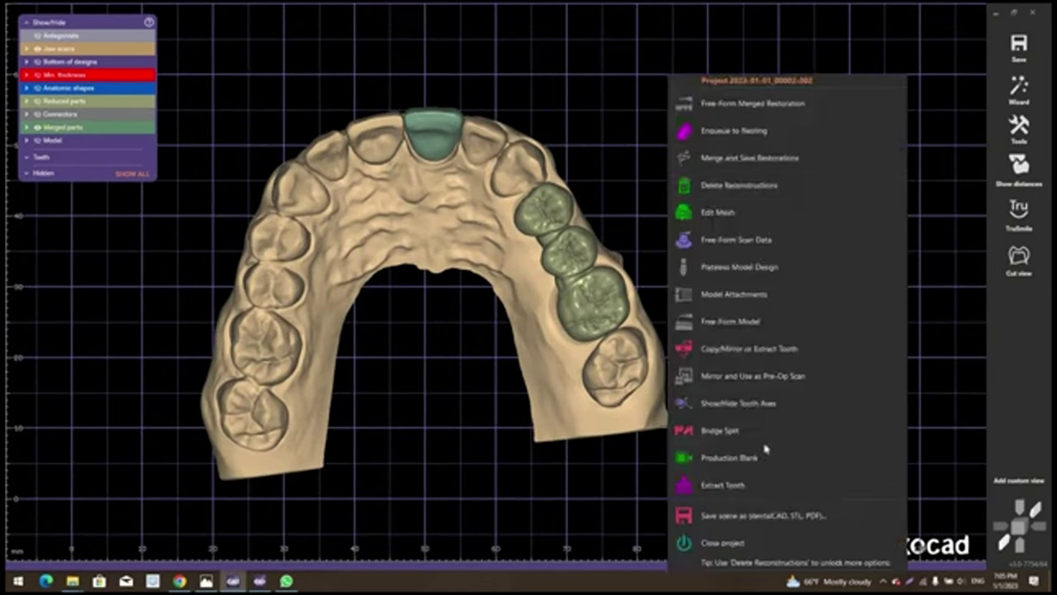
pyautogui.click(764, 515)
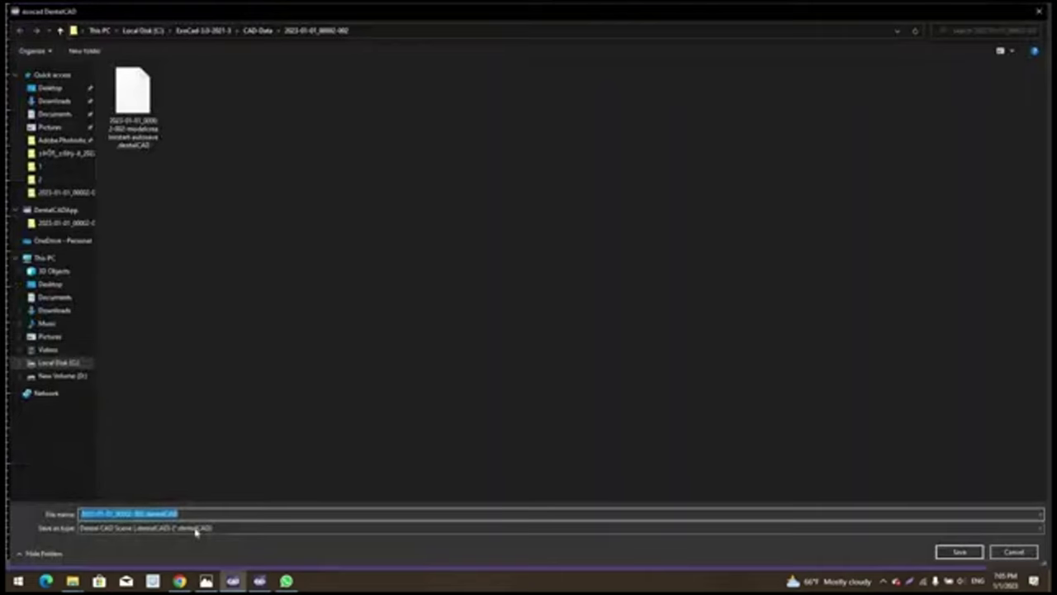
pyautogui.click(192, 528)
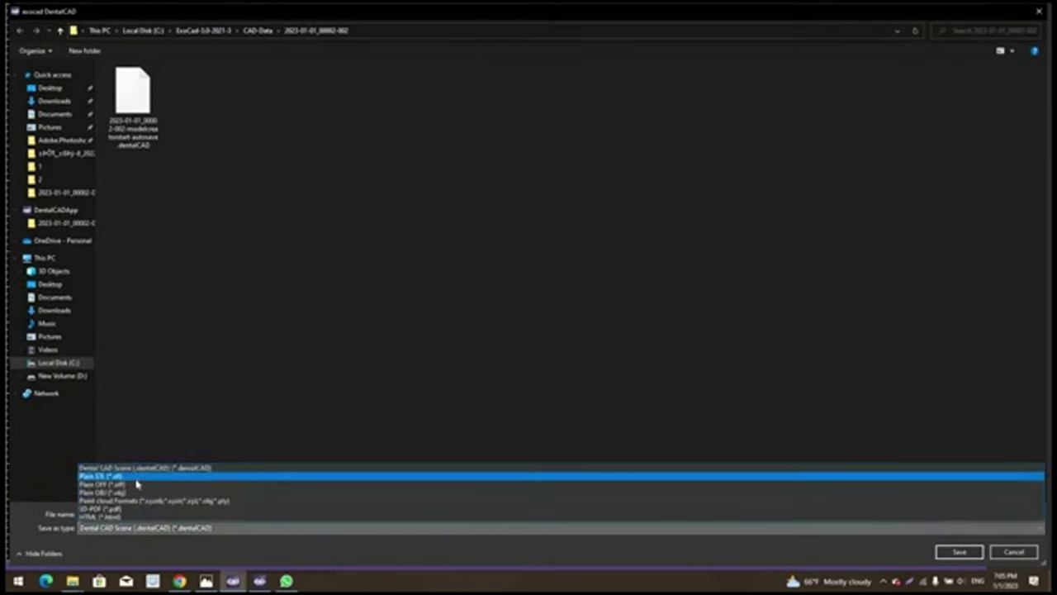
pyautogui.click(137, 484)
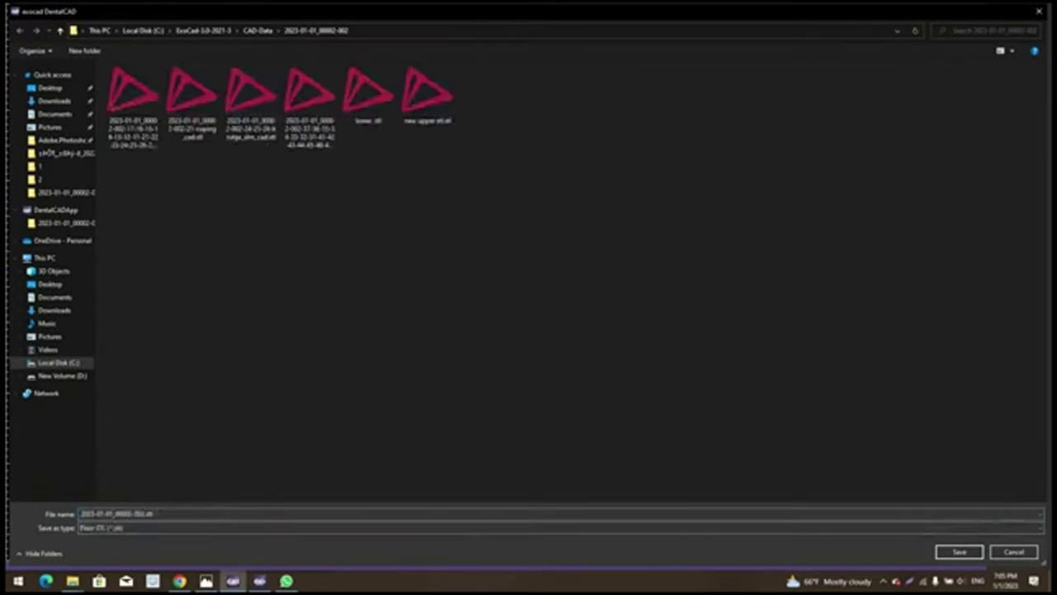
pyautogui.hotkey('shift', 'Tab')
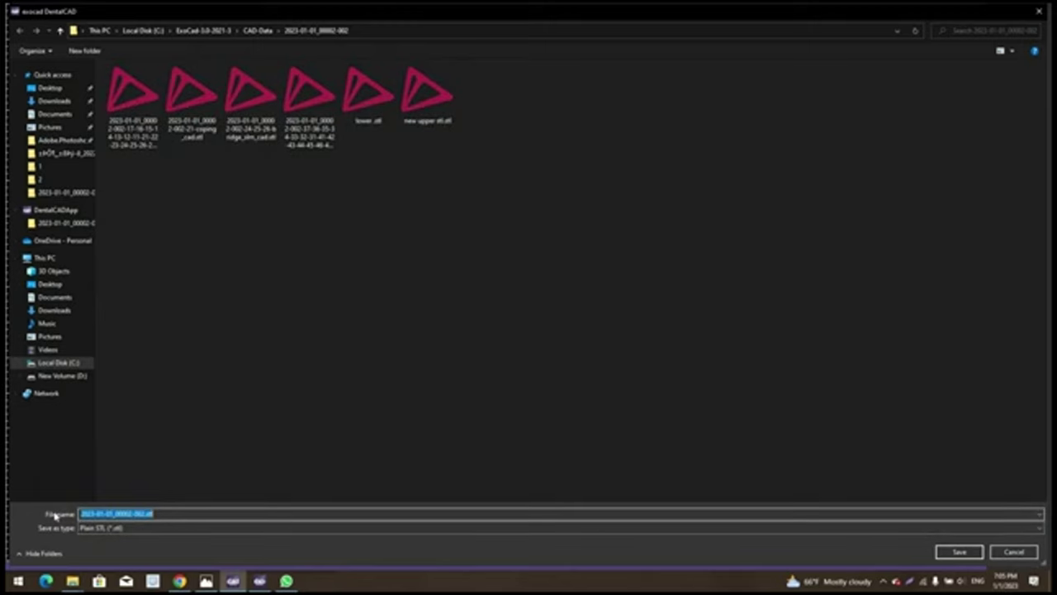
pyautogui.write('ase')
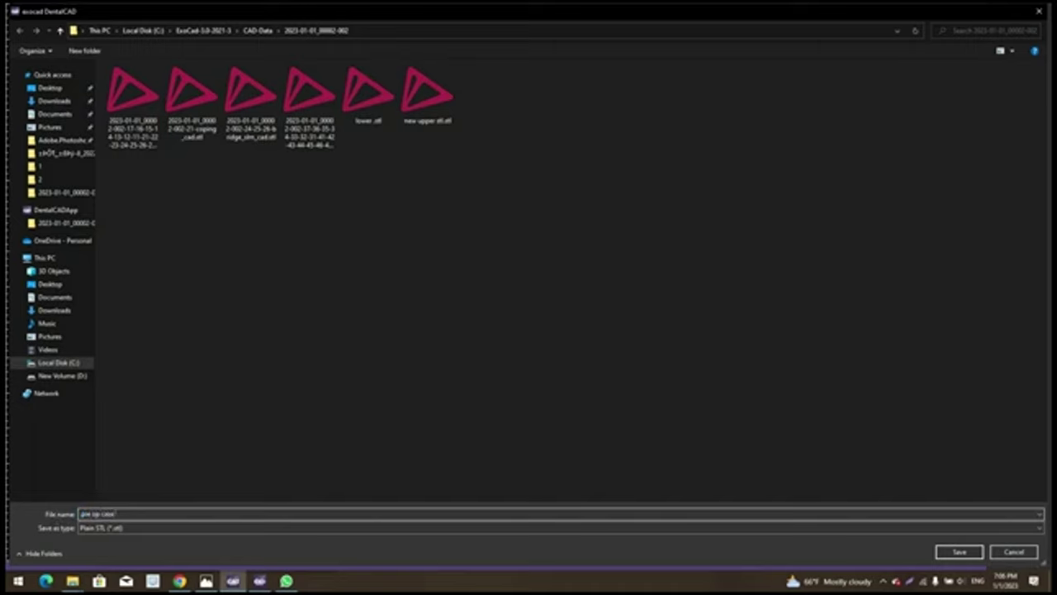
pyautogui.write('pper')
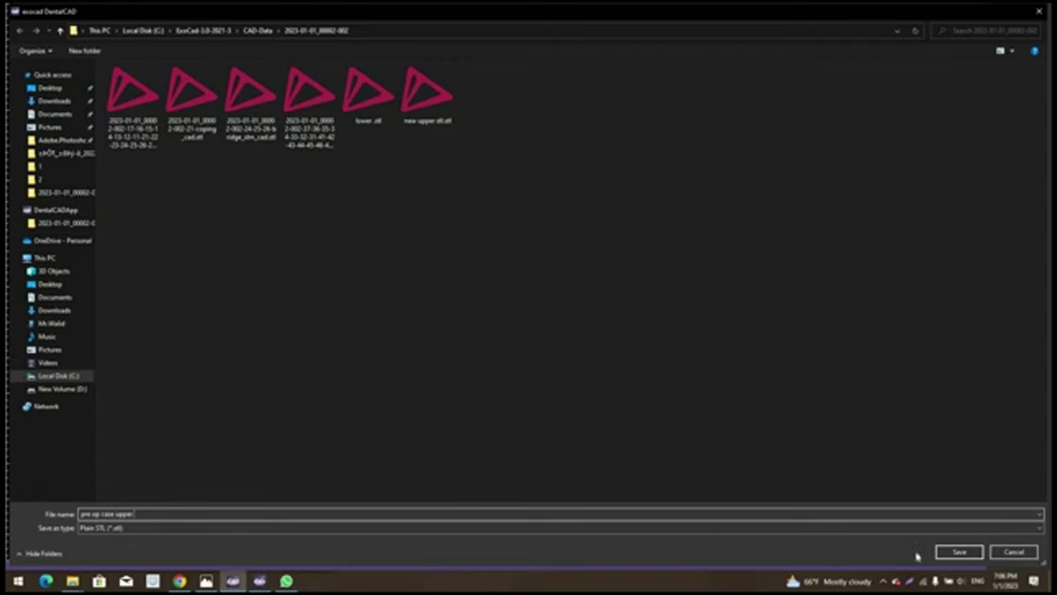
pyautogui.click(941, 555)
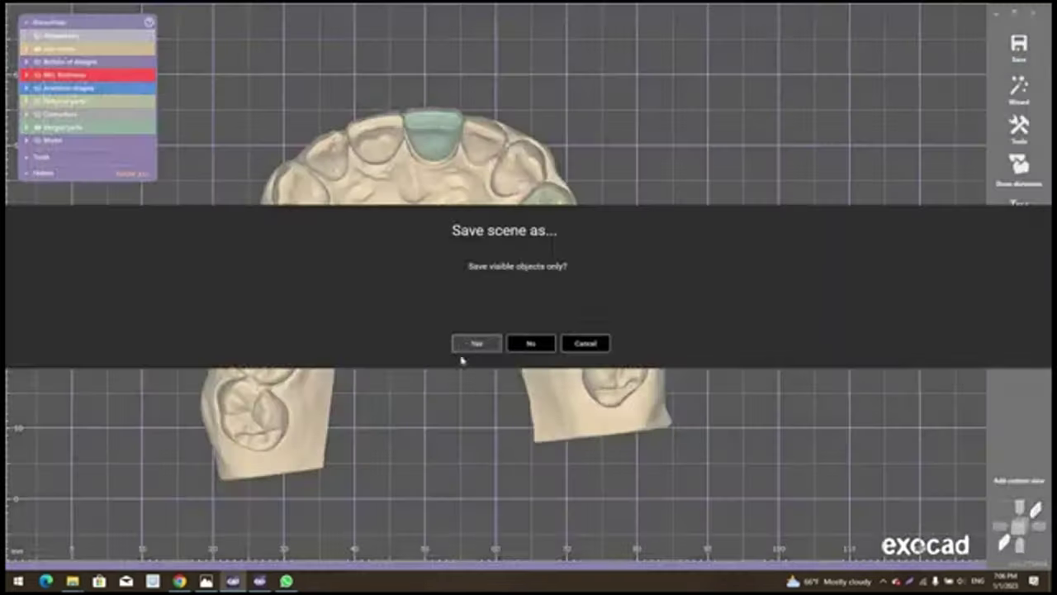
pyautogui.click(468, 346)
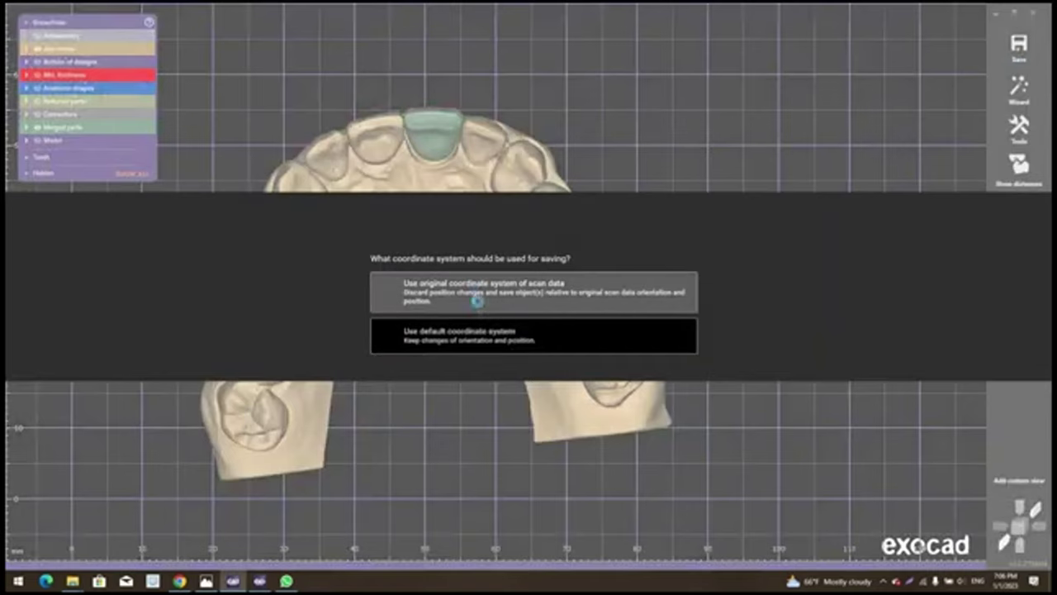
pyautogui.click(473, 298)
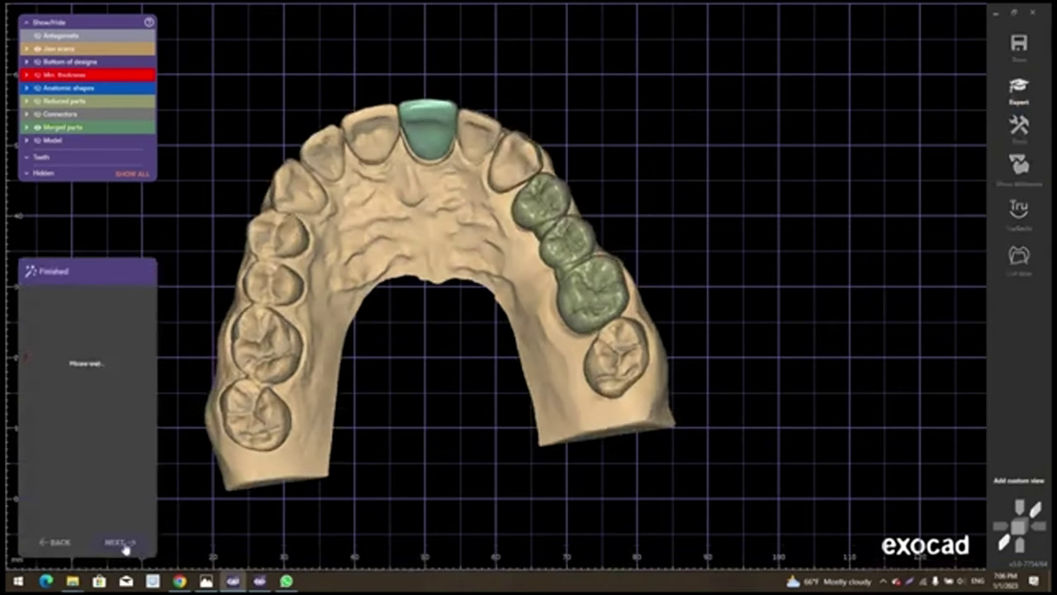
pyautogui.click(122, 541)
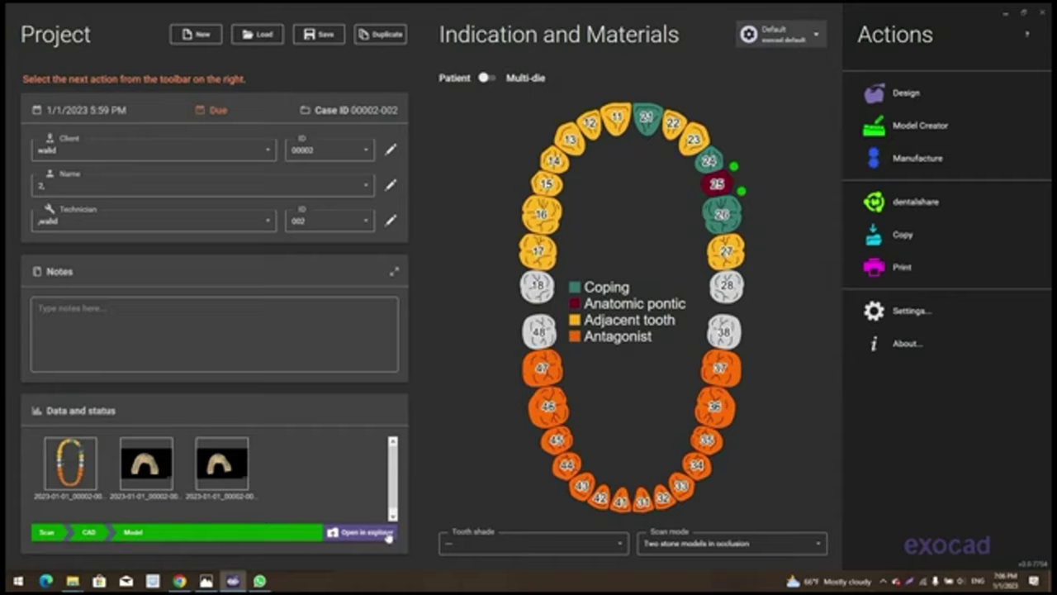
# Open the case data folder full-screen and open pre op case upper.stl
pyautogui.click(388, 538)
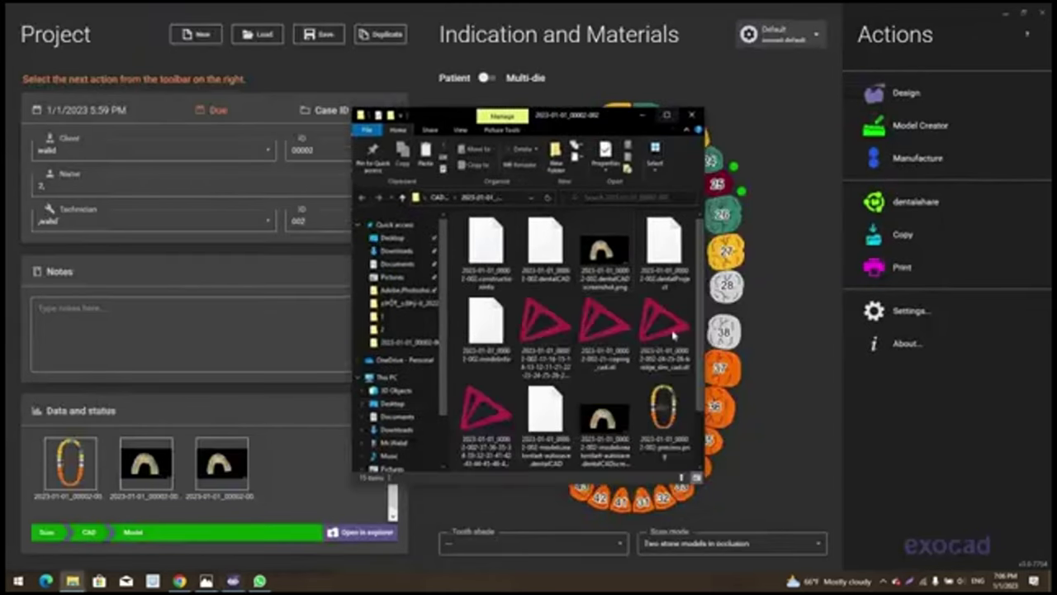
pyautogui.click(668, 116)
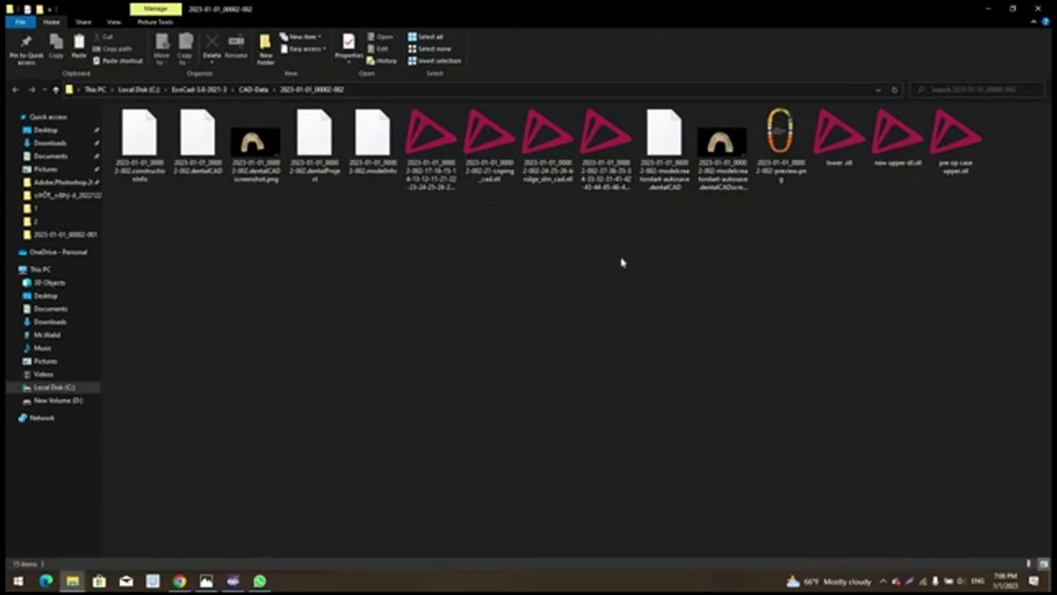
pyautogui.doubleClick(960, 157)
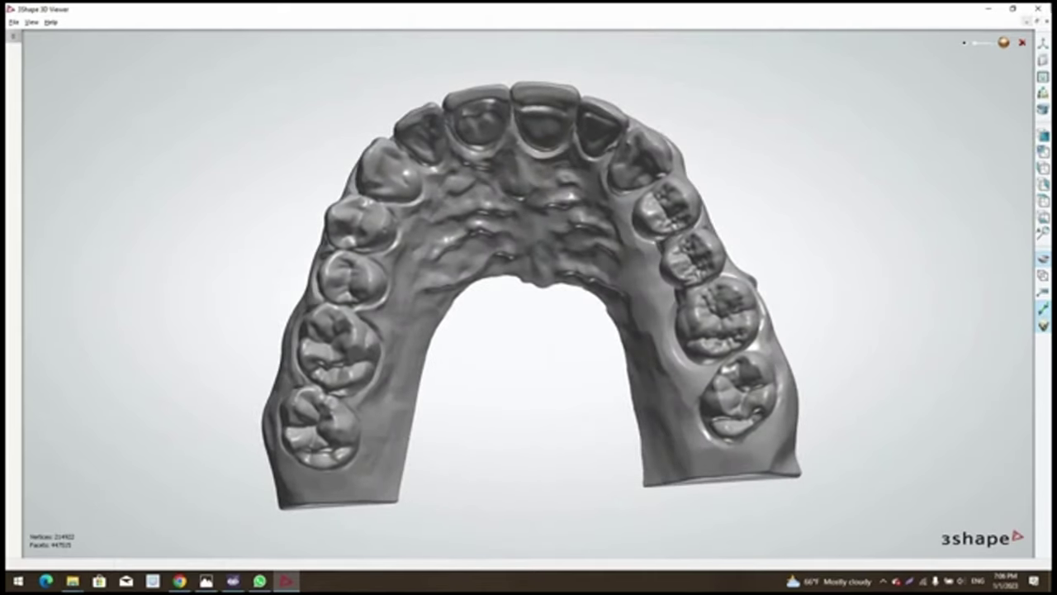
# Close the 3D viewer and the File Explorer window
pyautogui.hotkey('alt', 'F4')
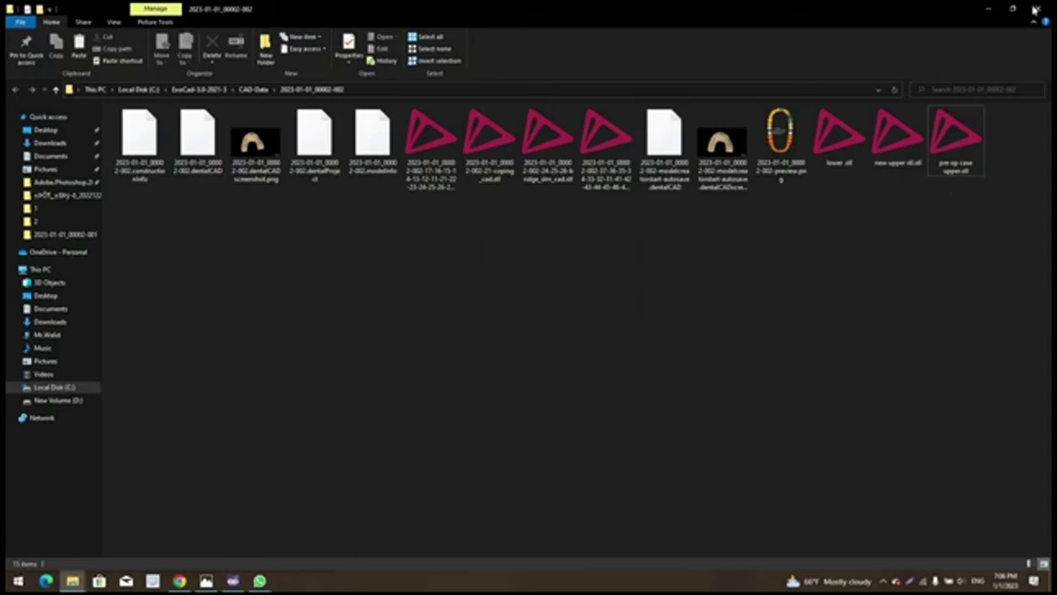
pyautogui.hotkey('alt', 'F4')
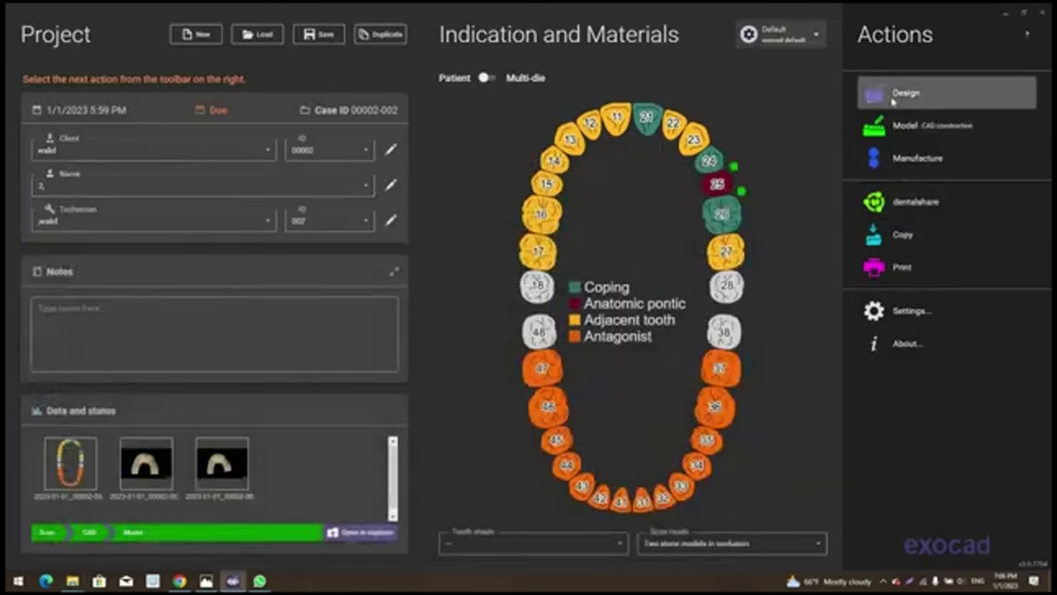
# Relaunch the case design, review tooth 21 settings, and load the Default scene
pyautogui.click(893, 99)
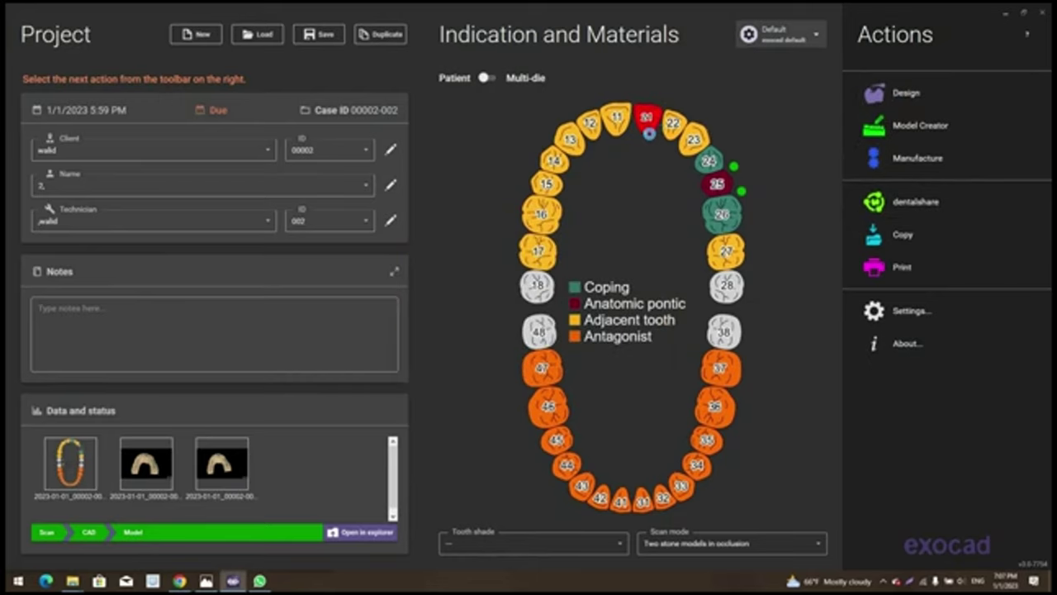
pyautogui.click(648, 136)
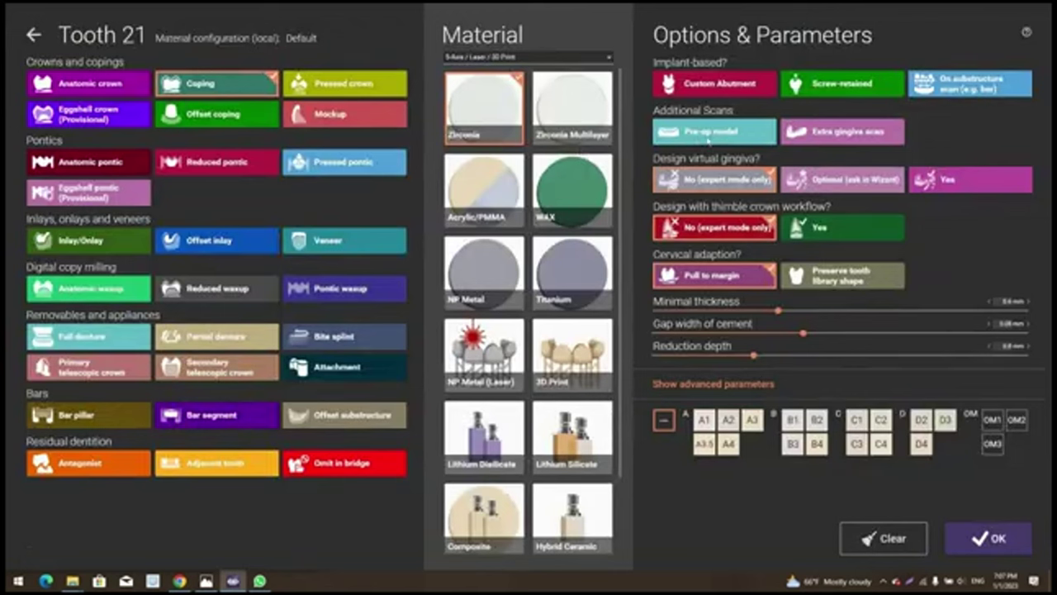
pyautogui.press('Return')
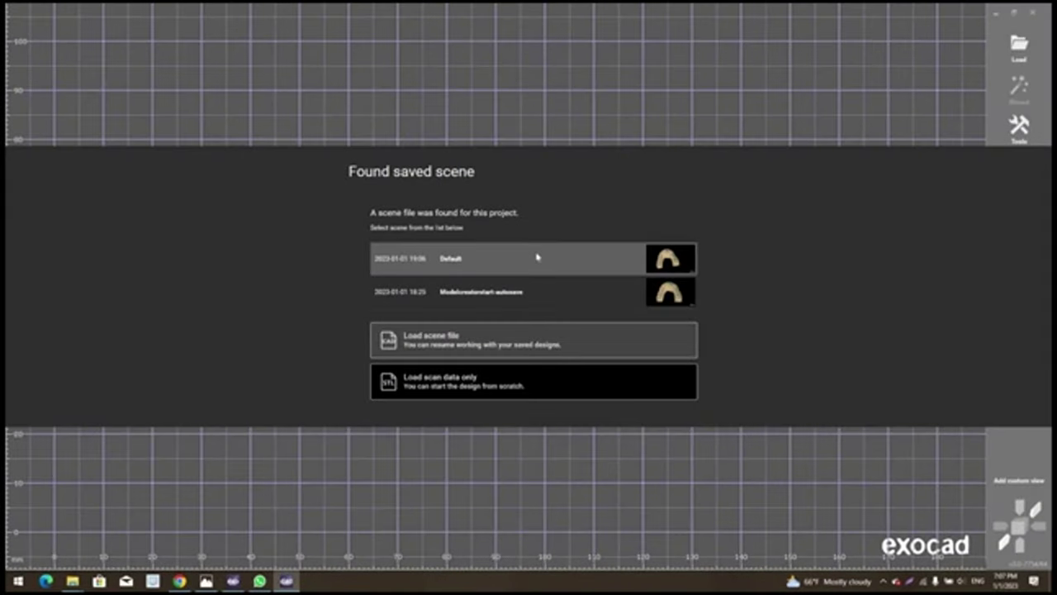
pyautogui.click(469, 339)
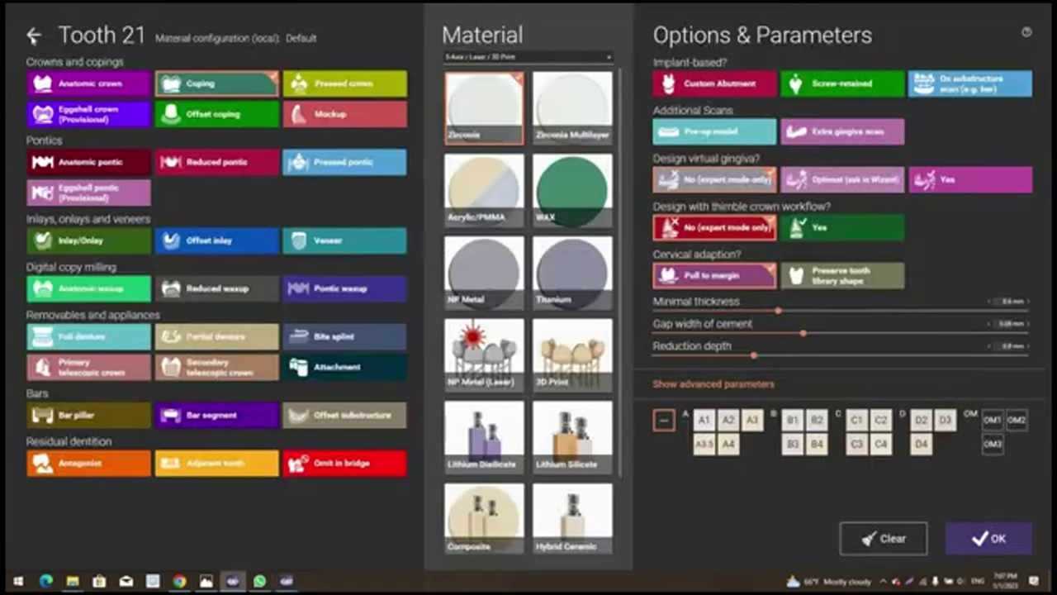
pyautogui.click(33, 34)
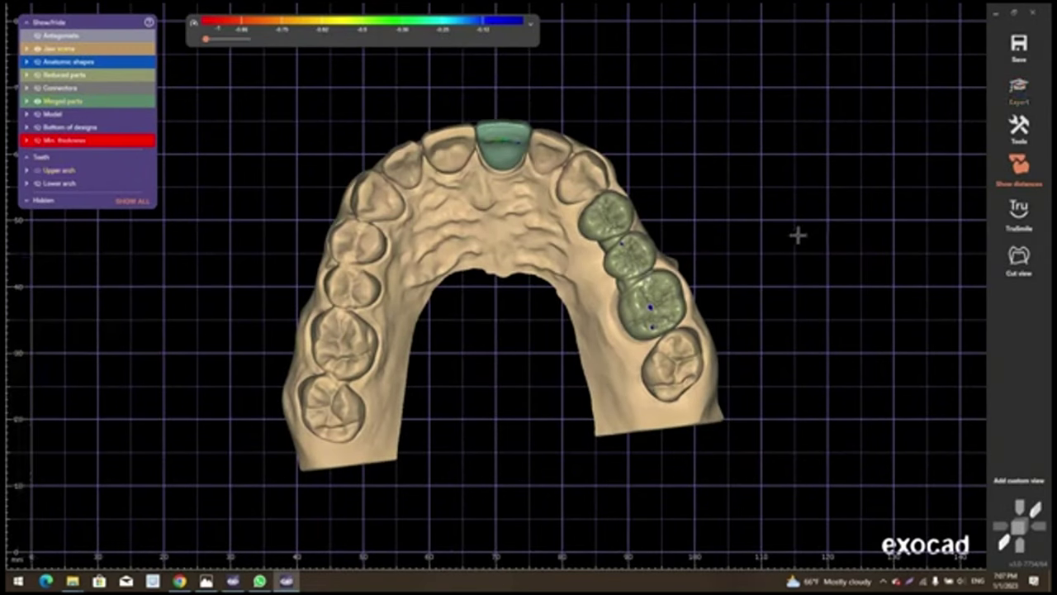
# Select bridge teeth 24, 25 and 26 and delete their merged parts
pyautogui.click(616, 268)
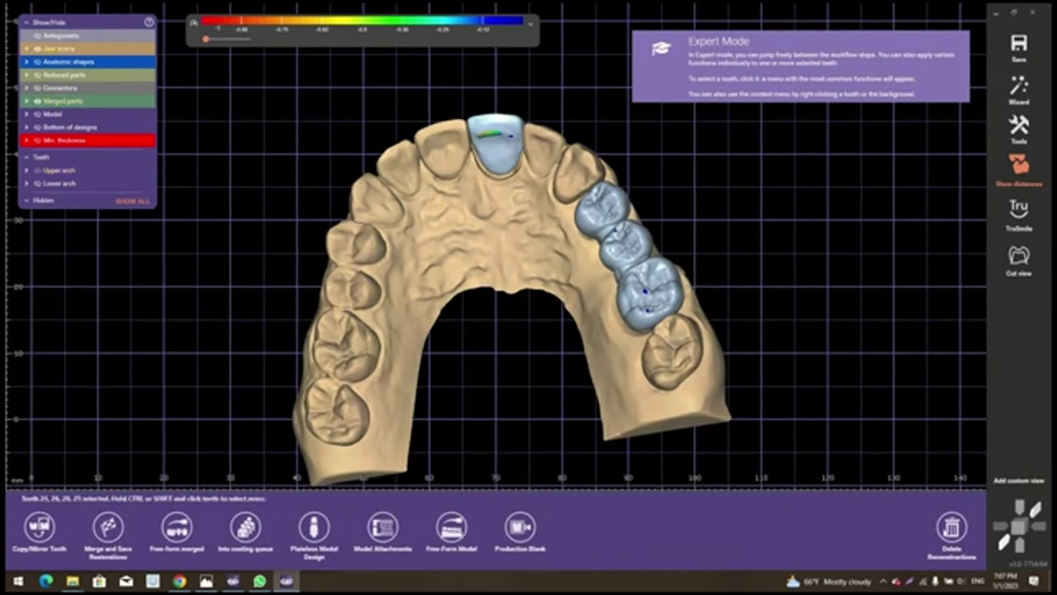
pyautogui.click(950, 526)
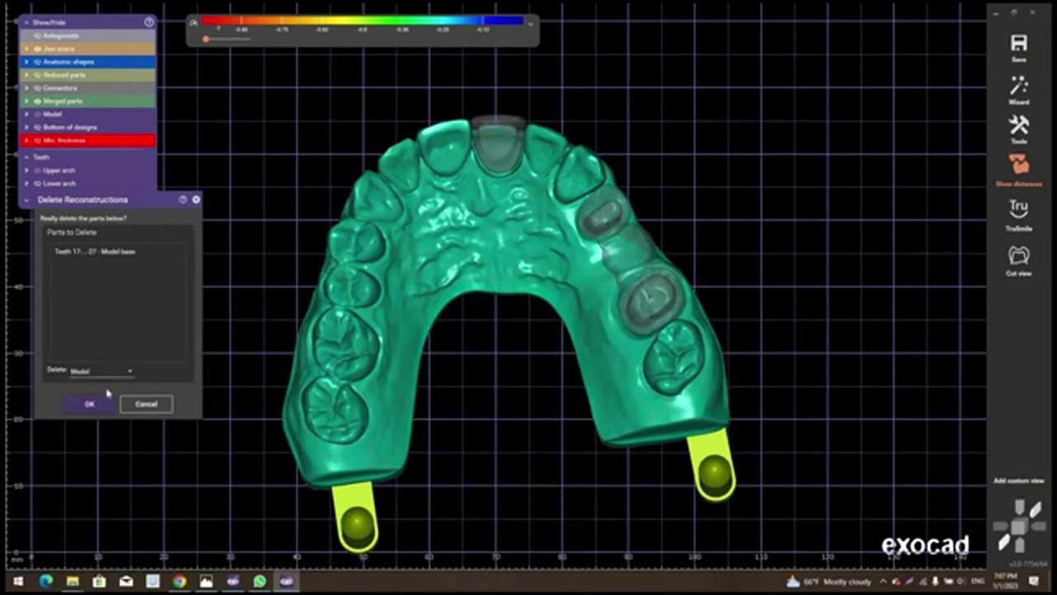
pyautogui.click(107, 374)
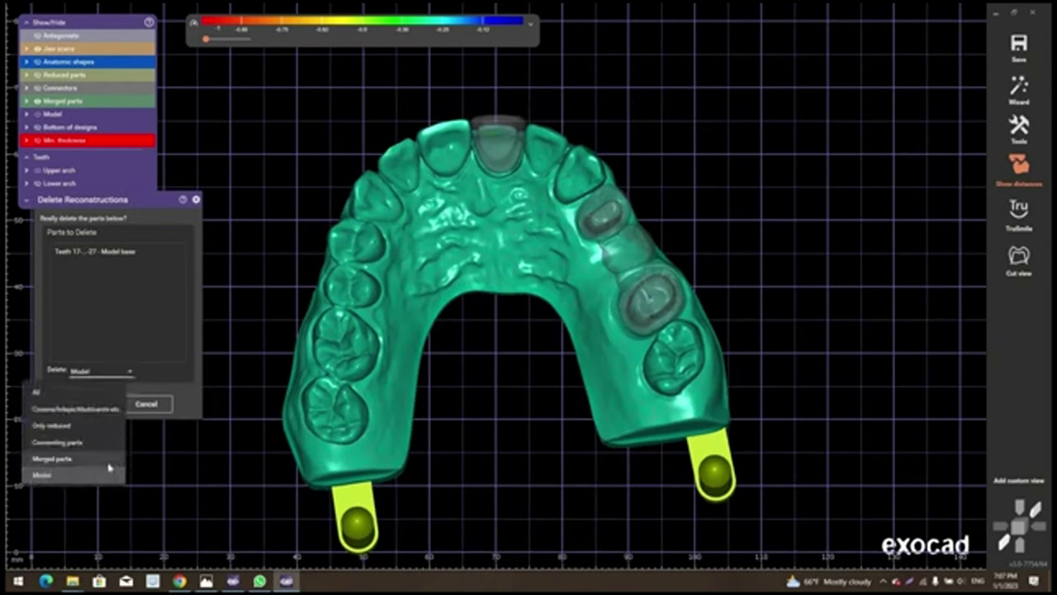
pyautogui.click(107, 460)
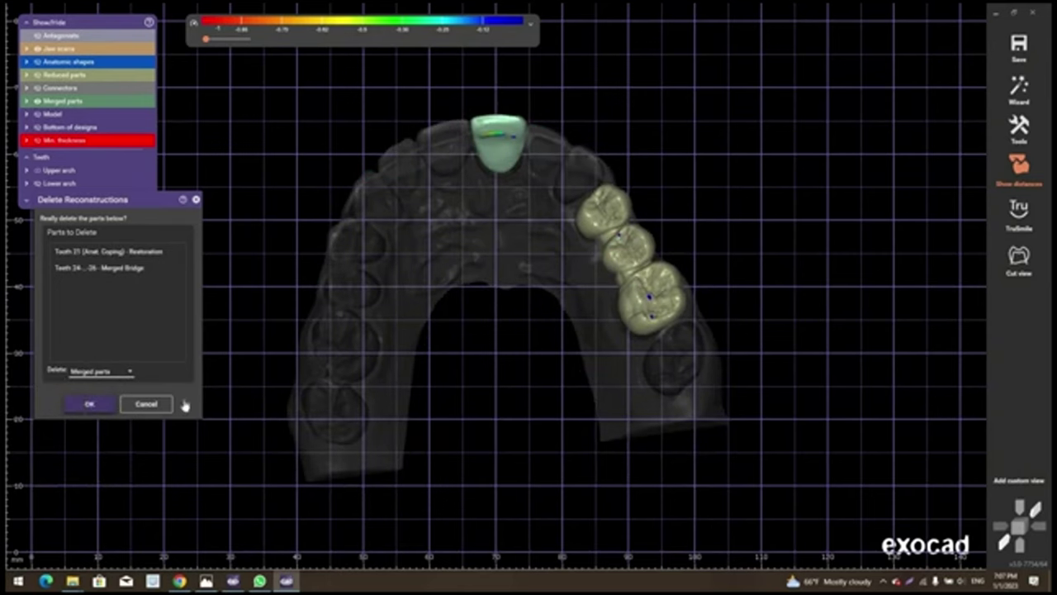
pyautogui.press('Return')
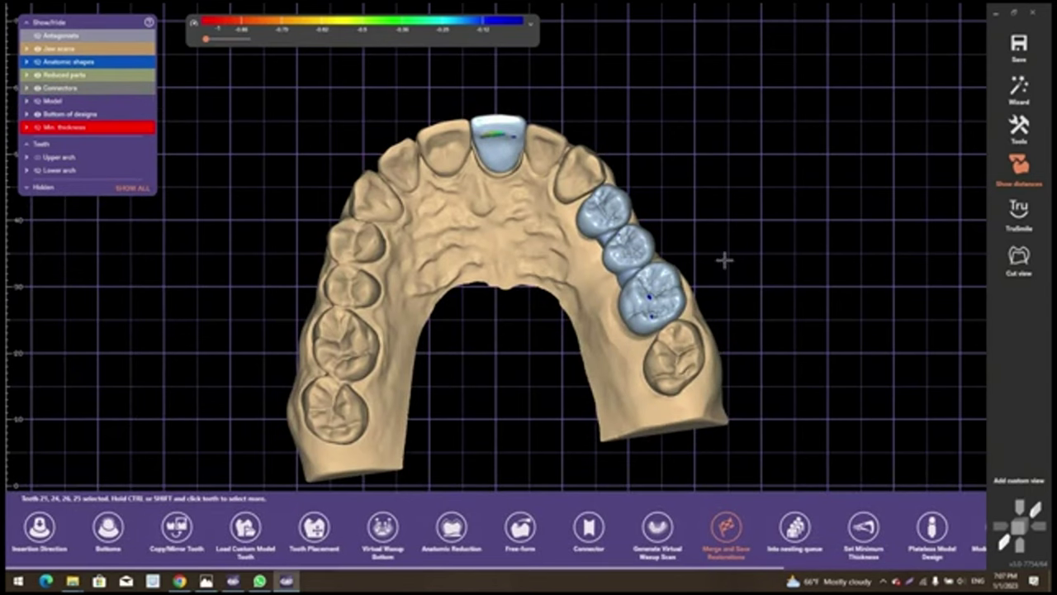
# Delete the connecting parts with Delete Reconstructions
pyautogui.rightClick(745, 274)
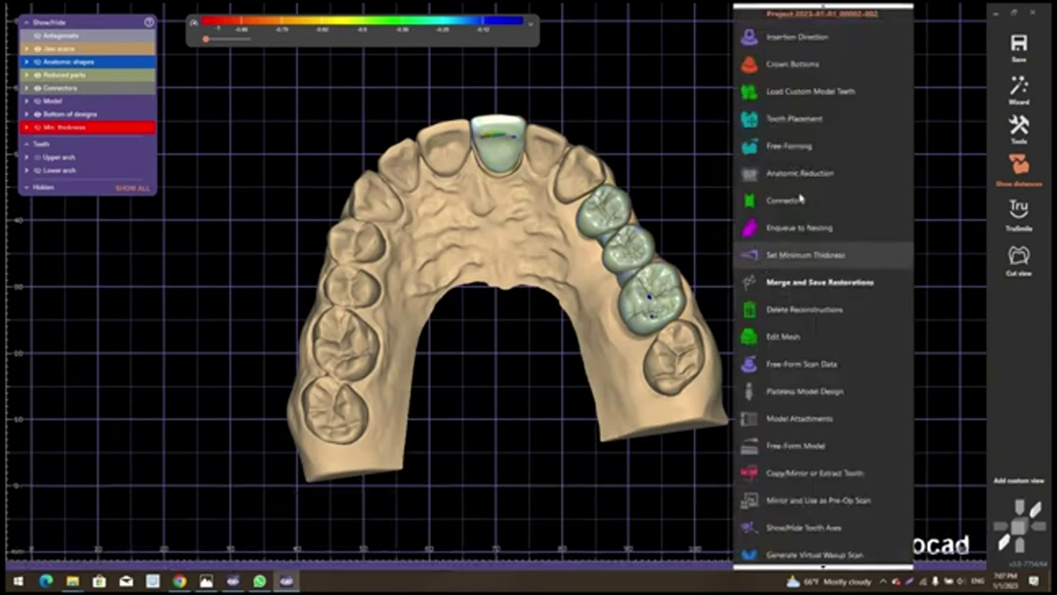
pyautogui.click(842, 311)
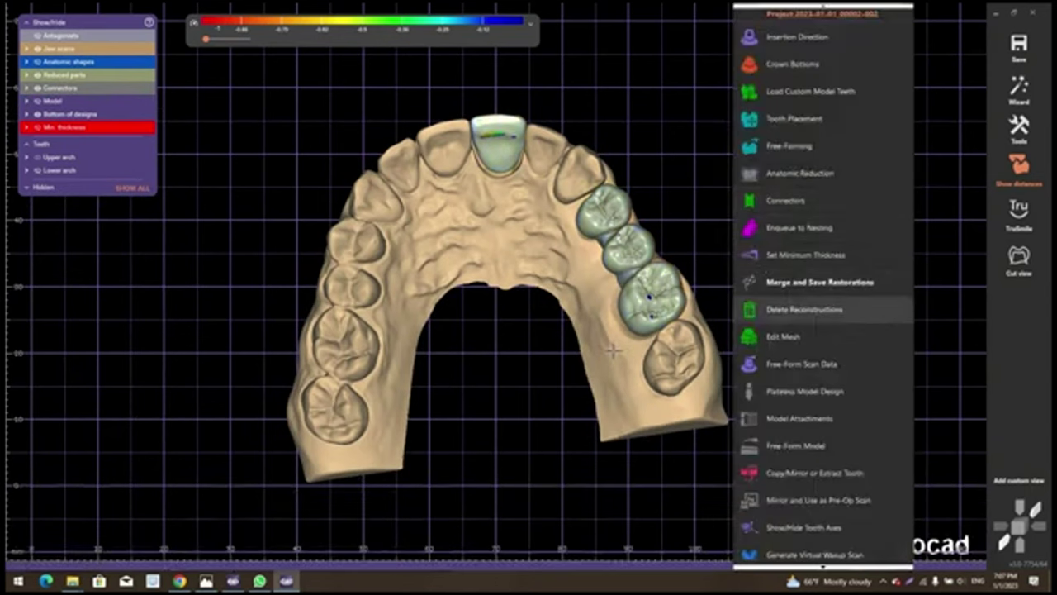
pyautogui.click(100, 373)
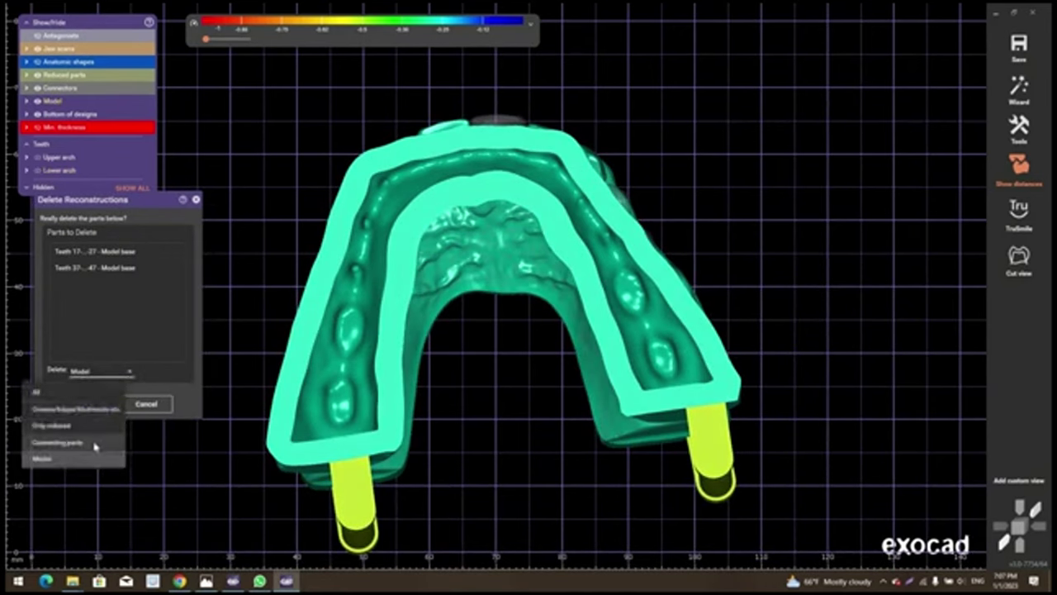
pyautogui.click(90, 442)
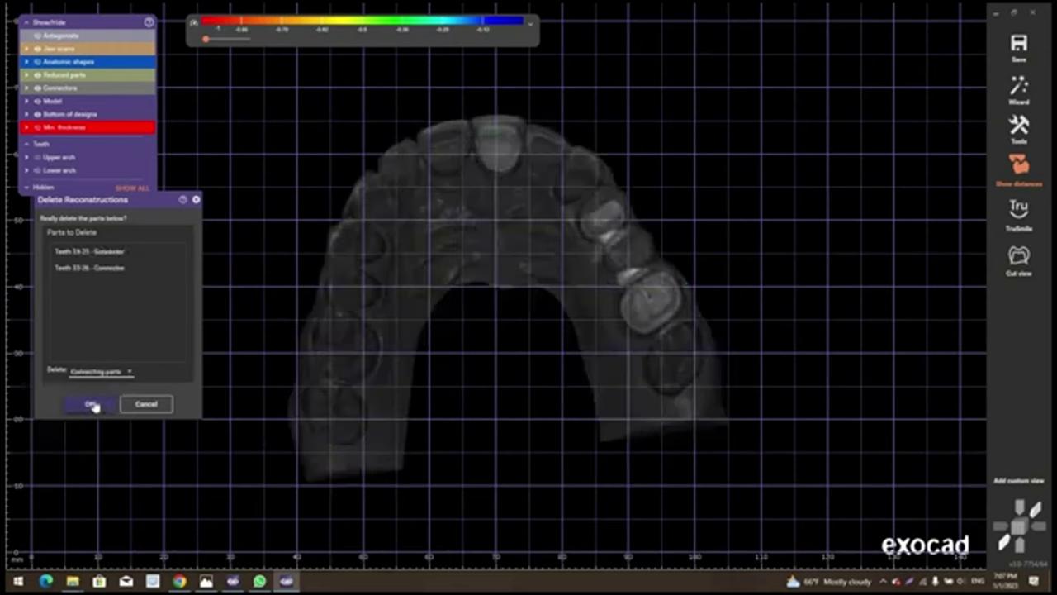
pyautogui.click(93, 405)
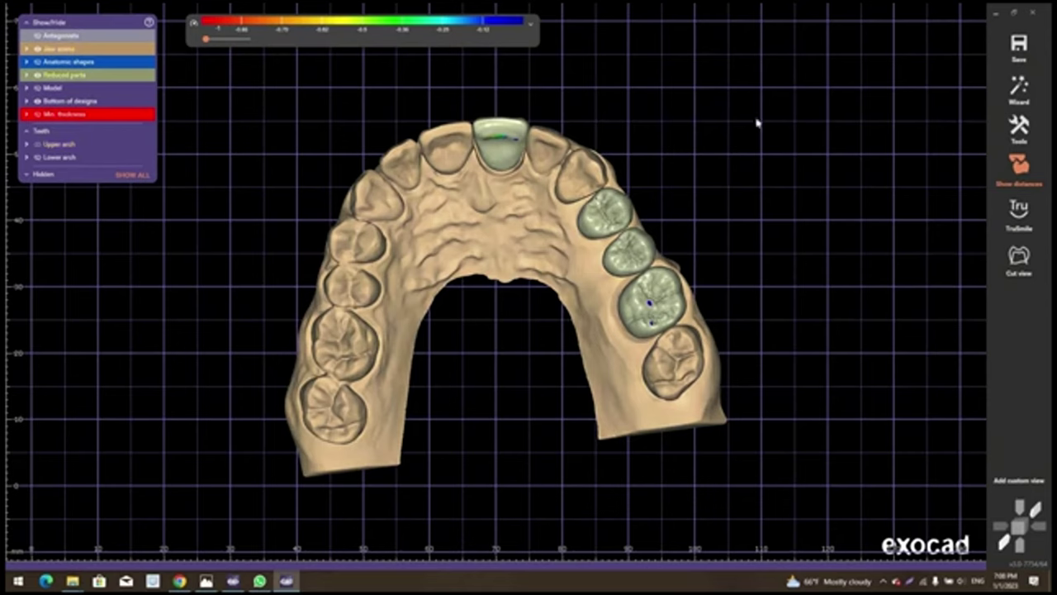
# Reload model teeth from the current library, discarding previous designs
pyautogui.rightClick(755, 123)
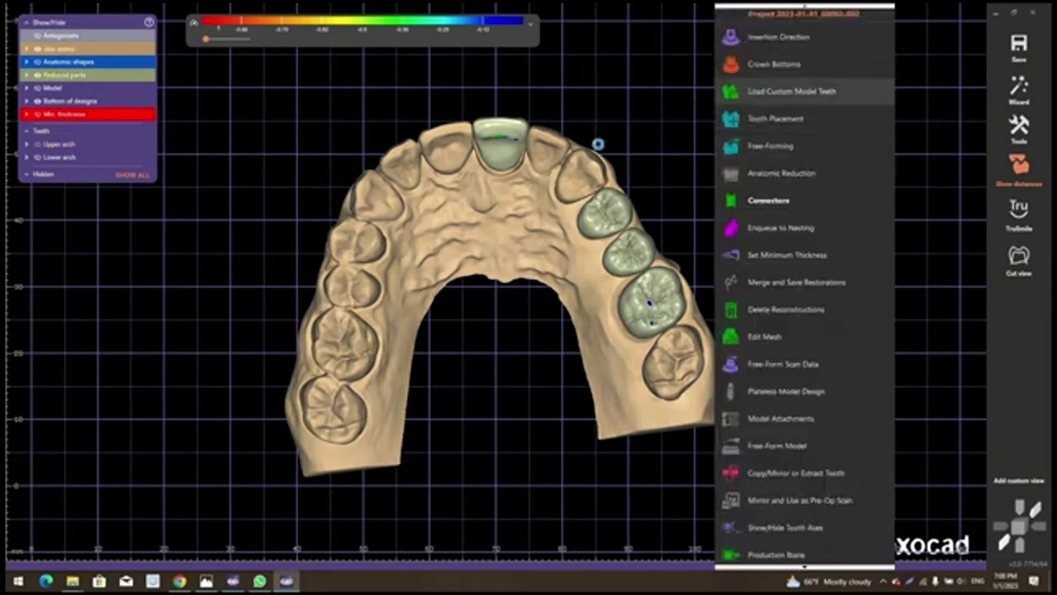
pyautogui.click(578, 155)
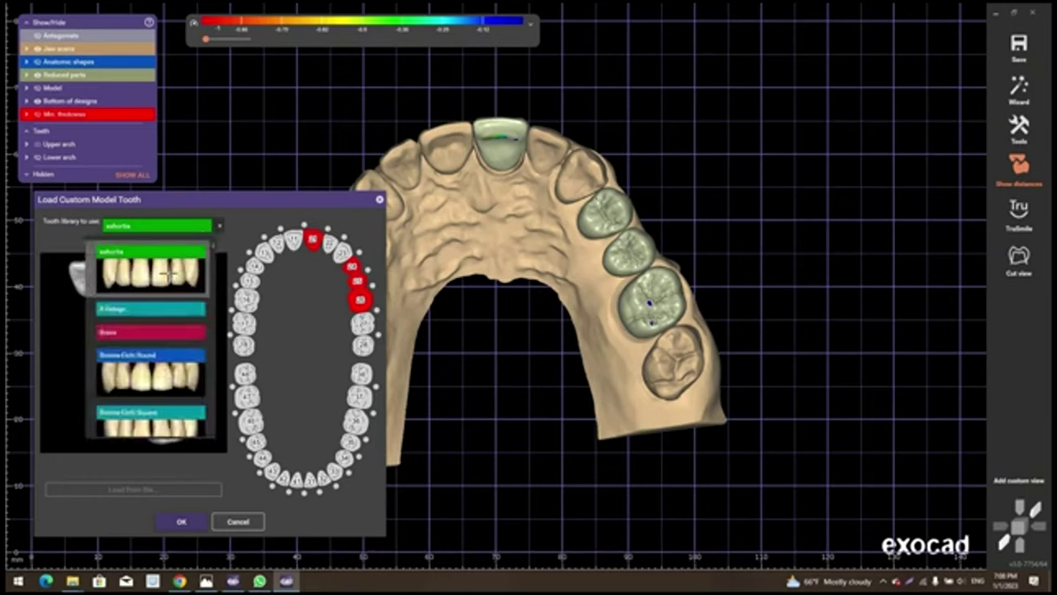
pyautogui.click(170, 275)
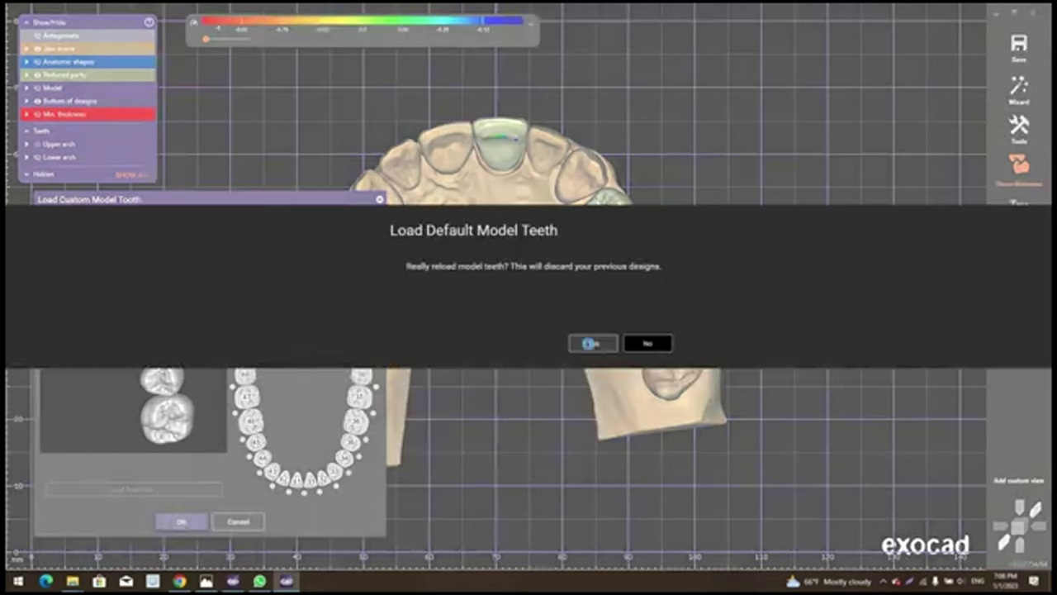
pyautogui.click(589, 344)
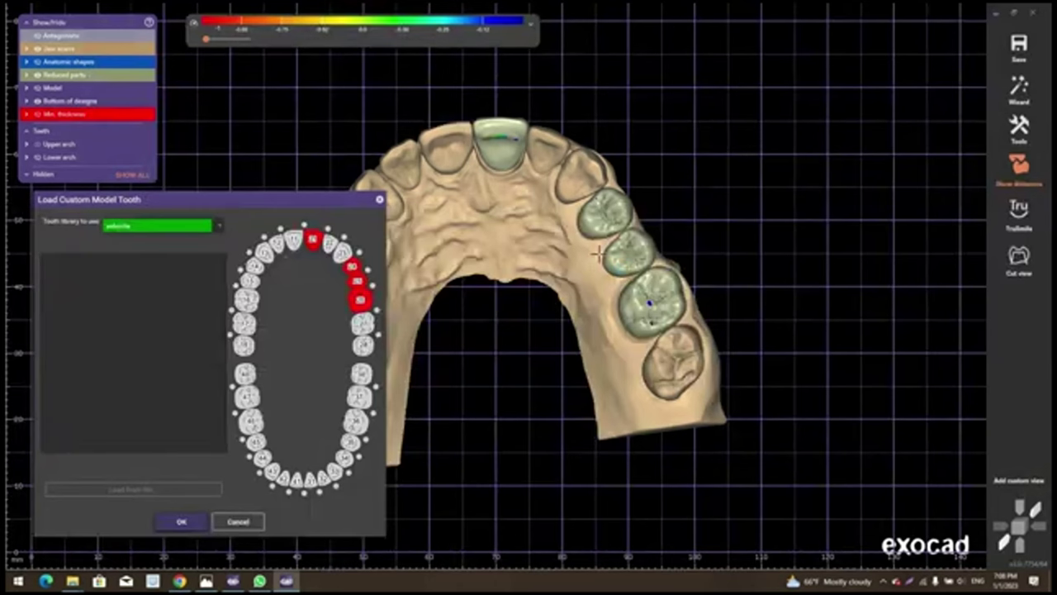
pyautogui.moveTo(600, 245)
pyautogui.mouseDown(button='right')
pyautogui.moveTo(804, 74)
pyautogui.moveTo(842, 146)
pyautogui.mouseUp(button='right')
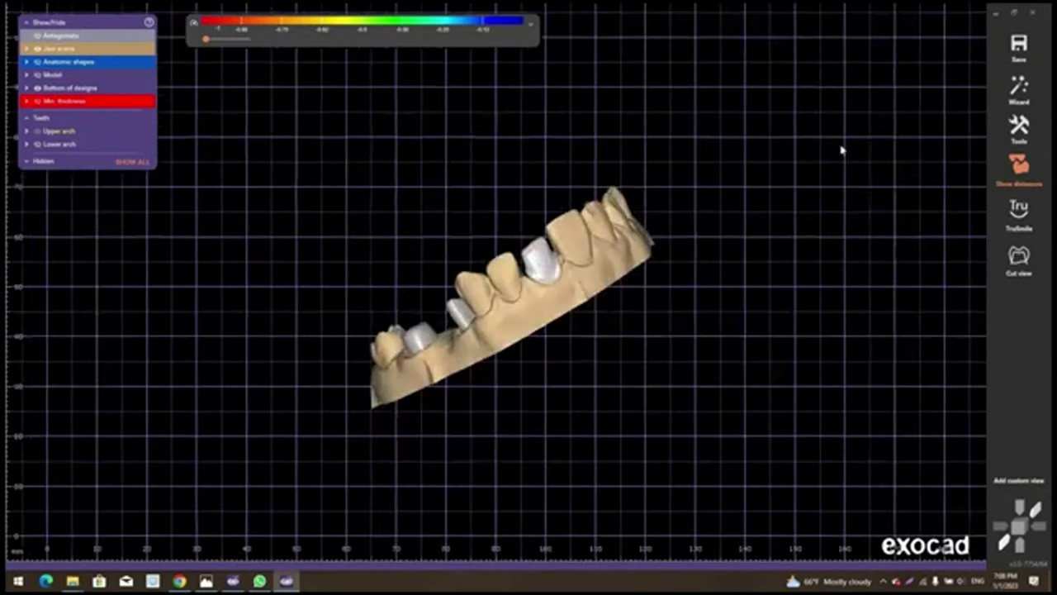
# Cancel Tooth Placement to leave bare preparations and show the Additional tools list
pyautogui.rightClick(872, 155)
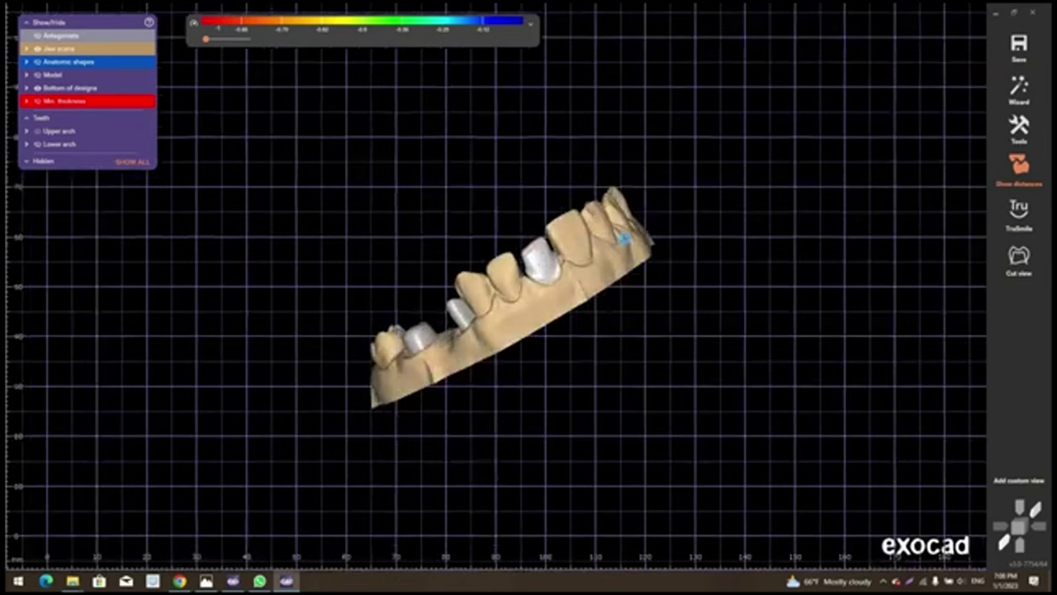
pyautogui.click(630, 254)
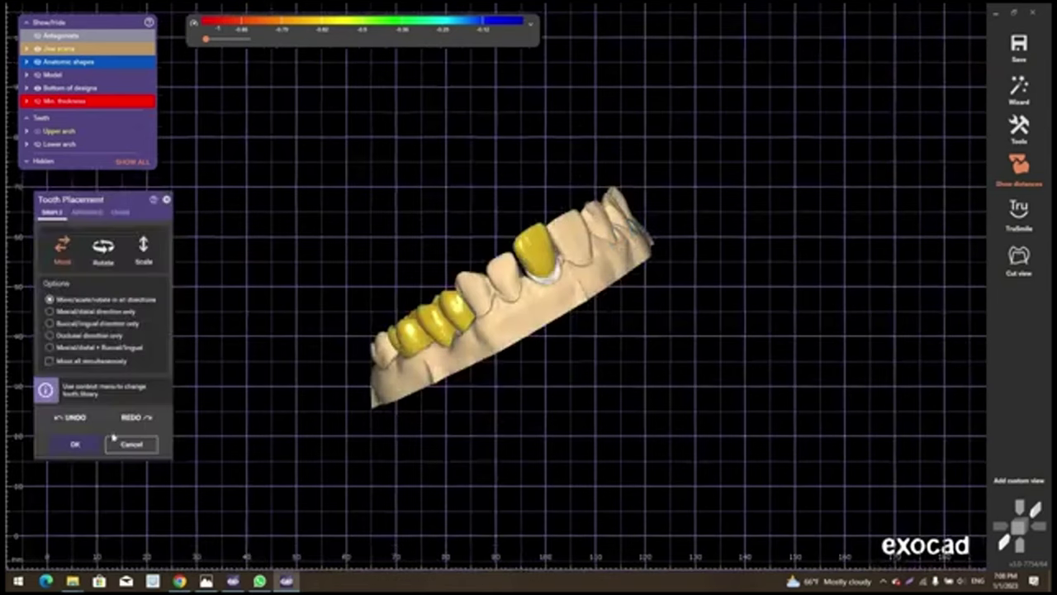
pyautogui.press('Escape')
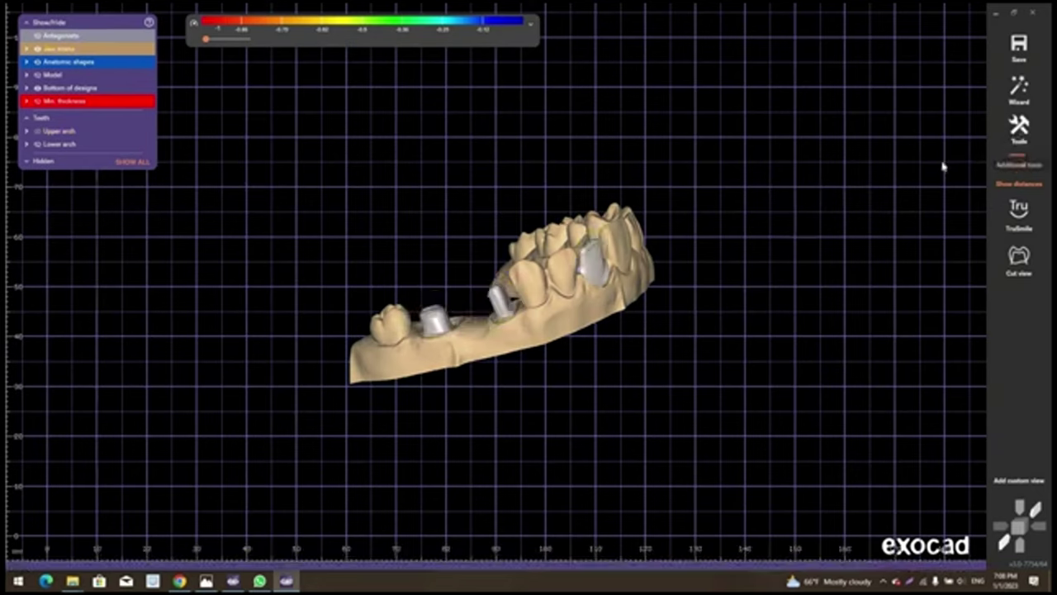
pyautogui.click(1019, 128)
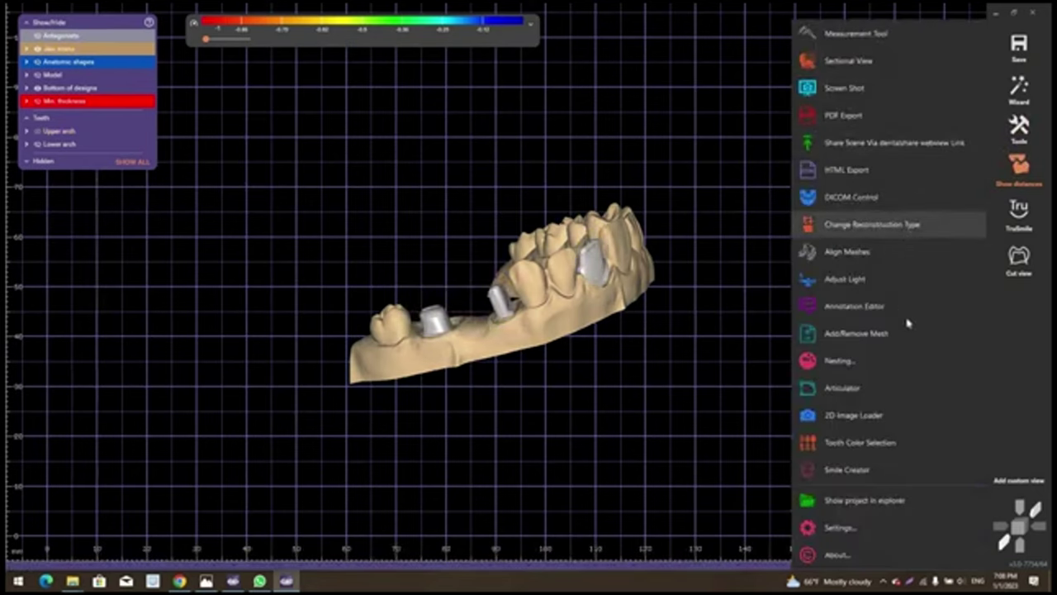
# Add 'pre-op case upper.stl' as a Pre-op scan mesh through Add/Remove Mesh
pyautogui.click(859, 337)
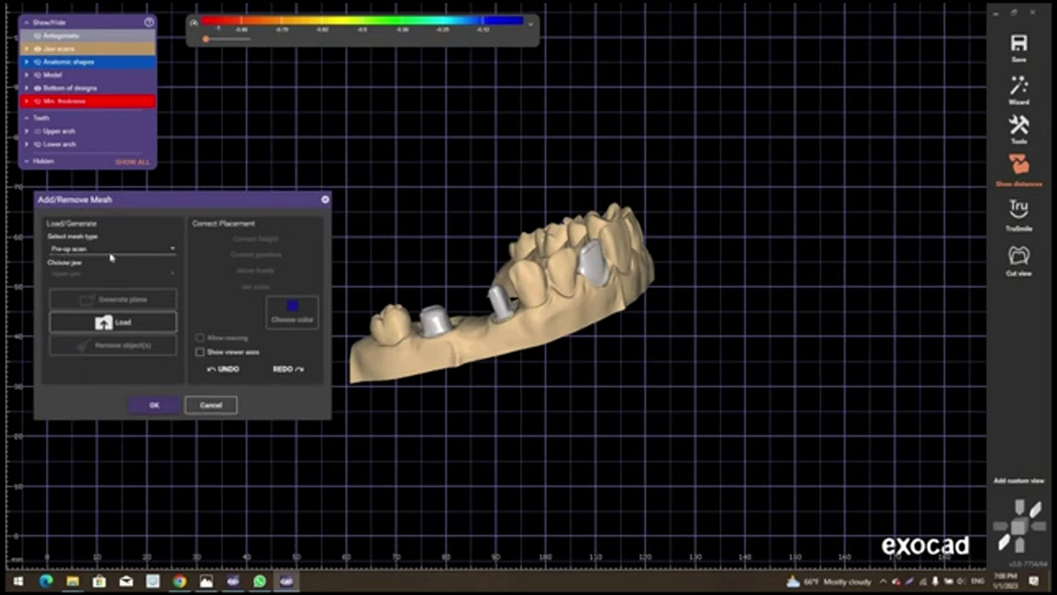
pyautogui.click(109, 254)
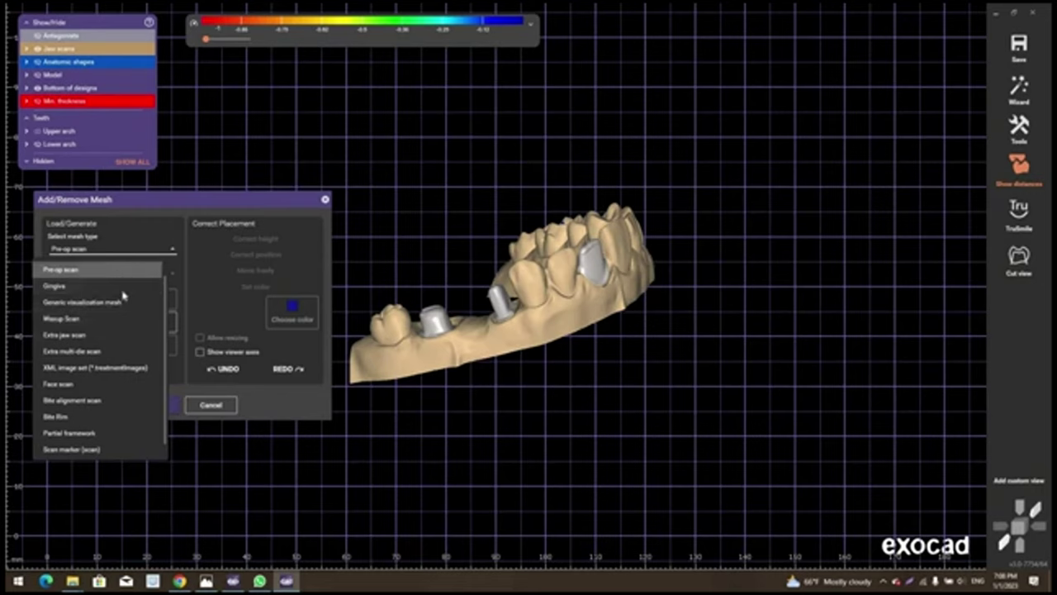
pyautogui.press('Return')
pyautogui.click(148, 328)
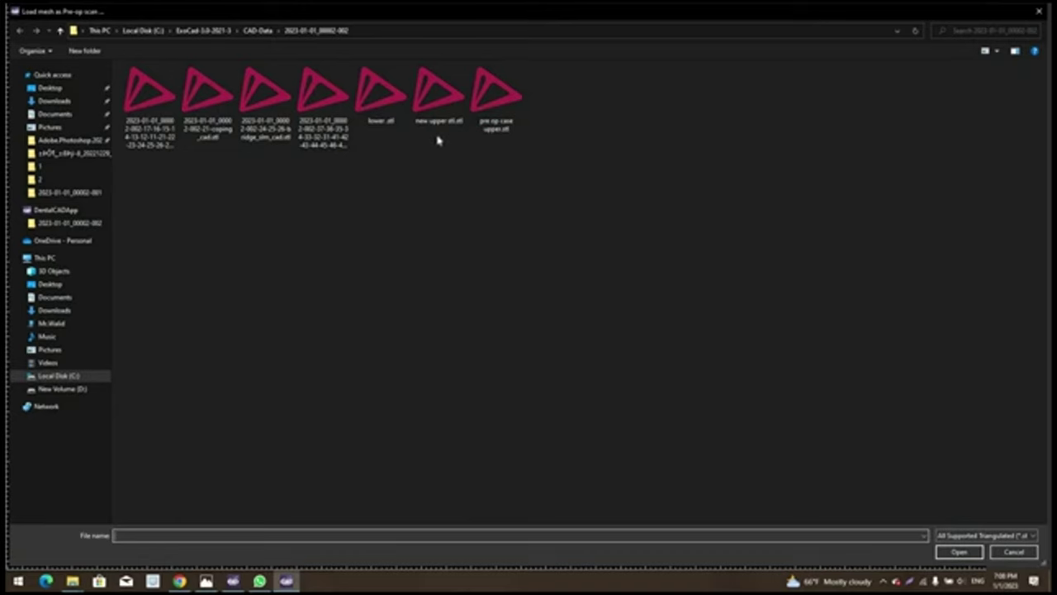
pyautogui.doubleClick(494, 129)
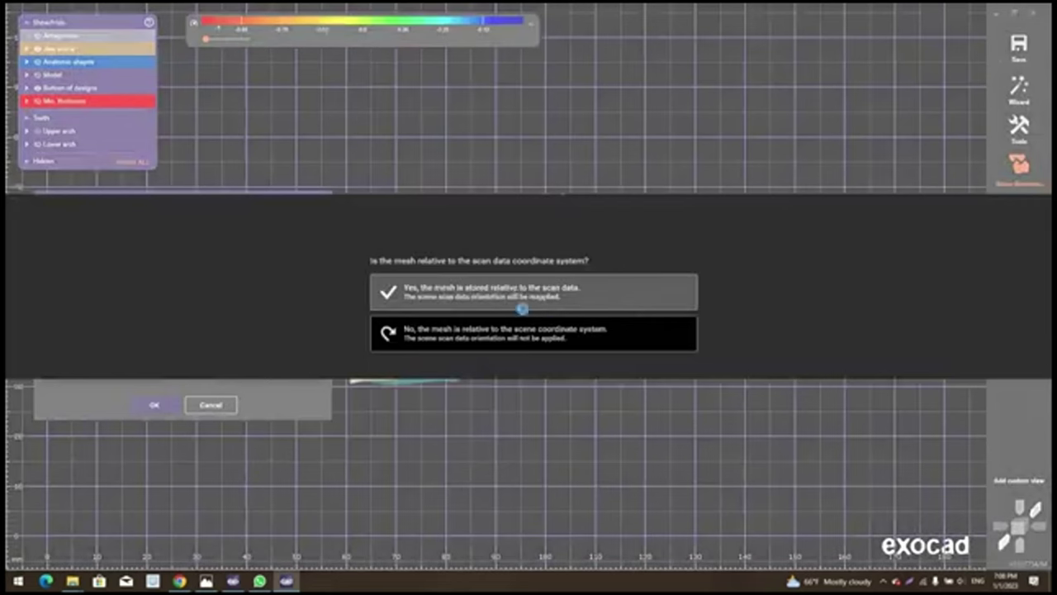
# Place the pre-op mesh, make it opaque, and abandon a first single-point alignment attempt
pyautogui.click(521, 307)
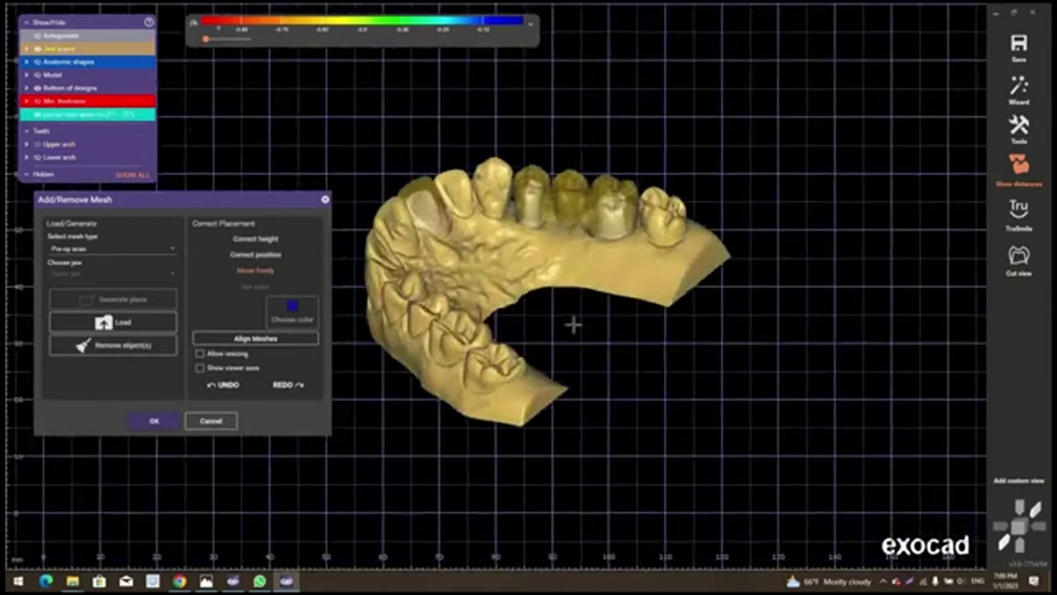
pyautogui.scroll(3, 636, 335)
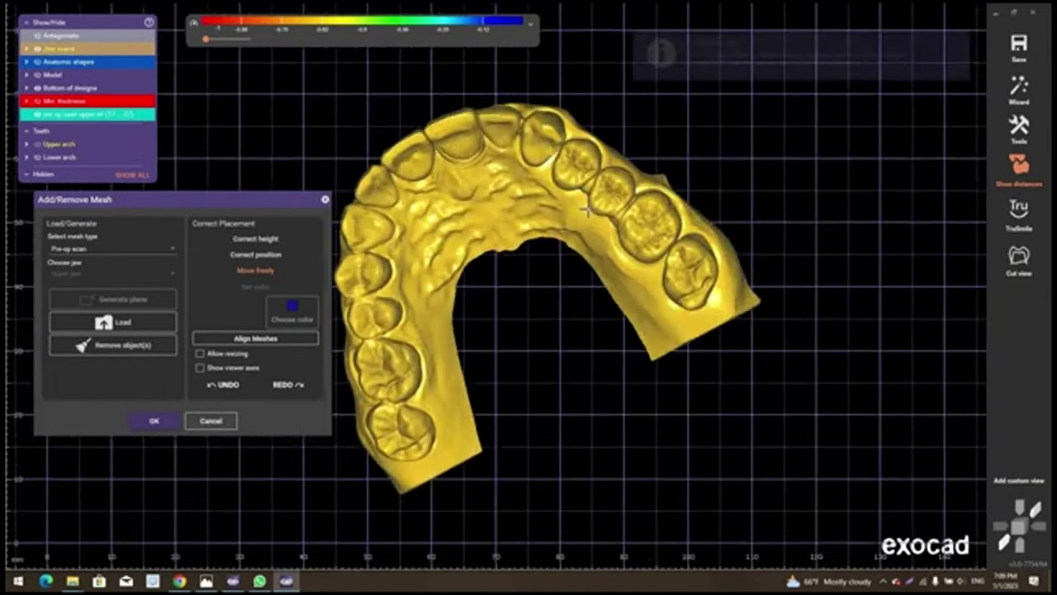
pyautogui.moveTo(528, 347); pyautogui.dragTo(614, 366)
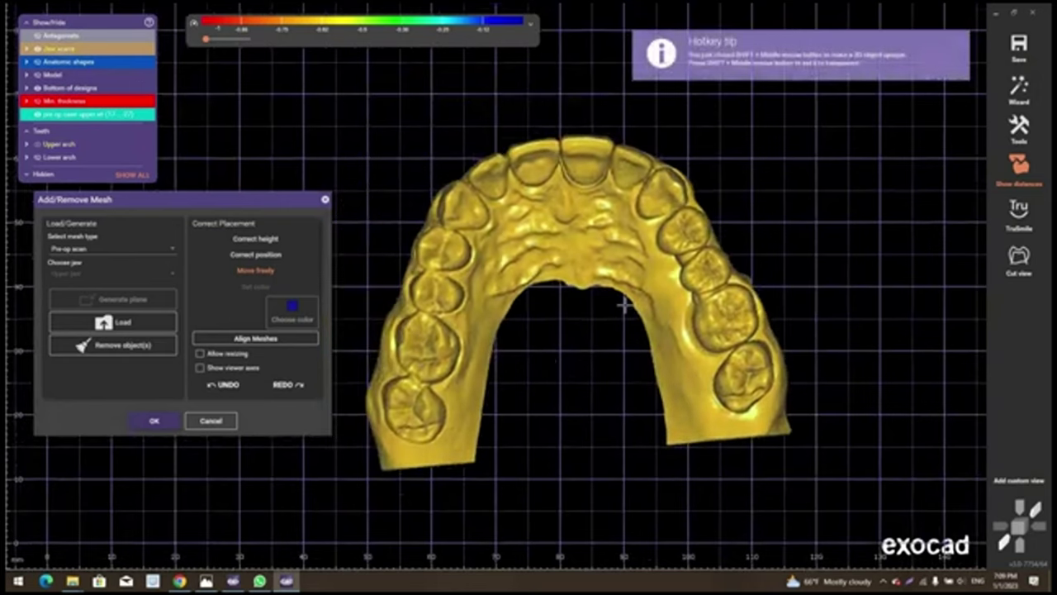
pyautogui.click(255, 338)
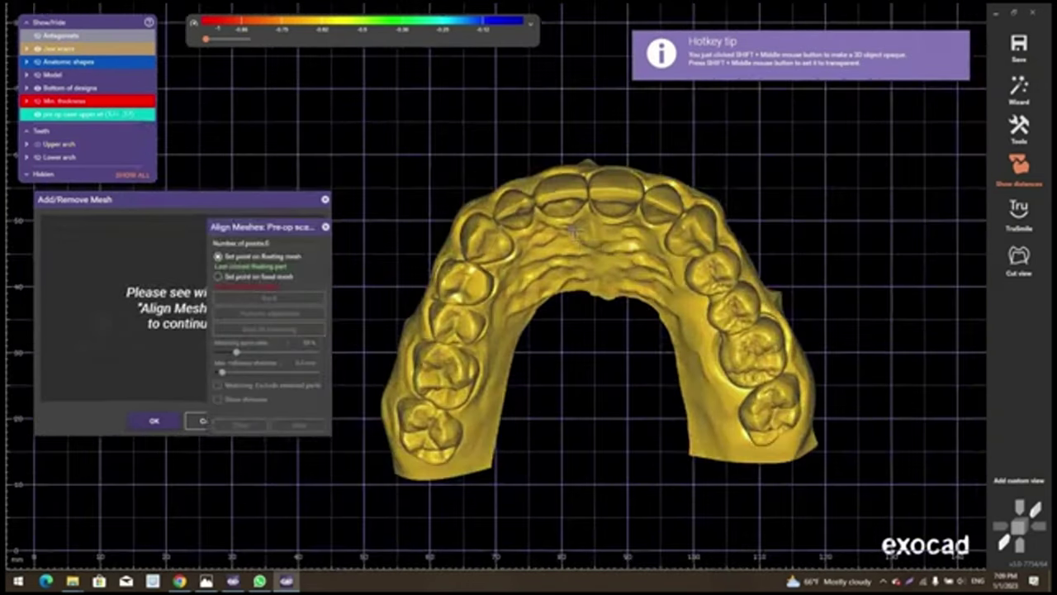
pyautogui.click(575, 230)
pyautogui.click(238, 426)
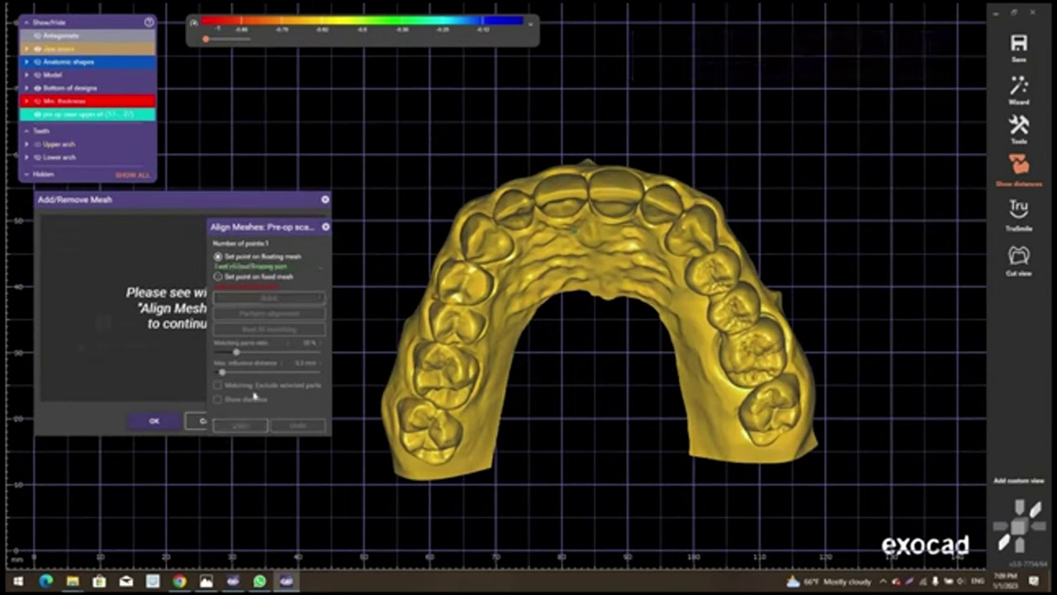
pyautogui.click(196, 419)
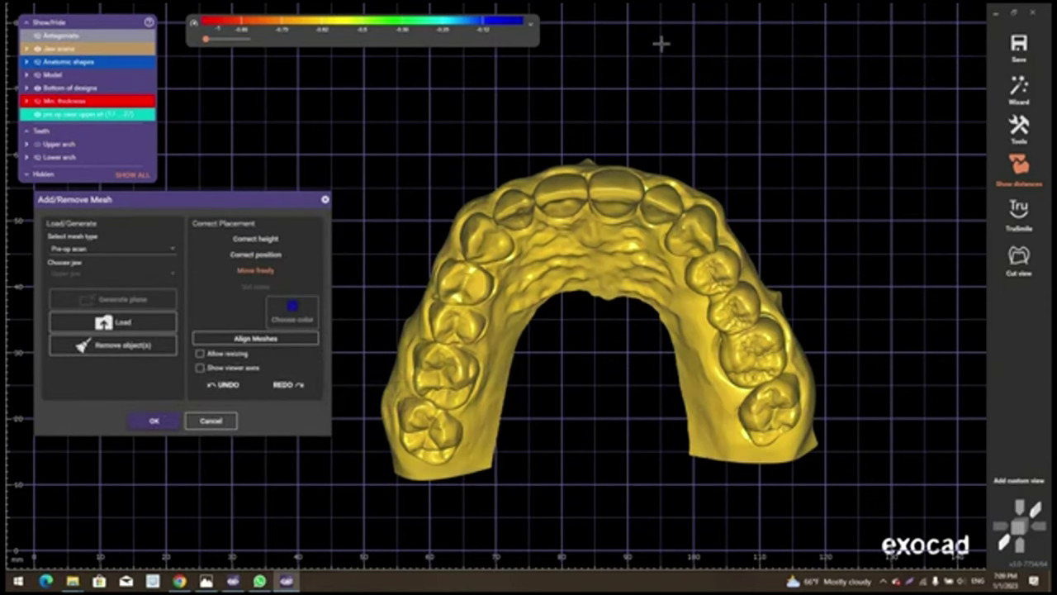
pyautogui.moveTo(663, 41)
pyautogui.mouseDown(button='right')
pyautogui.moveTo(609, 400)
pyautogui.moveTo(632, 130)
pyautogui.mouseUp(button='right')
pyautogui.scroll(-2, 609, 401)
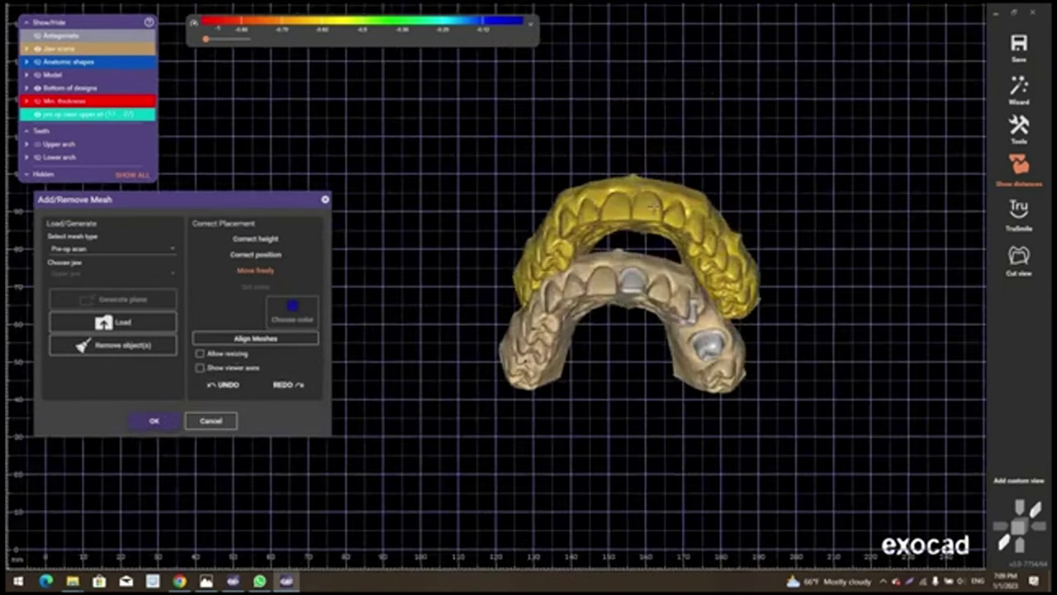
pyautogui.scroll(2, 634, 104)
pyautogui.scroll(-2, 634, 103)
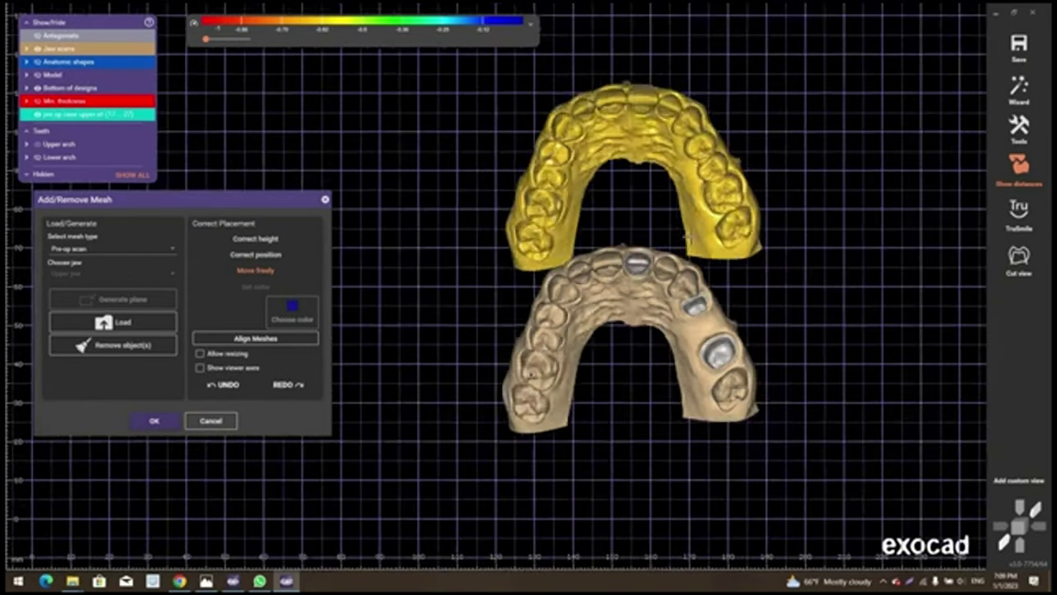
pyautogui.moveTo(634, 103)
pyautogui.mouseDown(button='right')
pyautogui.moveTo(684, 249)
pyautogui.moveTo(652, 165)
pyautogui.mouseUp(button='right')
pyautogui.scroll(2, 652, 165)
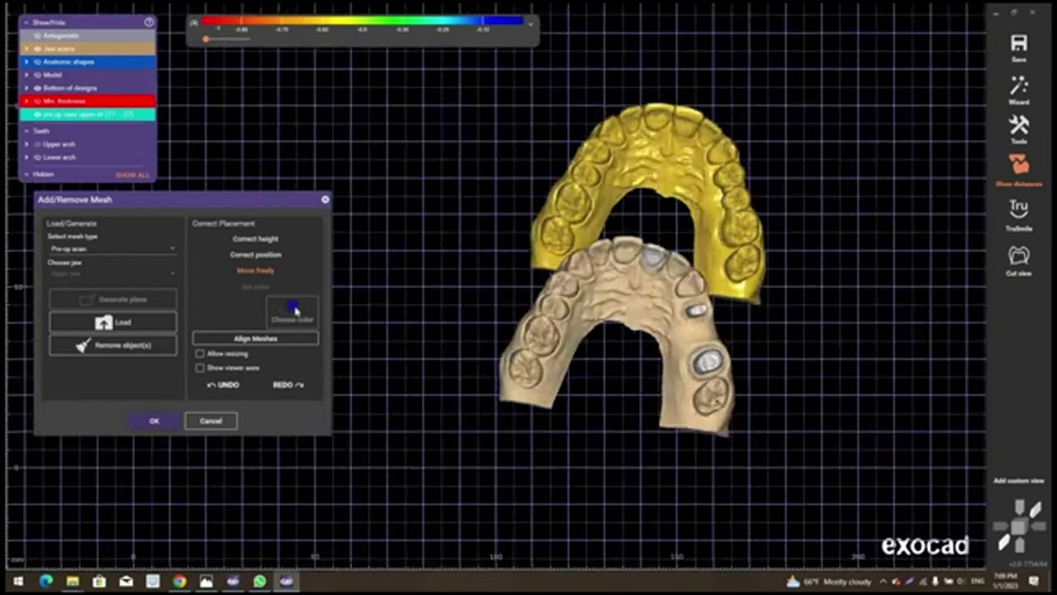
# Match three point pairs between the pre-op scan and the model, then clear them all
pyautogui.click(316, 338)
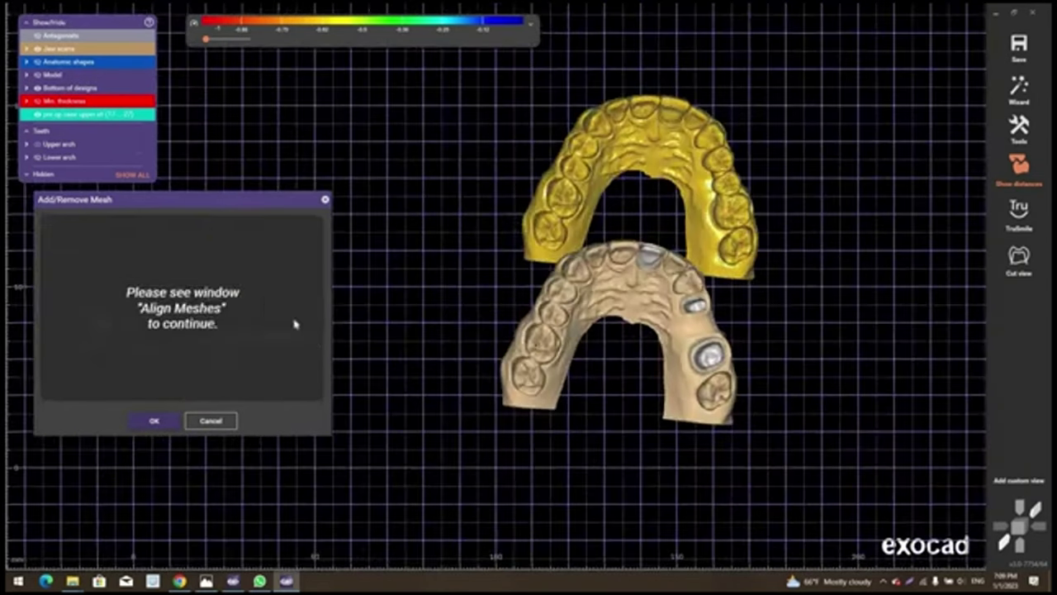
pyautogui.scroll(1, 663, 224)
pyautogui.scroll(2, 664, 225)
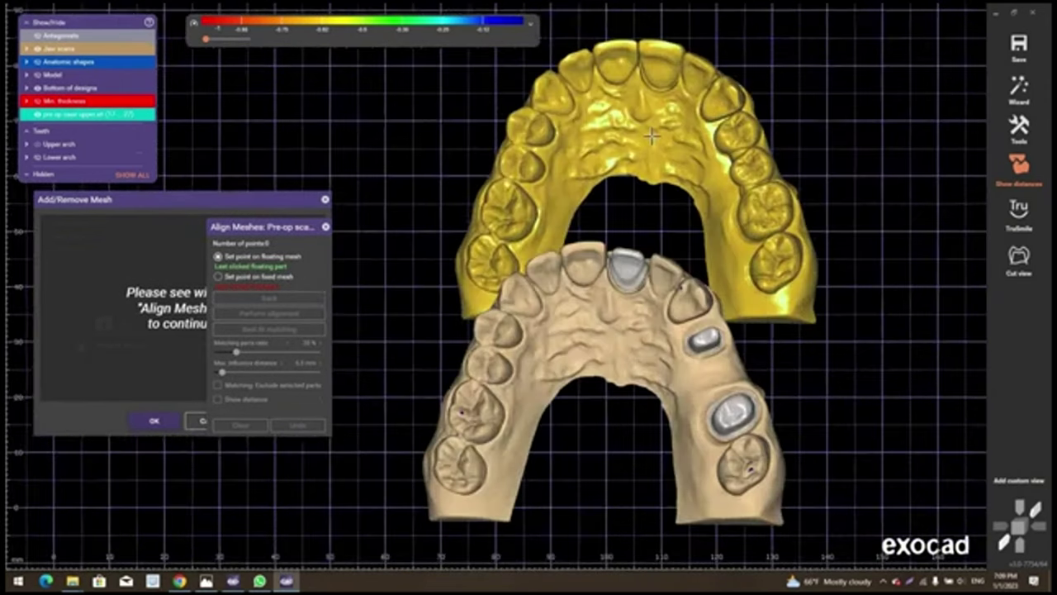
pyautogui.scroll(2, 663, 224)
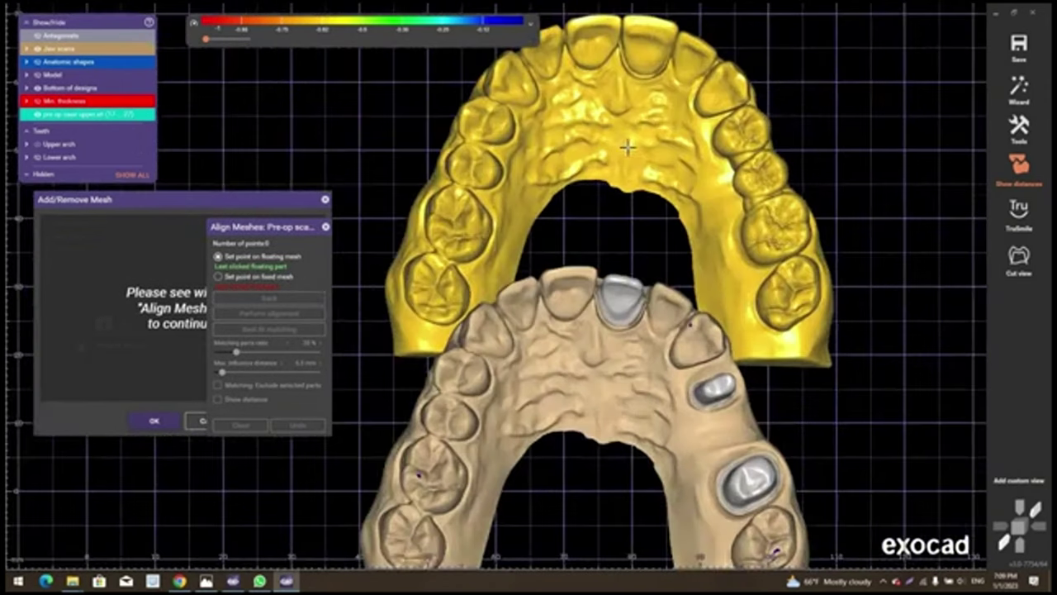
pyautogui.click(622, 78)
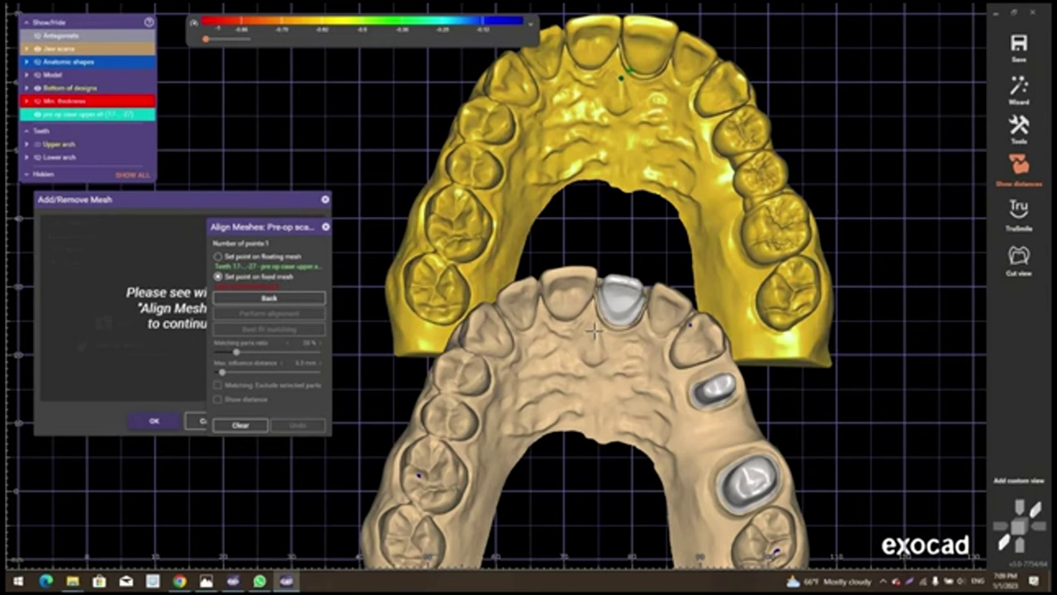
pyautogui.click(595, 330)
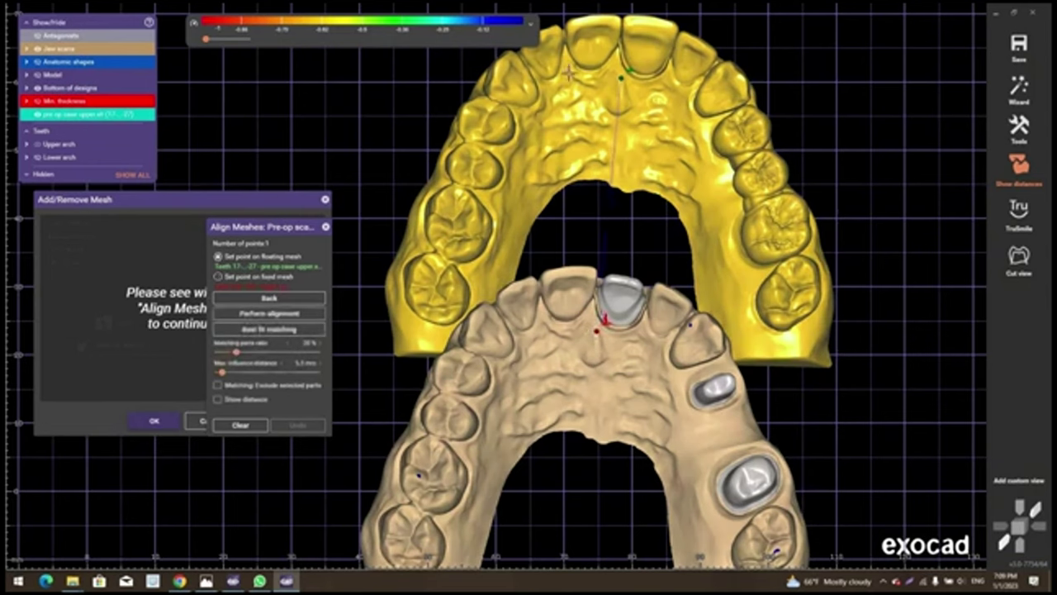
pyautogui.click(570, 73)
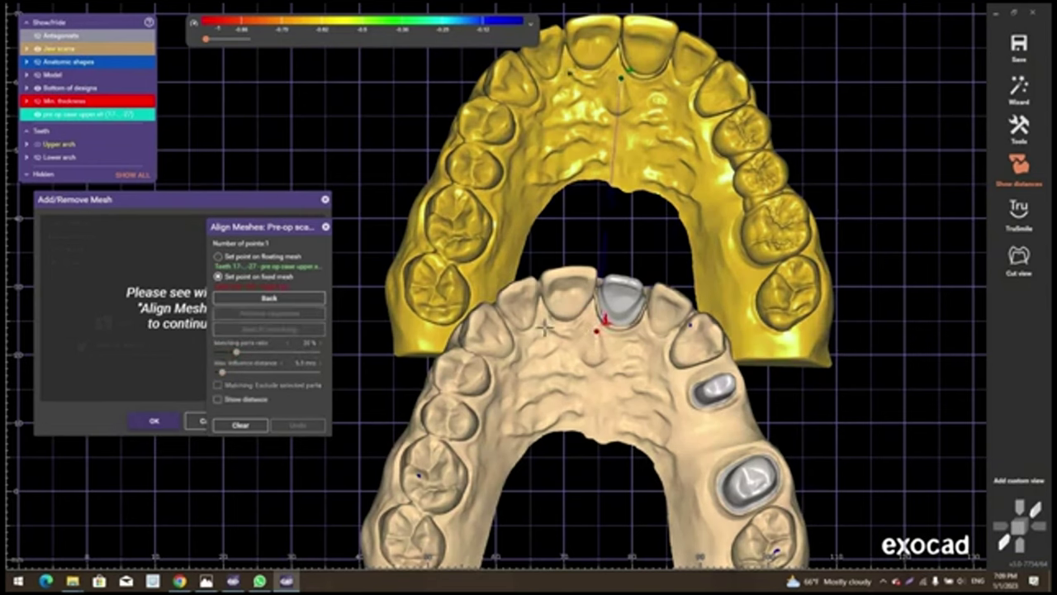
pyautogui.click(544, 328)
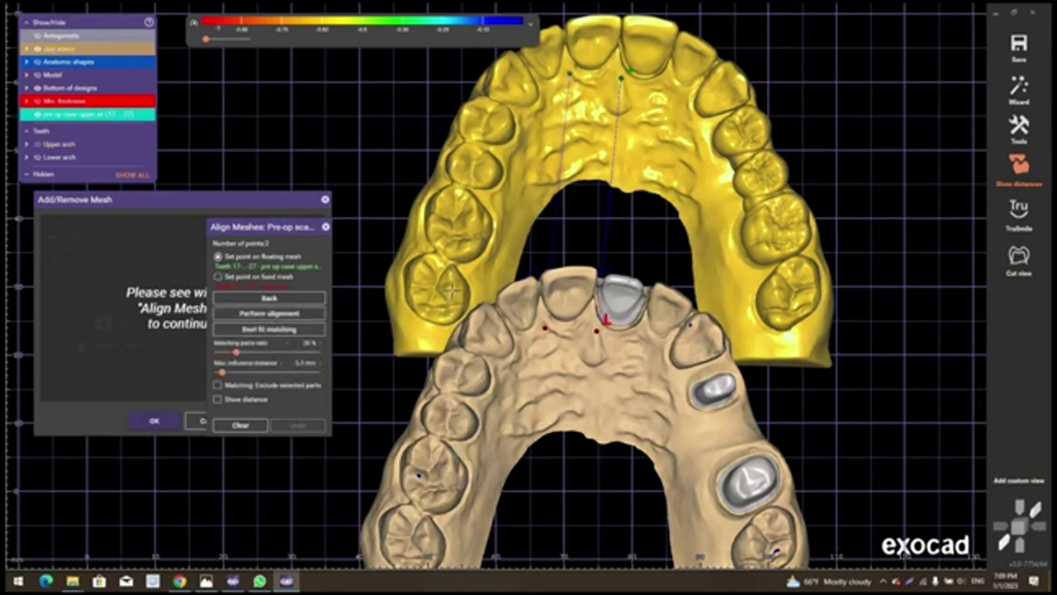
pyautogui.click(452, 290)
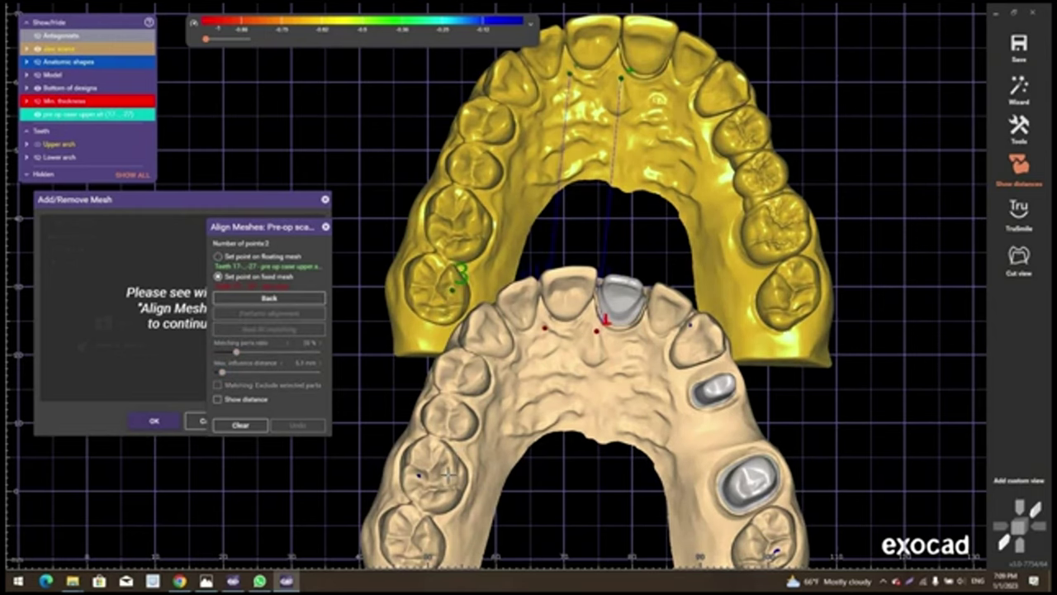
pyautogui.click(449, 475)
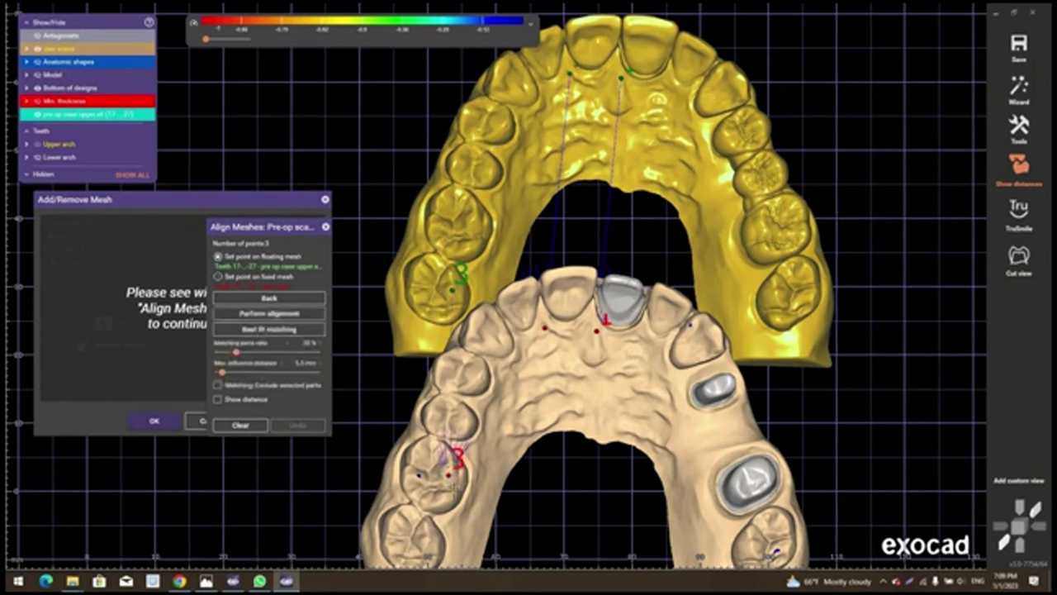
pyautogui.moveTo(495, 419); pyautogui.dragTo(496, 446, button='right')
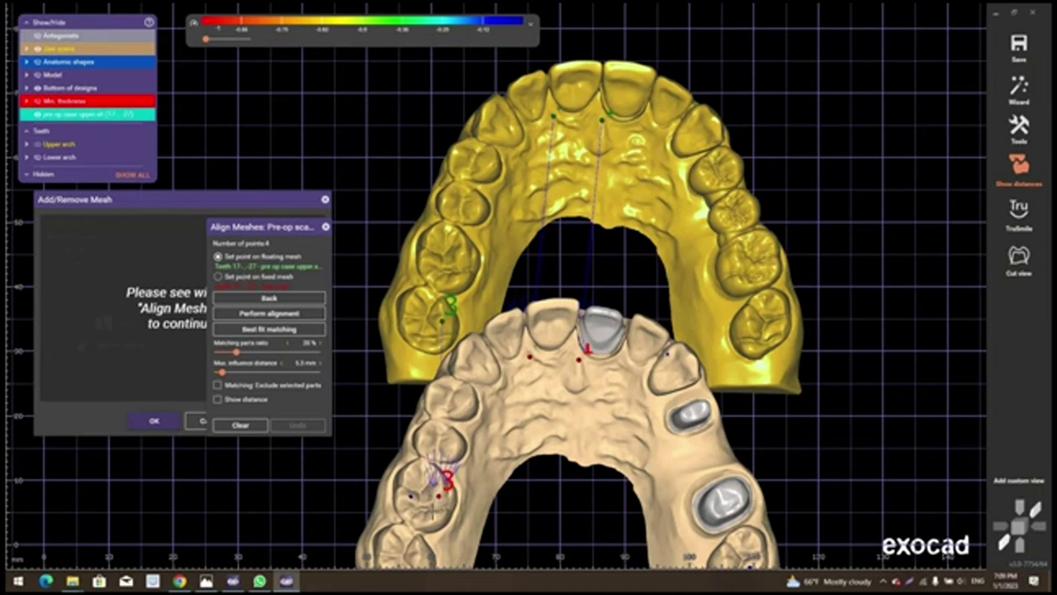
pyautogui.click(239, 424)
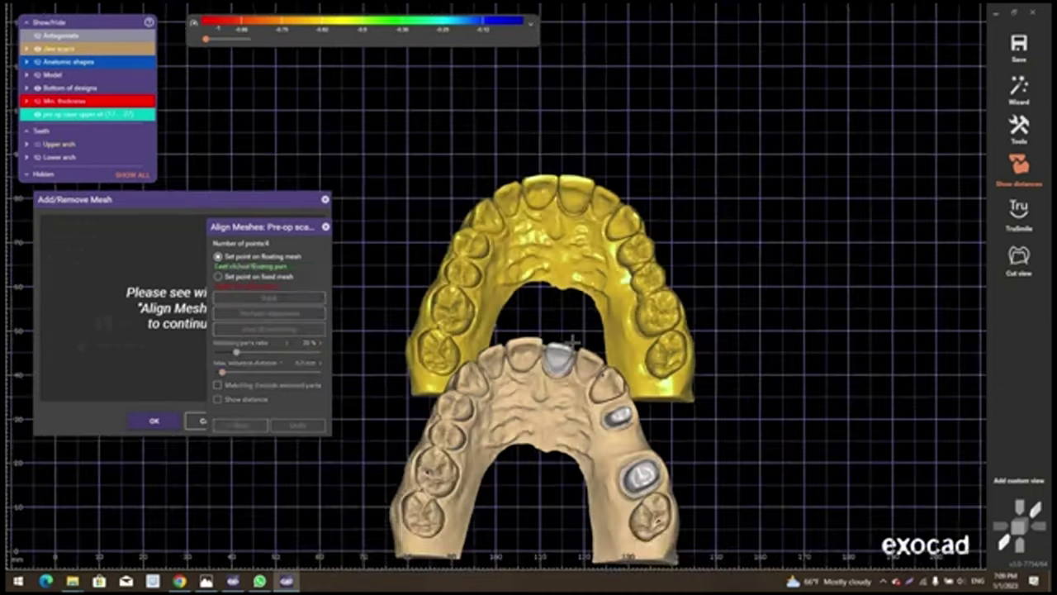
# Mark a molar point pair on the pre-op scan and model, then abandon that attempt
pyautogui.moveTo(572, 340); pyautogui.dragTo(732, 306, button='right')
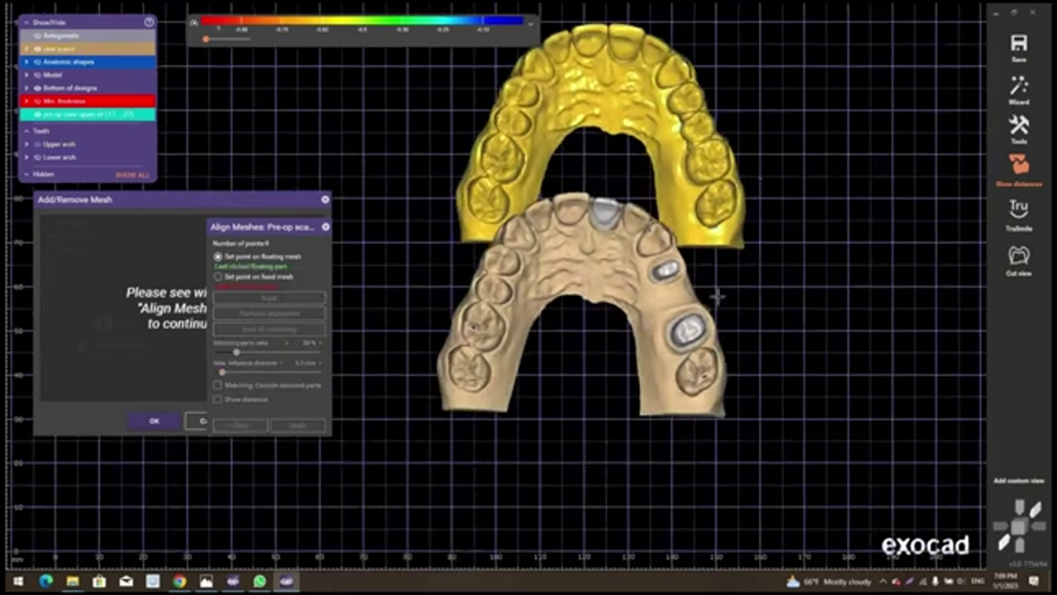
pyautogui.scroll(1, 732, 252)
pyautogui.scroll(2, 691, 462)
pyautogui.scroll(3, 657, 446)
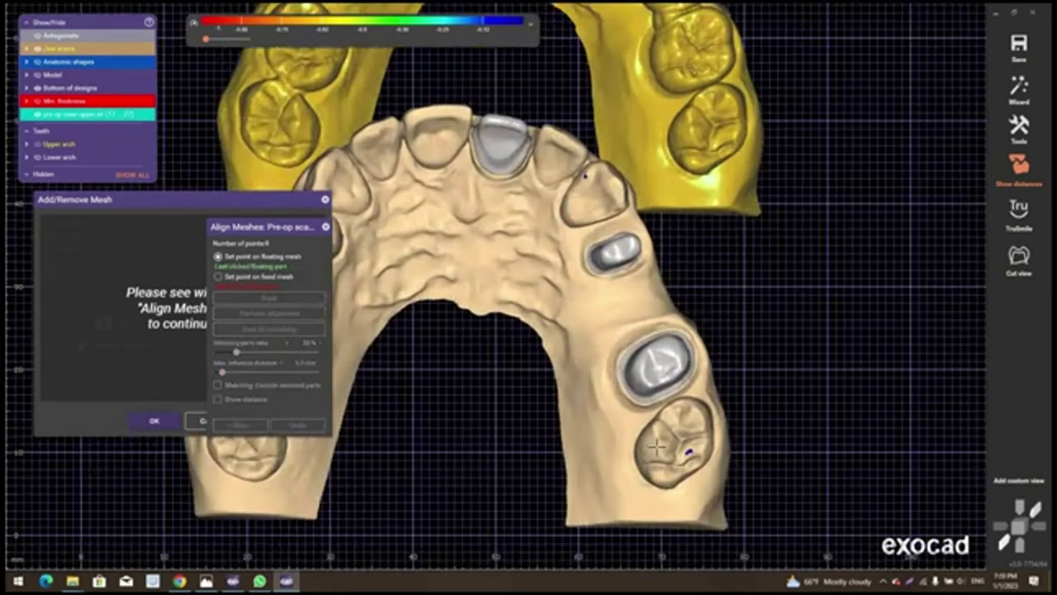
pyautogui.click(691, 131)
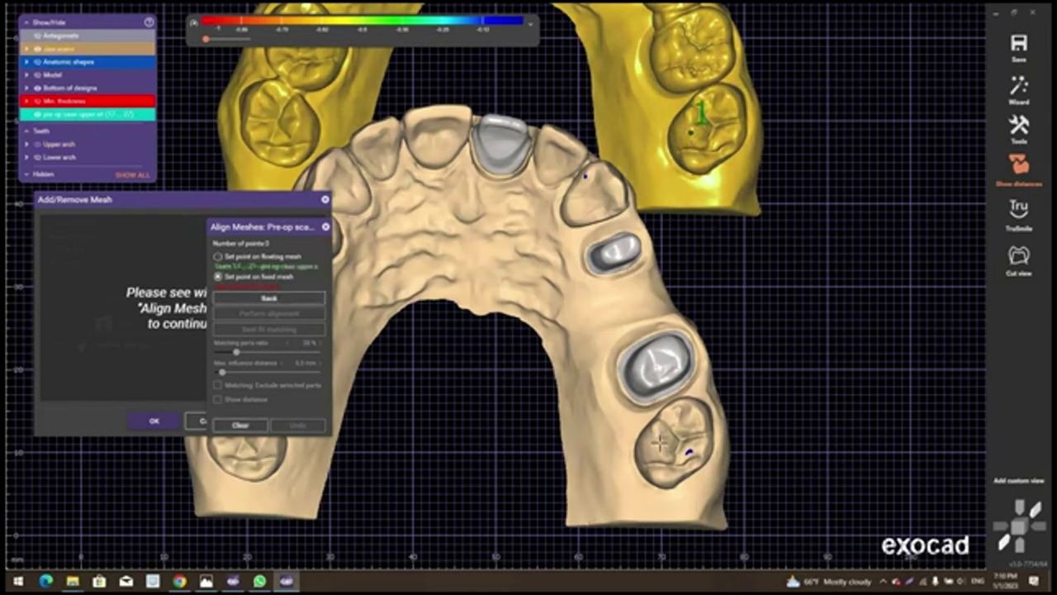
pyautogui.click(660, 443)
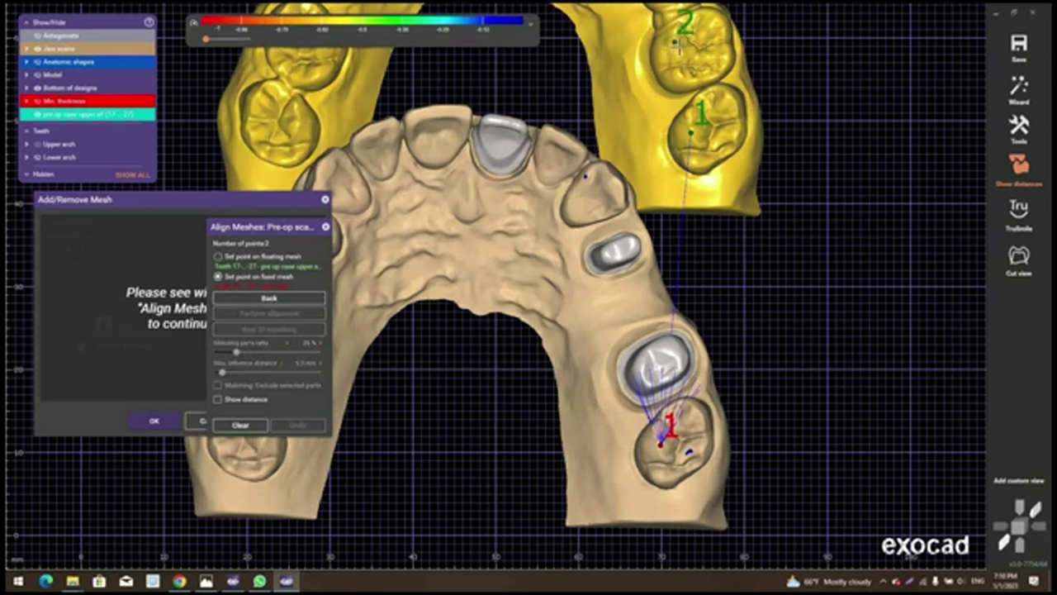
pyautogui.click(324, 227)
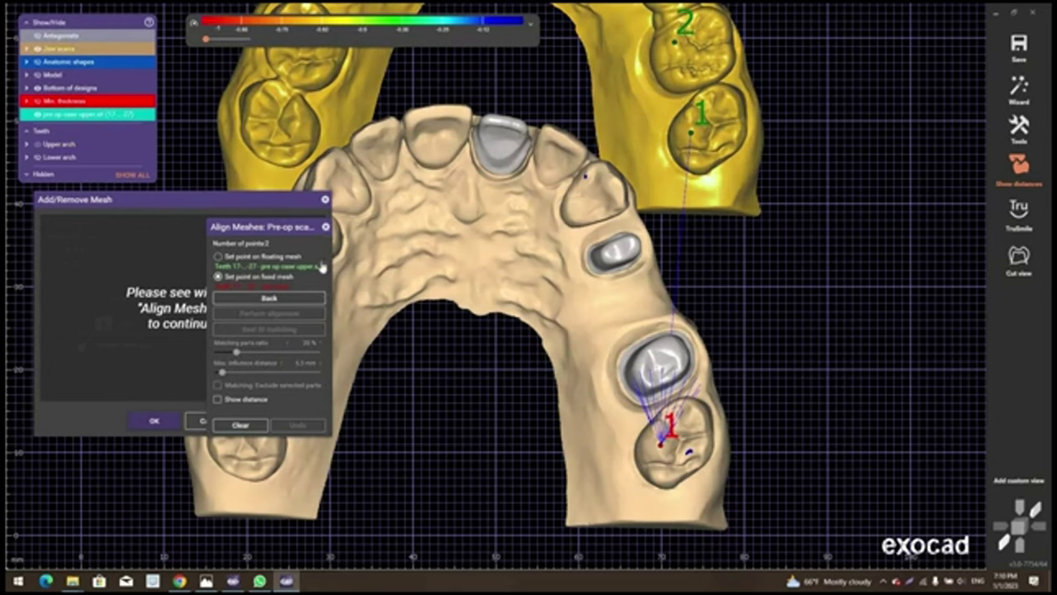
# Restart Align Meshes, match three point pairs, and perform the alignment
pyautogui.click(283, 342)
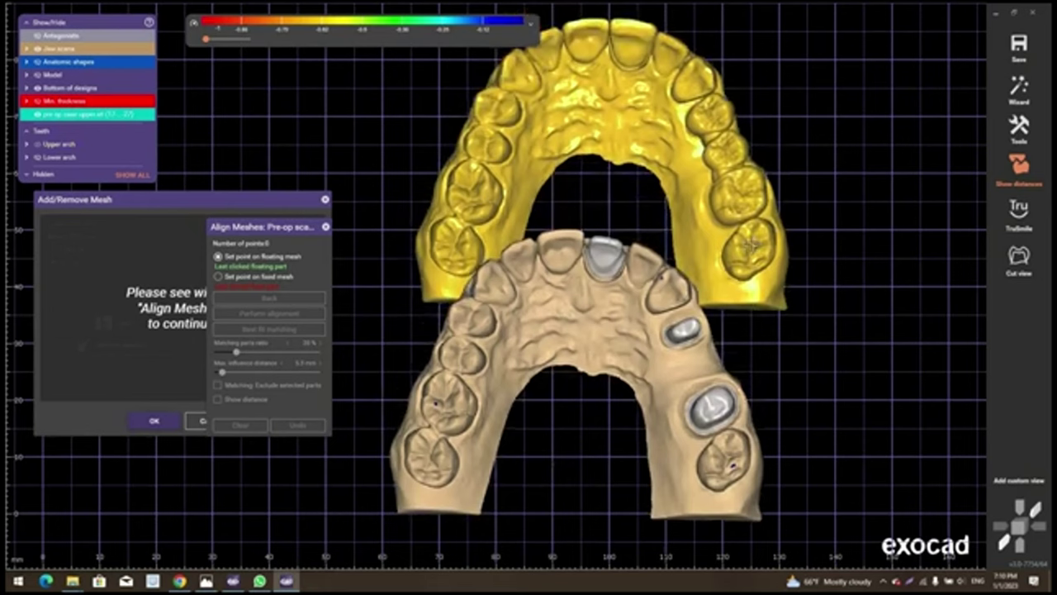
pyautogui.click(749, 244)
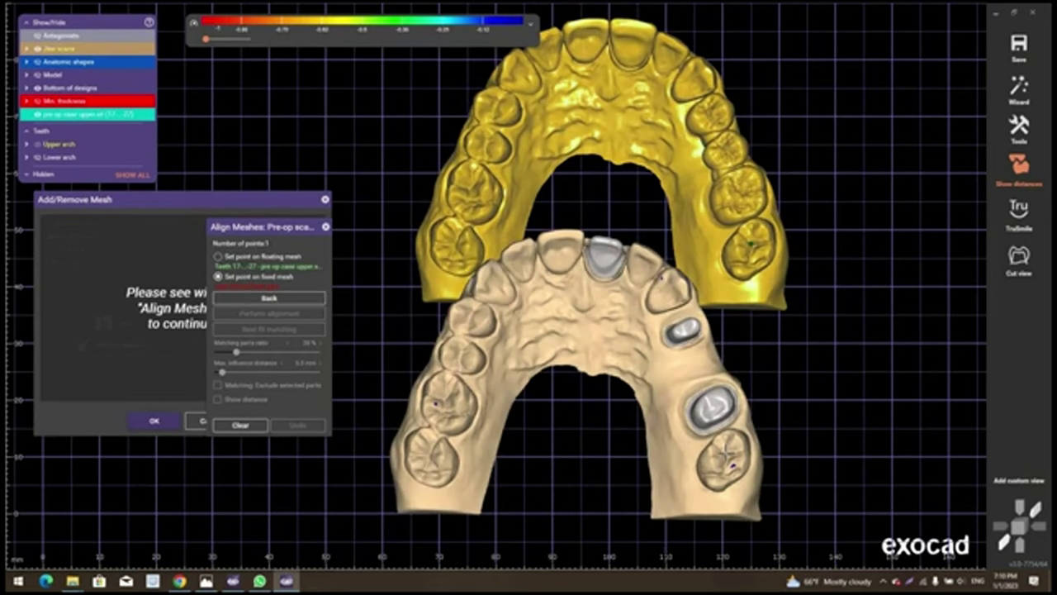
pyautogui.click(730, 464)
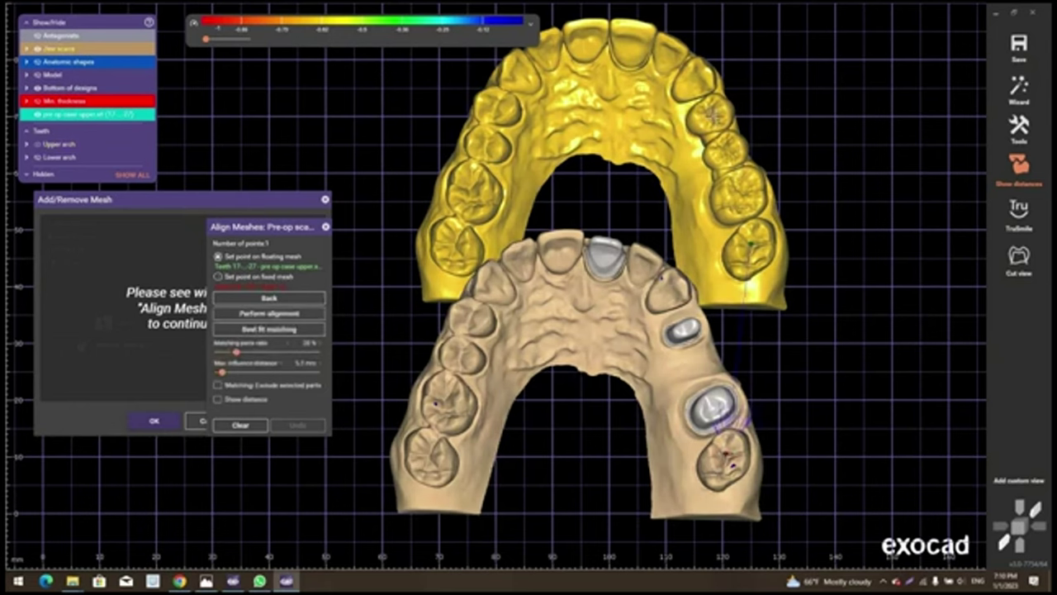
pyautogui.click(659, 75)
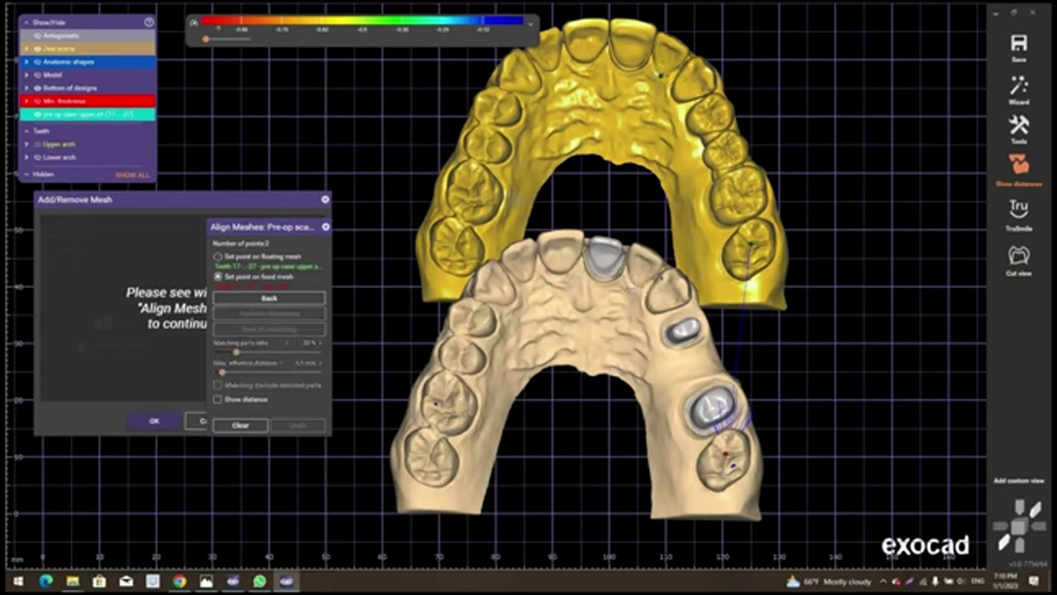
pyautogui.click(634, 287)
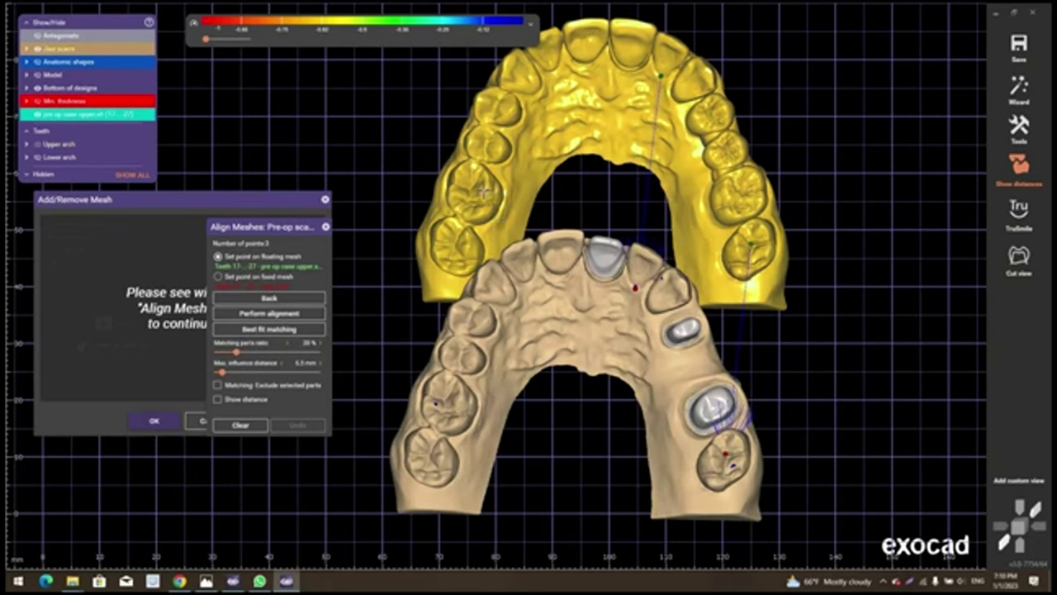
pyautogui.click(484, 190)
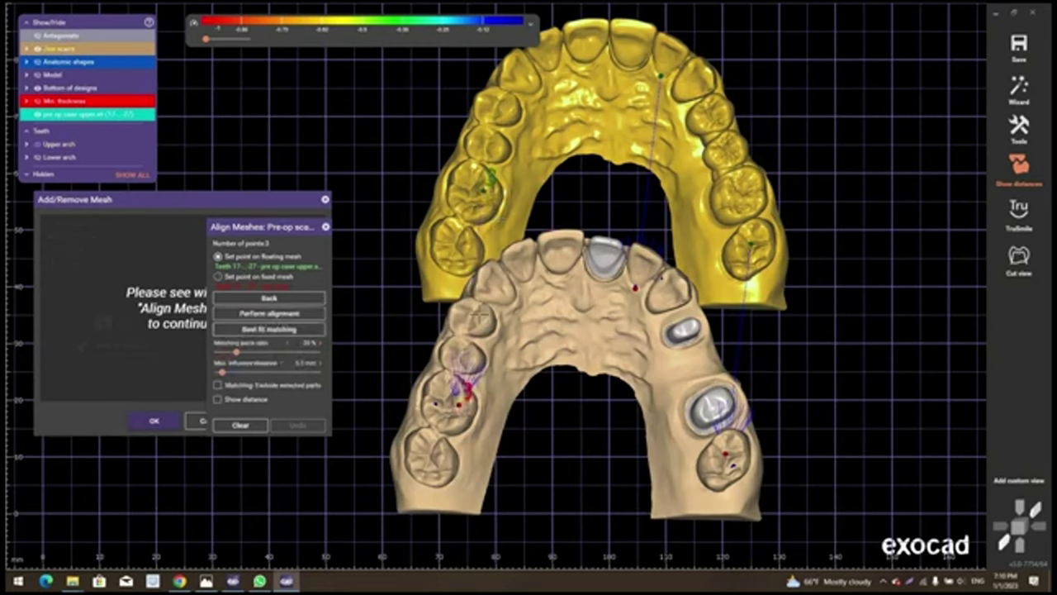
pyautogui.click(269, 313)
pyautogui.click(269, 330)
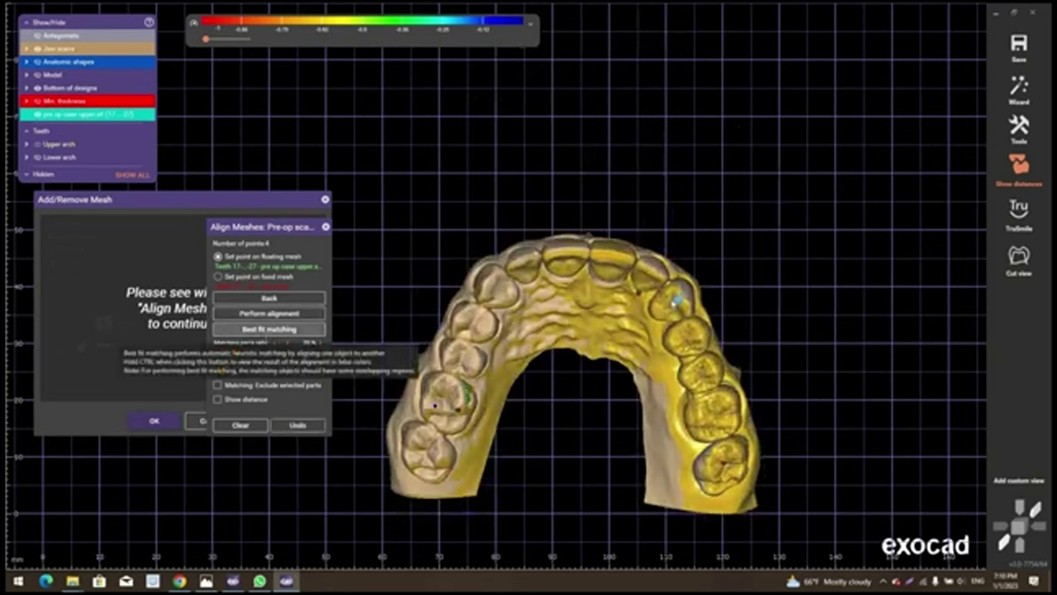
# Refine the pre-op scan fit with best-fit matching, inspect it, and close Align Meshes
pyautogui.click(270, 329)
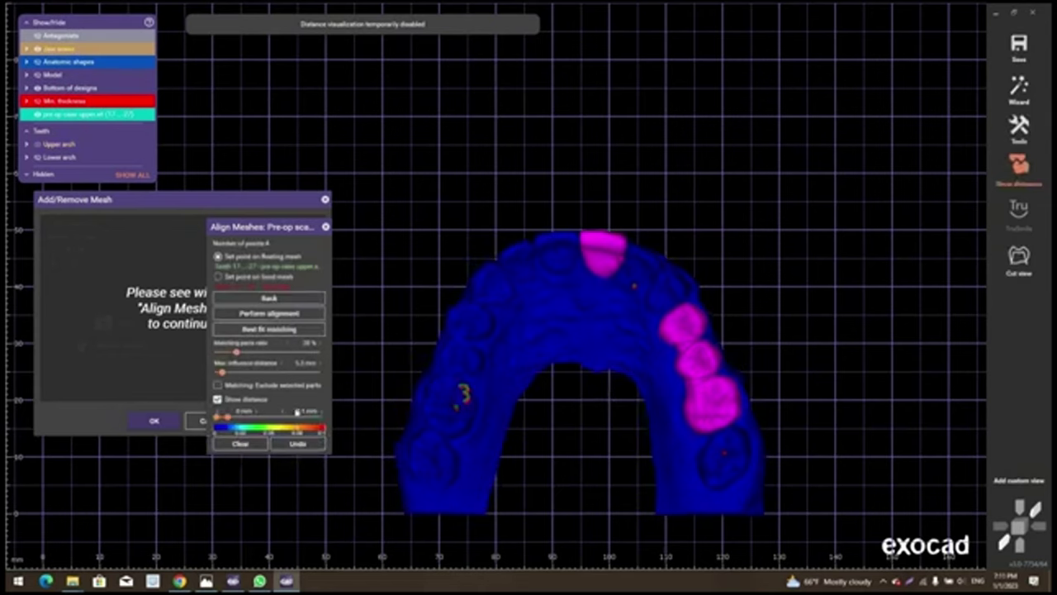
pyautogui.moveTo(614, 448)
pyautogui.mouseDown(button='right')
pyautogui.moveTo(603, 416)
pyautogui.moveTo(275, 437)
pyautogui.mouseUp(button='right')
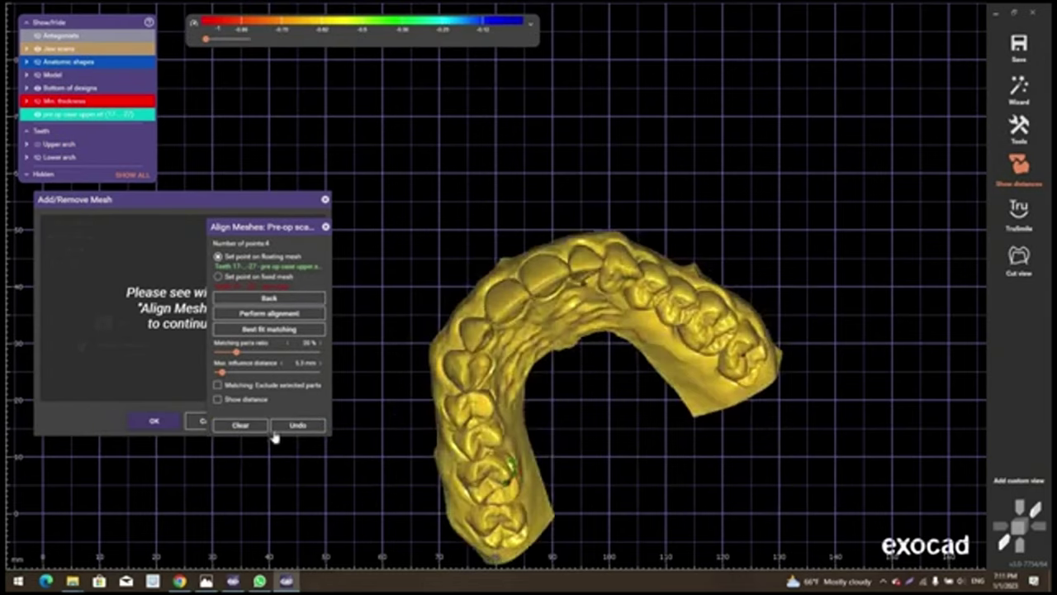
pyautogui.click(152, 423)
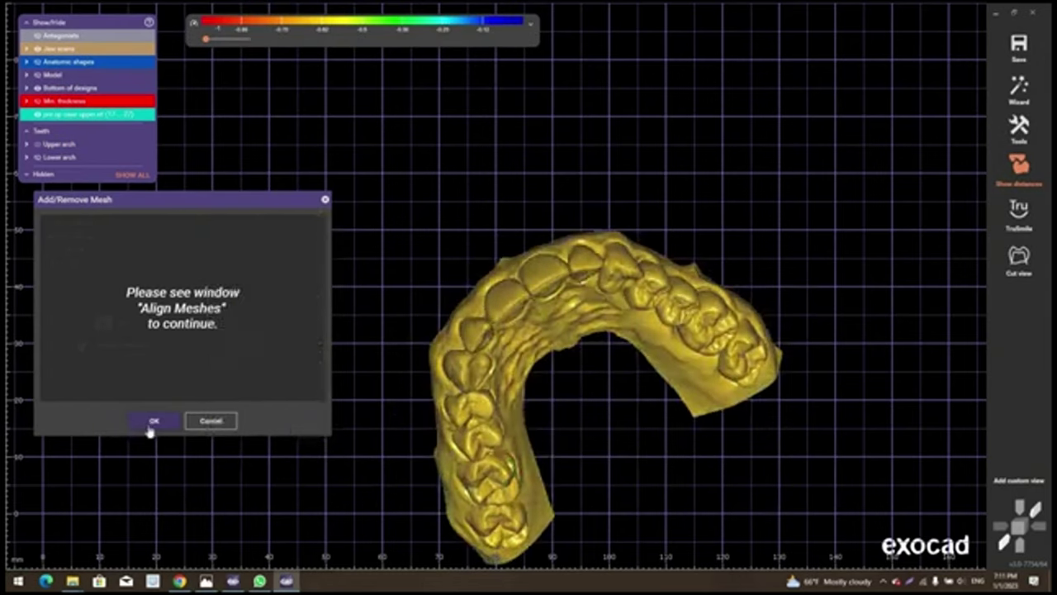
# Confirm the aligned pre-op scan and bring up the design tools context menu
pyautogui.press('Return')
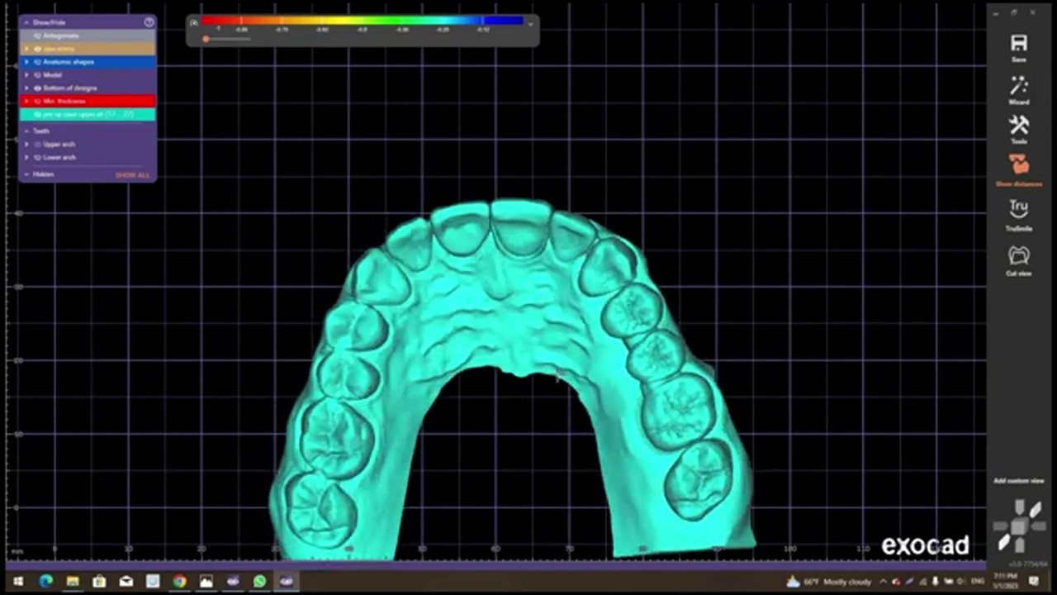
pyautogui.moveTo(568, 361); pyautogui.dragTo(574, 299, button='right')
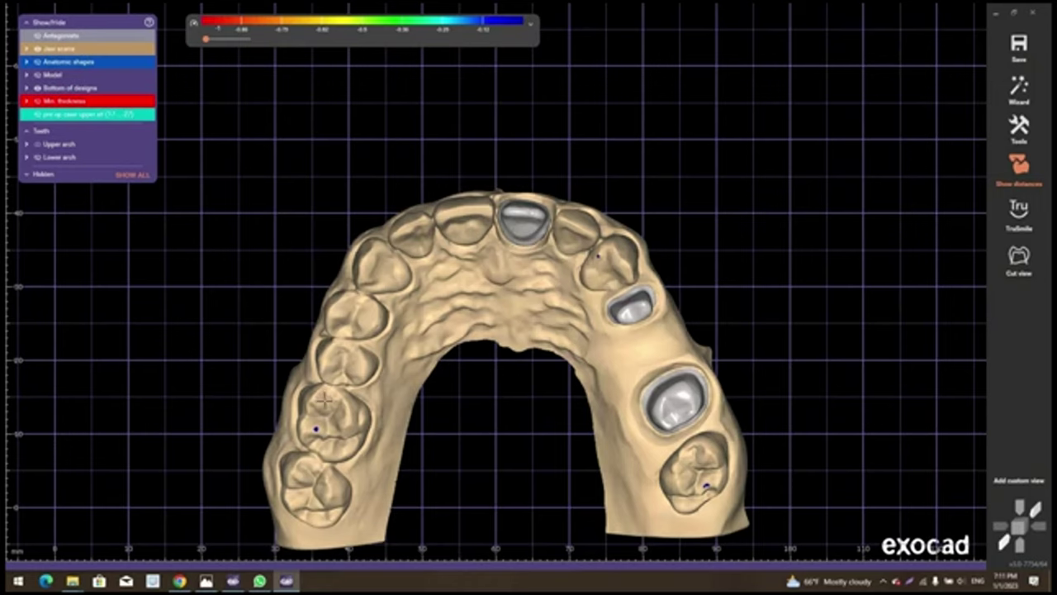
pyautogui.rightClick(751, 143)
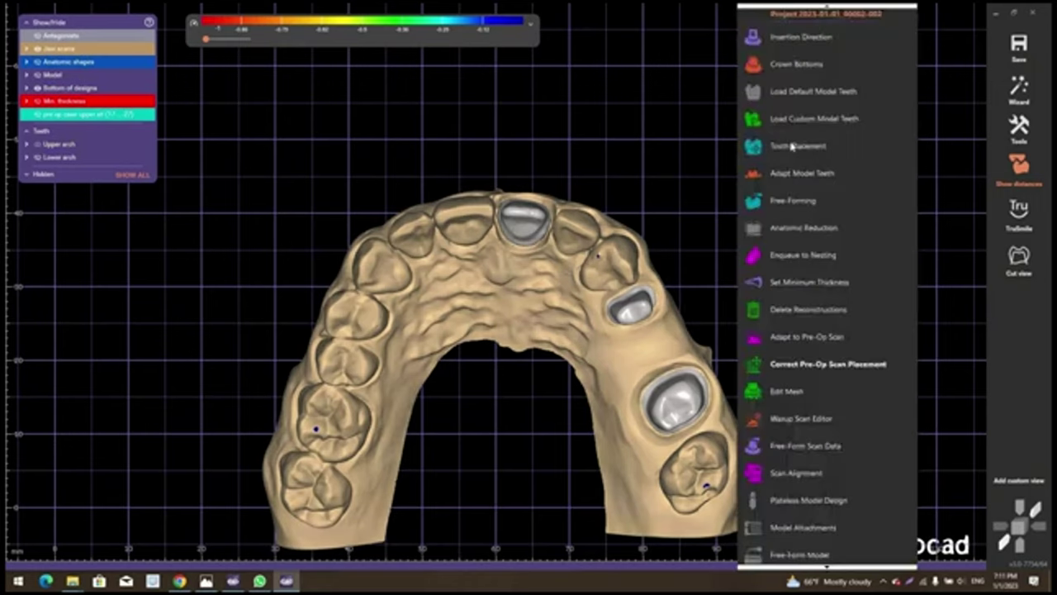
# Inspect the crowns side-on in Tooth Placement with the pre-op scan see-through, then close it unchanged
pyautogui.click(609, 287)
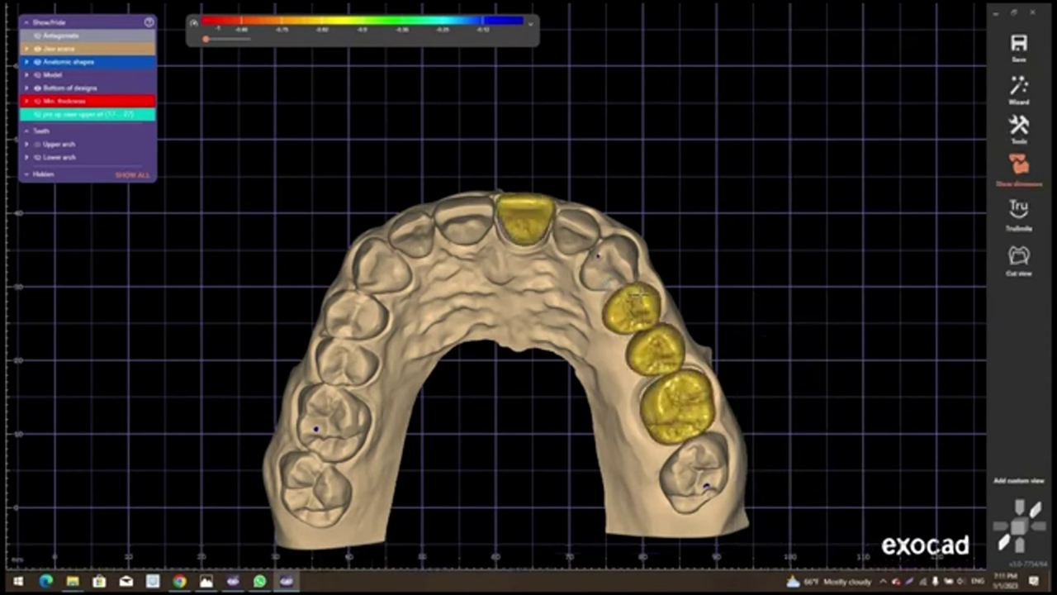
pyautogui.moveTo(637, 289)
pyautogui.mouseDown(button='right')
pyautogui.moveTo(620, 291)
pyautogui.moveTo(620, 306)
pyautogui.moveTo(564, 284)
pyautogui.mouseUp(button='right')
pyautogui.scroll(3, 578, 297)
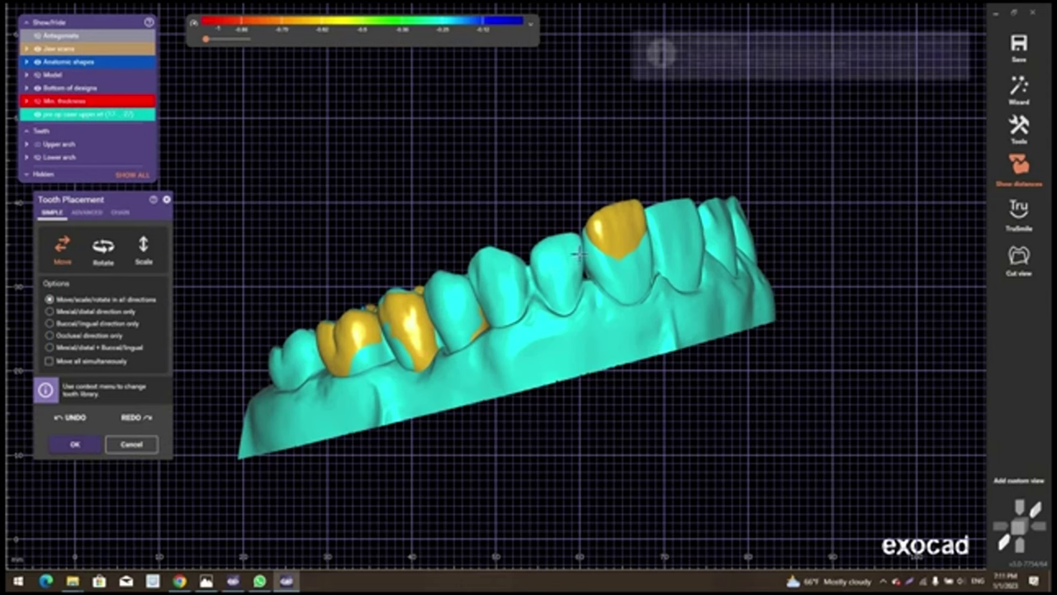
pyautogui.moveTo(556, 250)
pyautogui.mouseDown(button='right')
pyautogui.moveTo(616, 220)
pyautogui.moveTo(638, 261)
pyautogui.mouseUp(button='right')
pyautogui.scroll(2, 558, 243)
pyautogui.scroll(-2, 558, 242)
pyautogui.keyDown('ctrl'); pyautogui.moveTo(638, 261); pyautogui.dragTo(497, 328, button='middle'); pyautogui.keyUp('ctrl')
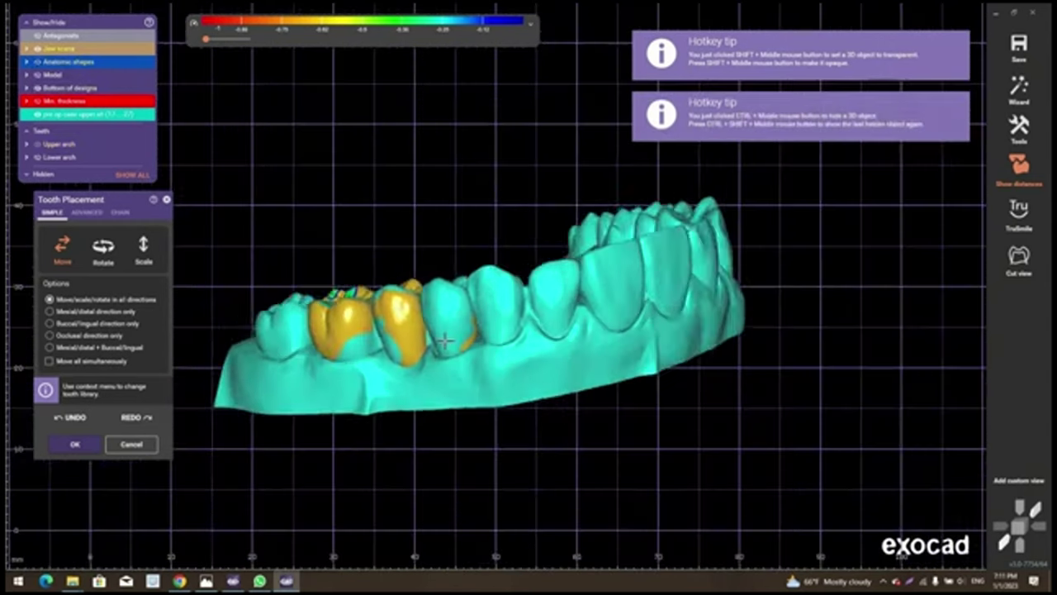
pyautogui.moveTo(502, 329)
pyautogui.mouseDown(button='right')
pyautogui.moveTo(762, 236)
pyautogui.moveTo(148, 455)
pyautogui.mouseUp(button='right')
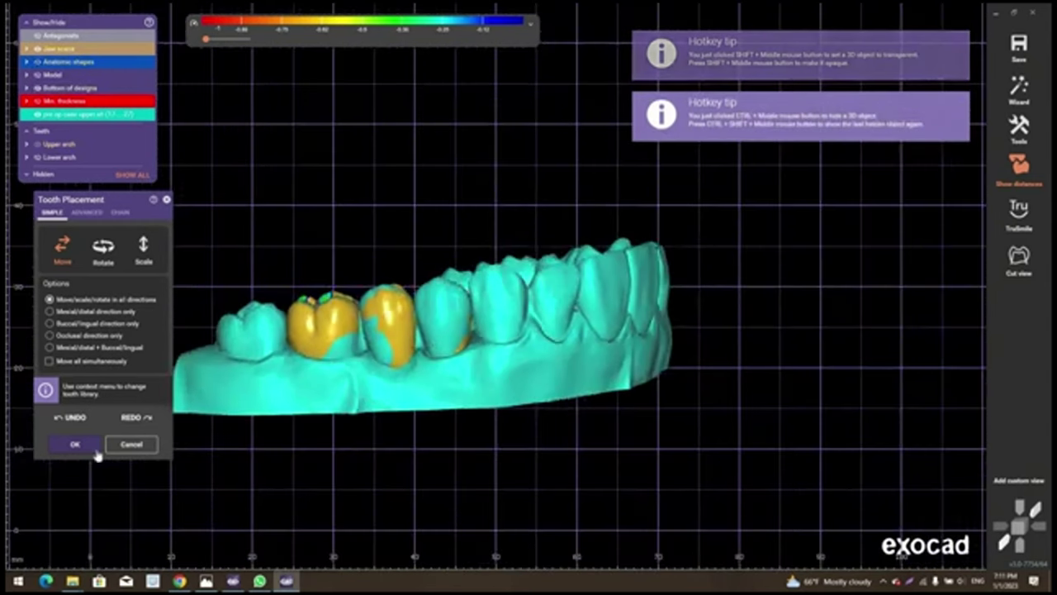
pyautogui.click(146, 443)
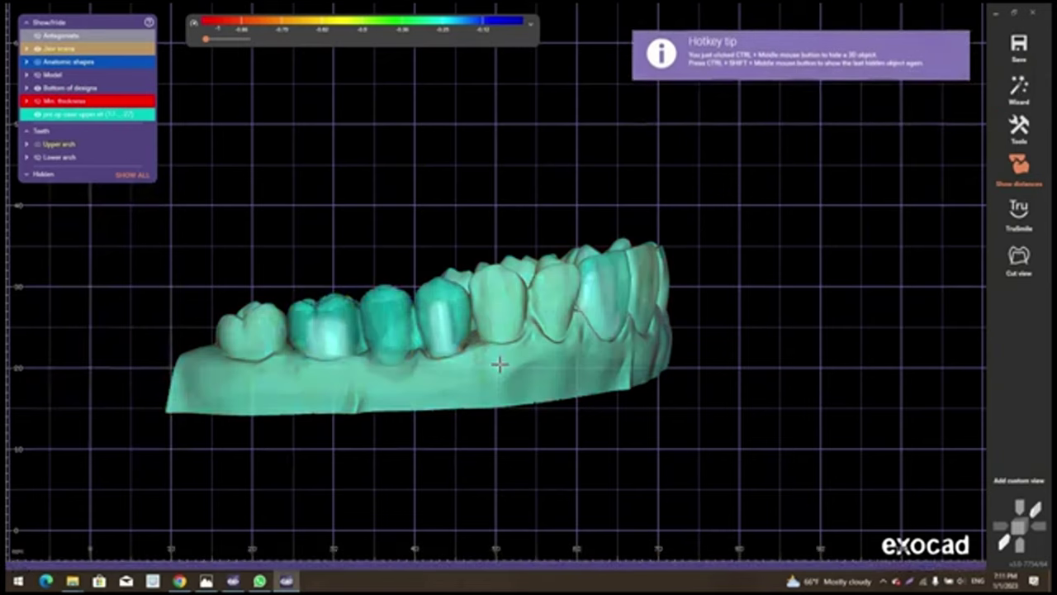
pyautogui.moveTo(500, 363); pyautogui.dragTo(798, 302, button='right')
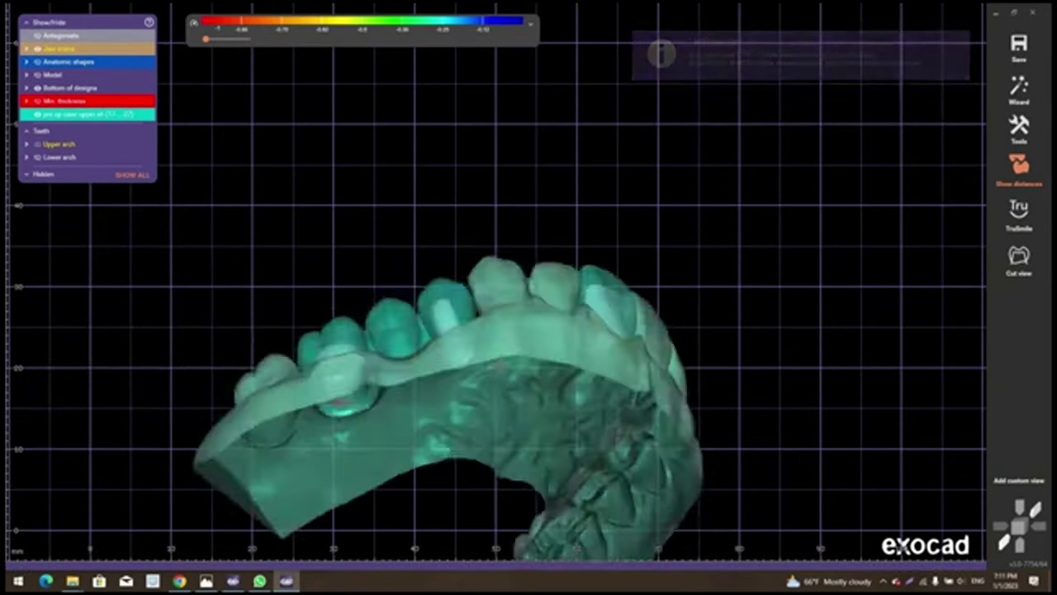
# Reopen Tooth Placement and zoom to a side view centred on the front crown
pyautogui.rightClick(857, 154)
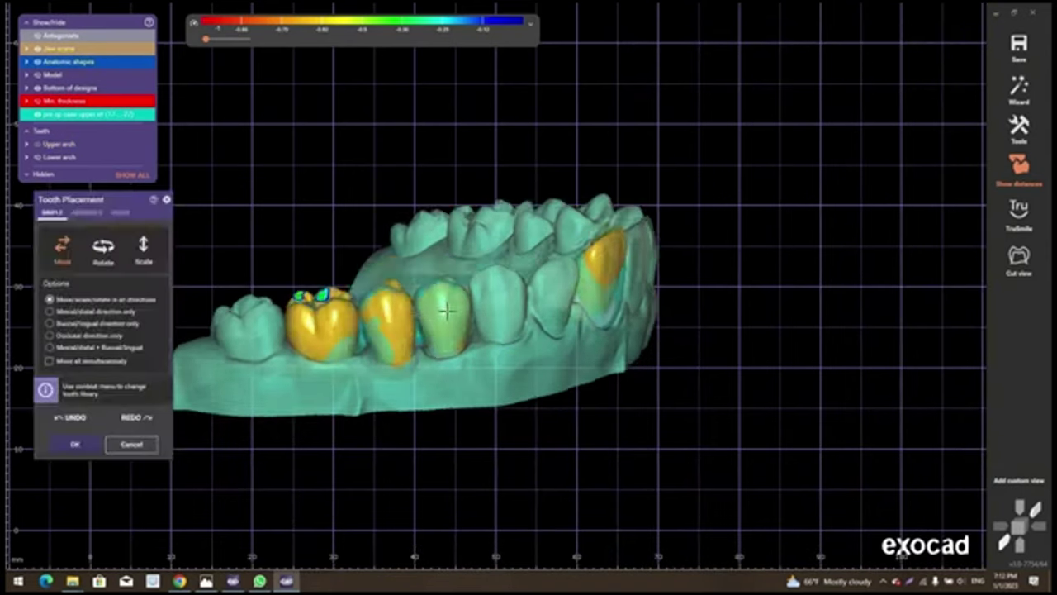
pyautogui.scroll(2, 449, 286)
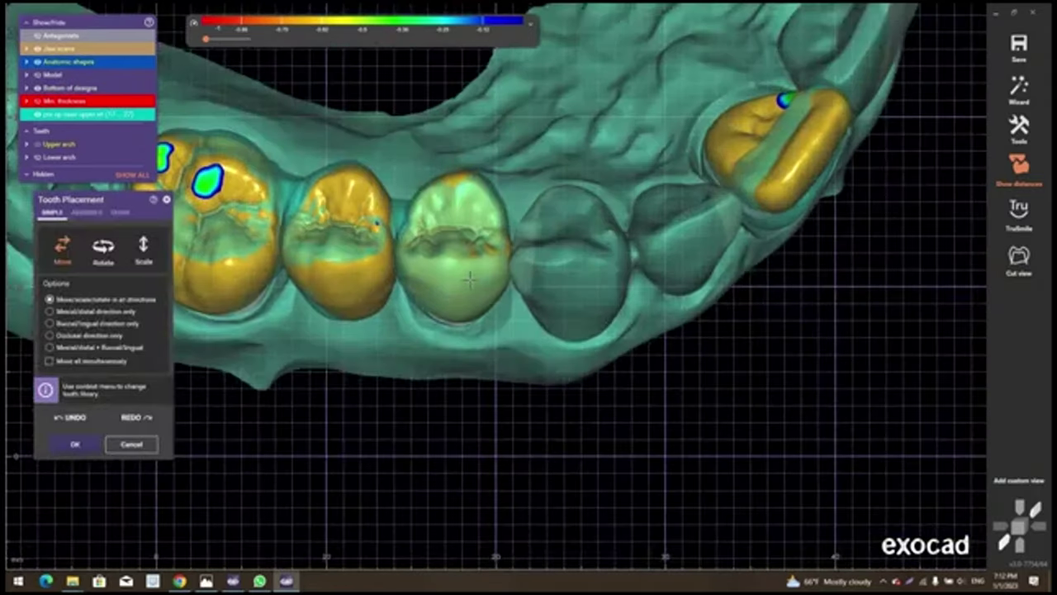
pyautogui.scroll(2, 356, 200)
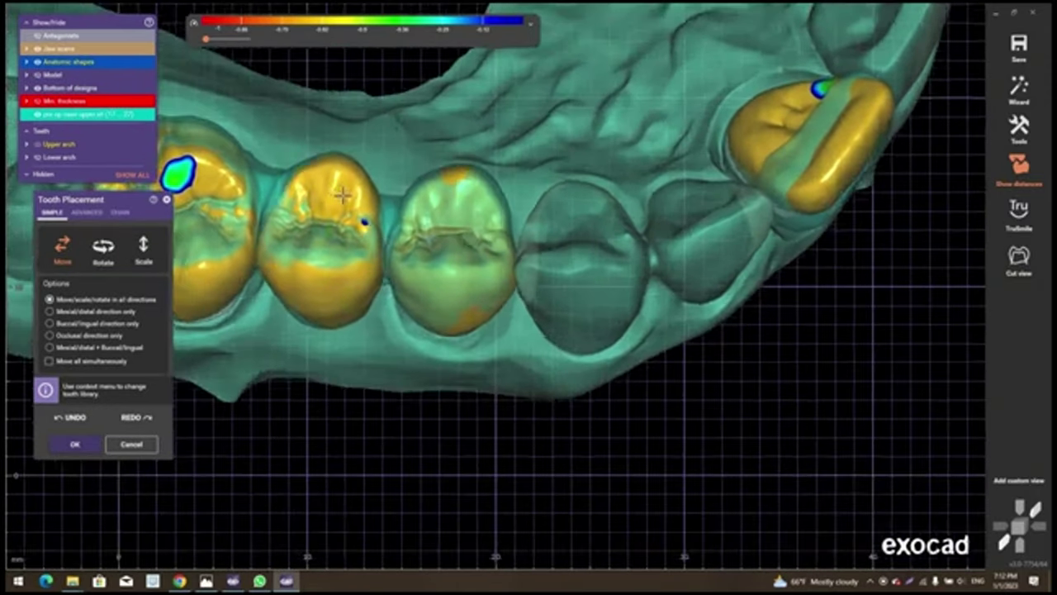
pyautogui.scroll(-2, 338, 193)
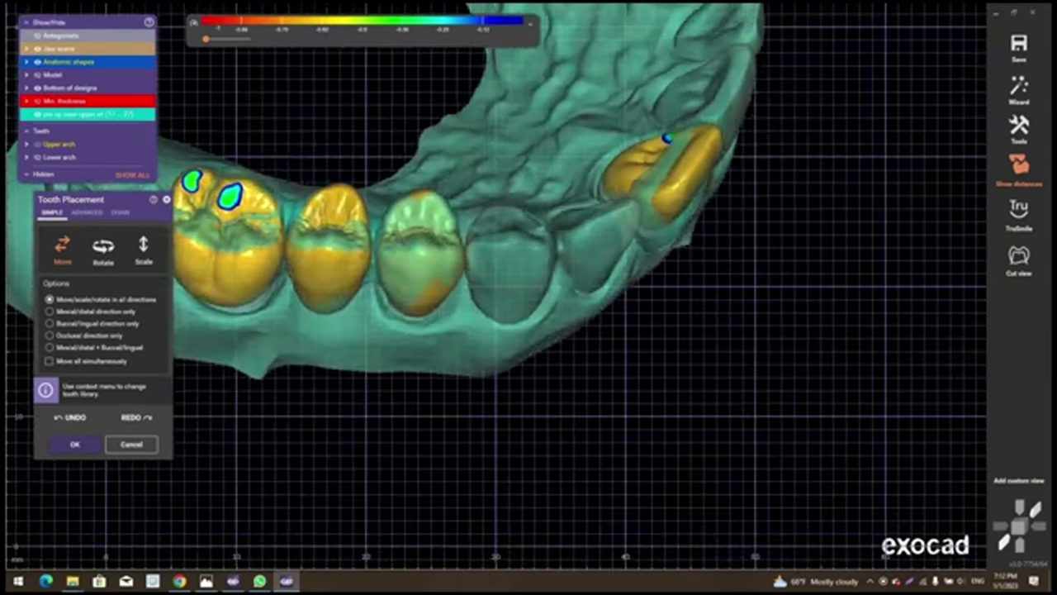
pyautogui.scroll(3, 446, 325)
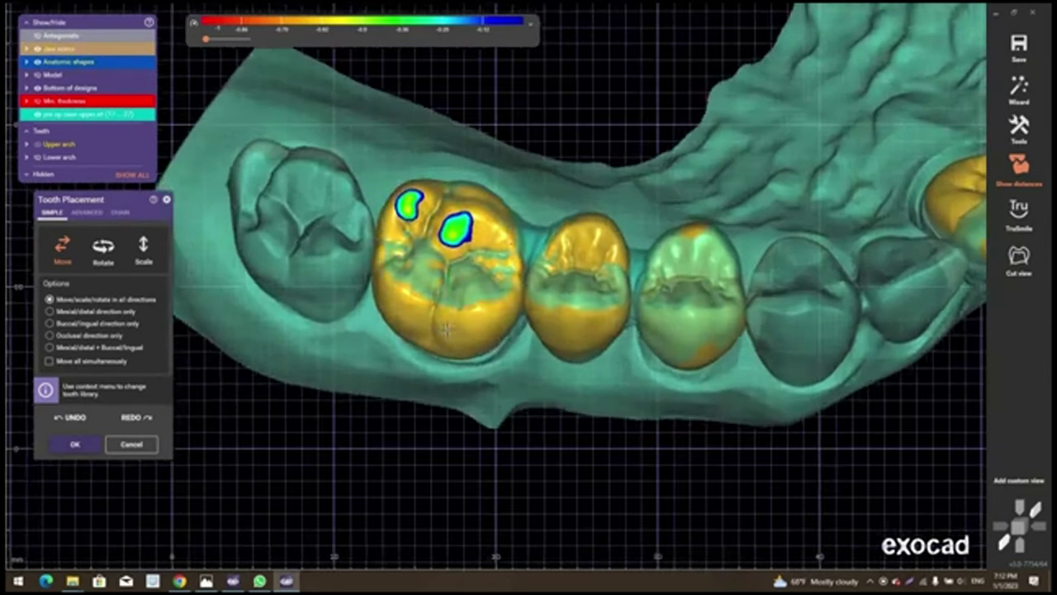
pyautogui.scroll(-2, 356, 182)
pyautogui.scroll(2, 561, 289)
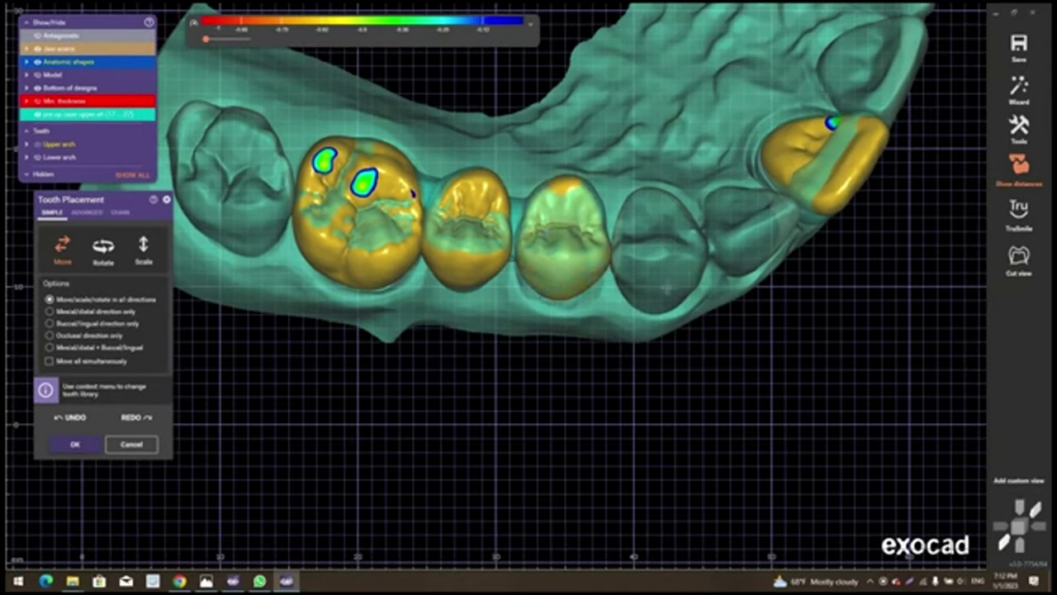
pyautogui.moveTo(411, 192)
pyautogui.mouseDown(button='right')
pyautogui.moveTo(510, 215)
pyautogui.moveTo(509, 249)
pyautogui.mouseUp(button='right')
# Shift and tilt the front crown within the arch, checking it from above and the front
pyautogui.moveTo(515, 245); pyautogui.dragTo(488, 234)
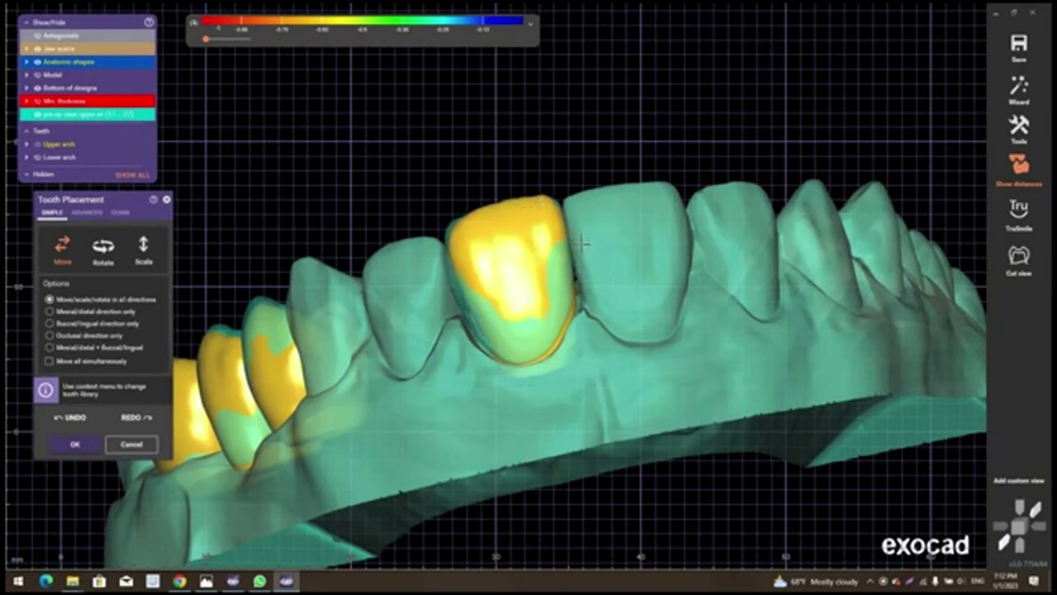
pyautogui.scroll(-3, 582, 242)
pyautogui.moveTo(540, 284); pyautogui.dragTo(661, 190, button='right')
pyautogui.scroll(3, 529, 239)
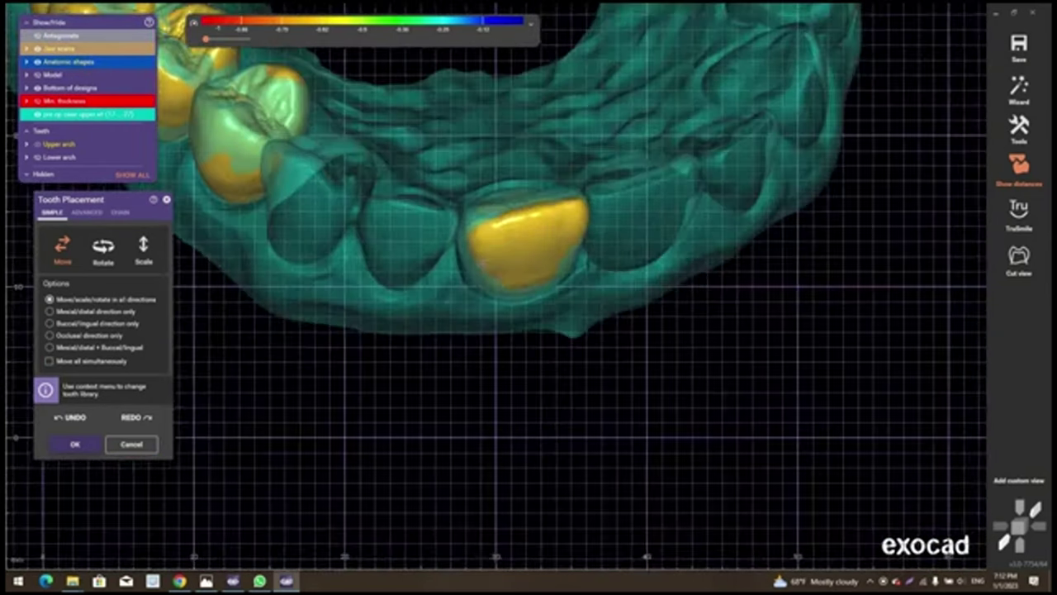
pyautogui.moveTo(516, 241)
pyautogui.mouseDown(button='right')
pyautogui.moveTo(512, 259)
pyautogui.moveTo(526, 207)
pyautogui.moveTo(542, 246)
pyautogui.moveTo(501, 252)
pyautogui.moveTo(498, 228)
pyautogui.mouseUp(button='right')
pyautogui.scroll(-2, 559, 228)
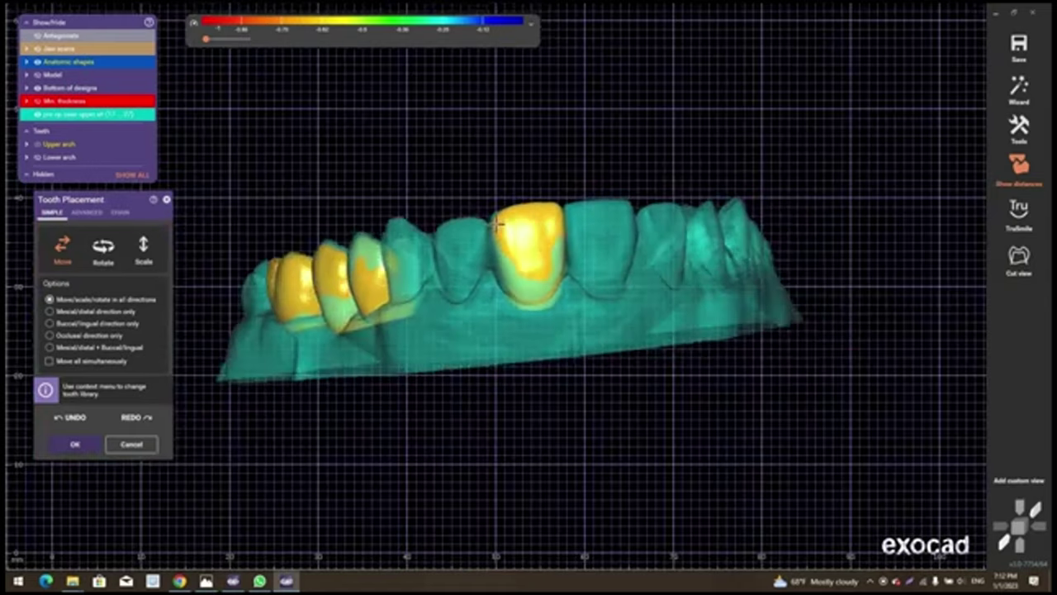
pyautogui.scroll(2, 497, 225)
pyautogui.moveTo(247, 289); pyautogui.dragTo(263, 273, button='right')
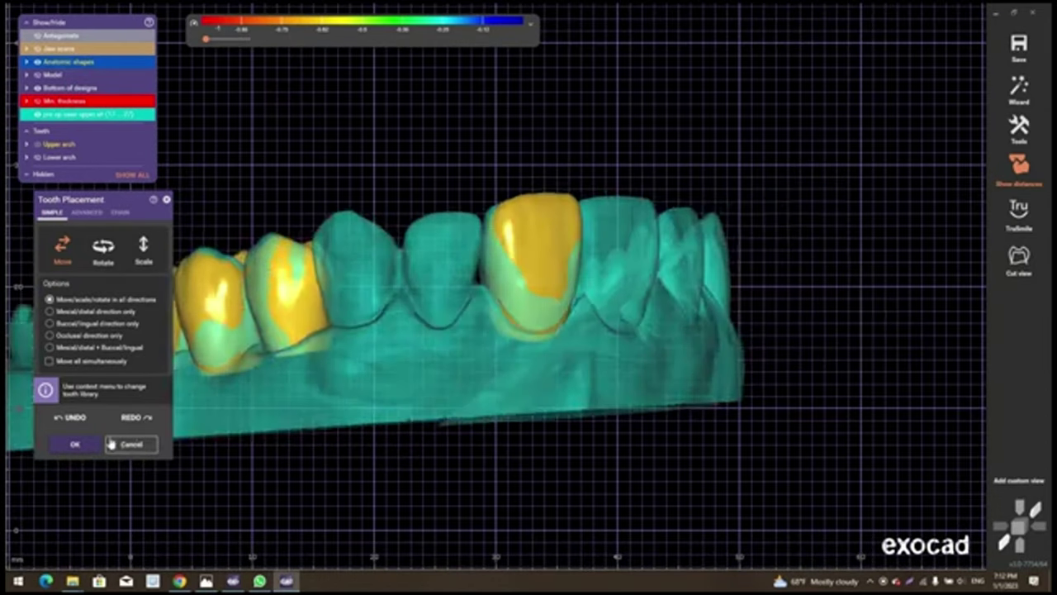
# Accept the crown placement, fix intersections by cutting away, and turn off distance colours
pyautogui.click(1017, 91)
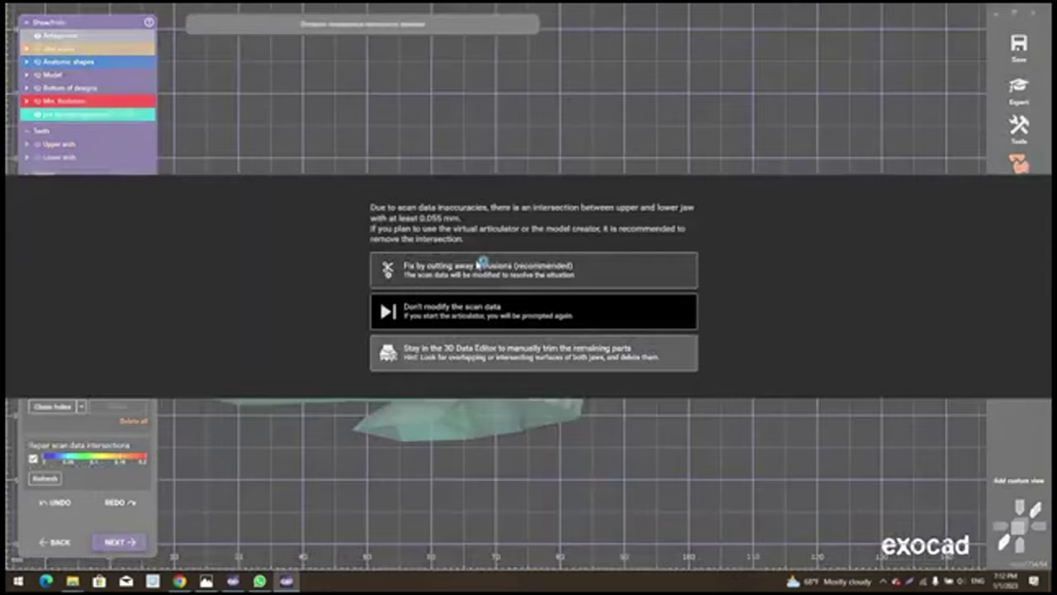
pyautogui.click(482, 264)
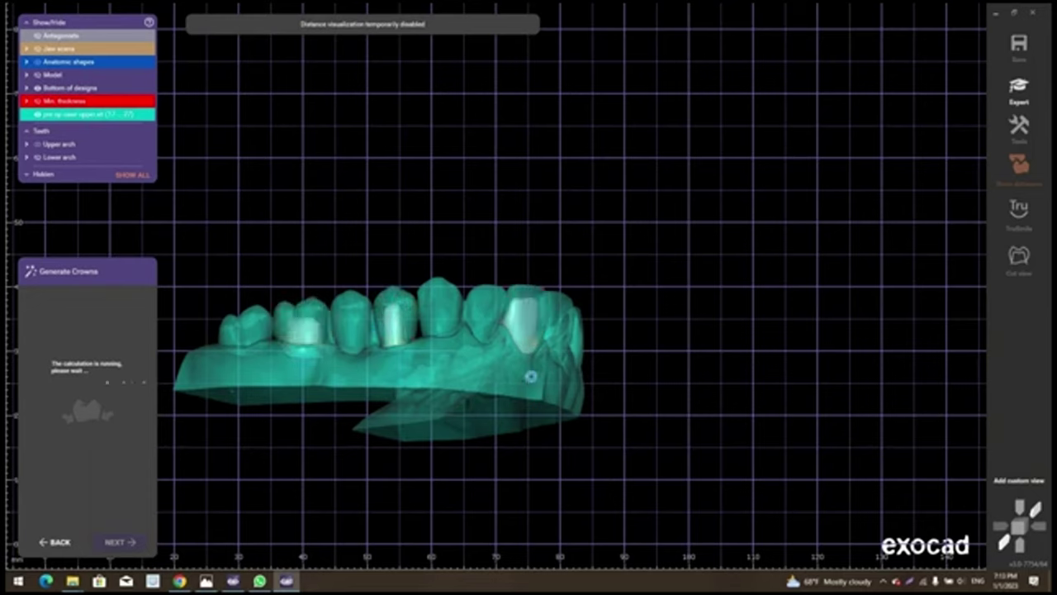
pyautogui.click(1019, 173)
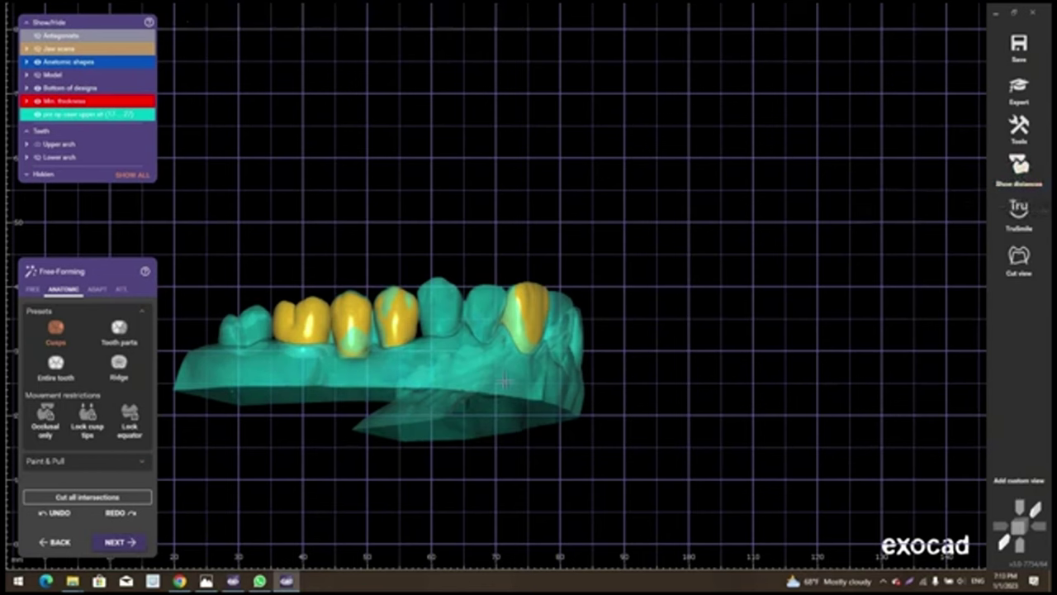
# Check the crowns with the jaw hidden, then select the Entire tooth free-forming preset
pyautogui.moveTo(390, 360); pyautogui.dragTo(512, 281, button='right')
pyautogui.scroll(3, 542, 264)
pyautogui.press('space')
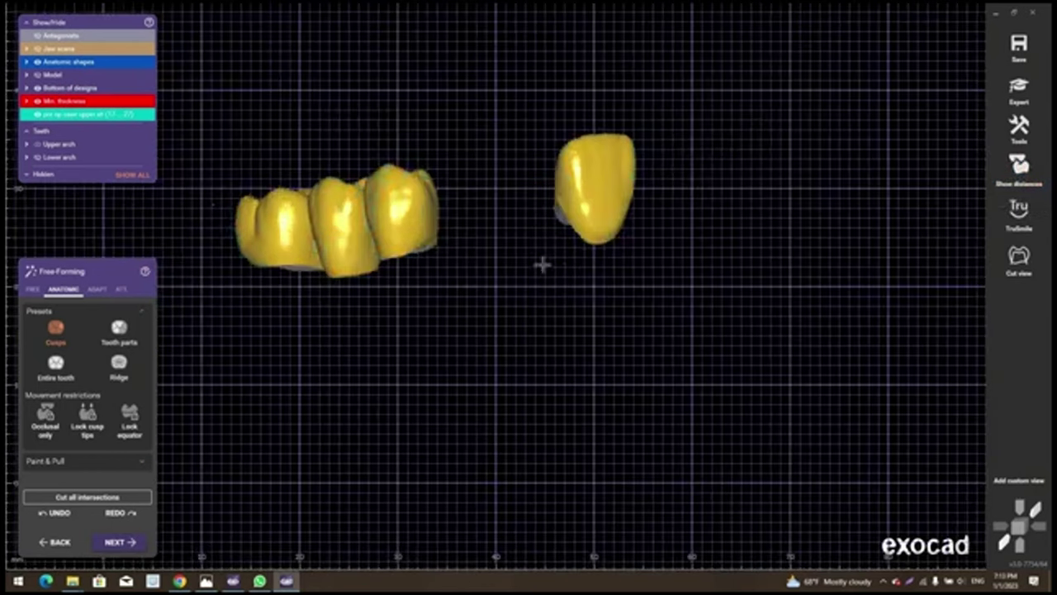
pyautogui.moveTo(587, 276)
pyautogui.mouseDown(button='right')
pyautogui.moveTo(410, 294)
pyautogui.moveTo(412, 388)
pyautogui.mouseUp(button='right')
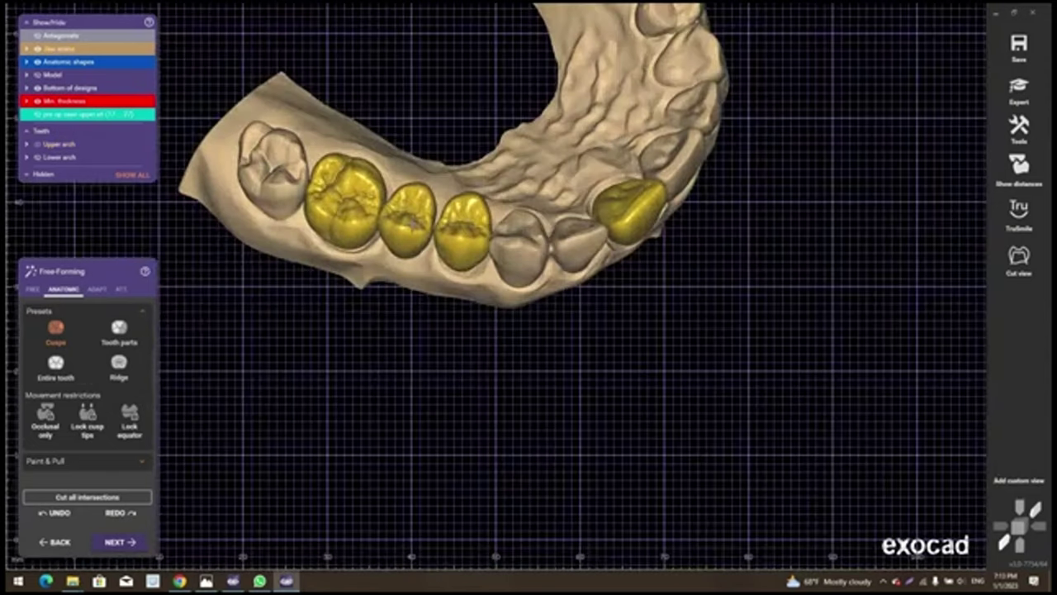
pyautogui.click(56, 366)
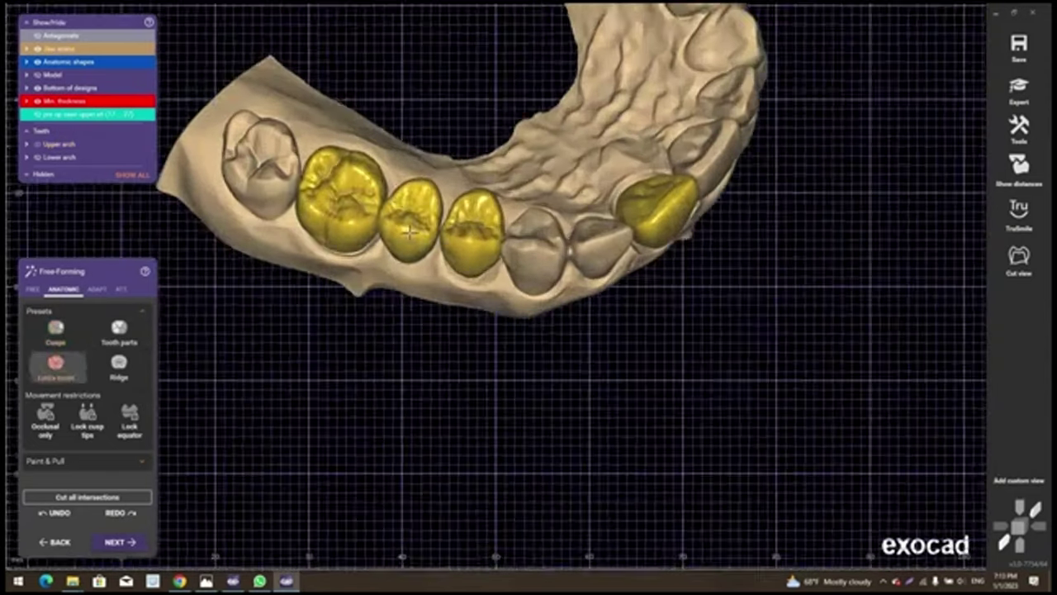
pyautogui.scroll(3, 419, 238)
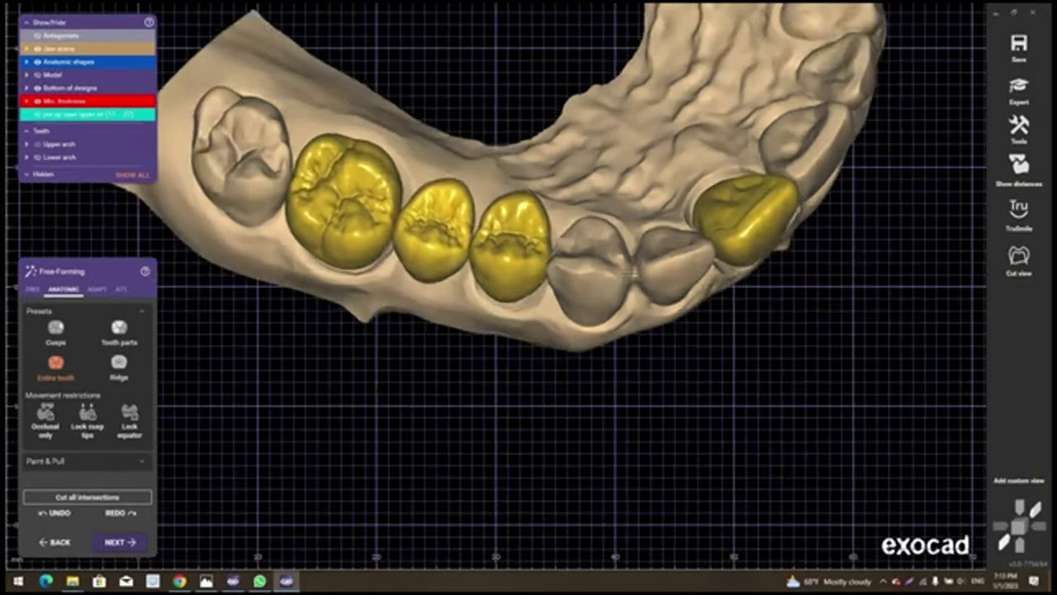
pyautogui.moveTo(448, 250); pyautogui.dragTo(128, 547, button='right')
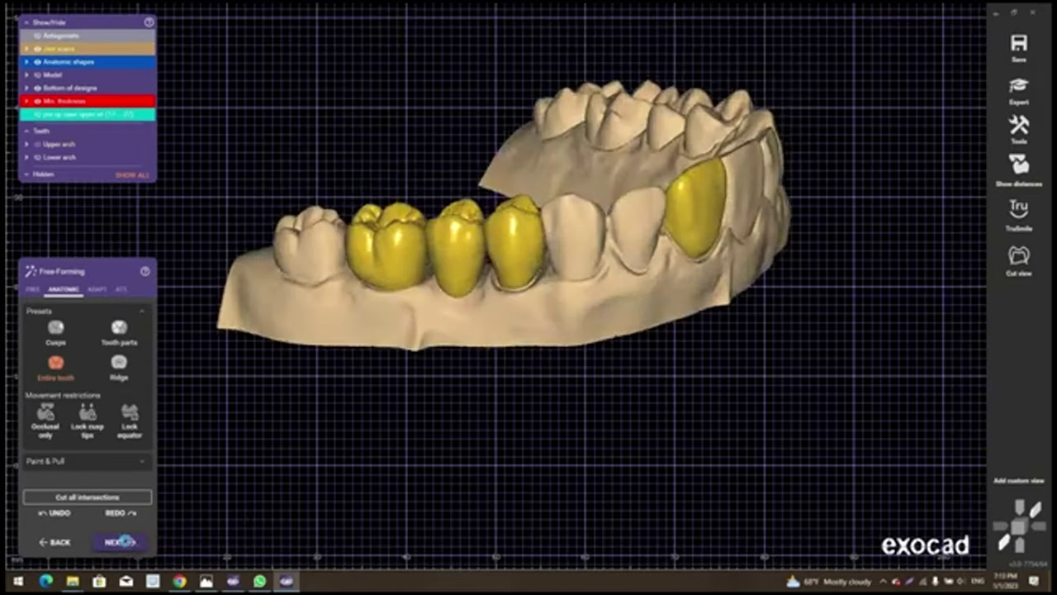
# Adapt the model teeth to the pre-op scan and review them with TruSmile rendering
pyautogui.click(125, 543)
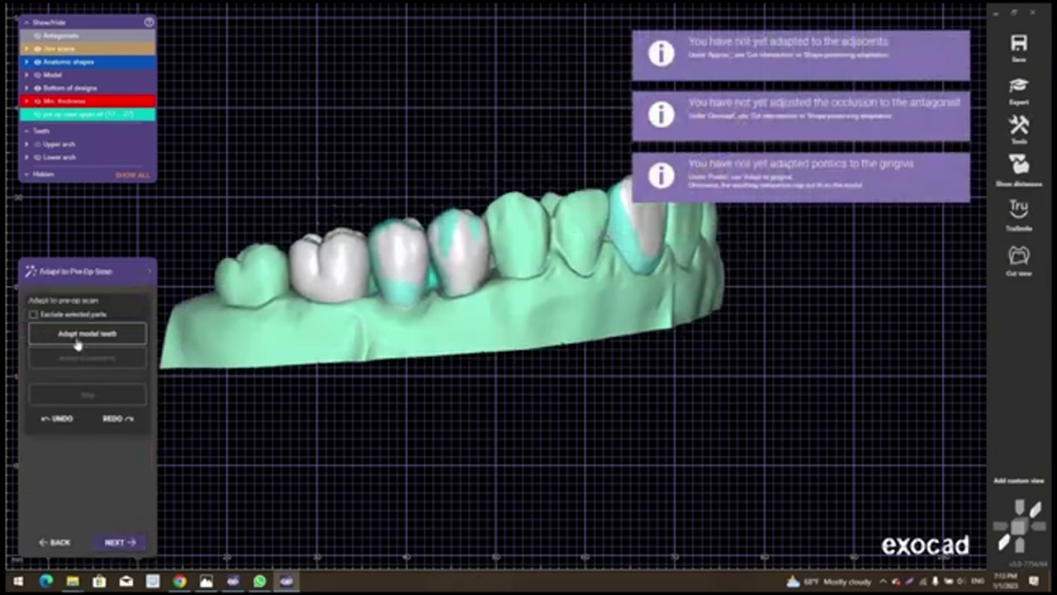
pyautogui.click(71, 337)
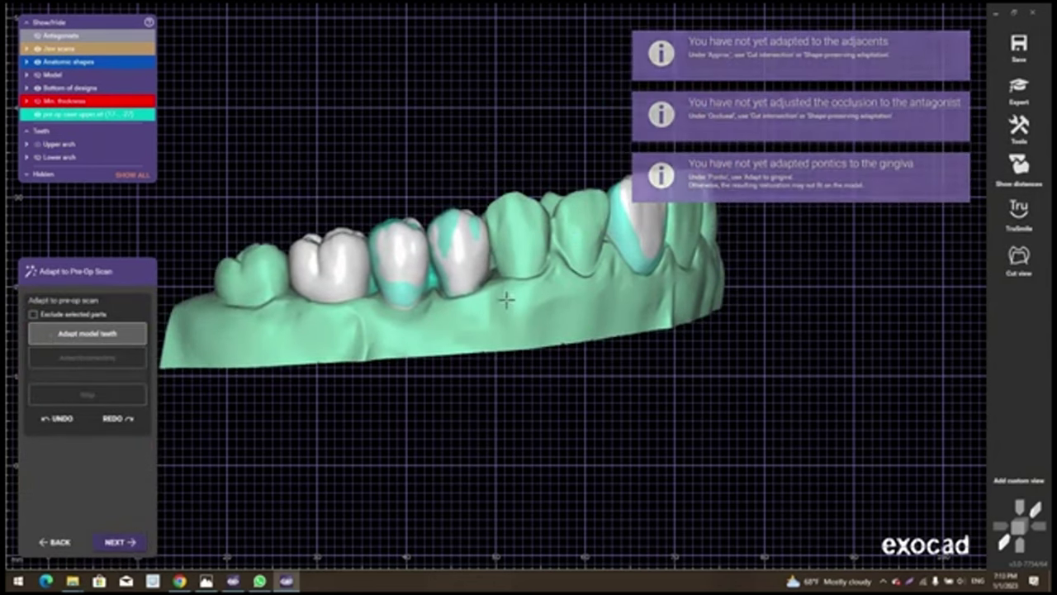
pyautogui.moveTo(404, 223)
pyautogui.mouseDown(button='right')
pyautogui.moveTo(677, 244)
pyautogui.moveTo(273, 394)
pyautogui.mouseUp(button='right')
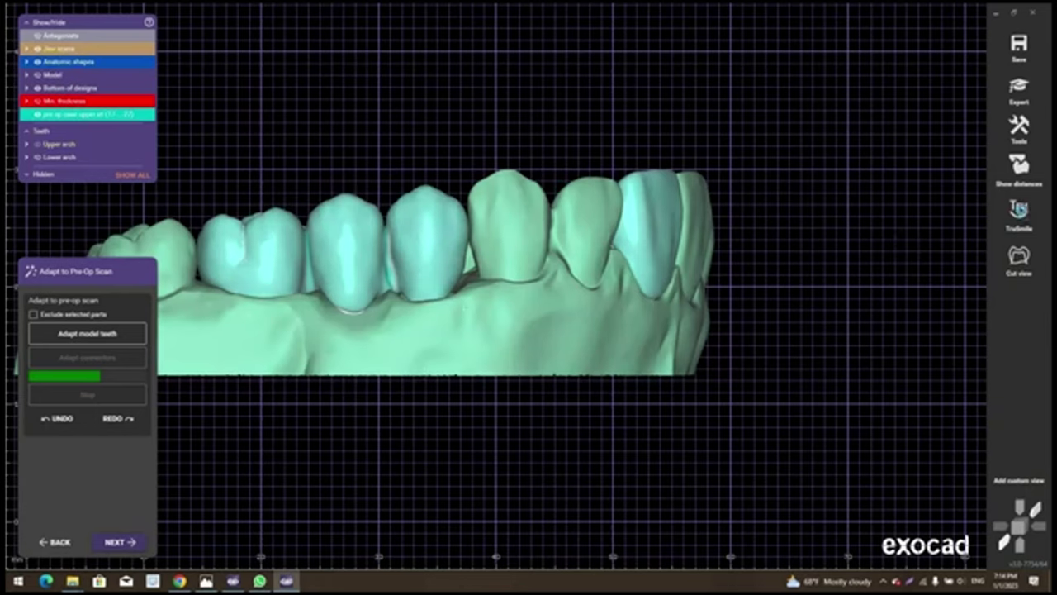
pyautogui.click(1019, 219)
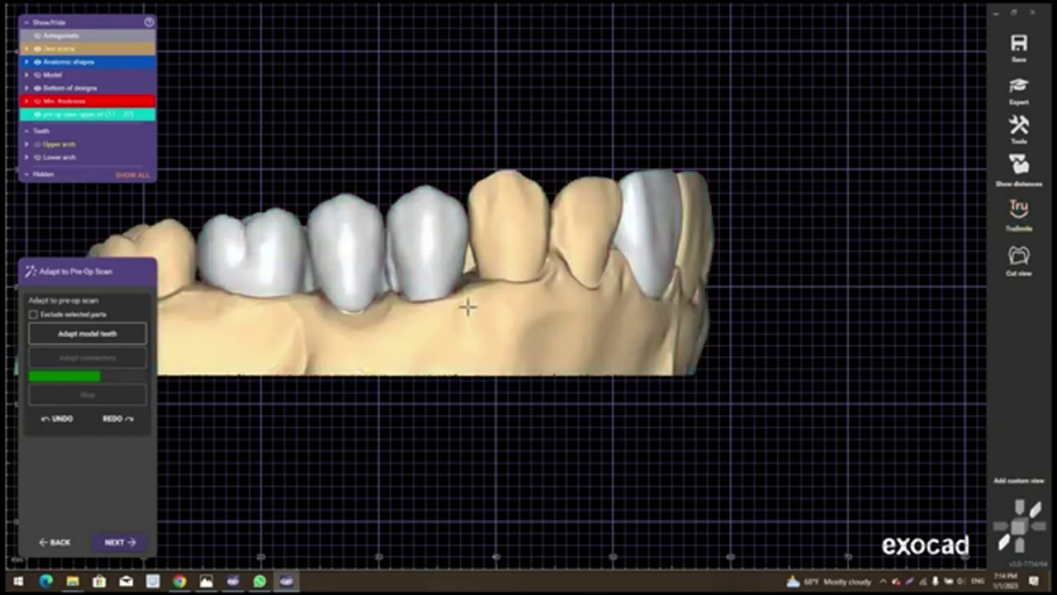
pyautogui.moveTo(464, 341); pyautogui.dragTo(391, 291, button='right')
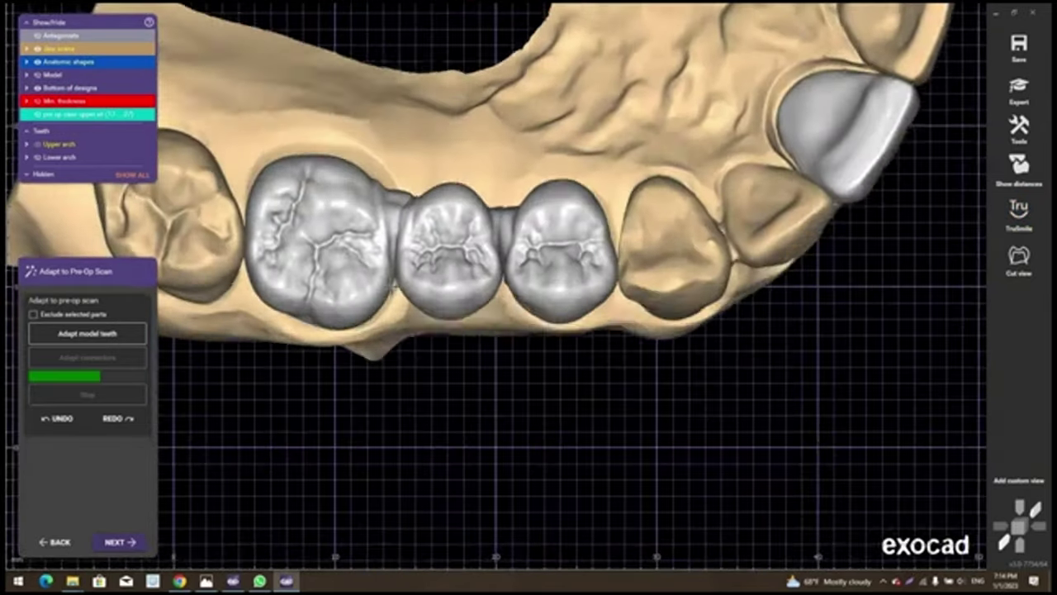
pyautogui.moveTo(392, 291); pyautogui.dragTo(214, 438, button='right')
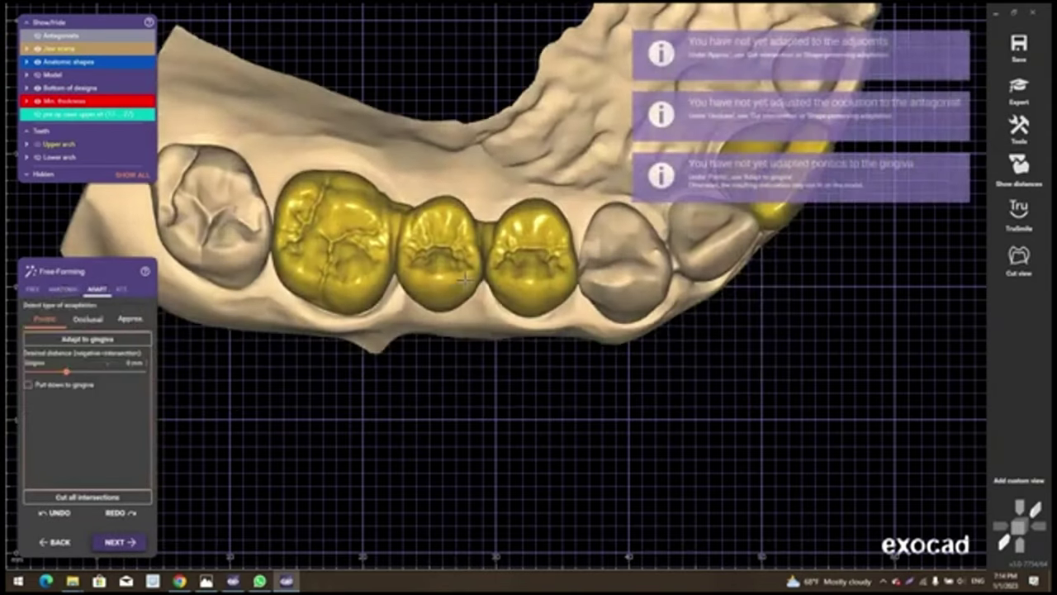
# Review the bridge from side, occlusal and buccal views, then advance past Free-Forming
pyautogui.scroll(2, 464, 281)
pyautogui.scroll(2, 446, 297)
pyautogui.scroll(2, 440, 296)
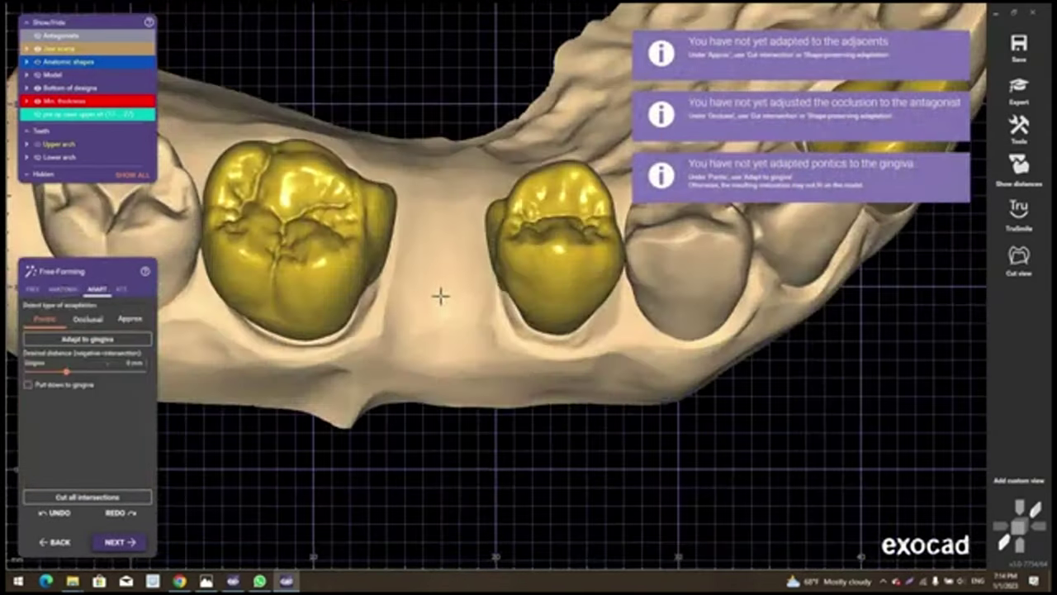
pyautogui.moveTo(440, 296); pyautogui.dragTo(125, 561, button='right')
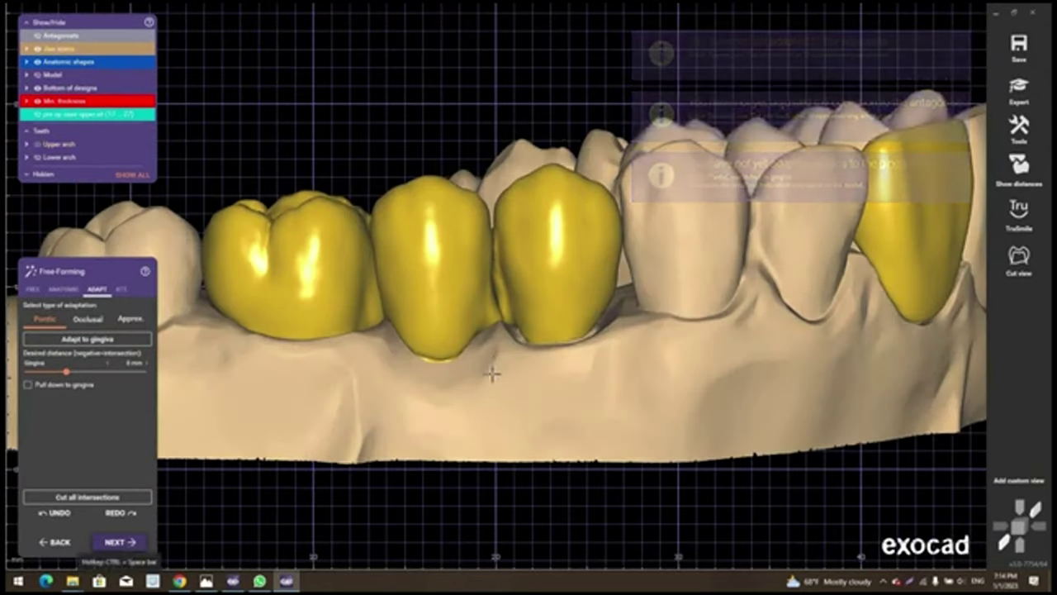
pyautogui.moveTo(490, 366); pyautogui.dragTo(376, 245, button='right')
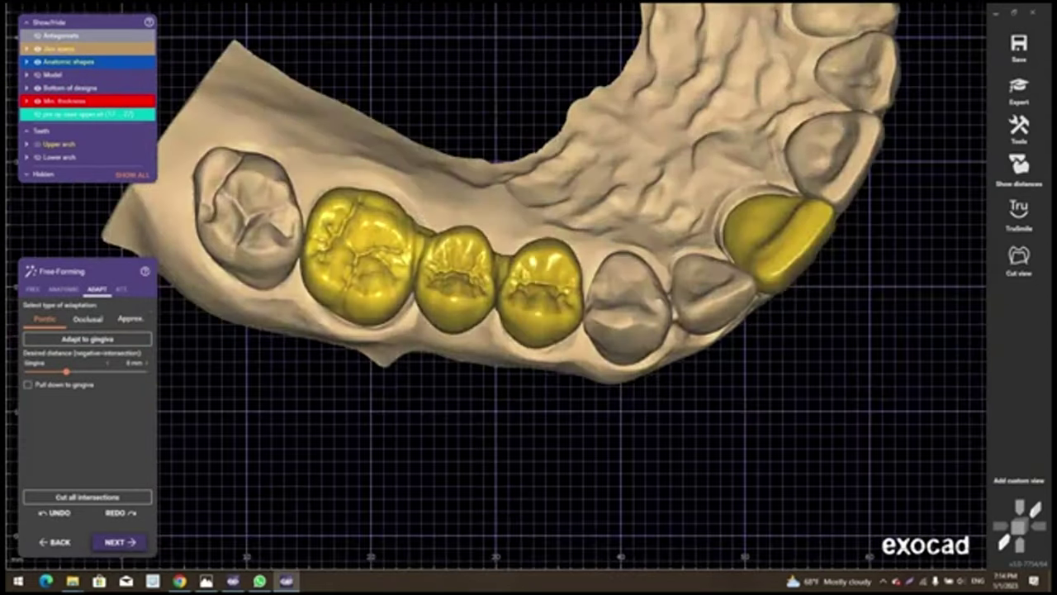
pyautogui.moveTo(516, 314); pyautogui.dragTo(619, 347, button='right')
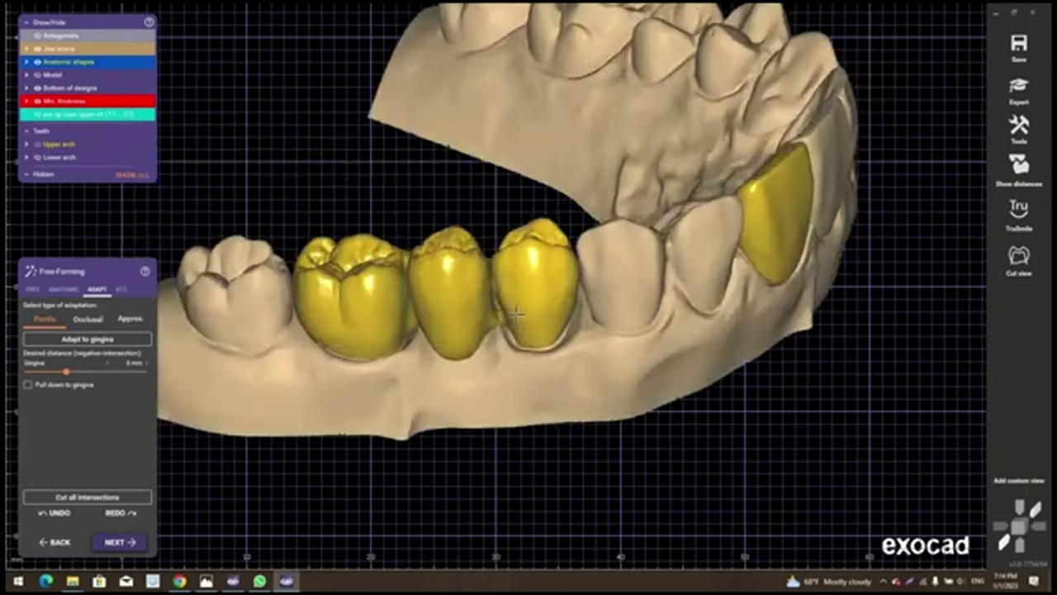
pyautogui.moveTo(289, 554); pyautogui.dragTo(147, 545, button='right')
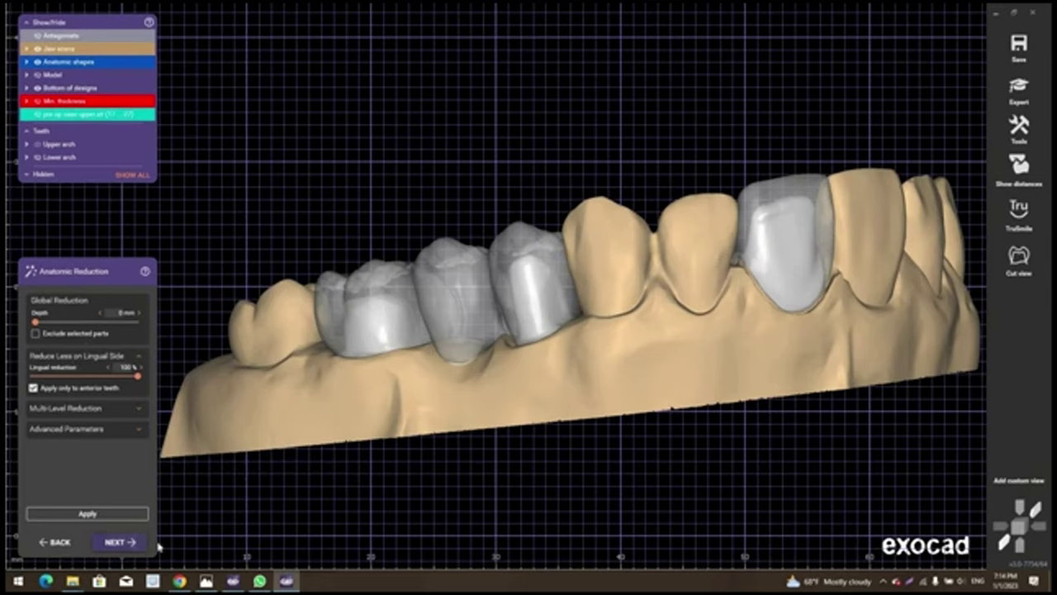
pyautogui.click(121, 541)
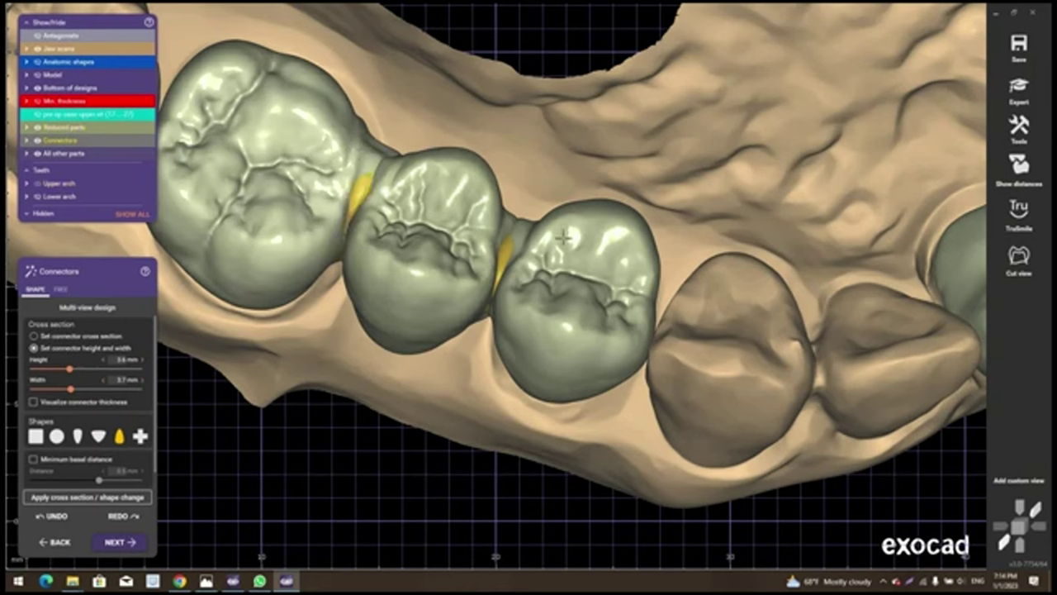
# Enlarge the connector between the first two crowns and check it from top-down and front views
pyautogui.moveTo(357, 198); pyautogui.dragTo(565, 233)
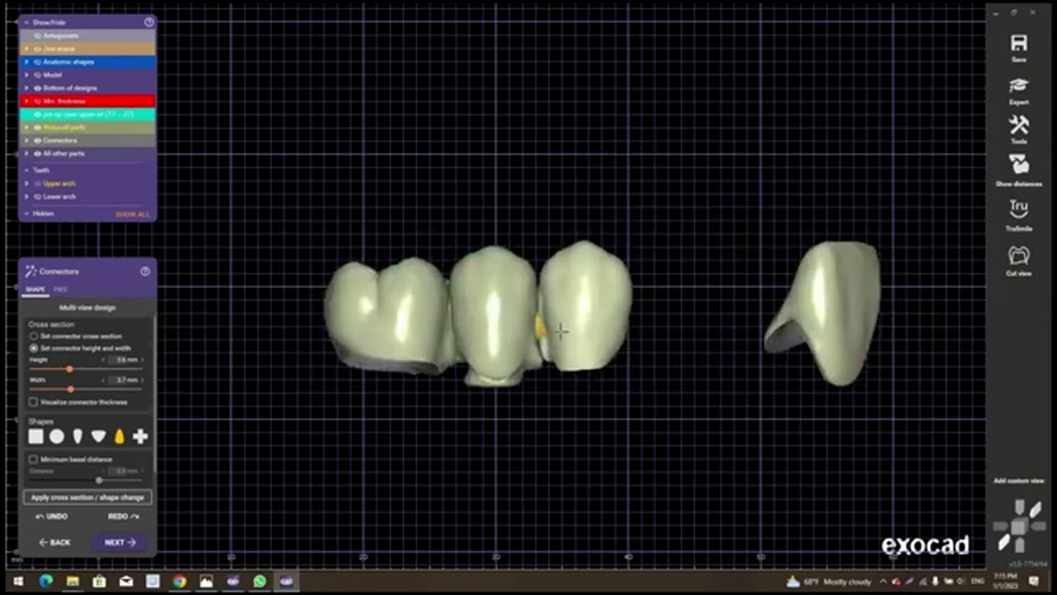
pyautogui.click(41, 187)
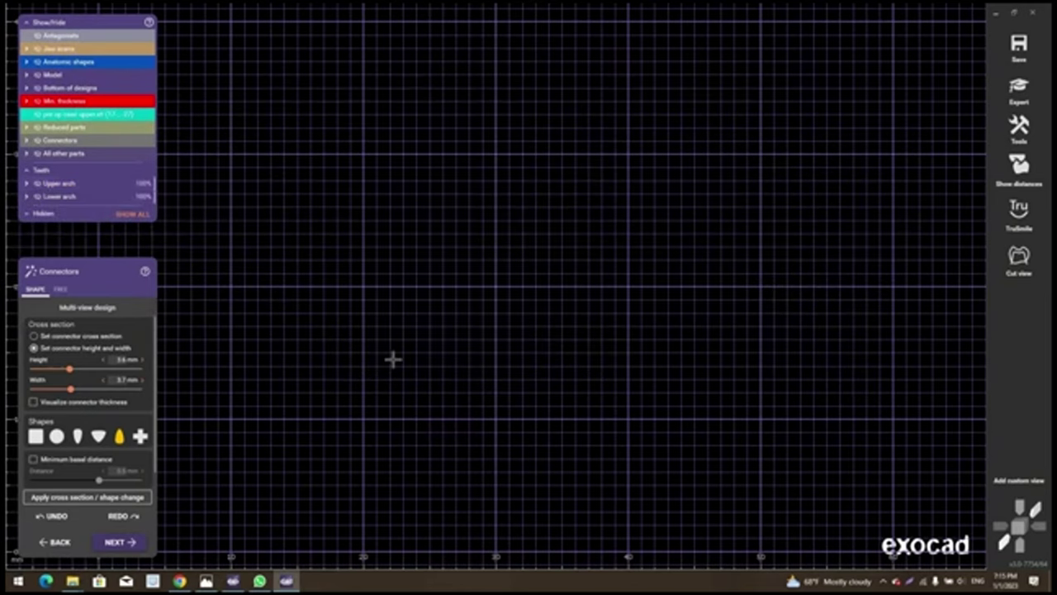
pyautogui.press('3')
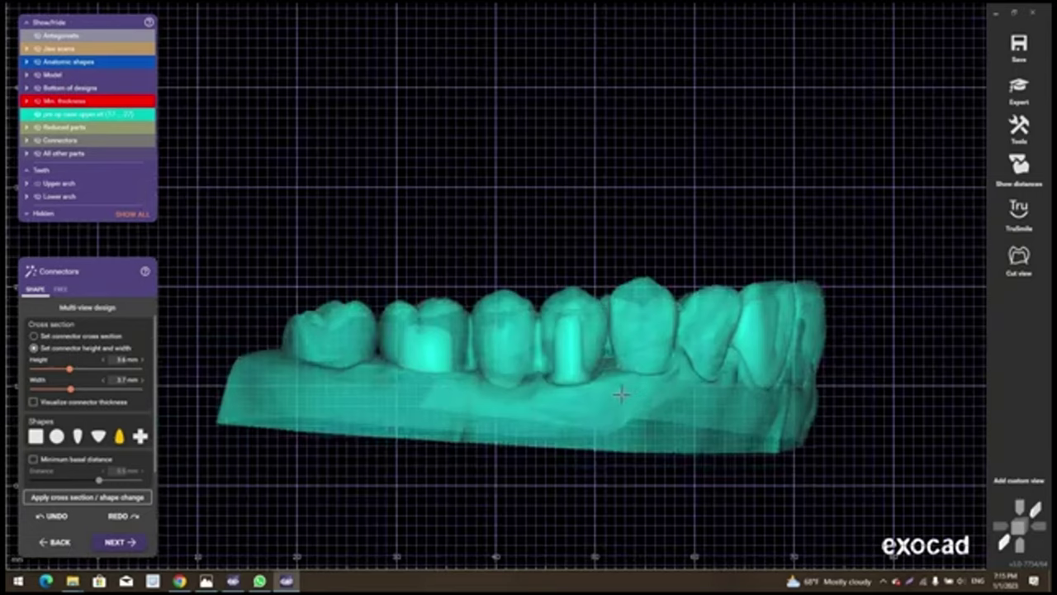
pyautogui.moveTo(621, 395)
pyautogui.mouseDown(button='right')
pyautogui.moveTo(533, 275)
pyautogui.moveTo(543, 351)
pyautogui.moveTo(529, 314)
pyautogui.mouseUp(button='right')
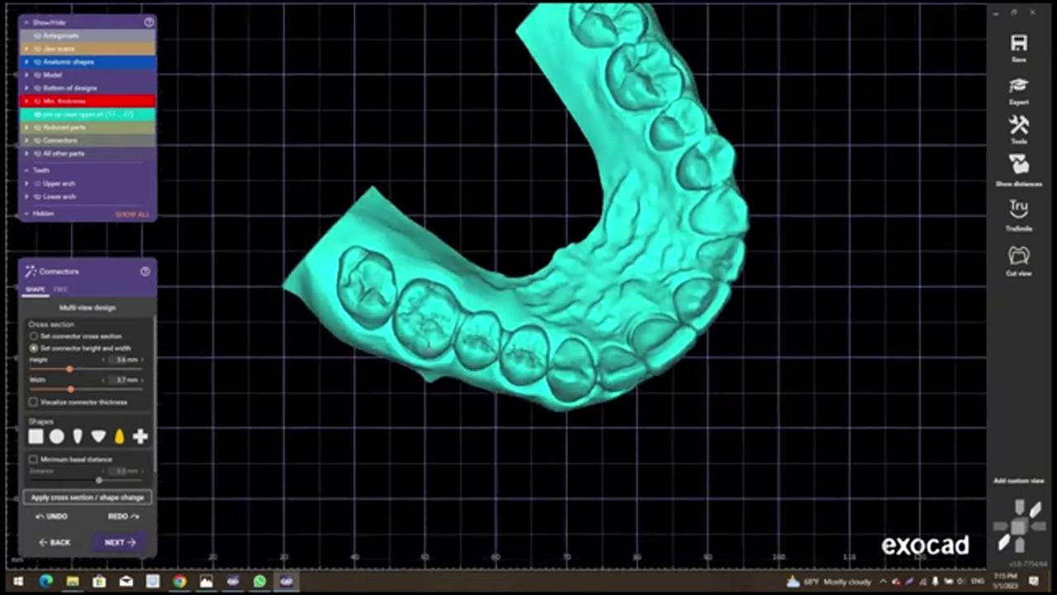
pyautogui.scroll(2, 529, 313)
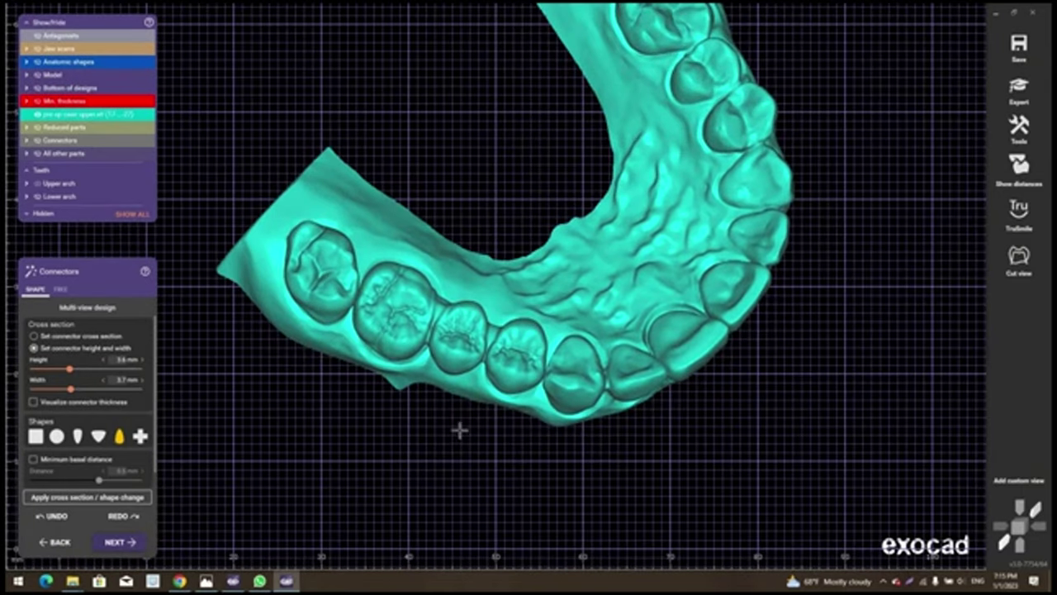
pyautogui.moveTo(460, 429); pyautogui.dragTo(507, 404, button='right')
pyautogui.moveTo(71, 226); pyautogui.dragTo(37, 190, button='right')
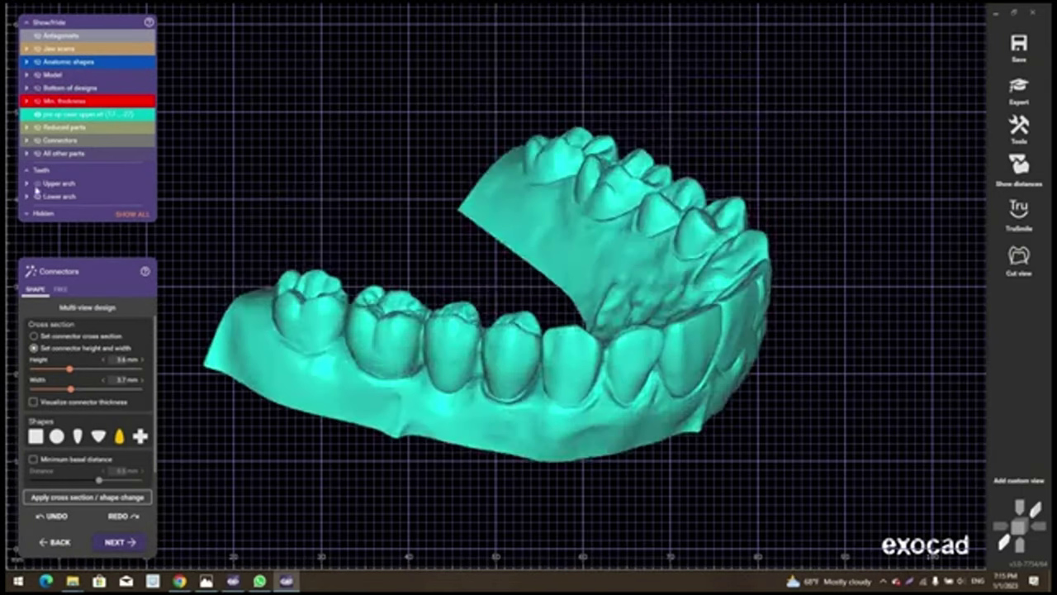
# Inspect the design with both arches hidden and reduced parts shown, then merge and save the restorations
pyautogui.moveTo(58, 184)
pyautogui.click(37, 189)
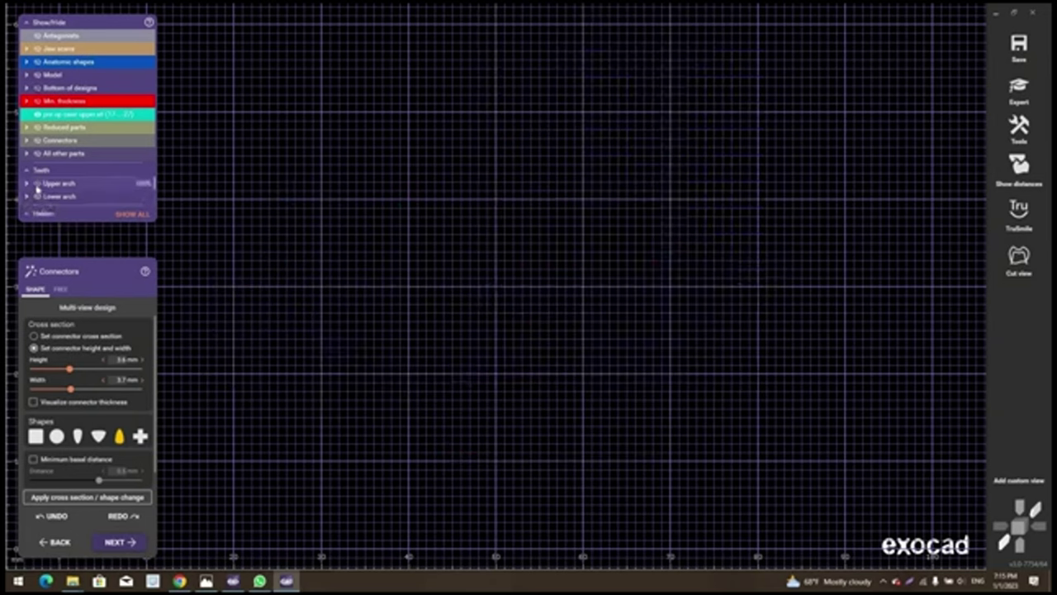
pyautogui.click(37, 189)
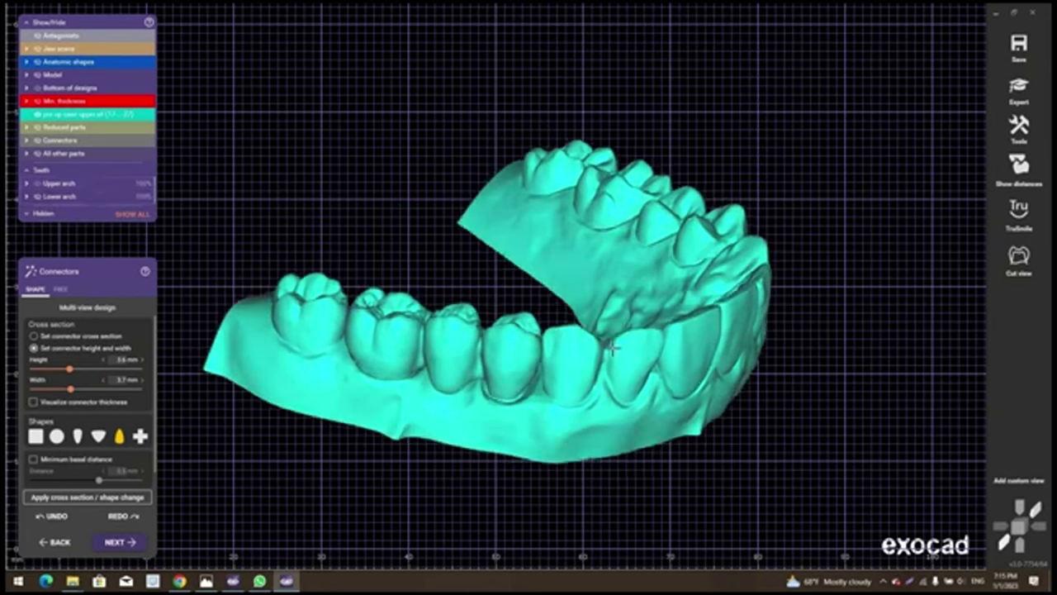
pyautogui.keyDown('ctrl'); pyautogui.click(647, 327); pyautogui.keyUp('ctrl')
pyautogui.keyDown('ctrl'); pyautogui.click(625, 382); pyautogui.keyUp('ctrl')
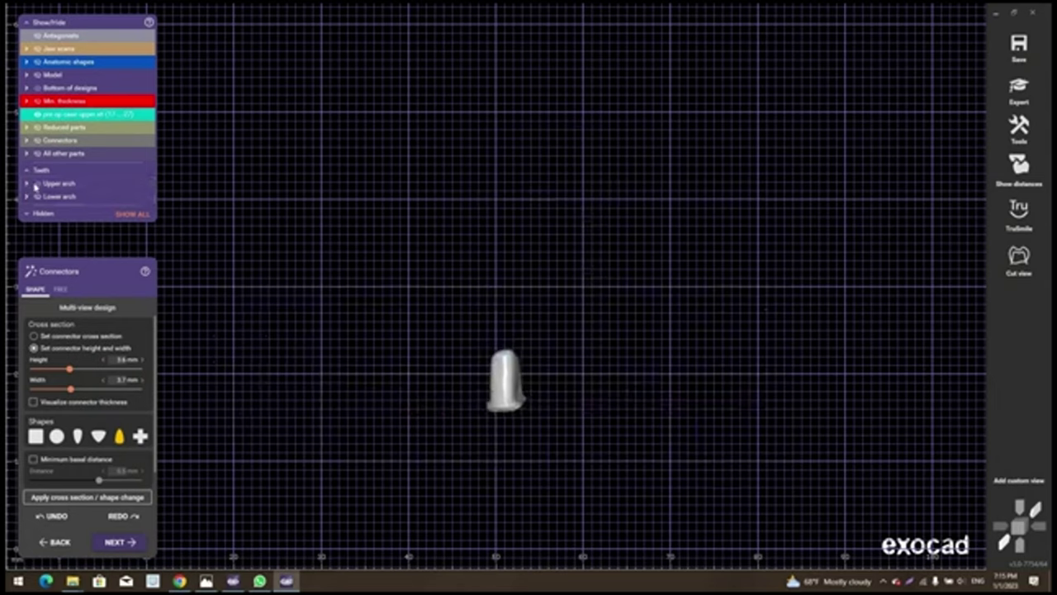
pyautogui.moveTo(67, 184)
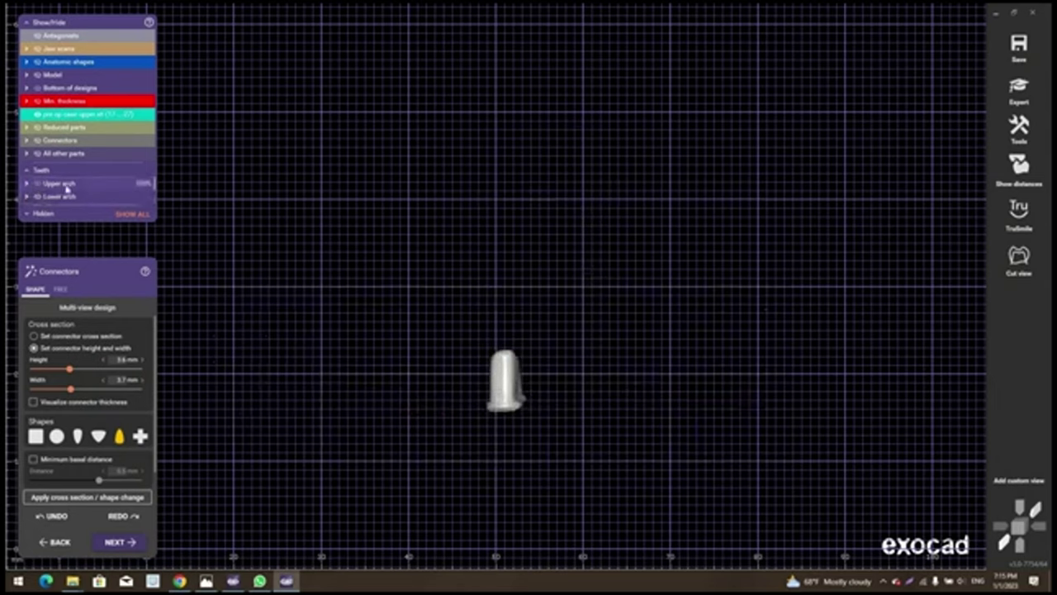
pyautogui.scroll(-2, 495, 404)
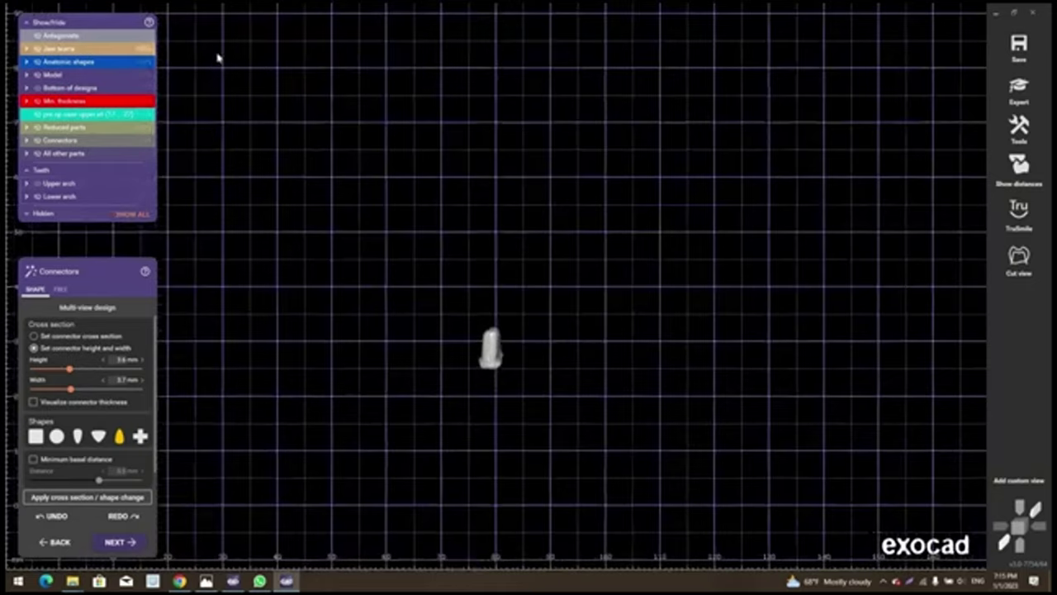
pyautogui.click(150, 49)
pyautogui.moveTo(541, 408)
pyautogui.mouseDown(button='right')
pyautogui.moveTo(547, 332)
pyautogui.moveTo(316, 412)
pyautogui.moveTo(278, 443)
pyautogui.mouseUp(button='right')
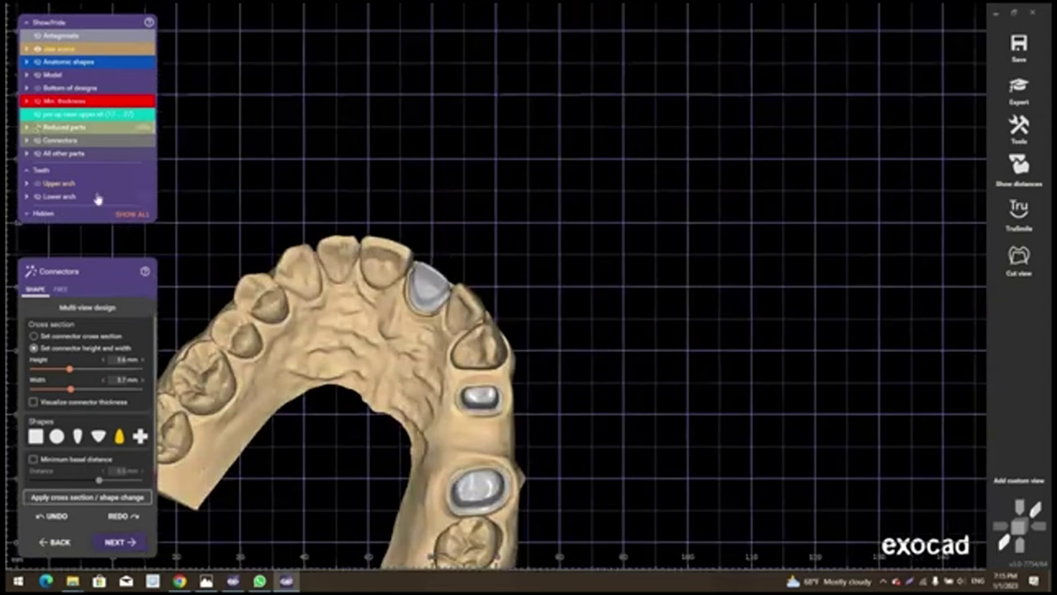
pyautogui.click(36, 140)
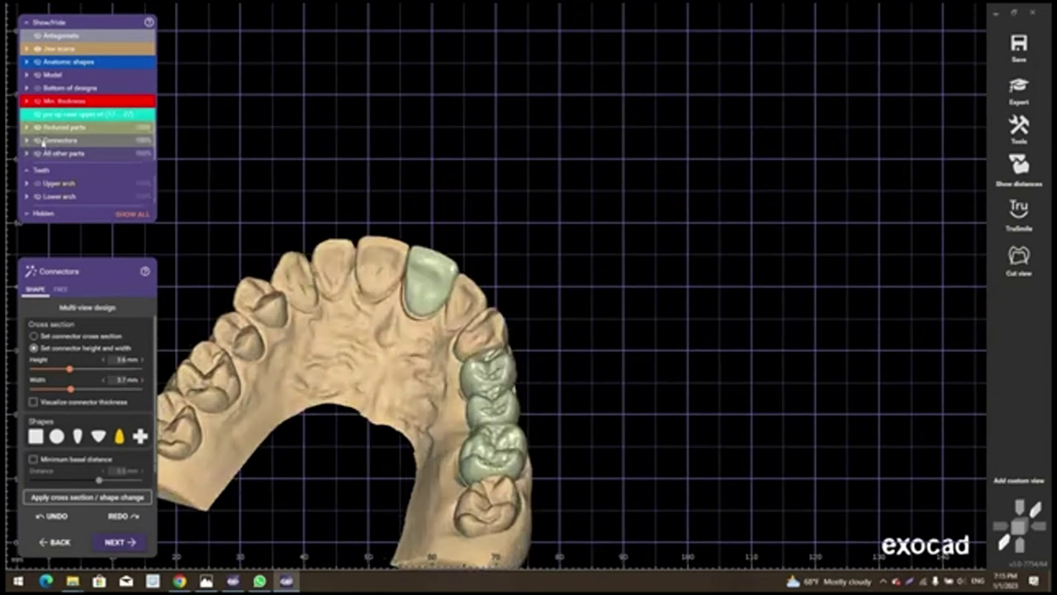
pyautogui.moveTo(459, 316)
pyautogui.mouseDown(button='right')
pyautogui.moveTo(465, 322)
pyautogui.moveTo(140, 515)
pyautogui.mouseUp(button='right')
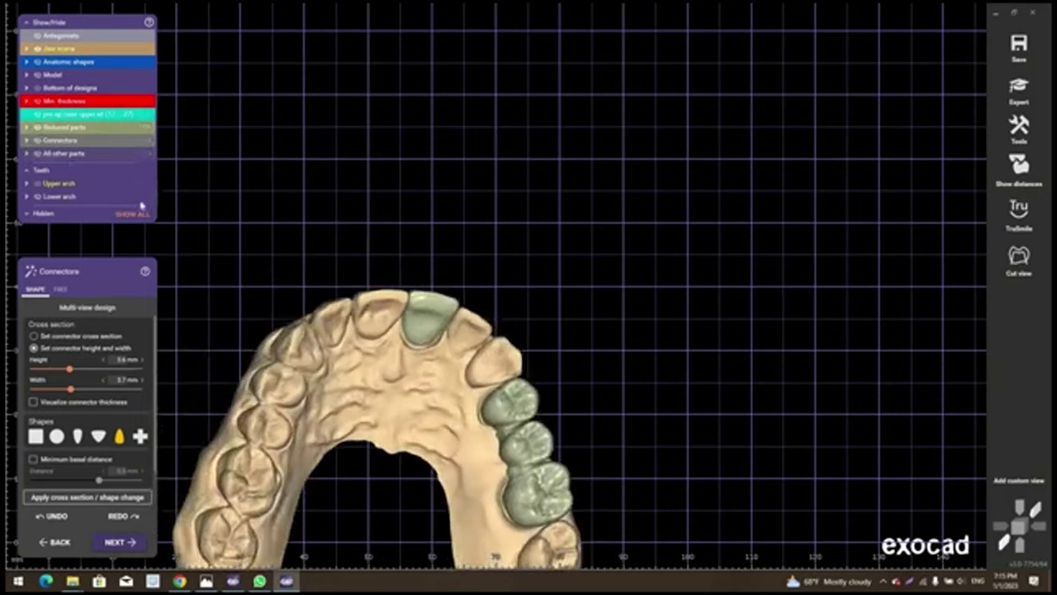
pyautogui.click(119, 542)
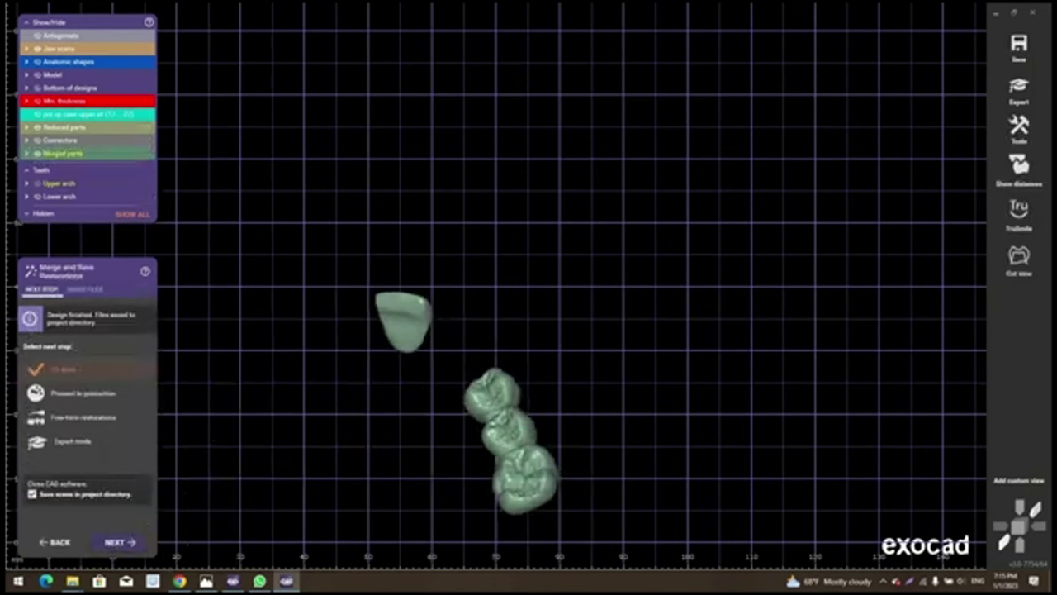
# Zoom in on the merged crowns and bridge, then minimize exocad to the desktop
pyautogui.scroll(3, 455, 421)
pyautogui.scroll(3, 532, 454)
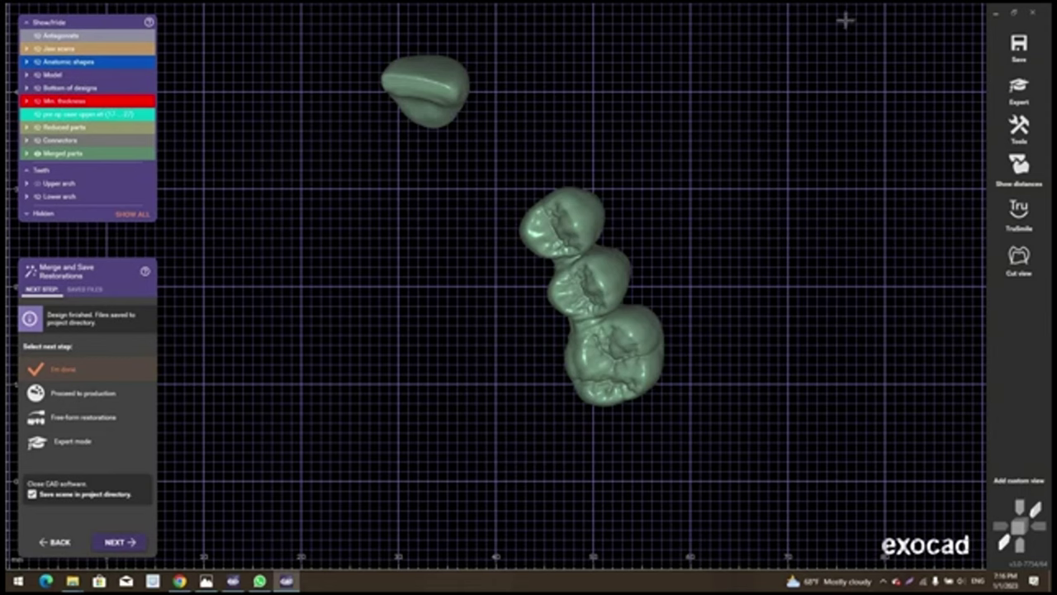
pyautogui.click(995, 13)
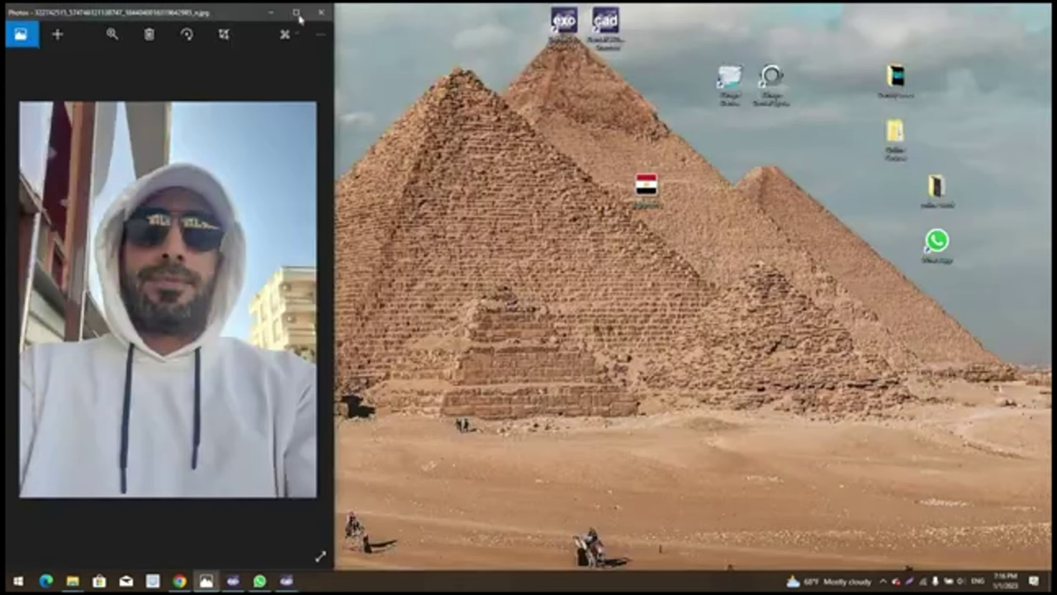